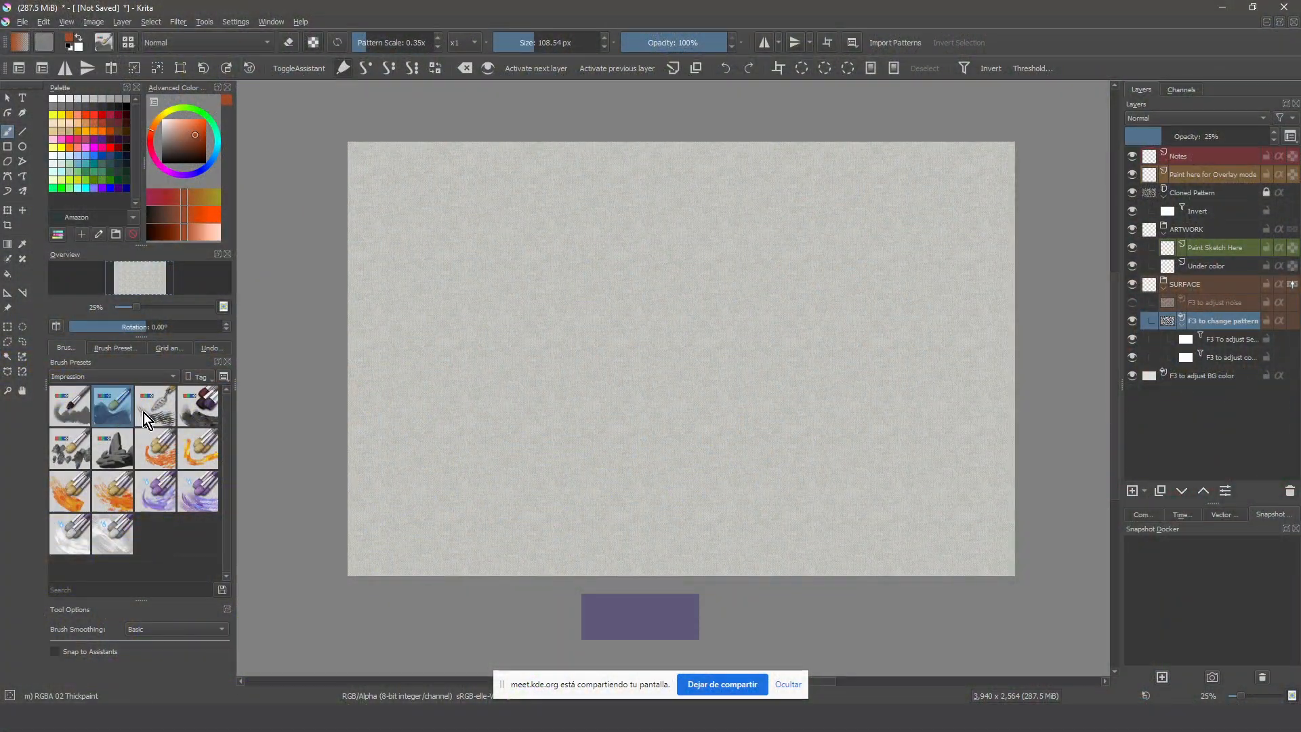
# Set the painting colour to a medium sky blue and make the Paint Sketch Here layer active
pyautogui.click(152, 413)
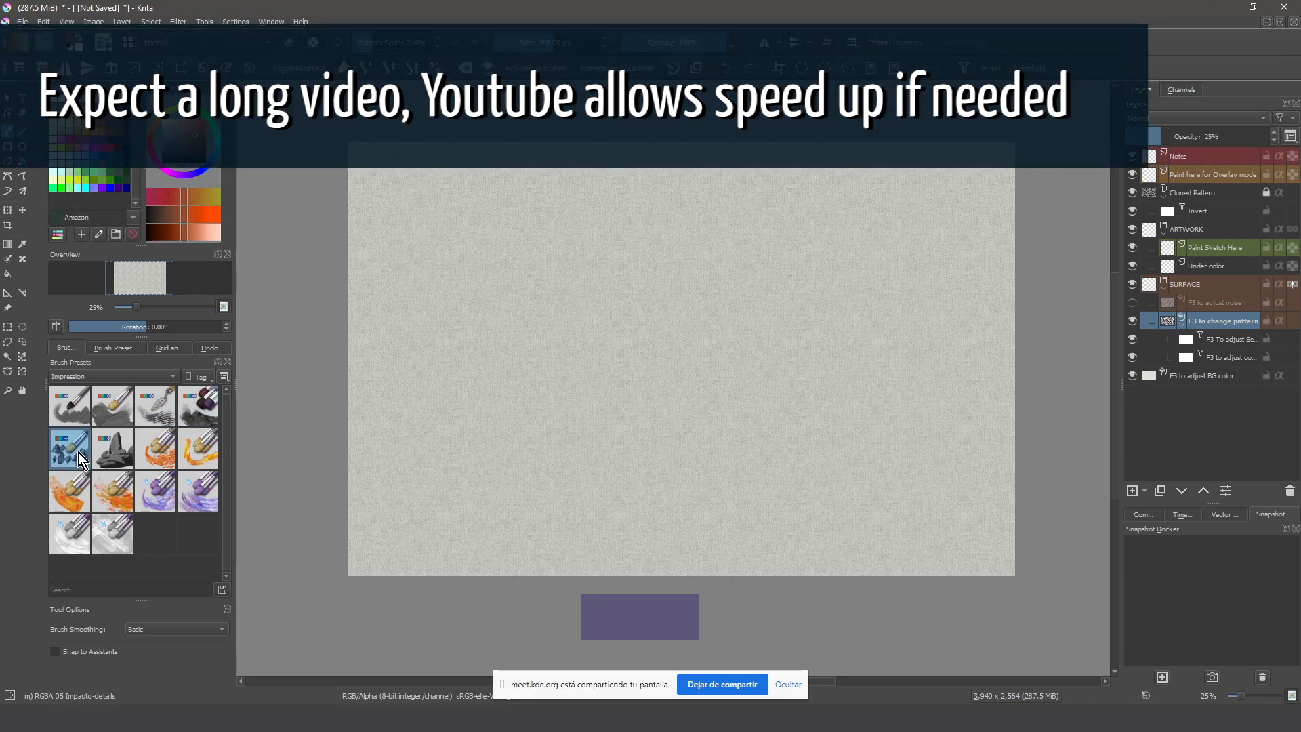
pyautogui.click(108, 451)
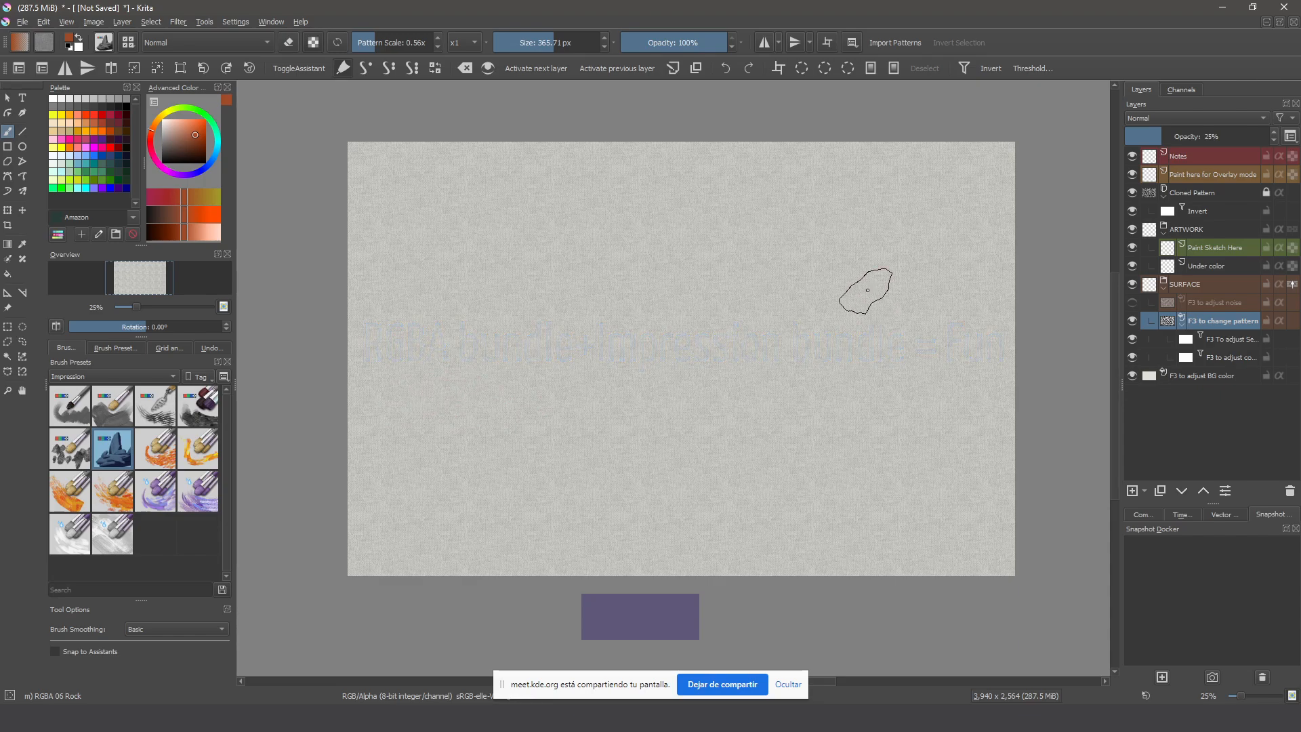
pyautogui.click(185, 131)
pyautogui.click(218, 152)
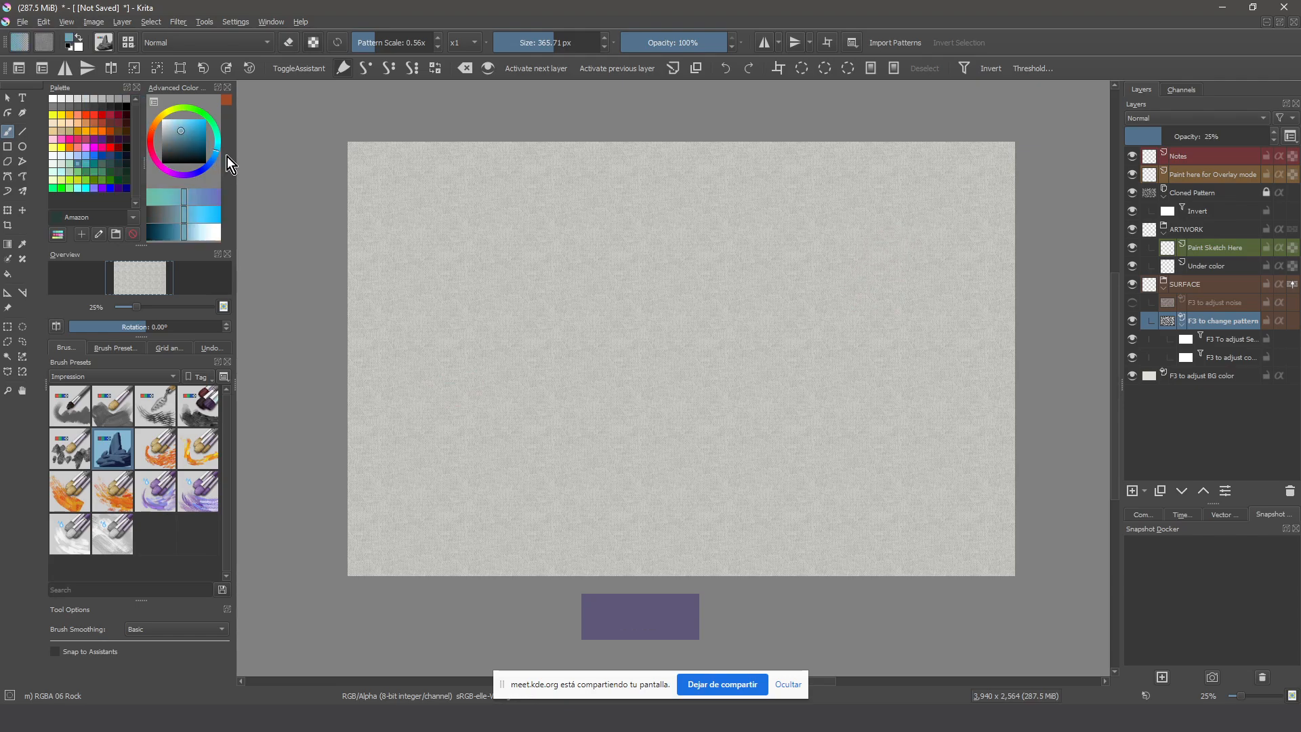
pyautogui.press('pageup')
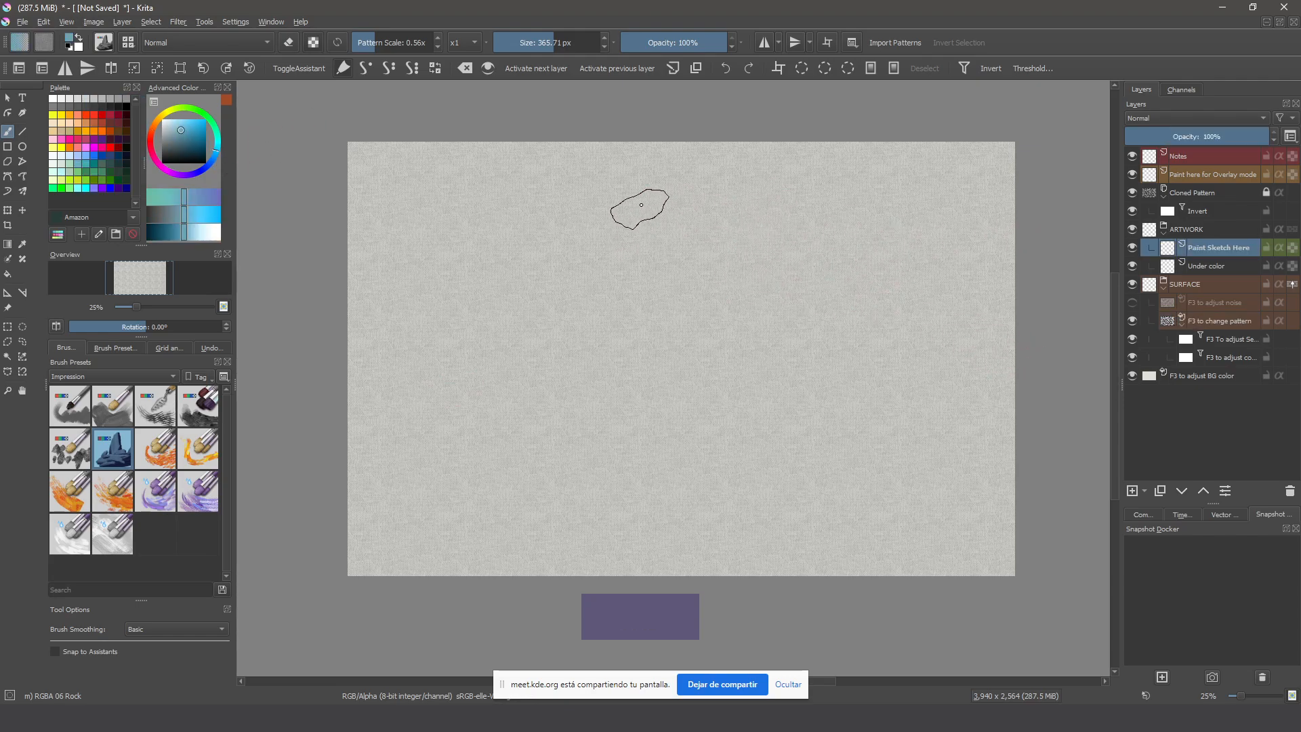
# Paint a patch of overlapping blue strokes in the canvas's upper-left area with the RGBA 01 Thick-dry brush
pyautogui.click(116, 420)
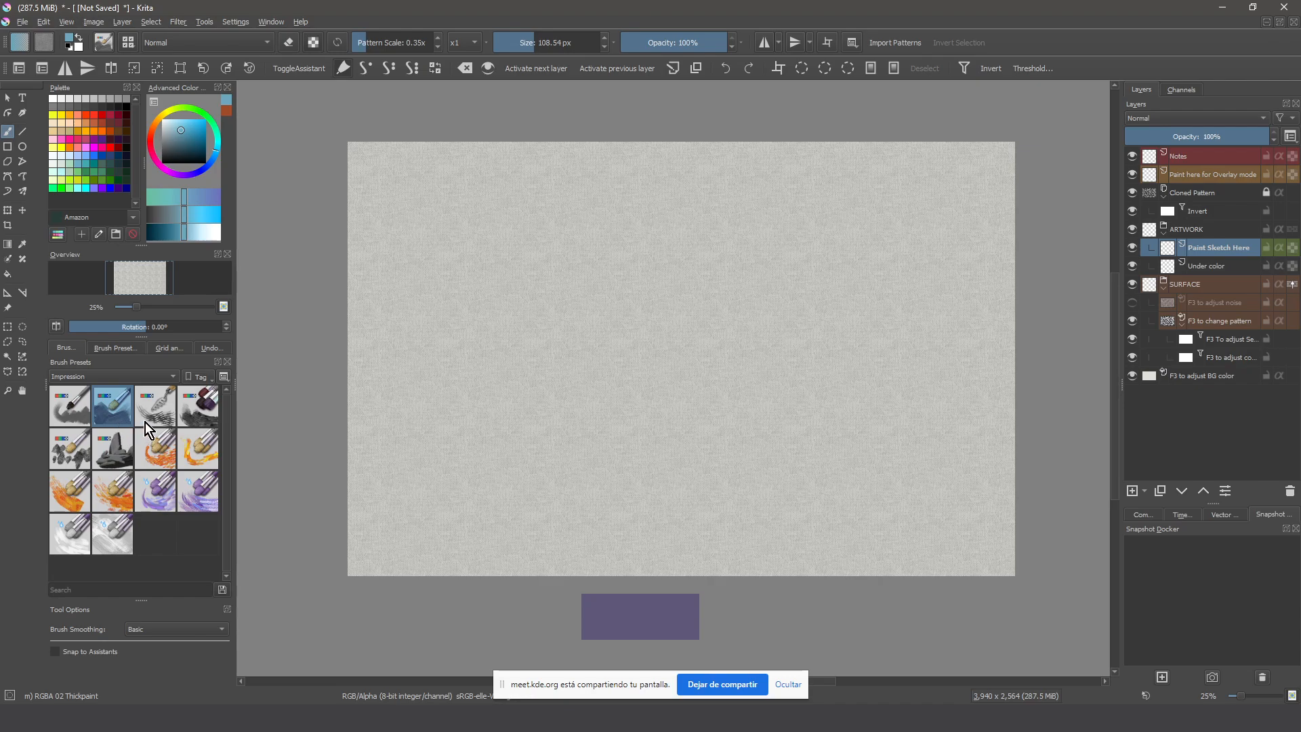
pyautogui.click(87, 407)
pyautogui.moveTo(454, 227)
pyautogui.mouseDown()
pyautogui.moveTo(532, 245)
pyautogui.moveTo(532, 269)
pyautogui.moveTo(487, 259)
pyautogui.moveTo(516, 239)
pyautogui.moveTo(540, 280)
pyautogui.moveTo(427, 241)
pyautogui.moveTo(646, 431)
pyautogui.mouseUp()
pyautogui.press('+')
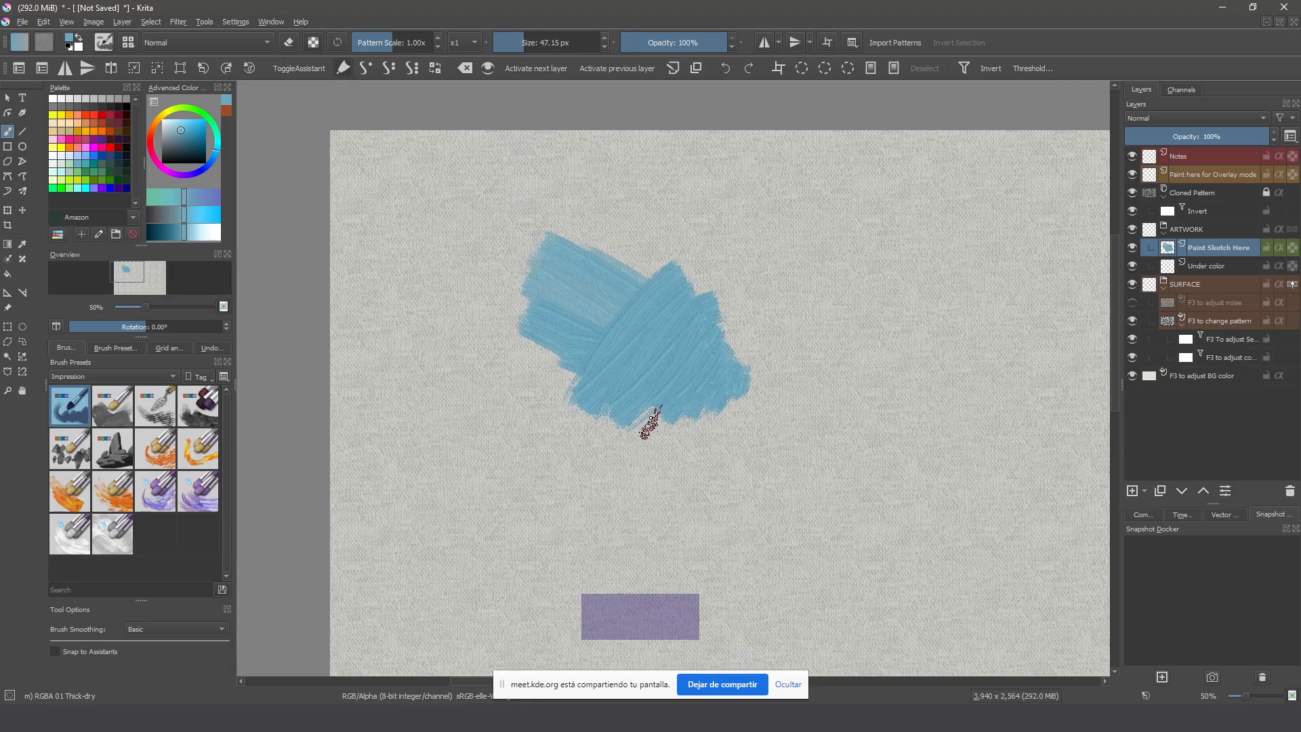
pyautogui.press('1')
pyautogui.moveTo(834, 376)
pyautogui.mouseDown()
pyautogui.moveTo(822, 343)
pyautogui.moveTo(853, 434)
pyautogui.moveTo(756, 421)
pyautogui.moveTo(836, 532)
pyautogui.moveTo(860, 465)
pyautogui.moveTo(898, 481)
pyautogui.moveTo(962, 386)
pyautogui.moveTo(973, 466)
pyautogui.moveTo(1023, 468)
pyautogui.moveTo(982, 383)
pyautogui.moveTo(833, 313)
pyautogui.moveTo(828, 282)
pyautogui.moveTo(746, 285)
pyautogui.mouseUp()
pyautogui.keyDown('ctrl'); pyautogui.click(712, 290); pyautogui.keyUp('ctrl')
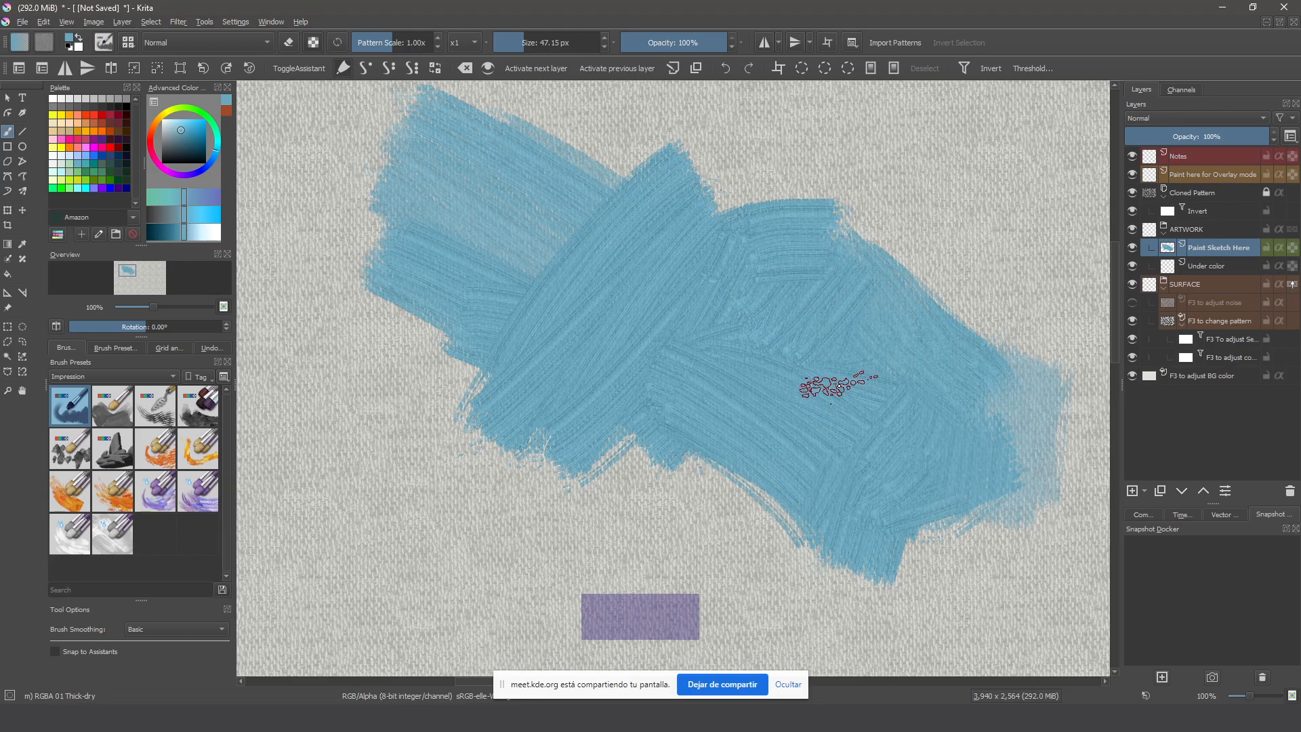
# Extend the blue Thick-dry strokes outward to the canvas's left and upper edges as the start of the sky
pyautogui.press('-')
pyautogui.press('-')
pyautogui.press('-')
pyautogui.moveTo(691, 371)
pyautogui.mouseDown()
pyautogui.moveTo(696, 345)
pyautogui.moveTo(639, 391)
pyautogui.mouseUp()
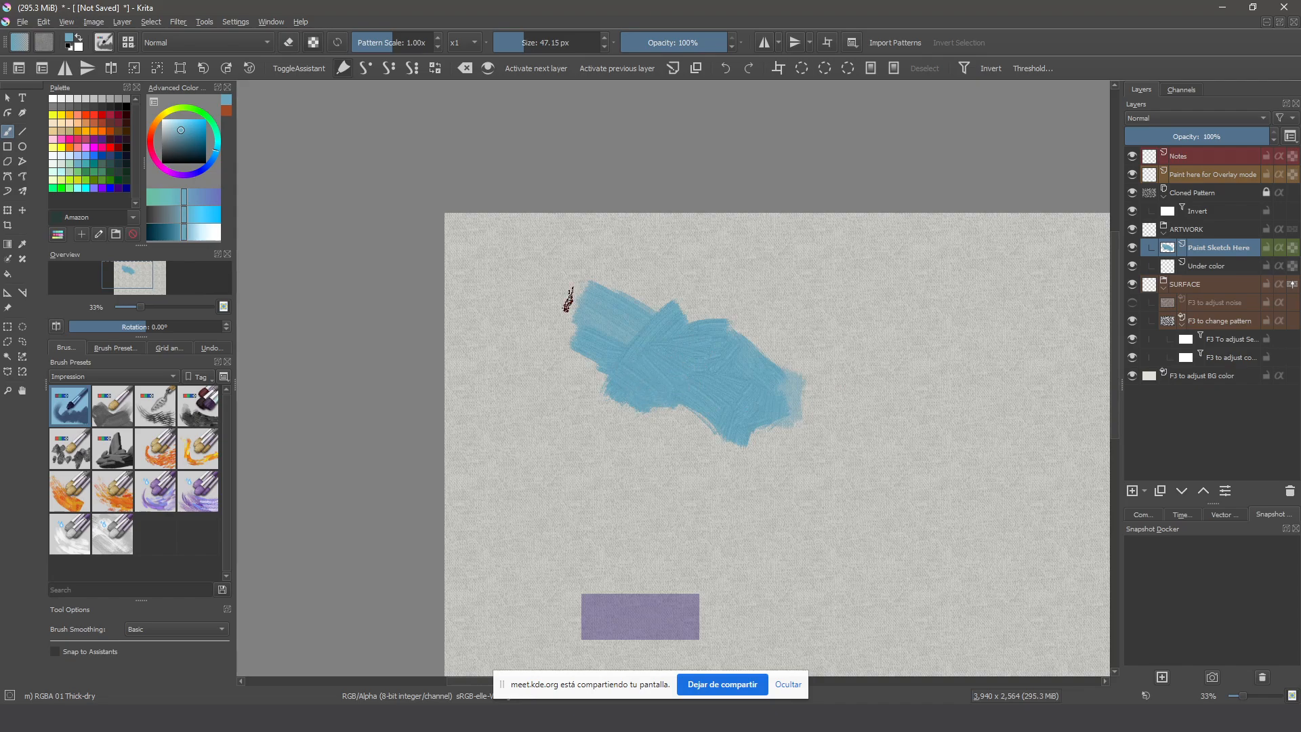
pyautogui.moveTo(568, 299)
pyautogui.mouseDown()
pyautogui.moveTo(501, 265)
pyautogui.moveTo(483, 300)
pyautogui.moveTo(524, 353)
pyautogui.moveTo(473, 360)
pyautogui.moveTo(586, 444)
pyautogui.moveTo(588, 432)
pyautogui.moveTo(622, 441)
pyautogui.mouseUp()
pyautogui.press('-')
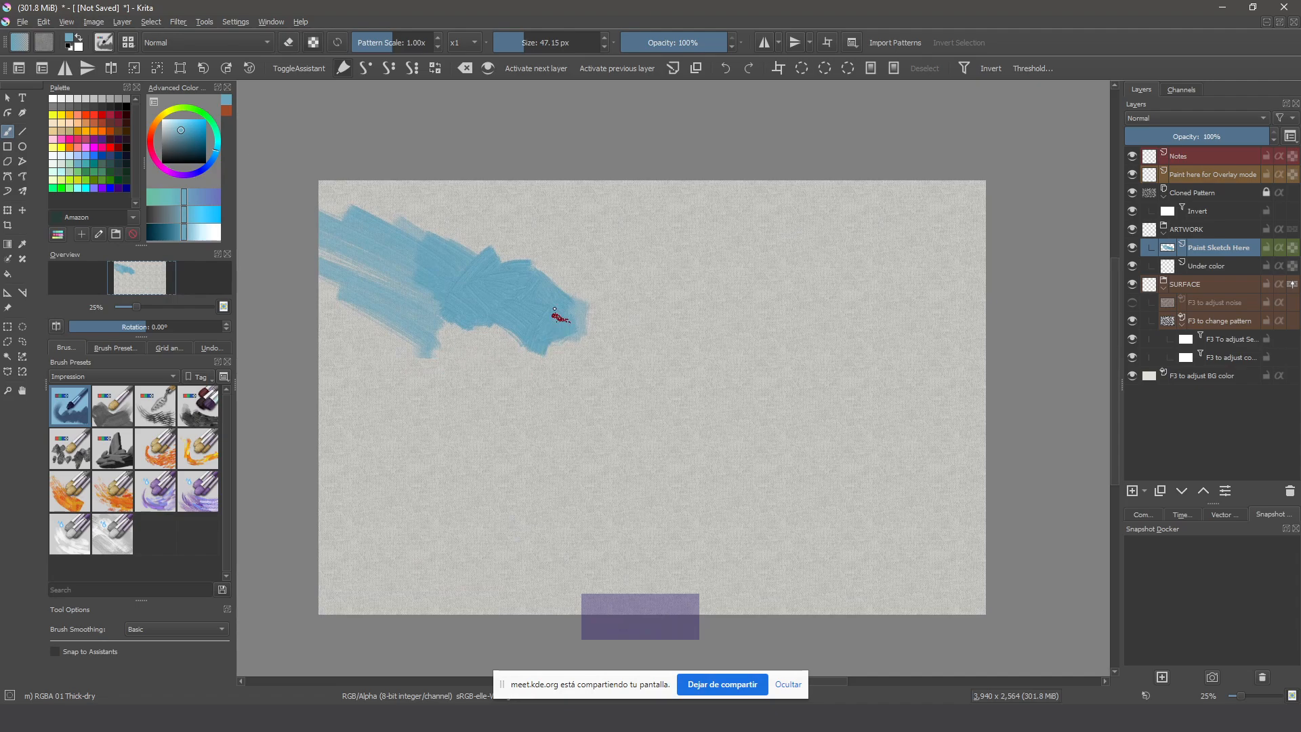
pyautogui.moveTo(552, 307)
pyautogui.mouseDown()
pyautogui.moveTo(526, 256)
pyautogui.moveTo(404, 196)
pyautogui.moveTo(402, 219)
pyautogui.moveTo(339, 204)
pyautogui.mouseUp()
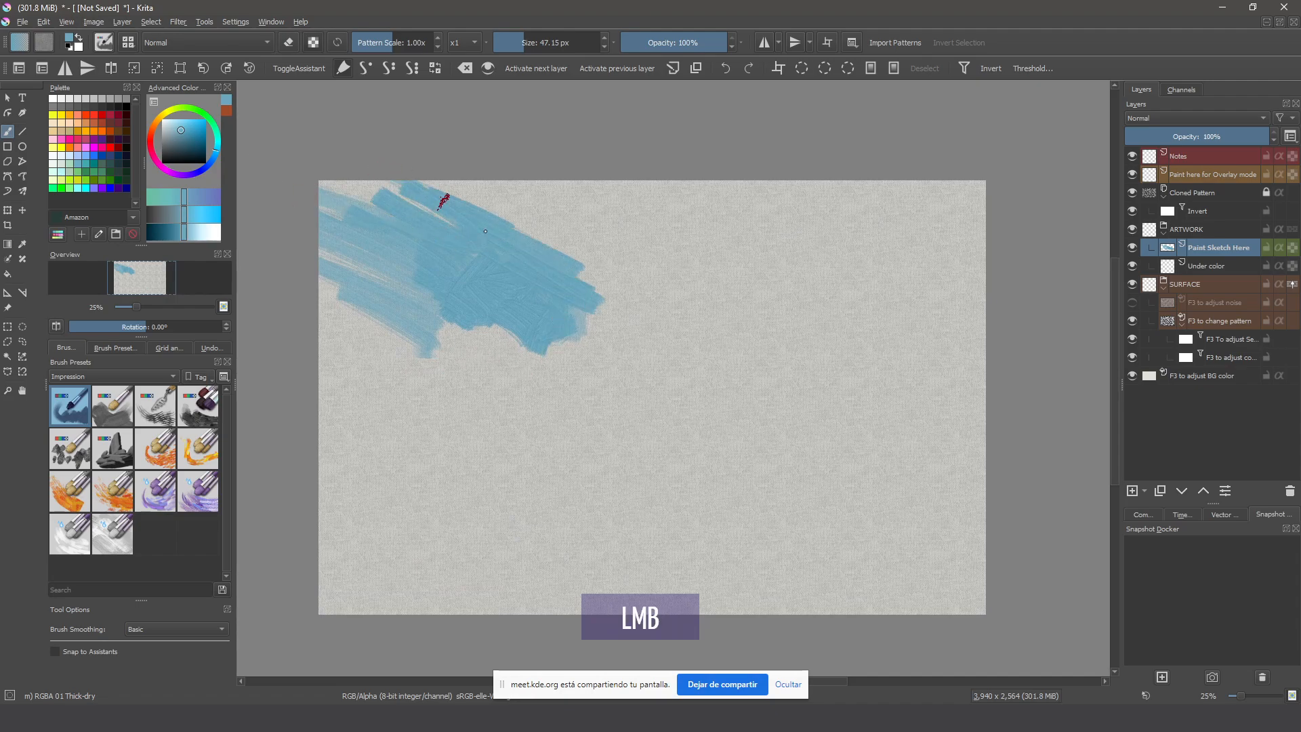
pyautogui.keyDown('ctrl'); pyautogui.click(543, 282); pyautogui.keyUp('ctrl')
pyautogui.moveTo(543, 282)
pyautogui.mouseDown()
pyautogui.moveTo(571, 281)
pyautogui.moveTo(560, 223)
pyautogui.moveTo(582, 272)
pyautogui.moveTo(633, 298)
pyautogui.mouseUp()
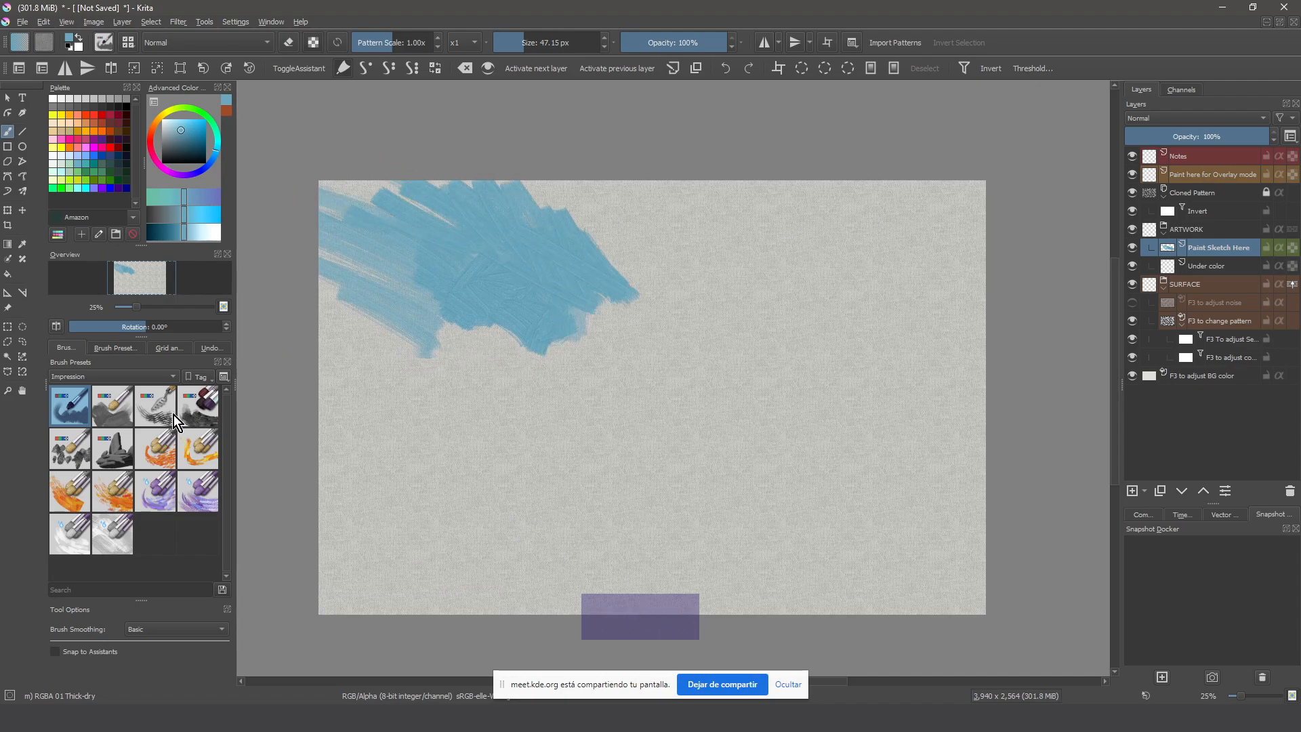
# Fill in the left half of the blue sky with the RGBA 02 Thickpaint brush at about 205 px
pyautogui.click(119, 412)
pyautogui.moveTo(630, 234)
pyautogui.mouseDown()
pyautogui.moveTo(619, 276)
pyautogui.moveTo(594, 229)
pyautogui.moveTo(589, 245)
pyautogui.moveTo(564, 219)
pyautogui.moveTo(616, 255)
pyautogui.mouseUp()
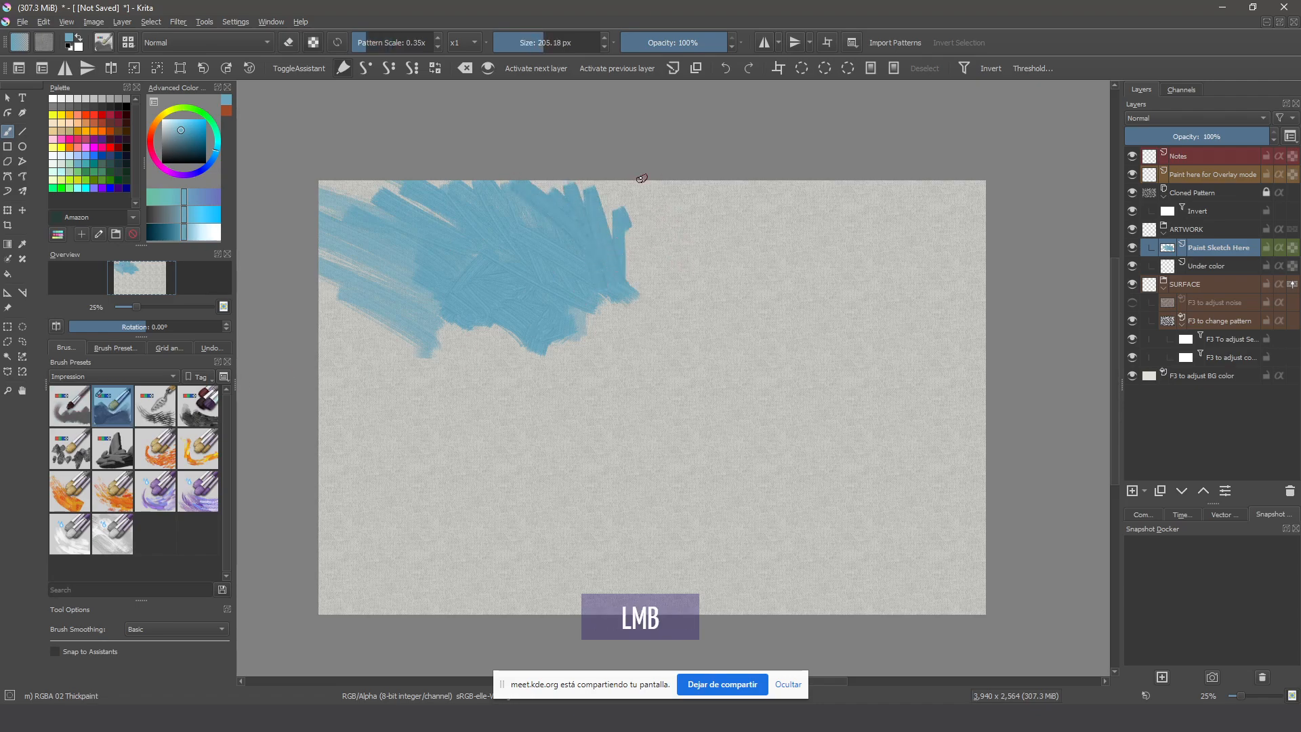
pyautogui.moveTo(639, 174)
pyautogui.mouseDown()
pyautogui.moveTo(602, 212)
pyautogui.moveTo(554, 178)
pyautogui.moveTo(634, 185)
pyautogui.moveTo(491, 181)
pyautogui.moveTo(594, 198)
pyautogui.moveTo(535, 206)
pyautogui.moveTo(562, 244)
pyautogui.moveTo(527, 216)
pyautogui.mouseUp()
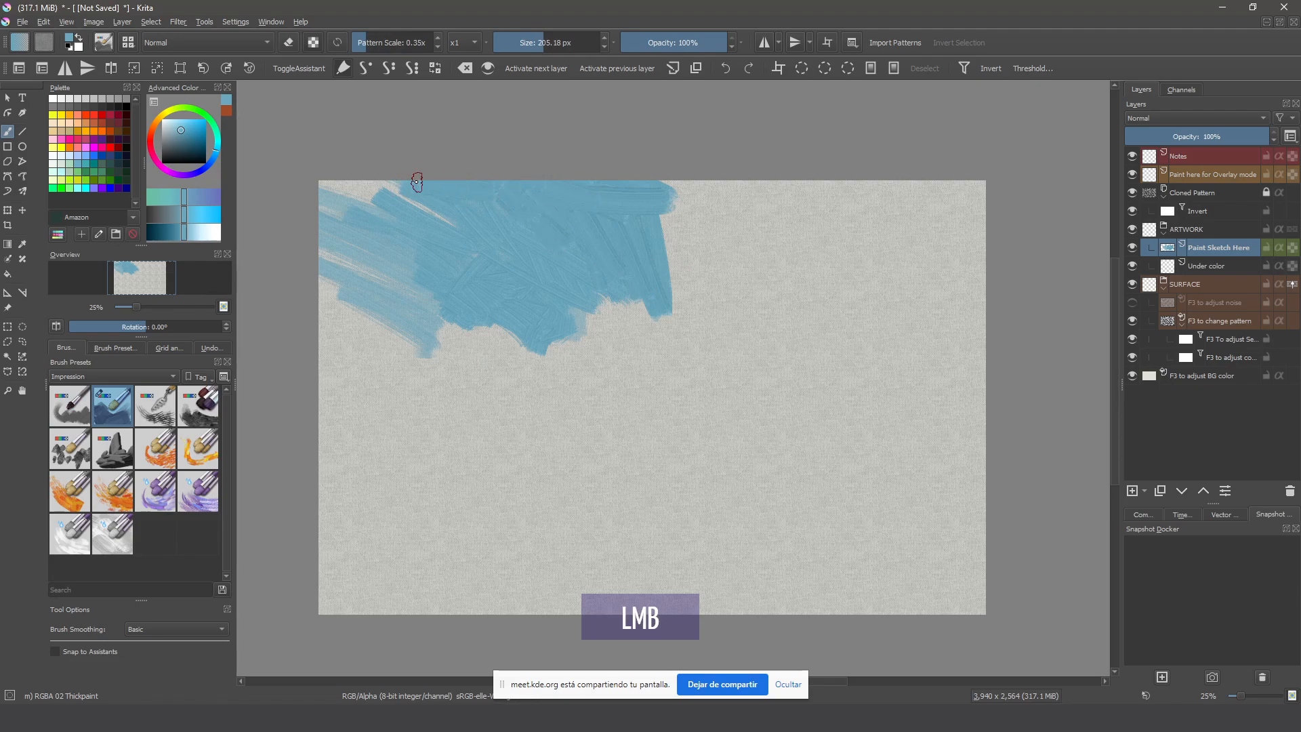
pyautogui.moveTo(417, 182)
pyautogui.mouseDown()
pyautogui.moveTo(441, 218)
pyautogui.moveTo(343, 178)
pyautogui.moveTo(473, 239)
pyautogui.moveTo(407, 208)
pyautogui.moveTo(318, 195)
pyautogui.moveTo(398, 205)
pyautogui.moveTo(393, 184)
pyautogui.moveTo(349, 183)
pyautogui.moveTo(413, 210)
pyautogui.mouseUp()
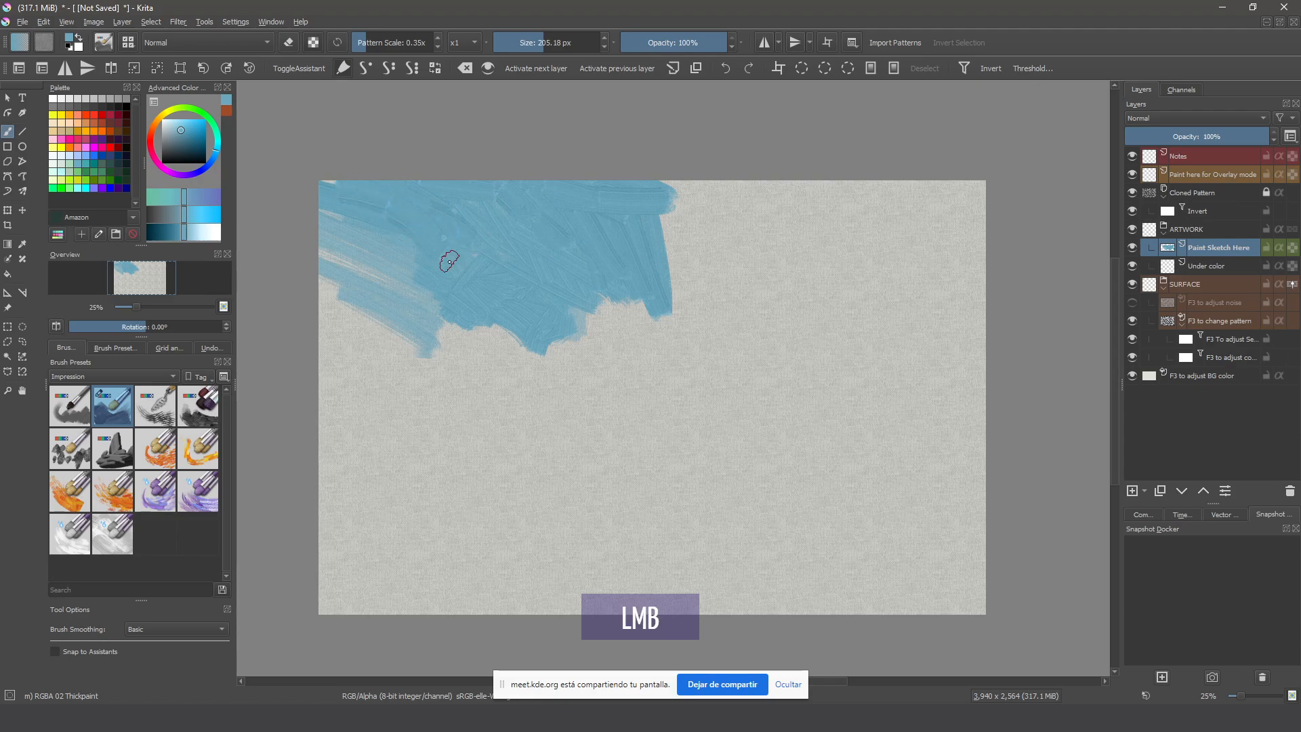
pyautogui.moveTo(483, 261)
pyautogui.mouseDown()
pyautogui.moveTo(486, 299)
pyautogui.moveTo(386, 299)
pyautogui.moveTo(389, 319)
pyautogui.moveTo(370, 246)
pyautogui.moveTo(335, 220)
pyautogui.moveTo(480, 263)
pyautogui.mouseUp()
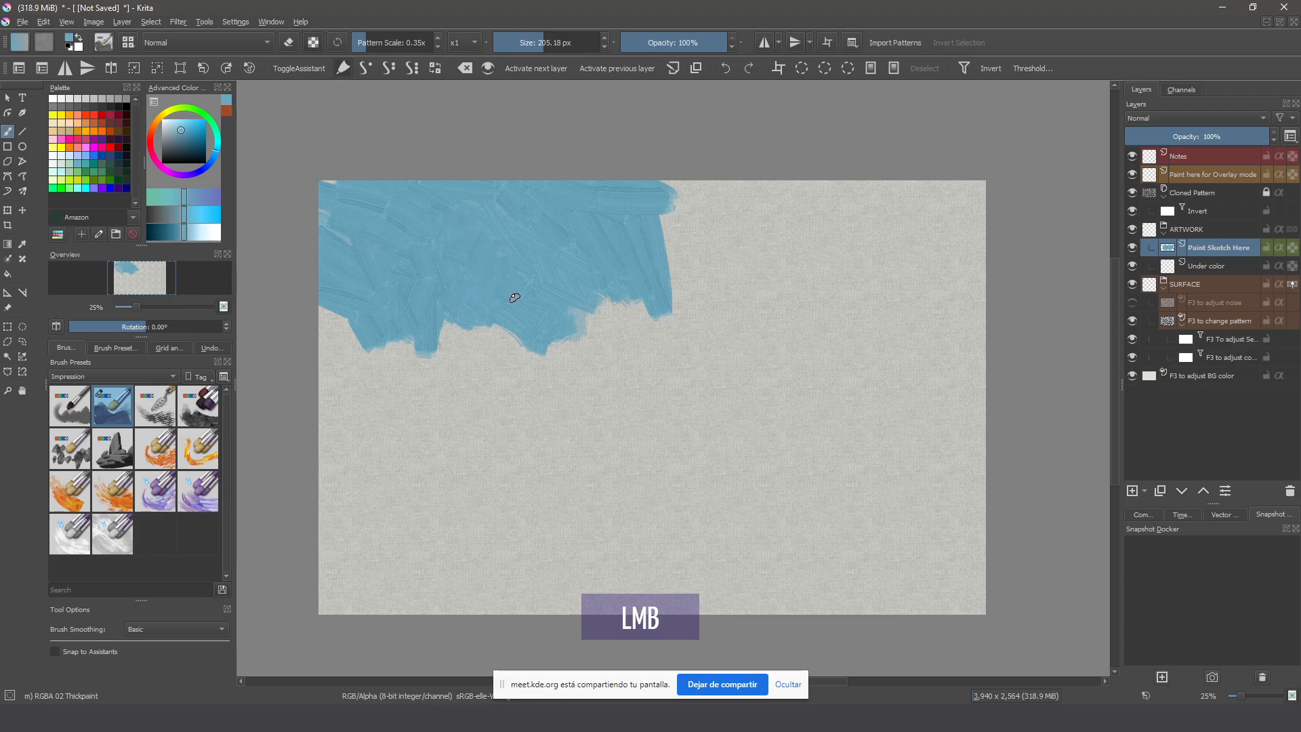
# Continue the blue Thickpaint sky across to the canvas's right edge, enlarging the brush to about 285 px to close the gap
pyautogui.moveTo(674, 209)
pyautogui.mouseDown()
pyautogui.moveTo(660, 248)
pyautogui.moveTo(670, 280)
pyautogui.moveTo(681, 234)
pyautogui.moveTo(746, 256)
pyautogui.mouseUp()
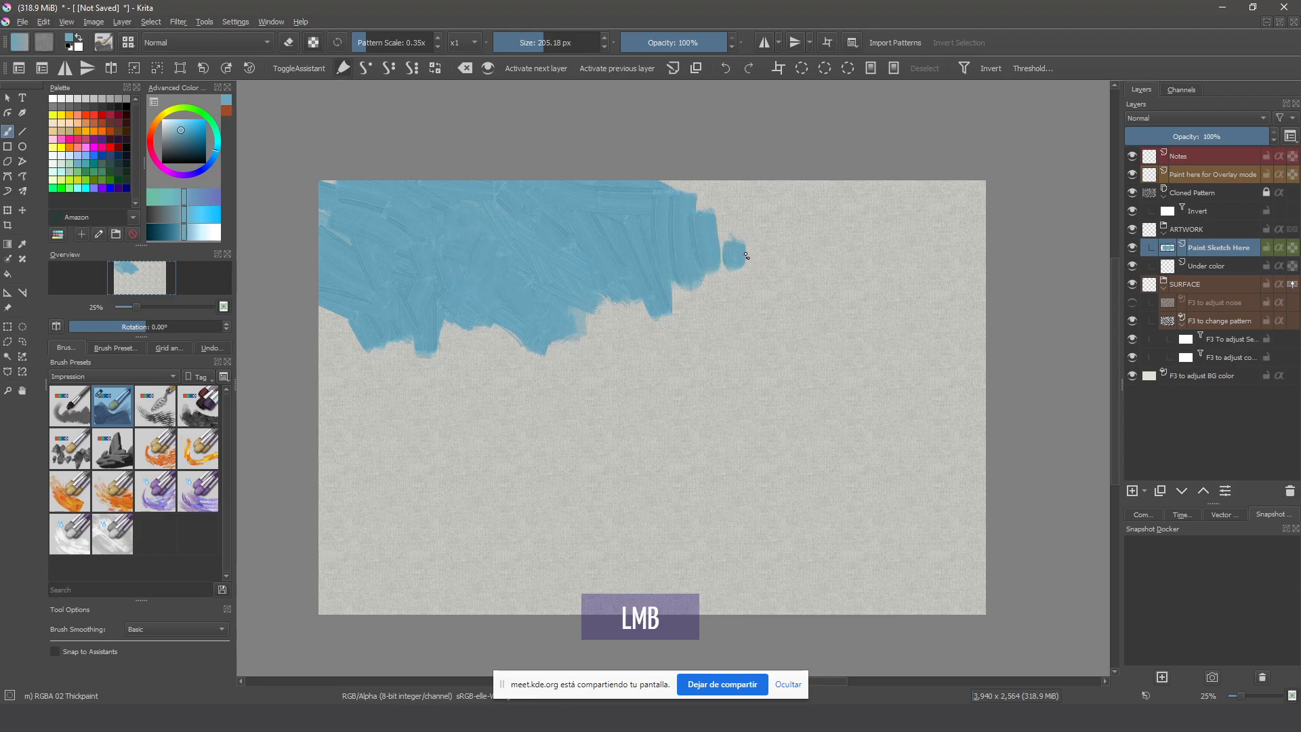
pyautogui.moveTo(704, 217)
pyautogui.mouseDown()
pyautogui.moveTo(700, 189)
pyautogui.moveTo(696, 208)
pyautogui.moveTo(659, 183)
pyautogui.moveTo(718, 203)
pyautogui.mouseUp()
pyautogui.moveTo(896, 252); pyautogui.dragTo(898, 301)
pyautogui.moveTo(885, 234); pyautogui.dragTo(861, 285)
pyautogui.moveTo(840, 223); pyautogui.dragTo(836, 282)
pyautogui.moveTo(878, 233)
pyautogui.mouseDown()
pyautogui.moveTo(851, 265)
pyautogui.moveTo(816, 265)
pyautogui.moveTo(811, 196)
pyautogui.moveTo(871, 241)
pyautogui.moveTo(896, 203)
pyautogui.moveTo(987, 203)
pyautogui.moveTo(986, 221)
pyautogui.mouseUp()
pyautogui.moveTo(926, 285)
pyautogui.mouseDown()
pyautogui.moveTo(894, 261)
pyautogui.moveTo(871, 263)
pyautogui.moveTo(889, 299)
pyautogui.moveTo(852, 287)
pyautogui.moveTo(832, 311)
pyautogui.moveTo(796, 294)
pyautogui.moveTo(811, 314)
pyautogui.moveTo(838, 292)
pyautogui.moveTo(841, 310)
pyautogui.moveTo(803, 299)
pyautogui.moveTo(829, 310)
pyautogui.moveTo(822, 332)
pyautogui.moveTo(908, 314)
pyautogui.moveTo(919, 216)
pyautogui.moveTo(967, 190)
pyautogui.mouseUp()
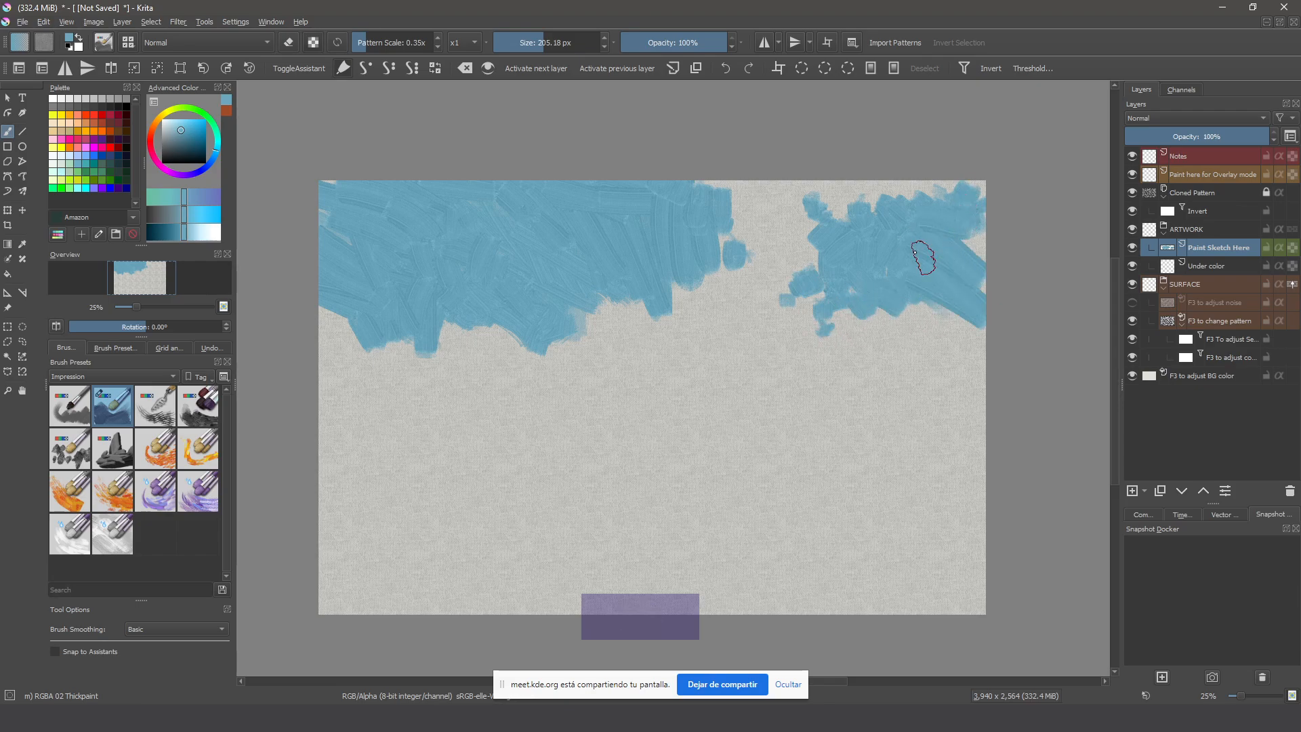
pyautogui.moveTo(761, 256)
pyautogui.mouseDown()
pyautogui.moveTo(721, 268)
pyautogui.moveTo(741, 314)
pyautogui.mouseUp()
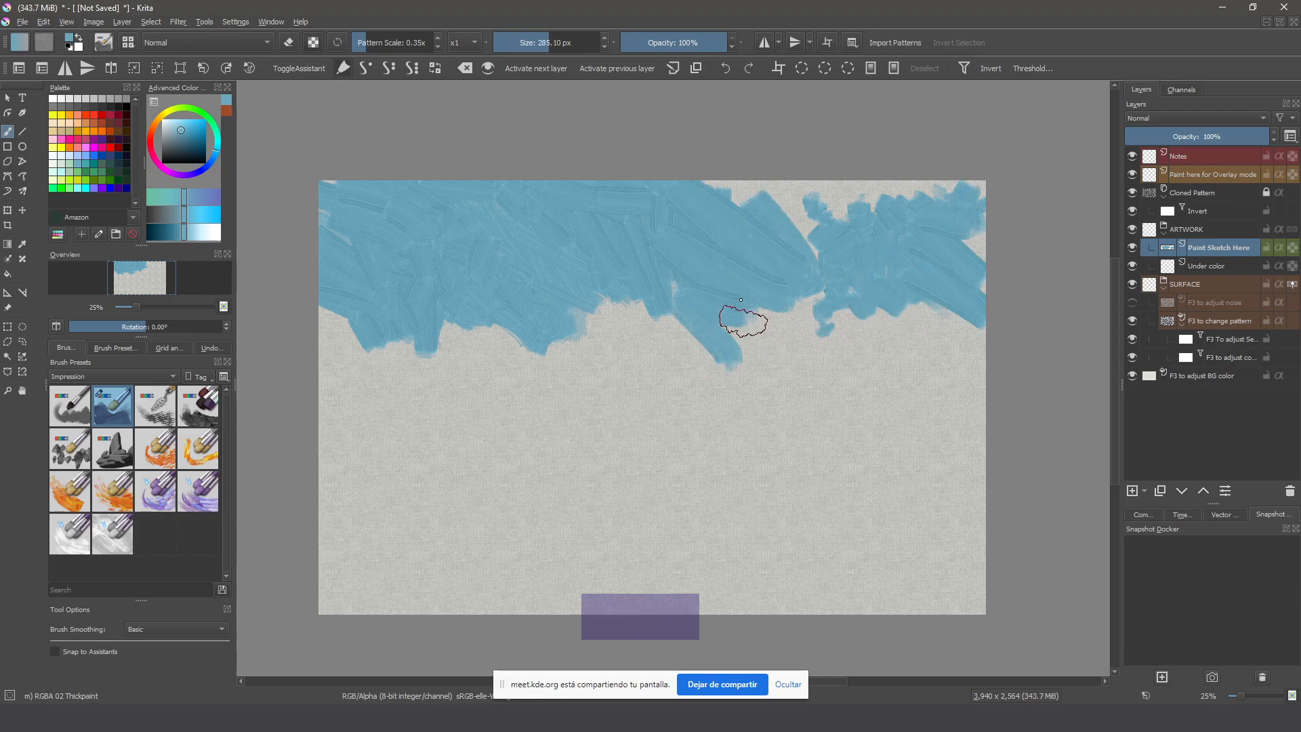
pyautogui.moveTo(728, 183); pyautogui.dragTo(651, 352)
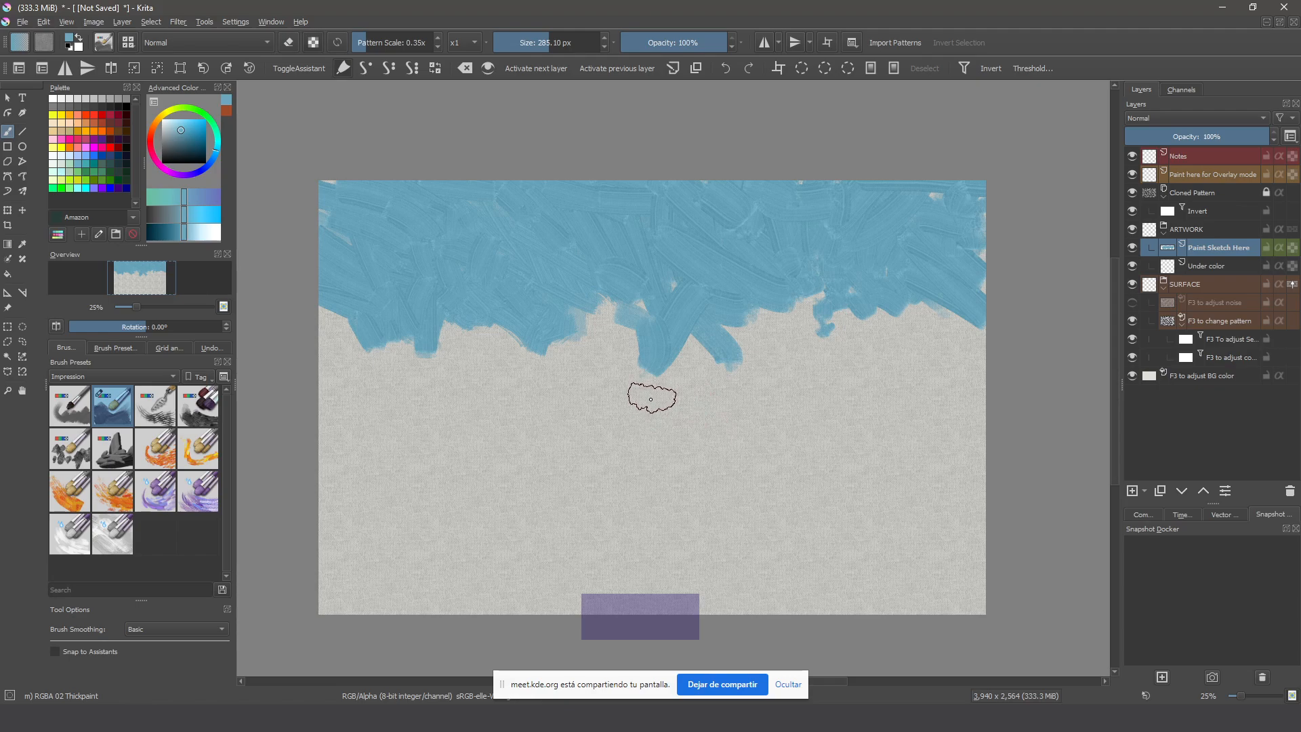
# Paint lighter blue Thickpaint strokes along the lower edge of the sky on the canvas's left half
pyautogui.moveTo(182, 136); pyautogui.dragTo(176, 127)
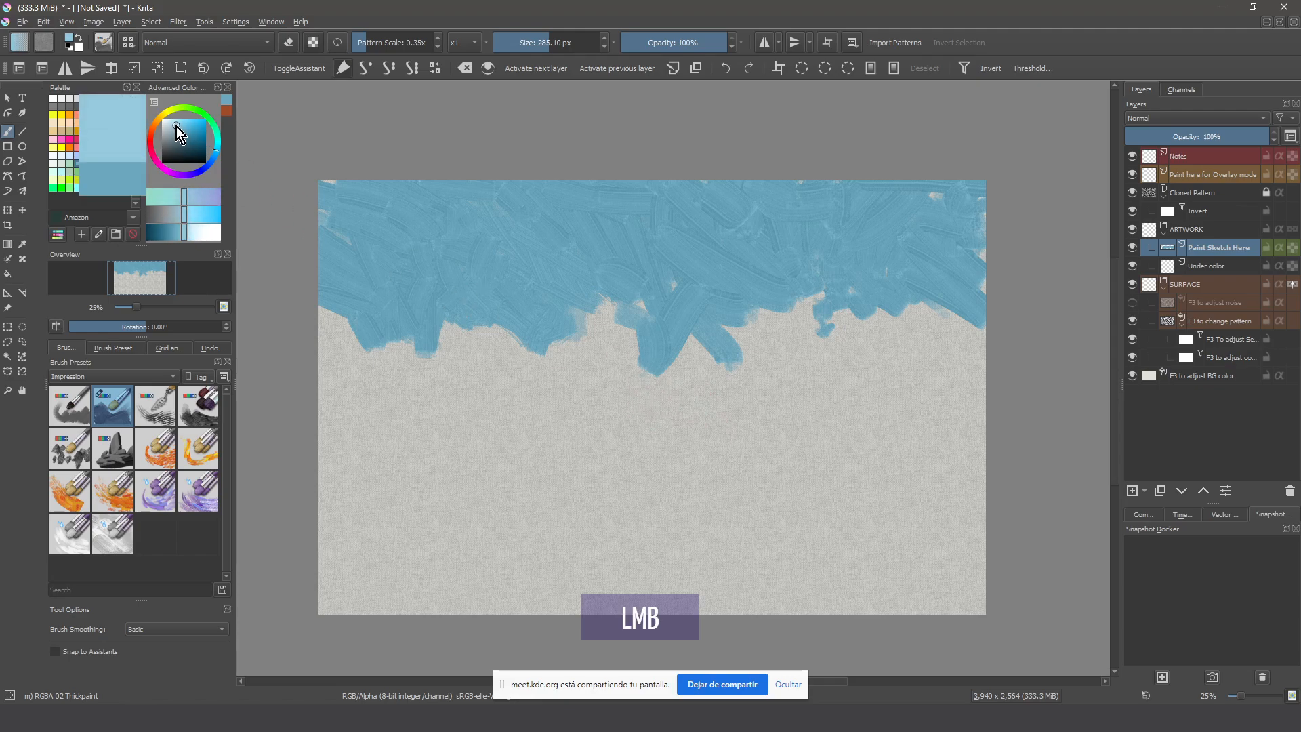
pyautogui.moveTo(549, 372)
pyautogui.mouseDown()
pyautogui.moveTo(423, 315)
pyautogui.moveTo(471, 305)
pyautogui.moveTo(571, 336)
pyautogui.moveTo(600, 361)
pyautogui.moveTo(603, 310)
pyautogui.moveTo(645, 380)
pyautogui.moveTo(644, 325)
pyautogui.mouseUp()
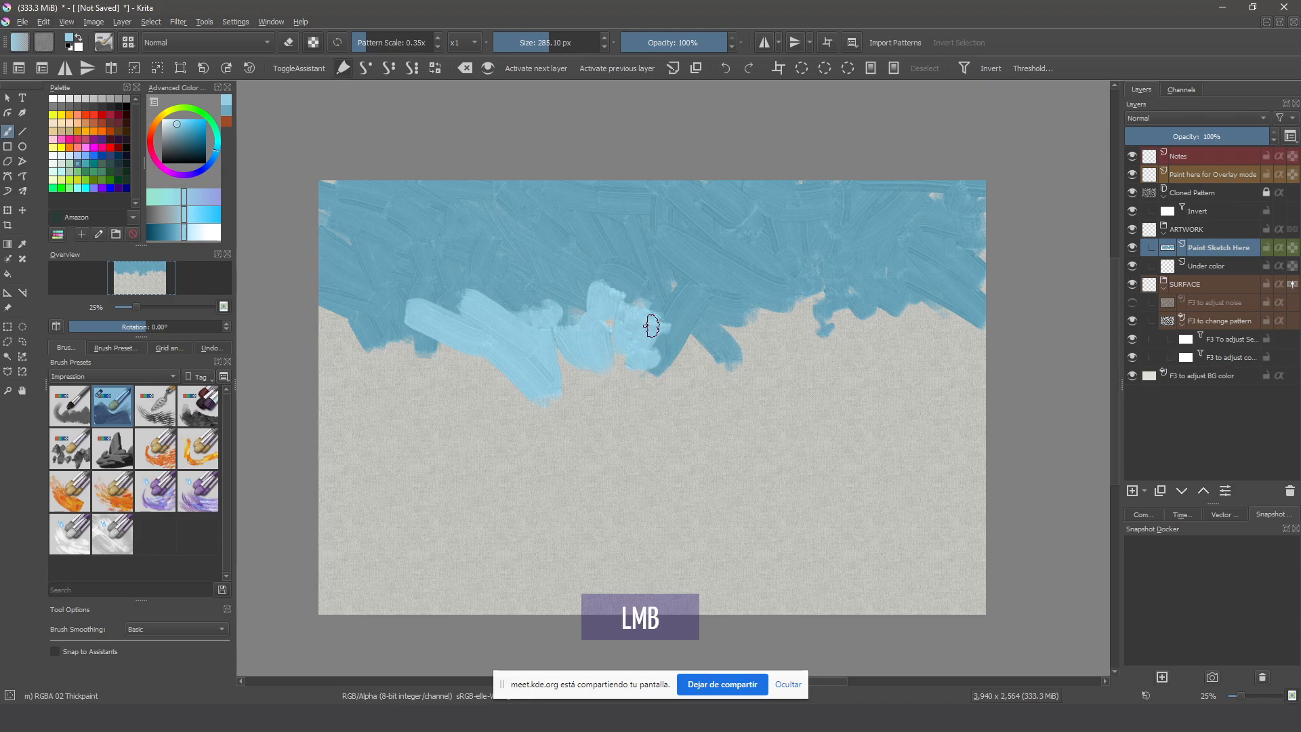
pyautogui.moveTo(582, 284); pyautogui.dragTo(551, 296)
pyautogui.moveTo(384, 346)
pyautogui.mouseDown()
pyautogui.moveTo(422, 367)
pyautogui.moveTo(376, 414)
pyautogui.mouseUp()
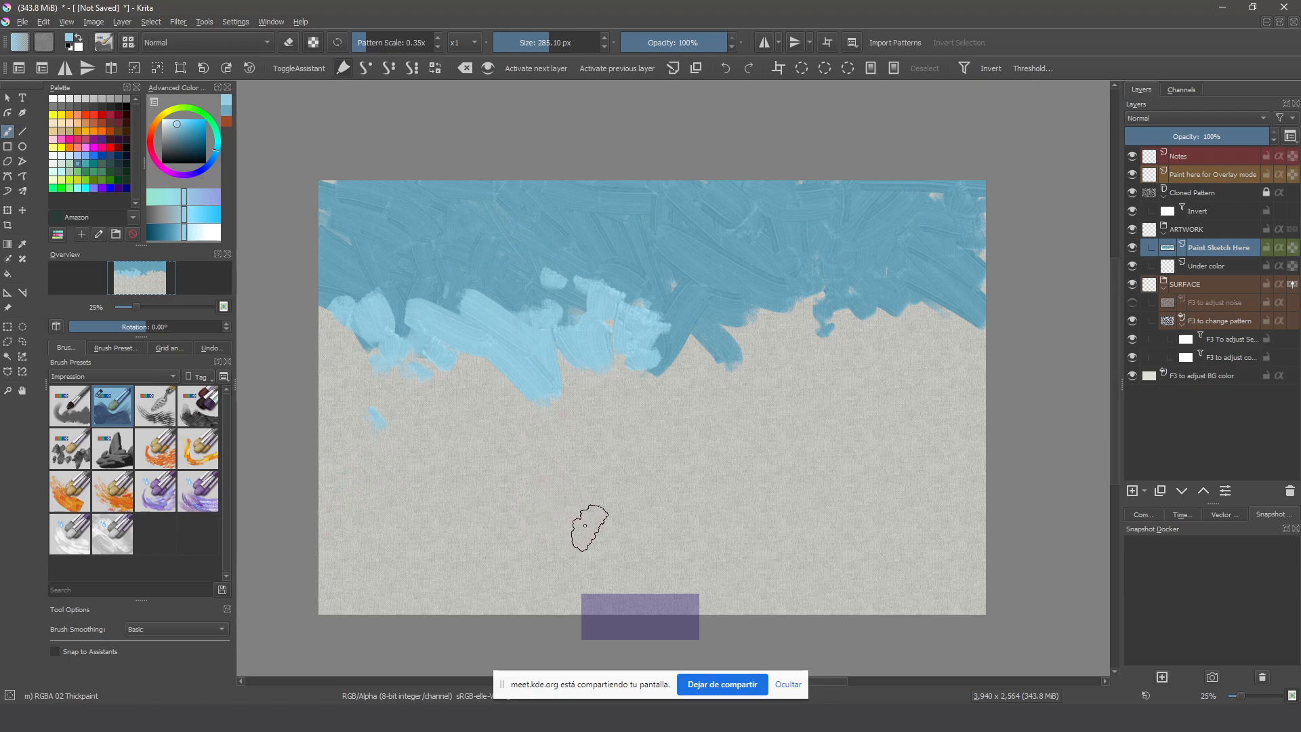
# Paint a Deep aquamarine band across the lower middle and patches on the left with the RGBA 04 Impasto brush
pyautogui.click(201, 418)
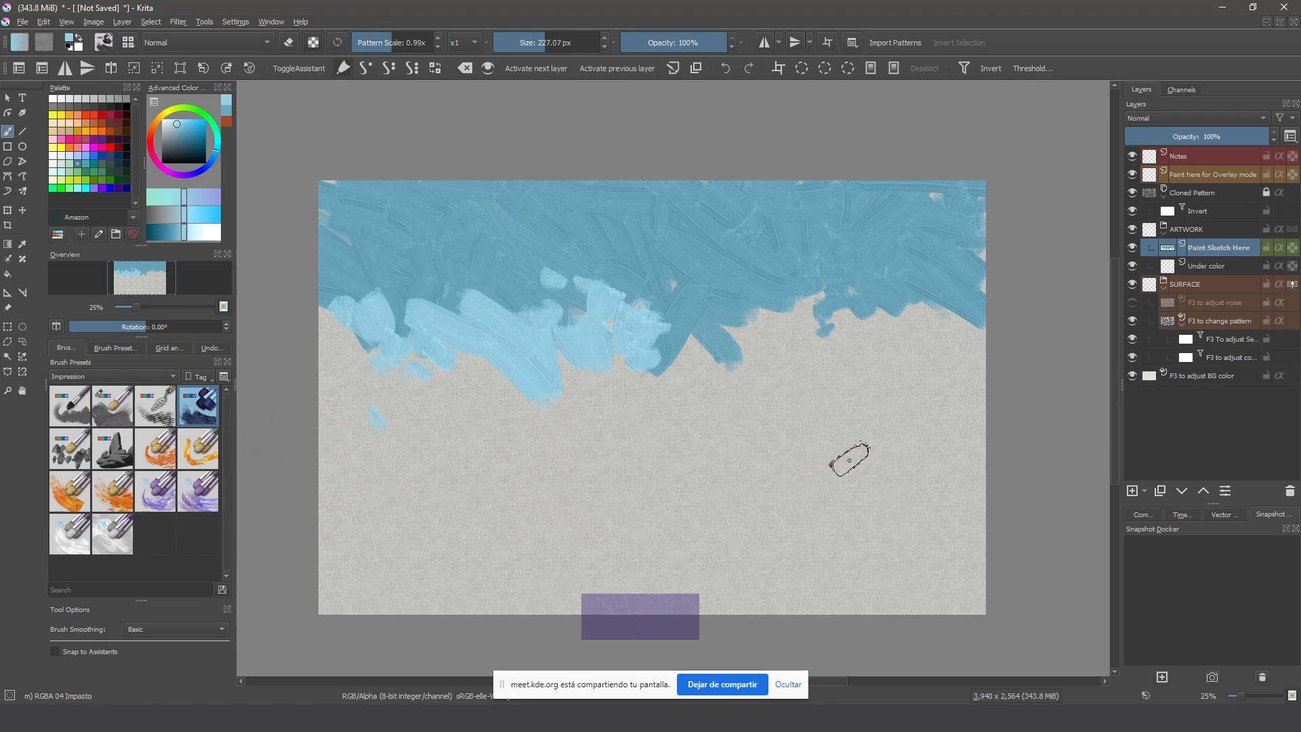
pyautogui.click(183, 131)
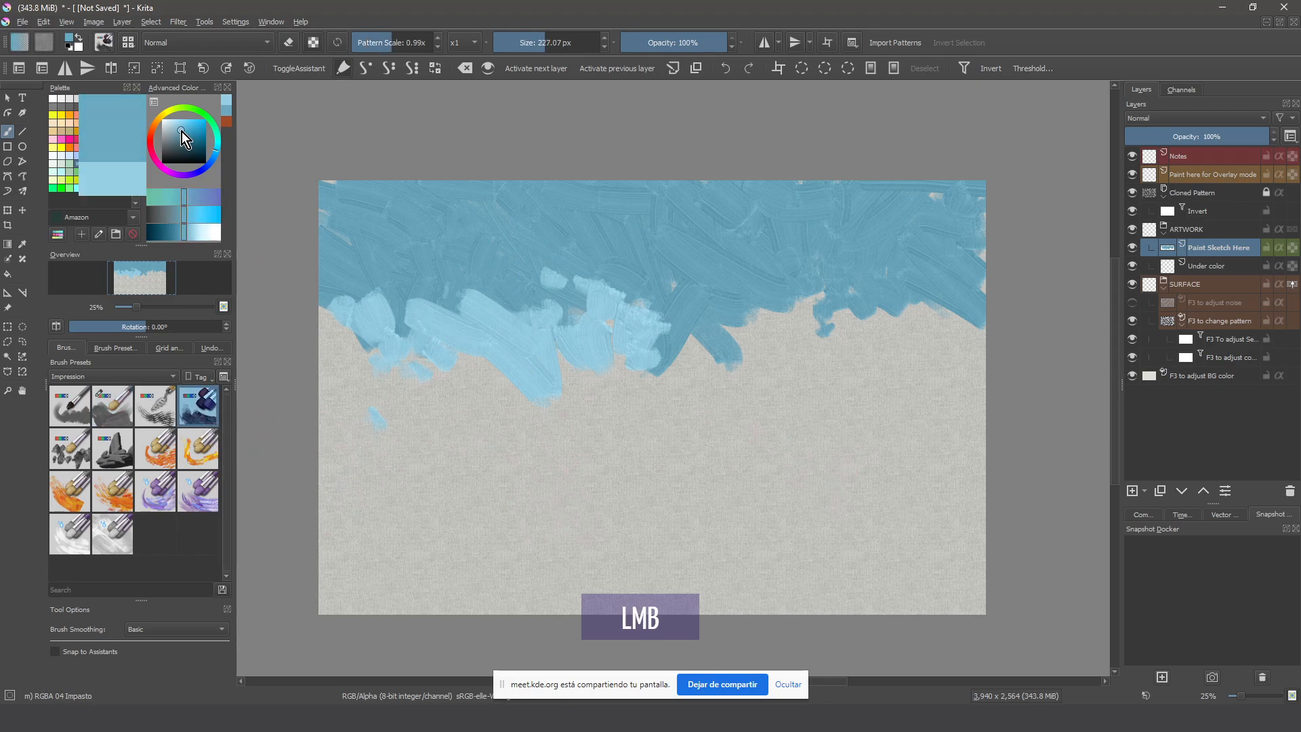
pyautogui.click(84, 178)
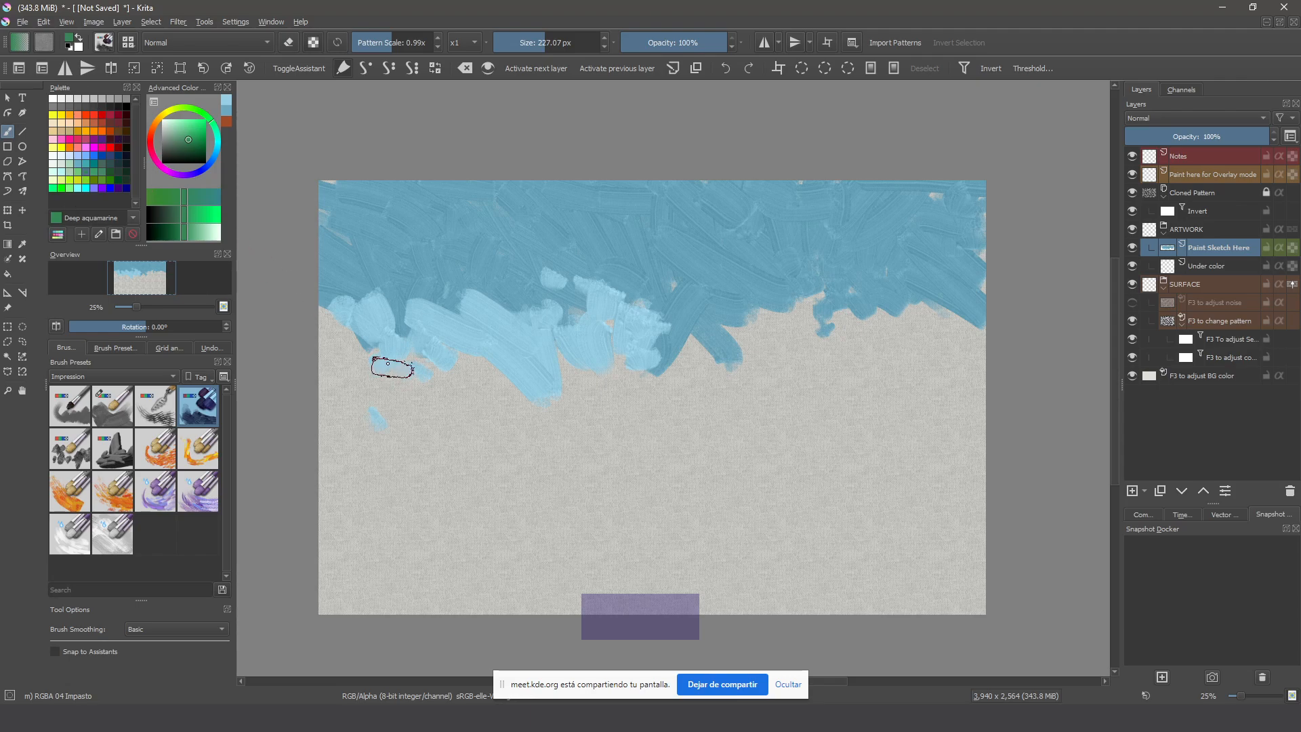
pyautogui.moveTo(804, 459); pyautogui.dragTo(818, 456)
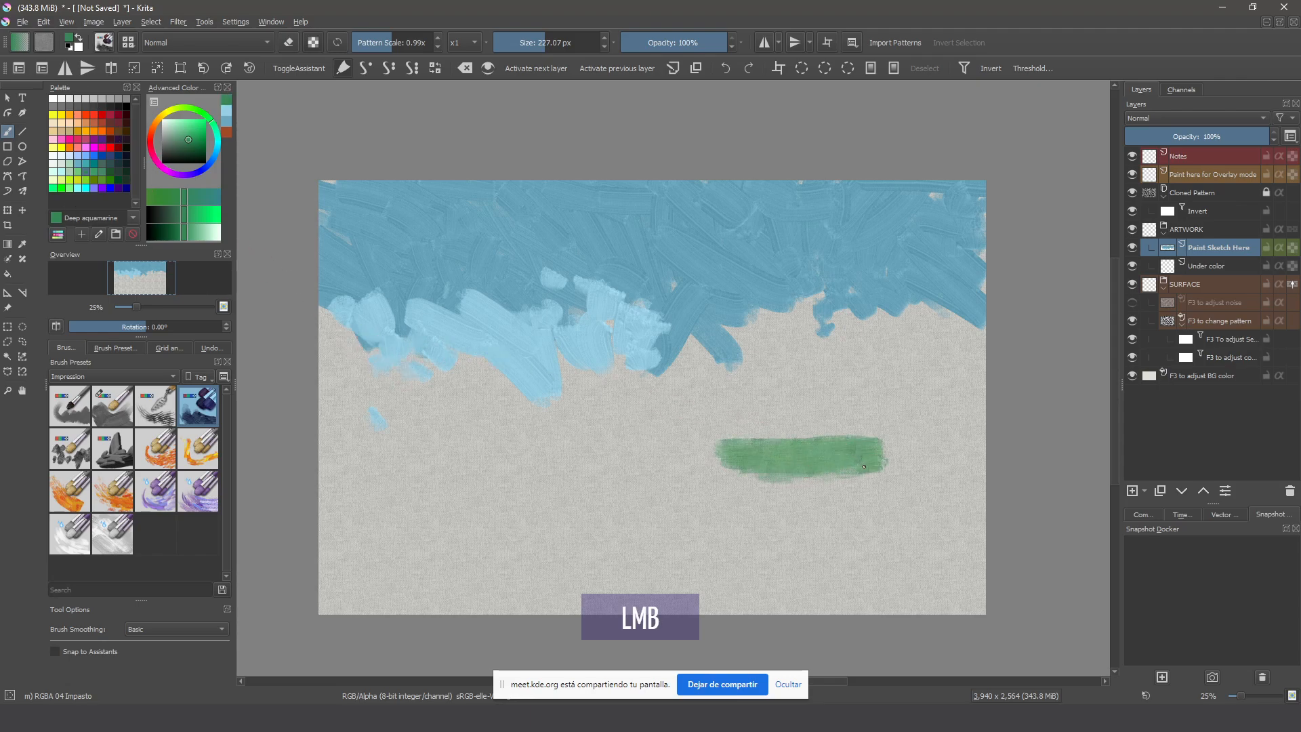
pyautogui.moveTo(667, 515)
pyautogui.mouseDown()
pyautogui.moveTo(803, 488)
pyautogui.moveTo(815, 503)
pyautogui.moveTo(925, 458)
pyautogui.mouseUp()
pyautogui.moveTo(847, 475)
pyautogui.mouseDown()
pyautogui.moveTo(874, 440)
pyautogui.moveTo(935, 441)
pyautogui.moveTo(969, 468)
pyautogui.moveTo(581, 490)
pyautogui.moveTo(766, 460)
pyautogui.moveTo(535, 495)
pyautogui.moveTo(596, 523)
pyautogui.moveTo(465, 488)
pyautogui.moveTo(435, 508)
pyautogui.moveTo(508, 470)
pyautogui.moveTo(398, 488)
pyautogui.moveTo(343, 459)
pyautogui.moveTo(532, 444)
pyautogui.moveTo(523, 456)
pyautogui.moveTo(421, 421)
pyautogui.moveTo(357, 442)
pyautogui.moveTo(401, 366)
pyautogui.moveTo(363, 377)
pyautogui.moveTo(491, 397)
pyautogui.moveTo(545, 383)
pyautogui.mouseUp()
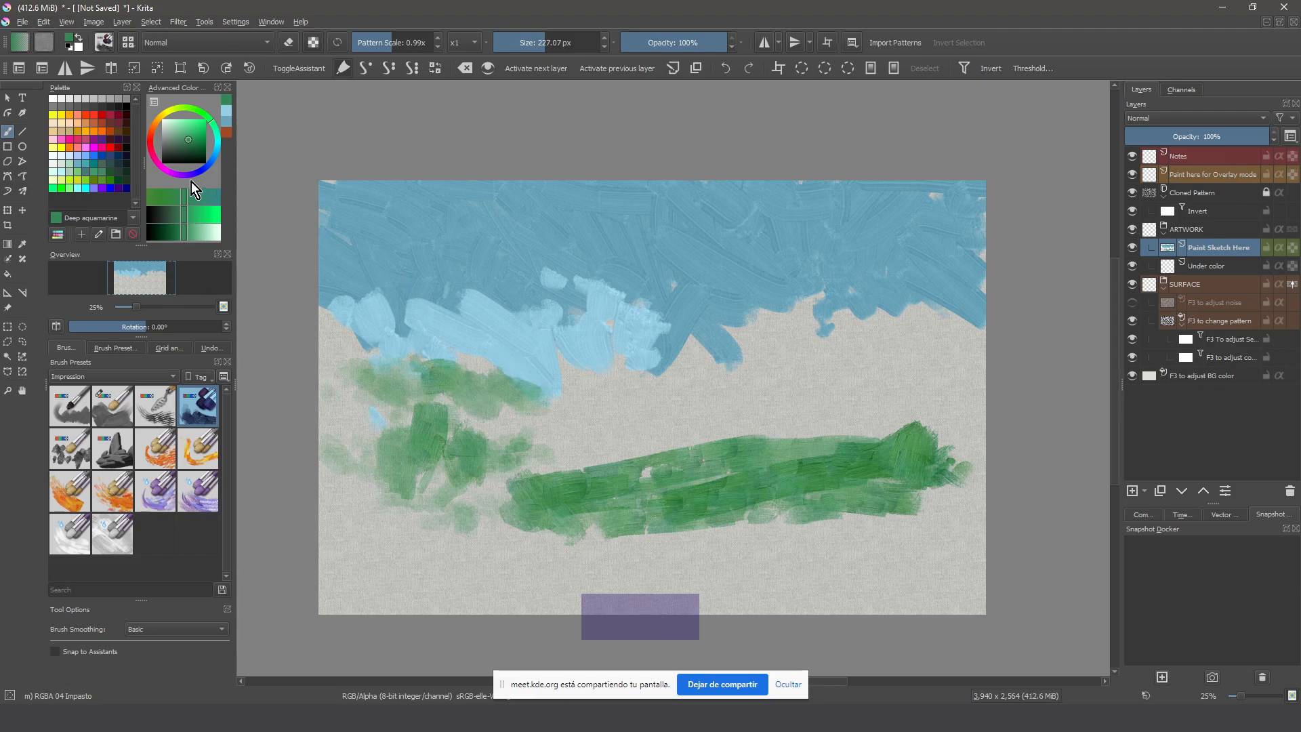
# Paint an Electric lime field below the light blue strokes on the canvas's left side with the Impasto brush
pyautogui.click(77, 180)
pyautogui.moveTo(450, 369)
pyautogui.mouseDown()
pyautogui.moveTo(421, 363)
pyautogui.moveTo(724, 372)
pyautogui.moveTo(575, 404)
pyautogui.moveTo(604, 380)
pyautogui.moveTo(556, 361)
pyautogui.moveTo(572, 358)
pyautogui.moveTo(416, 369)
pyautogui.mouseUp()
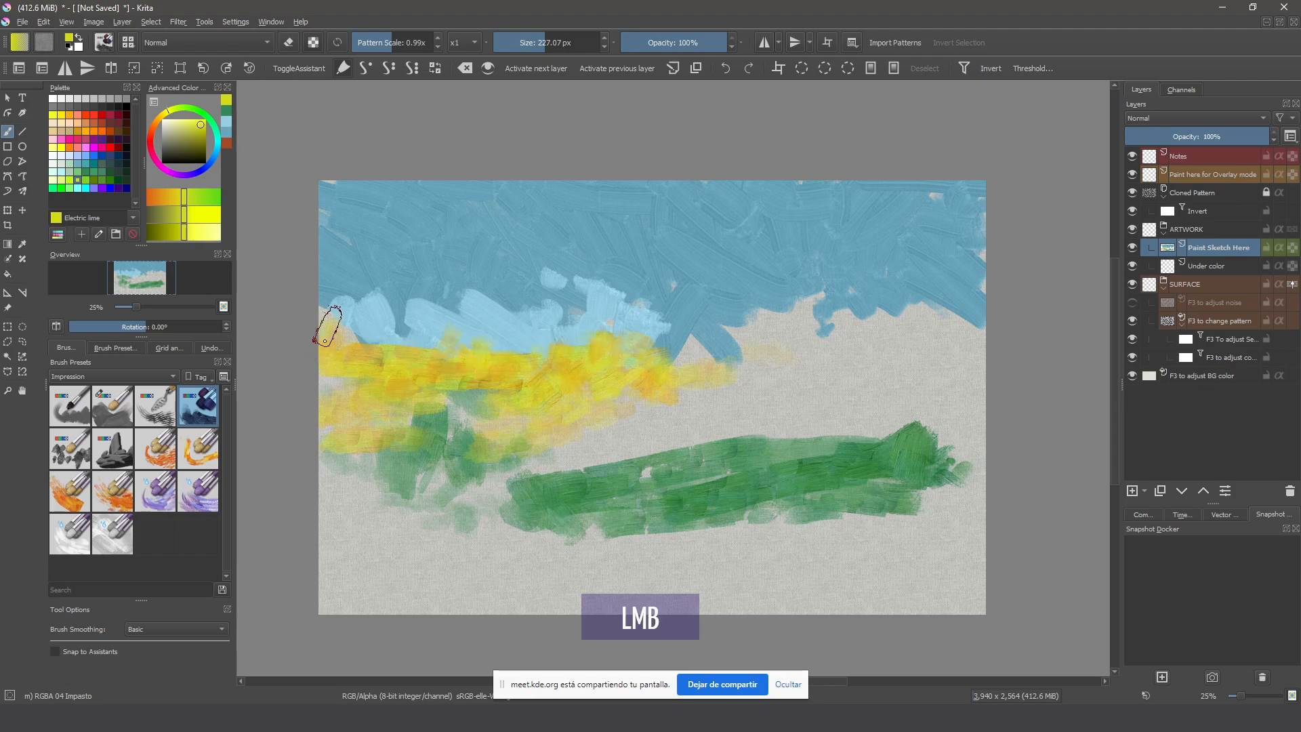
pyautogui.moveTo(327, 461)
pyautogui.mouseDown()
pyautogui.moveTo(385, 445)
pyautogui.moveTo(351, 466)
pyautogui.moveTo(432, 418)
pyautogui.moveTo(466, 412)
pyautogui.moveTo(474, 431)
pyautogui.moveTo(510, 422)
pyautogui.moveTo(470, 502)
pyautogui.moveTo(475, 519)
pyautogui.moveTo(560, 444)
pyautogui.mouseUp()
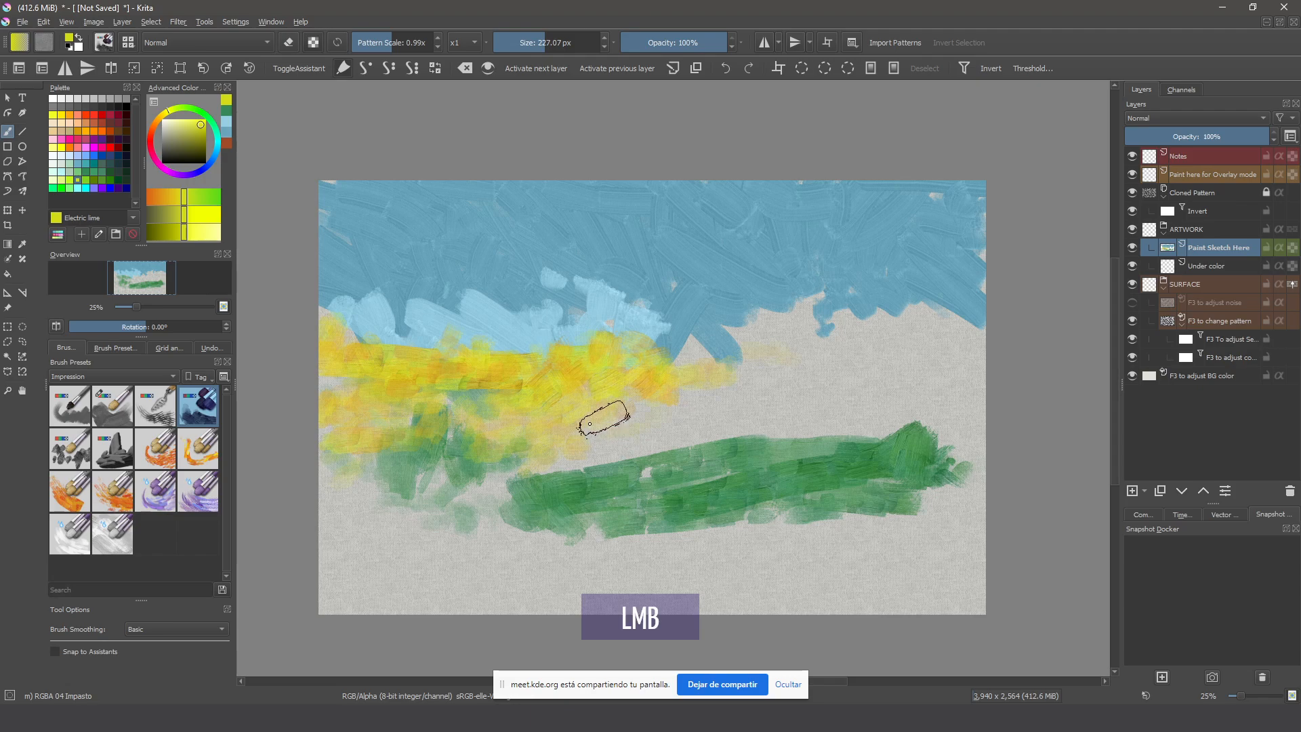
# Sample the green from the ground band and paint foliage up the canvas's right side to its upper edge
pyautogui.keyDown('ctrl'); pyautogui.click(908, 461); pyautogui.keyUp('ctrl')
pyautogui.moveTo(969, 474)
pyautogui.mouseDown()
pyautogui.moveTo(889, 422)
pyautogui.moveTo(912, 377)
pyautogui.moveTo(987, 415)
pyautogui.moveTo(967, 358)
pyautogui.moveTo(891, 334)
pyautogui.moveTo(923, 350)
pyautogui.moveTo(943, 313)
pyautogui.moveTo(890, 265)
pyautogui.mouseUp()
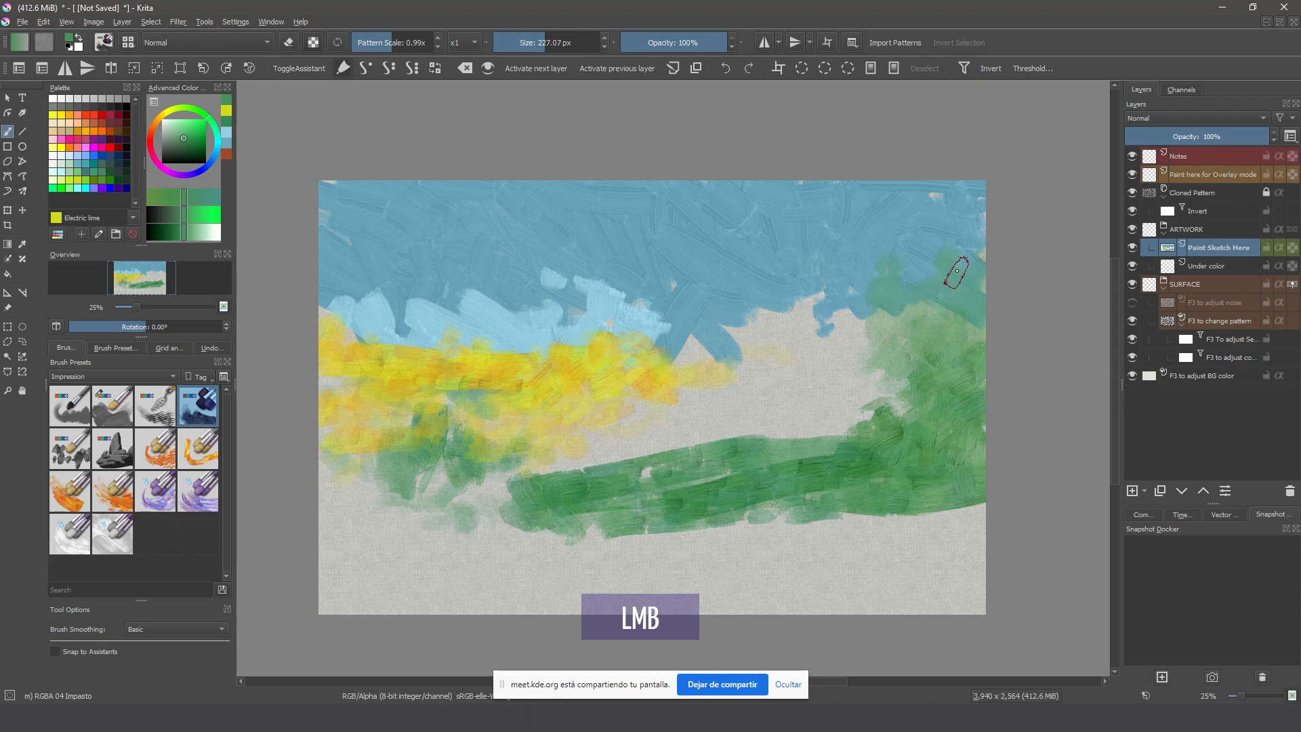
pyautogui.moveTo(941, 191)
pyautogui.mouseDown()
pyautogui.moveTo(918, 209)
pyautogui.moveTo(917, 292)
pyautogui.moveTo(928, 270)
pyautogui.moveTo(977, 250)
pyautogui.moveTo(972, 201)
pyautogui.moveTo(896, 236)
pyautogui.moveTo(875, 273)
pyautogui.moveTo(817, 298)
pyautogui.moveTo(783, 291)
pyautogui.moveTo(834, 282)
pyautogui.moveTo(840, 318)
pyautogui.mouseUp()
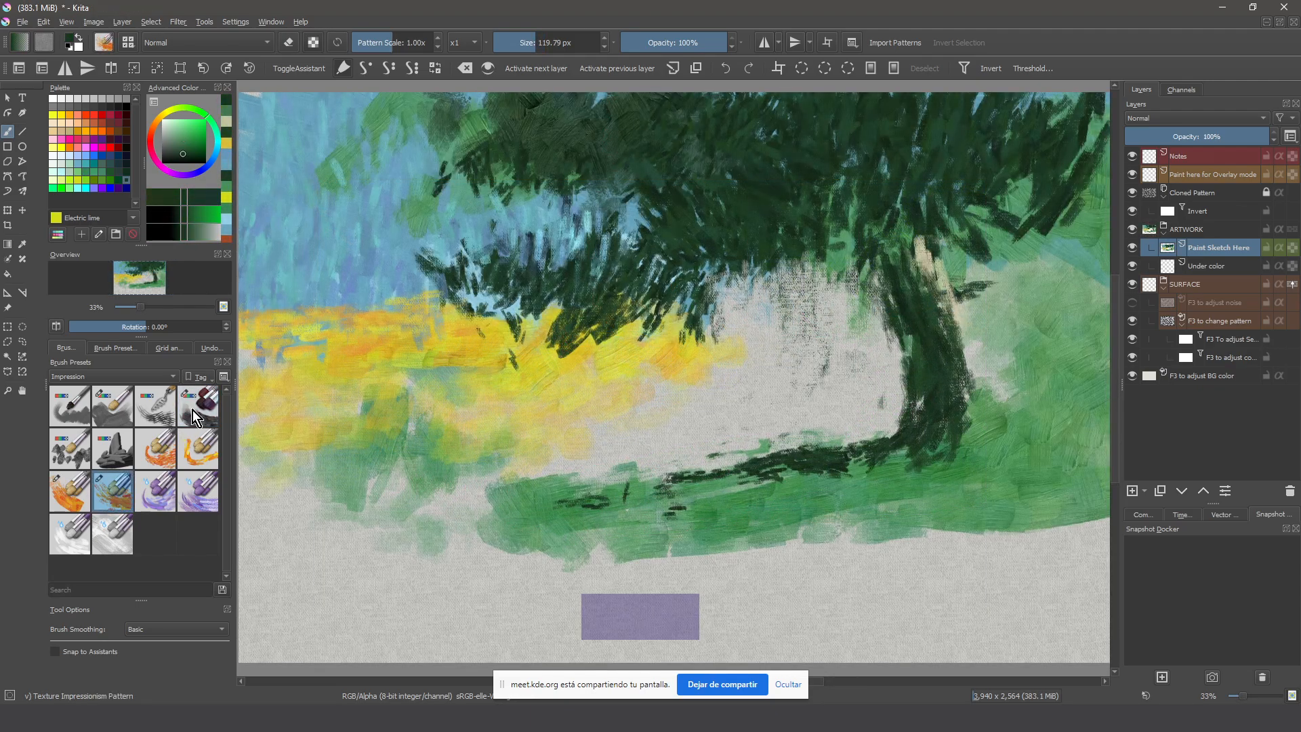
# Build up thick dark green strokes on the tree trunk and its upper fork with the RGBA 04 Impasto brush
pyautogui.click(193, 410)
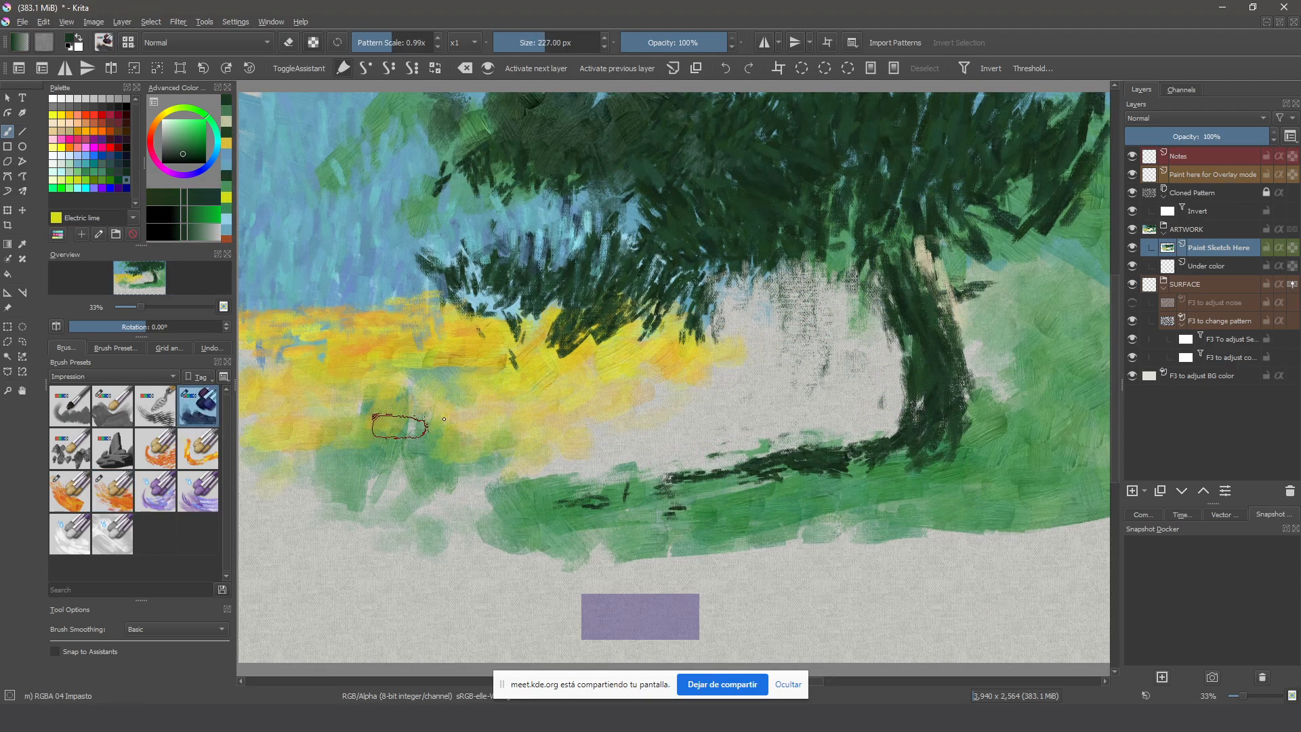
pyautogui.moveTo(630, 396)
pyautogui.mouseDown()
pyautogui.moveTo(581, 372)
pyautogui.moveTo(671, 414)
pyautogui.moveTo(693, 441)
pyautogui.moveTo(535, 444)
pyautogui.moveTo(488, 467)
pyautogui.mouseUp()
pyautogui.hotkey('ctrl', 'z')
pyautogui.press('ctrl')
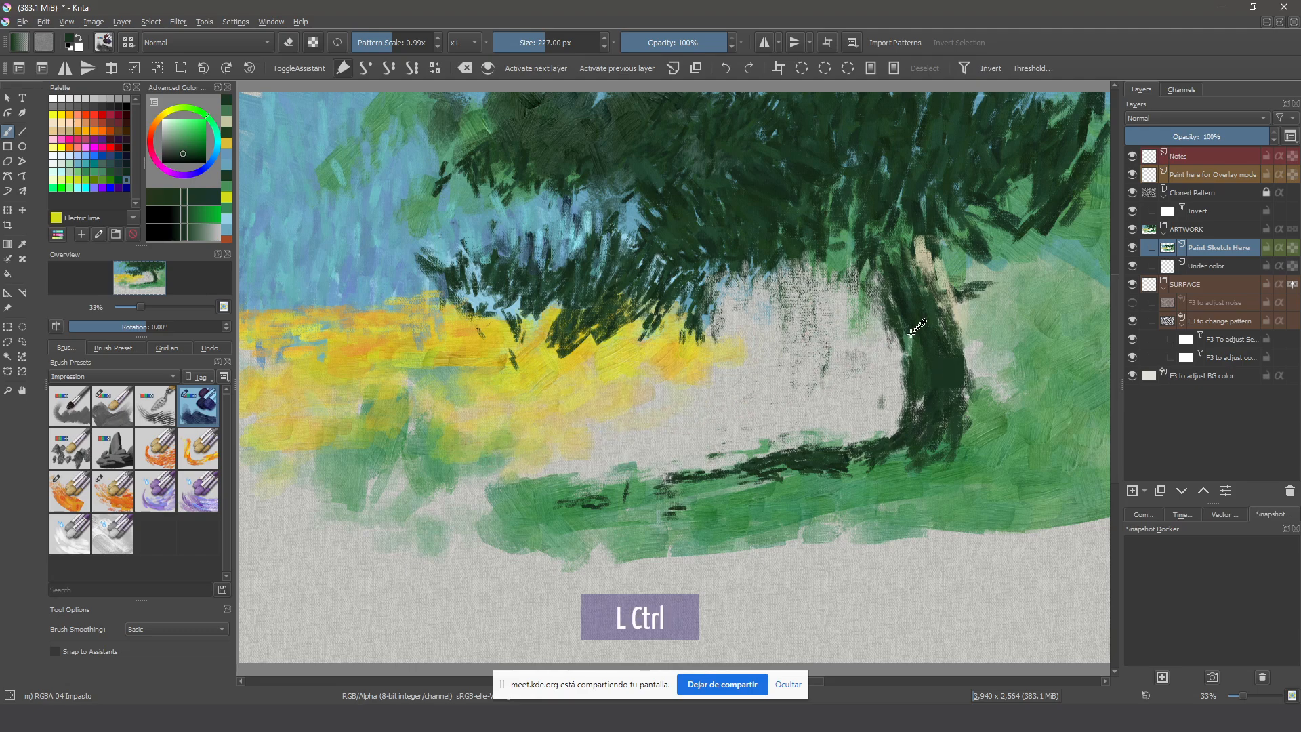
pyautogui.moveTo(921, 347)
pyautogui.mouseDown()
pyautogui.moveTo(969, 423)
pyautogui.moveTo(935, 414)
pyautogui.mouseUp()
pyautogui.moveTo(933, 302)
pyautogui.mouseDown()
pyautogui.moveTo(913, 235)
pyautogui.moveTo(929, 253)
pyautogui.moveTo(953, 204)
pyautogui.moveTo(937, 235)
pyautogui.moveTo(940, 300)
pyautogui.mouseUp()
pyautogui.press('+')
pyautogui.press('+')
pyautogui.press('+')
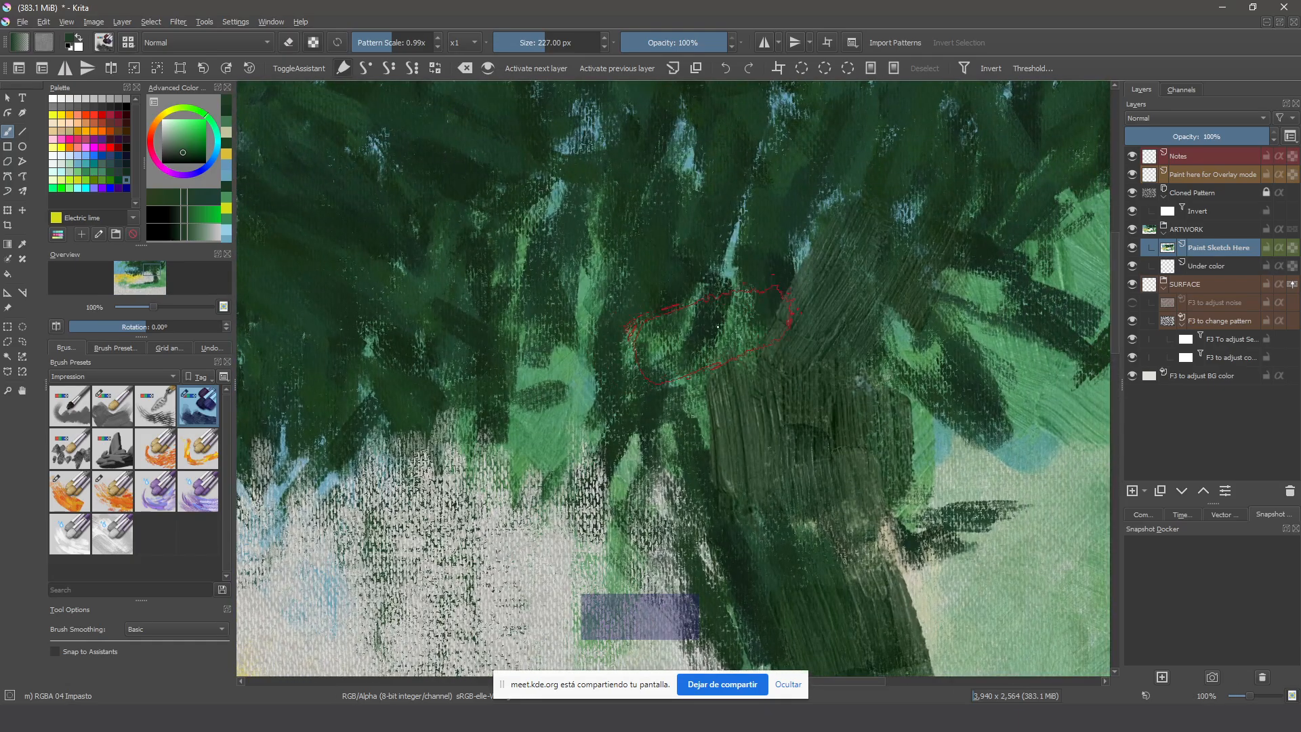
pyautogui.moveTo(717, 327); pyautogui.dragTo(778, 206)
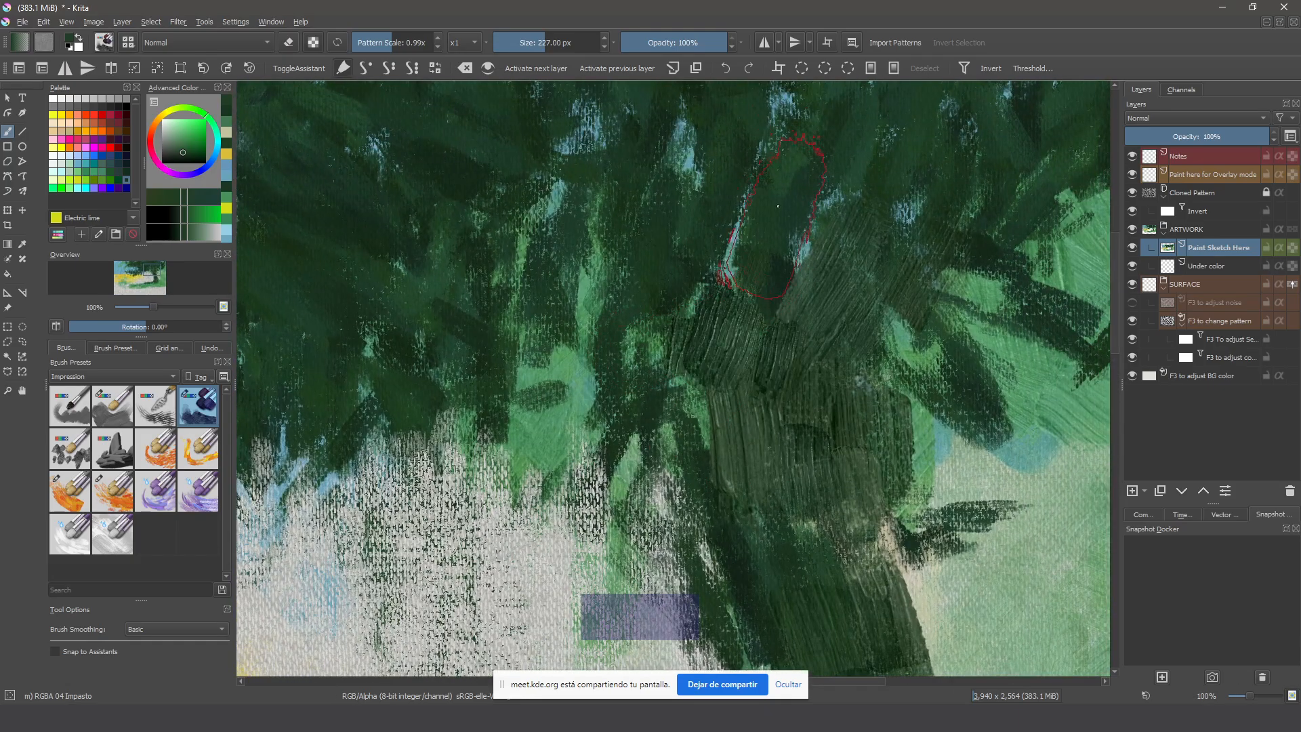
# Extend thick dark green Impasto strokes from the tree's fork into the foliage beside it and down the trunk
pyautogui.moveTo(614, 326); pyautogui.dragTo(579, 227)
pyautogui.moveTo(758, 271)
pyautogui.mouseDown()
pyautogui.moveTo(733, 295)
pyautogui.moveTo(578, 177)
pyautogui.moveTo(515, 197)
pyautogui.mouseUp()
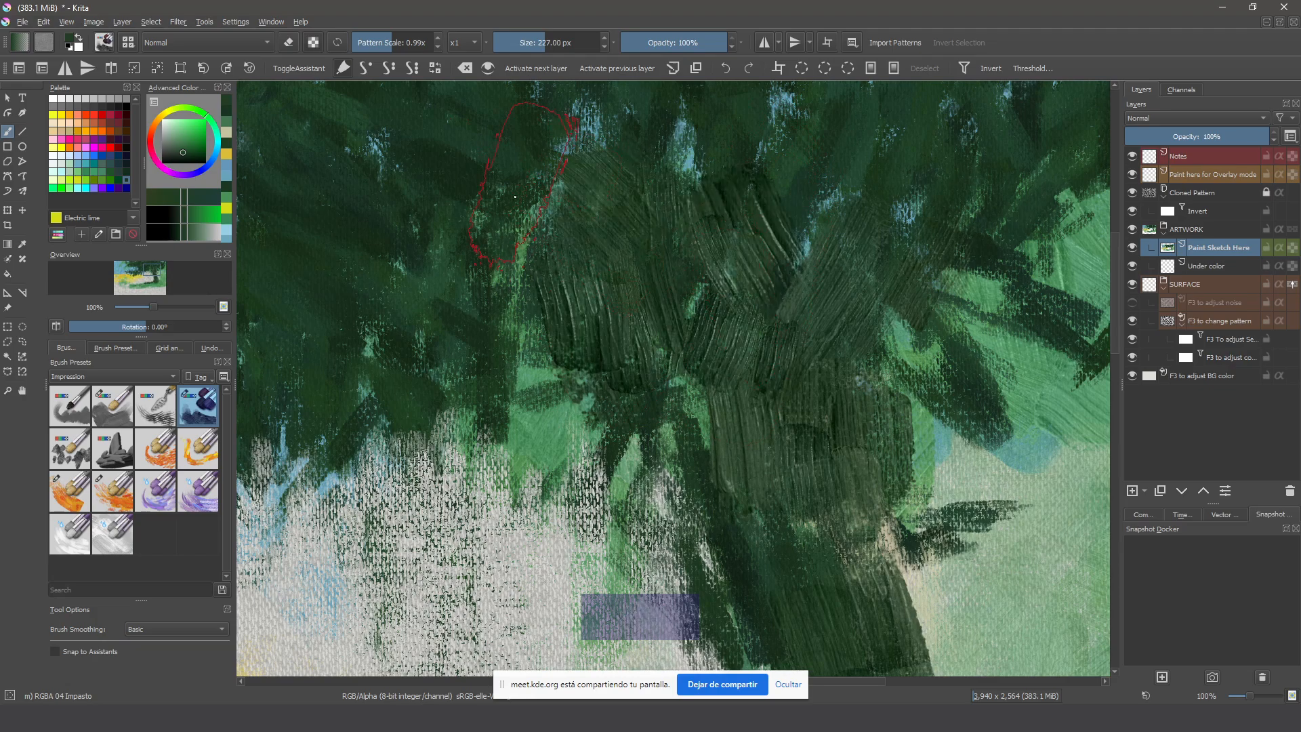
pyautogui.moveTo(495, 318); pyautogui.dragTo(617, 210)
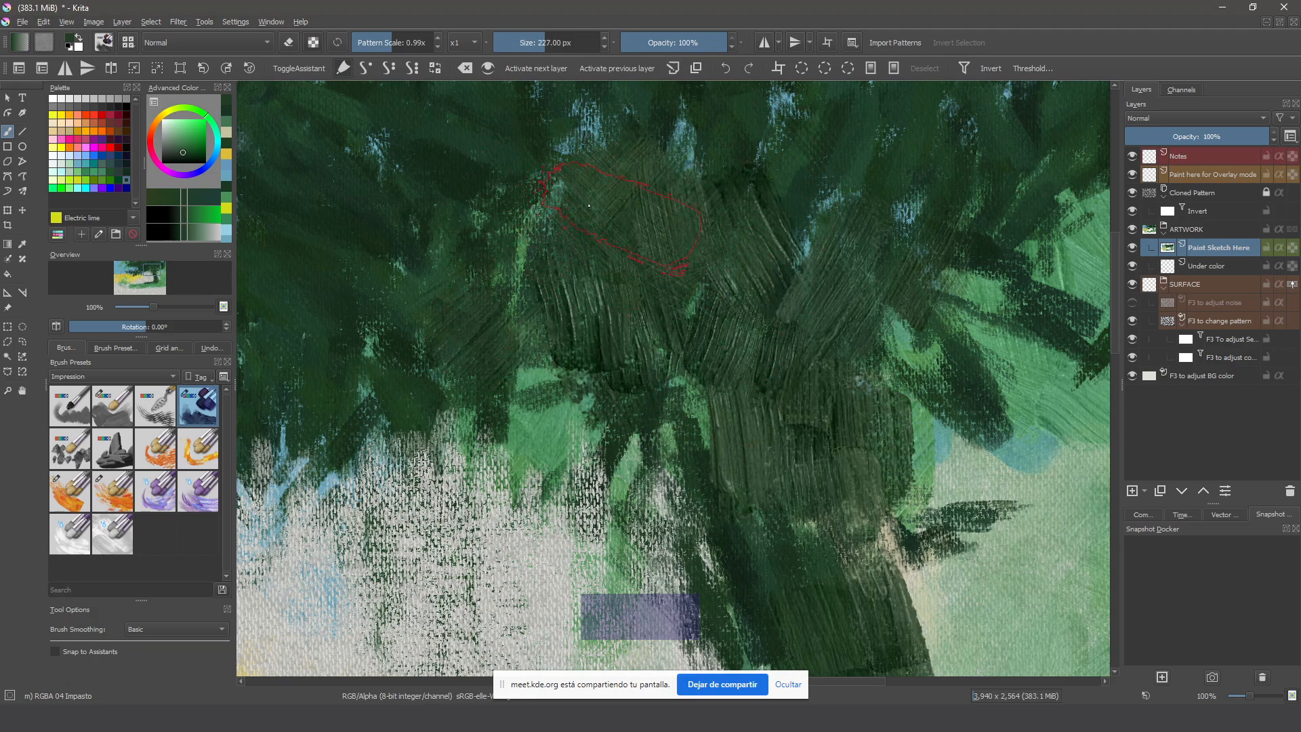
pyautogui.moveTo(712, 319); pyautogui.dragTo(560, 427)
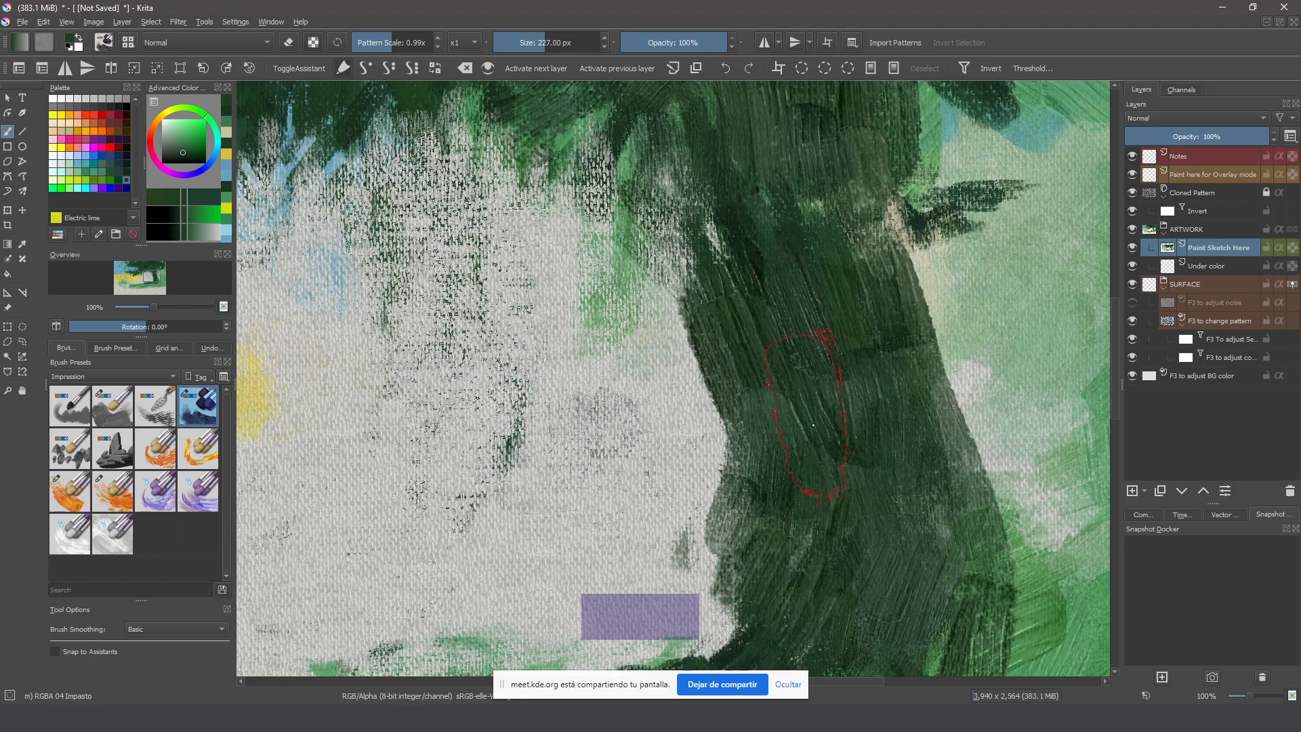
pyautogui.moveTo(813, 425); pyautogui.dragTo(749, 387)
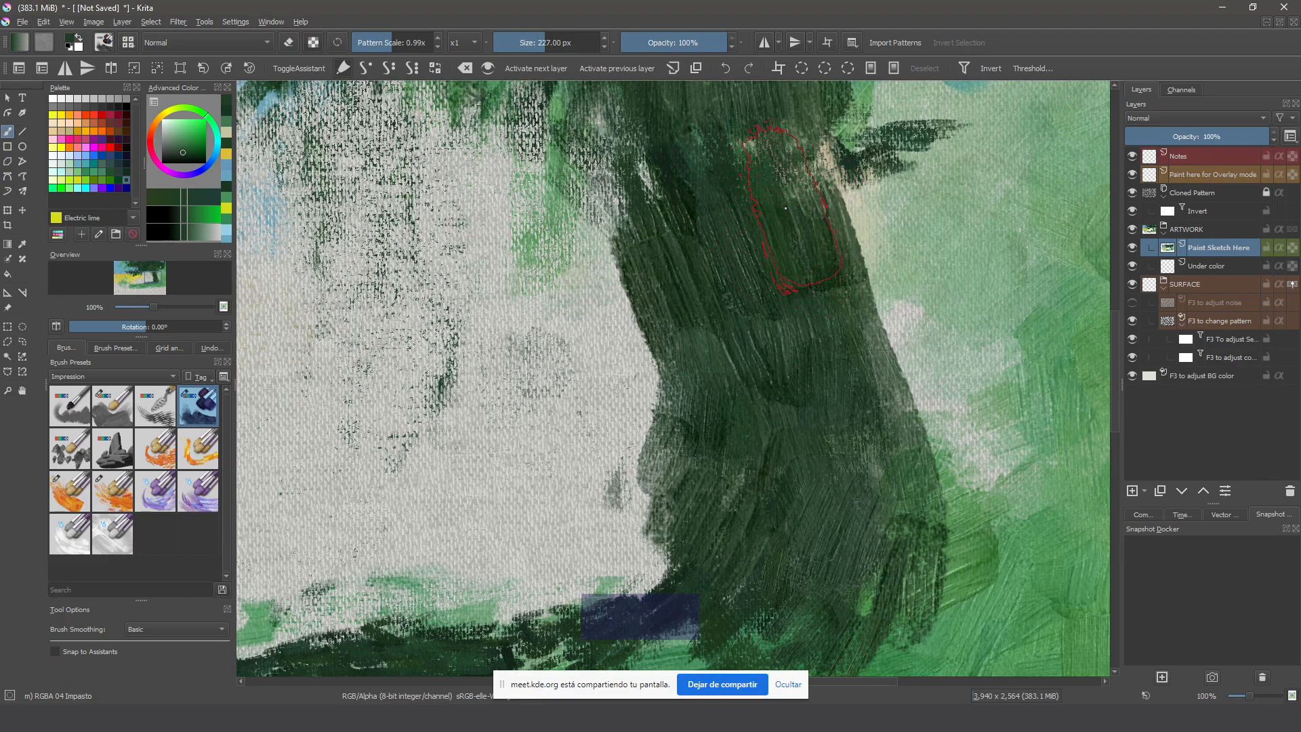
# Adjust the lightness map contrast of the RGBA 04 Impasto brush tip
pyautogui.click(107, 42)
pyautogui.click(203, 148)
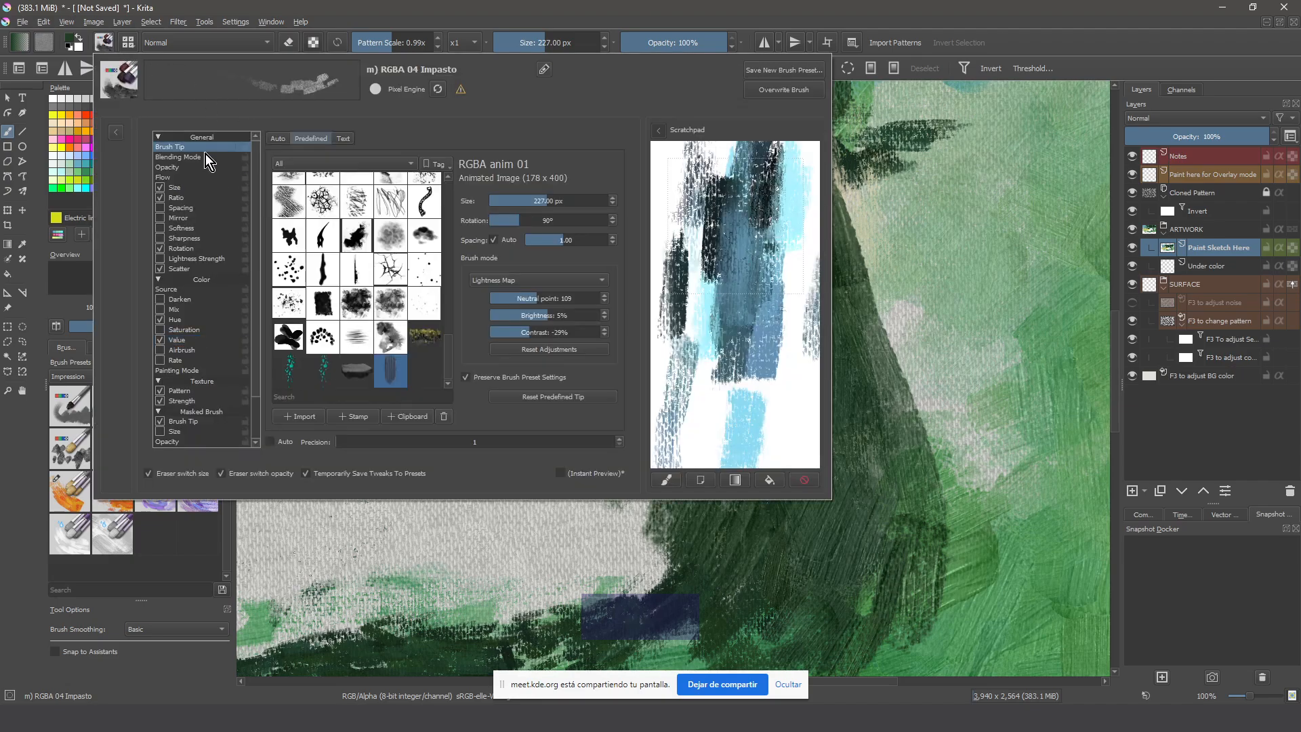
pyautogui.moveTo(524, 332); pyautogui.dragTo(561, 342)
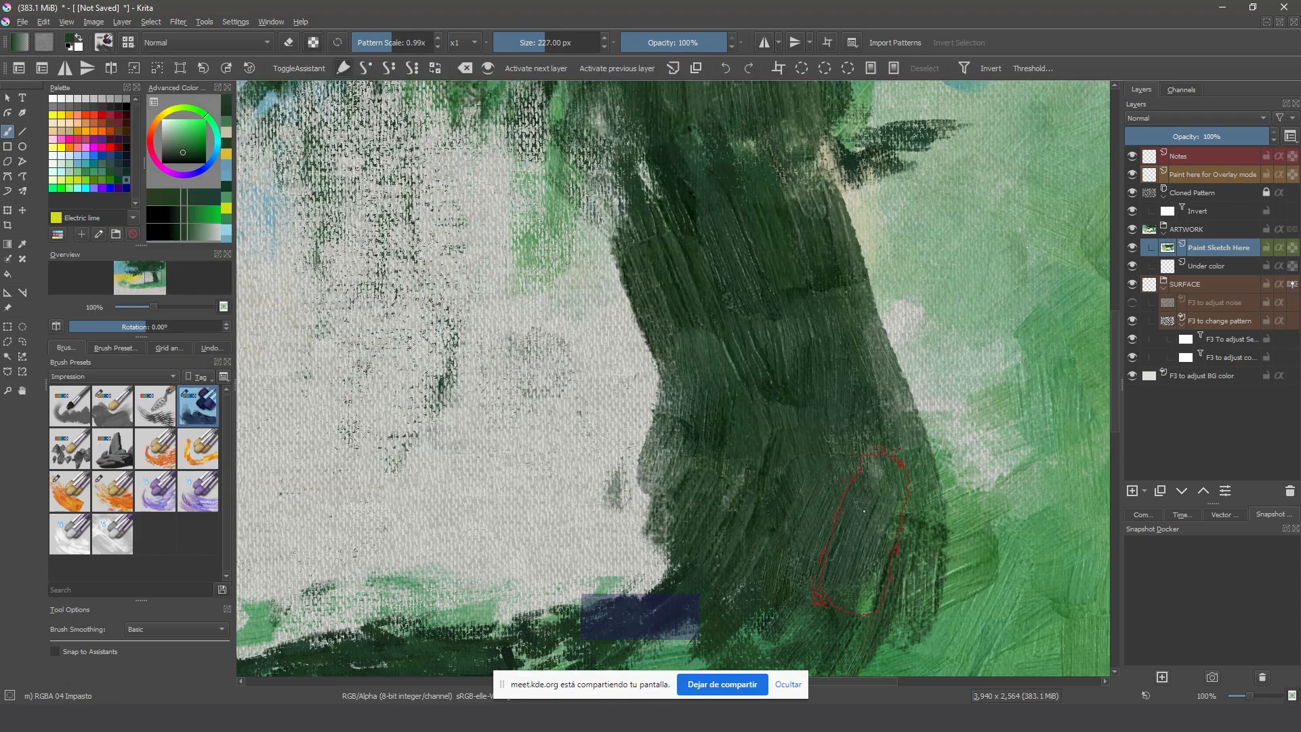
# Paint strongly textured dark green strokes over the trunk from its upper part down to its base
pyautogui.moveTo(874, 298)
pyautogui.mouseDown()
pyautogui.moveTo(861, 278)
pyautogui.moveTo(881, 407)
pyautogui.mouseUp()
pyautogui.moveTo(803, 410); pyautogui.dragTo(746, 255)
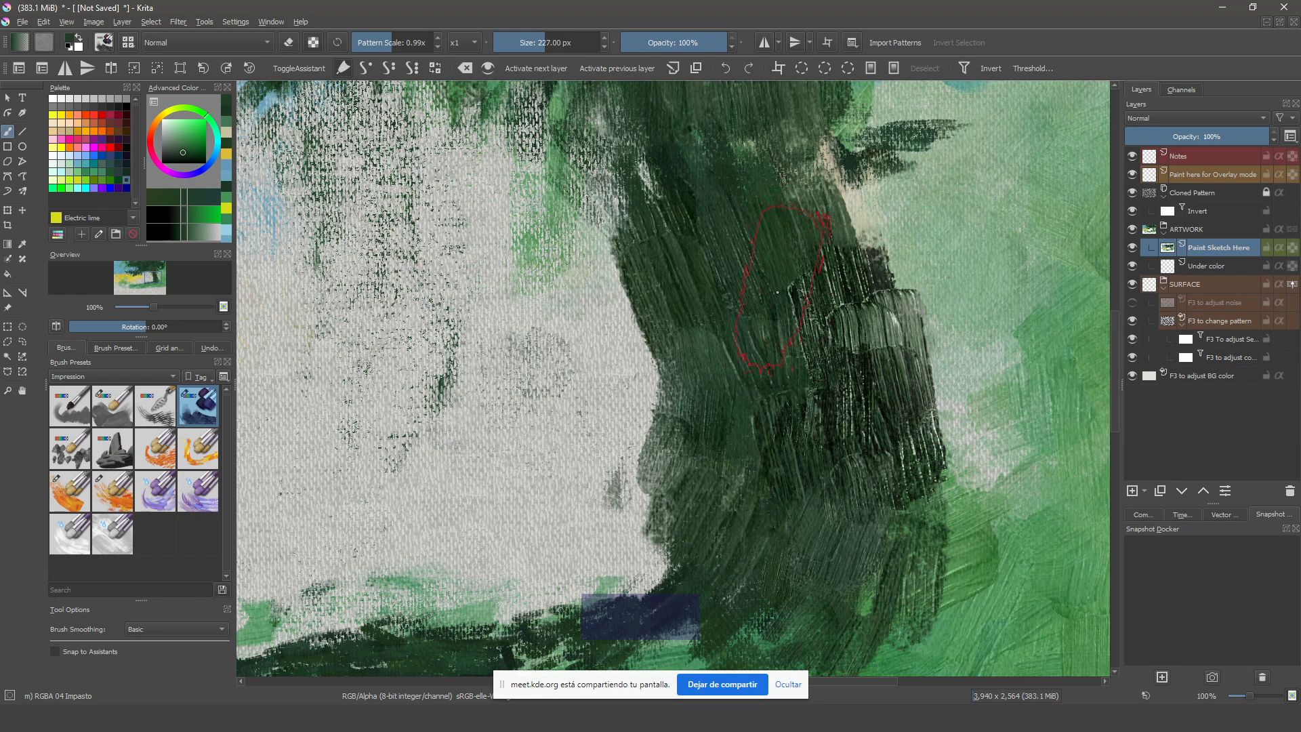
pyautogui.moveTo(770, 174)
pyautogui.mouseDown()
pyautogui.moveTo(726, 262)
pyautogui.moveTo(822, 180)
pyautogui.moveTo(813, 156)
pyautogui.mouseUp()
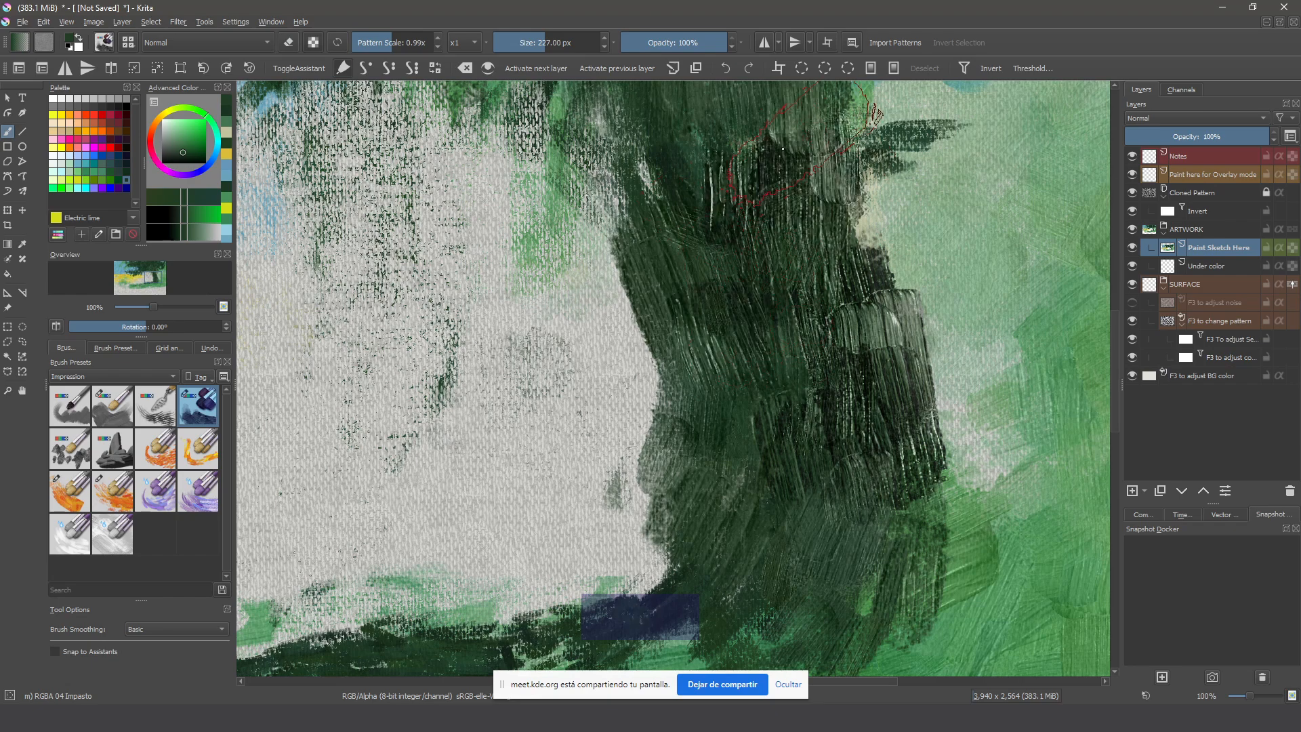
pyautogui.moveTo(859, 499)
pyautogui.mouseDown()
pyautogui.moveTo(901, 576)
pyautogui.moveTo(813, 515)
pyautogui.moveTo(786, 528)
pyautogui.mouseUp()
pyautogui.scroll(-2, 718, 477)
pyautogui.moveTo(684, 467); pyautogui.dragTo(823, 474)
# Sample the pale green beside the trunk and paint it around the trunk's lower edges and across the bare ground to its left
pyautogui.keyDown('ctrl'); pyautogui.click(901, 407); pyautogui.keyUp('ctrl')
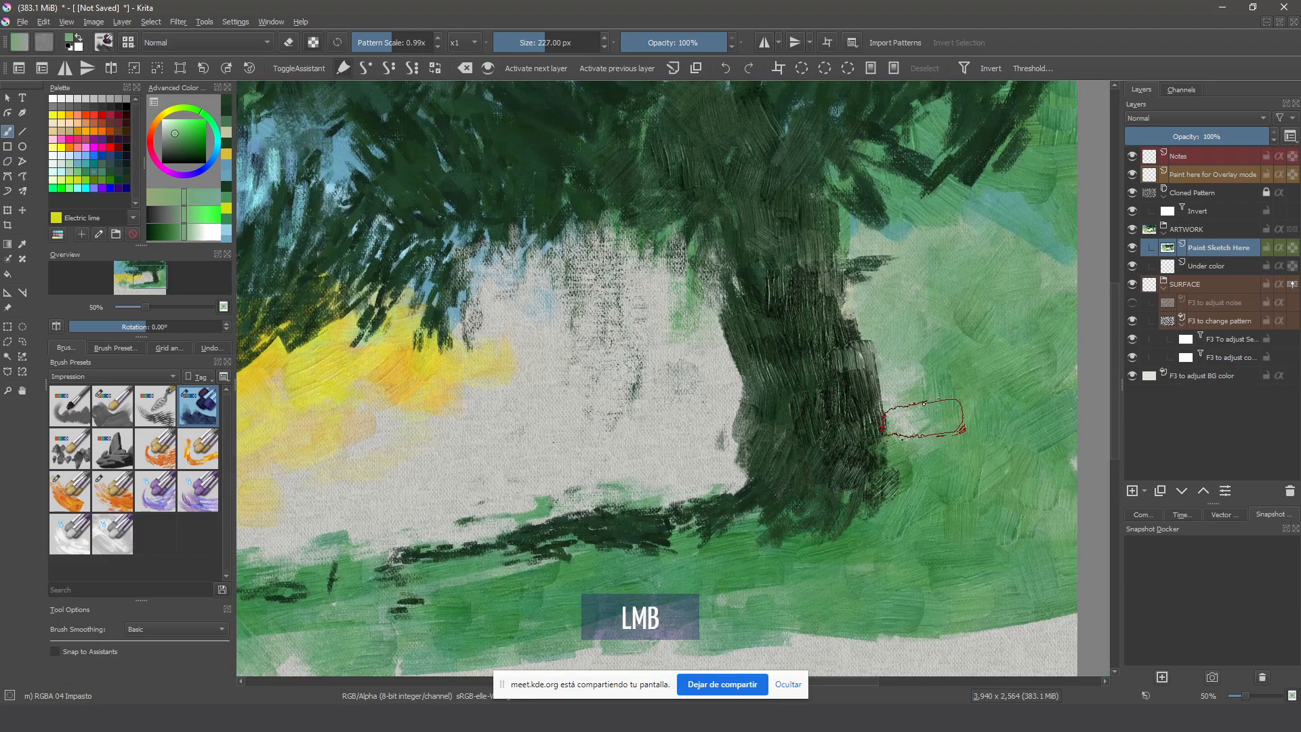
pyautogui.moveTo(901, 407); pyautogui.dragTo(895, 420)
pyautogui.moveTo(746, 441)
pyautogui.mouseDown()
pyautogui.moveTo(596, 363)
pyautogui.moveTo(609, 379)
pyautogui.moveTo(577, 436)
pyautogui.moveTo(305, 529)
pyautogui.mouseUp()
# Try to paint sampled ochre and golden yellow strokes over the bare canvas beneath the foliage left of the trunk
pyautogui.keyDown('ctrl'); pyautogui.click(312, 475); pyautogui.keyUp('ctrl')
pyautogui.moveTo(474, 325); pyautogui.dragTo(589, 323)
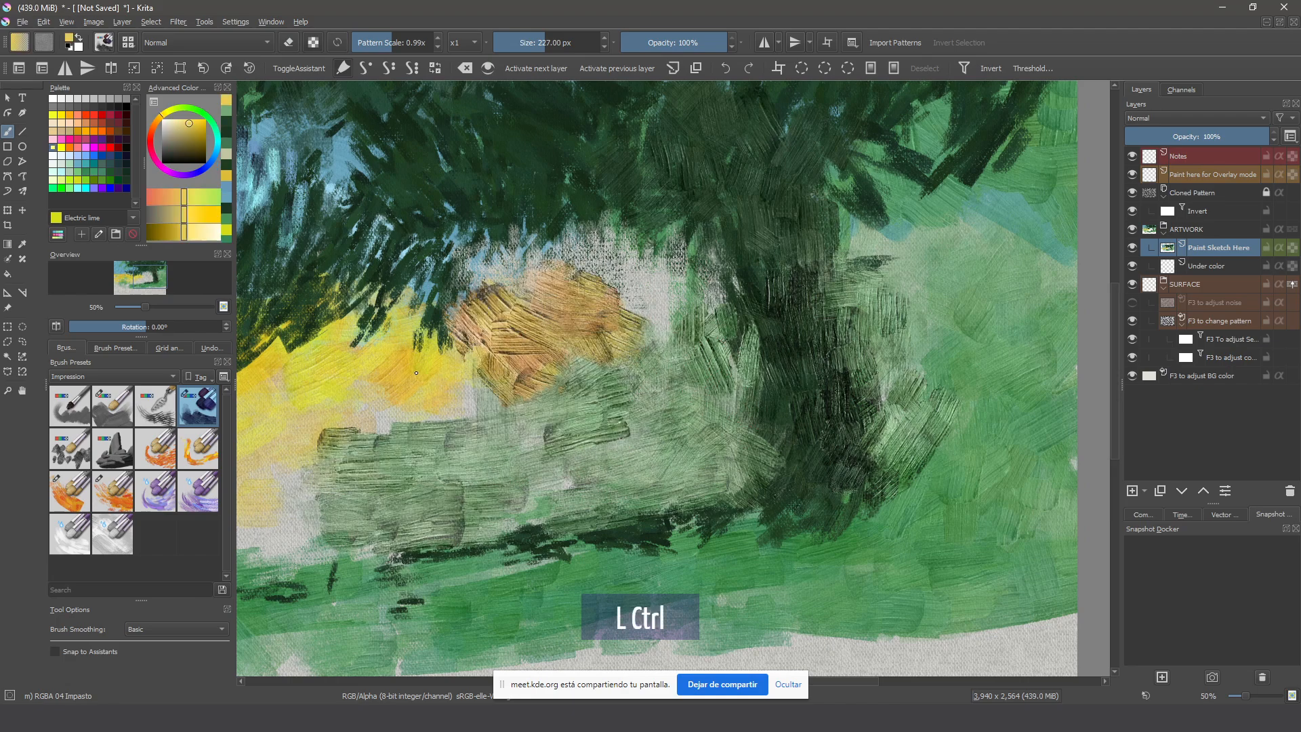
pyautogui.keyDown('ctrl'); pyautogui.click(393, 366); pyautogui.keyUp('ctrl')
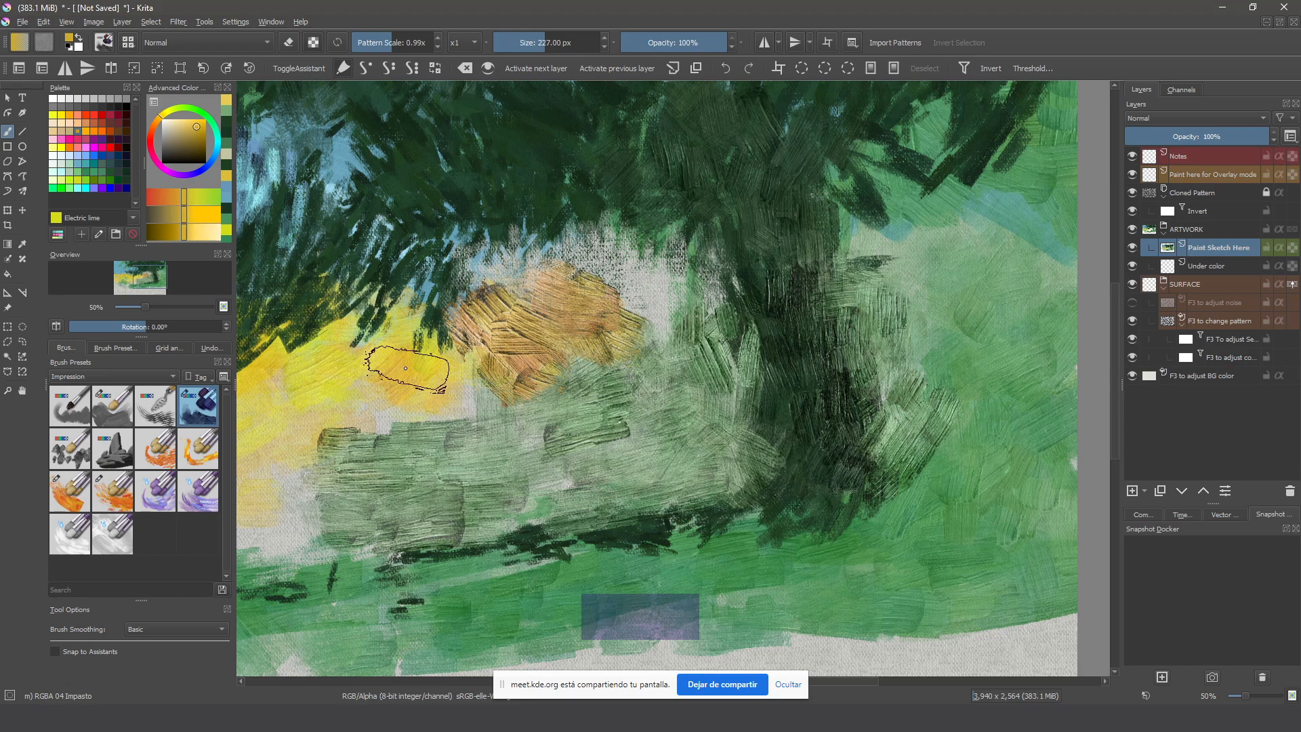
pyautogui.moveTo(436, 363)
pyautogui.mouseDown()
pyautogui.moveTo(493, 369)
pyautogui.moveTo(524, 391)
pyautogui.moveTo(510, 369)
pyautogui.moveTo(489, 367)
pyautogui.moveTo(500, 375)
pyautogui.moveTo(482, 297)
pyautogui.moveTo(505, 298)
pyautogui.moveTo(556, 322)
pyautogui.moveTo(570, 351)
pyautogui.moveTo(541, 394)
pyautogui.moveTo(574, 320)
pyautogui.moveTo(523, 312)
pyautogui.moveTo(512, 352)
pyautogui.moveTo(548, 388)
pyautogui.mouseUp()
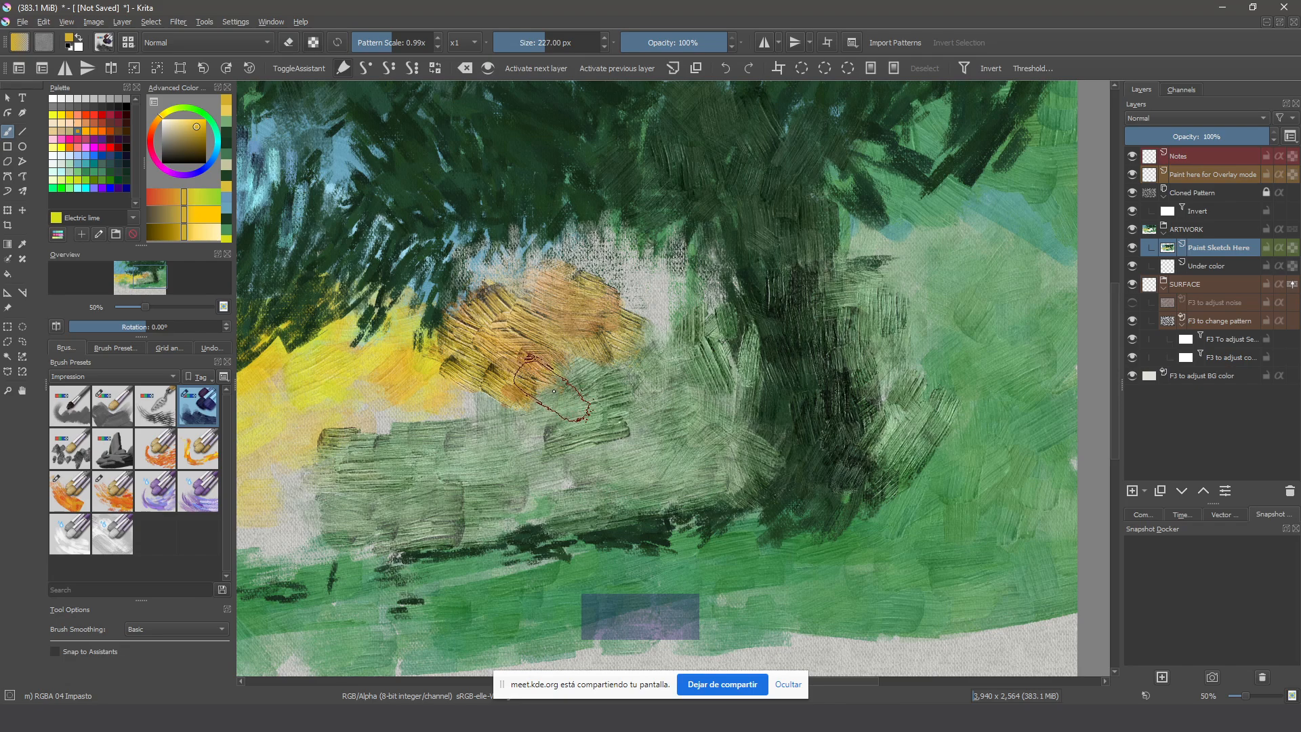
pyautogui.hotkey('ctrl', 'z')
pyautogui.hotkey('ctrl', 'z')
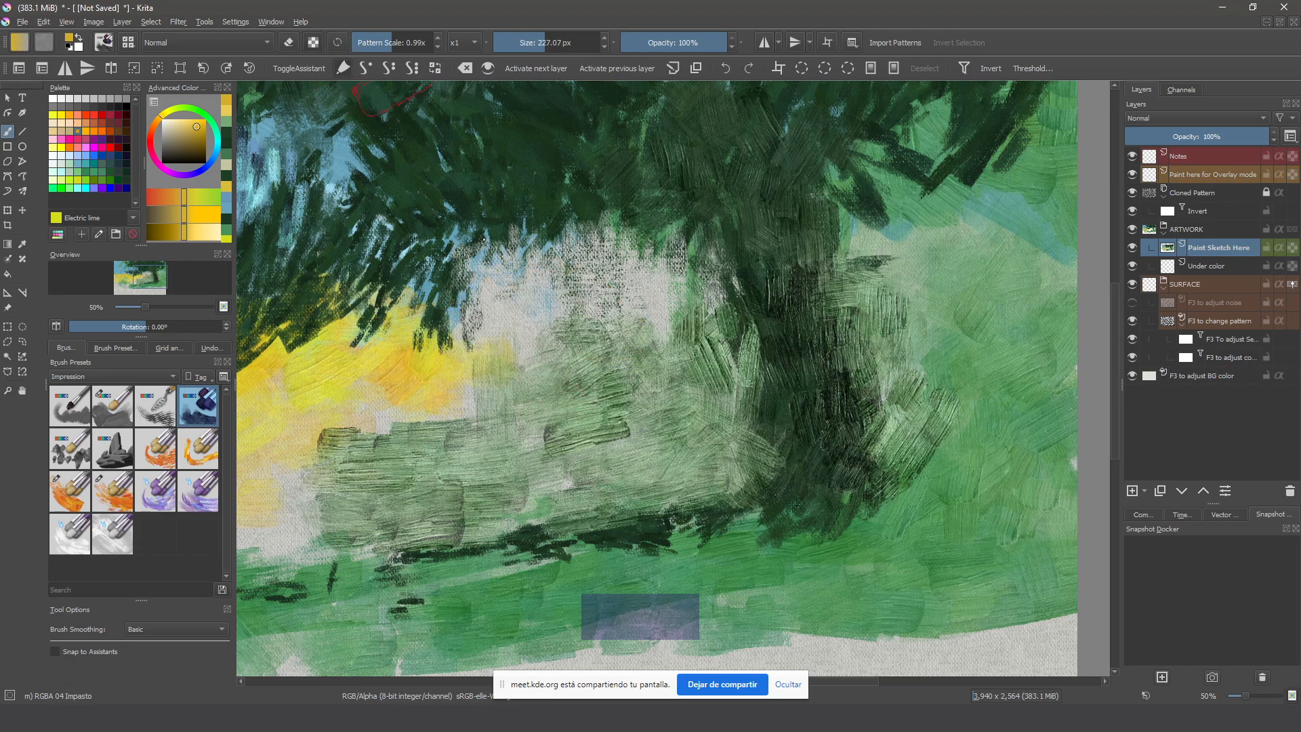
# Paint golden yellow and orange strokes over the bare gap between the yellow field and the trunk
pyautogui.moveTo(478, 359)
pyautogui.mouseDown()
pyautogui.moveTo(484, 311)
pyautogui.moveTo(635, 334)
pyautogui.moveTo(658, 289)
pyautogui.moveTo(661, 325)
pyautogui.moveTo(685, 350)
pyautogui.moveTo(657, 366)
pyautogui.moveTo(623, 262)
pyautogui.moveTo(551, 288)
pyautogui.moveTo(464, 248)
pyautogui.moveTo(651, 223)
pyautogui.moveTo(659, 295)
pyautogui.moveTo(444, 323)
pyautogui.moveTo(406, 295)
pyautogui.moveTo(393, 369)
pyautogui.mouseUp()
pyautogui.moveTo(560, 394)
pyautogui.mouseDown()
pyautogui.moveTo(882, 405)
pyautogui.moveTo(794, 428)
pyautogui.mouseUp()
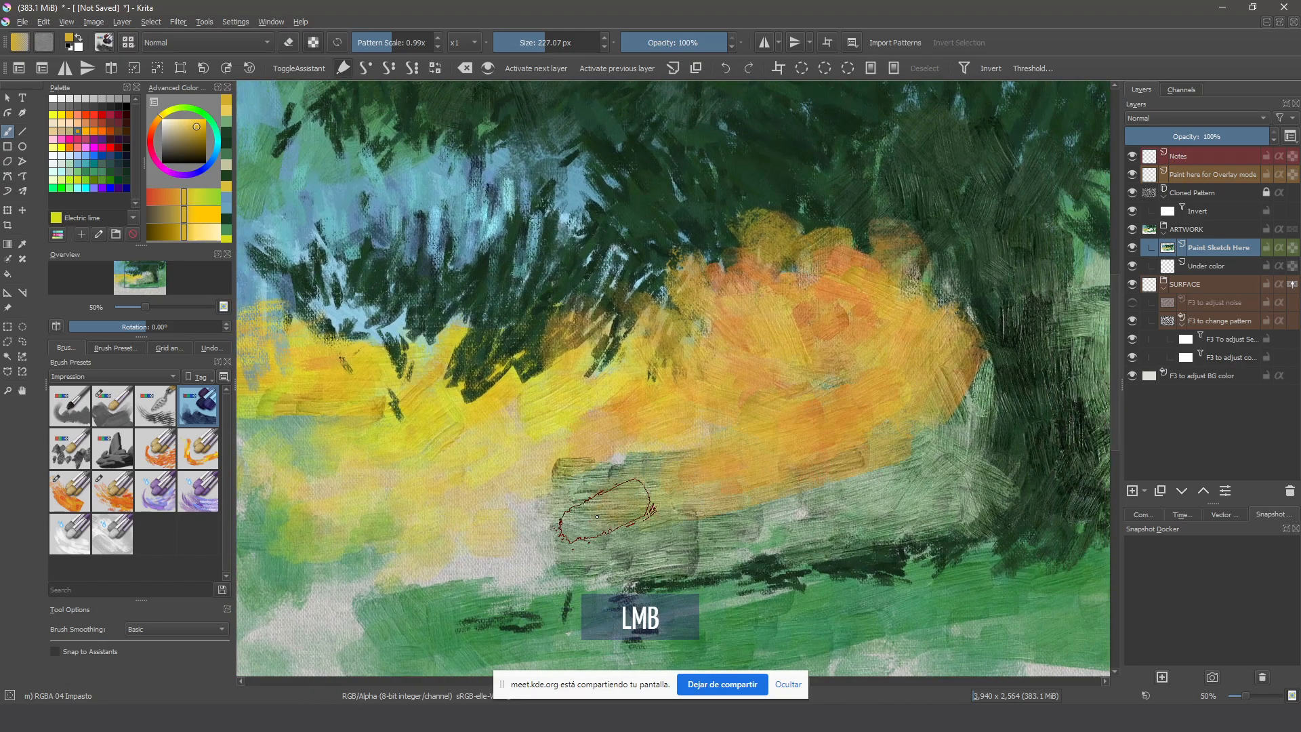
# Turn off the Impasto brush's Hue and Value variation and extend the yellow over the pale green ground below the field
pyautogui.click(105, 43)
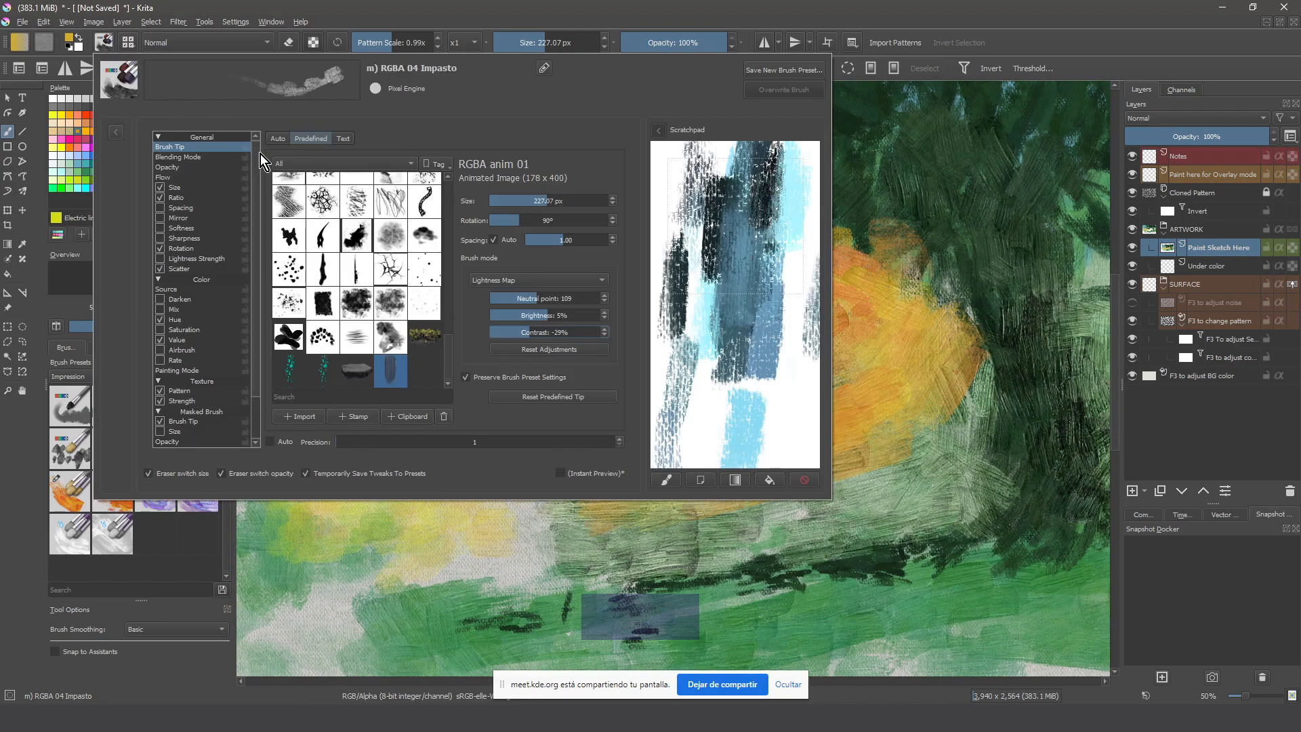
pyautogui.click(161, 320)
pyautogui.click(164, 341)
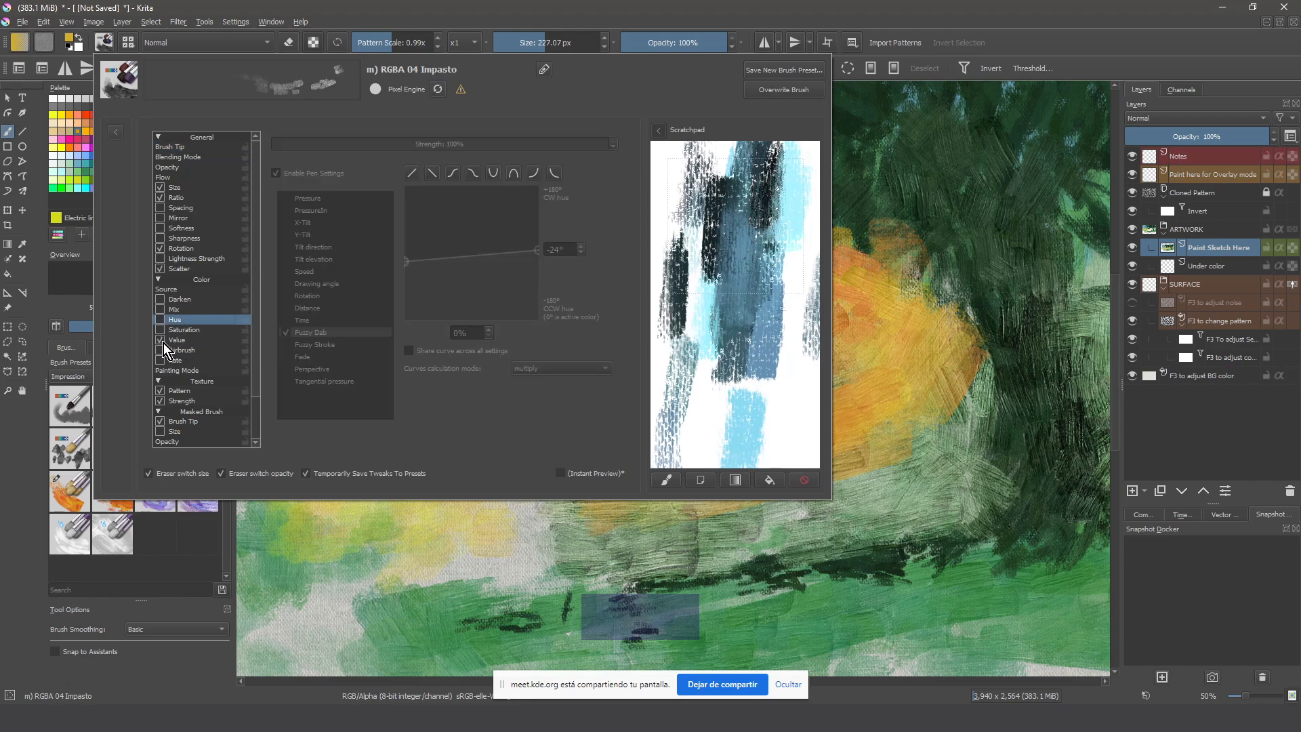
pyautogui.moveTo(467, 530)
pyautogui.mouseDown()
pyautogui.moveTo(639, 515)
pyautogui.moveTo(431, 559)
pyautogui.moveTo(687, 547)
pyautogui.moveTo(815, 525)
pyautogui.moveTo(500, 455)
pyautogui.moveTo(571, 460)
pyautogui.moveTo(581, 421)
pyautogui.mouseUp()
# Sample a dark green and paint shadow strokes around the trunk's base and along the ground beneath the yellow field
pyautogui.press('2')
pyautogui.keyDown('ctrl'); pyautogui.click(892, 521); pyautogui.keyUp('ctrl')
pyautogui.moveTo(979, 508)
pyautogui.mouseDown()
pyautogui.moveTo(946, 474)
pyautogui.moveTo(948, 426)
pyautogui.moveTo(982, 508)
pyautogui.moveTo(1057, 366)
pyautogui.moveTo(1078, 420)
pyautogui.moveTo(989, 380)
pyautogui.mouseUp()
pyautogui.moveTo(867, 442)
pyautogui.mouseDown()
pyautogui.moveTo(853, 392)
pyautogui.moveTo(822, 407)
pyautogui.moveTo(789, 401)
pyautogui.moveTo(904, 393)
pyautogui.mouseUp()
pyautogui.moveTo(860, 435)
pyautogui.mouseDown()
pyautogui.moveTo(864, 406)
pyautogui.moveTo(779, 294)
pyautogui.mouseUp()
# Sample the light green in the field and paint highlights on the orange bush and the foliage right of the trunk
pyautogui.press('ctrl')
pyautogui.keyDown('ctrl'); pyautogui.click(437, 386); pyautogui.keyUp('ctrl')
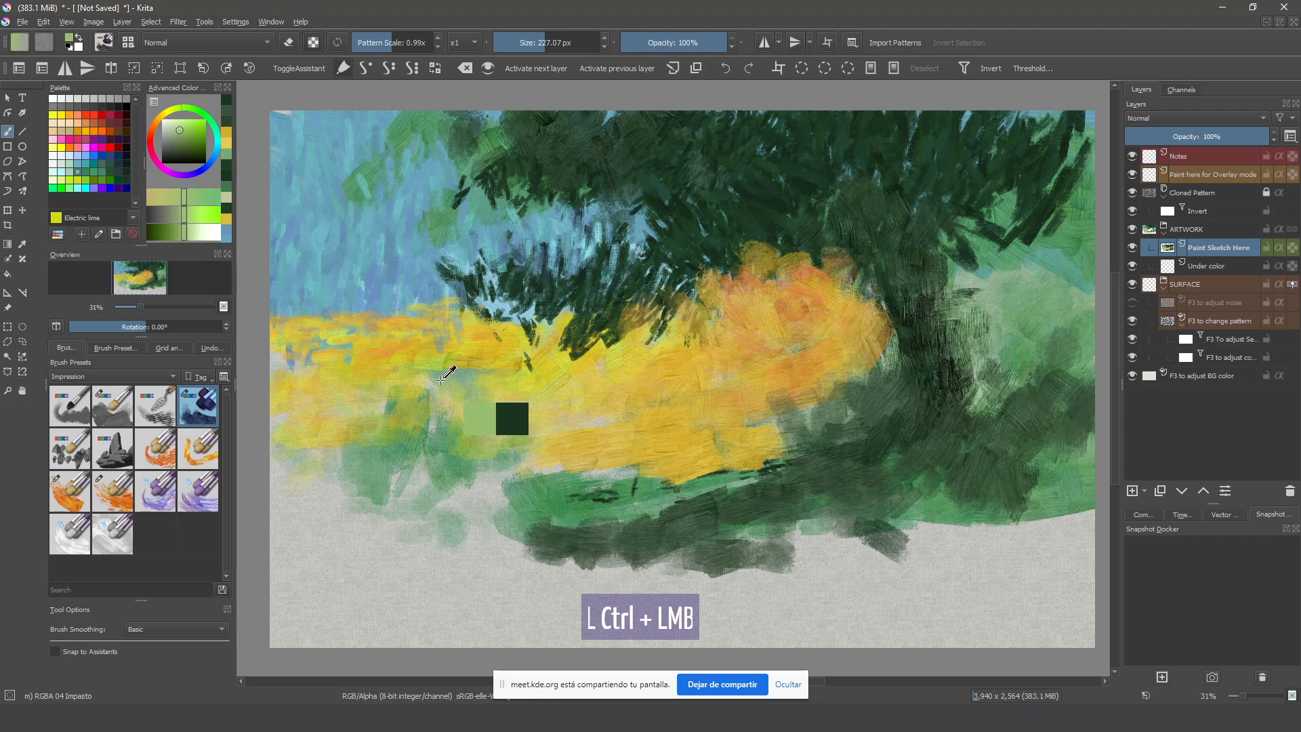
pyautogui.moveTo(671, 339)
pyautogui.mouseDown()
pyautogui.moveTo(745, 291)
pyautogui.moveTo(779, 298)
pyautogui.moveTo(817, 256)
pyautogui.mouseUp()
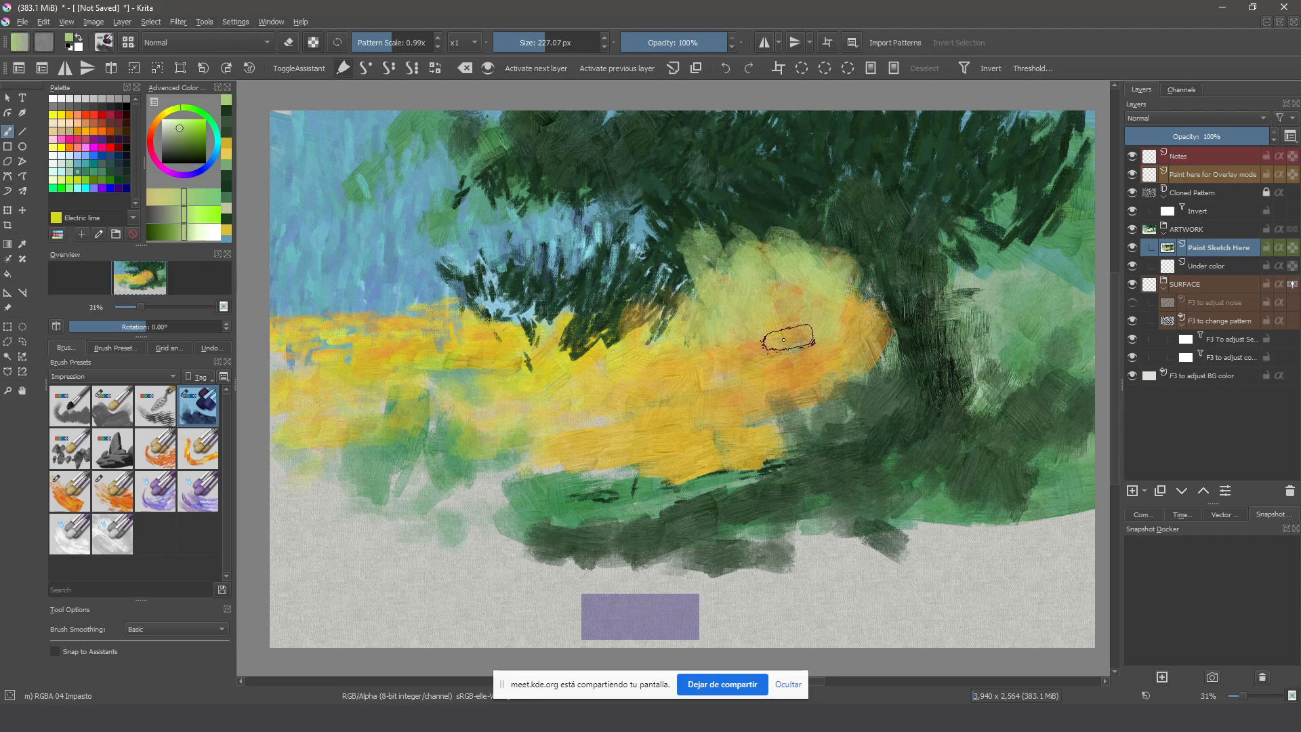
pyautogui.moveTo(996, 271)
pyautogui.mouseDown()
pyautogui.moveTo(962, 298)
pyautogui.moveTo(1048, 290)
pyautogui.moveTo(1071, 258)
pyautogui.moveTo(1023, 292)
pyautogui.moveTo(1003, 332)
pyautogui.mouseUp()
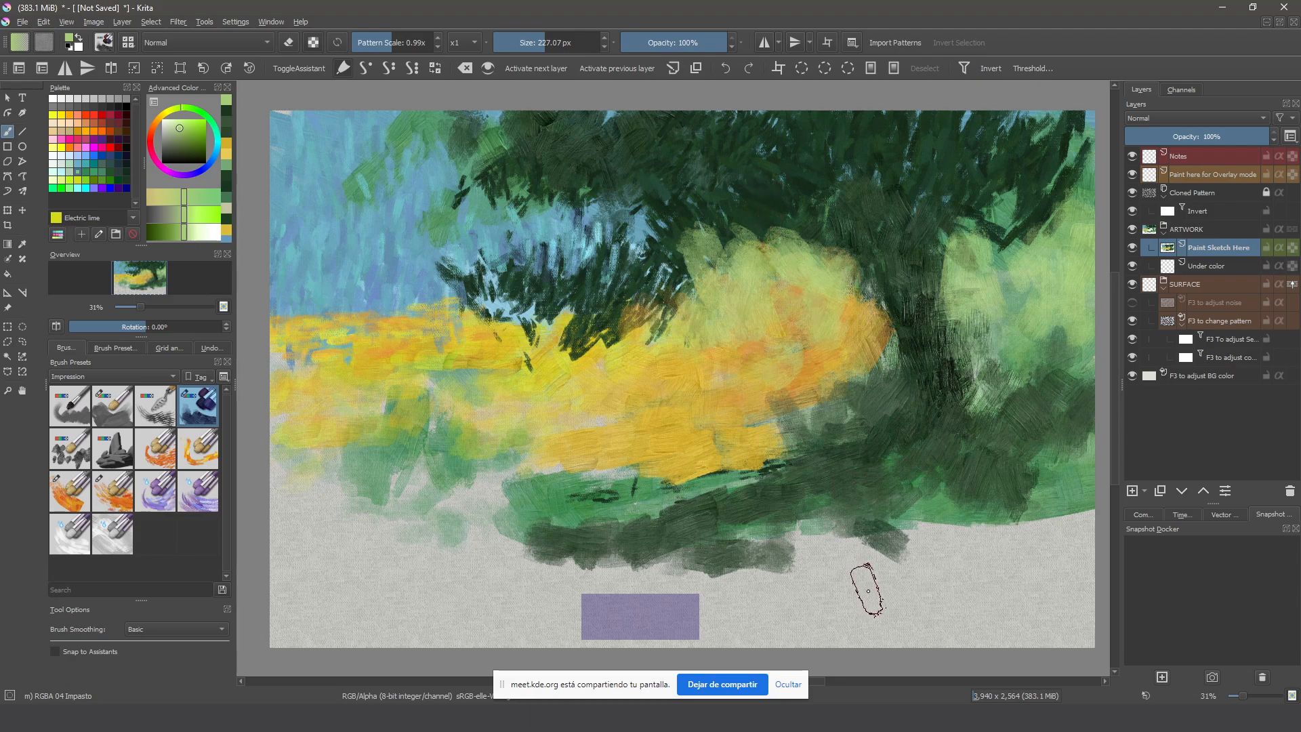
# Choose a deep blue and paint a shadow on the ground below and around the trunk's base
pyautogui.click(210, 168)
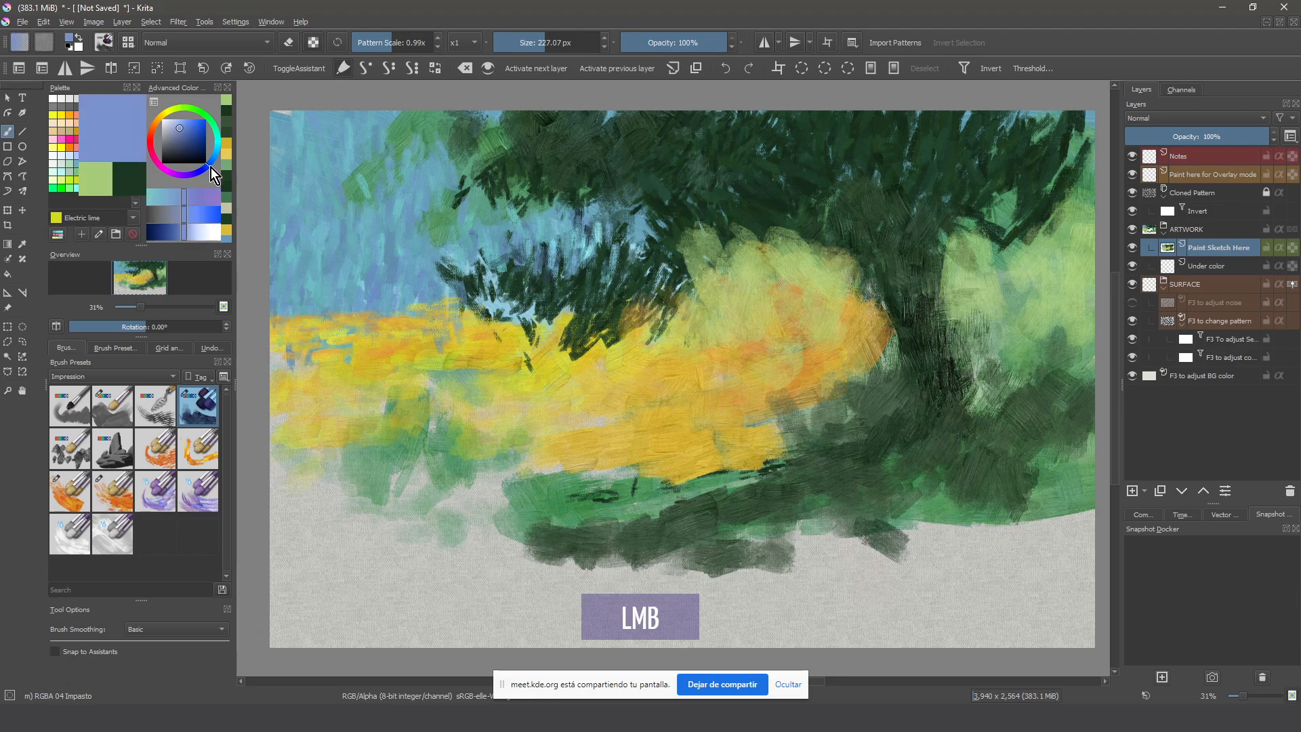
pyautogui.moveTo(193, 136); pyautogui.dragTo(191, 131)
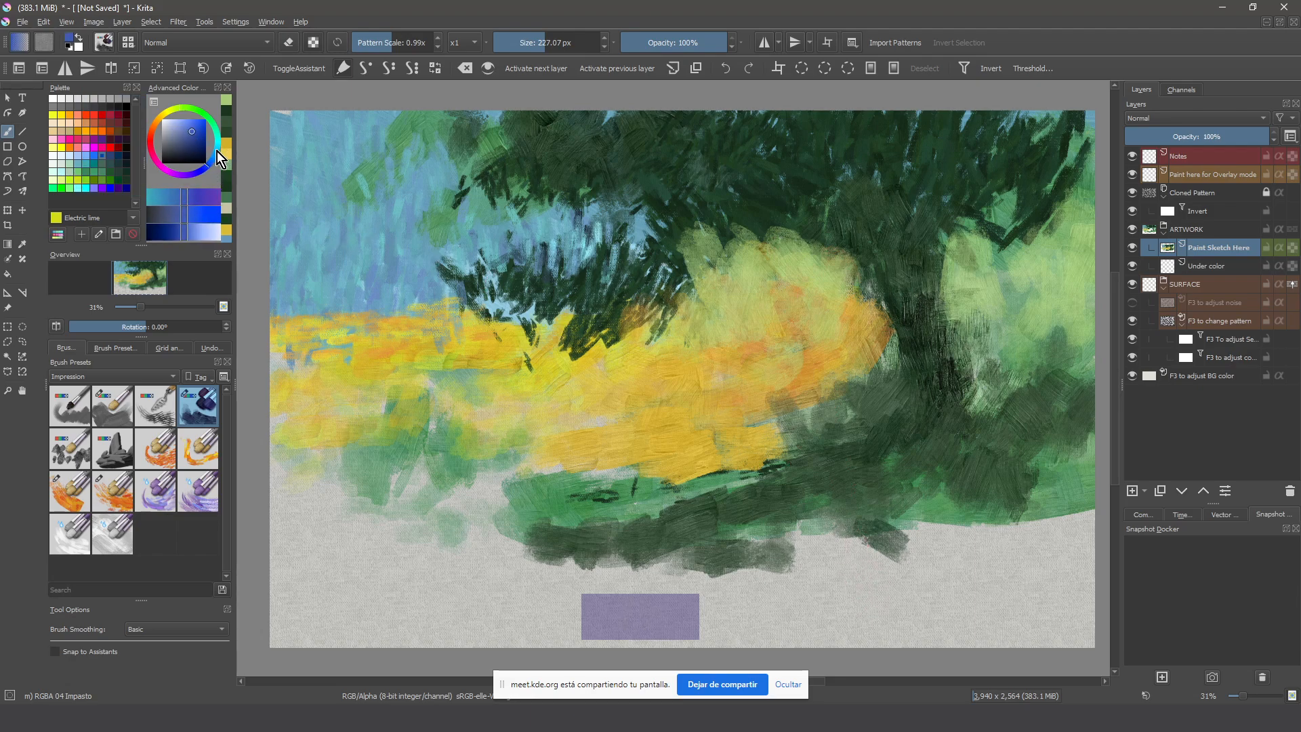
pyautogui.click(213, 165)
pyautogui.moveTo(917, 526)
pyautogui.mouseDown()
pyautogui.moveTo(851, 561)
pyautogui.moveTo(918, 525)
pyautogui.moveTo(840, 552)
pyautogui.moveTo(881, 572)
pyautogui.mouseUp()
pyautogui.moveTo(189, 138); pyautogui.dragTo(194, 148)
pyautogui.moveTo(949, 521)
pyautogui.mouseDown()
pyautogui.moveTo(929, 559)
pyautogui.moveTo(880, 569)
pyautogui.moveTo(824, 515)
pyautogui.moveTo(888, 484)
pyautogui.mouseUp()
pyautogui.moveTo(967, 473)
pyautogui.mouseDown()
pyautogui.moveTo(759, 552)
pyautogui.moveTo(752, 535)
pyautogui.mouseUp()
# Extend the blue shadow across the foreground and layer sampled dark green strokes over the hanging foliage
pyautogui.keyDown('ctrl'); pyautogui.click(969, 488); pyautogui.keyUp('ctrl')
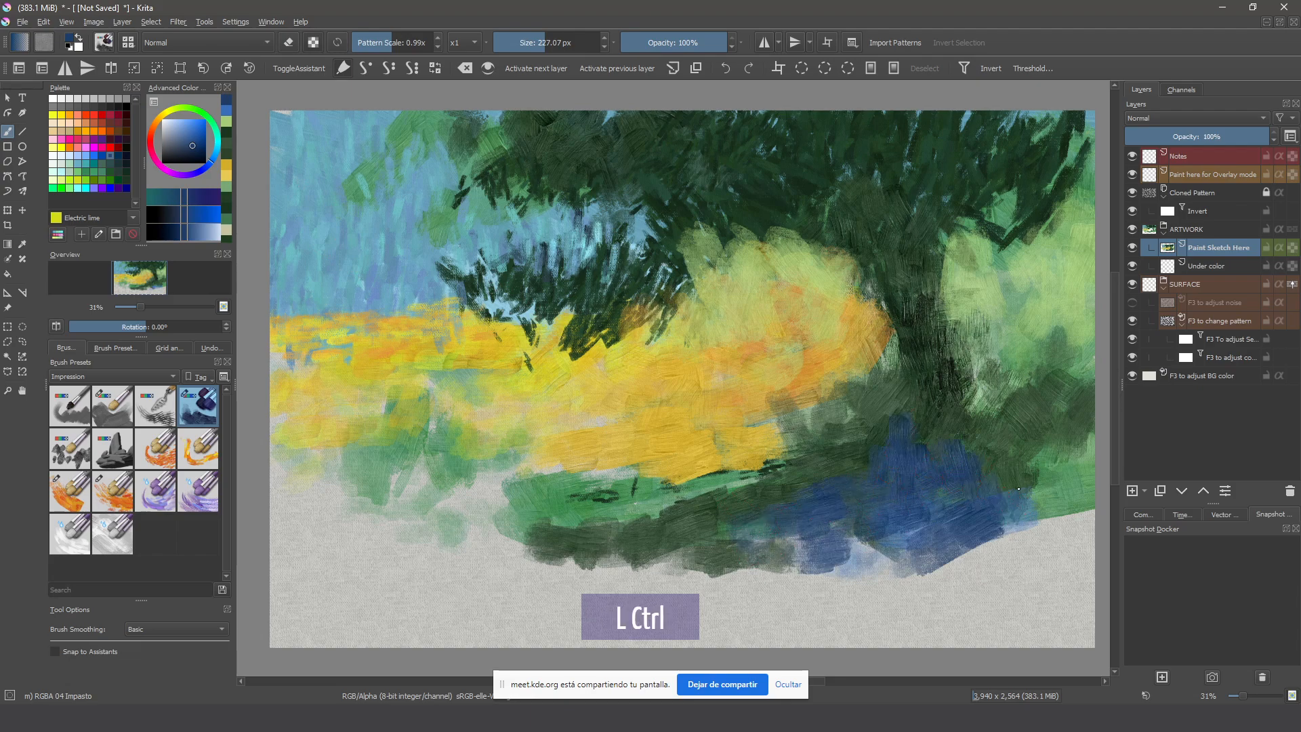
pyautogui.moveTo(996, 502)
pyautogui.mouseDown()
pyautogui.moveTo(1084, 495)
pyautogui.moveTo(1078, 536)
pyautogui.moveTo(1069, 480)
pyautogui.moveTo(1002, 480)
pyautogui.moveTo(1002, 543)
pyautogui.moveTo(1031, 572)
pyautogui.moveTo(784, 604)
pyautogui.moveTo(1077, 610)
pyautogui.moveTo(996, 521)
pyautogui.moveTo(830, 598)
pyautogui.moveTo(790, 570)
pyautogui.moveTo(290, 572)
pyautogui.moveTo(710, 508)
pyautogui.mouseUp()
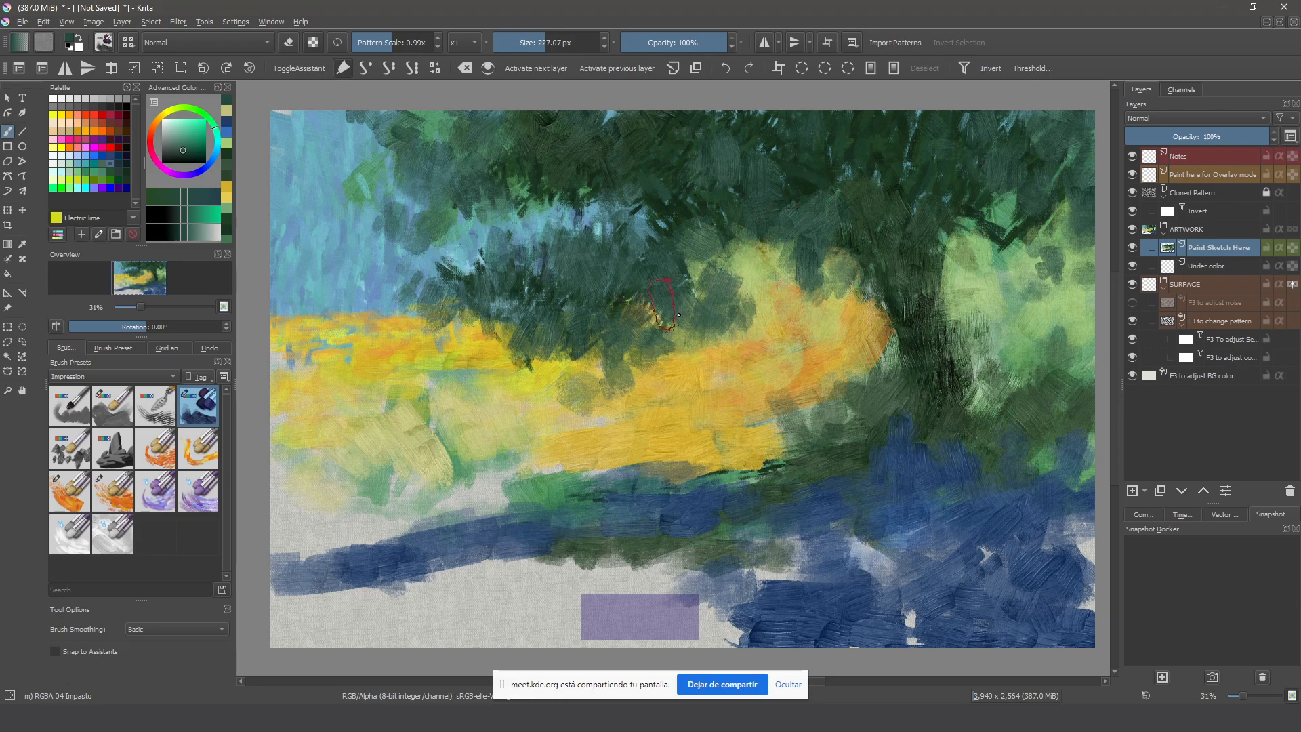
pyautogui.moveTo(898, 425); pyautogui.dragTo(831, 459)
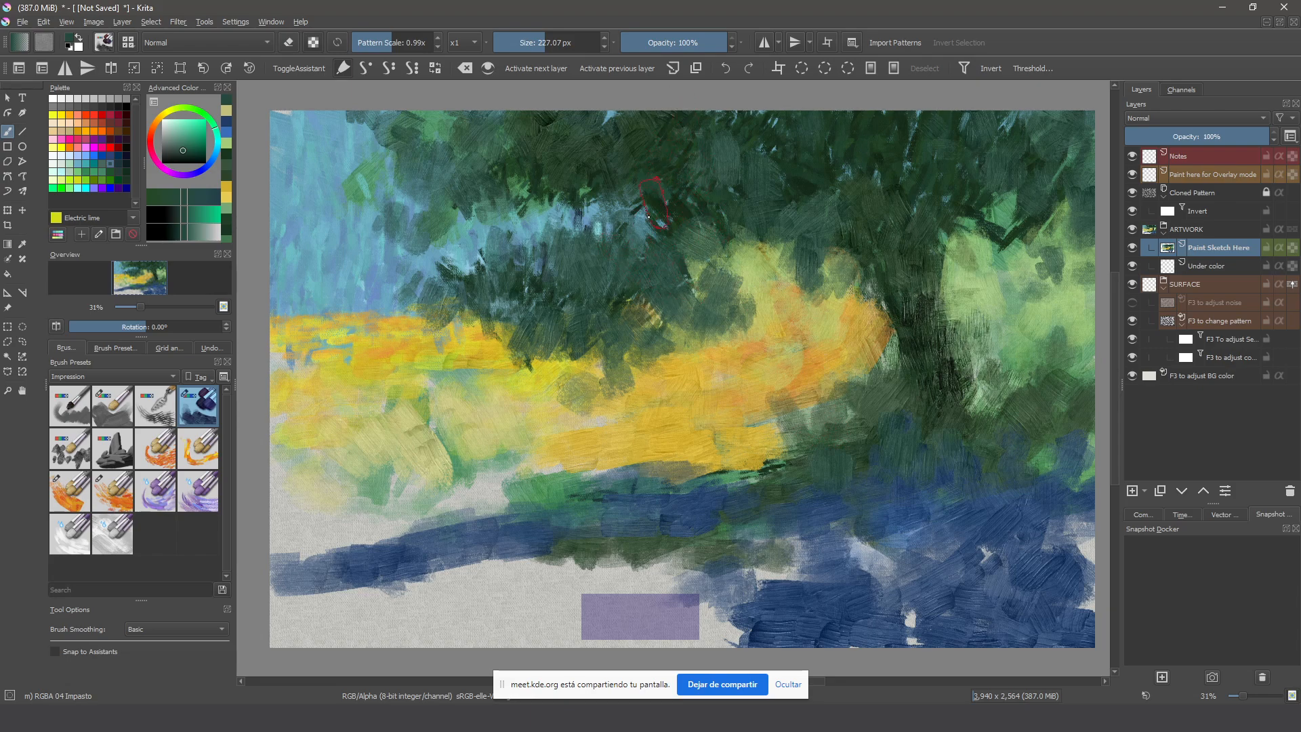
# Sample the field's yellow and paint it over the lower left field and onto the blue band beneath it
pyautogui.keyDown('ctrl'); pyautogui.click(386, 342); pyautogui.keyUp('ctrl')
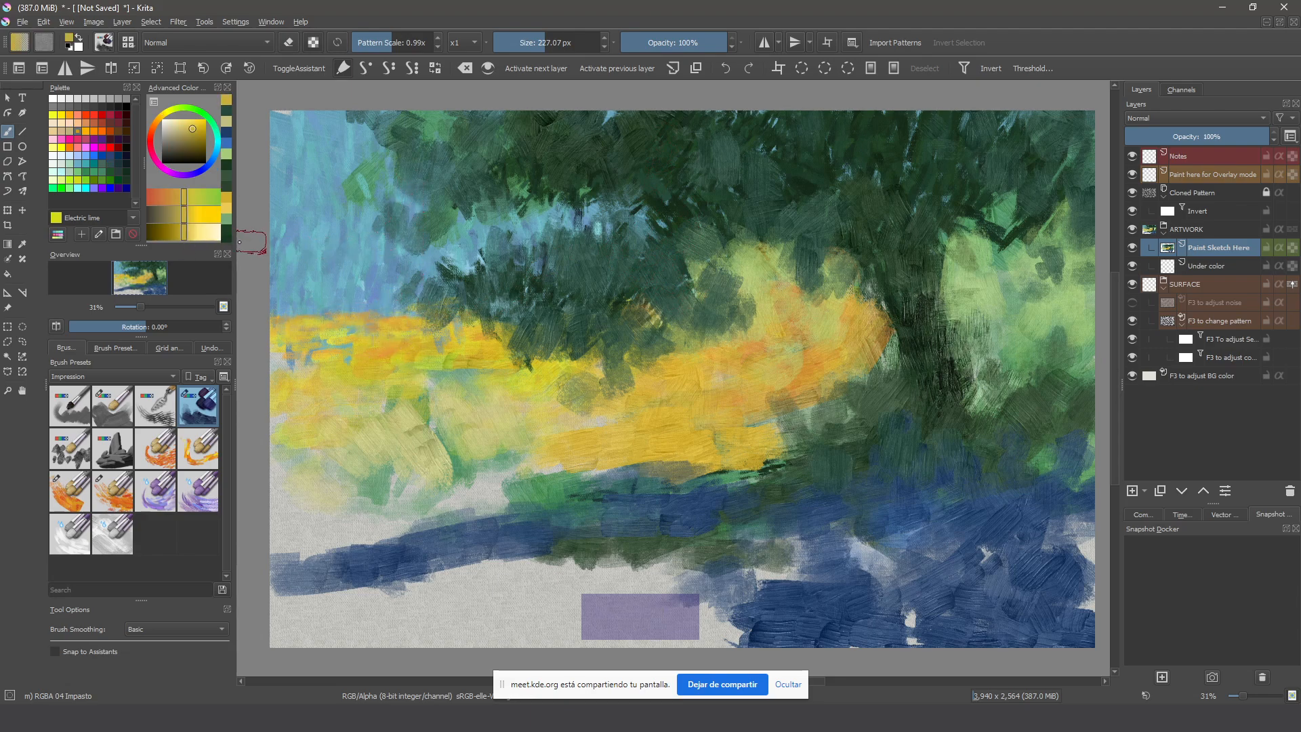
pyautogui.moveTo(310, 525)
pyautogui.mouseDown()
pyautogui.moveTo(294, 458)
pyautogui.moveTo(279, 529)
pyautogui.mouseUp()
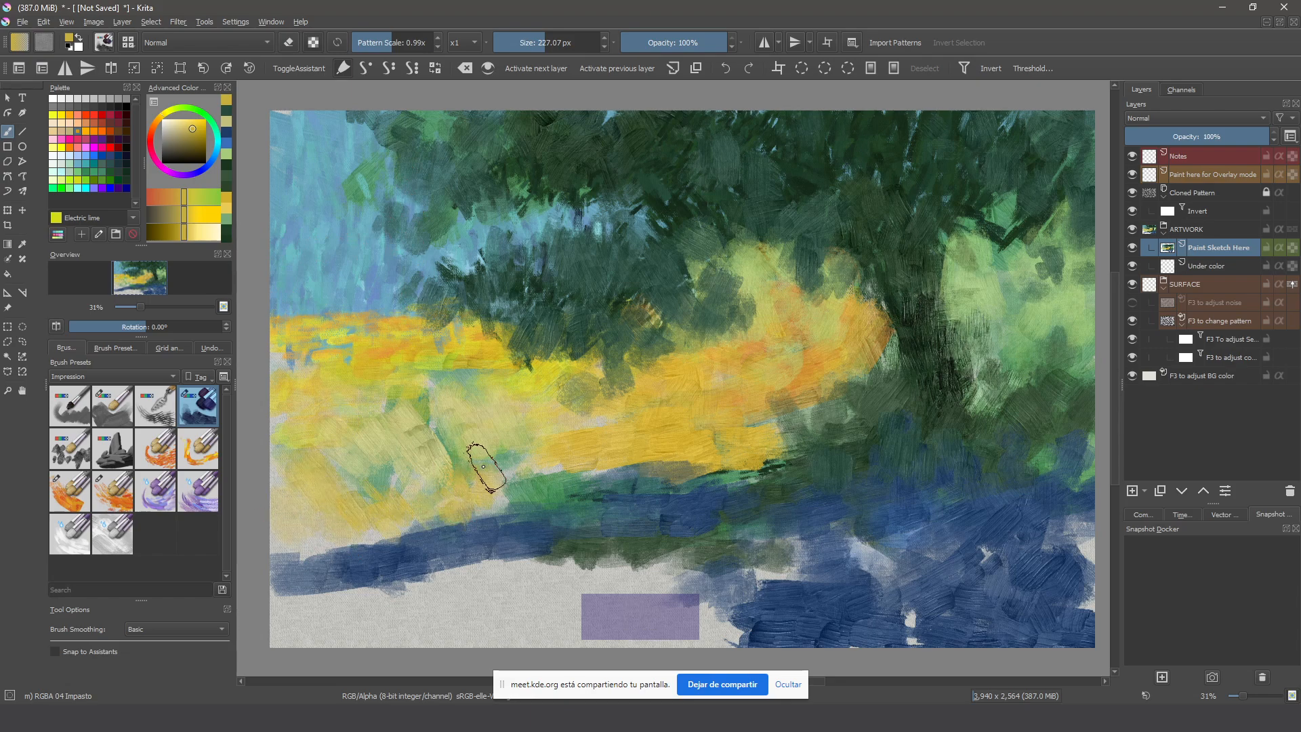
pyautogui.moveTo(525, 456); pyautogui.dragTo(542, 421)
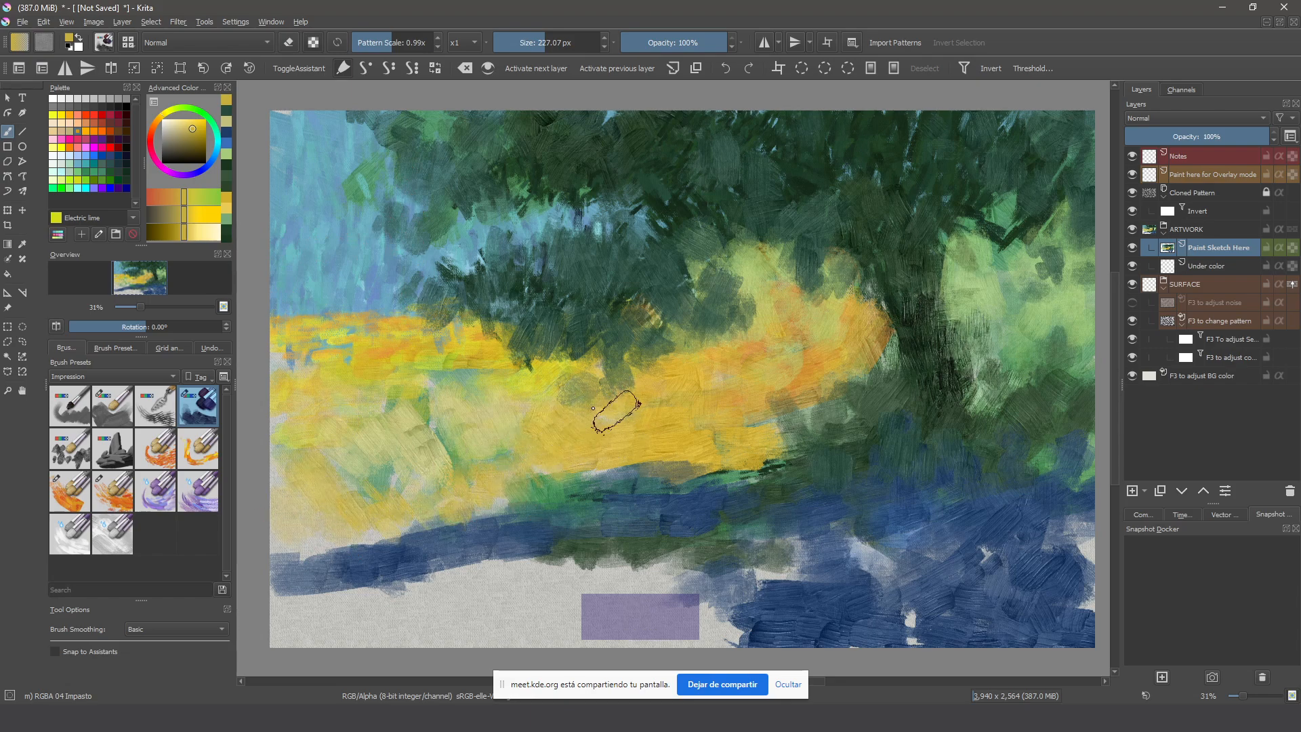
pyautogui.moveTo(468, 496); pyautogui.dragTo(283, 533)
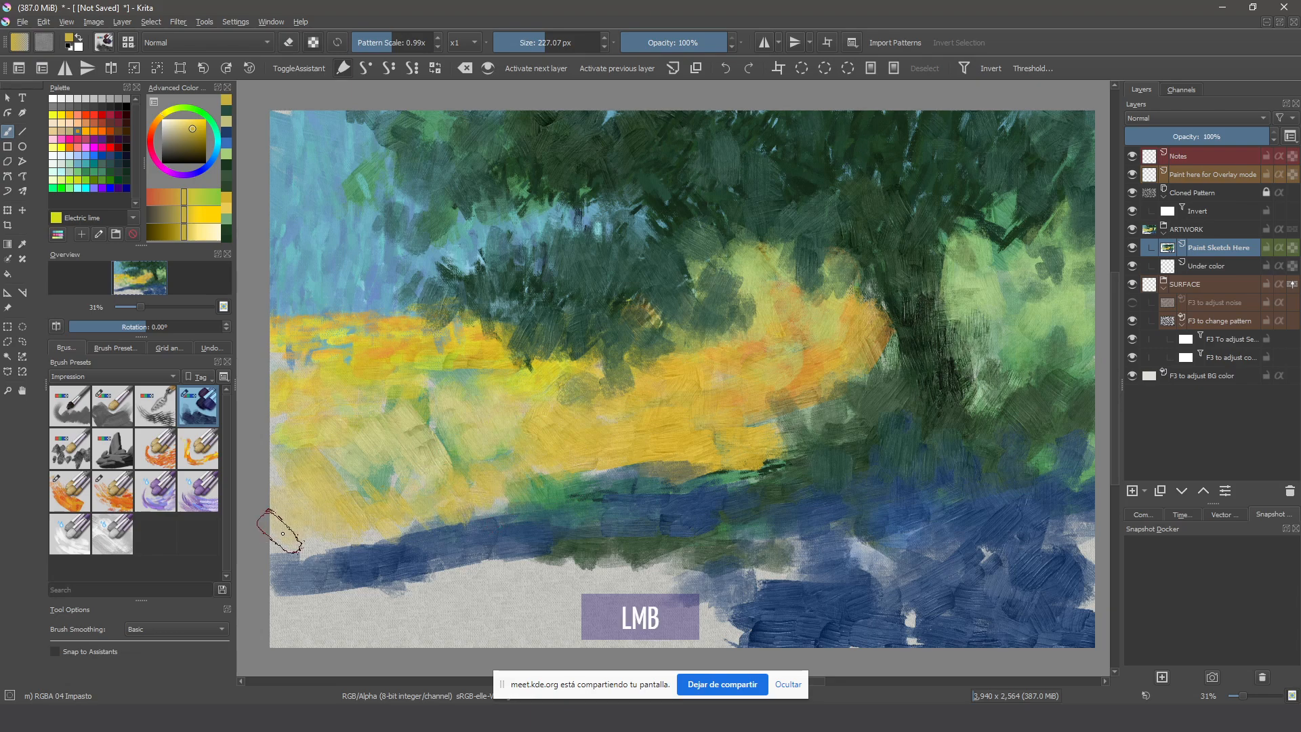
pyautogui.moveTo(317, 594)
pyautogui.mouseDown()
pyautogui.moveTo(419, 589)
pyautogui.moveTo(440, 551)
pyautogui.moveTo(523, 548)
pyautogui.moveTo(499, 525)
pyautogui.moveTo(509, 517)
pyautogui.moveTo(485, 509)
pyautogui.moveTo(501, 519)
pyautogui.moveTo(453, 540)
pyautogui.moveTo(324, 552)
pyautogui.moveTo(400, 554)
pyautogui.moveTo(386, 520)
pyautogui.moveTo(462, 534)
pyautogui.mouseUp()
# Sample a pale grey-green and paint light strokes over the field's lower left part
pyautogui.keyDown('ctrl'); pyautogui.click(485, 507); pyautogui.keyUp('ctrl')
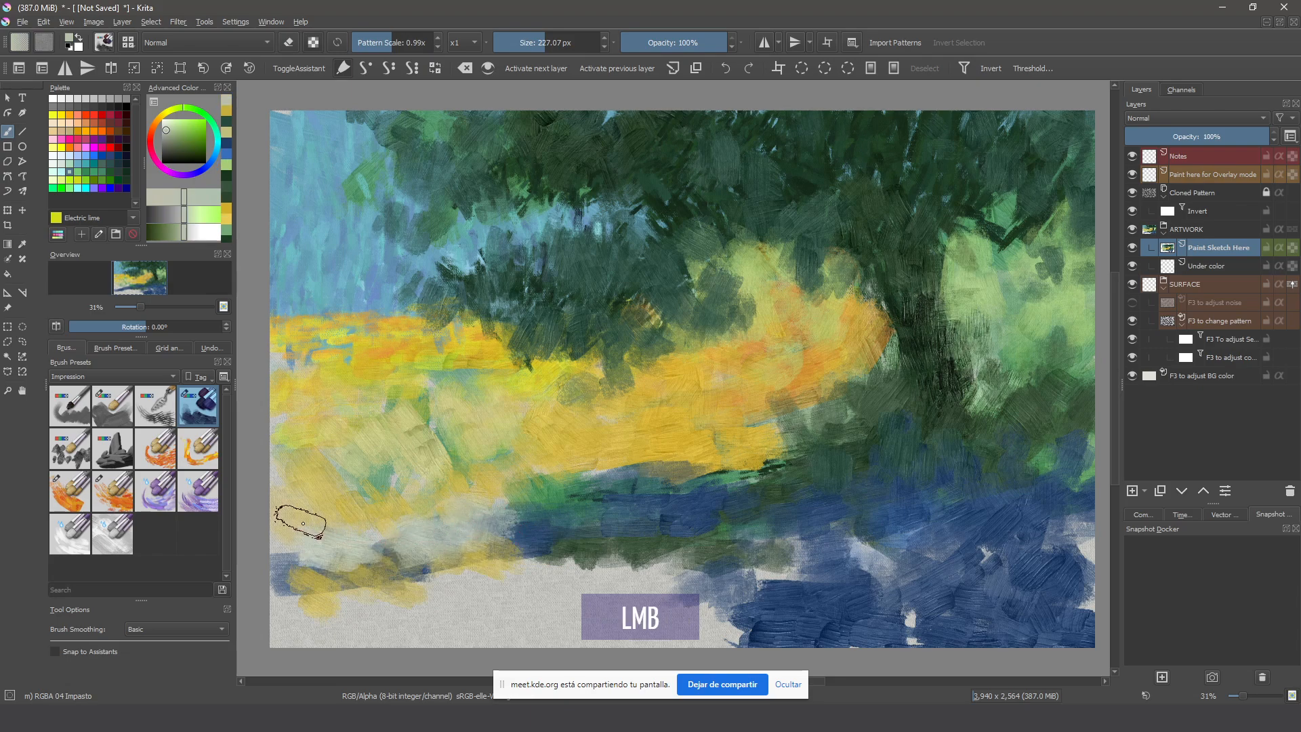
pyautogui.moveTo(369, 506); pyautogui.dragTo(431, 515)
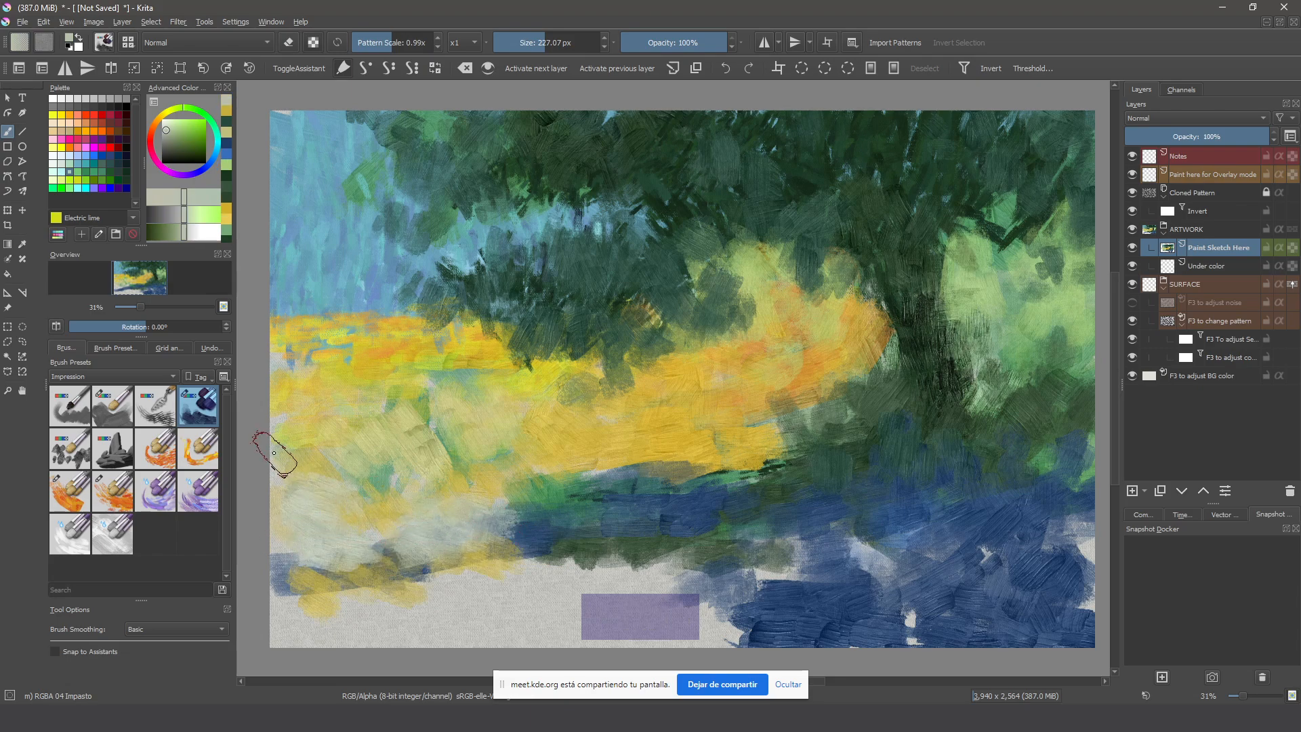
pyautogui.moveTo(274, 452)
pyautogui.mouseDown()
pyautogui.moveTo(291, 498)
pyautogui.moveTo(326, 456)
pyautogui.moveTo(386, 478)
pyautogui.mouseUp()
# Sample a yellow-green and paint it along the blue shadow's upper edge from the pale field to the trunk
pyautogui.keyDown('ctrl'); pyautogui.click(610, 517); pyautogui.keyUp('ctrl')
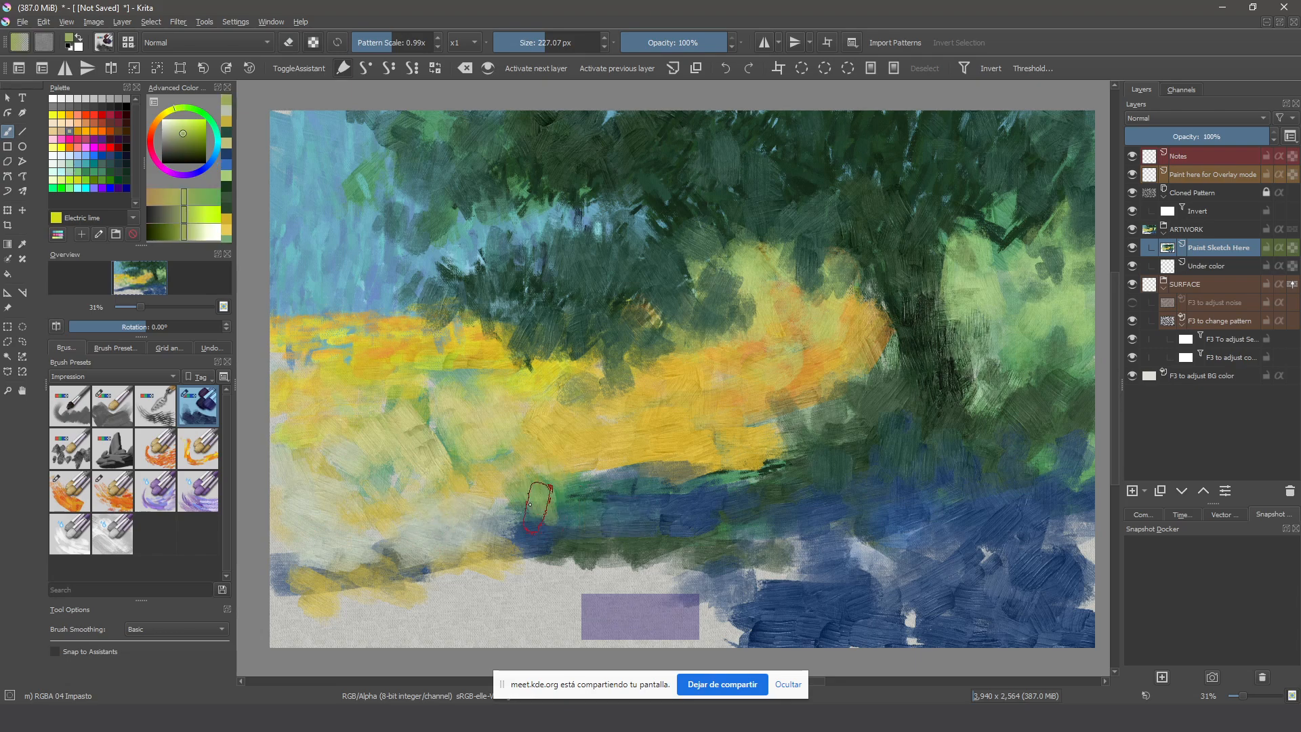
pyautogui.moveTo(530, 504)
pyautogui.mouseDown()
pyautogui.moveTo(461, 541)
pyautogui.moveTo(453, 527)
pyautogui.moveTo(514, 523)
pyautogui.moveTo(402, 547)
pyautogui.moveTo(453, 536)
pyautogui.mouseUp()
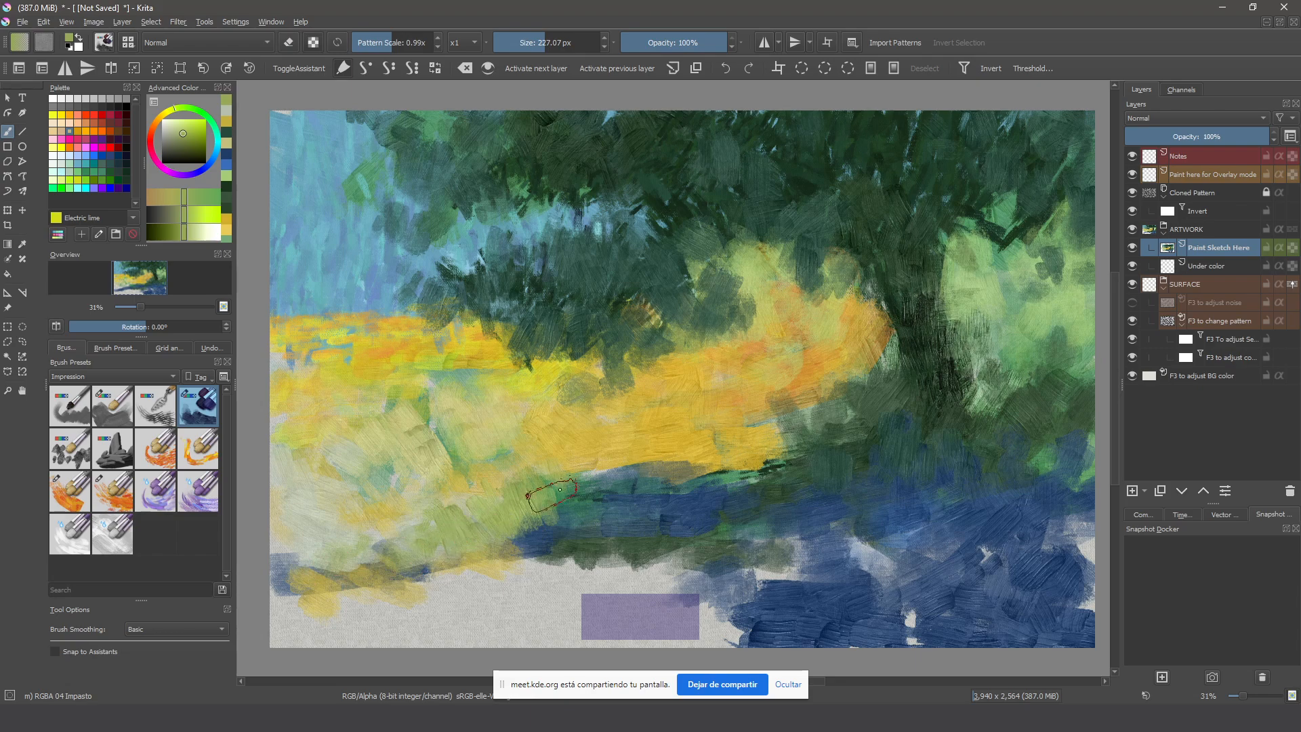
pyautogui.moveTo(560, 489)
pyautogui.mouseDown()
pyautogui.moveTo(711, 471)
pyautogui.moveTo(725, 501)
pyautogui.moveTo(813, 460)
pyautogui.moveTo(789, 426)
pyautogui.moveTo(837, 424)
pyautogui.mouseUp()
# Choose a muted beige-brown and paint a path over the bare lower left foreground and into the blue shadow
pyautogui.click(172, 137)
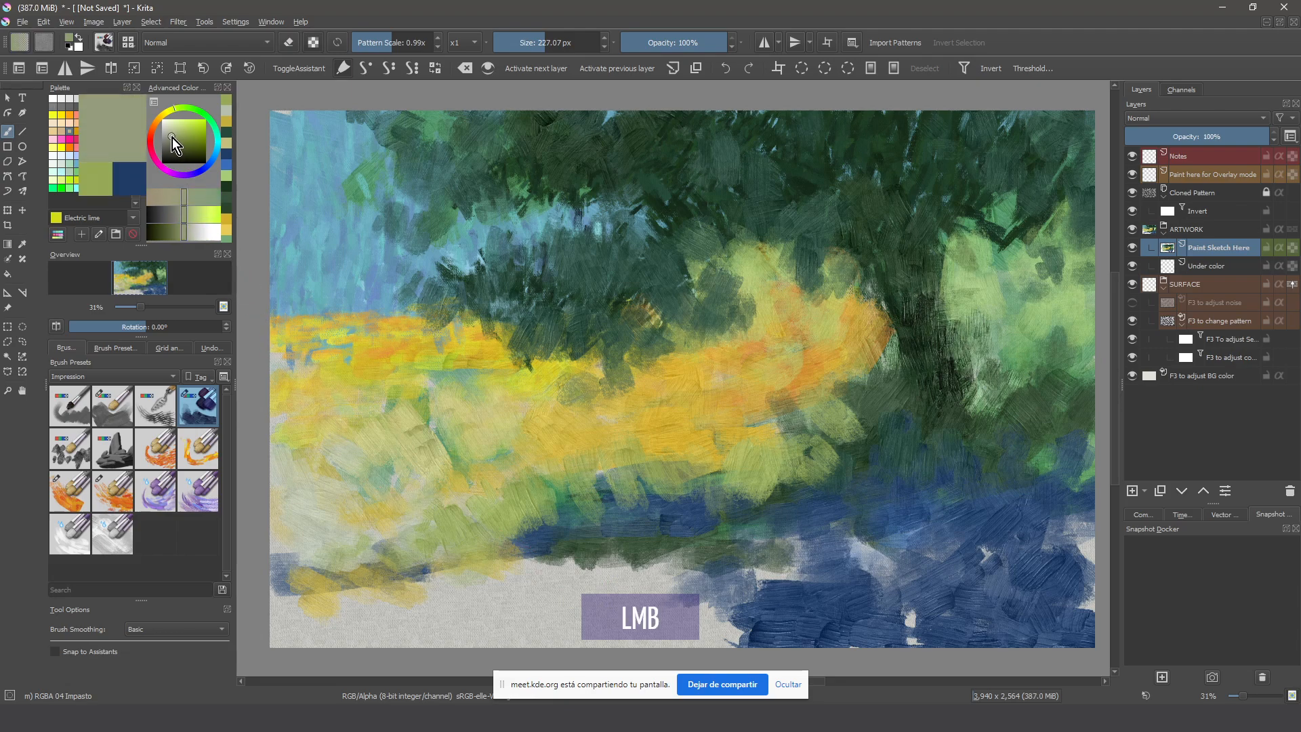
pyautogui.click(153, 122)
pyautogui.moveTo(529, 535)
pyautogui.mouseDown()
pyautogui.moveTo(465, 572)
pyautogui.moveTo(314, 616)
pyautogui.moveTo(609, 572)
pyautogui.moveTo(390, 656)
pyautogui.moveTo(494, 627)
pyautogui.moveTo(748, 615)
pyautogui.moveTo(713, 627)
pyautogui.moveTo(698, 573)
pyautogui.moveTo(773, 550)
pyautogui.mouseUp()
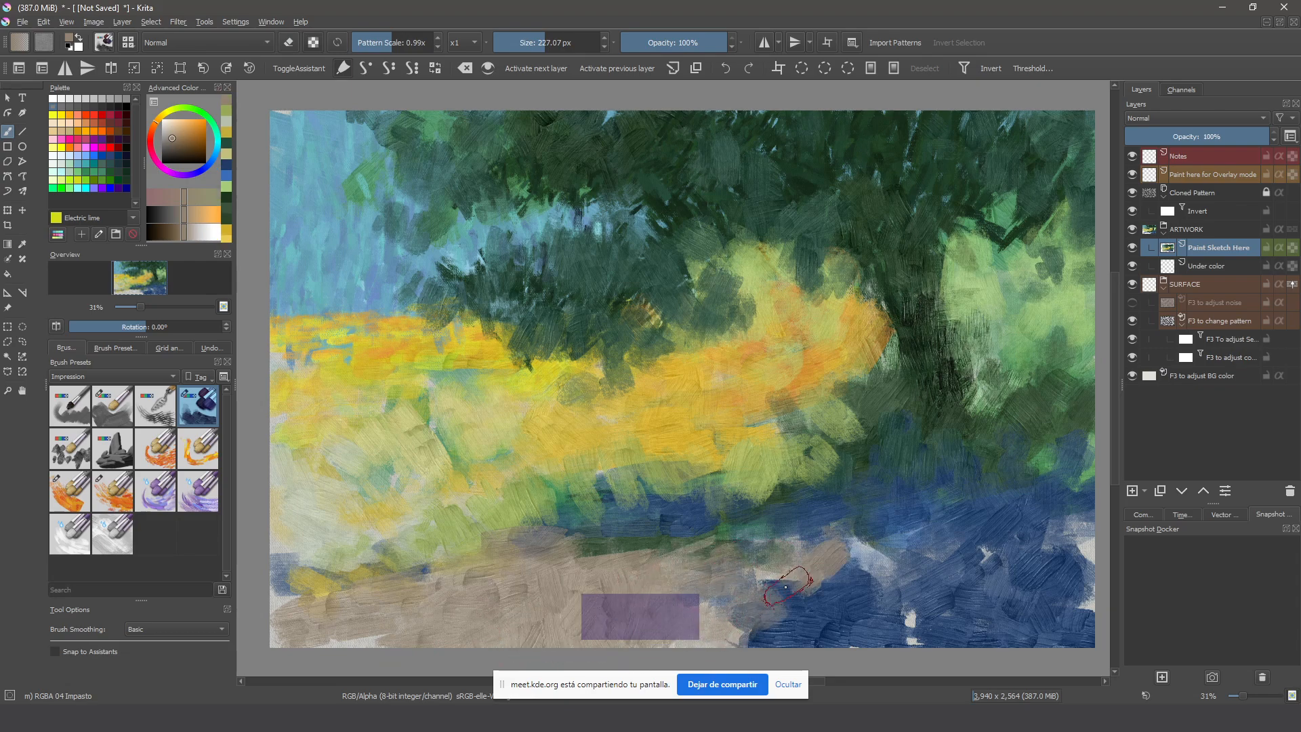
pyautogui.moveTo(868, 539)
pyautogui.mouseDown()
pyautogui.moveTo(793, 523)
pyautogui.moveTo(738, 538)
pyautogui.mouseUp()
pyautogui.moveTo(319, 610); pyautogui.dragTo(258, 591)
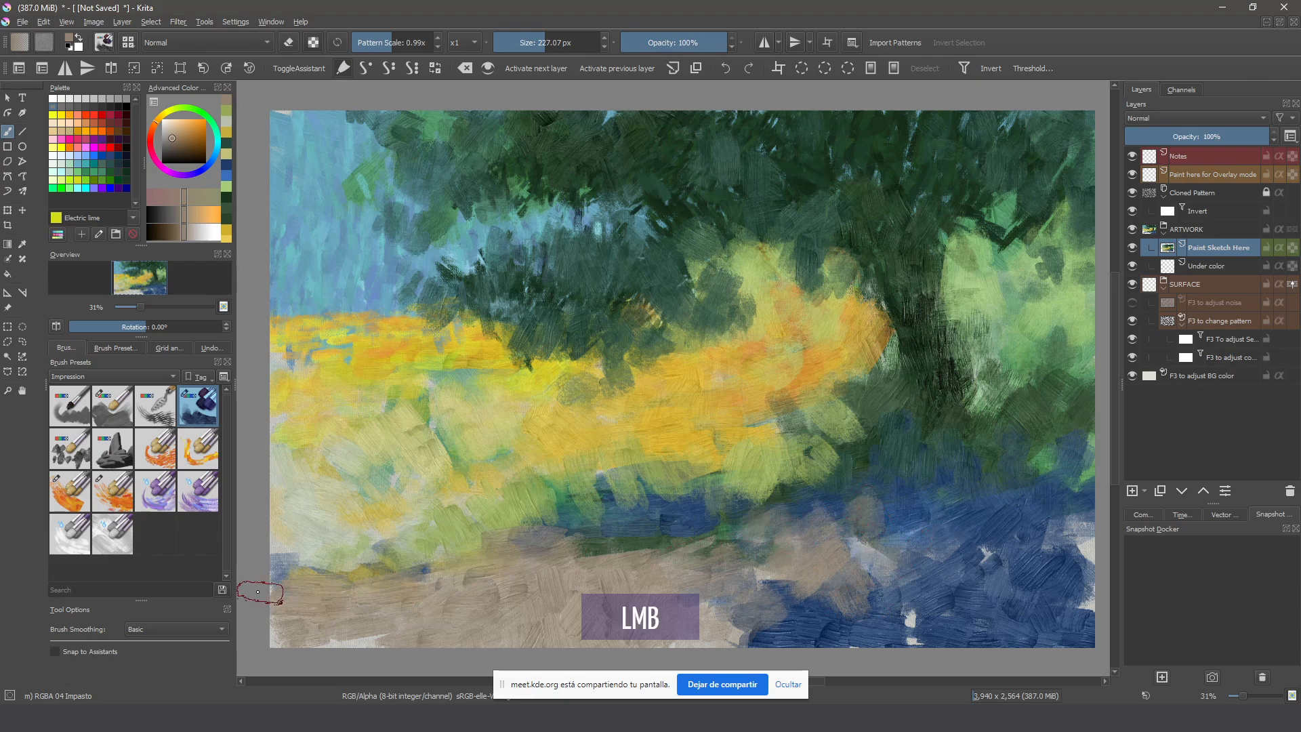
# Sample a yellow-green from the grass edge and paint it over the left part of the beige path
pyautogui.moveTo(322, 647); pyautogui.dragTo(376, 653)
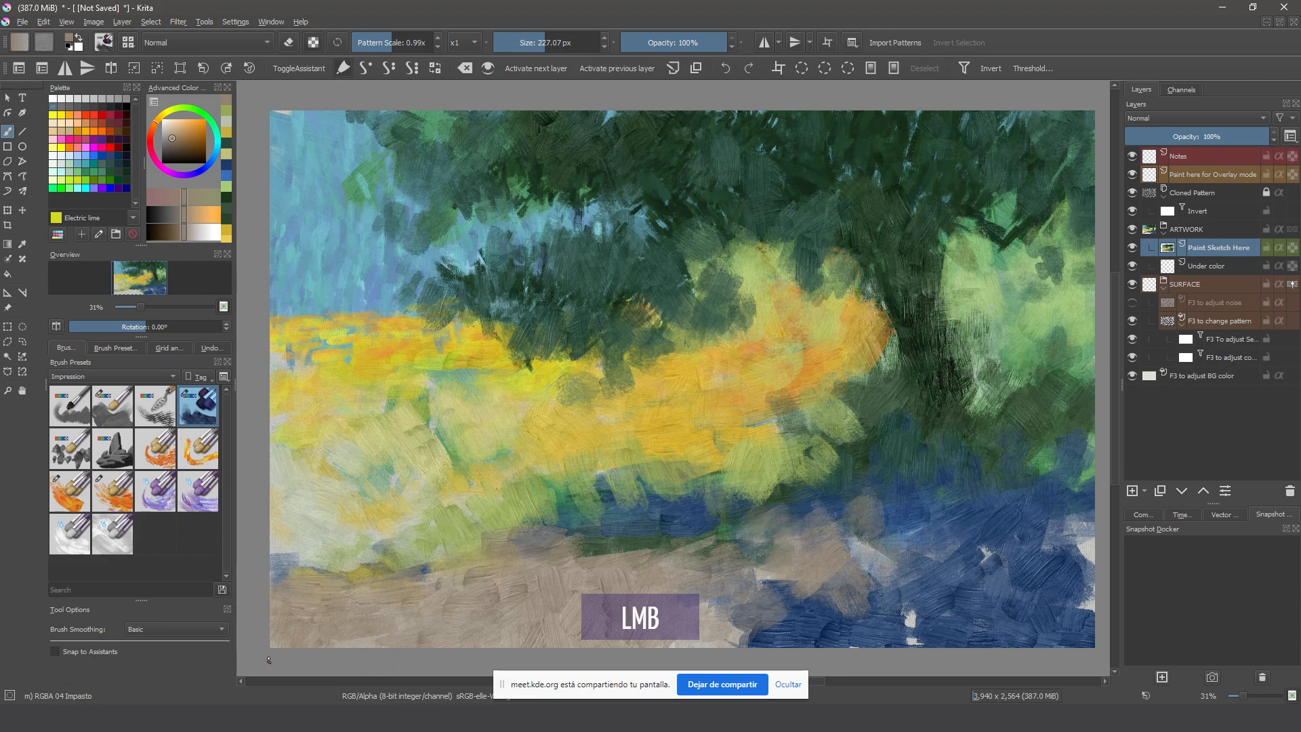
pyautogui.keyDown('ctrl'); pyautogui.click(484, 549); pyautogui.keyUp('ctrl')
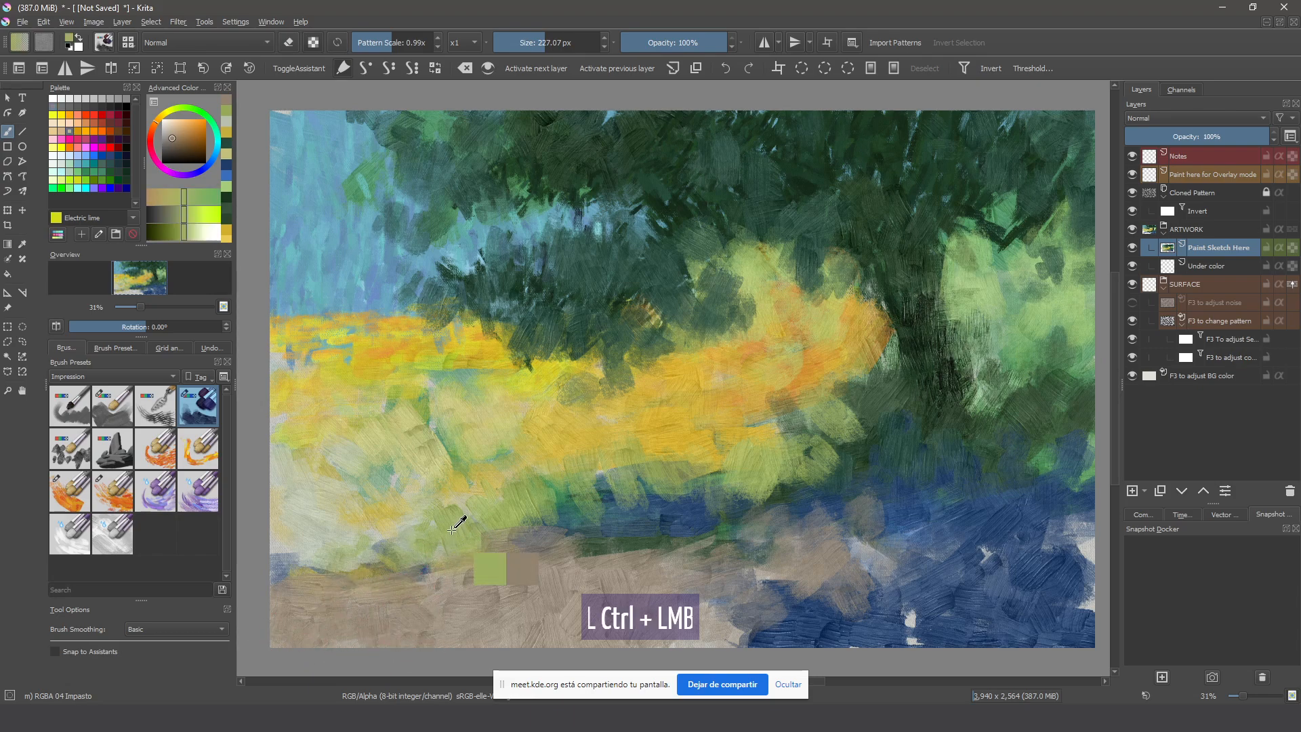
pyautogui.moveTo(363, 537)
pyautogui.mouseDown()
pyautogui.moveTo(346, 572)
pyautogui.moveTo(306, 570)
pyautogui.moveTo(278, 588)
pyautogui.moveTo(505, 570)
pyautogui.moveTo(374, 624)
pyautogui.mouseUp()
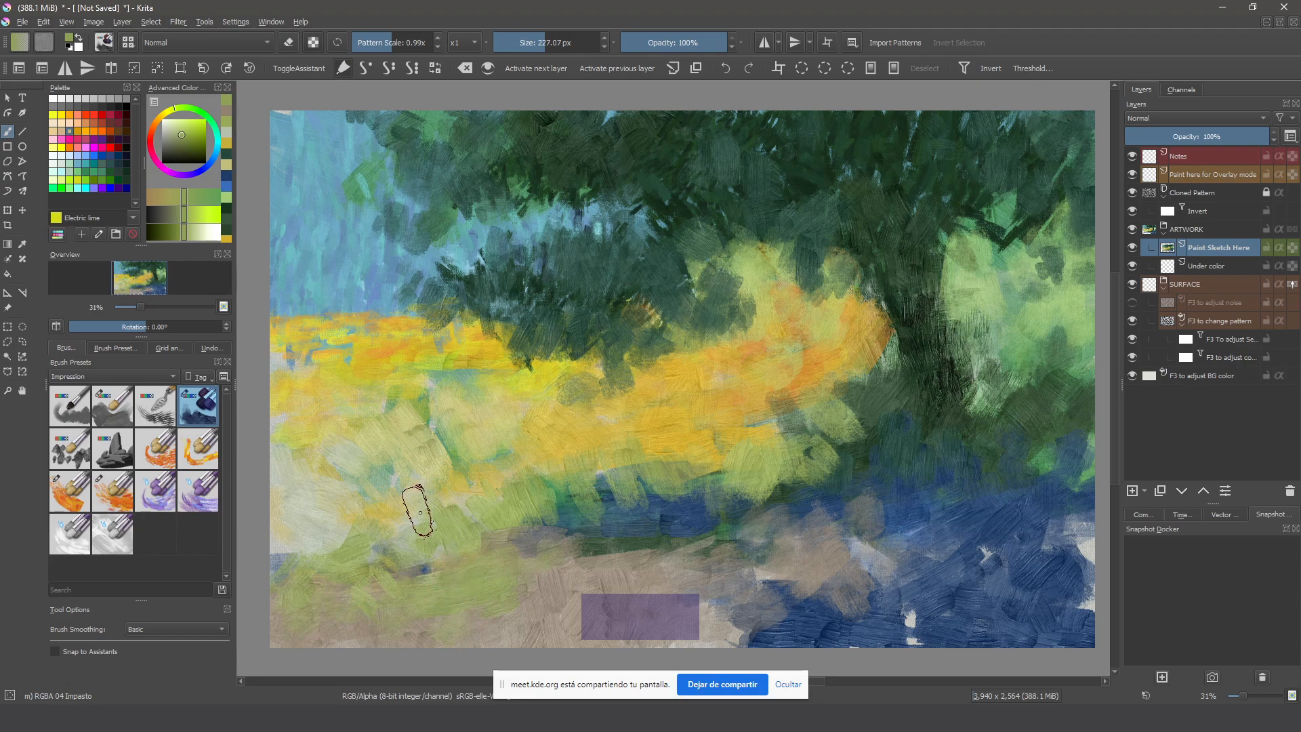
# Examine the impasto stroke texture up close across the yellow field and the lower left grass
pyautogui.scroll(6, 431, 534)
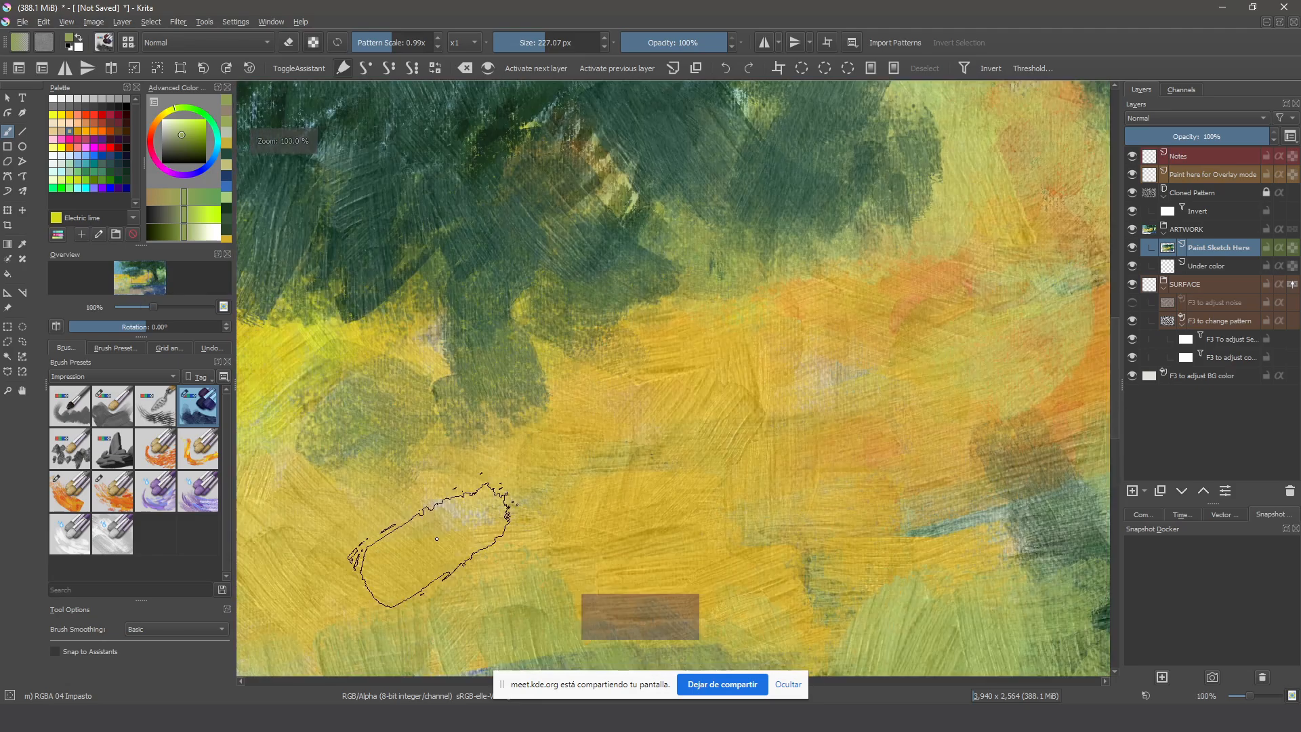
pyautogui.scroll(-5, 582, 469)
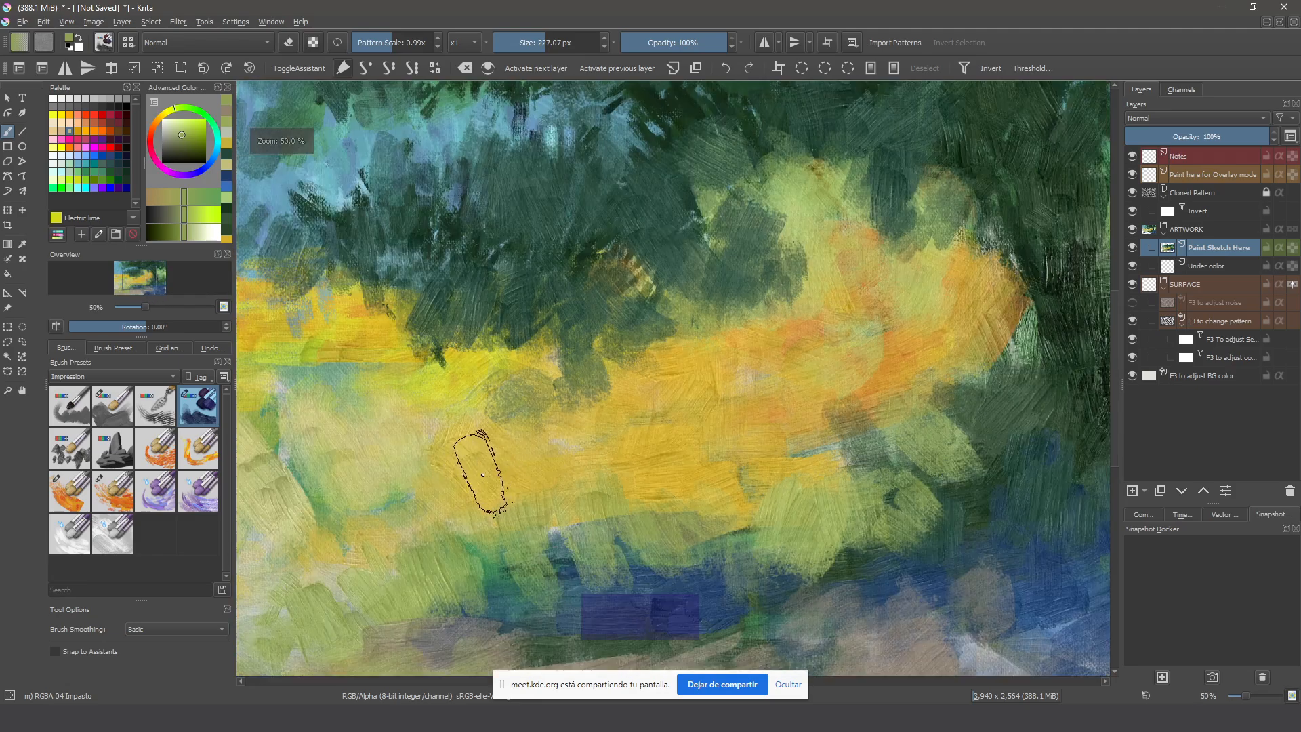
pyautogui.moveTo(479, 479); pyautogui.dragTo(824, 282)
pyautogui.moveTo(589, 398); pyautogui.dragTo(567, 429)
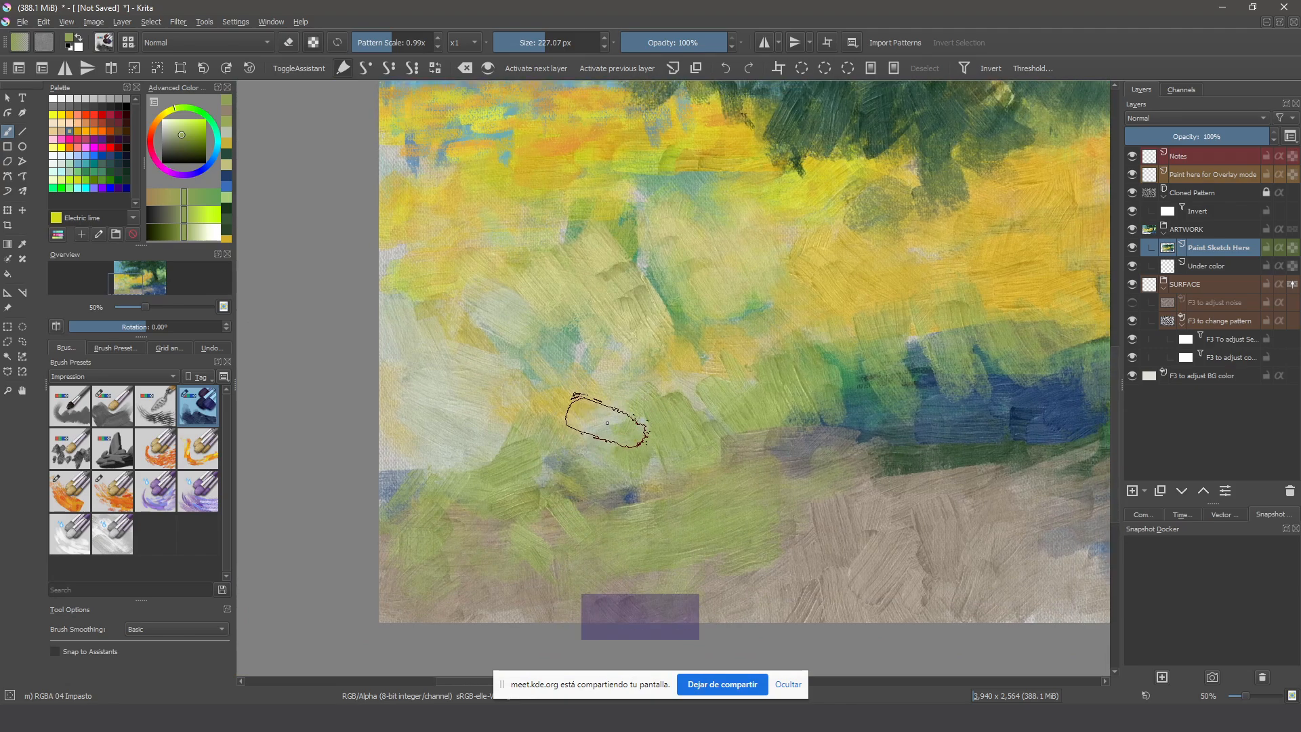
pyautogui.scroll(2, 608, 423)
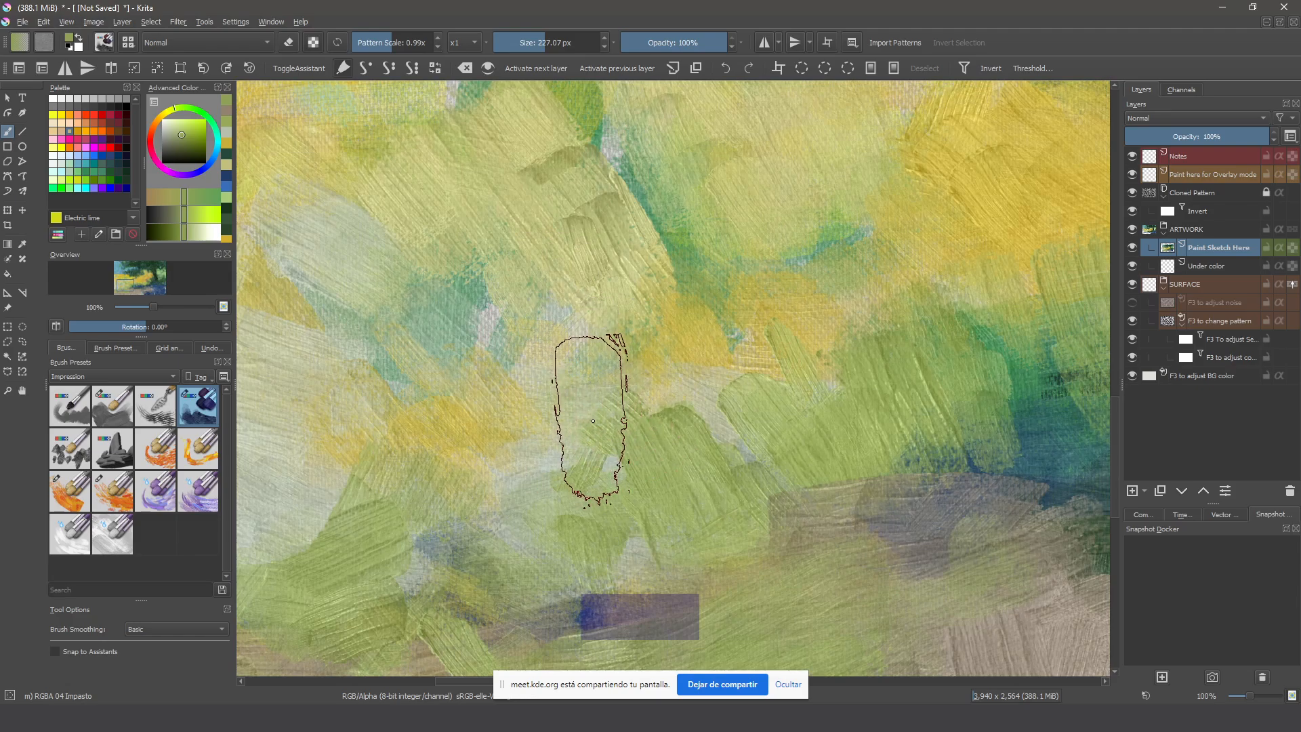
pyautogui.scroll(-3, 581, 399)
pyautogui.moveTo(691, 404); pyautogui.dragTo(487, 500)
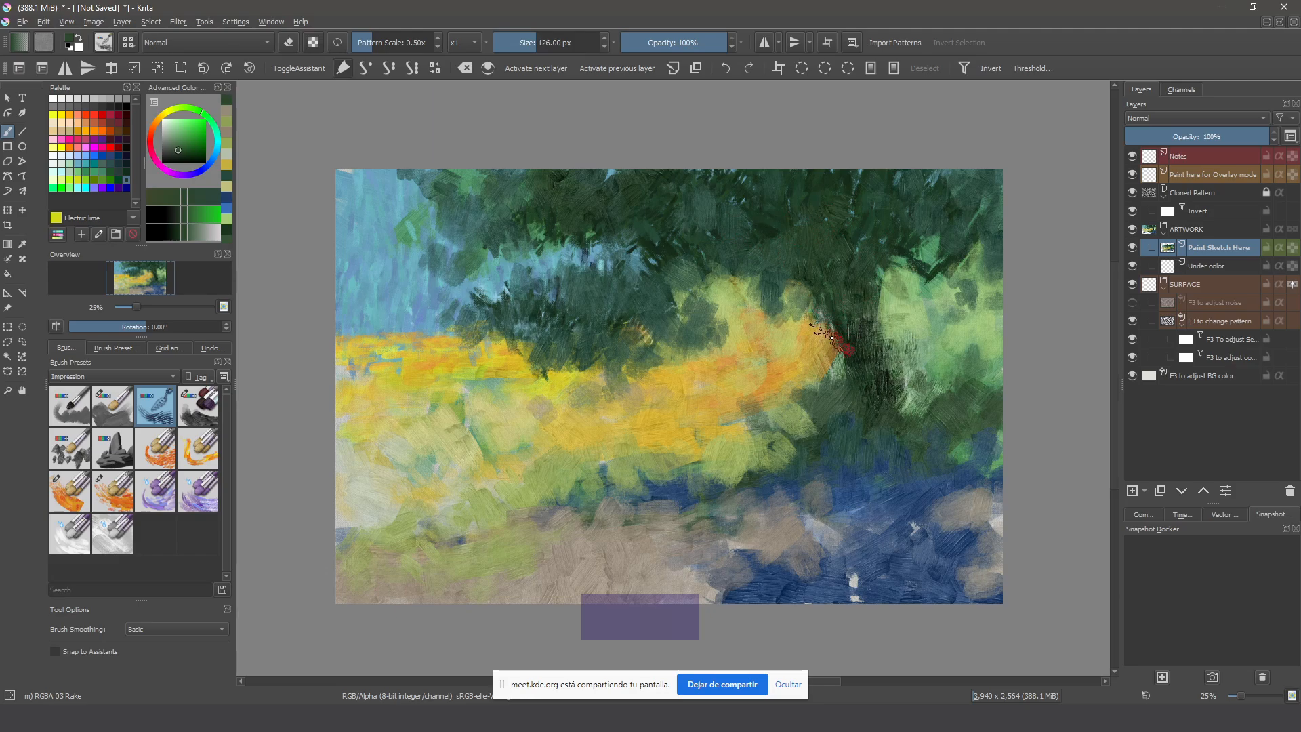
# Paint dark green strokes with the Rake preset at 63.29 px over the low foliage cluster and its left edge against the sky
pyautogui.scroll(5, 830, 337)
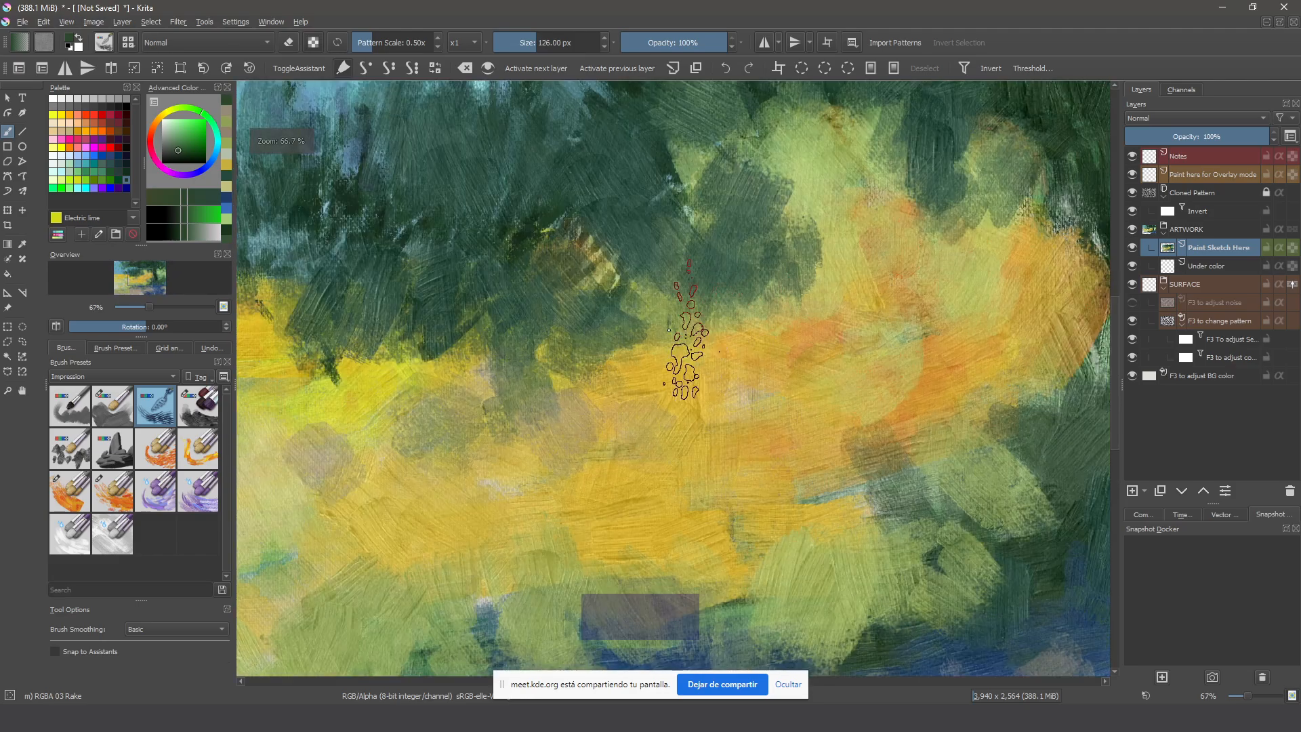
pyautogui.moveTo(685, 364); pyautogui.dragTo(812, 568)
pyautogui.moveTo(780, 271)
pyautogui.mouseDown()
pyautogui.moveTo(690, 348)
pyautogui.moveTo(759, 350)
pyautogui.moveTo(651, 365)
pyautogui.mouseUp()
pyautogui.press('ctrl')
pyautogui.hotkey('ctrl', 'z')
pyautogui.moveTo(781, 377)
pyautogui.mouseDown()
pyautogui.moveTo(662, 363)
pyautogui.moveTo(623, 439)
pyautogui.mouseUp()
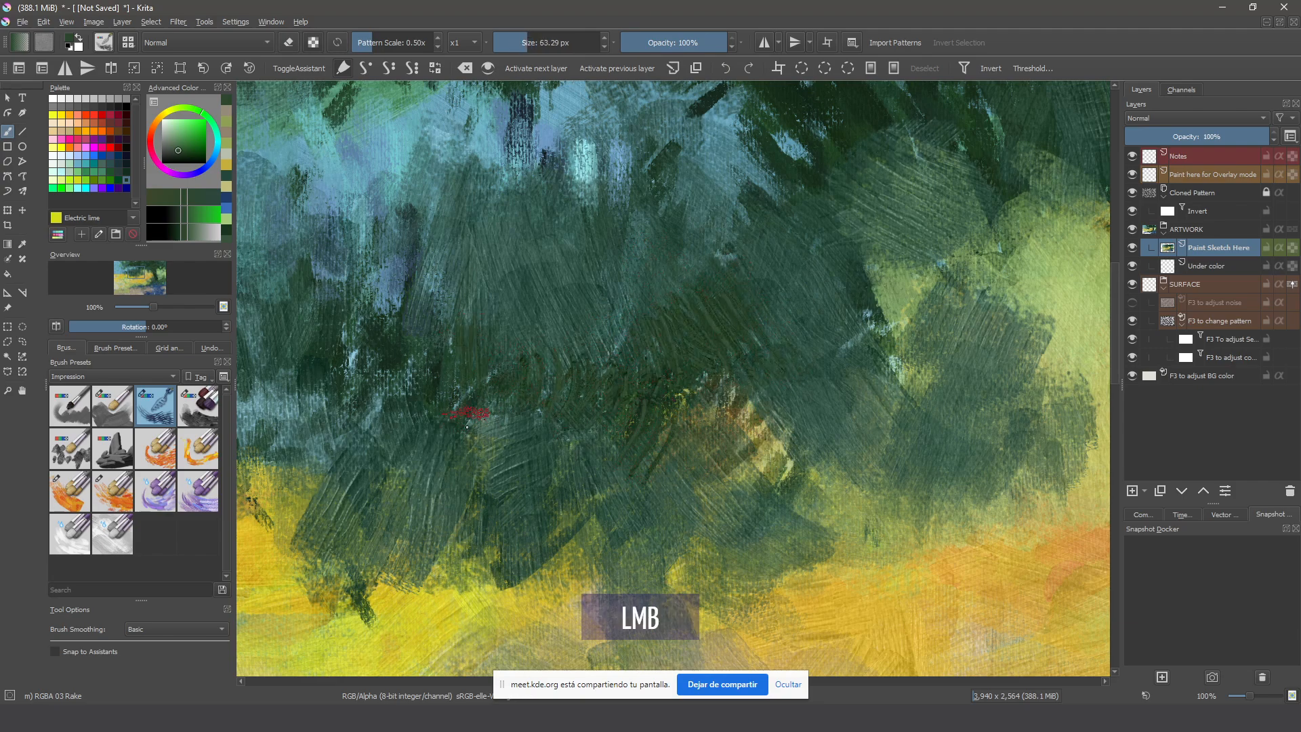
pyautogui.moveTo(540, 306)
pyautogui.mouseDown()
pyautogui.moveTo(515, 274)
pyautogui.moveTo(527, 217)
pyautogui.moveTo(625, 215)
pyautogui.mouseUp()
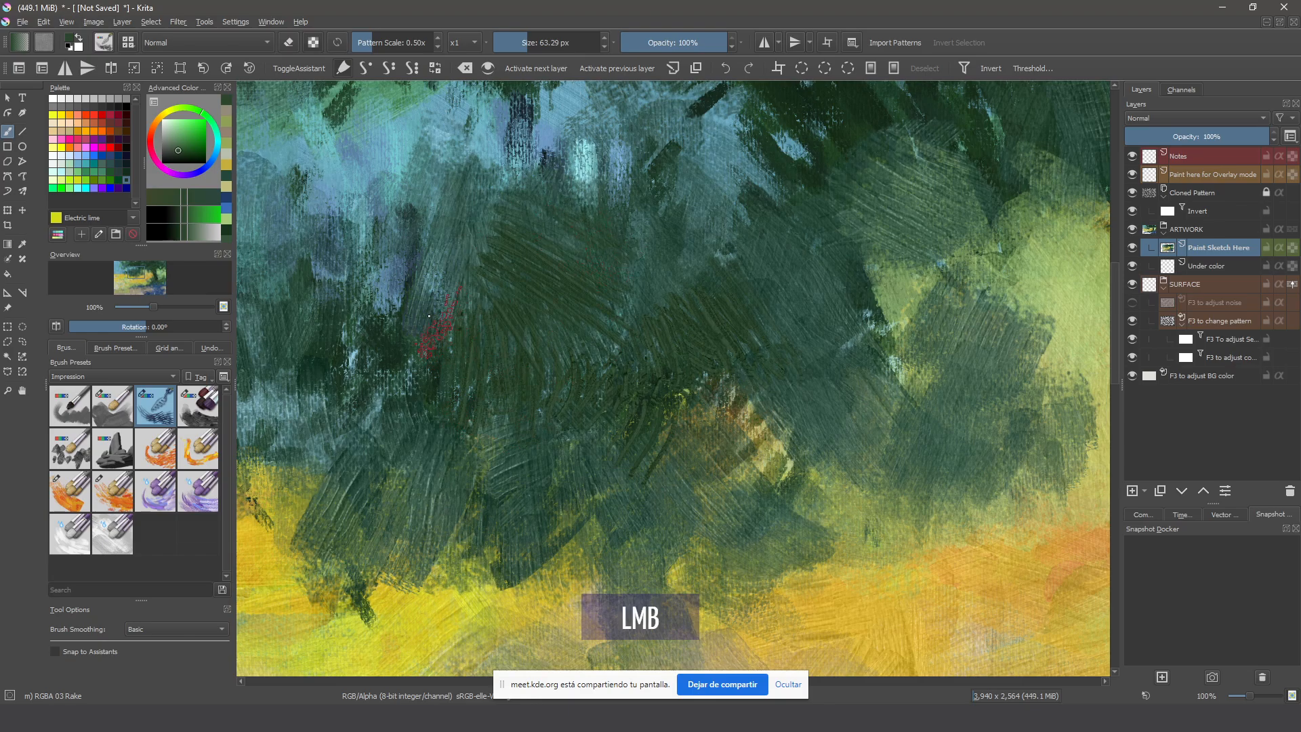
pyautogui.moveTo(429, 316)
pyautogui.mouseDown()
pyautogui.moveTo(383, 292)
pyautogui.moveTo(360, 318)
pyautogui.mouseUp()
pyautogui.moveTo(799, 386)
pyautogui.mouseDown()
pyautogui.moveTo(750, 282)
pyautogui.moveTo(658, 286)
pyautogui.moveTo(593, 348)
pyautogui.mouseUp()
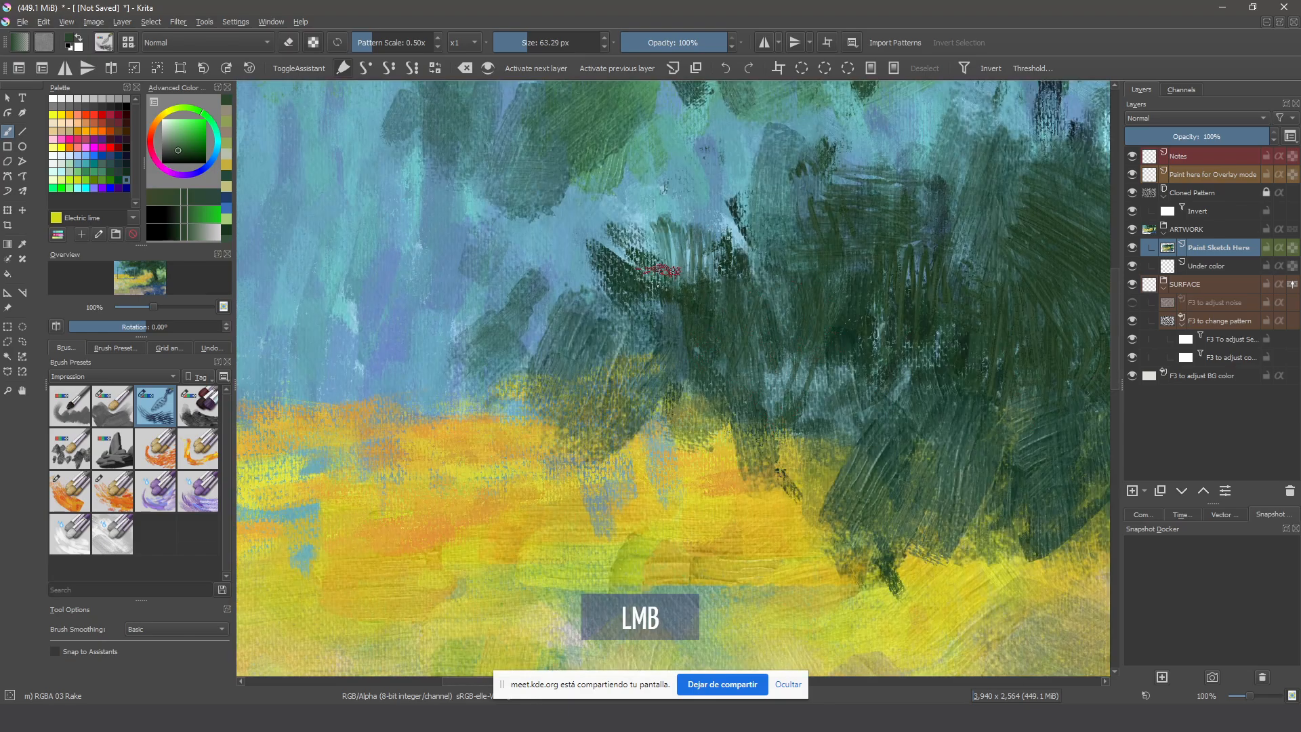
pyautogui.moveTo(702, 343)
pyautogui.mouseDown()
pyautogui.moveTo(596, 349)
pyautogui.moveTo(609, 371)
pyautogui.moveTo(964, 377)
pyautogui.mouseUp()
# Choose the Impasto preset and set the brush colour to a medium blue
pyautogui.click(197, 407)
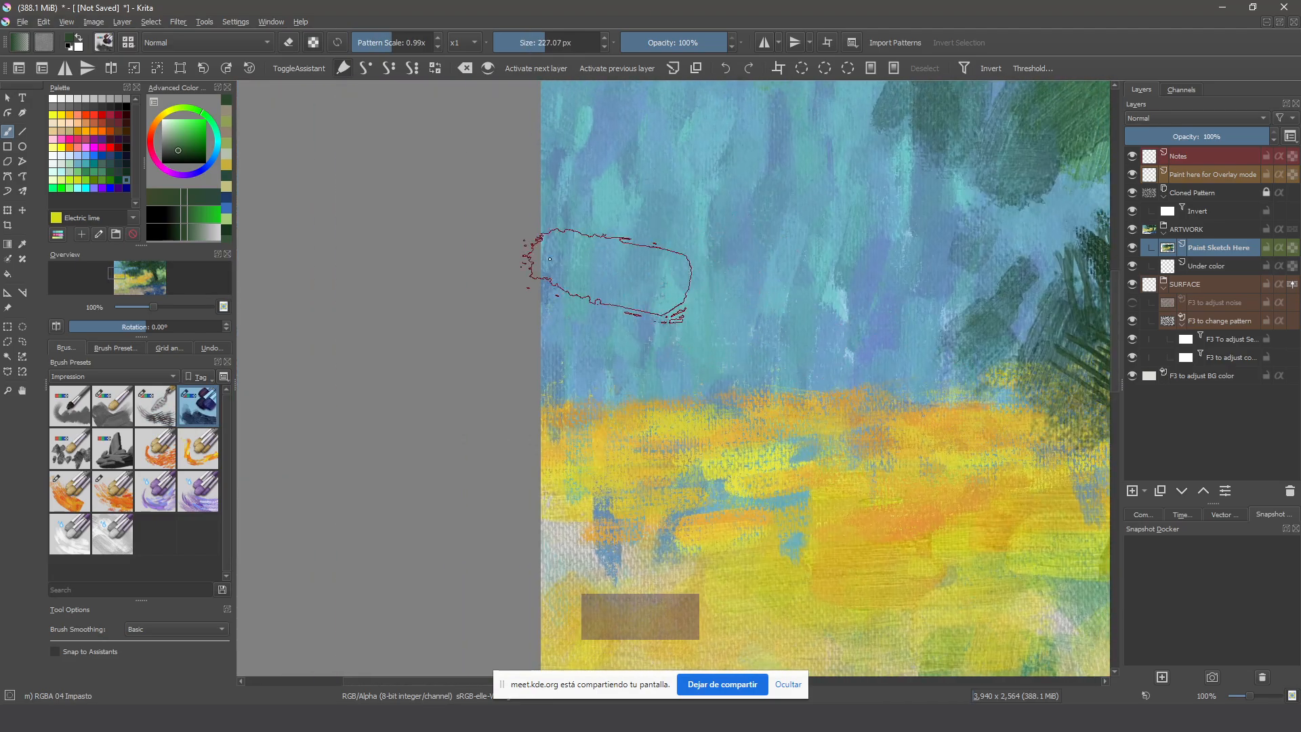
pyautogui.click(193, 139)
pyautogui.click(217, 152)
# Try a solid blue impasto block across the sky and field edge, with Rake strokes of the same blue over it
pyautogui.moveTo(678, 203)
pyautogui.mouseDown()
pyautogui.moveTo(786, 248)
pyautogui.moveTo(712, 440)
pyautogui.moveTo(742, 418)
pyautogui.moveTo(691, 292)
pyautogui.moveTo(908, 440)
pyautogui.mouseUp()
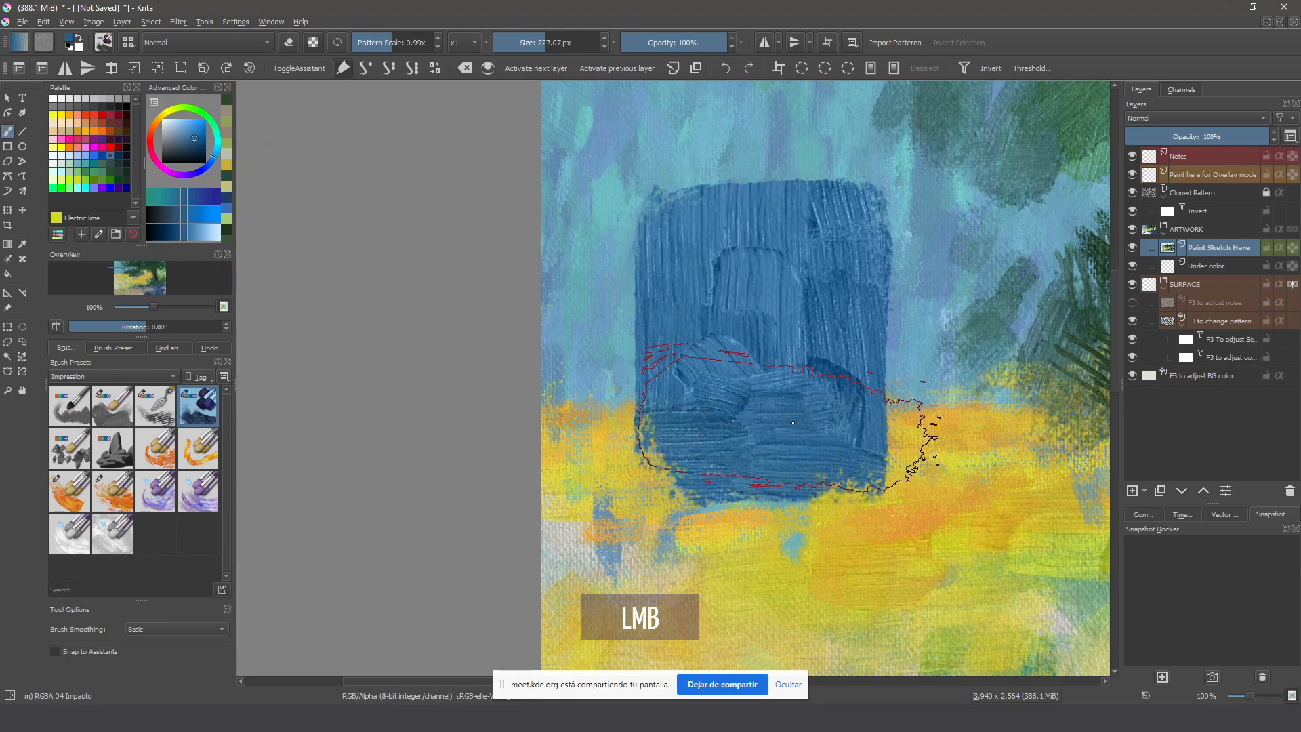
pyautogui.click(155, 407)
pyautogui.moveTo(718, 230)
pyautogui.mouseDown()
pyautogui.moveTo(822, 275)
pyautogui.moveTo(685, 232)
pyautogui.moveTo(807, 332)
pyautogui.mouseUp()
pyautogui.moveTo(828, 420)
pyautogui.mouseDown()
pyautogui.moveTo(833, 453)
pyautogui.moveTo(804, 343)
pyautogui.mouseUp()
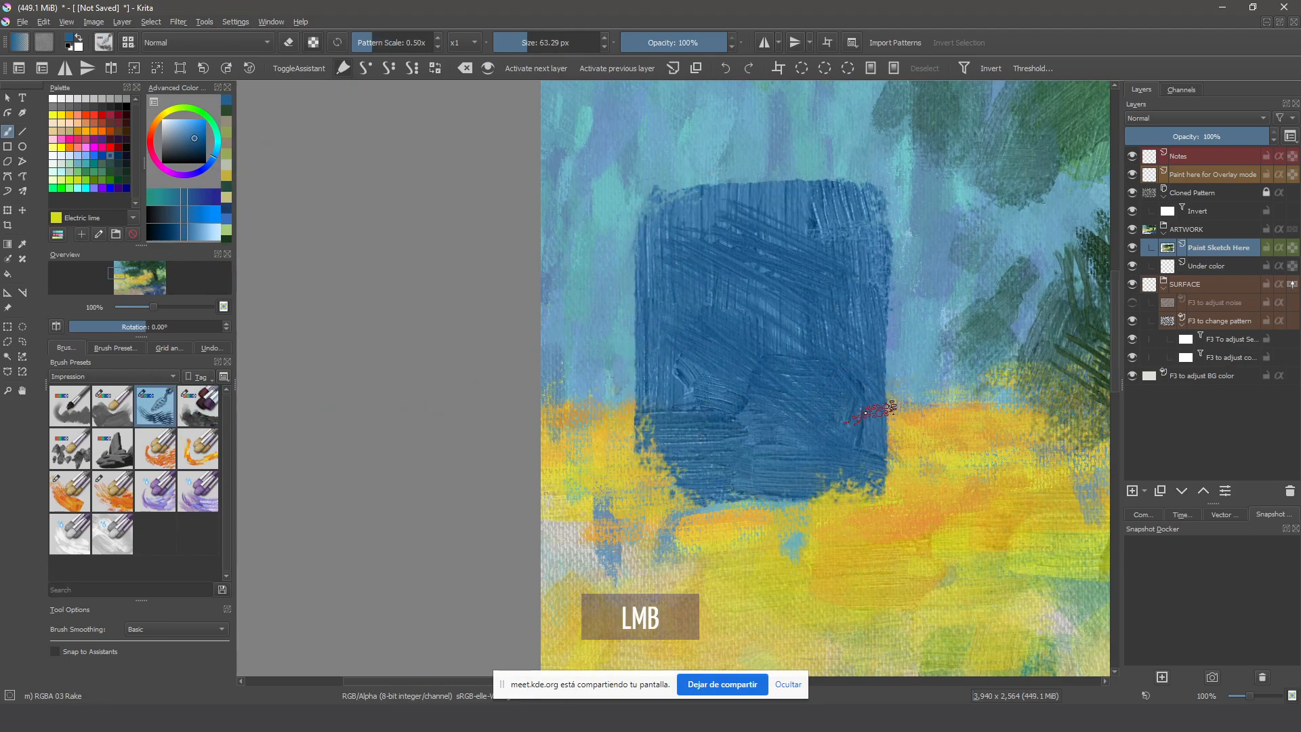
pyautogui.moveTo(874, 410)
pyautogui.mouseDown()
pyautogui.moveTo(731, 427)
pyautogui.moveTo(677, 475)
pyautogui.moveTo(630, 441)
pyautogui.mouseUp()
pyautogui.moveTo(637, 291)
pyautogui.mouseDown()
pyautogui.moveTo(645, 461)
pyautogui.moveTo(631, 298)
pyautogui.moveTo(657, 256)
pyautogui.mouseUp()
pyautogui.moveTo(692, 210)
pyautogui.mouseDown()
pyautogui.moveTo(790, 204)
pyautogui.moveTo(763, 220)
pyautogui.mouseUp()
# Undo the Rake strokes and the blue test block over the sky and field edge
pyautogui.hotkey('ctrl', 'z')
pyautogui.hotkey('ctrl', 'z')
pyautogui.hotkey('ctrl', 'z')
pyautogui.hotkey('ctrl', 'z')
pyautogui.hotkey('ctrl', 'z')
pyautogui.hotkey('ctrl', 'z')
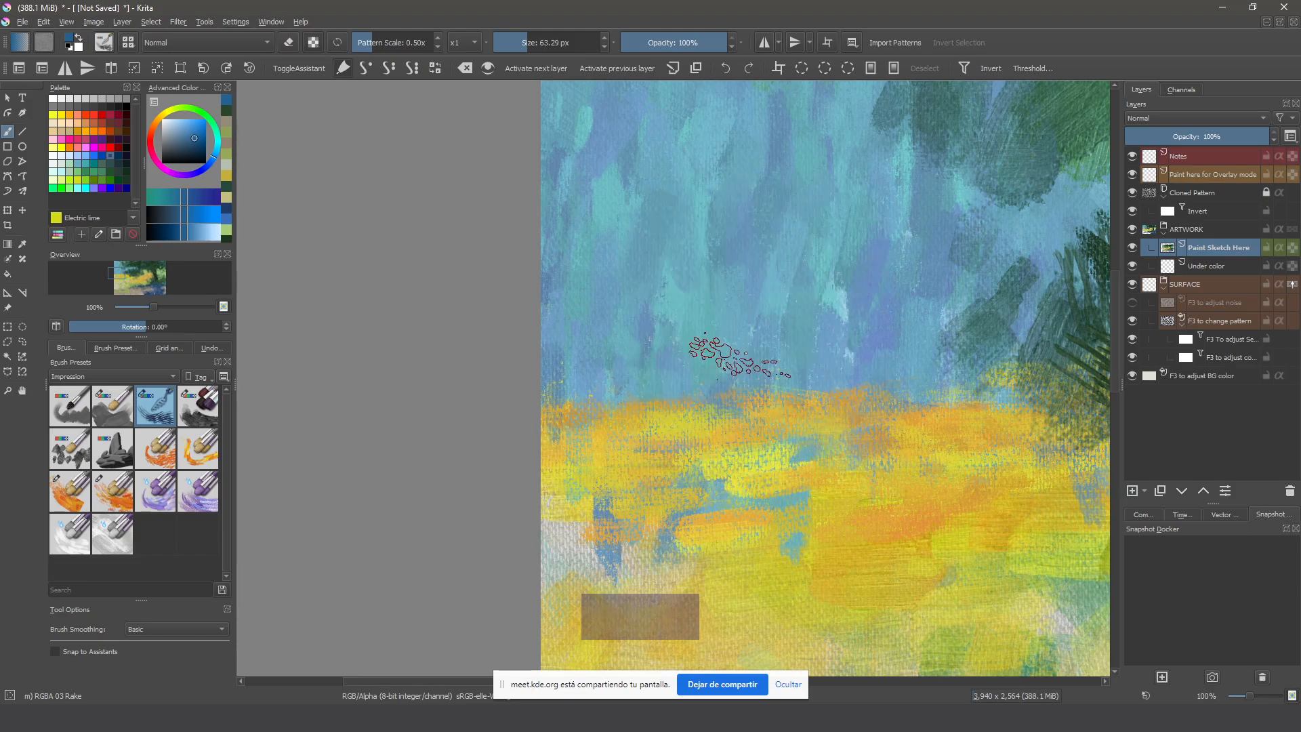
# Return to the Impasto preset and try a loose patch of blue strokes in varied directions over the field's left side
pyautogui.moveTo(726, 363); pyautogui.dragTo(341, 369)
pyautogui.scroll(-3, 705, 366)
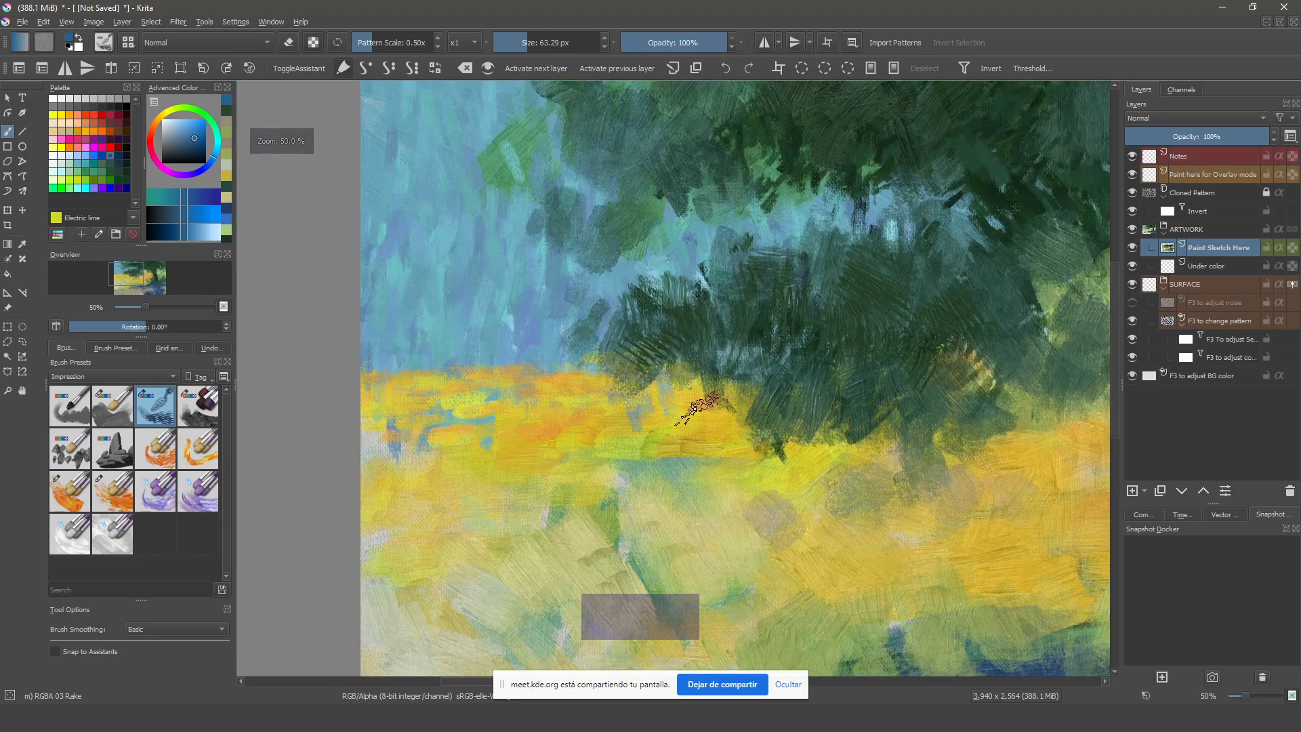
pyautogui.moveTo(561, 354)
pyautogui.mouseDown()
pyautogui.moveTo(677, 424)
pyautogui.moveTo(532, 372)
pyautogui.moveTo(552, 366)
pyautogui.mouseUp()
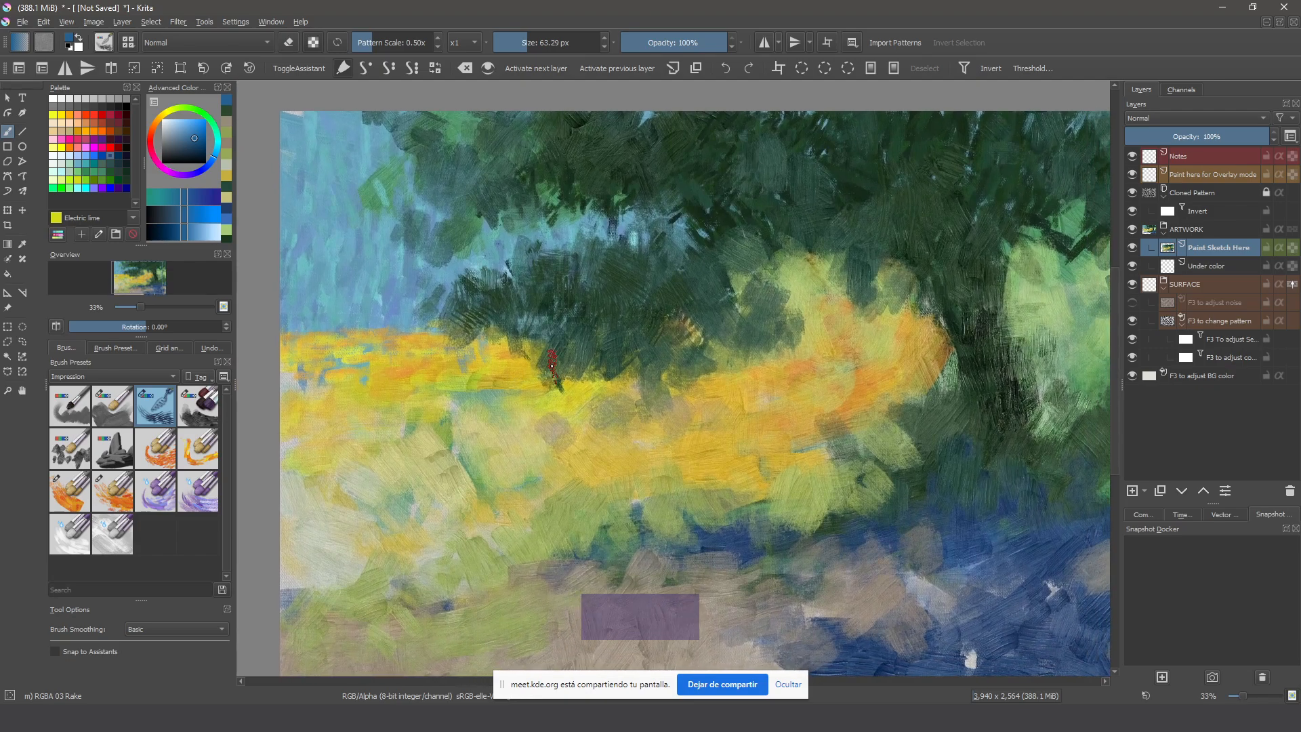
pyautogui.click(198, 410)
pyautogui.scroll(2, 502, 413)
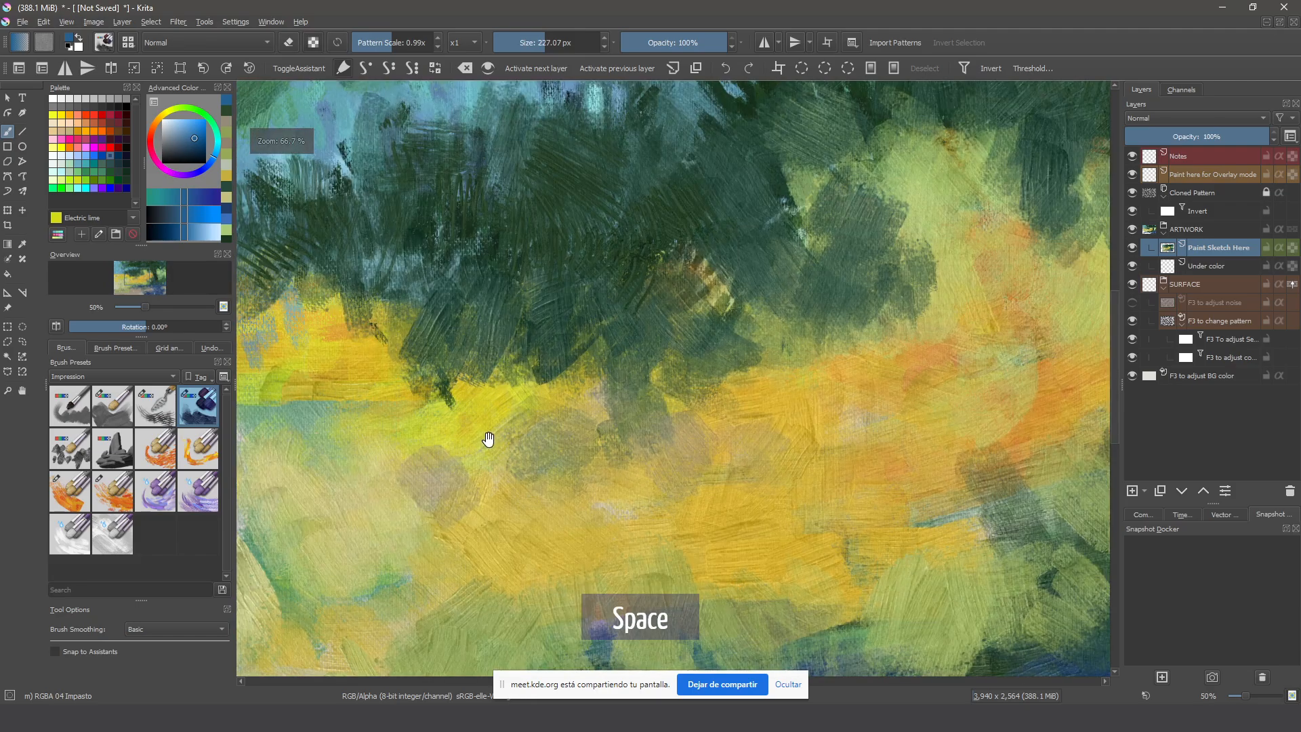
pyautogui.moveTo(485, 442)
pyautogui.mouseDown()
pyautogui.moveTo(736, 421)
pyautogui.moveTo(610, 415)
pyautogui.moveTo(603, 263)
pyautogui.moveTo(569, 302)
pyautogui.moveTo(546, 439)
pyautogui.moveTo(529, 437)
pyautogui.moveTo(520, 240)
pyautogui.moveTo(613, 243)
pyautogui.moveTo(610, 445)
pyautogui.moveTo(497, 435)
pyautogui.moveTo(504, 222)
pyautogui.moveTo(615, 231)
pyautogui.moveTo(613, 426)
pyautogui.mouseUp()
pyautogui.hotkey('ctrl', 'z')
pyautogui.moveTo(608, 254)
pyautogui.mouseDown()
pyautogui.moveTo(555, 305)
pyautogui.moveTo(490, 266)
pyautogui.moveTo(651, 346)
pyautogui.moveTo(597, 349)
pyautogui.moveTo(610, 422)
pyautogui.moveTo(504, 437)
pyautogui.moveTo(538, 370)
pyautogui.moveTo(492, 369)
pyautogui.mouseUp()
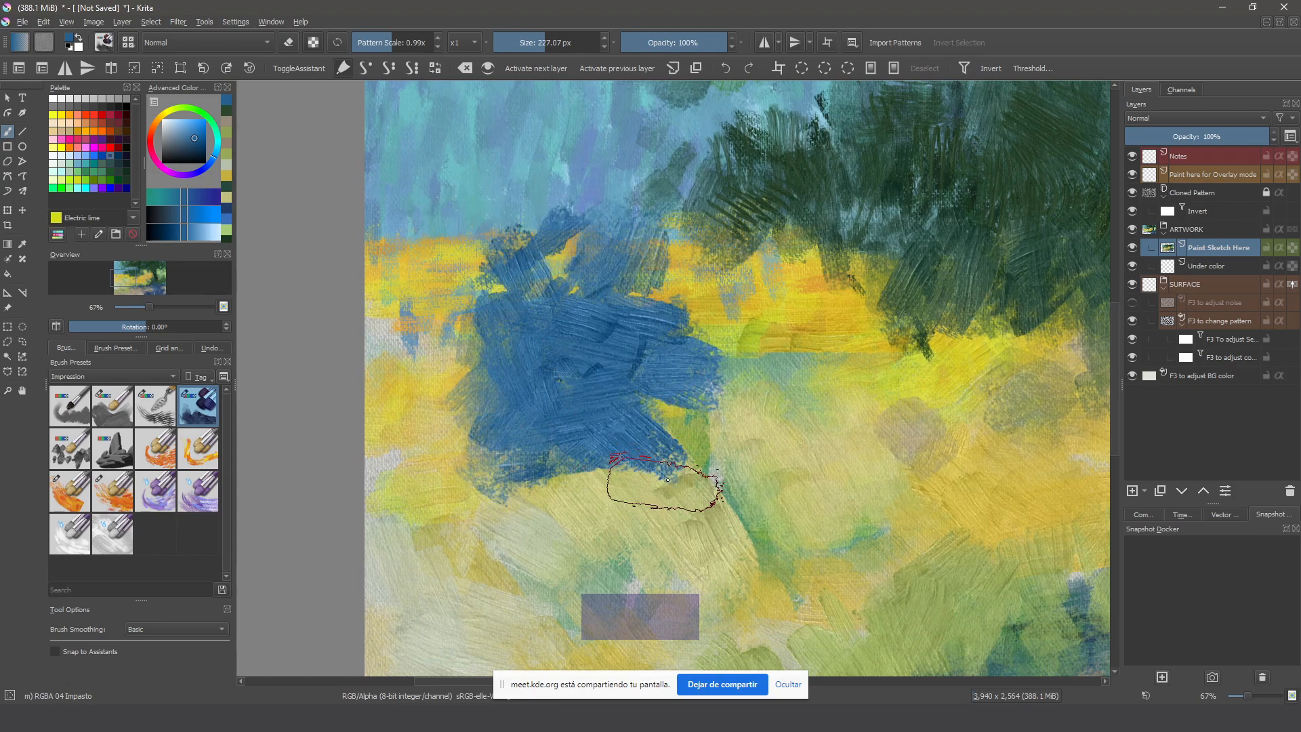
# Undo the loose blue patch and try a rectangular block of vertical blue strokes over the same part of the field
pyautogui.press('ctrl')
pyautogui.hotkey('ctrl', 'z')
pyautogui.hotkey('ctrl', 'z')
pyautogui.hotkey('ctrl', 'z')
pyautogui.hotkey('ctrl', 'z')
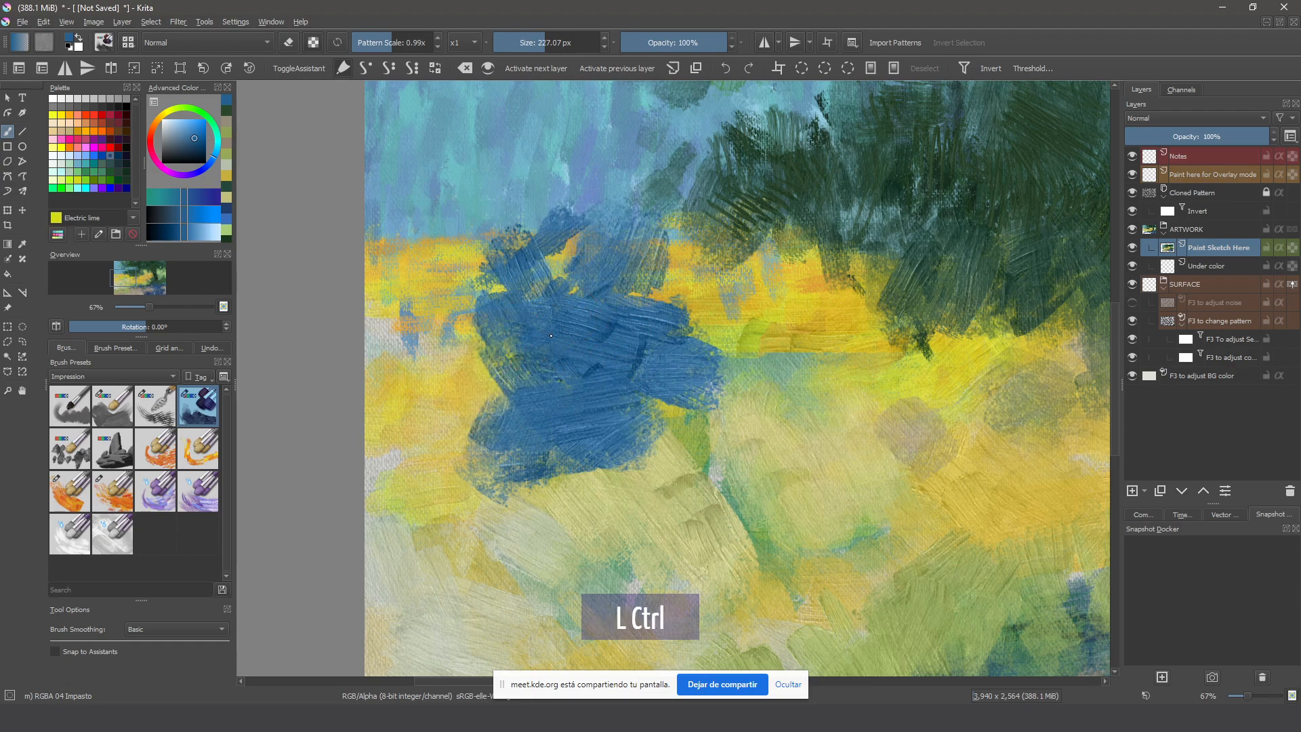
pyautogui.hotkey('ctrl', 'z')
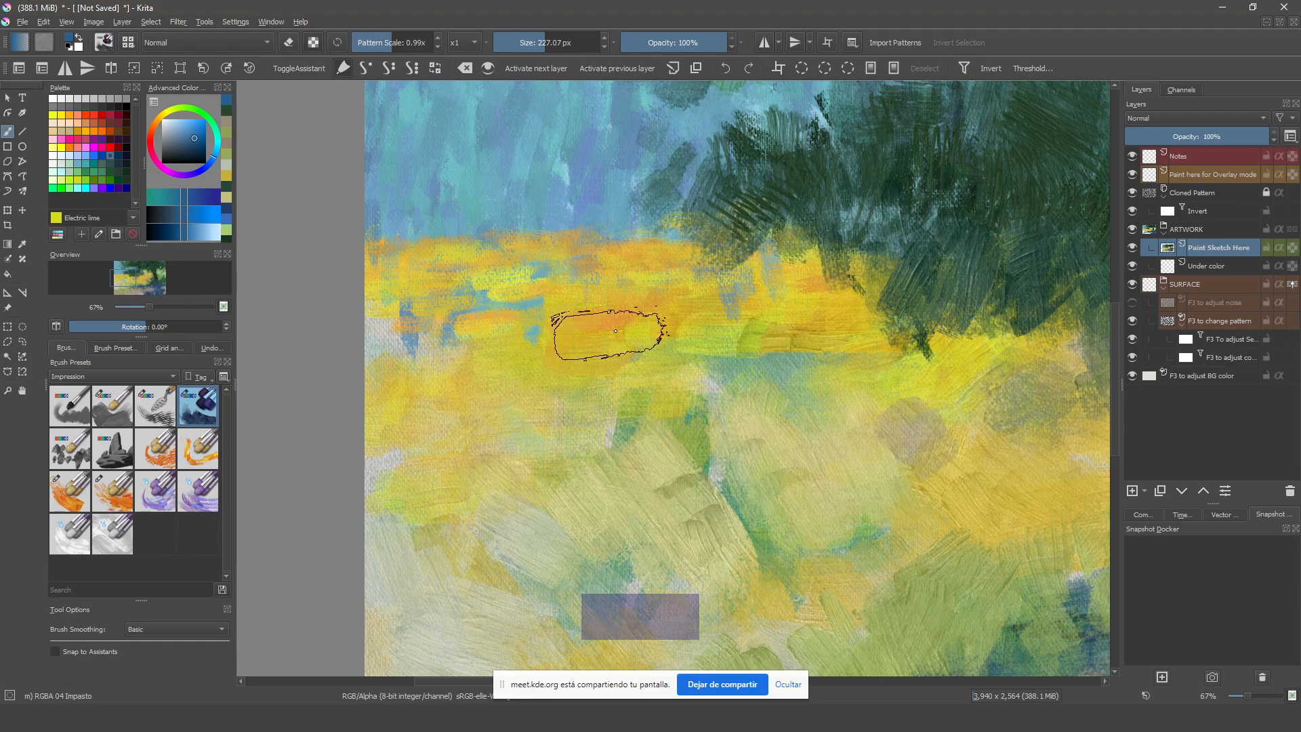
pyautogui.moveTo(610, 327)
pyautogui.mouseDown()
pyautogui.moveTo(640, 354)
pyautogui.moveTo(613, 428)
pyautogui.moveTo(595, 235)
pyautogui.moveTo(592, 453)
pyautogui.moveTo(559, 279)
pyautogui.moveTo(546, 403)
pyautogui.moveTo(523, 452)
pyautogui.moveTo(497, 264)
pyautogui.moveTo(488, 430)
pyautogui.moveTo(469, 395)
pyautogui.moveTo(522, 491)
pyautogui.mouseUp()
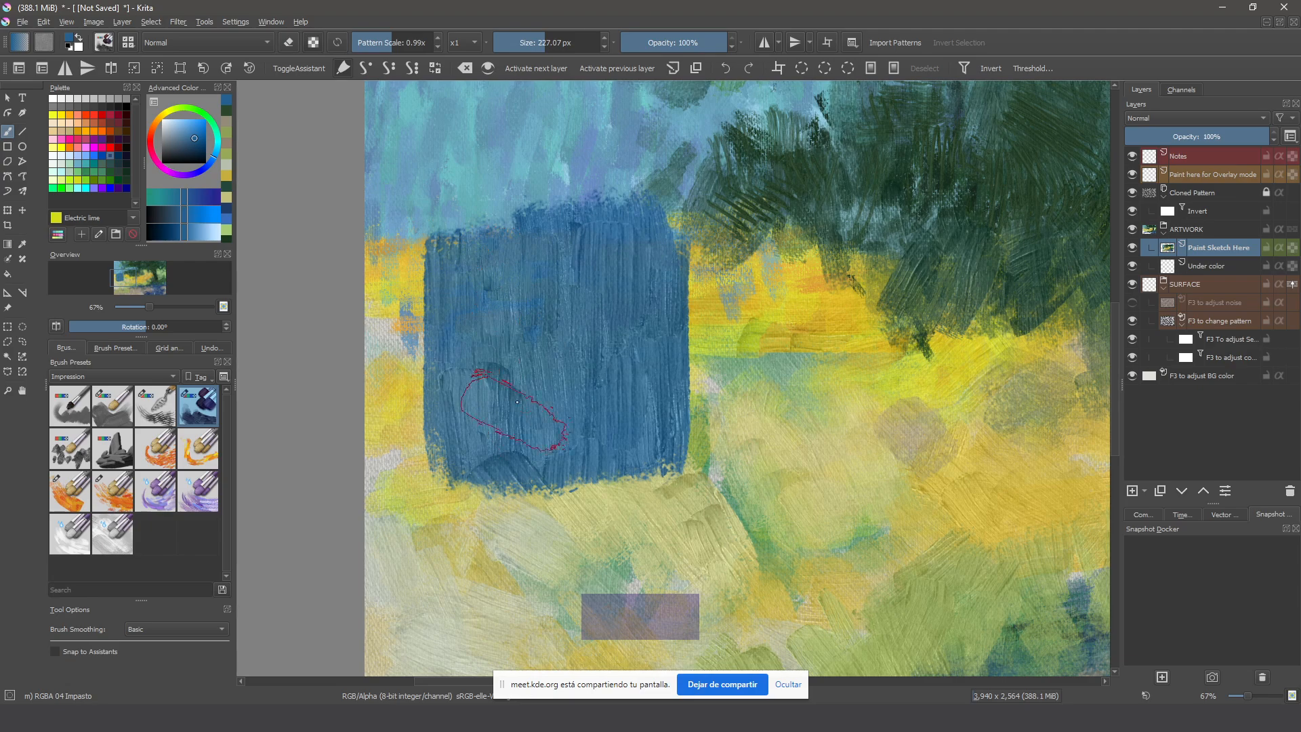
pyautogui.hotkey('ctrl', 'z')
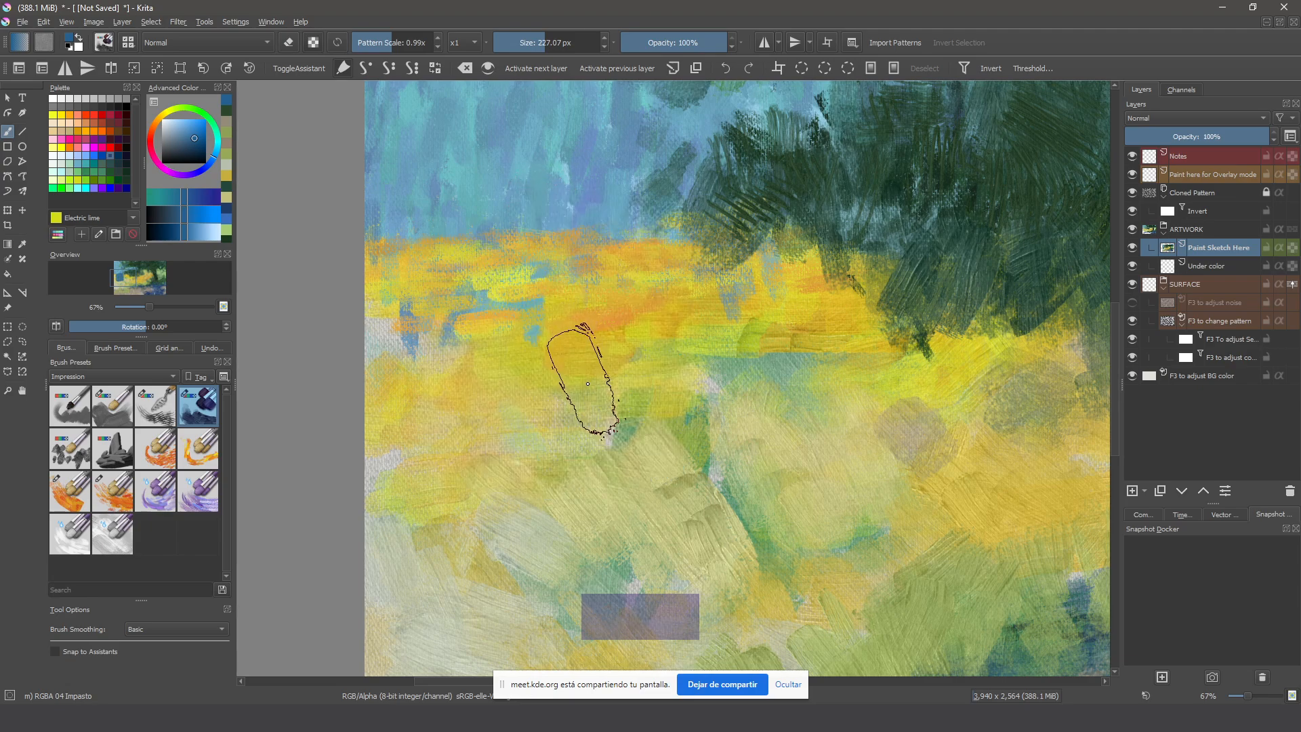
# Paint medium blue impasto strokes beside the trunk's base and along the upper edge of the shadow
pyautogui.press('space')
pyautogui.moveTo(767, 392); pyautogui.dragTo(618, 382)
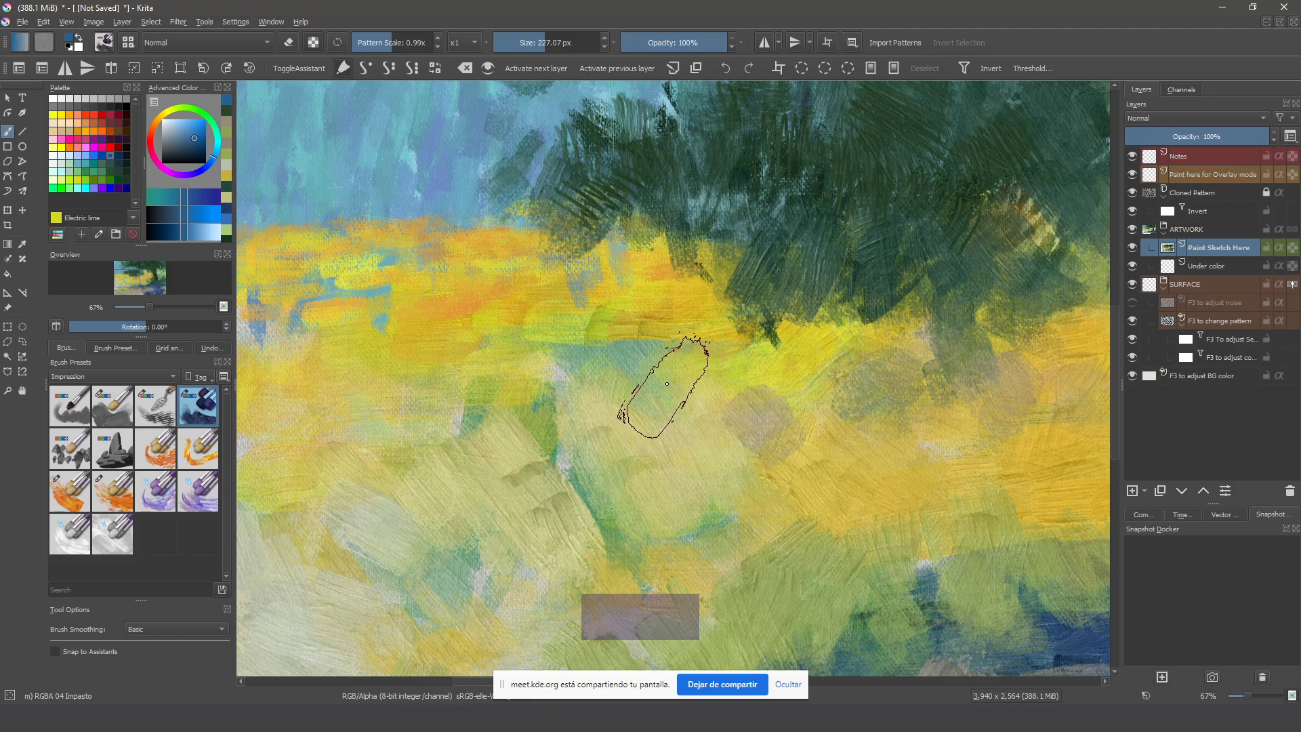
pyautogui.press('-')
pyautogui.press('-')
pyautogui.press('space')
pyautogui.moveTo(668, 386)
pyautogui.mouseDown()
pyautogui.moveTo(509, 401)
pyautogui.moveTo(602, 406)
pyautogui.mouseUp()
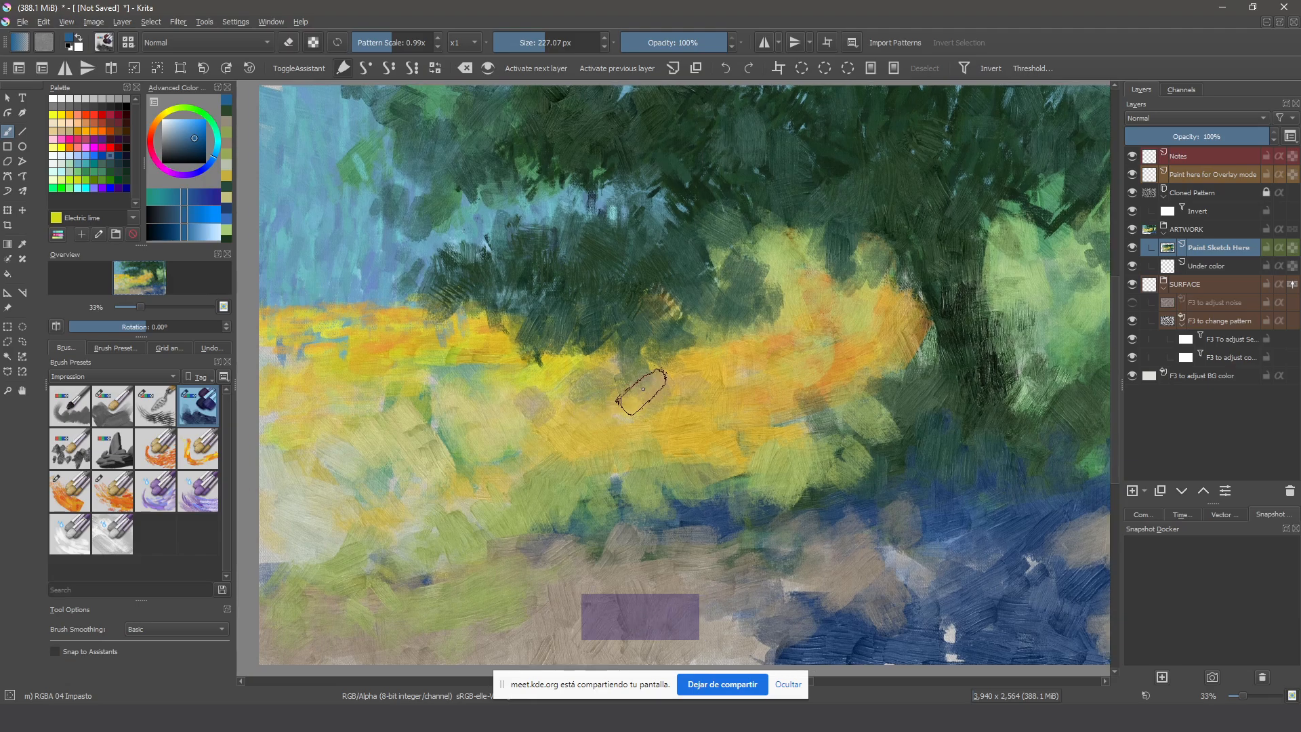
pyautogui.moveTo(905, 412)
pyautogui.mouseDown()
pyautogui.moveTo(874, 449)
pyautogui.moveTo(839, 457)
pyautogui.moveTo(844, 482)
pyautogui.moveTo(901, 449)
pyautogui.moveTo(955, 444)
pyautogui.moveTo(924, 409)
pyautogui.moveTo(924, 452)
pyautogui.moveTo(907, 472)
pyautogui.moveTo(943, 459)
pyautogui.moveTo(788, 529)
pyautogui.mouseUp()
pyautogui.moveTo(706, 526); pyautogui.dragTo(732, 458)
pyautogui.press('space')
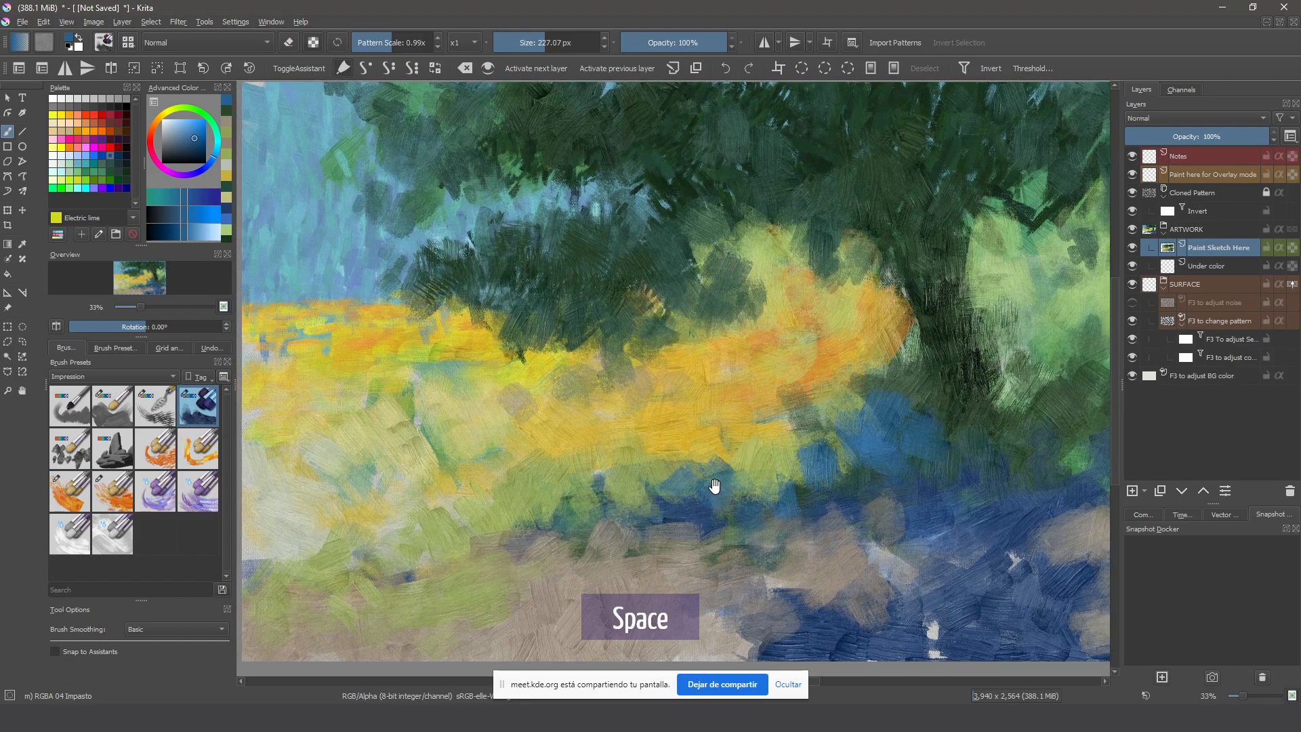
pyautogui.hotkey('ctrl', 'z')
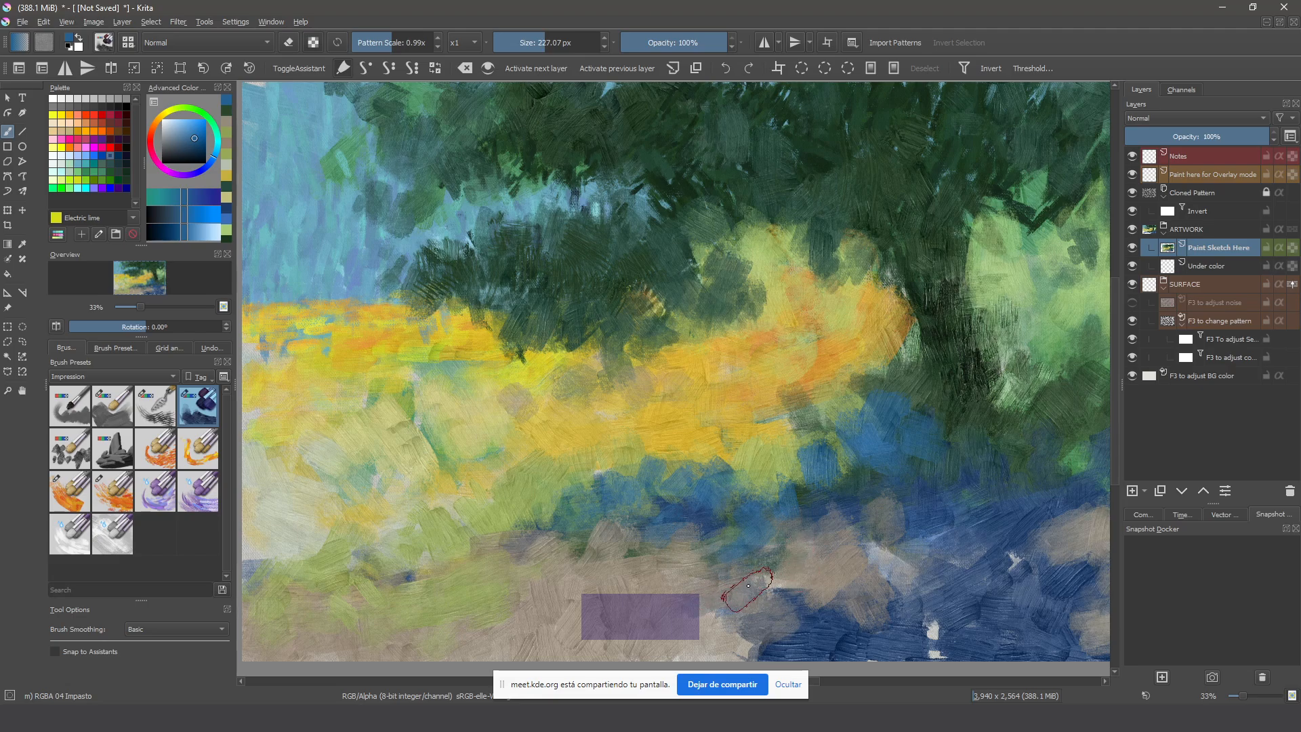
# Sample a darker blue from the shadow and paint it over the path's right end and along the canvas's lower edge
pyautogui.keyDown('ctrl'); pyautogui.click(928, 531); pyautogui.keyUp('ctrl')
pyautogui.click(719, 610)
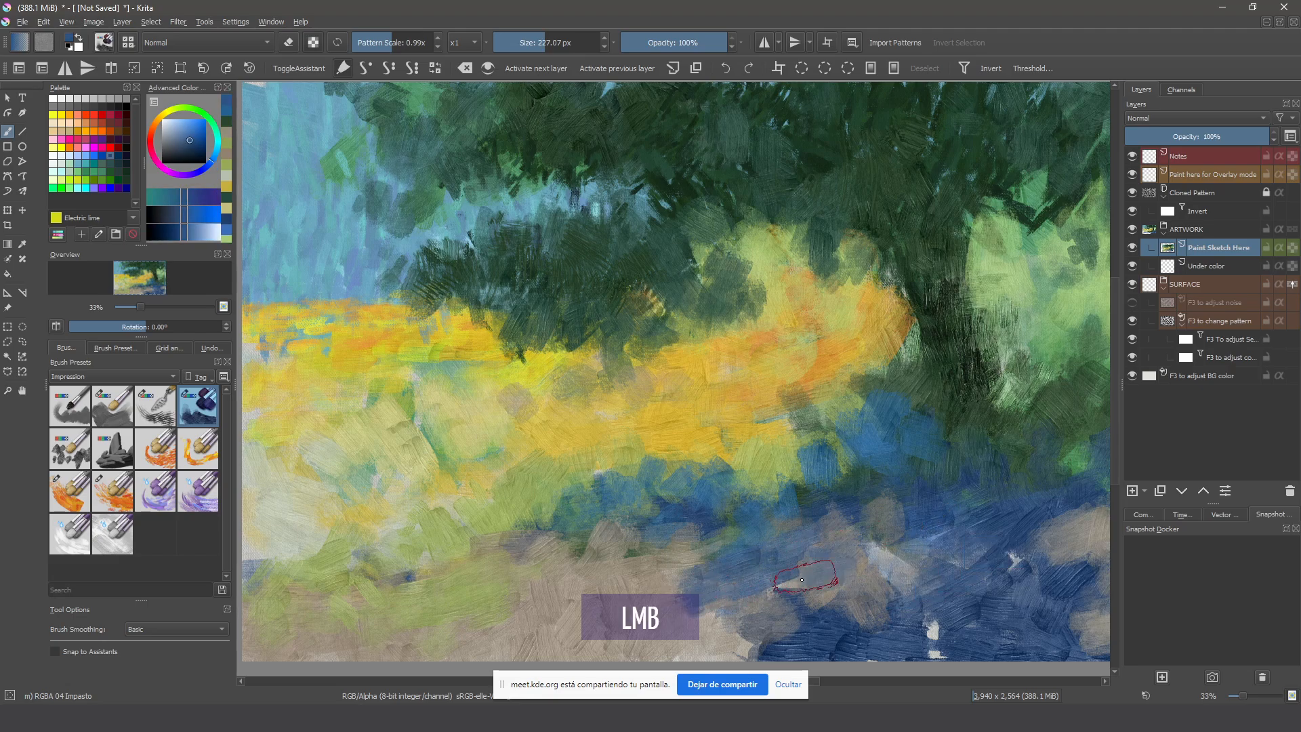
pyautogui.moveTo(706, 618)
pyautogui.mouseDown()
pyautogui.moveTo(689, 642)
pyautogui.moveTo(758, 643)
pyautogui.moveTo(606, 658)
pyautogui.moveTo(718, 632)
pyautogui.mouseUp()
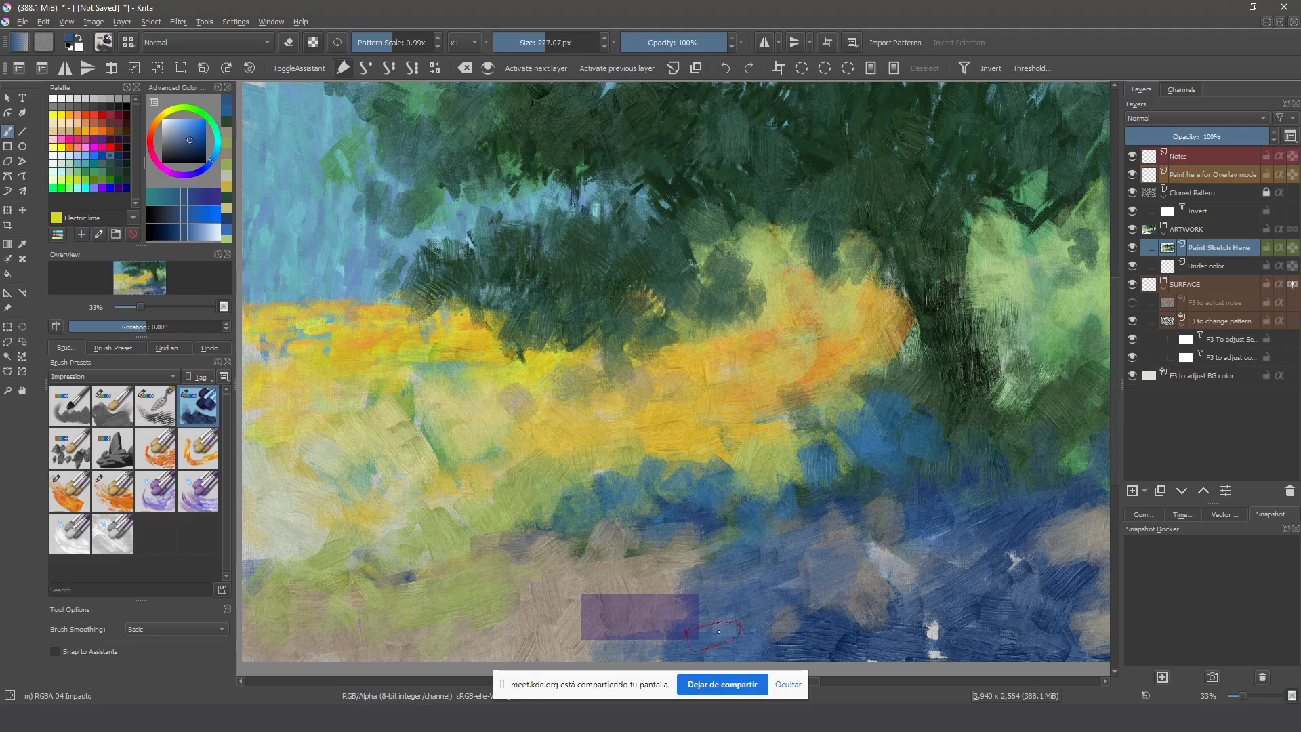
pyautogui.moveTo(591, 657); pyautogui.dragTo(535, 620)
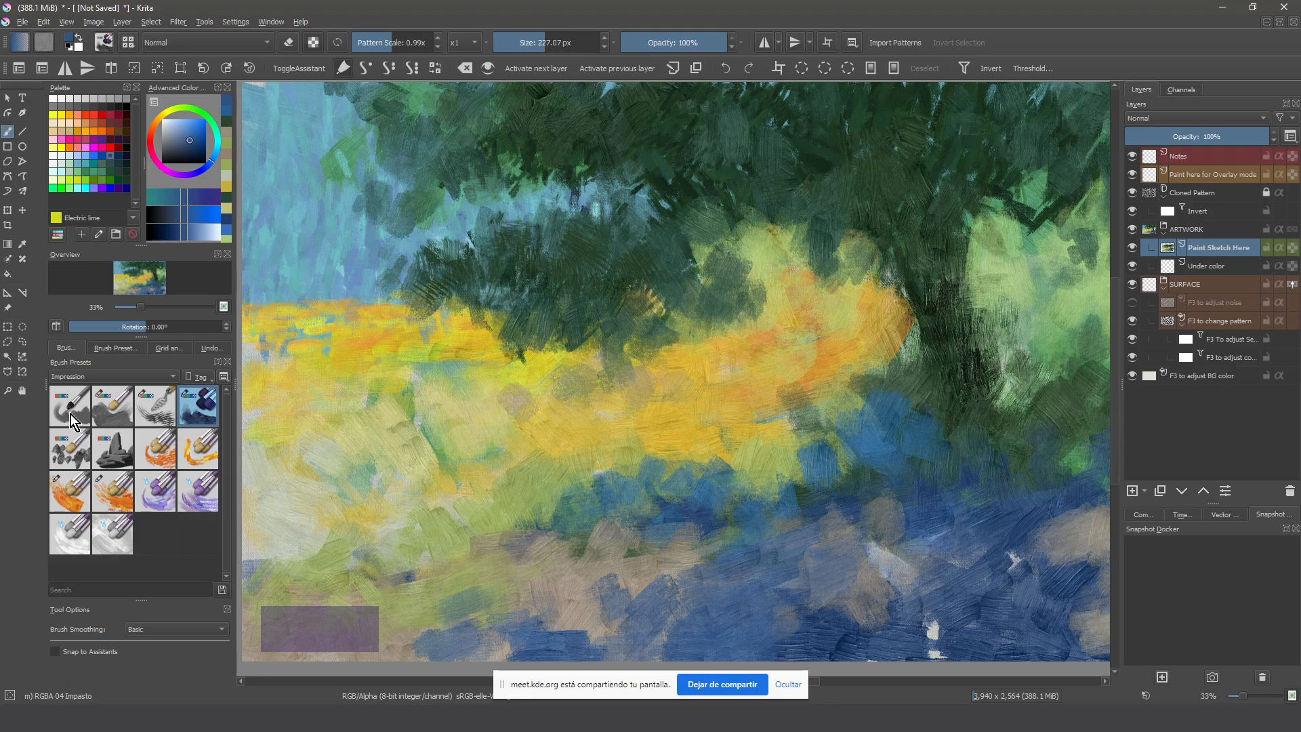
# Choose the Impasto-details preset, sample the light sky blue and dab it over the upper left sky
pyautogui.click(119, 416)
pyautogui.click(76, 454)
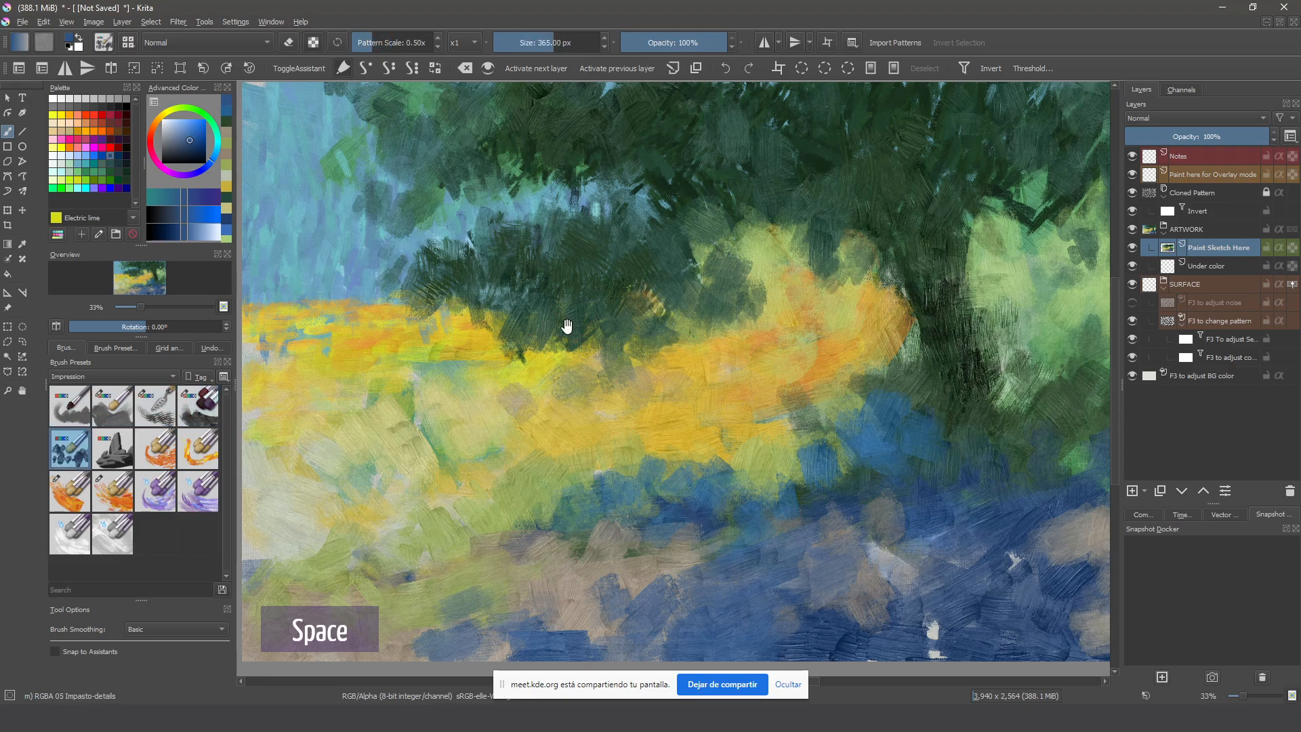
pyautogui.moveTo(567, 327); pyautogui.dragTo(587, 374)
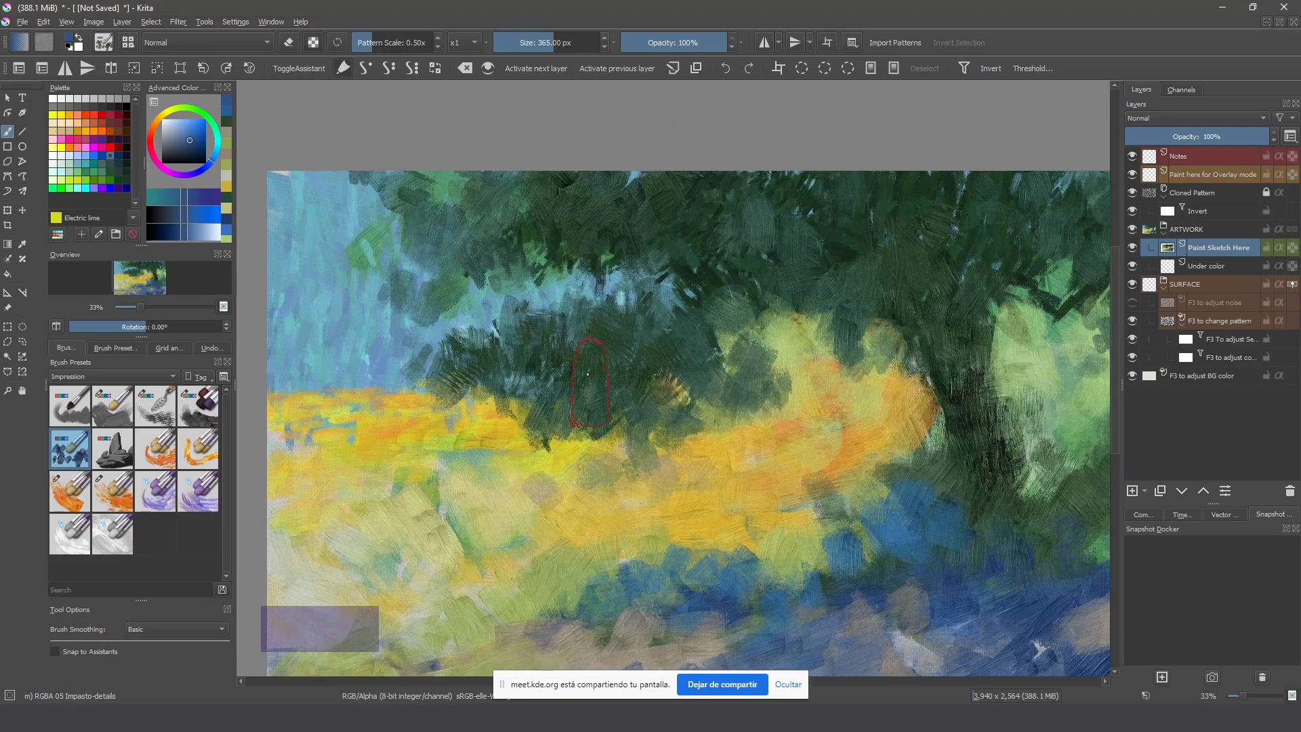
pyautogui.click(676, 291)
pyautogui.hotkey('ctrl', 'z')
pyautogui.keyDown('ctrl'); pyautogui.click(380, 320); pyautogui.keyUp('ctrl')
pyautogui.click(369, 207)
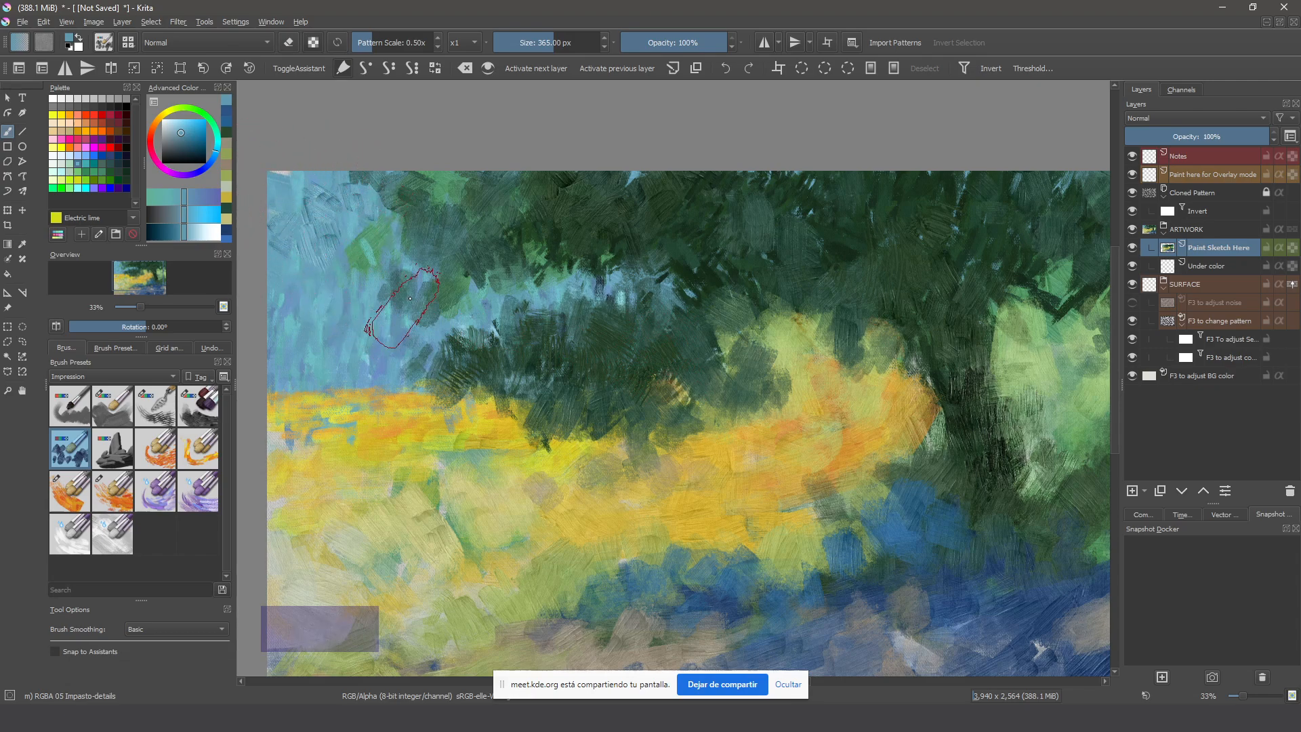
# Sample the dark green of the tree and dab detail strokes over its crown above the trunk
pyautogui.keyDown('ctrl'); pyautogui.click(680, 244); pyautogui.keyUp('ctrl')
pyautogui.moveTo(958, 329); pyautogui.dragTo(883, 353)
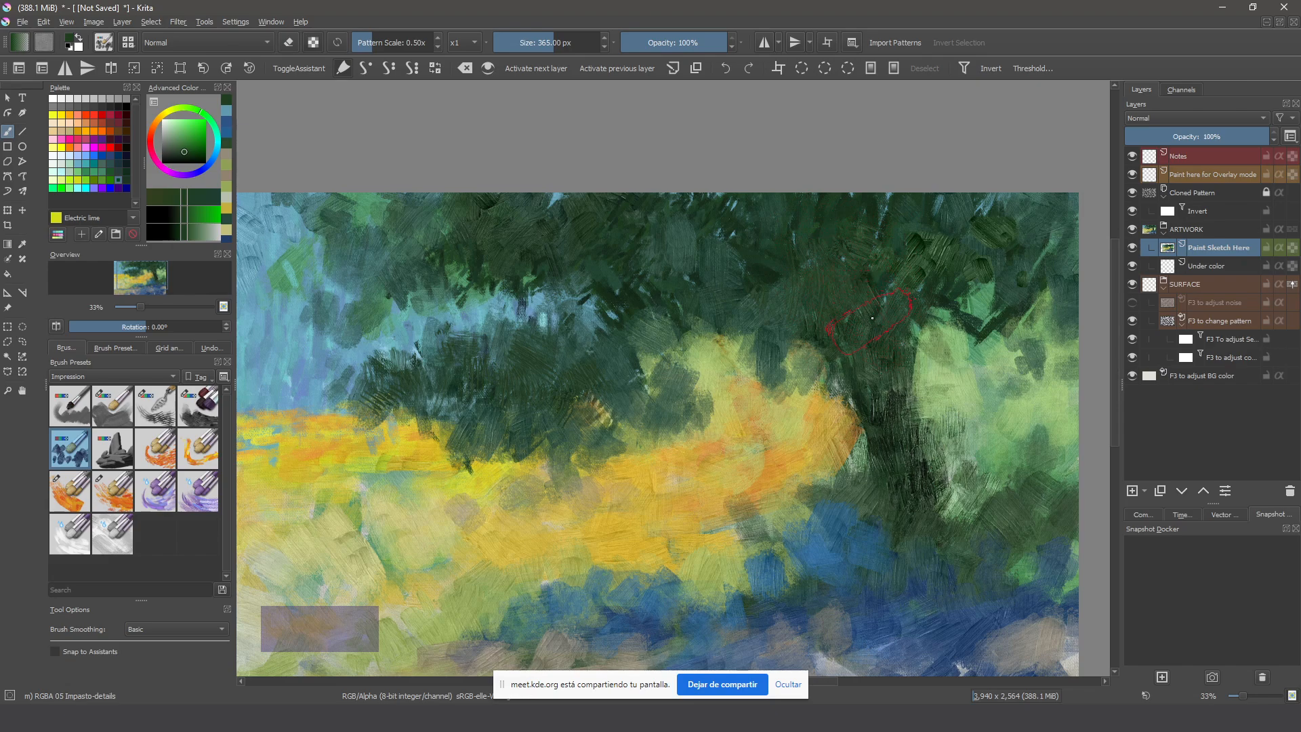
# Dab dark green strokes over the lower foliage beside the orange part of the field
pyautogui.moveTo(723, 407)
pyautogui.mouseDown()
pyautogui.moveTo(749, 314)
pyautogui.moveTo(772, 295)
pyautogui.mouseUp()
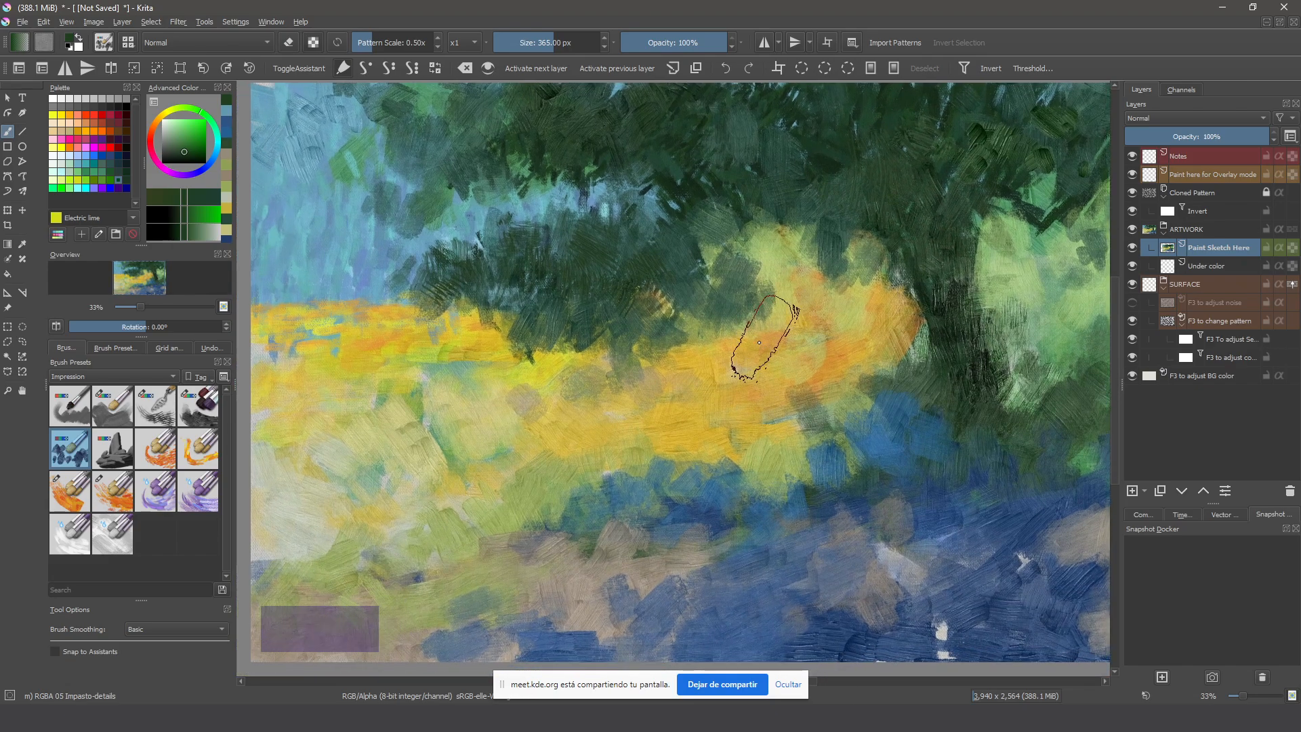
pyautogui.moveTo(742, 253)
pyautogui.mouseDown()
pyautogui.moveTo(768, 271)
pyautogui.moveTo(753, 295)
pyautogui.moveTo(727, 295)
pyautogui.moveTo(701, 268)
pyautogui.mouseUp()
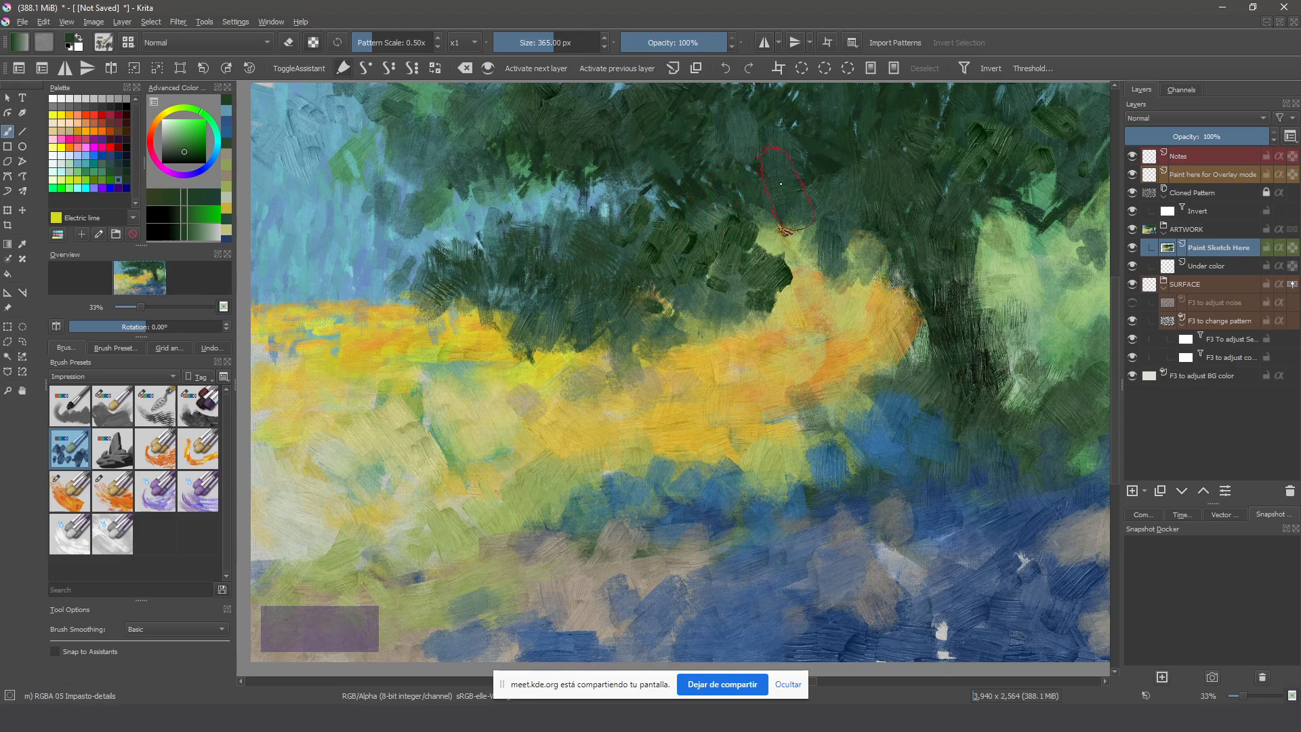
pyautogui.moveTo(741, 179); pyautogui.dragTo(726, 522)
# Test dark green detail dabs on the left part of the yellow field and undo them
pyautogui.scroll(1, 600, 493)
pyautogui.moveTo(599, 493); pyautogui.dragTo(813, 223)
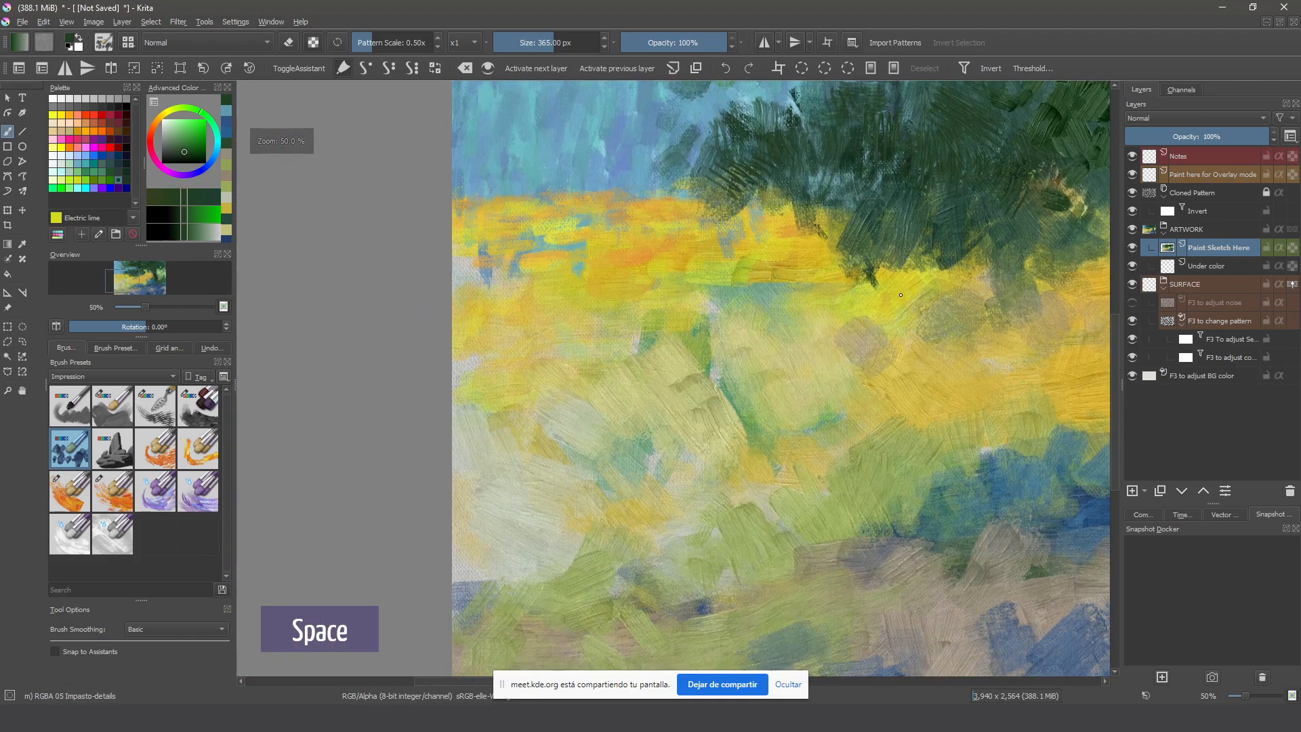
pyautogui.moveTo(617, 319)
pyautogui.mouseDown()
pyautogui.moveTo(625, 356)
pyautogui.moveTo(688, 385)
pyautogui.moveTo(641, 478)
pyautogui.moveTo(644, 380)
pyautogui.moveTo(606, 319)
pyautogui.moveTo(576, 305)
pyautogui.mouseUp()
pyautogui.moveTo(625, 253); pyautogui.dragTo(634, 234)
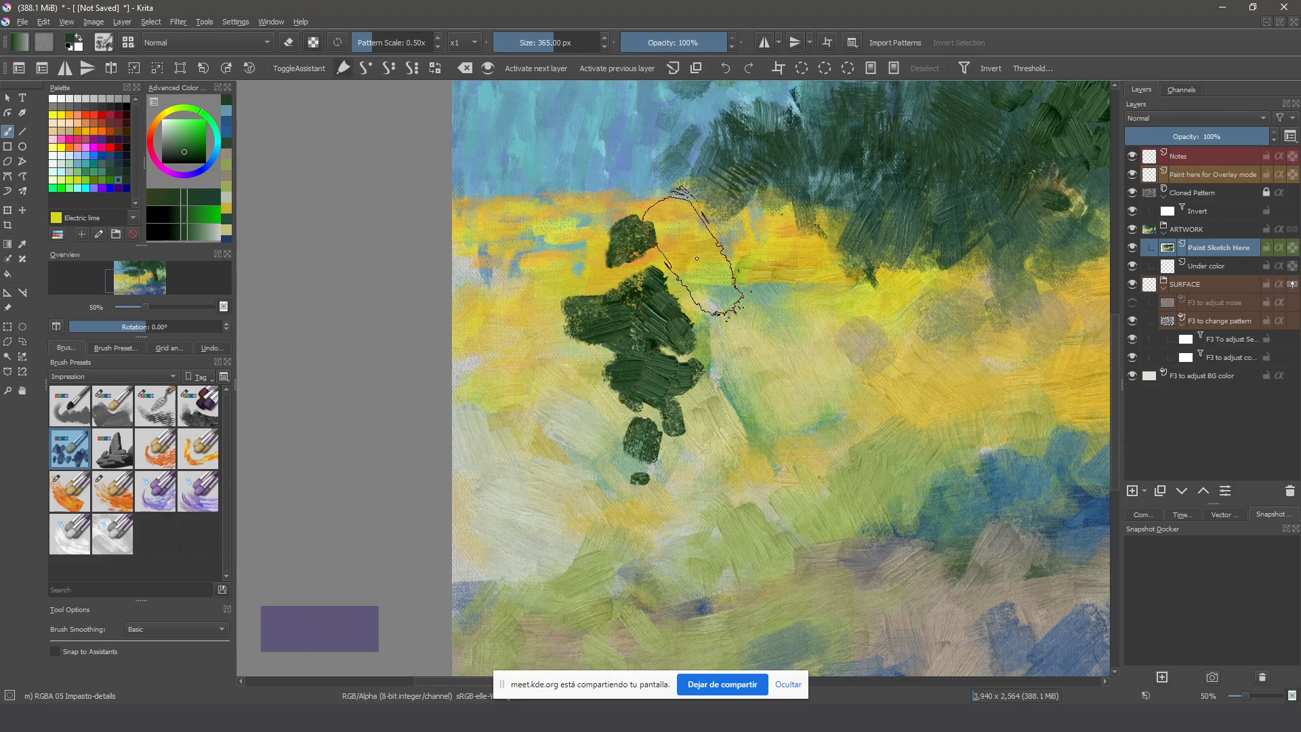
pyautogui.press('ctrl')
pyautogui.hotkey('ctrl', 'z')
pyautogui.hotkey('ctrl', 'z')
pyautogui.hotkey('ctrl', 'z')
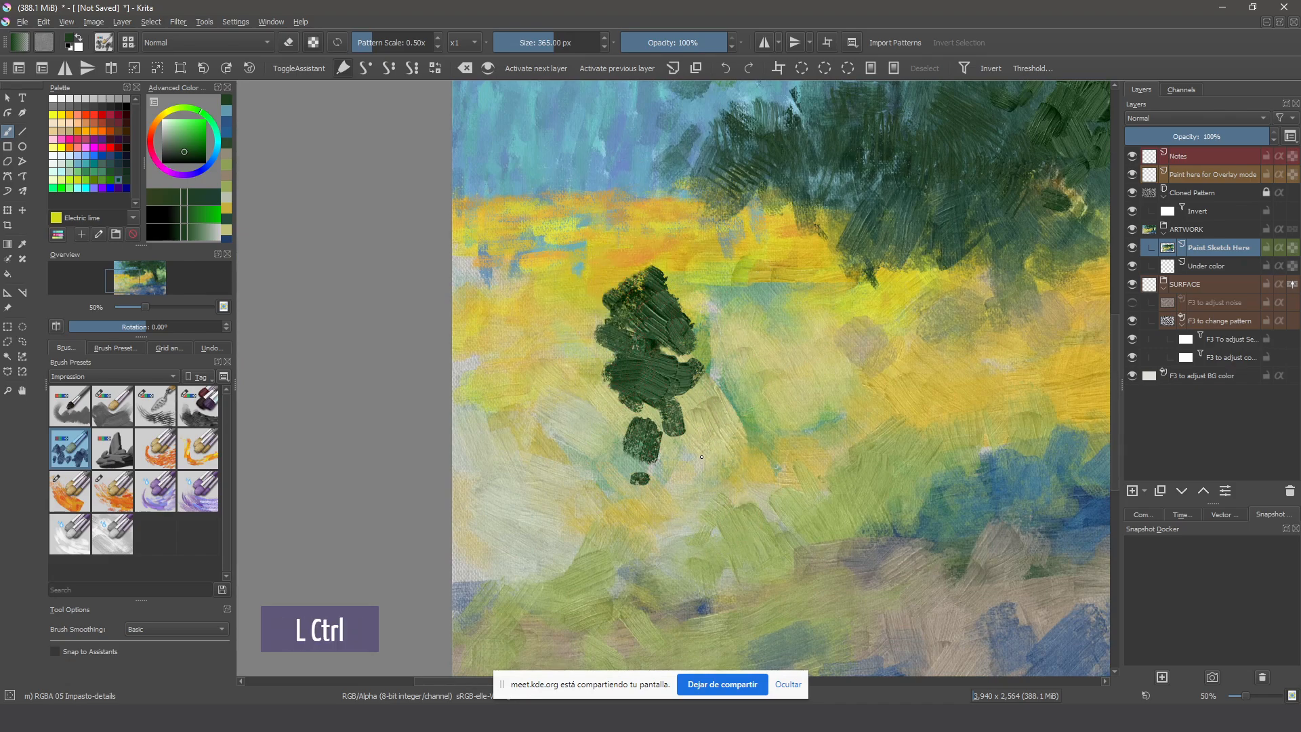
pyautogui.hotkey('ctrl', 'z')
pyautogui.hotkey('ctrl', 'z')
pyautogui.hotkey('ctrl', 'z')
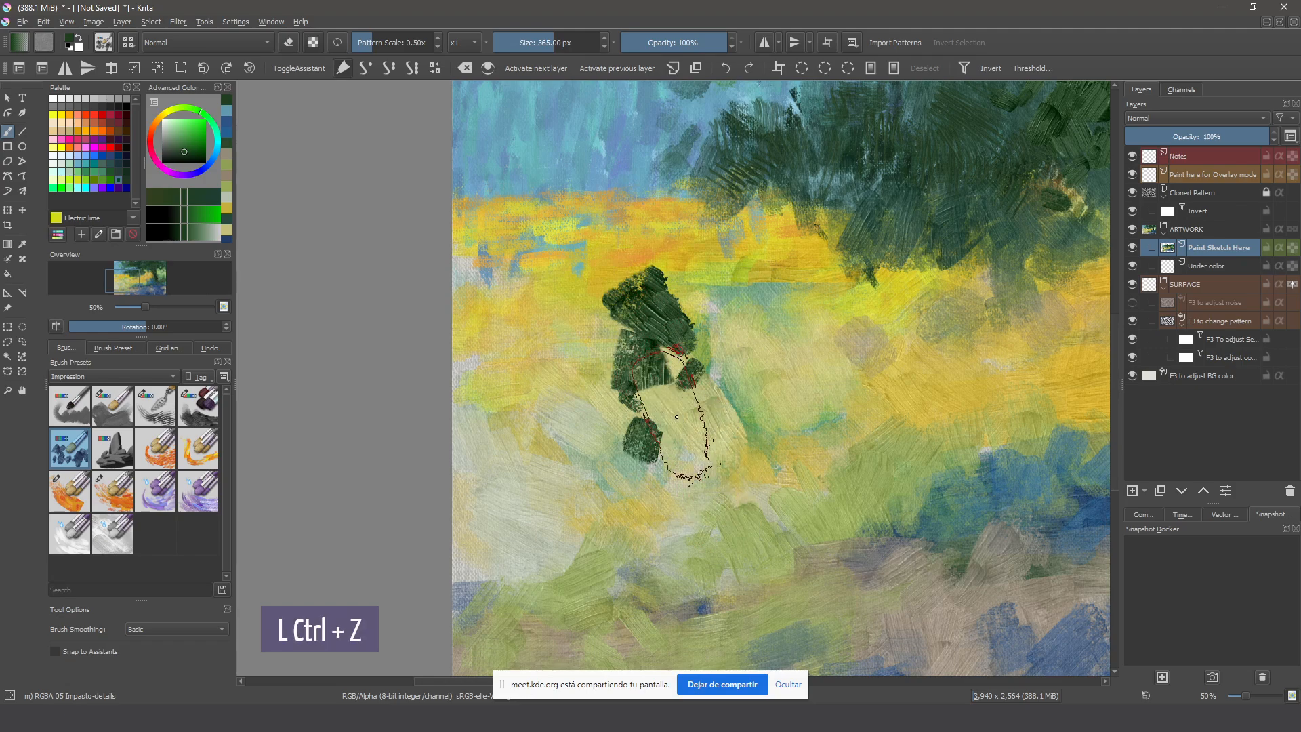
# Try a tall column of overlapping dark green strokes down the left of the field and undo it
pyautogui.moveTo(667, 310)
pyautogui.mouseDown()
pyautogui.moveTo(695, 302)
pyautogui.moveTo(665, 270)
pyautogui.moveTo(711, 290)
pyautogui.moveTo(675, 301)
pyautogui.moveTo(701, 329)
pyautogui.moveTo(674, 362)
pyautogui.moveTo(672, 401)
pyautogui.moveTo(642, 428)
pyautogui.moveTo(659, 459)
pyautogui.moveTo(638, 484)
pyautogui.moveTo(675, 496)
pyautogui.moveTo(678, 542)
pyautogui.mouseUp()
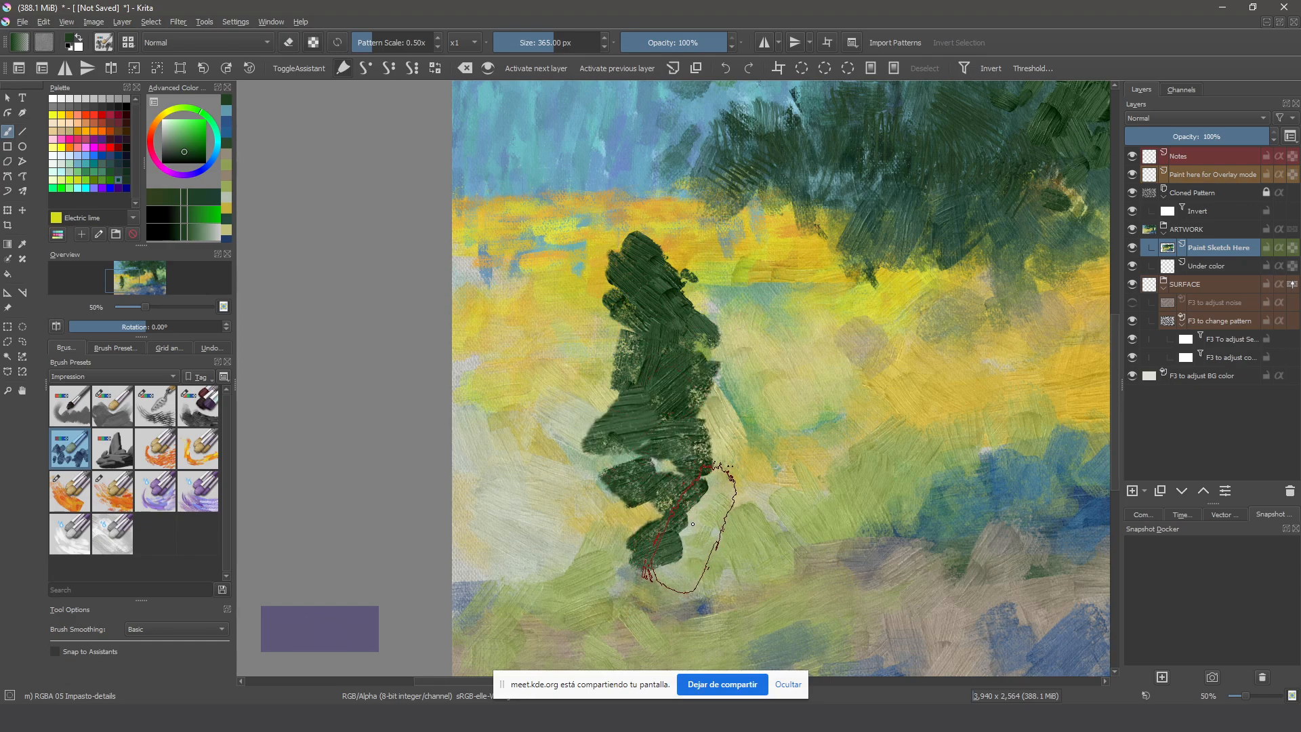
pyautogui.hotkey('ctrl', 'z')
pyautogui.hotkey('ctrl', 'z')
pyautogui.hotkey('ctrl', 'z')
pyautogui.hotkey('ctrl', 'z')
pyautogui.hotkey('ctrl', 'z')
pyautogui.hotkey('ctrl', 'z')
pyautogui.hotkey('ctrl', 'z')
pyautogui.hotkey('ctrl', 'z')
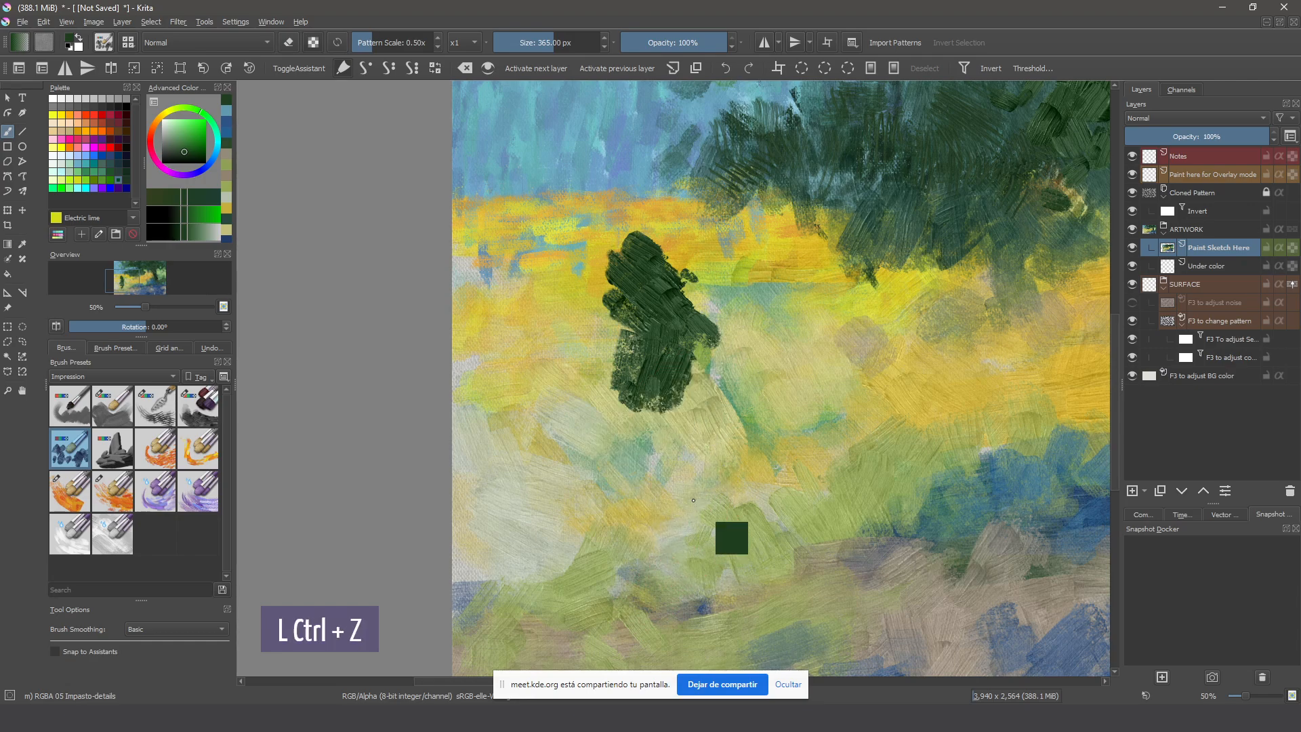
pyautogui.hotkey('ctrl', 'z')
pyautogui.hotkey('ctrl', 'z')
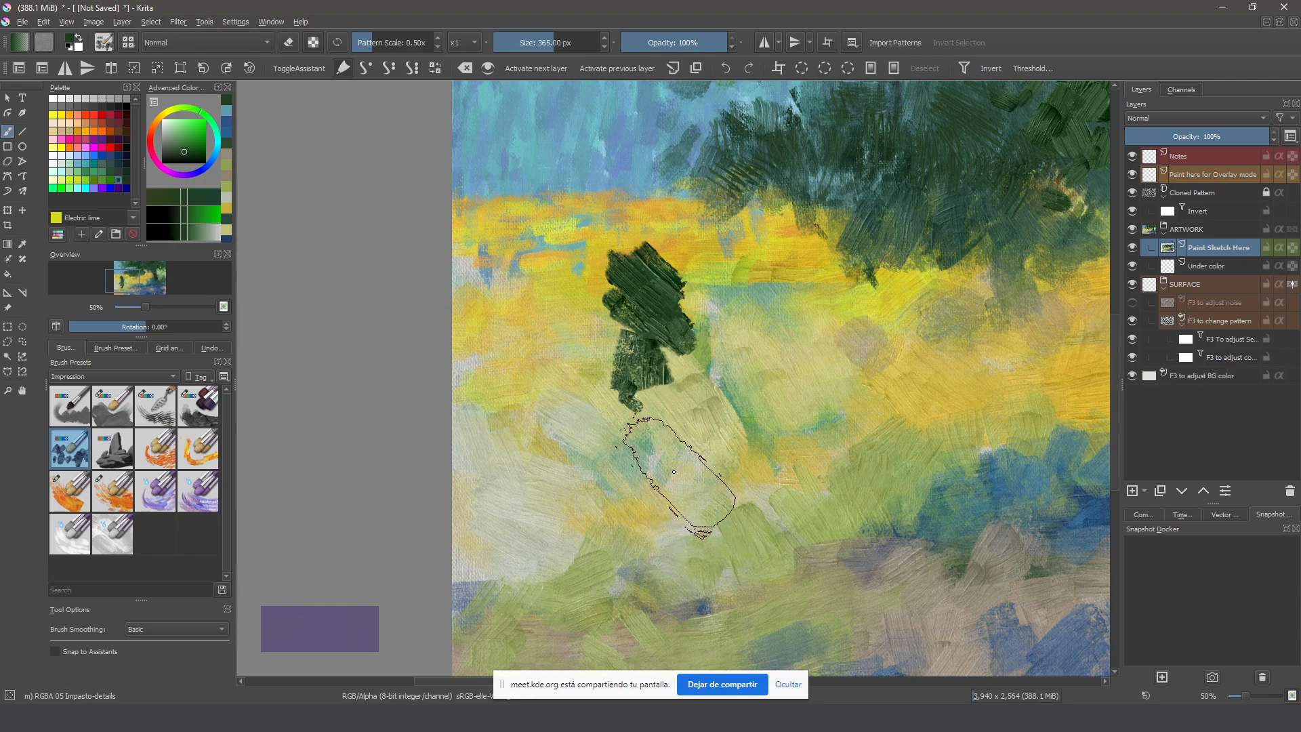
pyautogui.hotkey('ctrl', 'z')
pyautogui.hotkey('ctrl', 'z')
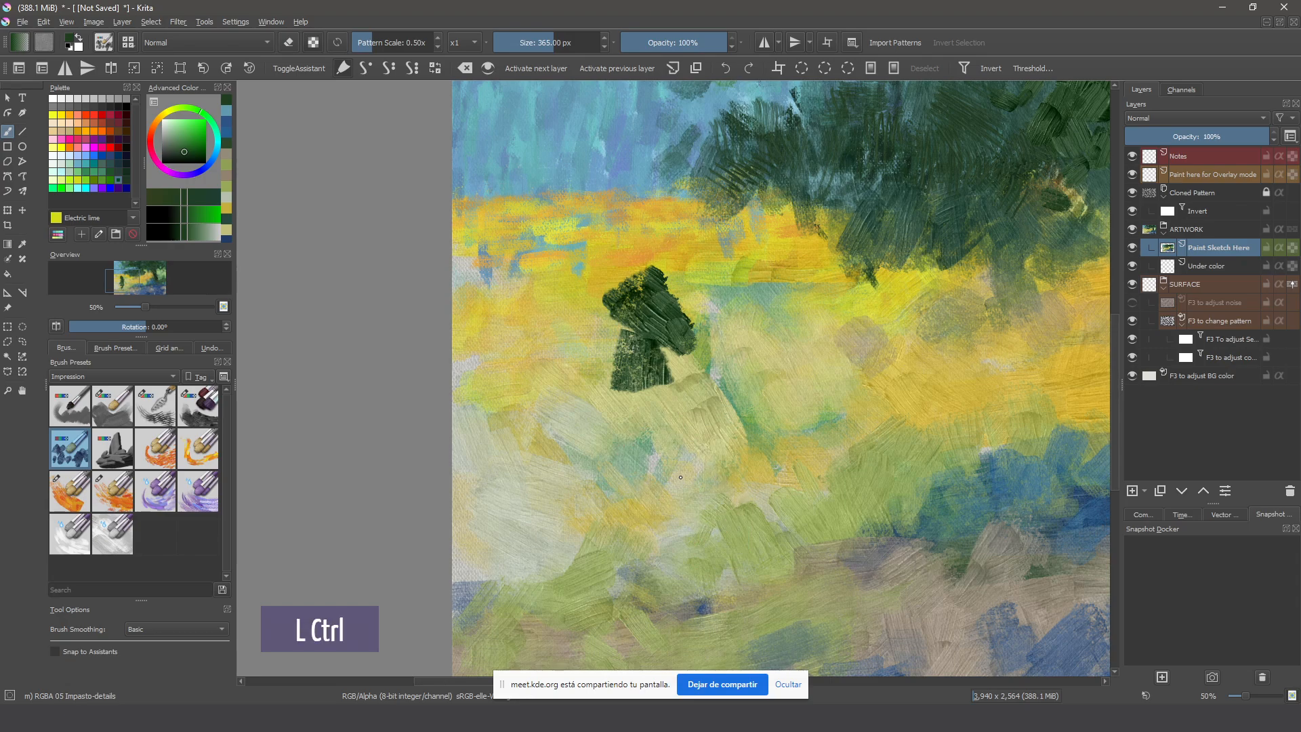
pyautogui.hotkey('ctrl', 'z')
pyautogui.hotkey('ctrl', 'z')
# Dab dark green leaves over the middle foliage and, with the brush at about 197 px, out into the upper left sky
pyautogui.moveTo(668, 465); pyautogui.dragTo(450, 450)
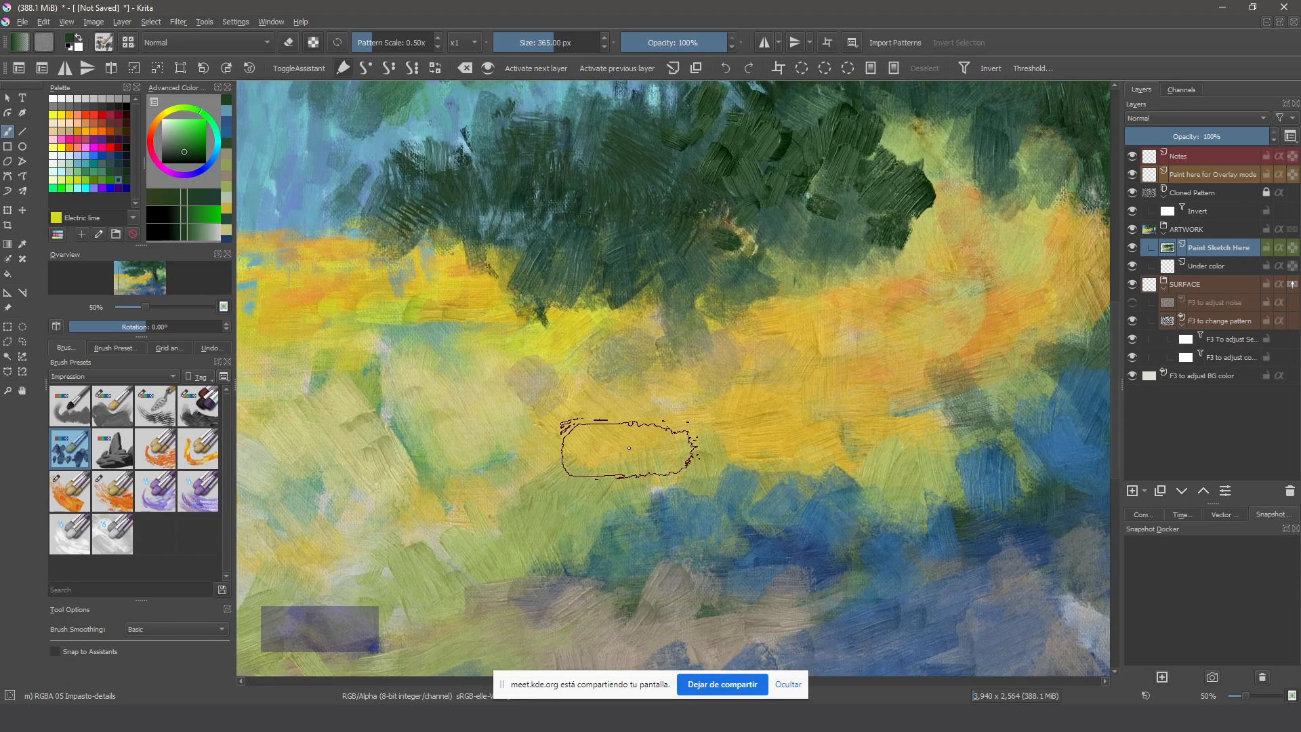
pyautogui.moveTo(662, 447)
pyautogui.mouseDown()
pyautogui.moveTo(685, 436)
pyautogui.moveTo(687, 415)
pyautogui.moveTo(598, 415)
pyautogui.moveTo(657, 287)
pyautogui.mouseUp()
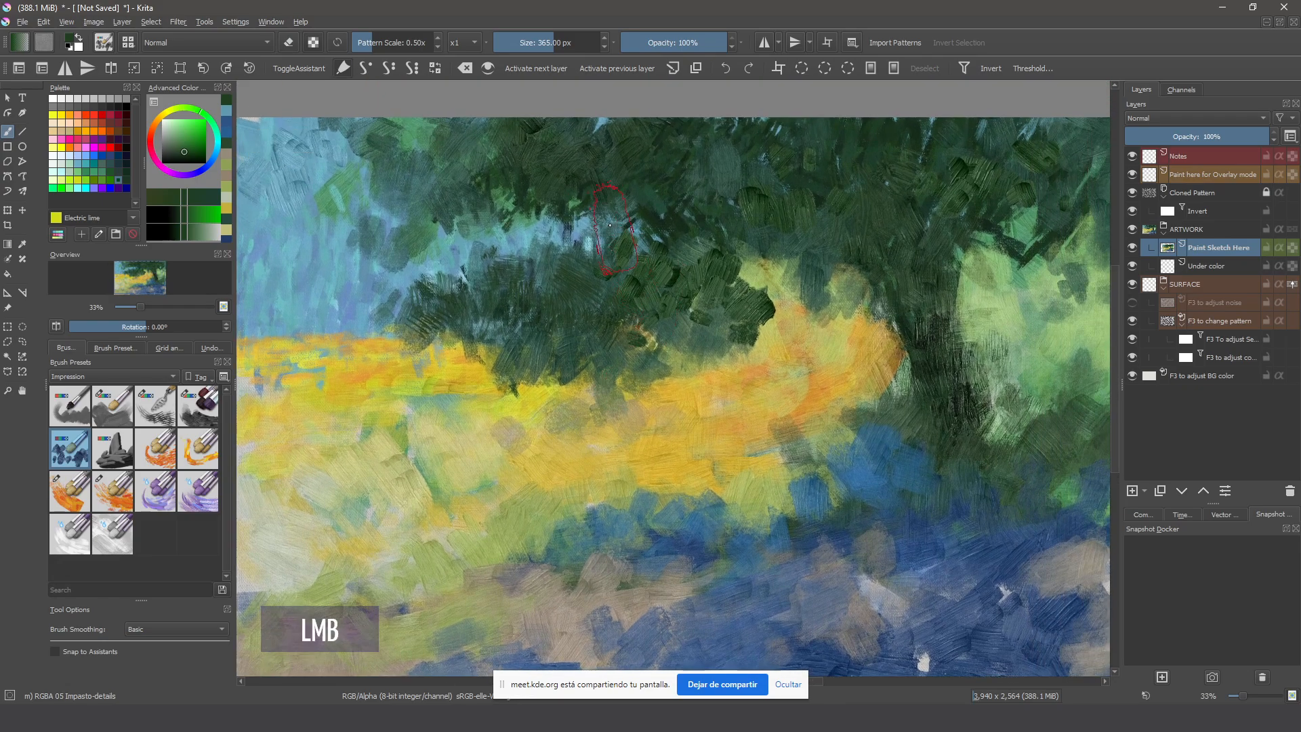
pyautogui.click(461, 271)
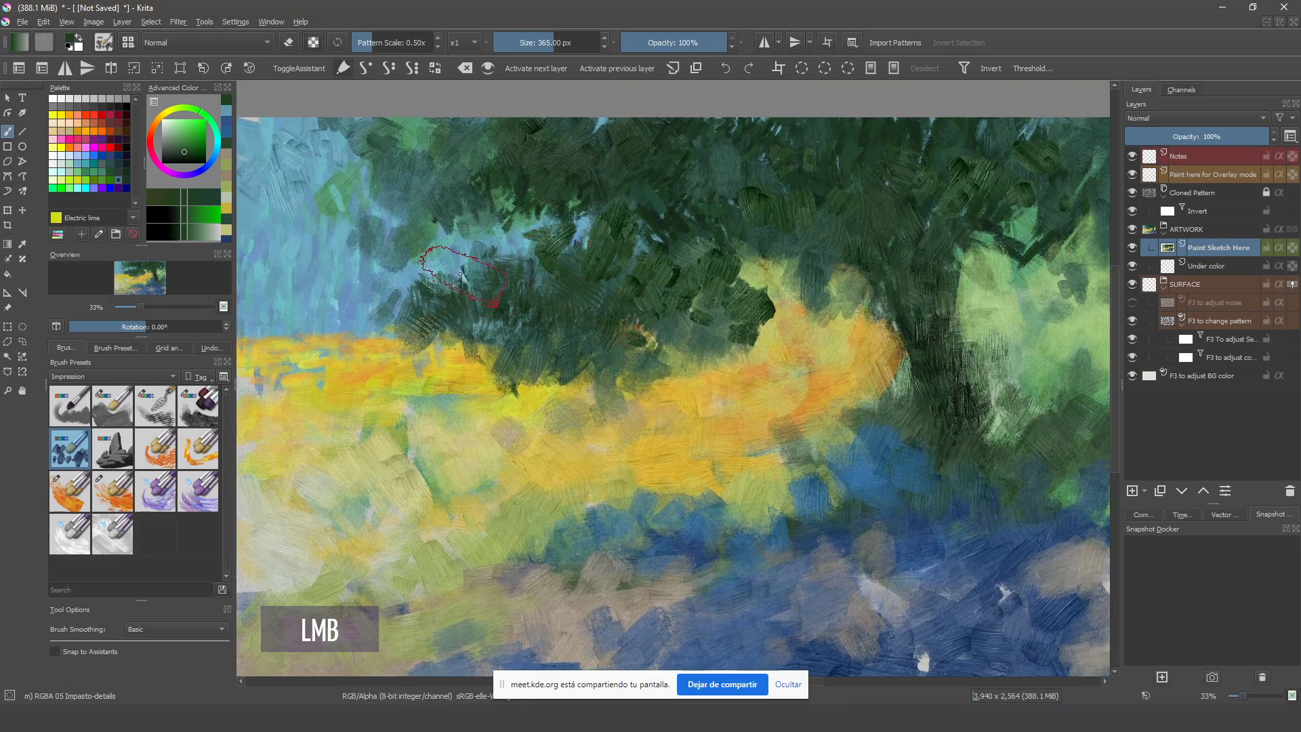
pyautogui.hotkey('ctrl', 'z')
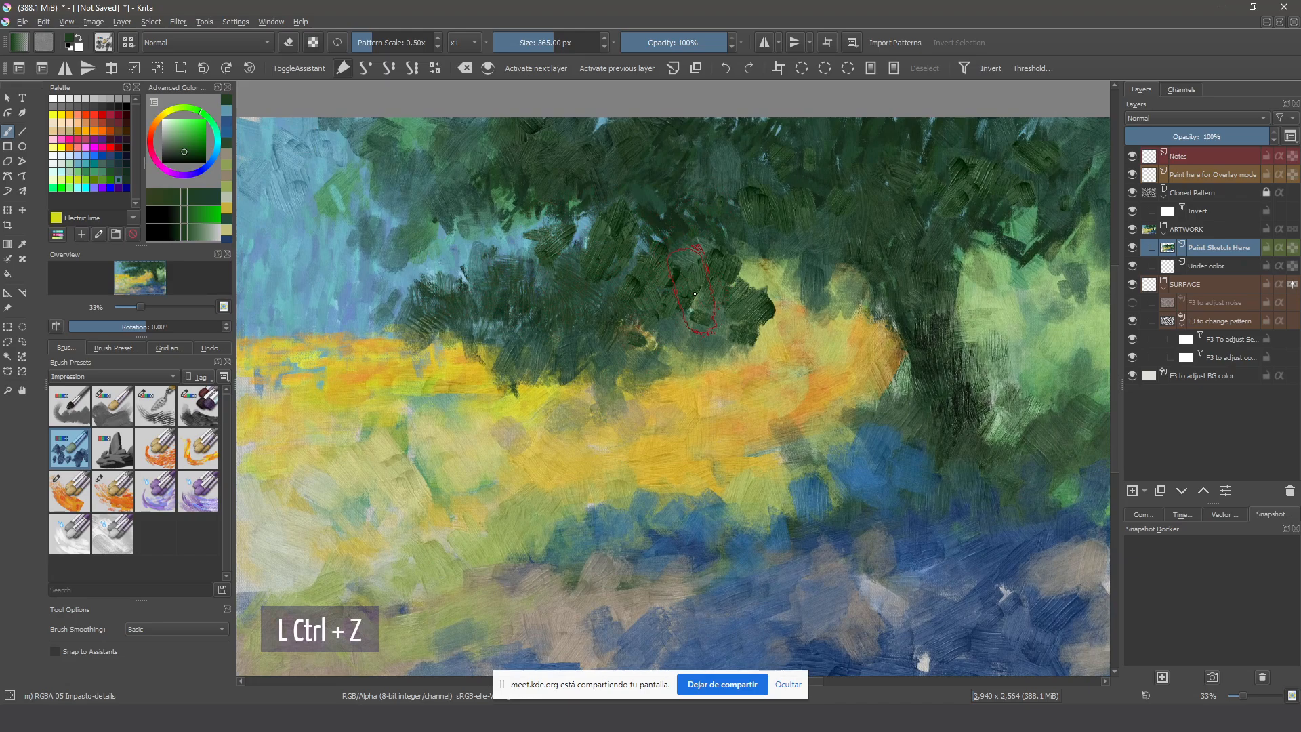
pyautogui.moveTo(406, 208)
pyautogui.mouseDown()
pyautogui.moveTo(370, 178)
pyautogui.moveTo(358, 214)
pyautogui.moveTo(315, 214)
pyautogui.mouseUp()
pyautogui.moveTo(433, 189)
pyautogui.mouseDown()
pyautogui.moveTo(398, 138)
pyautogui.moveTo(361, 146)
pyautogui.moveTo(342, 229)
pyautogui.moveTo(321, 161)
pyautogui.moveTo(273, 166)
pyautogui.mouseUp()
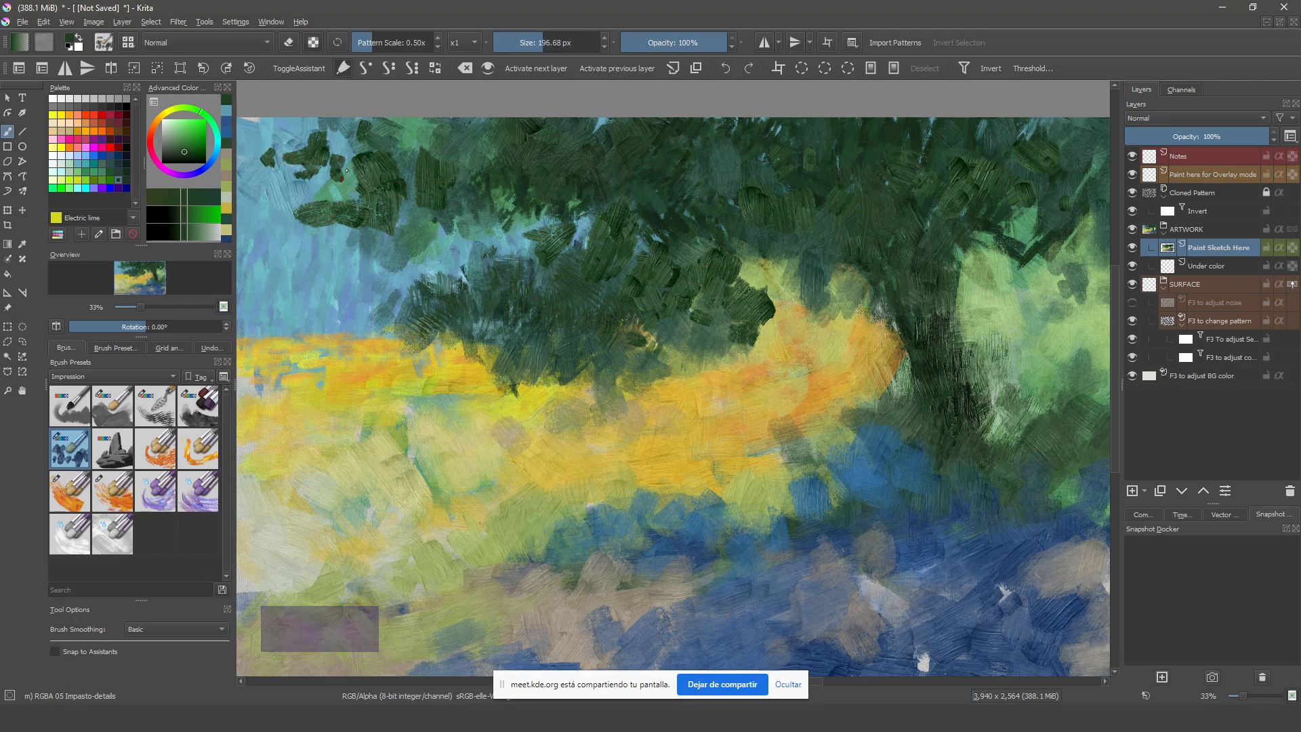
# Enable the Tilt elevation sensor for the Size option of the Impasto-details brush
pyautogui.moveTo(378, 421)
pyautogui.mouseDown()
pyautogui.moveTo(378, 451)
pyautogui.moveTo(434, 450)
pyautogui.moveTo(393, 515)
pyautogui.mouseUp()
pyautogui.hotkey('ctrl', 'z')
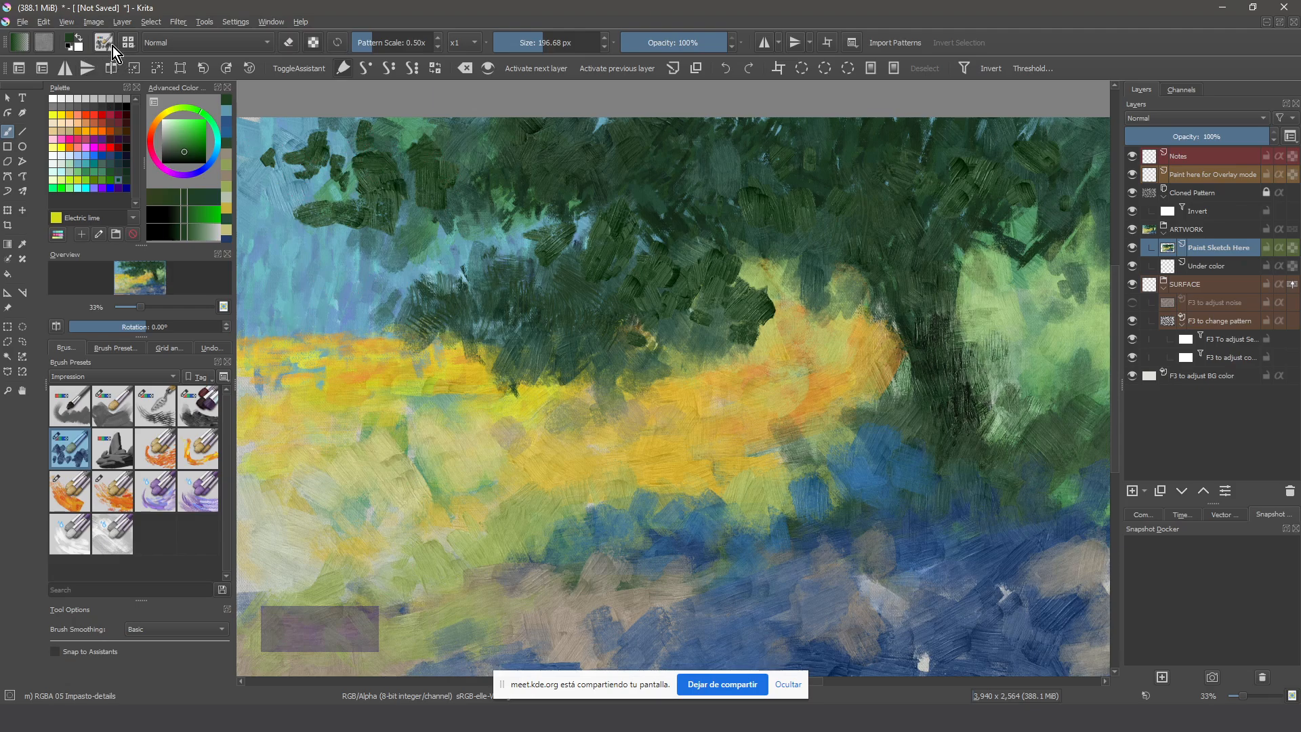
pyautogui.click(104, 43)
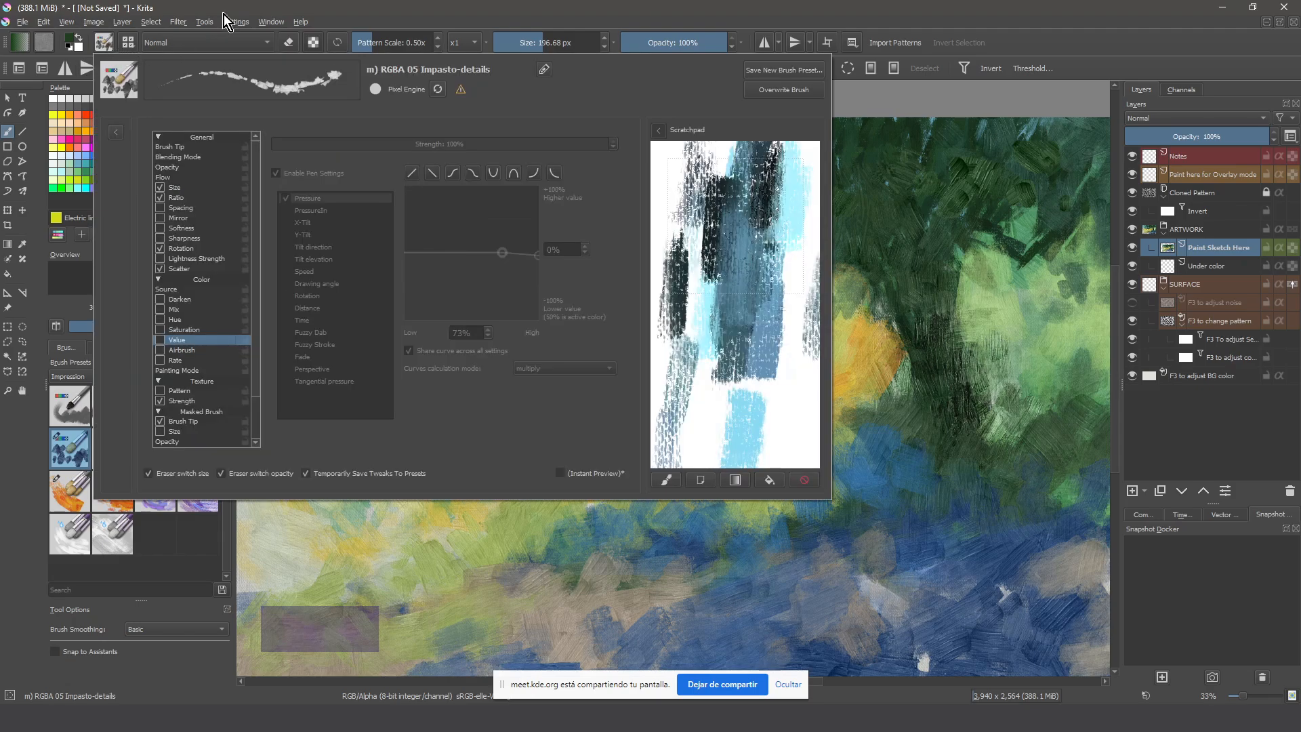
pyautogui.click(186, 189)
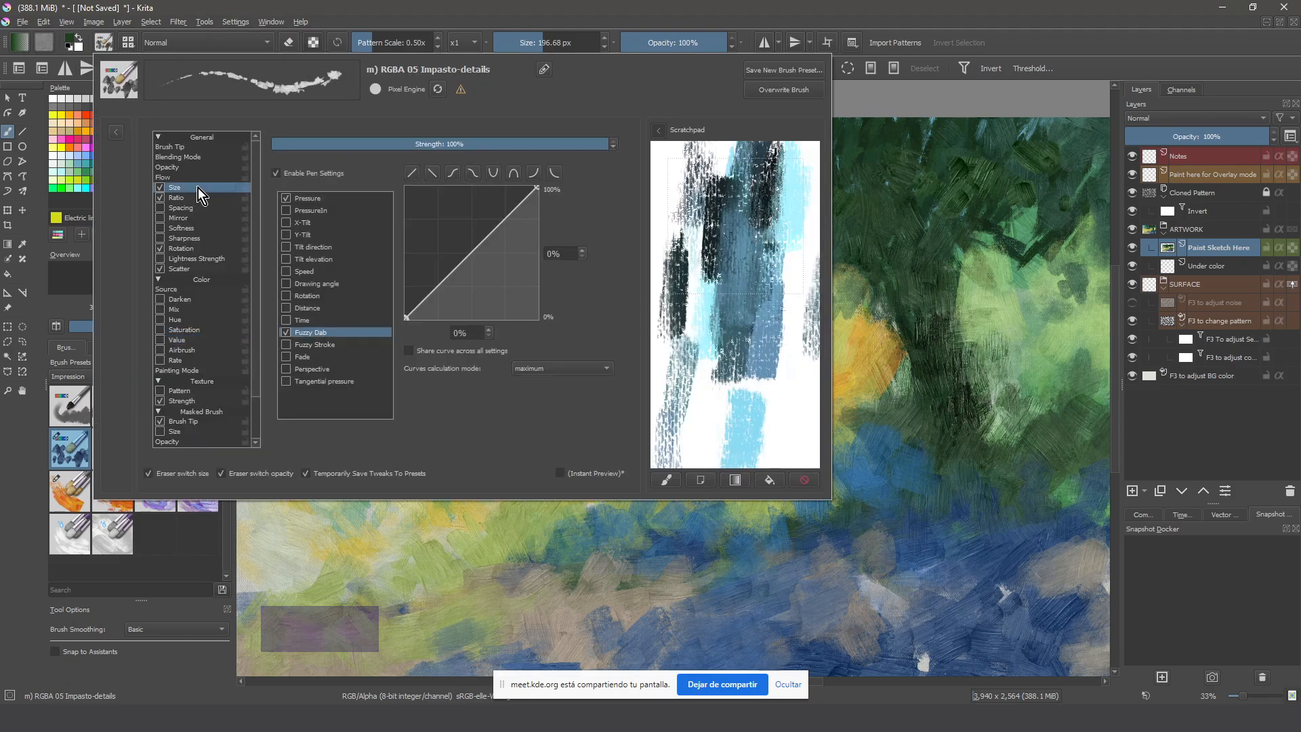
pyautogui.click(286, 260)
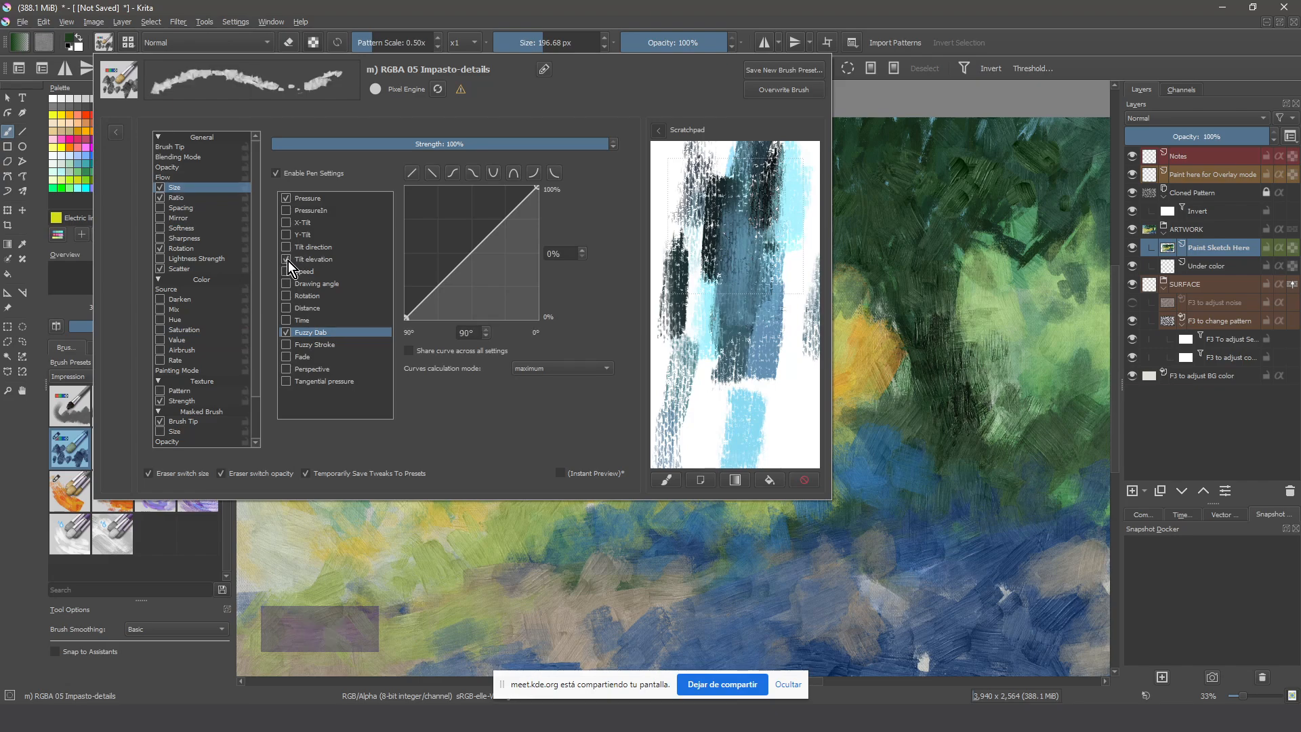
# Test the adjusted brush with a few dark green dabs on the field and undo them
pyautogui.click(464, 522)
pyautogui.moveTo(465, 523)
pyautogui.mouseDown()
pyautogui.moveTo(452, 489)
pyautogui.moveTo(520, 465)
pyautogui.moveTo(557, 469)
pyautogui.moveTo(515, 495)
pyautogui.mouseUp()
pyautogui.hotkey('ctrl', 'z')
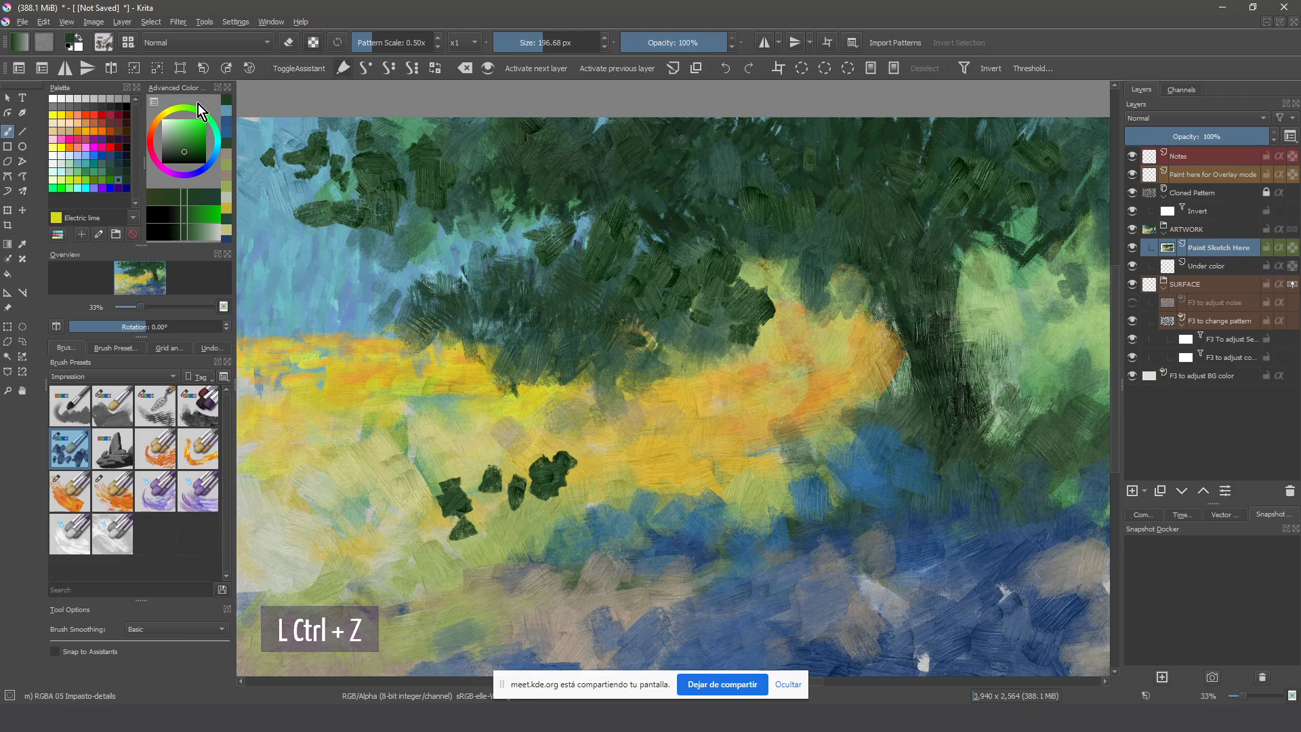
pyautogui.hotkey('ctrl', 'z')
pyautogui.hotkey('ctrl', 'z')
pyautogui.hotkey('ctrl', 'z')
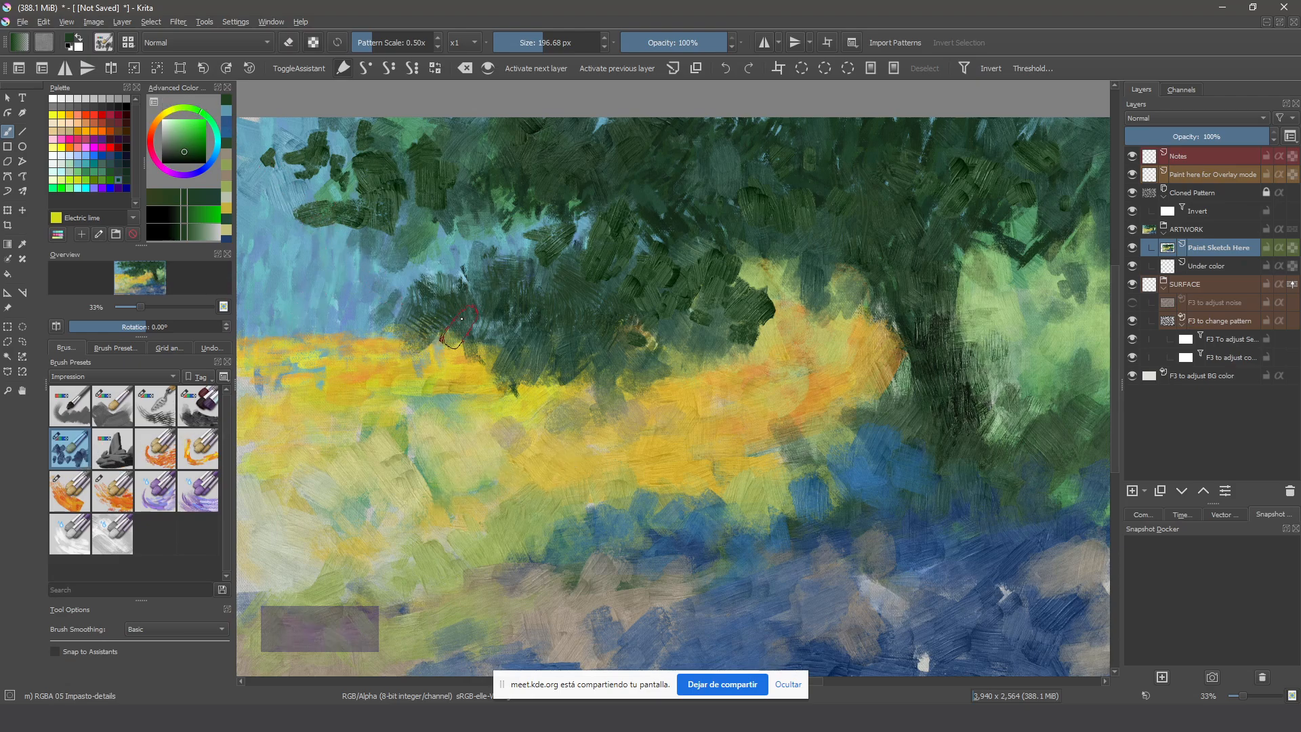
# Pick a lighter green and dab it over the dark foliage next to the sky
pyautogui.scroll(1, 461, 319)
pyautogui.moveTo(459, 415); pyautogui.dragTo(639, 415)
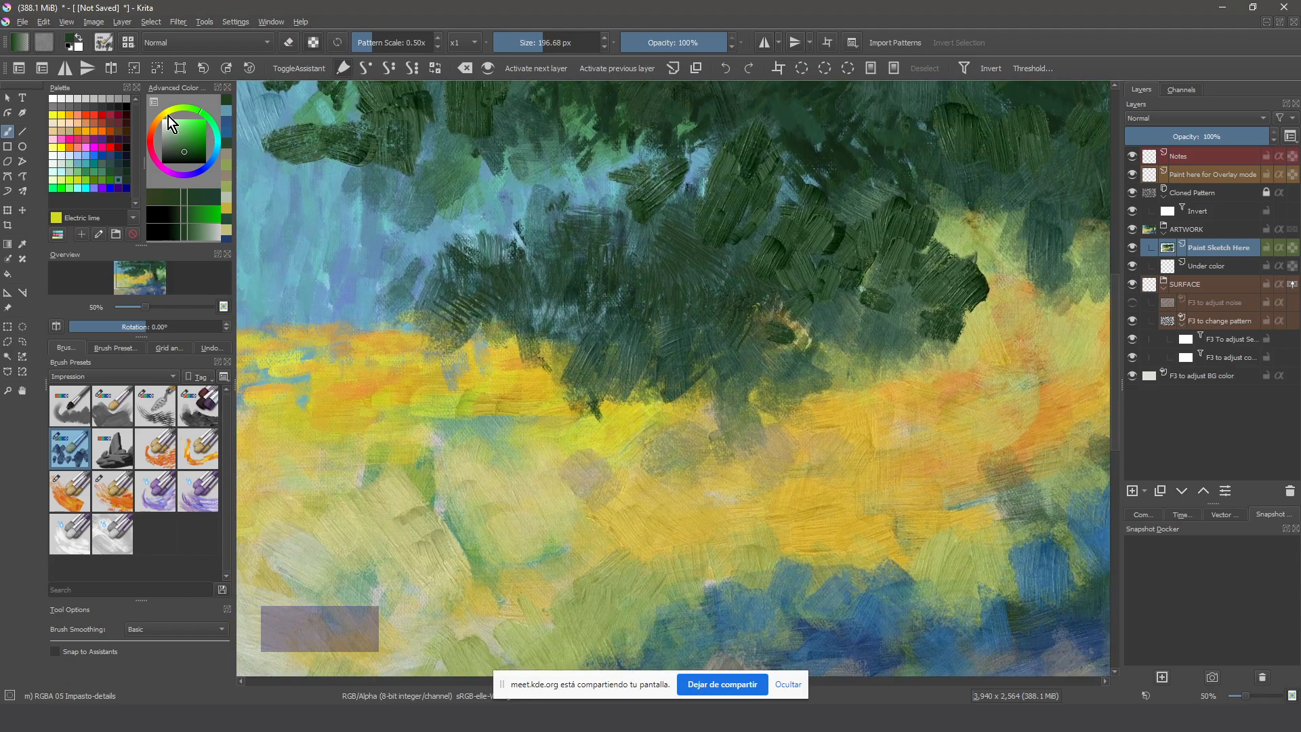
pyautogui.moveTo(168, 116)
pyautogui.mouseDown()
pyautogui.moveTo(189, 157)
pyautogui.moveTo(182, 144)
pyautogui.mouseUp()
pyautogui.moveTo(651, 207); pyautogui.dragTo(613, 237)
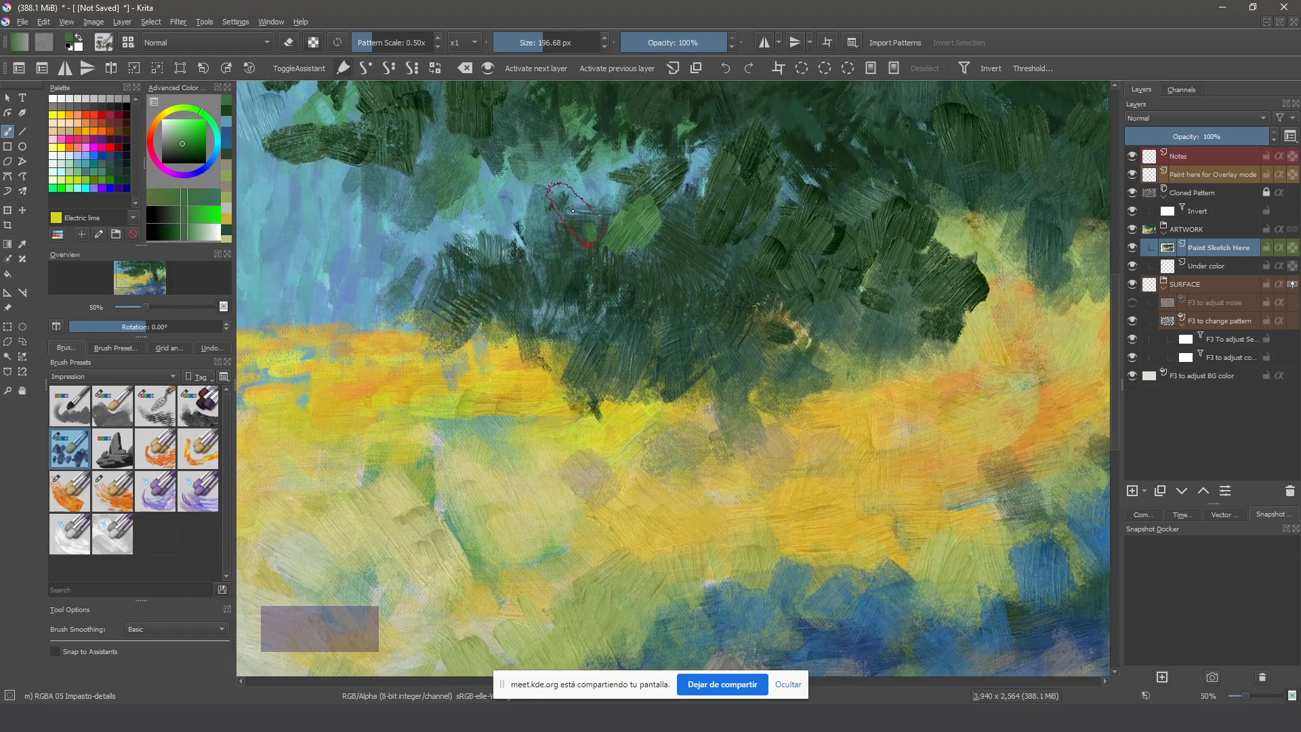
# Change the masked brush tip from DA_Triangle grain to DA_Oil stamp 01, trying strokes on the scratchpad
pyautogui.click(110, 45)
pyautogui.scroll(-2, 186, 375)
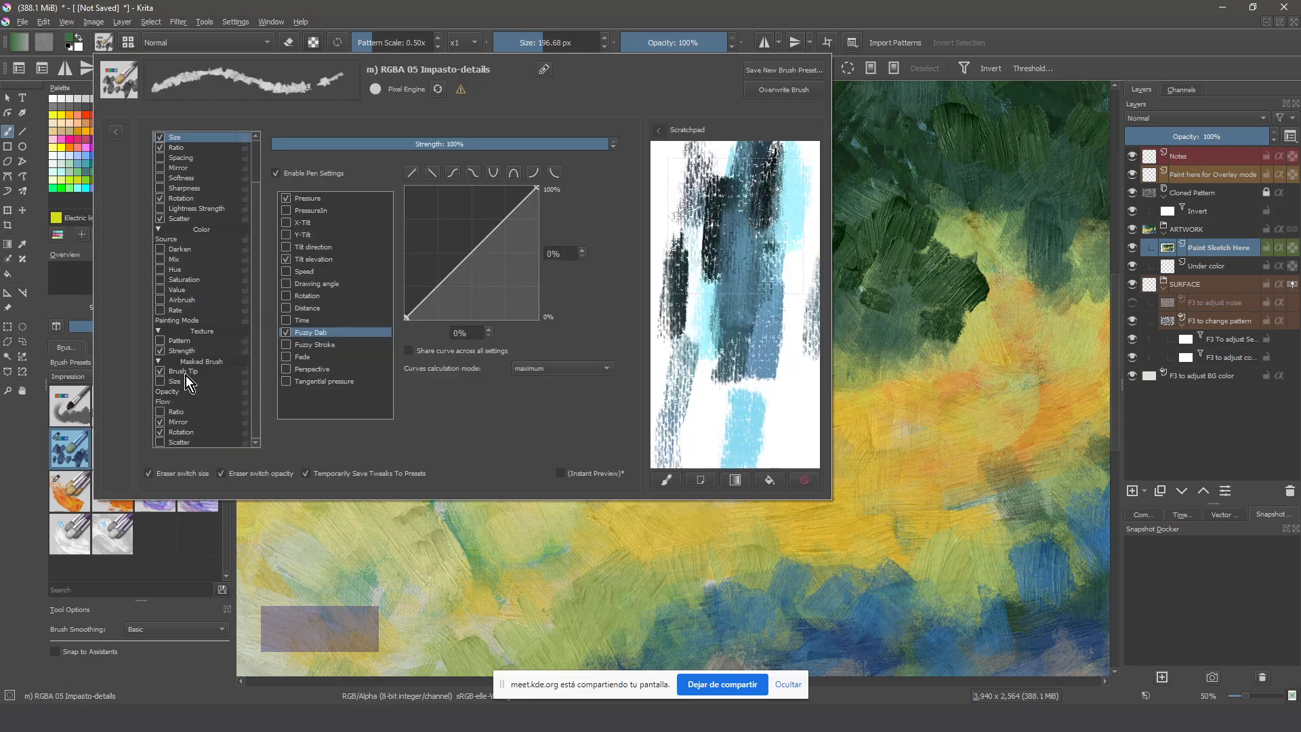
pyautogui.click(193, 372)
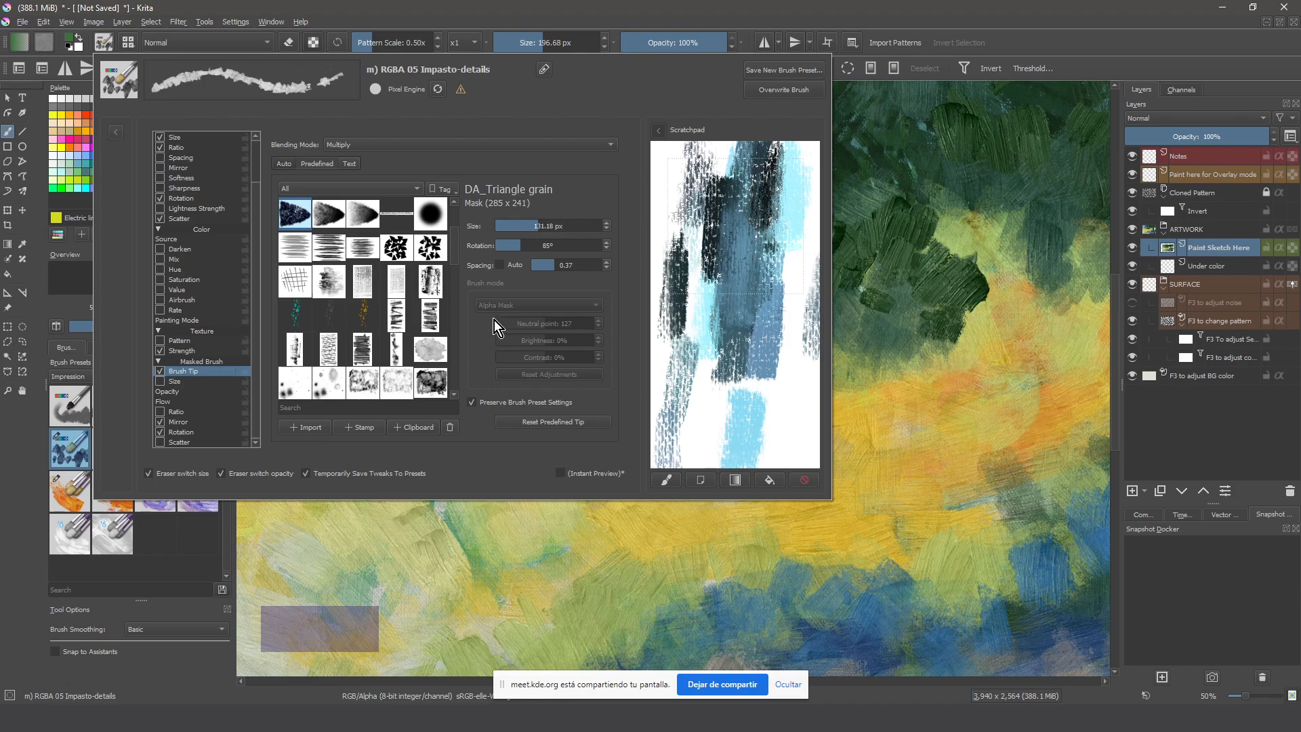
pyautogui.moveTo(683, 290); pyautogui.dragTo(711, 312)
pyautogui.moveTo(751, 364); pyautogui.dragTo(706, 409)
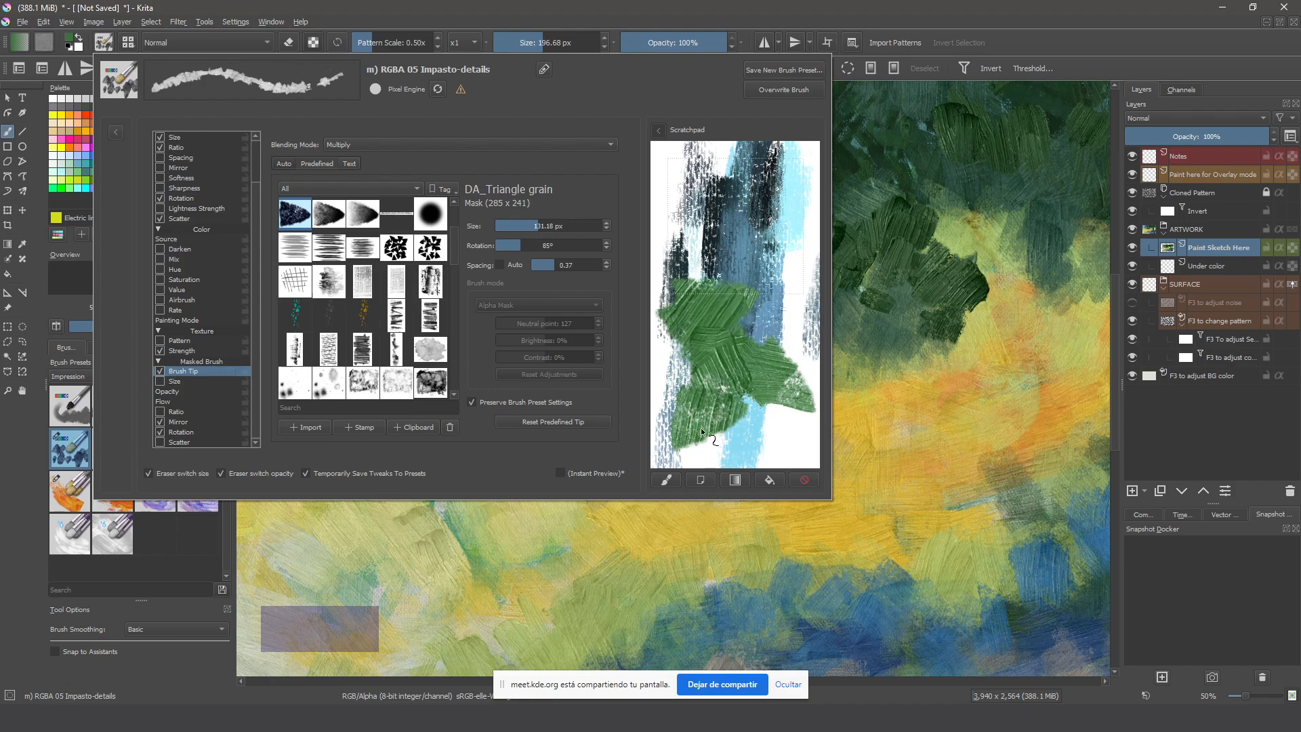
pyautogui.click(438, 288)
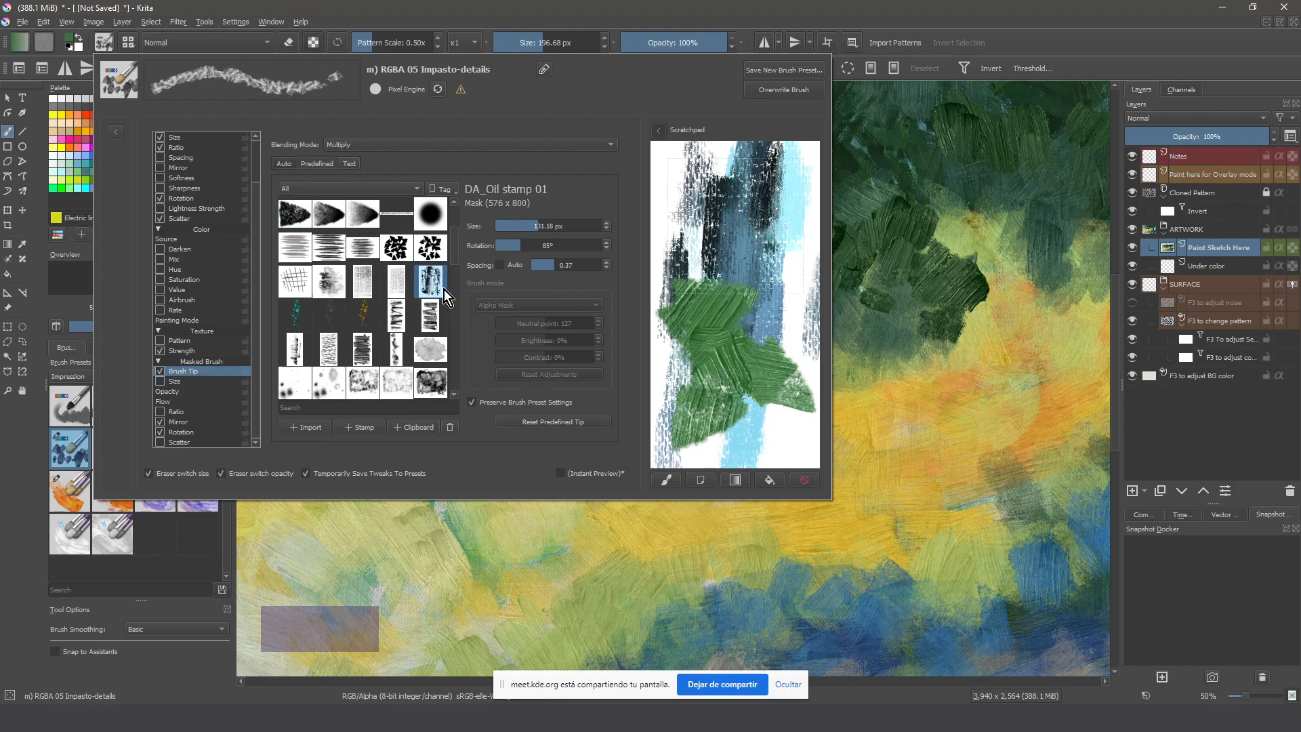
pyautogui.moveTo(729, 197)
pyautogui.mouseDown()
pyautogui.moveTo(704, 227)
pyautogui.moveTo(740, 306)
pyautogui.moveTo(781, 329)
pyautogui.moveTo(796, 211)
pyautogui.moveTo(718, 176)
pyautogui.mouseUp()
pyautogui.click(847, 421)
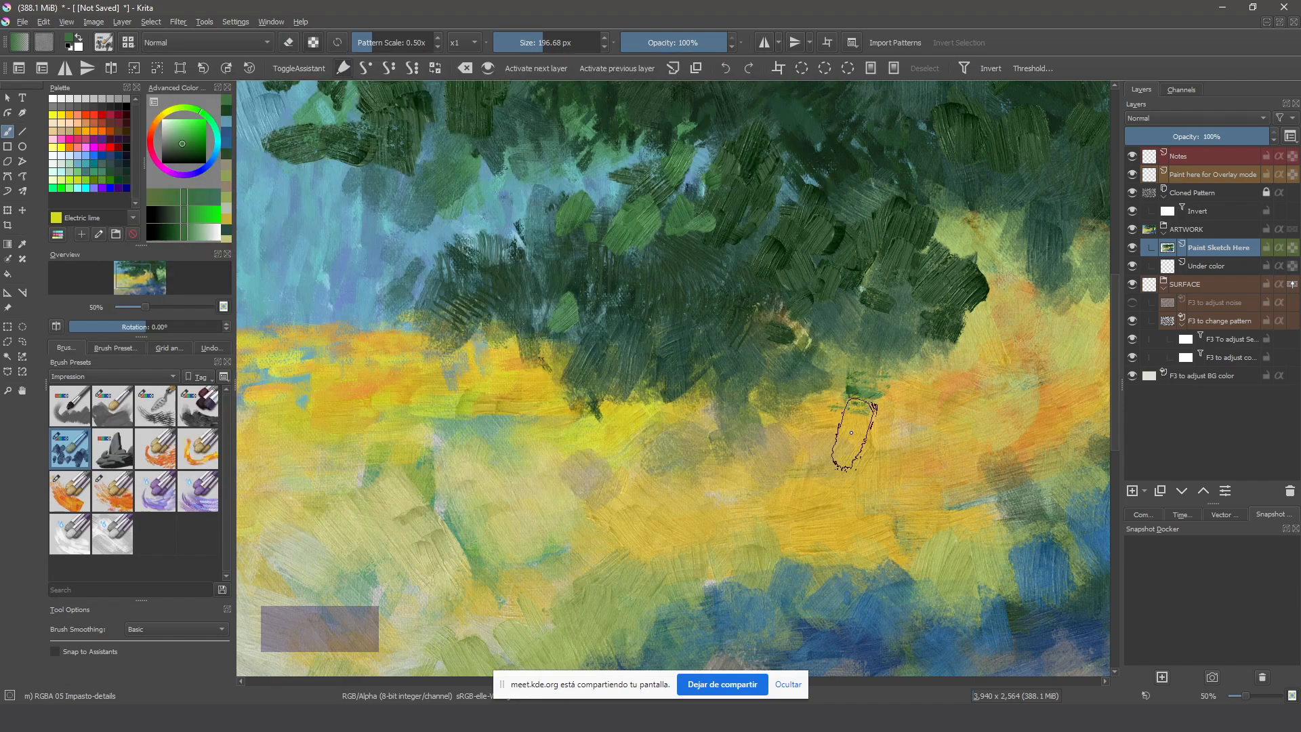
# Paint broken medium green strokes along the foliage's lower edge and around its left end over the yellow field
pyautogui.moveTo(847, 420)
pyautogui.mouseDown()
pyautogui.moveTo(761, 442)
pyautogui.moveTo(840, 345)
pyautogui.moveTo(745, 393)
pyautogui.mouseUp()
pyautogui.moveTo(766, 339)
pyautogui.mouseDown()
pyautogui.moveTo(854, 318)
pyautogui.moveTo(814, 291)
pyautogui.mouseUp()
pyautogui.moveTo(745, 372)
pyautogui.mouseDown()
pyautogui.moveTo(786, 342)
pyautogui.moveTo(745, 389)
pyautogui.moveTo(714, 386)
pyautogui.moveTo(717, 354)
pyautogui.moveTo(705, 373)
pyautogui.moveTo(662, 375)
pyautogui.moveTo(734, 406)
pyautogui.mouseUp()
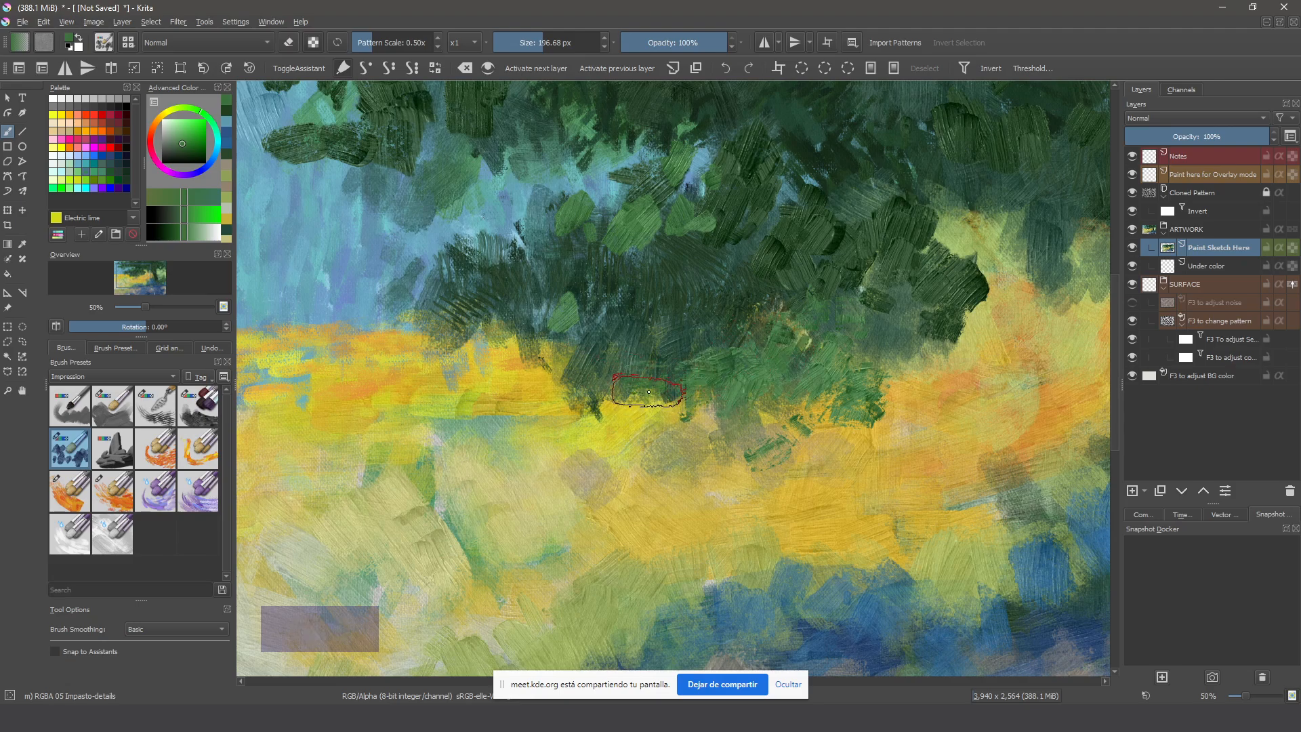
pyautogui.moveTo(636, 408)
pyautogui.mouseDown()
pyautogui.moveTo(597, 361)
pyautogui.moveTo(550, 364)
pyautogui.moveTo(572, 314)
pyautogui.moveTo(500, 297)
pyautogui.moveTo(630, 324)
pyautogui.moveTo(592, 308)
pyautogui.moveTo(498, 304)
pyautogui.moveTo(434, 366)
pyautogui.mouseUp()
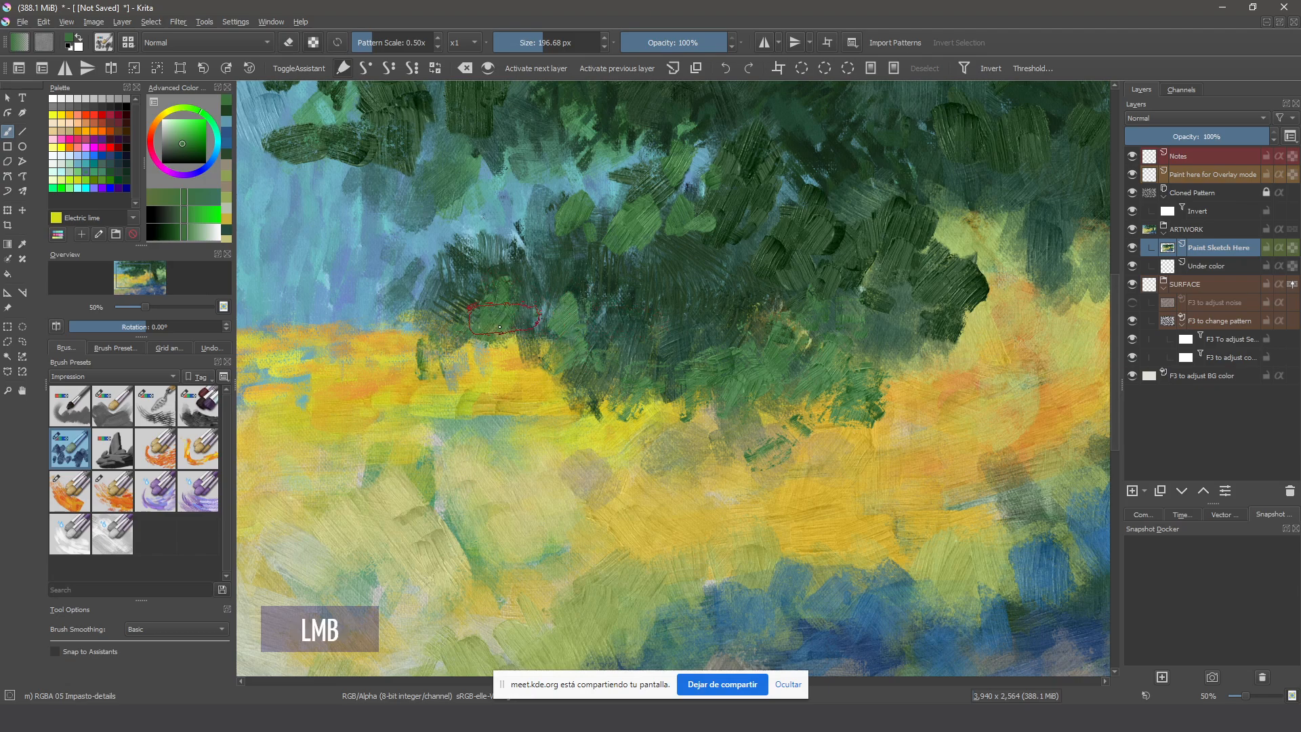
pyautogui.moveTo(475, 318); pyautogui.dragTo(528, 386)
pyautogui.moveTo(536, 339); pyautogui.dragTo(548, 400)
pyautogui.moveTo(501, 325)
pyautogui.mouseDown()
pyautogui.moveTo(467, 416)
pyautogui.moveTo(376, 288)
pyautogui.mouseUp()
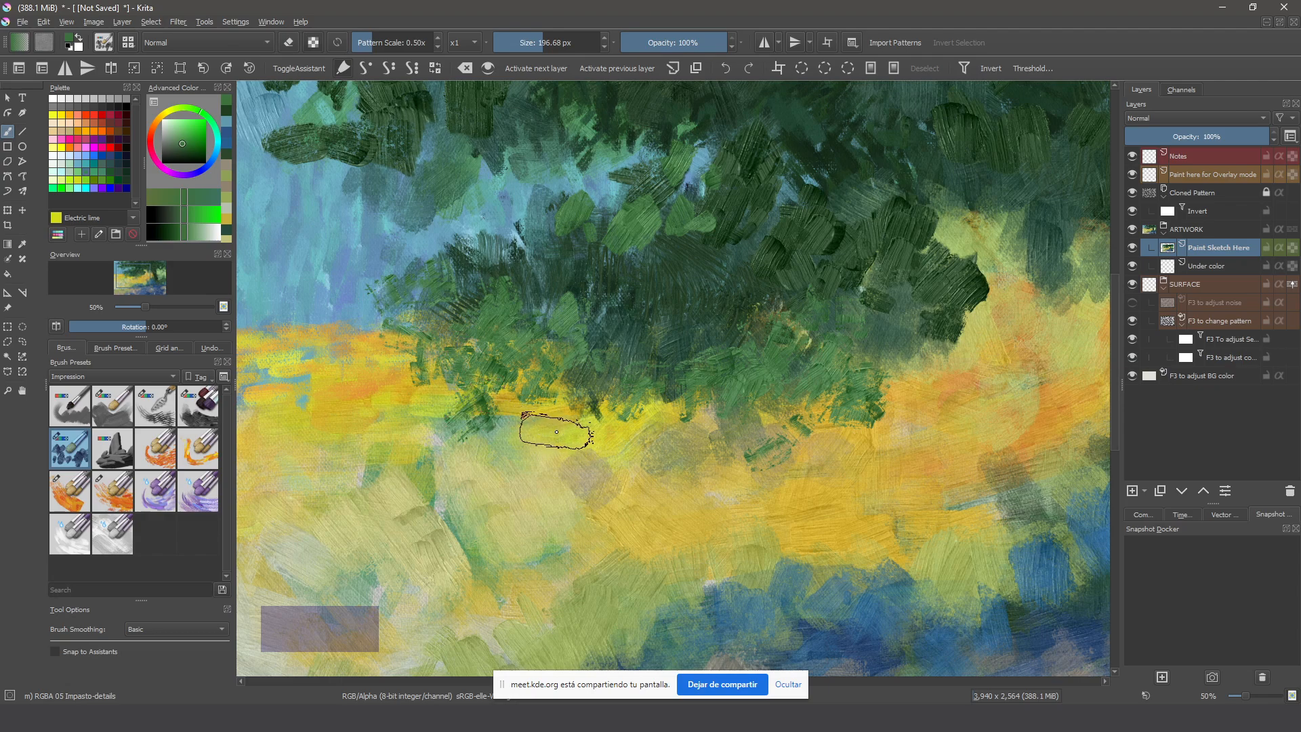
# Dab medium green leaf strokes over the upper left part of the tree's crown beside the sky
pyautogui.press('space')
pyautogui.moveTo(644, 473)
pyautogui.mouseDown()
pyautogui.moveTo(722, 494)
pyautogui.moveTo(683, 500)
pyautogui.moveTo(695, 539)
pyautogui.mouseUp()
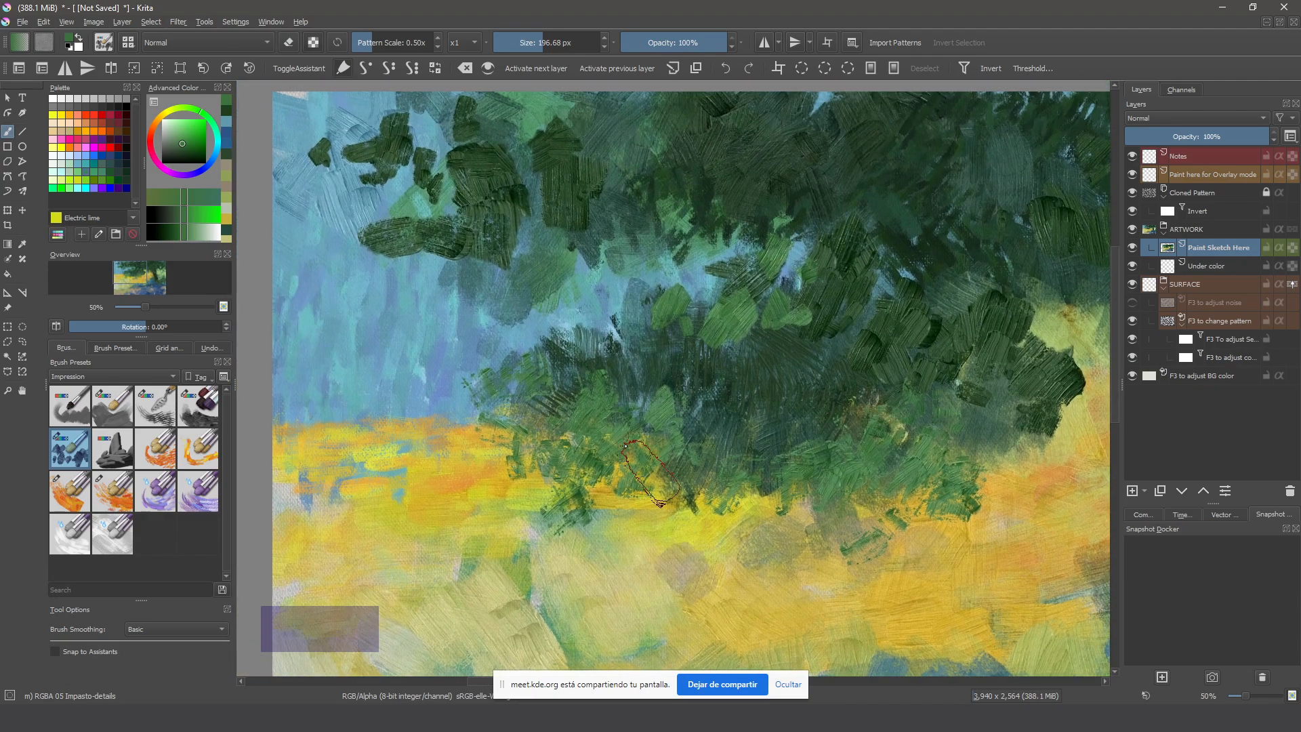
pyautogui.moveTo(508, 250)
pyautogui.mouseDown()
pyautogui.moveTo(537, 239)
pyautogui.moveTo(488, 291)
pyautogui.mouseUp()
pyautogui.moveTo(502, 183)
pyautogui.mouseDown()
pyautogui.moveTo(550, 196)
pyautogui.moveTo(529, 156)
pyautogui.mouseUp()
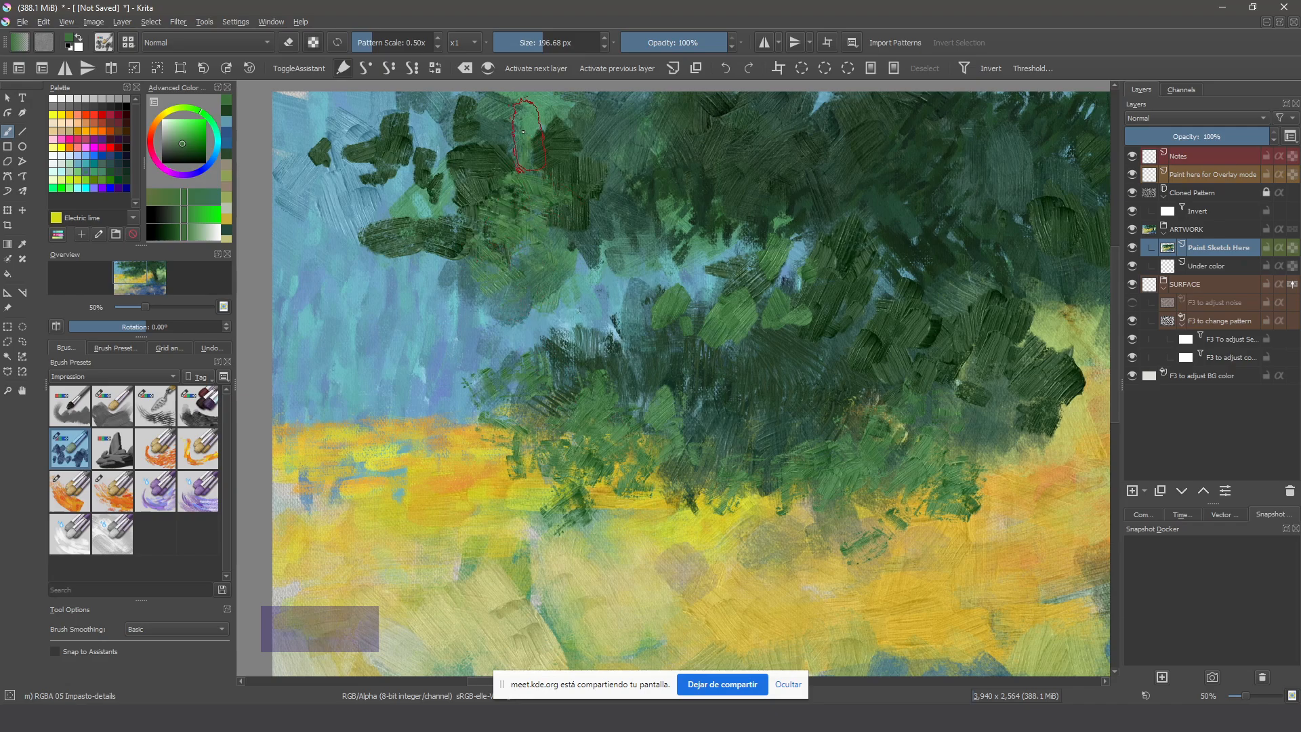
pyautogui.moveTo(613, 204)
pyautogui.mouseDown()
pyautogui.moveTo(646, 197)
pyautogui.moveTo(627, 173)
pyautogui.mouseUp()
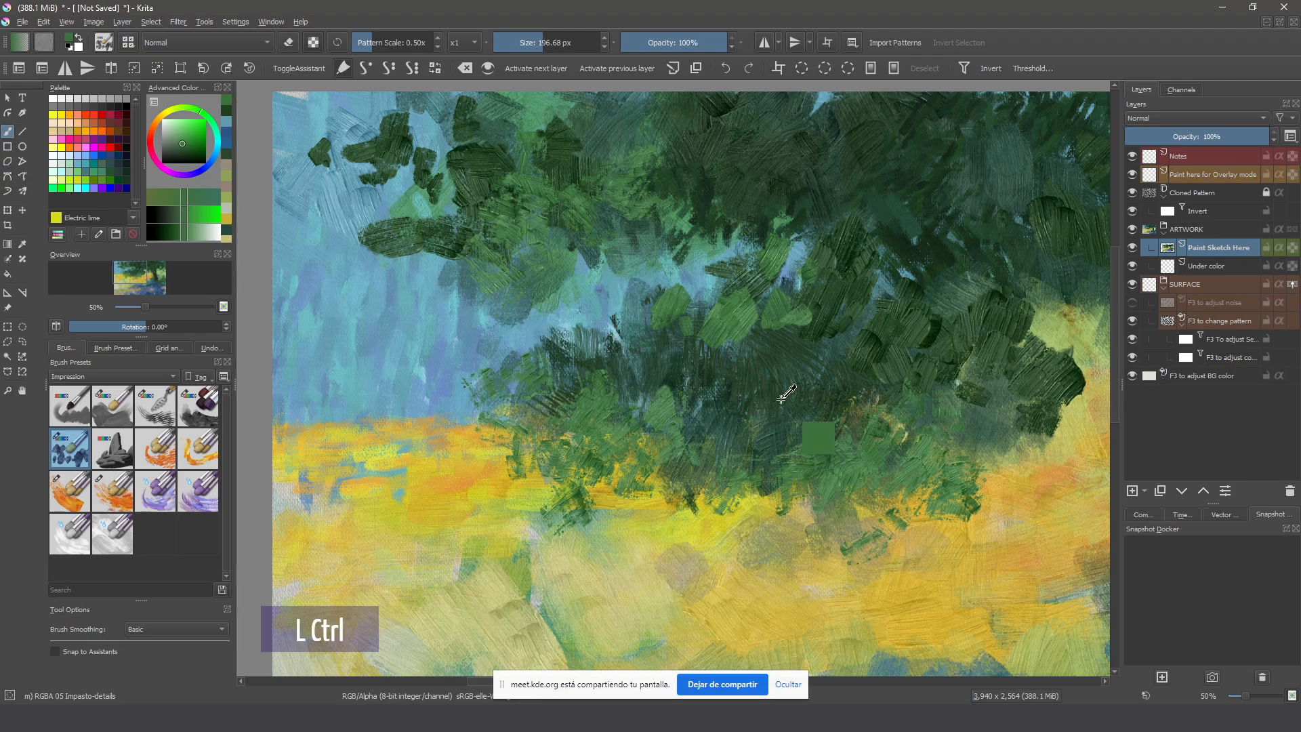
# Pick a darker green and paint over the light leaf patches in the middle foliage mass
pyautogui.keyDown('ctrl'); pyautogui.click(742, 353); pyautogui.keyUp('ctrl')
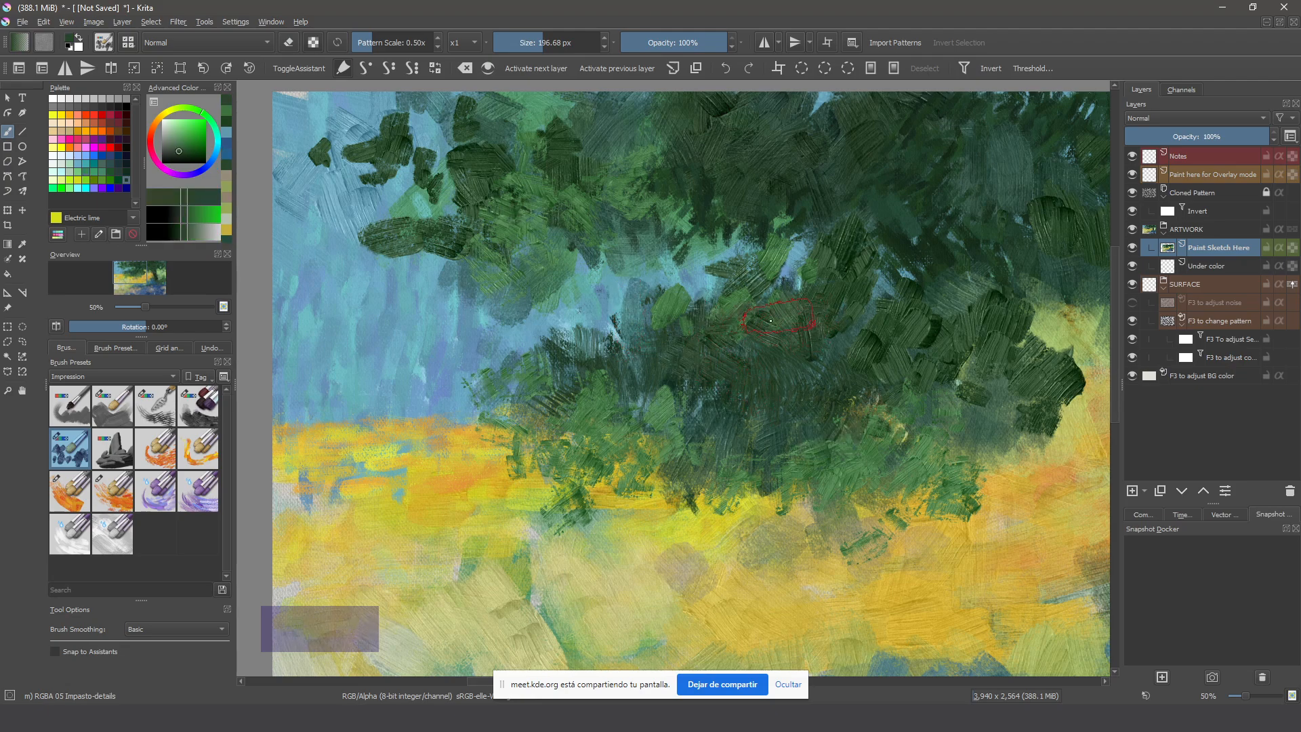
pyautogui.moveTo(678, 311); pyautogui.dragTo(563, 332)
pyautogui.moveTo(630, 308); pyautogui.dragTo(691, 271)
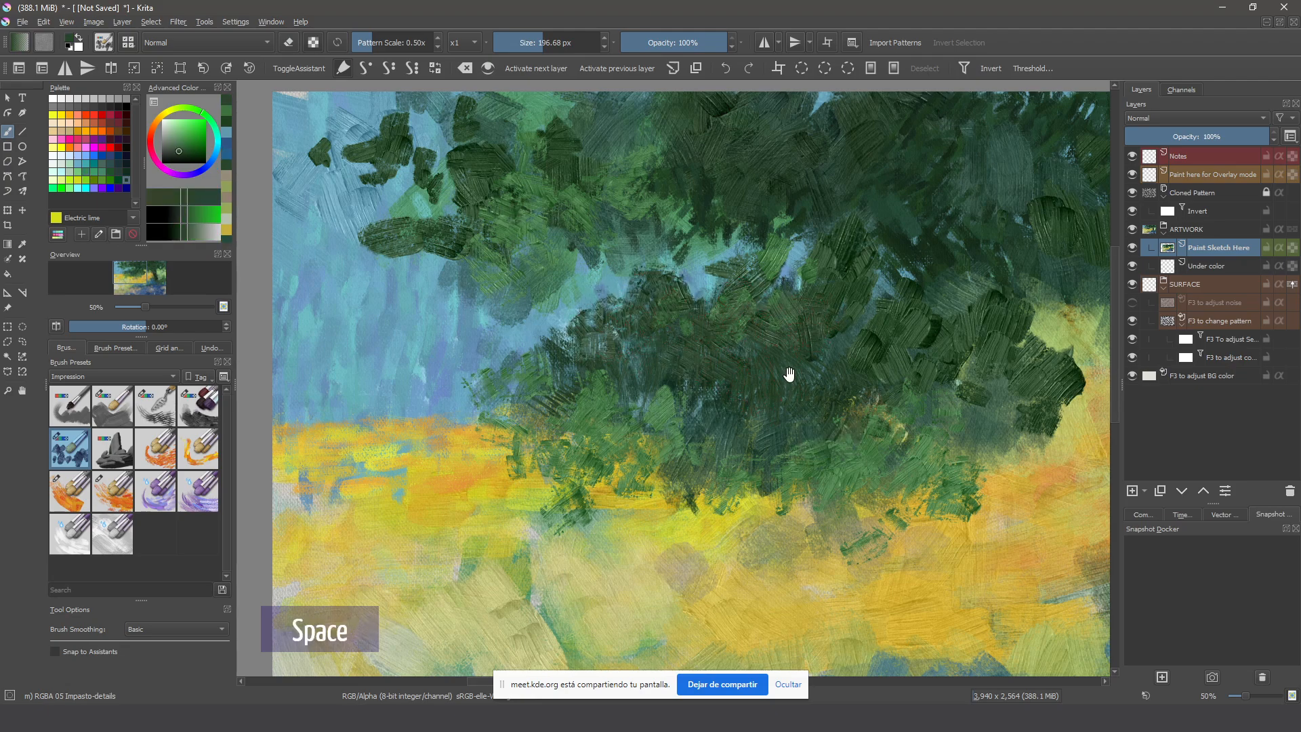
# Pick a light sky blue and paint a sky gap between the foliage masses, undoing the excess strokes
pyautogui.moveTo(786, 375)
pyautogui.mouseDown()
pyautogui.moveTo(676, 364)
pyautogui.moveTo(616, 336)
pyautogui.moveTo(600, 300)
pyautogui.moveTo(635, 284)
pyautogui.moveTo(674, 294)
pyautogui.moveTo(665, 232)
pyautogui.mouseUp()
pyautogui.keyDown('ctrl'); pyautogui.click(603, 298); pyautogui.keyUp('ctrl')
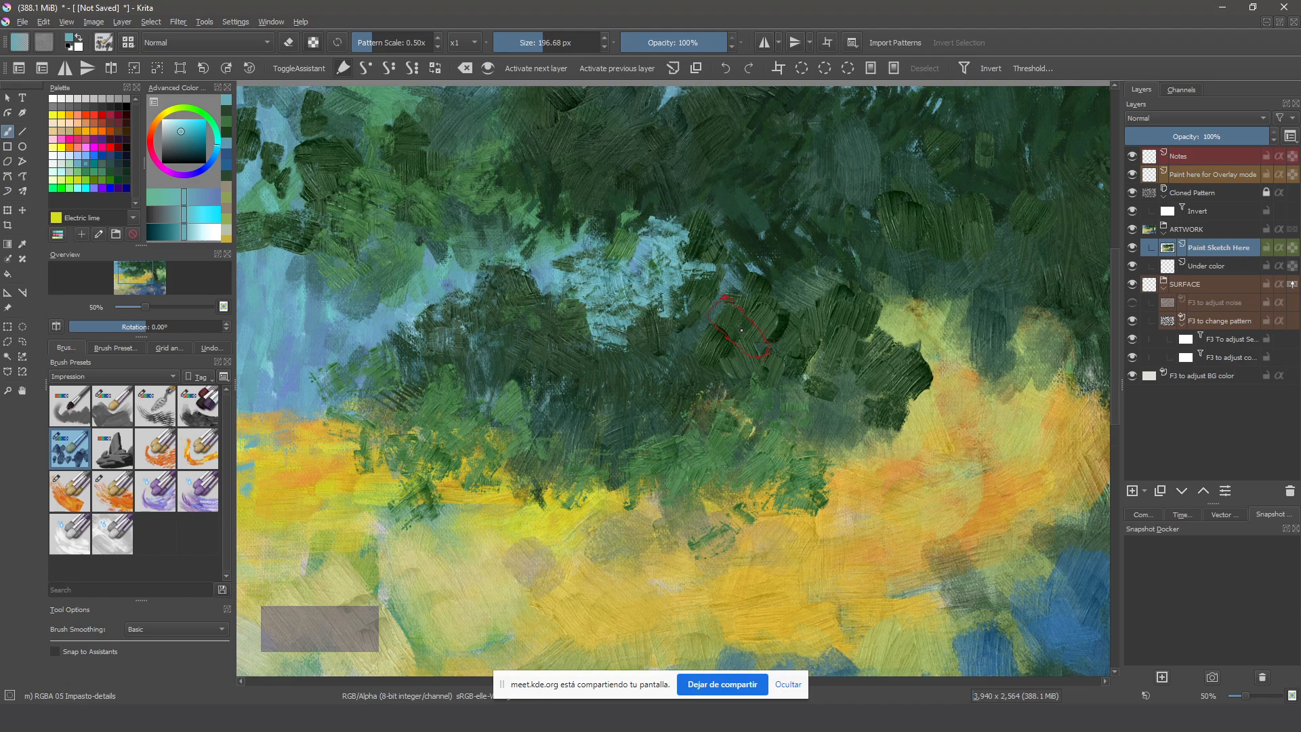
pyautogui.moveTo(687, 297)
pyautogui.mouseDown()
pyautogui.moveTo(644, 263)
pyautogui.moveTo(653, 240)
pyautogui.moveTo(703, 256)
pyautogui.mouseUp()
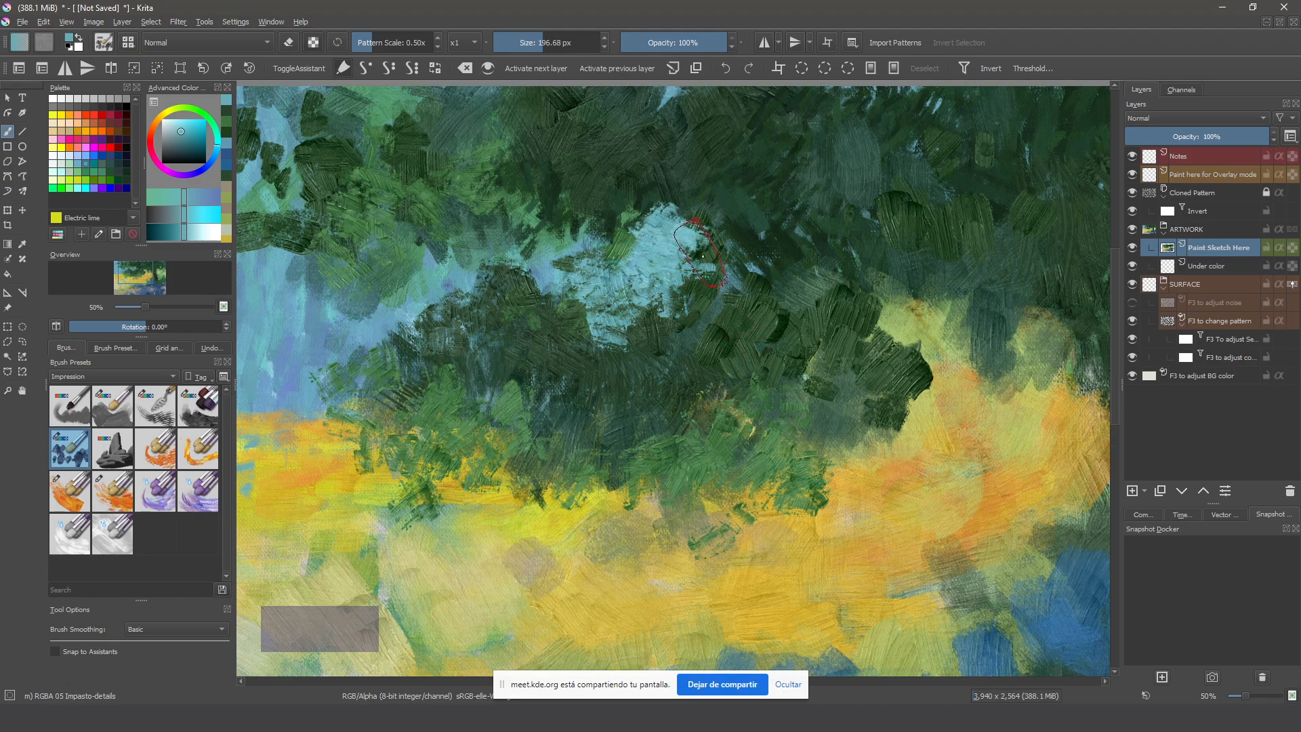
pyautogui.hotkey('ctrl', 'z')
pyautogui.hotkey('ctrl', 'z')
pyautogui.hotkey('ctrl', 'z')
pyautogui.hotkey('ctrl', 'z')
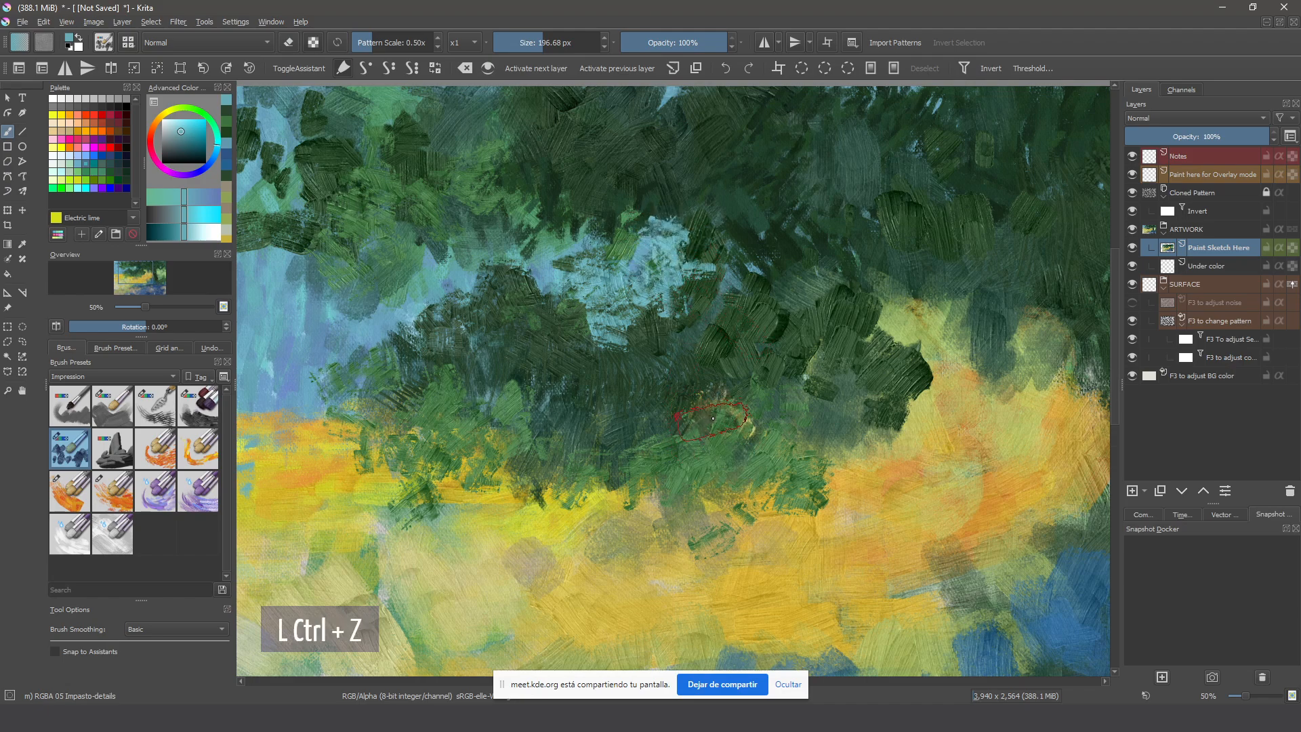
pyautogui.hotkey('ctrl', 'z')
pyautogui.hotkey('ctrl', 'z')
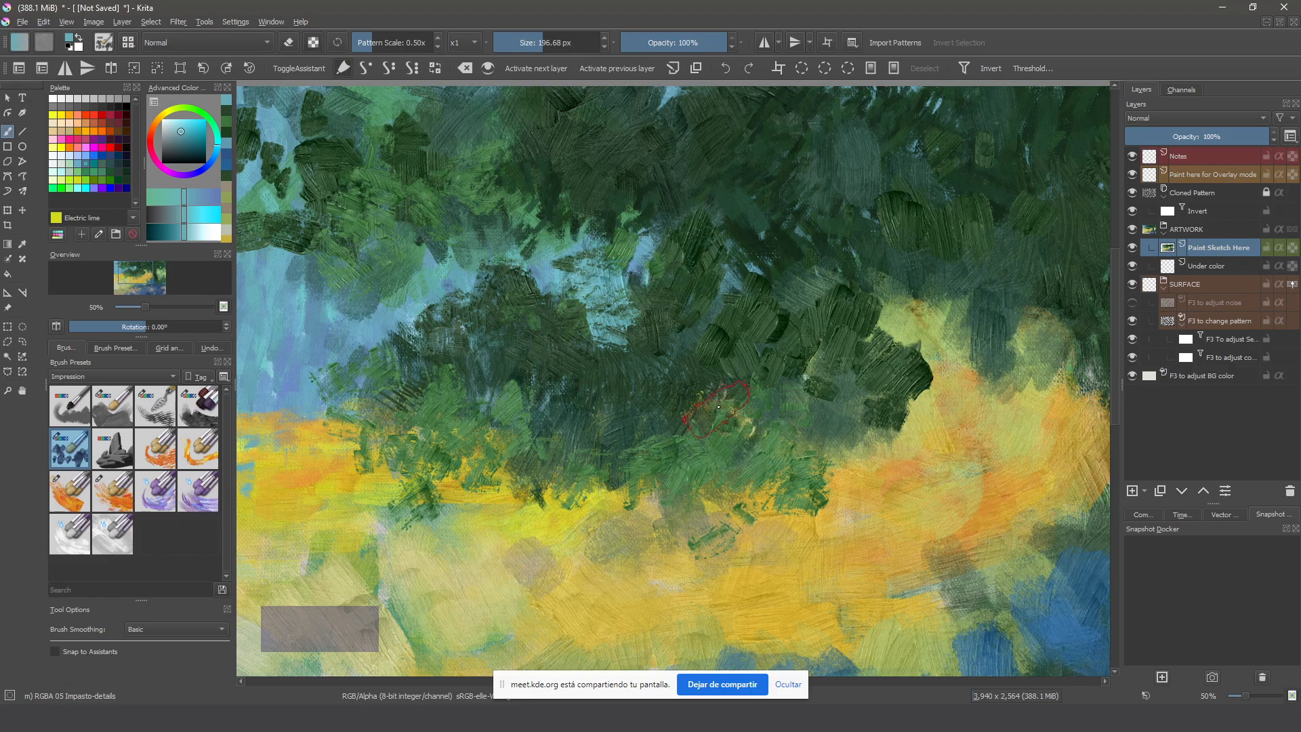
# Pick the trunk's near-black green and paint an arched branch from the trunk across the orange field, undoing the surplus strokes
pyautogui.moveTo(639, 436)
pyautogui.mouseDown()
pyautogui.moveTo(798, 421)
pyautogui.moveTo(734, 396)
pyautogui.mouseUp()
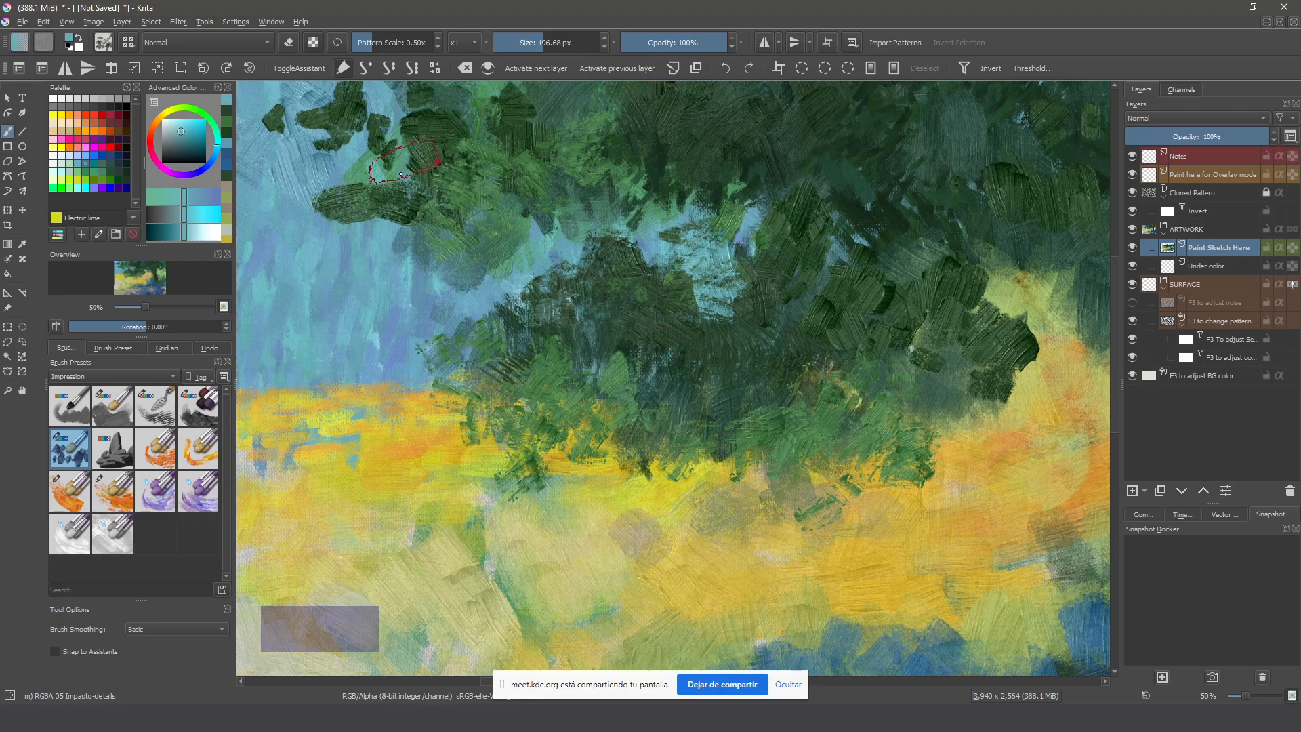
pyautogui.scroll(-1, 730, 349)
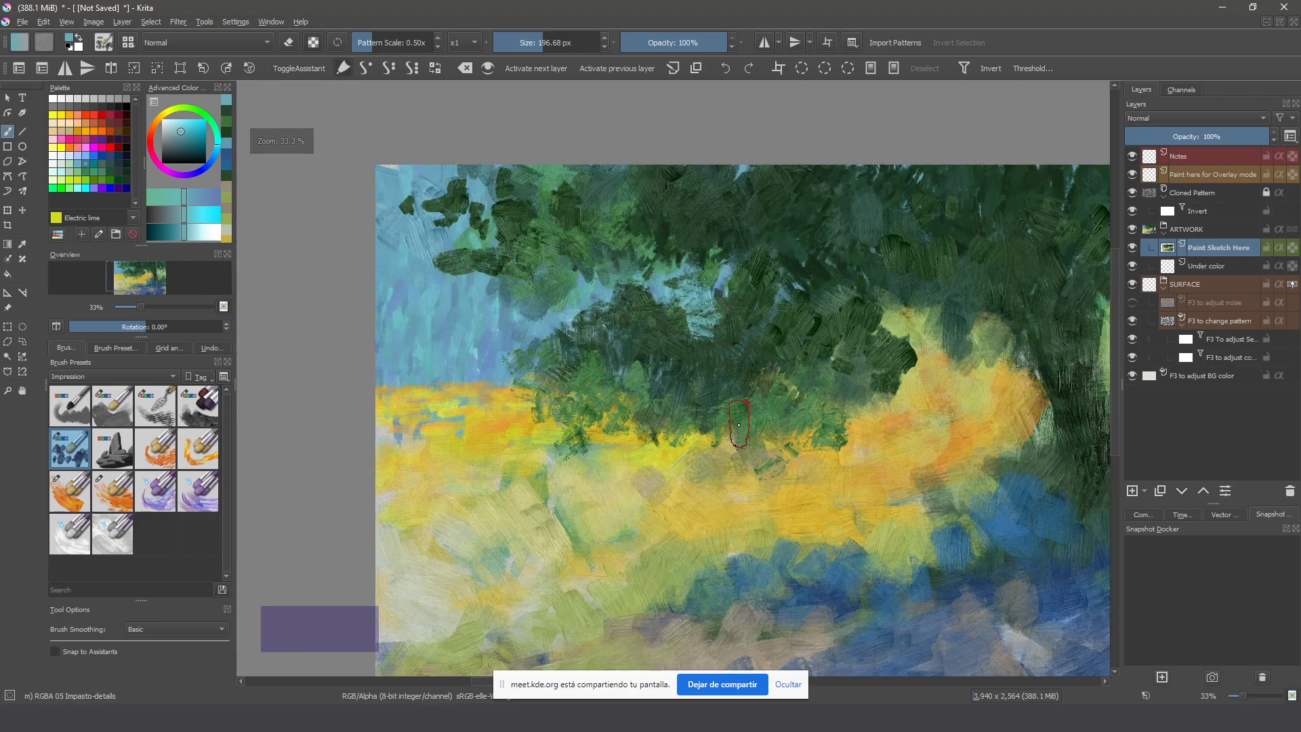
pyautogui.moveTo(739, 424); pyautogui.dragTo(652, 373)
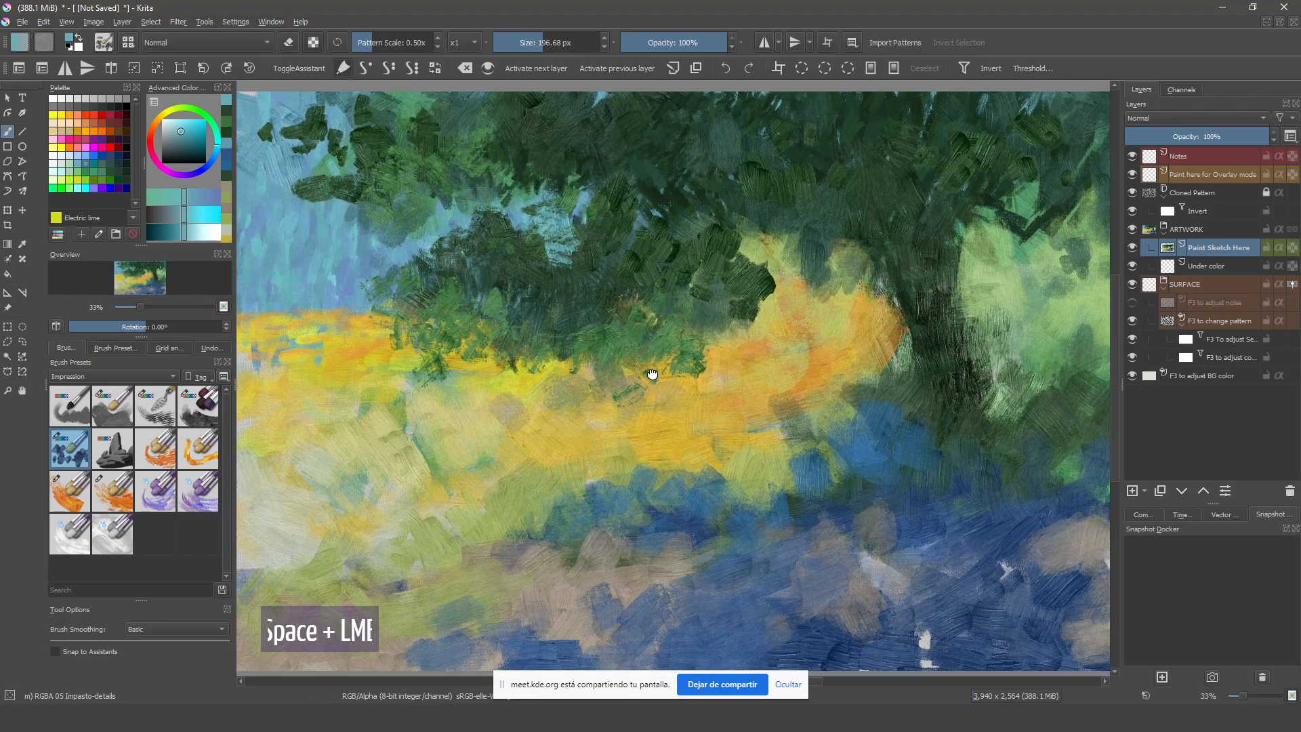
pyautogui.keyDown('ctrl'); pyautogui.click(965, 372); pyautogui.keyUp('ctrl')
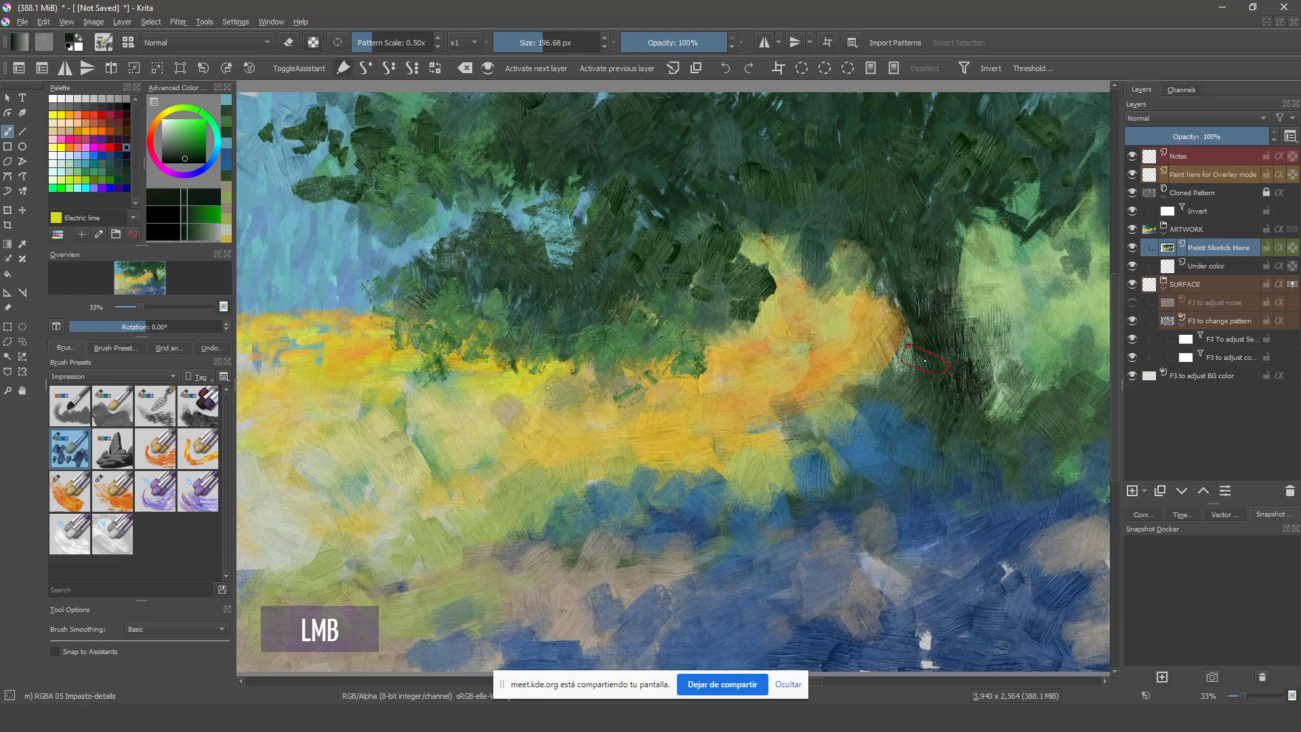
pyautogui.moveTo(834, 313)
pyautogui.mouseDown()
pyautogui.moveTo(913, 344)
pyautogui.moveTo(871, 317)
pyautogui.moveTo(757, 297)
pyautogui.moveTo(909, 347)
pyautogui.moveTo(881, 322)
pyautogui.moveTo(808, 300)
pyautogui.moveTo(837, 303)
pyautogui.moveTo(754, 295)
pyautogui.moveTo(869, 307)
pyautogui.moveTo(725, 294)
pyautogui.moveTo(829, 304)
pyautogui.moveTo(745, 306)
pyautogui.moveTo(756, 296)
pyautogui.moveTo(667, 336)
pyautogui.mouseUp()
pyautogui.moveTo(739, 308); pyautogui.dragTo(667, 335)
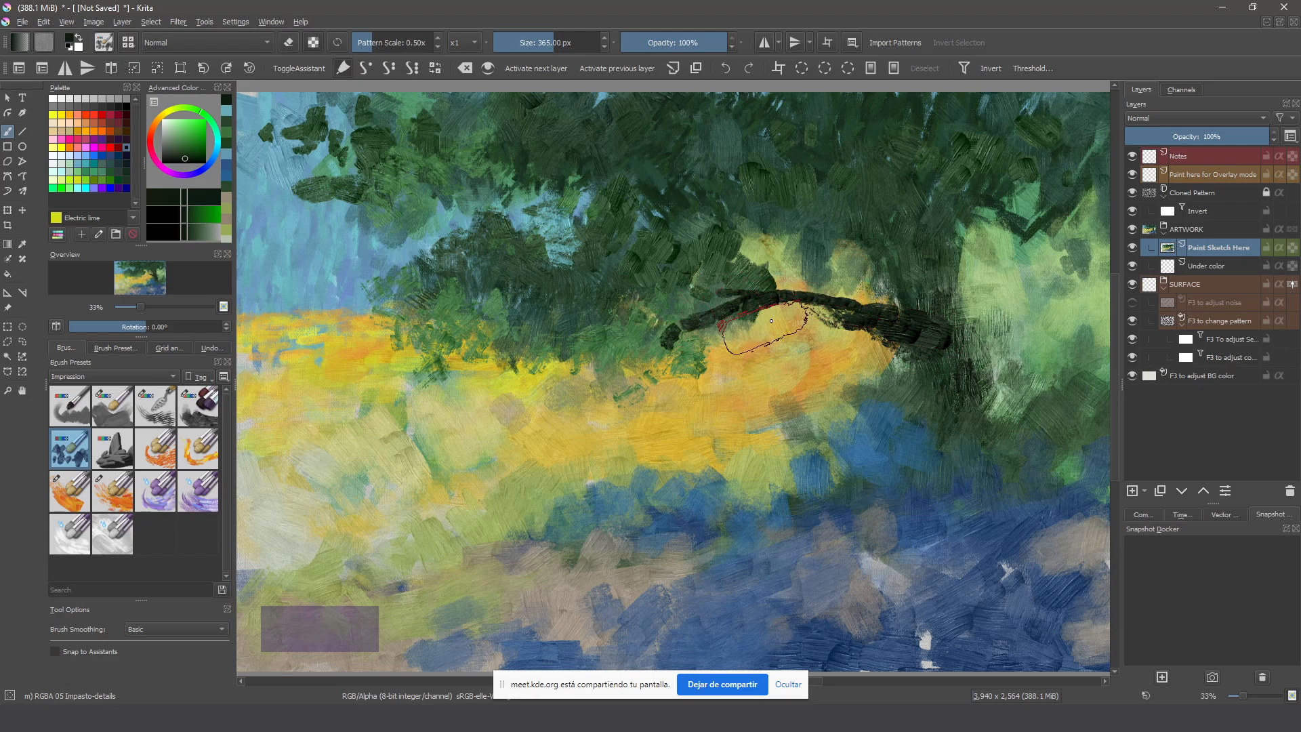
pyautogui.moveTo(806, 305)
pyautogui.mouseDown()
pyautogui.moveTo(763, 319)
pyautogui.moveTo(667, 406)
pyautogui.mouseUp()
pyautogui.hotkey('ctrl', 'z')
pyautogui.hotkey('ctrl', 'z')
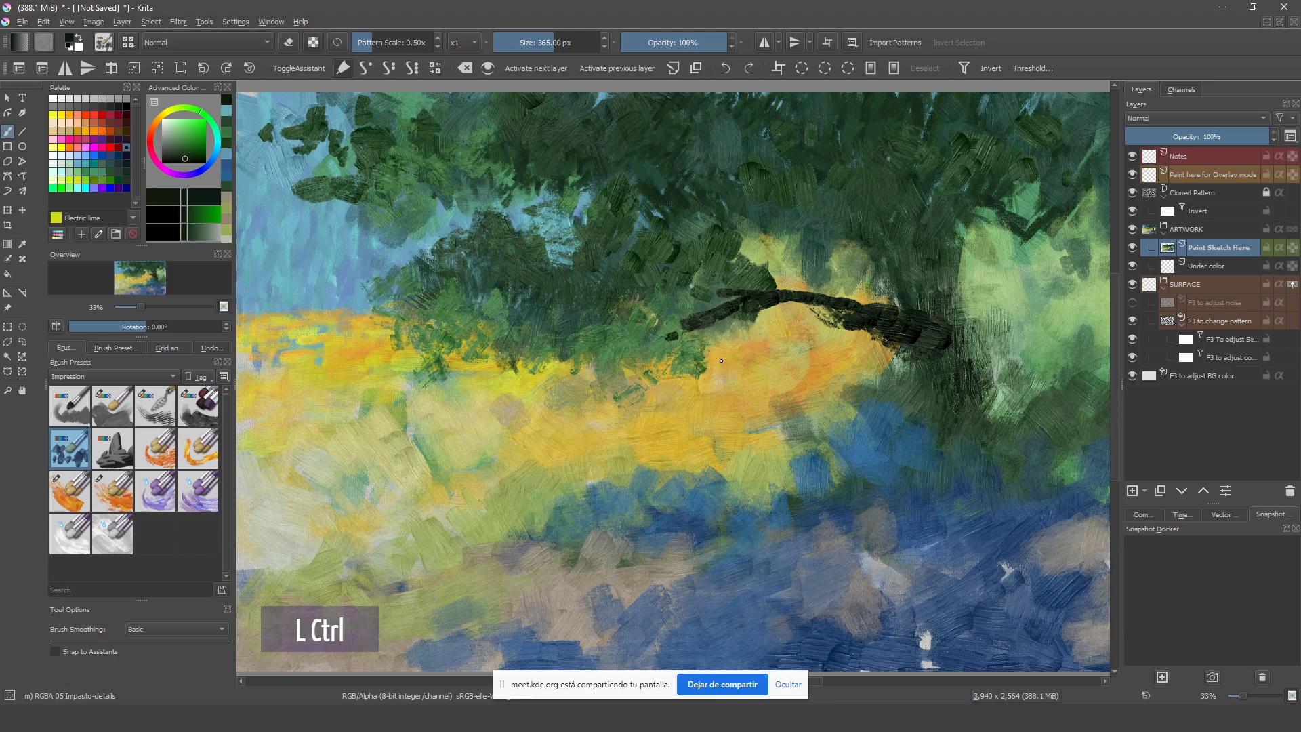
# Shift the dark green to a dark brown and paint it along the branch
pyautogui.keyDown('ctrl'); pyautogui.click(925, 282); pyautogui.keyUp('ctrl')
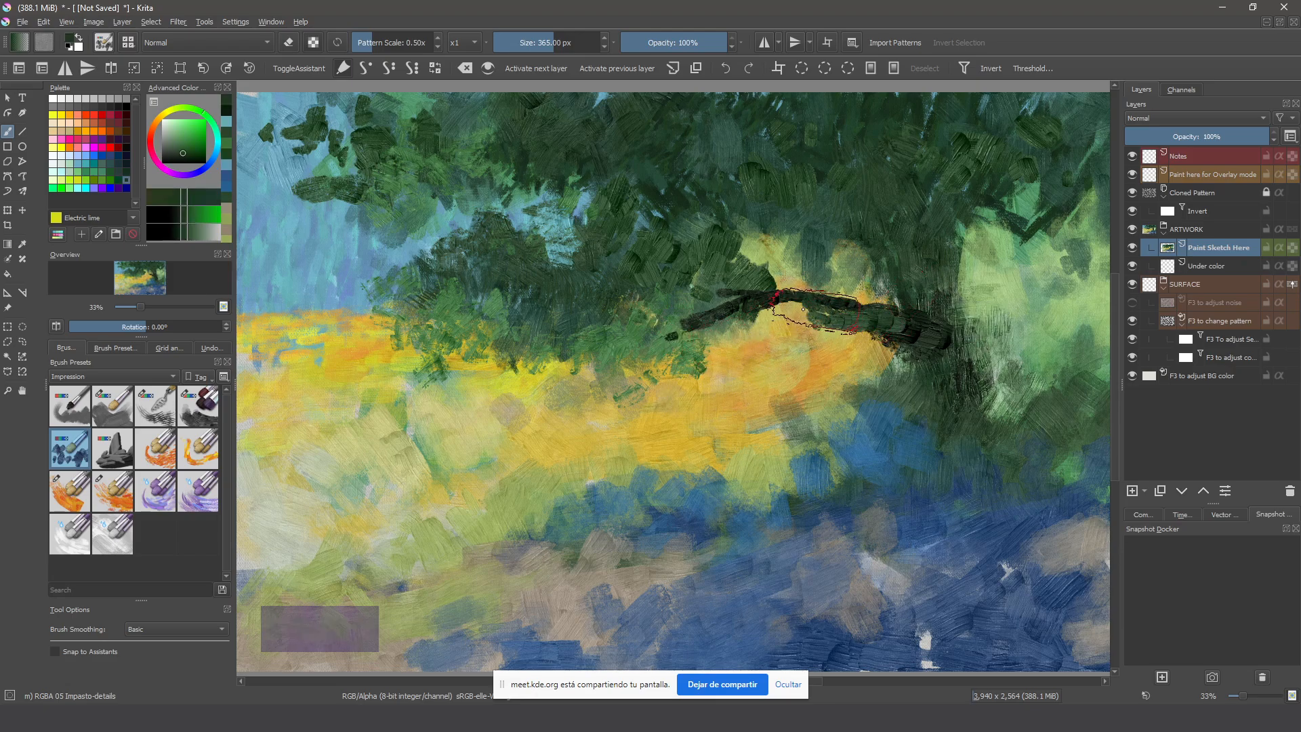
pyautogui.click(180, 156)
pyautogui.click(156, 125)
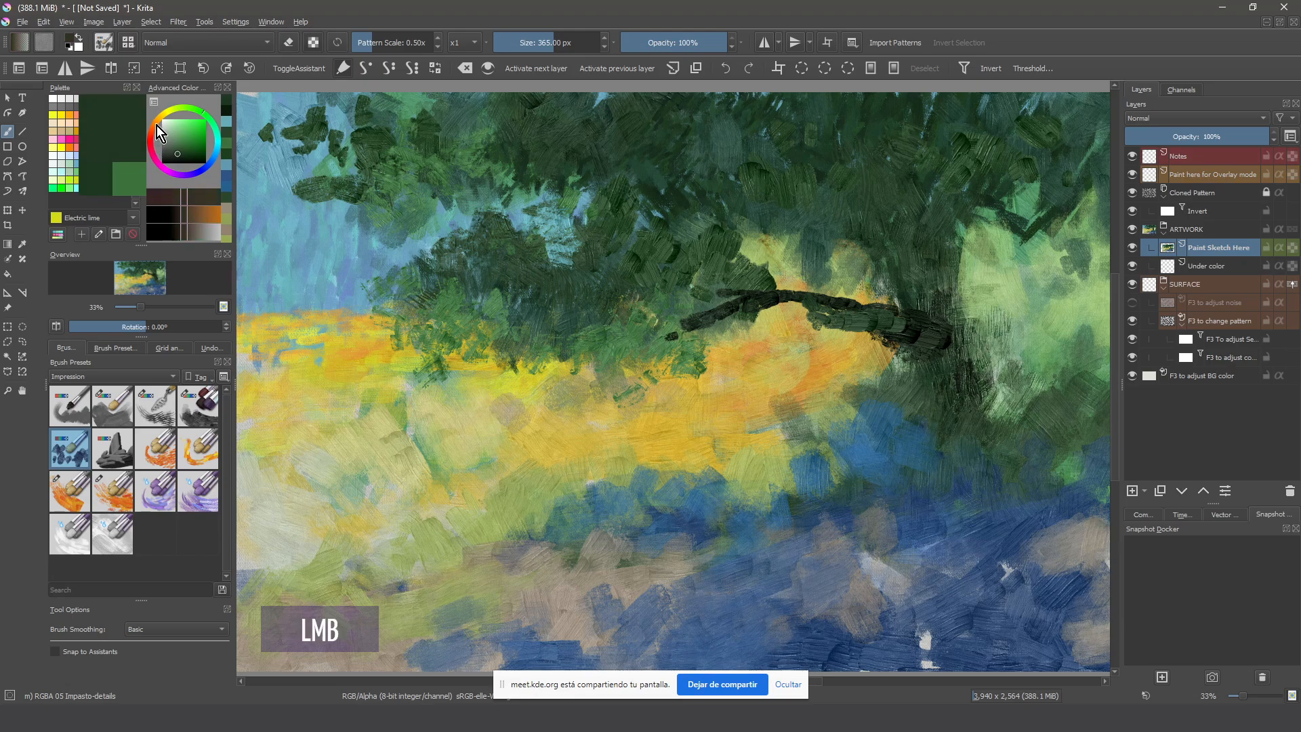
pyautogui.moveTo(880, 335)
pyautogui.mouseDown()
pyautogui.moveTo(775, 295)
pyautogui.moveTo(907, 313)
pyautogui.moveTo(845, 313)
pyautogui.moveTo(880, 301)
pyautogui.mouseUp()
# Select the RGBA 04 Impasto brush and test dark brown strokes on the open field, undoing each test
pyautogui.click(198, 405)
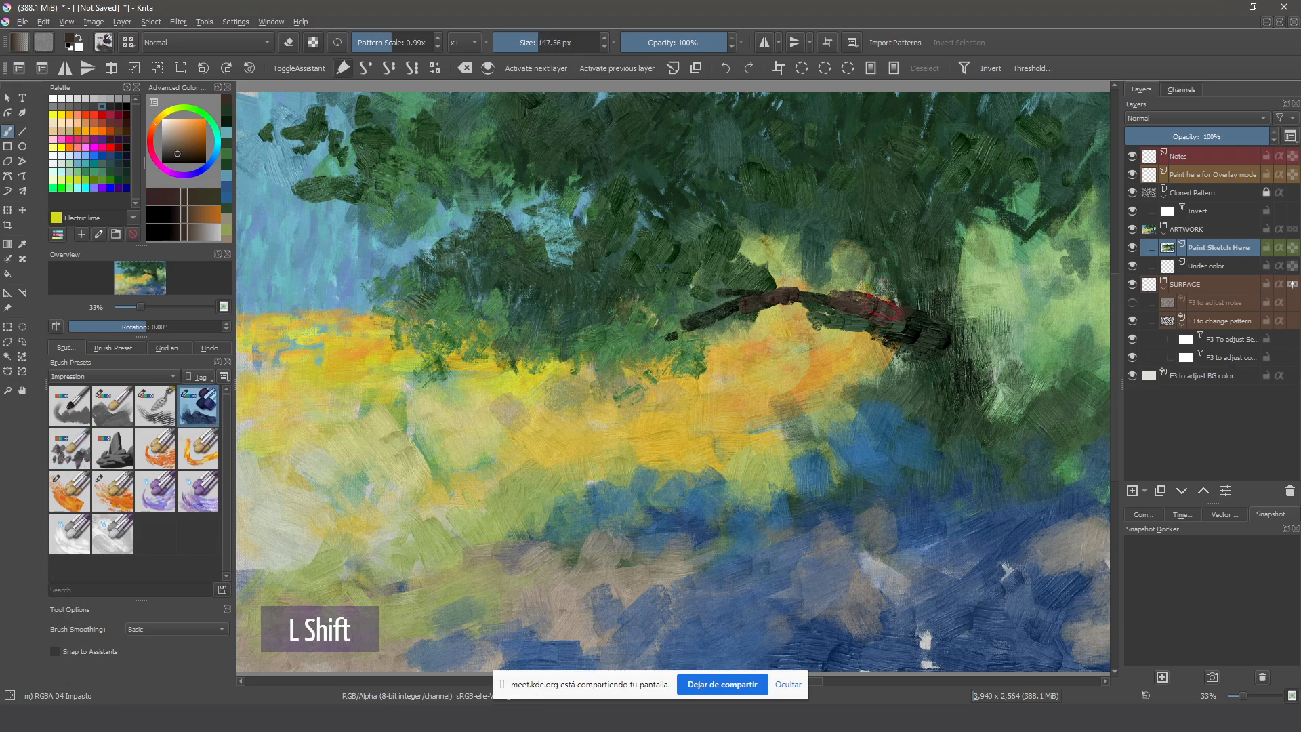
pyautogui.moveTo(566, 488); pyautogui.dragTo(720, 410)
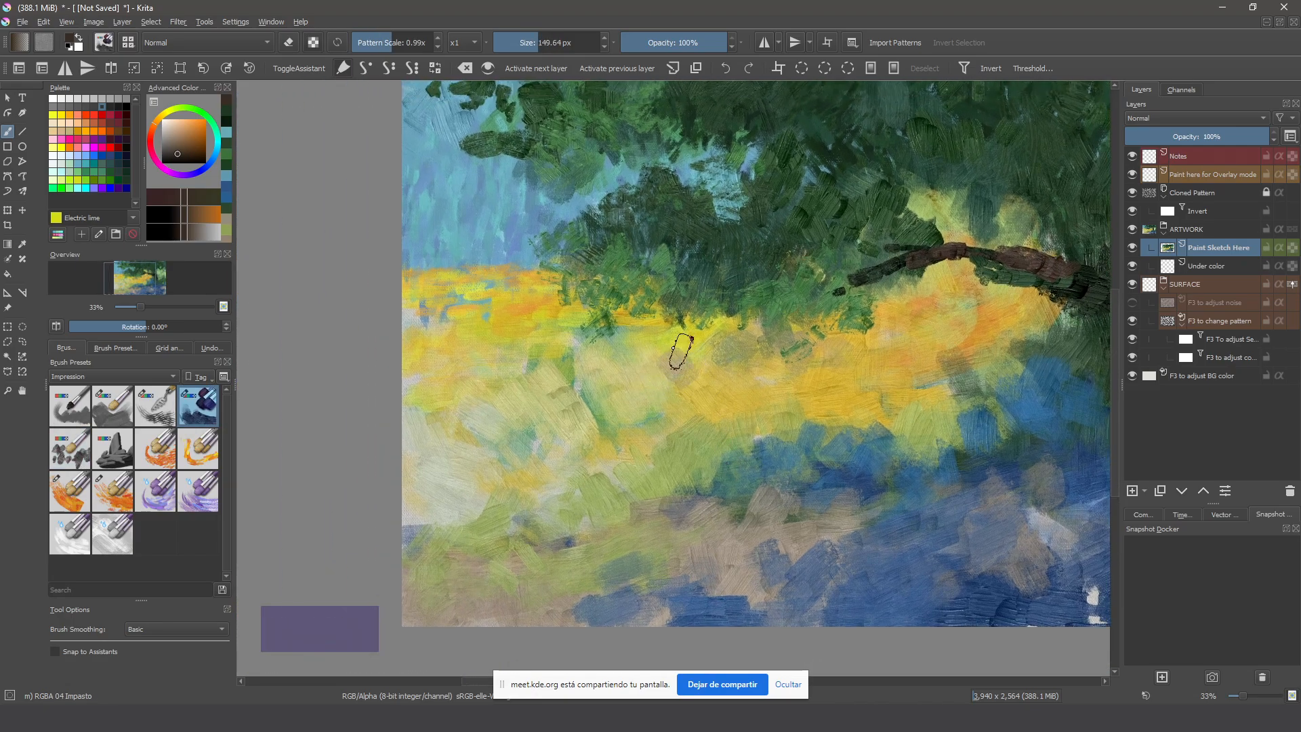
pyautogui.moveTo(681, 353)
pyautogui.mouseDown()
pyautogui.moveTo(672, 545)
pyautogui.moveTo(660, 338)
pyautogui.moveTo(651, 575)
pyautogui.moveTo(645, 335)
pyautogui.moveTo(668, 380)
pyautogui.mouseUp()
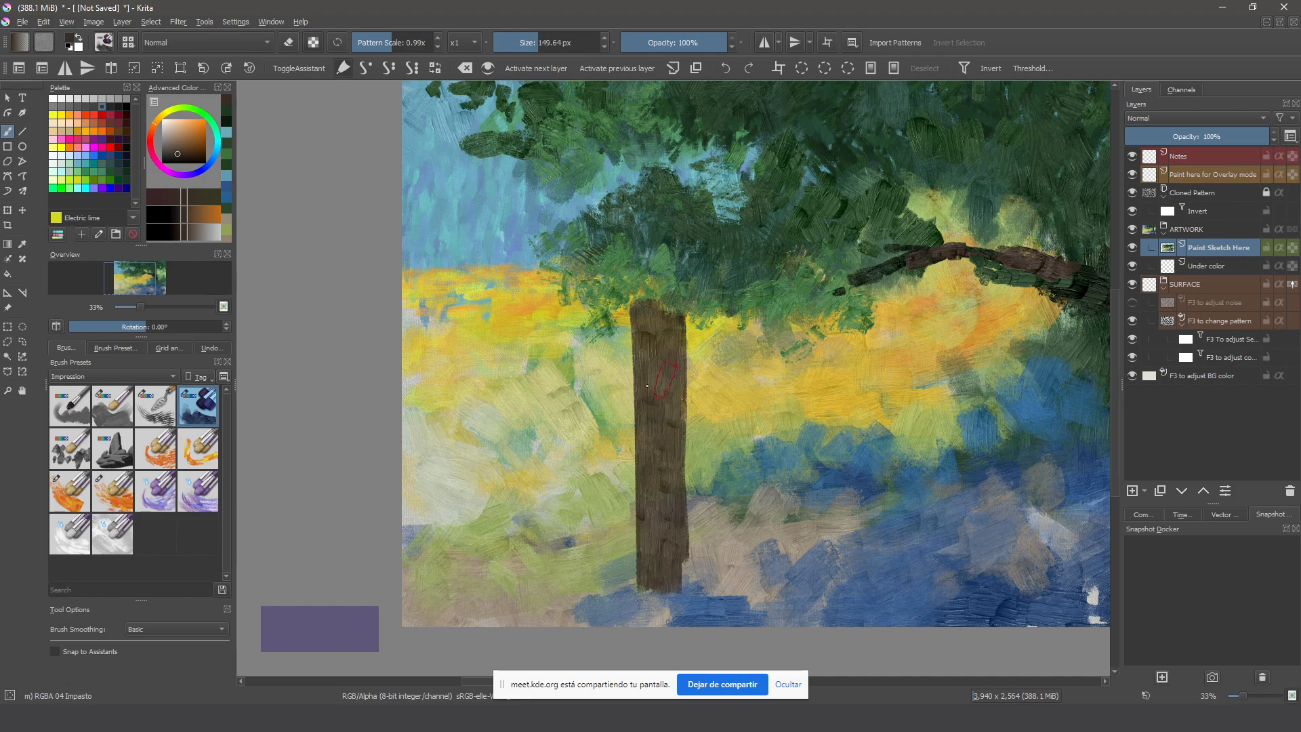
pyautogui.hotkey('ctrl', 'z')
pyautogui.moveTo(573, 547)
pyautogui.mouseDown()
pyautogui.moveTo(668, 384)
pyautogui.moveTo(773, 548)
pyautogui.moveTo(588, 559)
pyautogui.moveTo(679, 426)
pyautogui.moveTo(652, 532)
pyautogui.moveTo(738, 525)
pyautogui.moveTo(665, 524)
pyautogui.moveTo(688, 511)
pyautogui.moveTo(673, 392)
pyautogui.mouseUp()
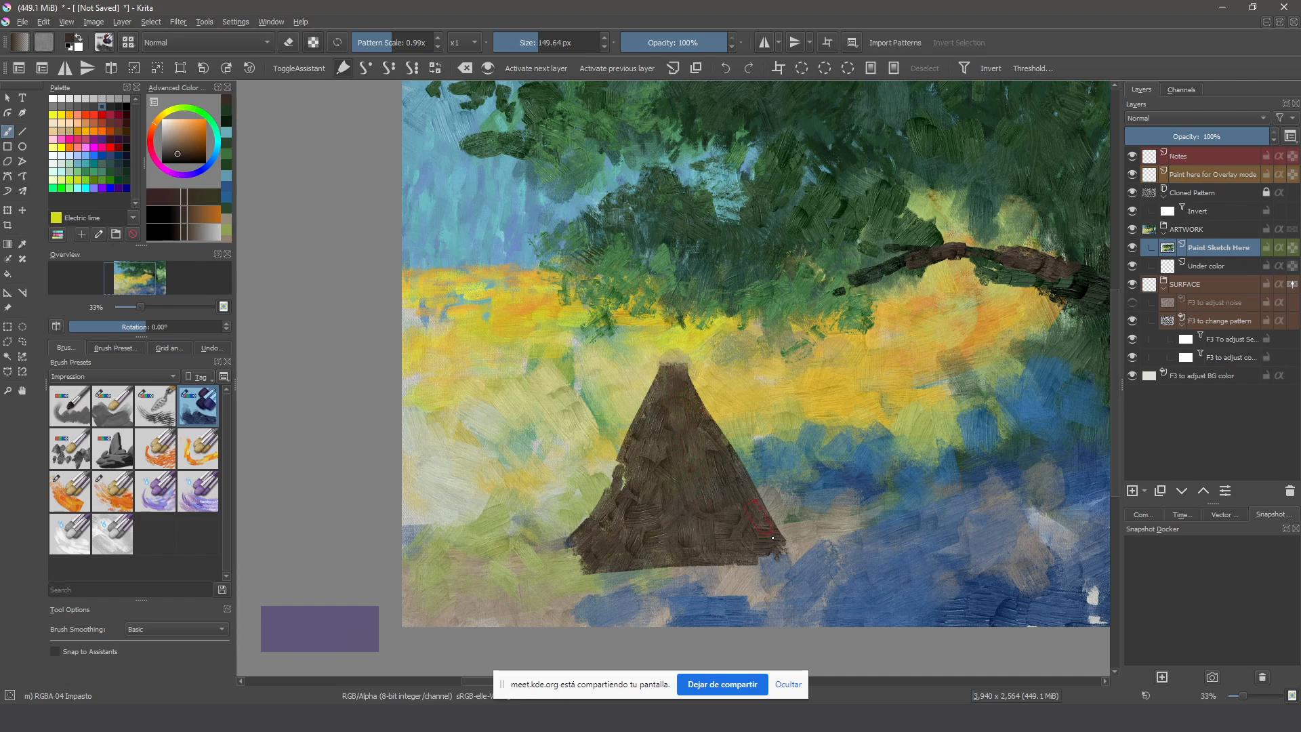
pyautogui.hotkey('ctrl', 'z')
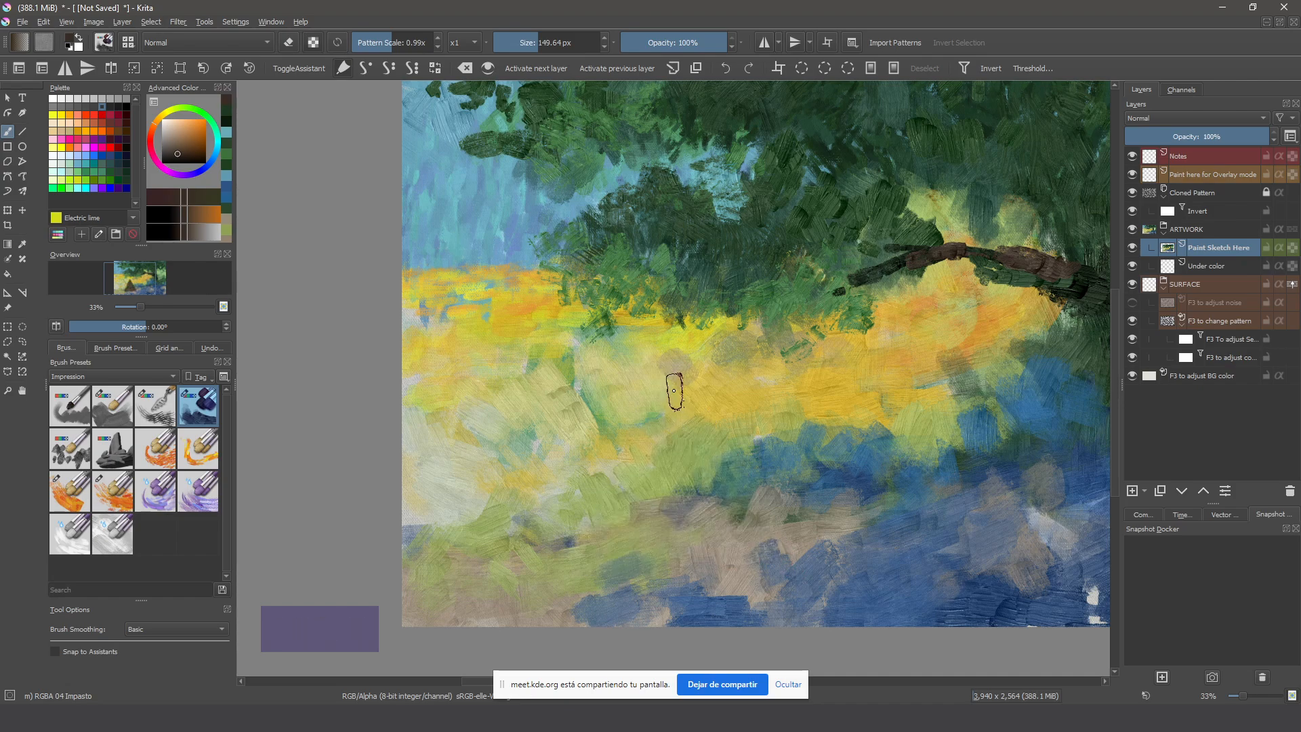
pyautogui.moveTo(675, 391)
pyautogui.mouseDown()
pyautogui.moveTo(713, 464)
pyautogui.moveTo(620, 406)
pyautogui.moveTo(673, 410)
pyautogui.mouseUp()
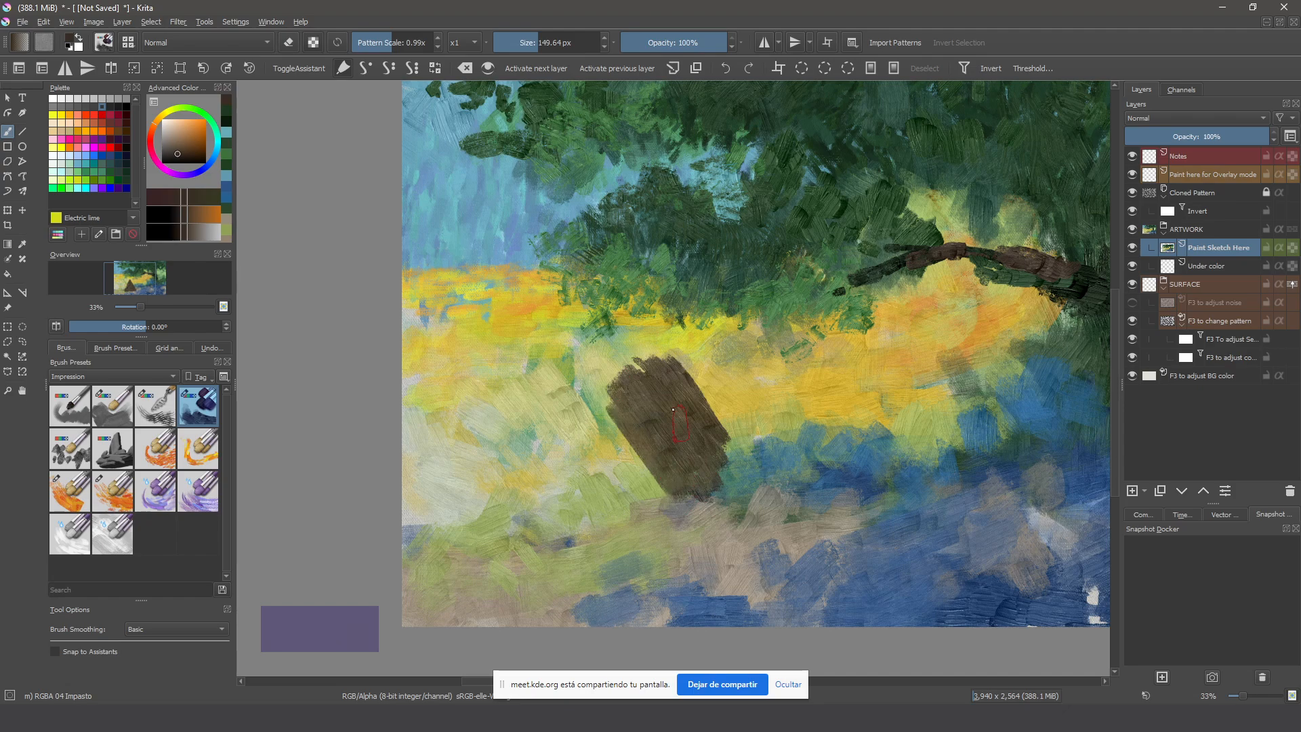
pyautogui.hotkey('ctrl', 'z')
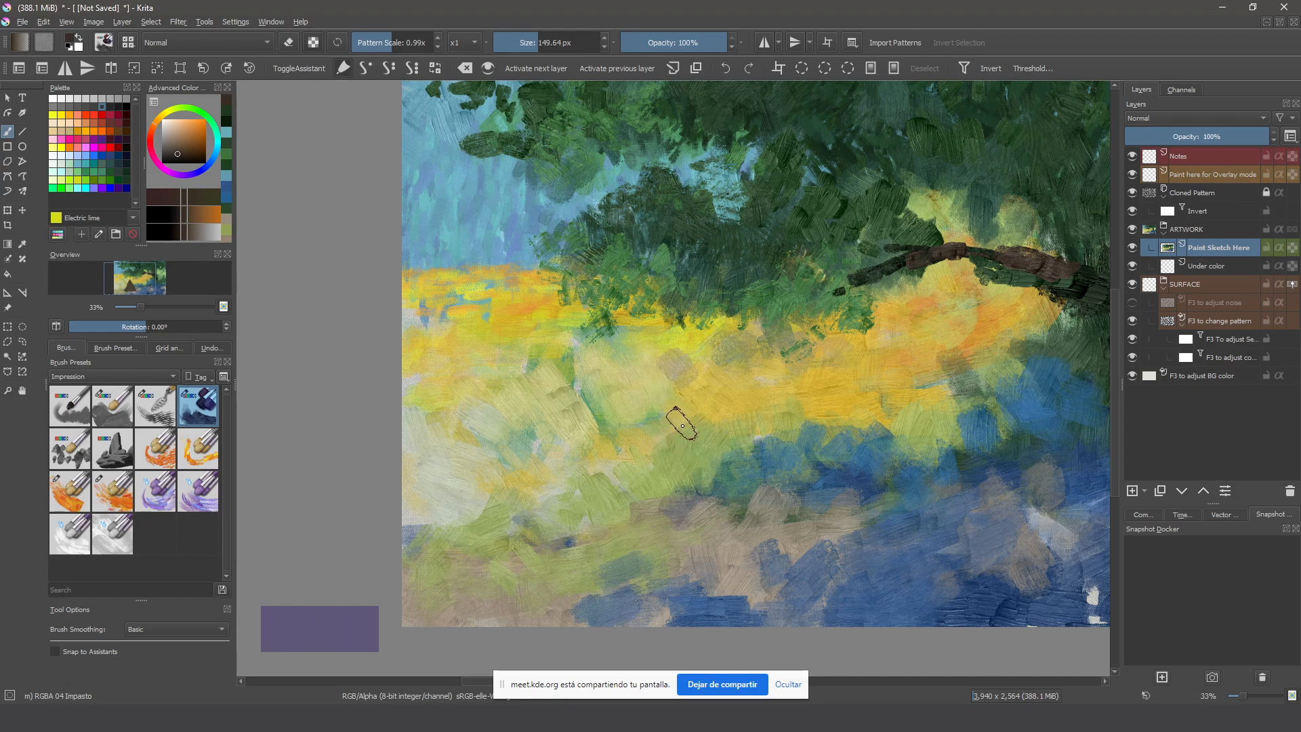
# Try long diagonal dark brown strokes across the sky, field and shadows
pyautogui.moveTo(1013, 448); pyautogui.dragTo(437, 193)
pyautogui.moveTo(1050, 556); pyautogui.dragTo(440, 246)
pyautogui.moveTo(569, 353)
pyautogui.mouseDown()
pyautogui.moveTo(661, 474)
pyautogui.moveTo(694, 438)
pyautogui.moveTo(627, 511)
pyautogui.moveTo(640, 501)
pyautogui.mouseUp()
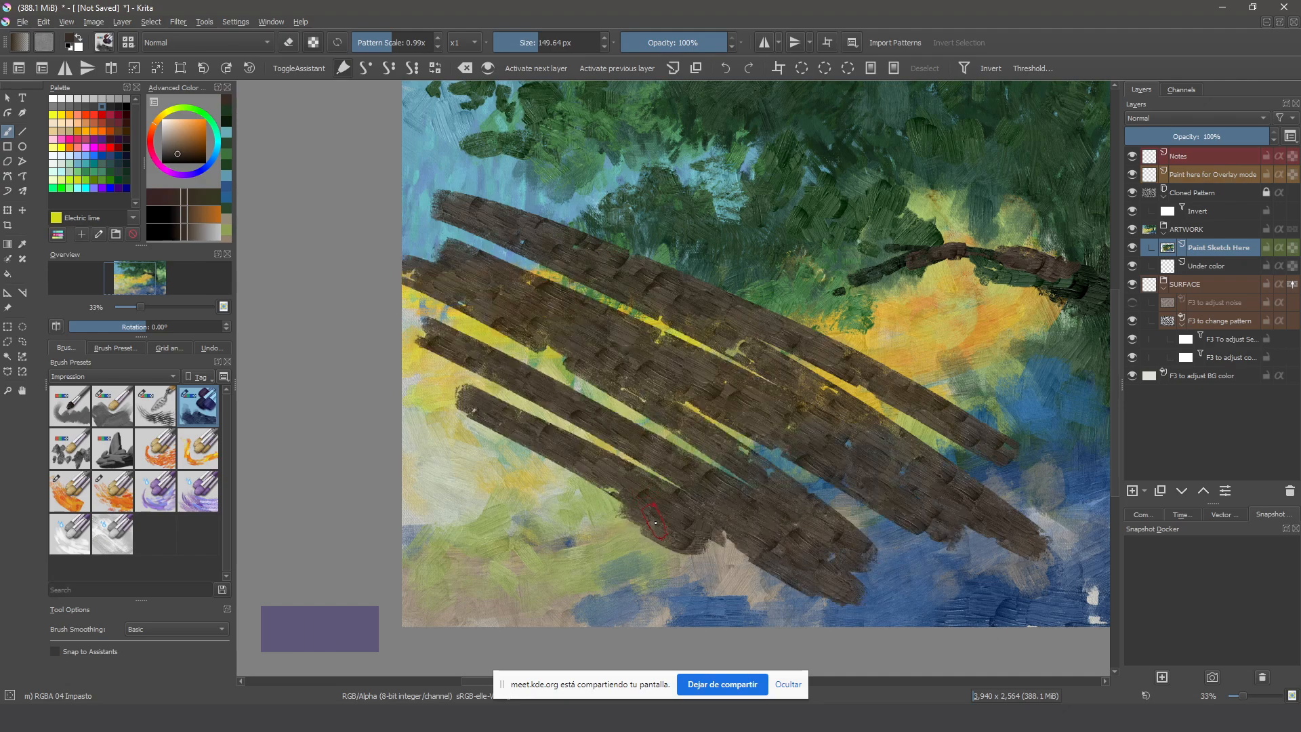
pyautogui.press('Delete')
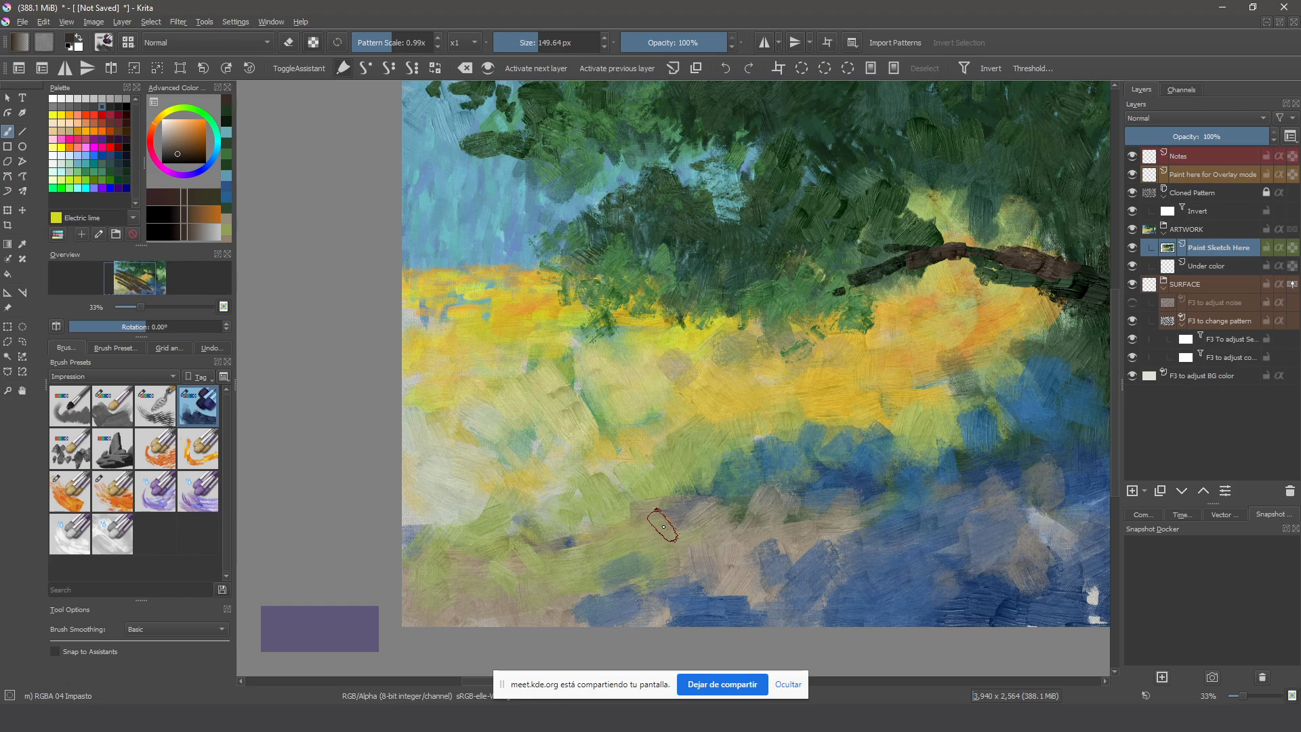
# Disable the masked brush's brush tip in the RGBA 04 Impasto settings
pyautogui.press('space')
pyautogui.moveTo(755, 417); pyautogui.dragTo(593, 431)
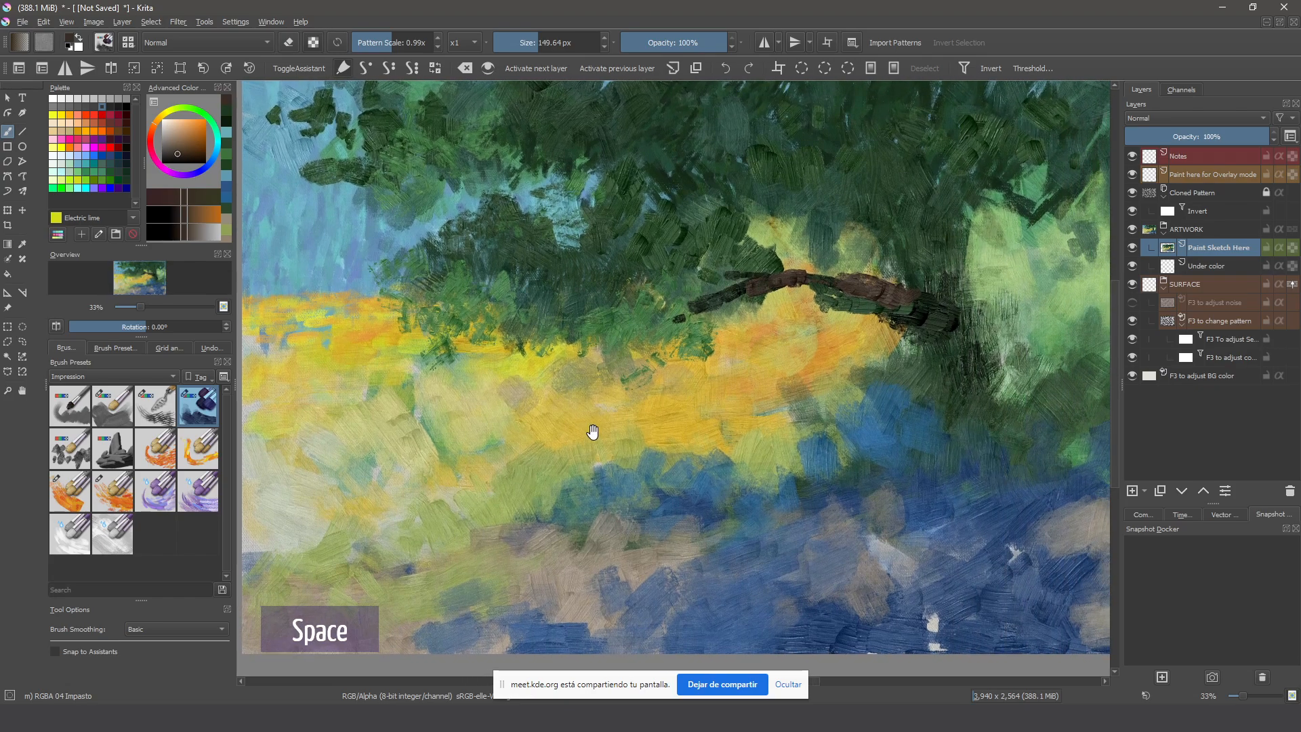
pyautogui.click(101, 43)
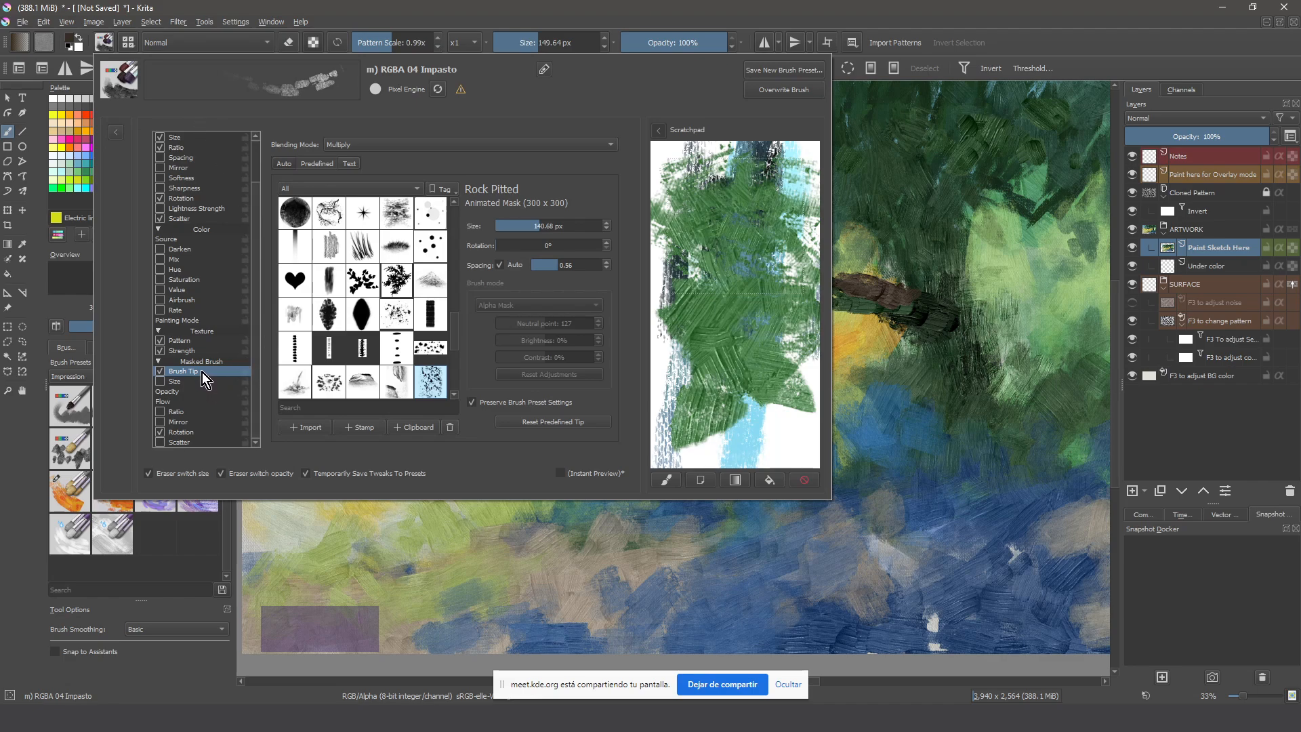
pyautogui.click(160, 372)
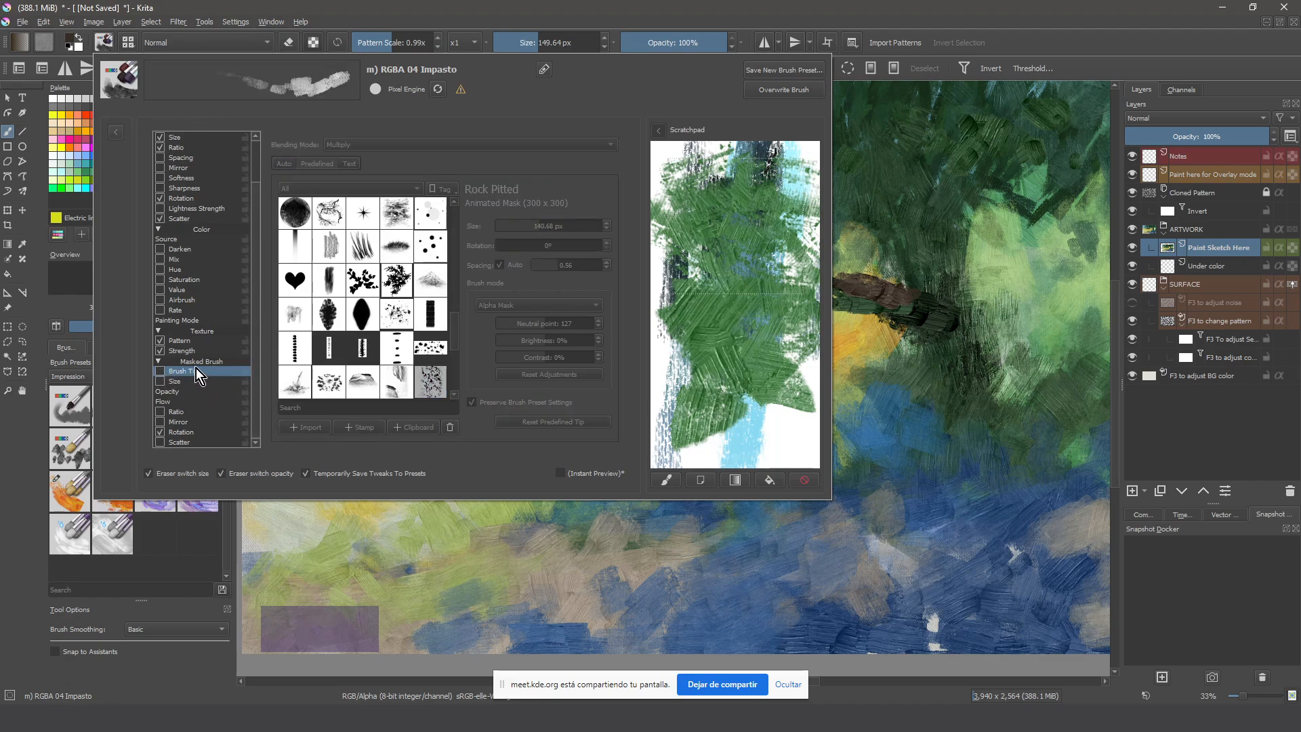
pyautogui.click(567, 553)
# Try broad dark brown impasto strokes with a 461.73 px brush over the field and path, and undo them
pyautogui.moveTo(686, 468)
pyautogui.mouseDown()
pyautogui.moveTo(800, 535)
pyautogui.moveTo(252, 249)
pyautogui.moveTo(779, 576)
pyautogui.moveTo(285, 305)
pyautogui.moveTo(590, 552)
pyautogui.mouseUp()
pyautogui.hotkey('ctrl', 'z')
pyautogui.moveTo(576, 450)
pyautogui.mouseDown()
pyautogui.moveTo(540, 436)
pyautogui.moveTo(479, 517)
pyautogui.moveTo(311, 566)
pyautogui.moveTo(719, 522)
pyautogui.moveTo(475, 441)
pyautogui.moveTo(327, 314)
pyautogui.moveTo(383, 308)
pyautogui.moveTo(304, 352)
pyautogui.moveTo(285, 271)
pyautogui.mouseUp()
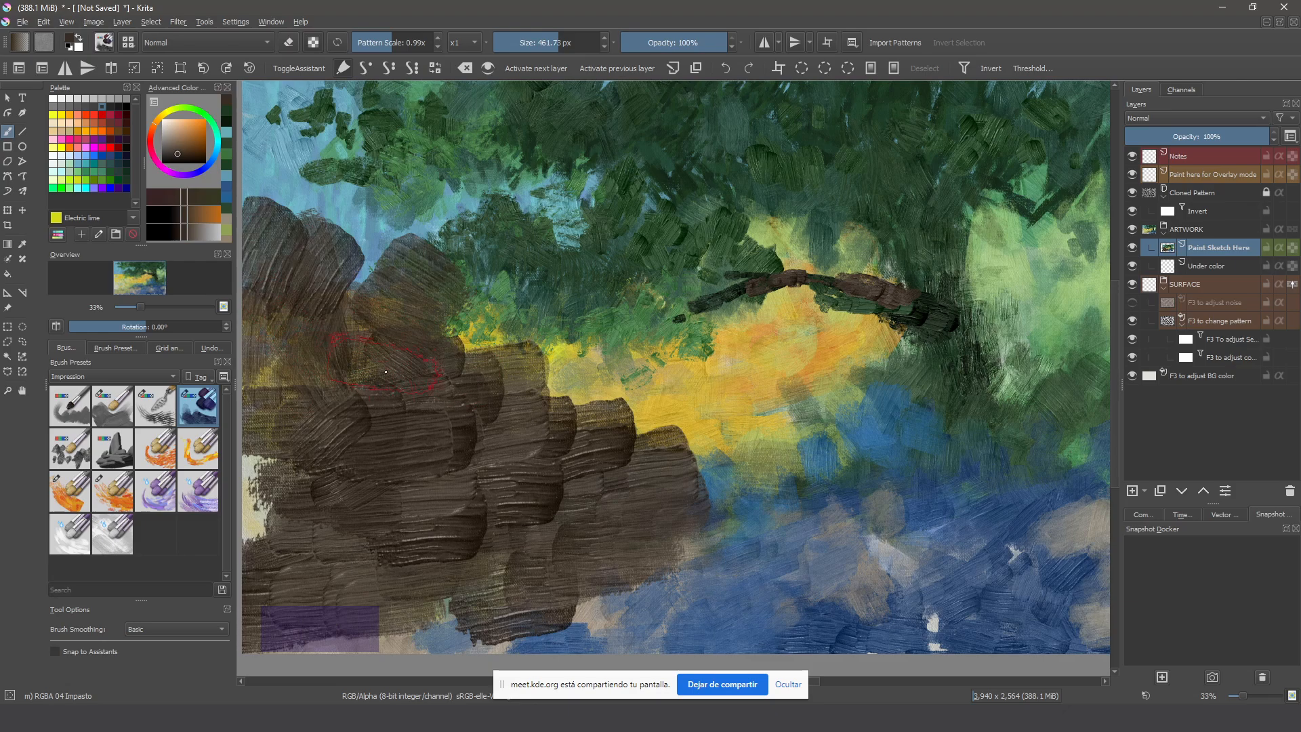
pyautogui.hotkey('ctrl', 'z')
pyautogui.hotkey('ctrl', 'z')
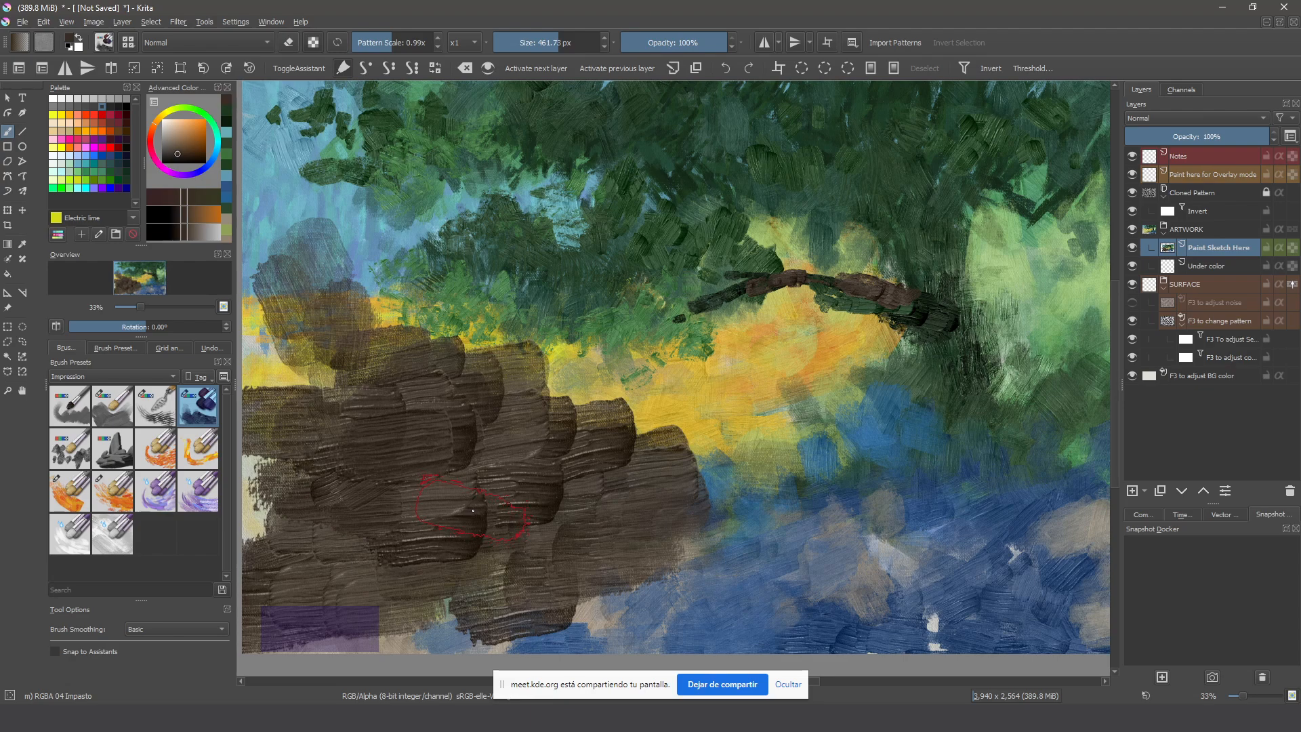
pyautogui.hotkey('ctrl', 'z')
pyautogui.hotkey('ctrl', 'z')
pyautogui.hotkey('ctrl', 'z')
pyautogui.hotkey('ctrl', 'z')
pyautogui.hotkey('ctrl', 'z')
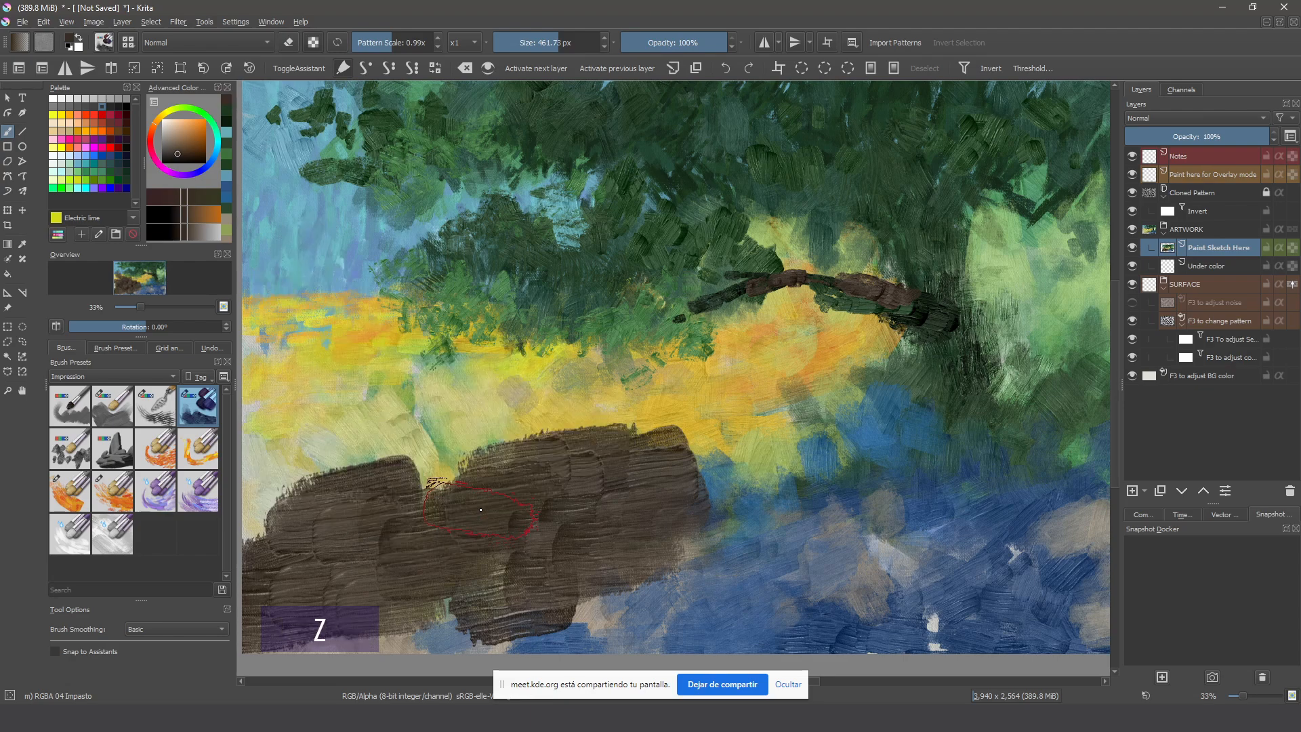
pyautogui.hotkey('ctrl', 'z')
# Reduce the brush size to 227.07 px and paint dark brown on the trunk and over the blue shadow below it
pyautogui.press('space')
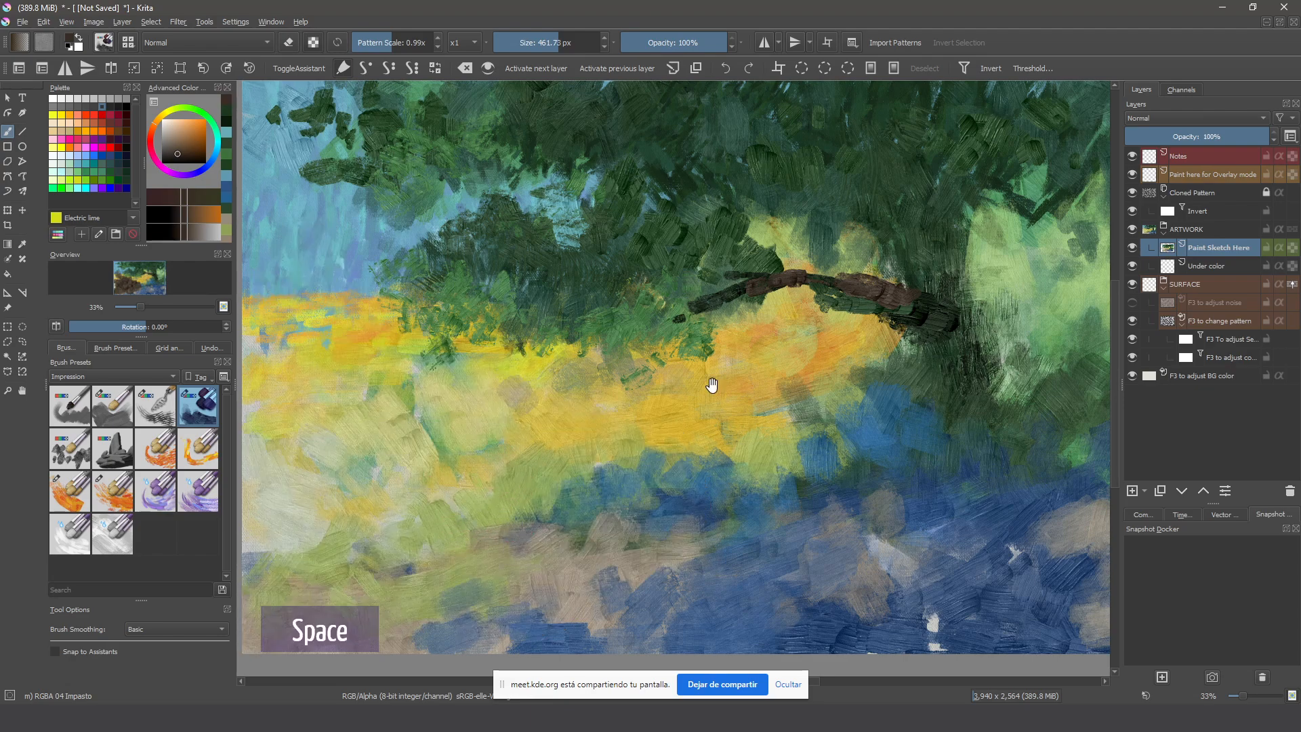
pyautogui.moveTo(711, 385)
pyautogui.mouseDown()
pyautogui.moveTo(736, 444)
pyautogui.moveTo(708, 391)
pyautogui.mouseUp()
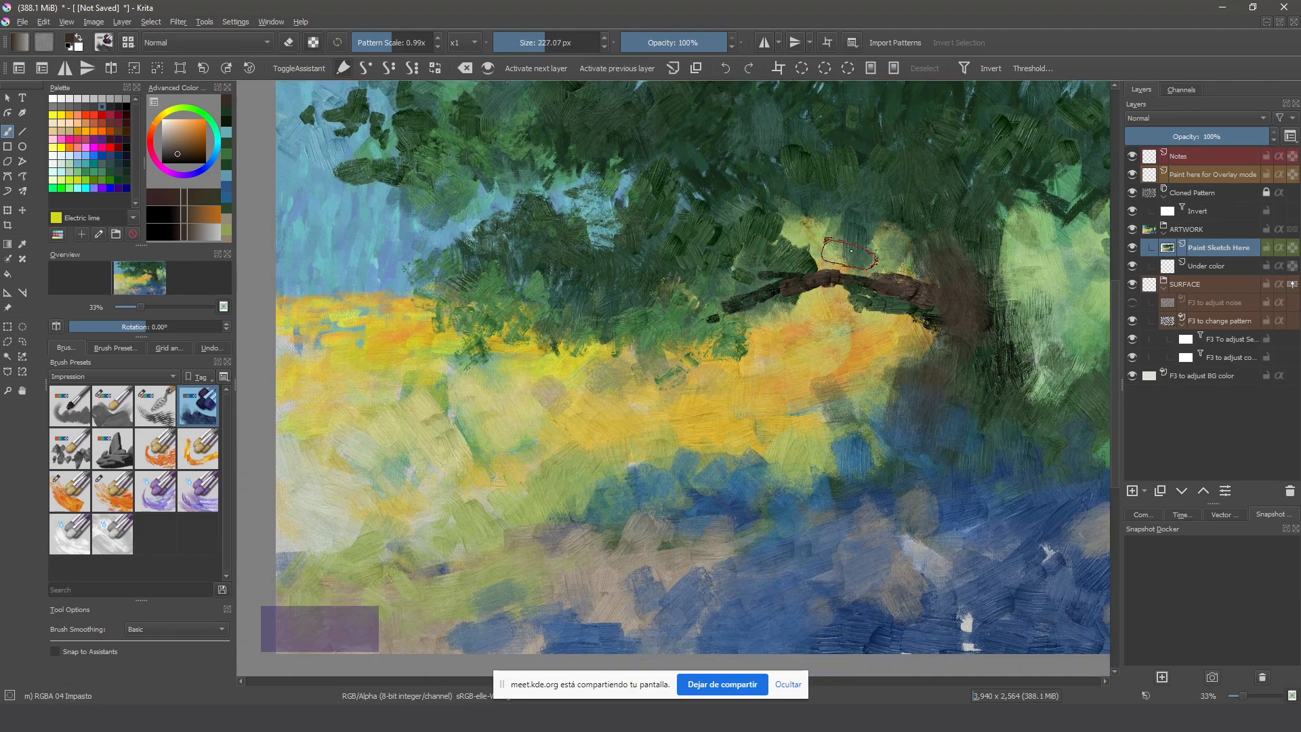
pyautogui.moveTo(735, 481); pyautogui.dragTo(633, 375)
pyautogui.moveTo(813, 474)
pyautogui.mouseDown()
pyautogui.moveTo(834, 461)
pyautogui.moveTo(892, 467)
pyautogui.mouseUp()
# Pick a medium blue from the shadow and dab it around the brown patch and along the canvas's lower edge
pyautogui.keyDown('ctrl'); pyautogui.click(895, 529); pyautogui.keyUp('ctrl')
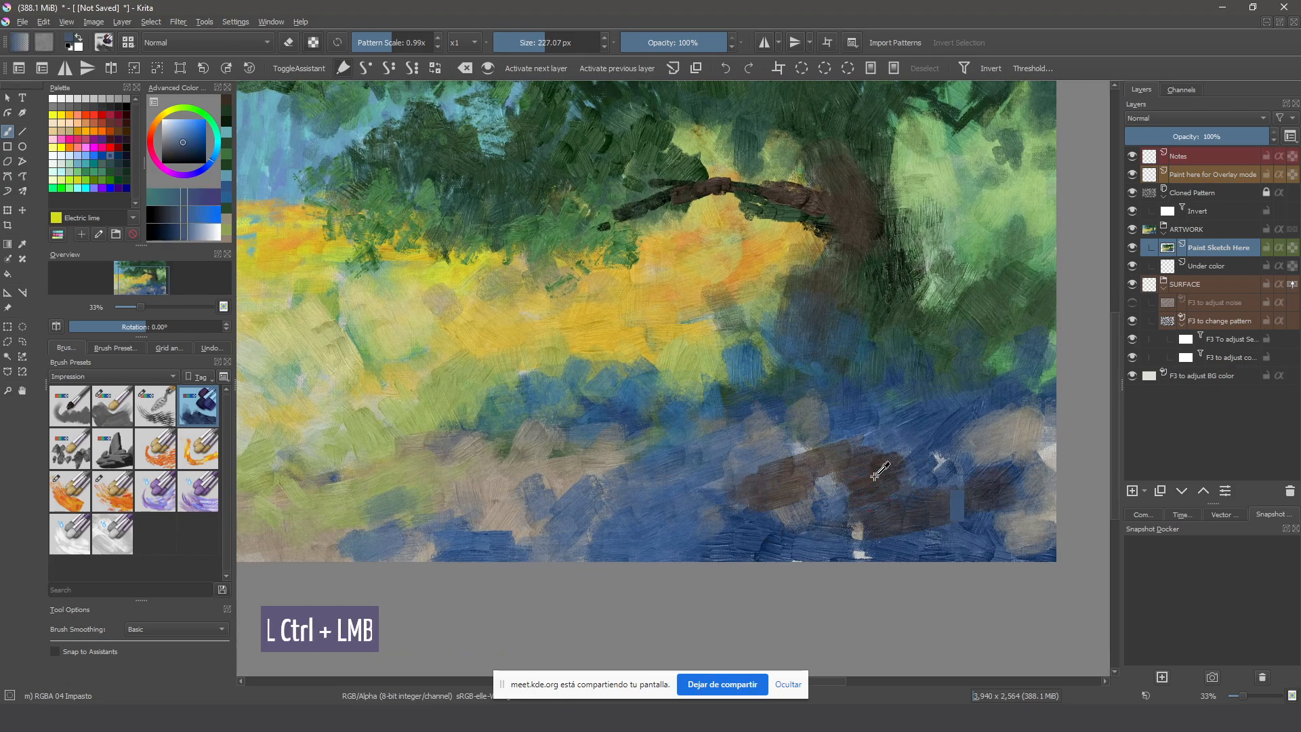
pyautogui.click(702, 523)
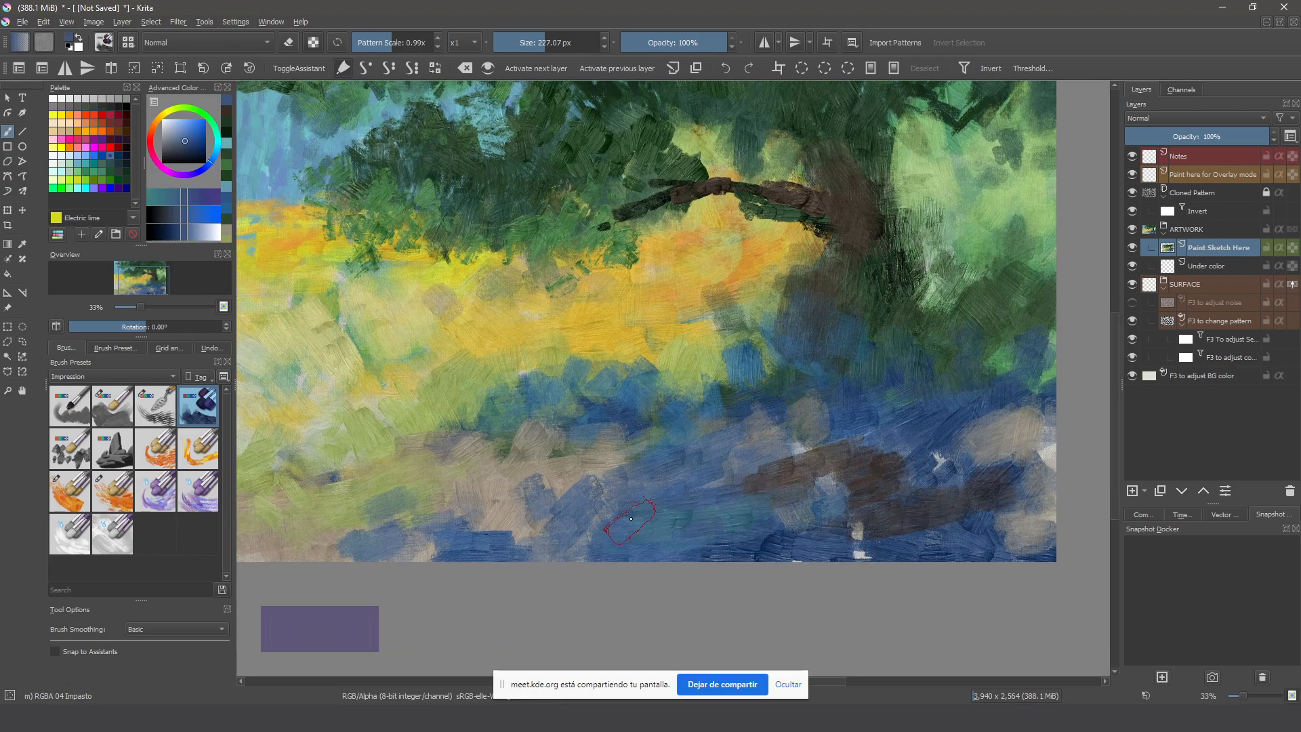
pyautogui.moveTo(654, 520); pyautogui.dragTo(721, 566)
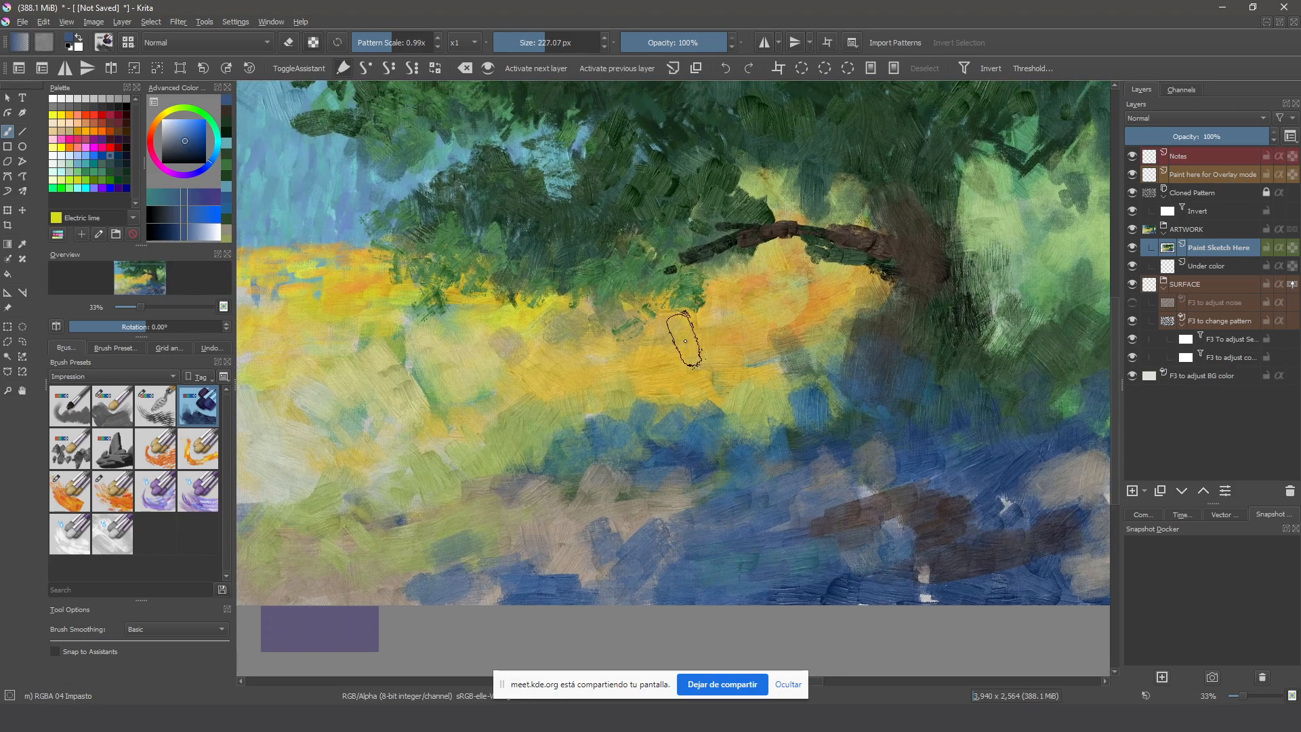
pyautogui.moveTo(652, 409); pyautogui.dragTo(668, 464)
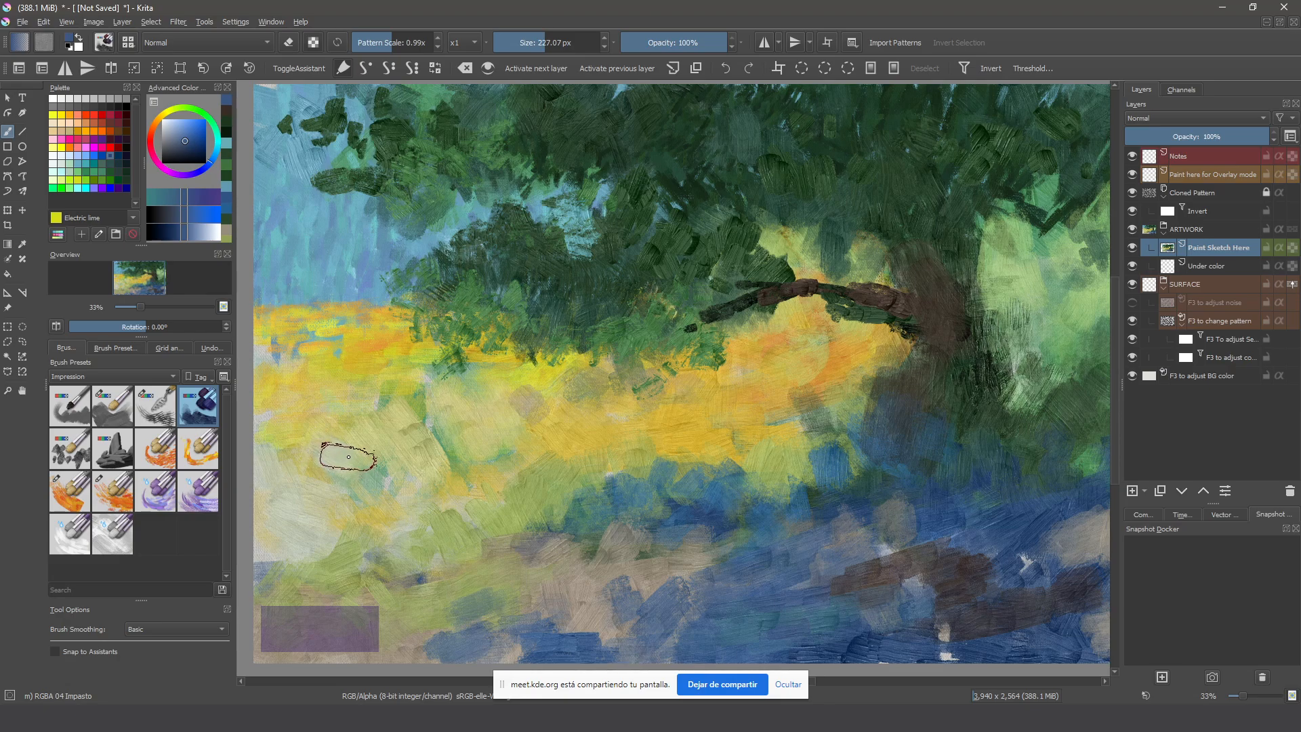
# Switch to the Texture Impressionism Wet Blend-Big brush and inspect its brush tip settings
pyautogui.press('space')
pyautogui.moveTo(348, 457); pyautogui.dragTo(414, 570)
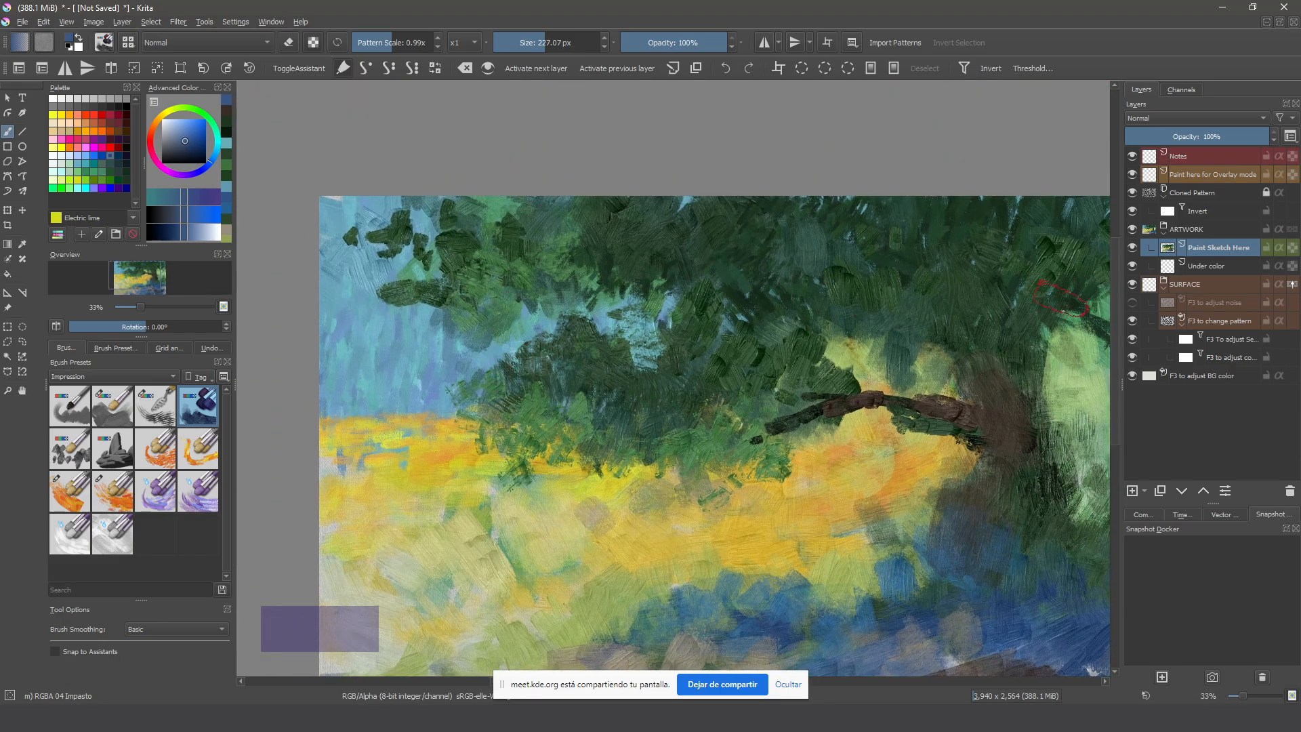
pyautogui.press('space')
pyautogui.moveTo(702, 386); pyautogui.dragTo(560, 335)
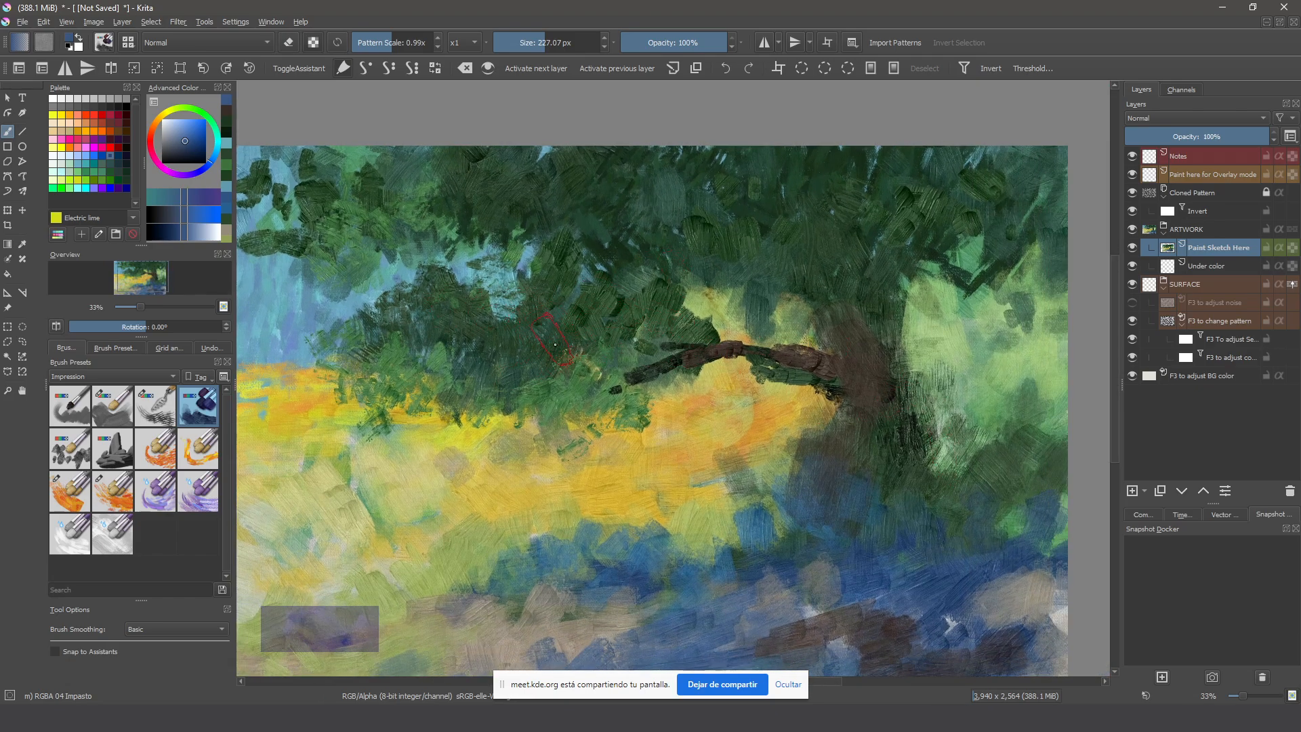
pyautogui.press('space')
pyautogui.moveTo(646, 449)
pyautogui.mouseDown()
pyautogui.moveTo(691, 427)
pyautogui.moveTo(614, 406)
pyautogui.mouseUp()
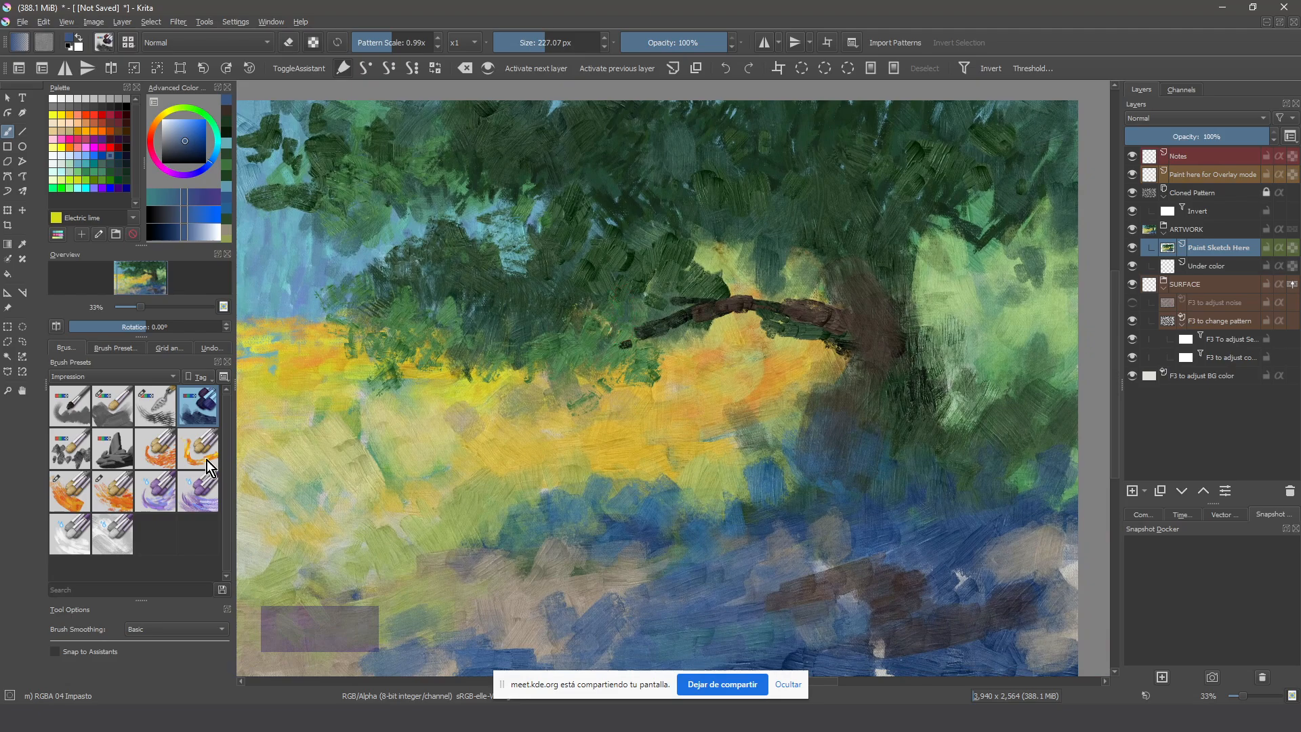
pyautogui.click(113, 546)
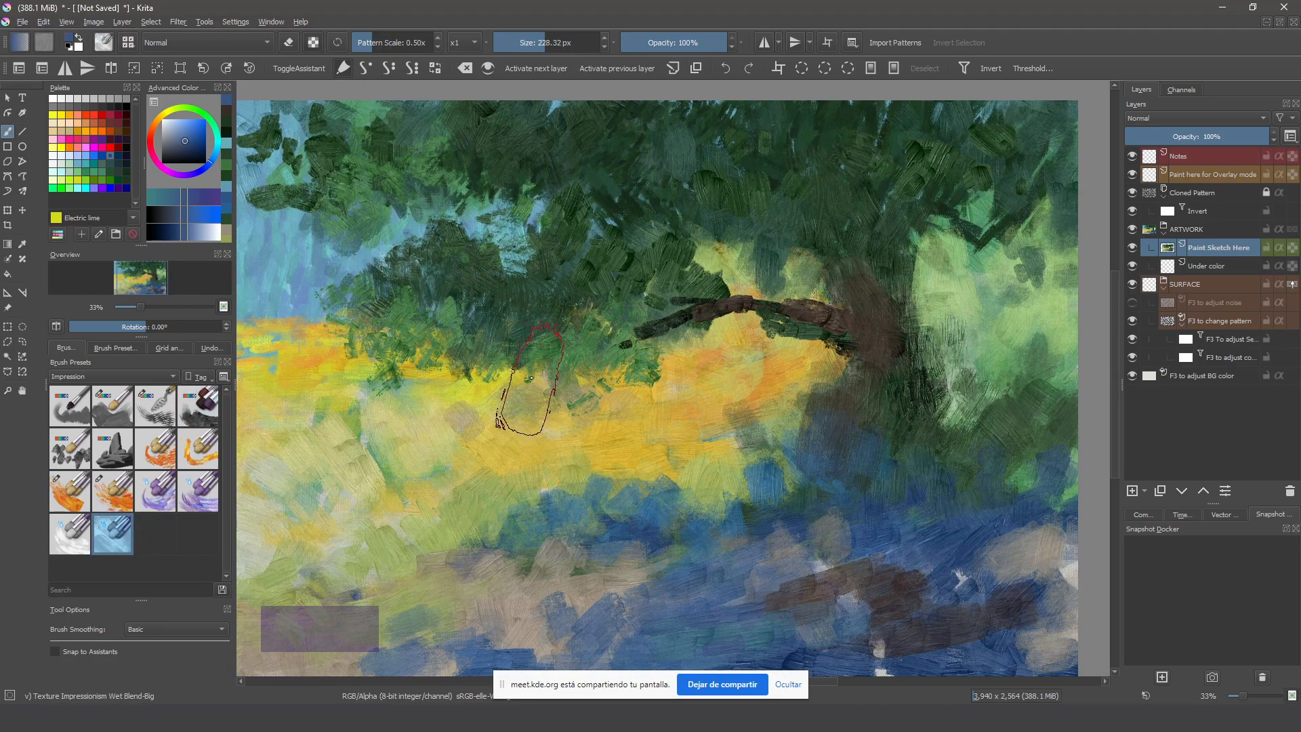
pyautogui.click(104, 43)
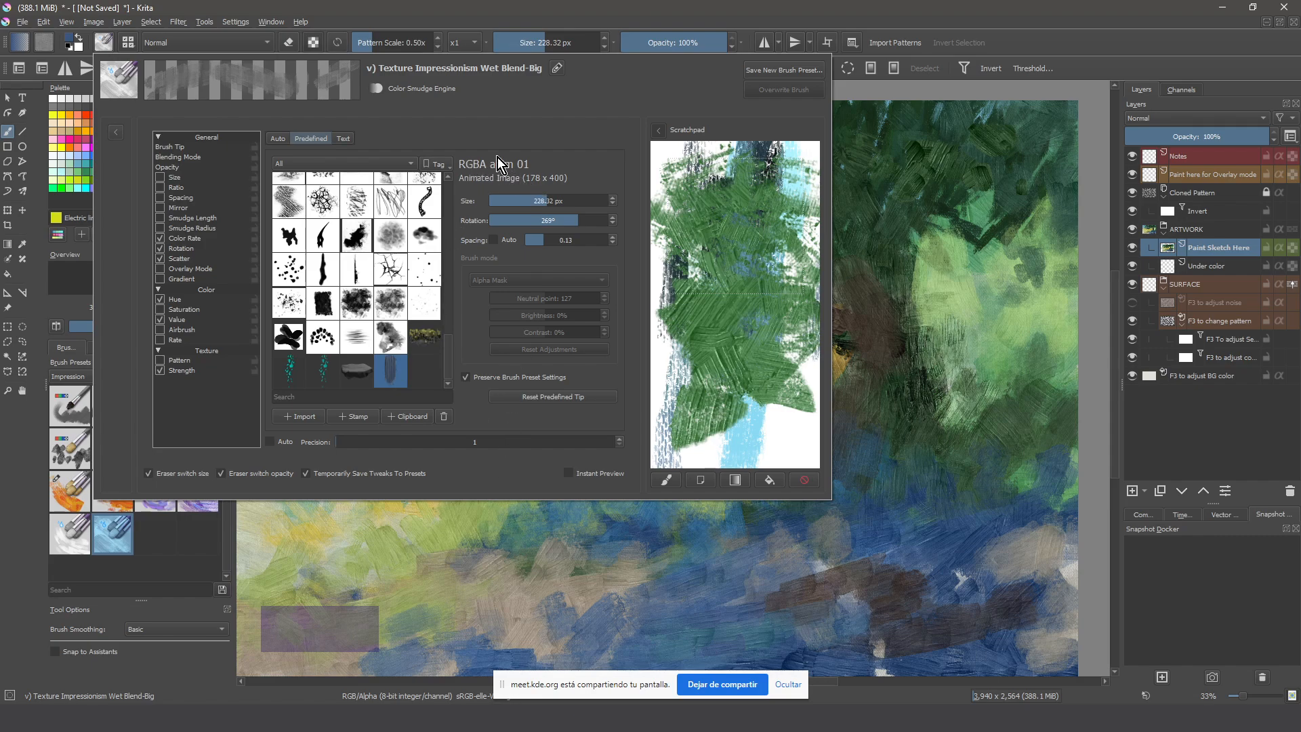
pyautogui.click(560, 564)
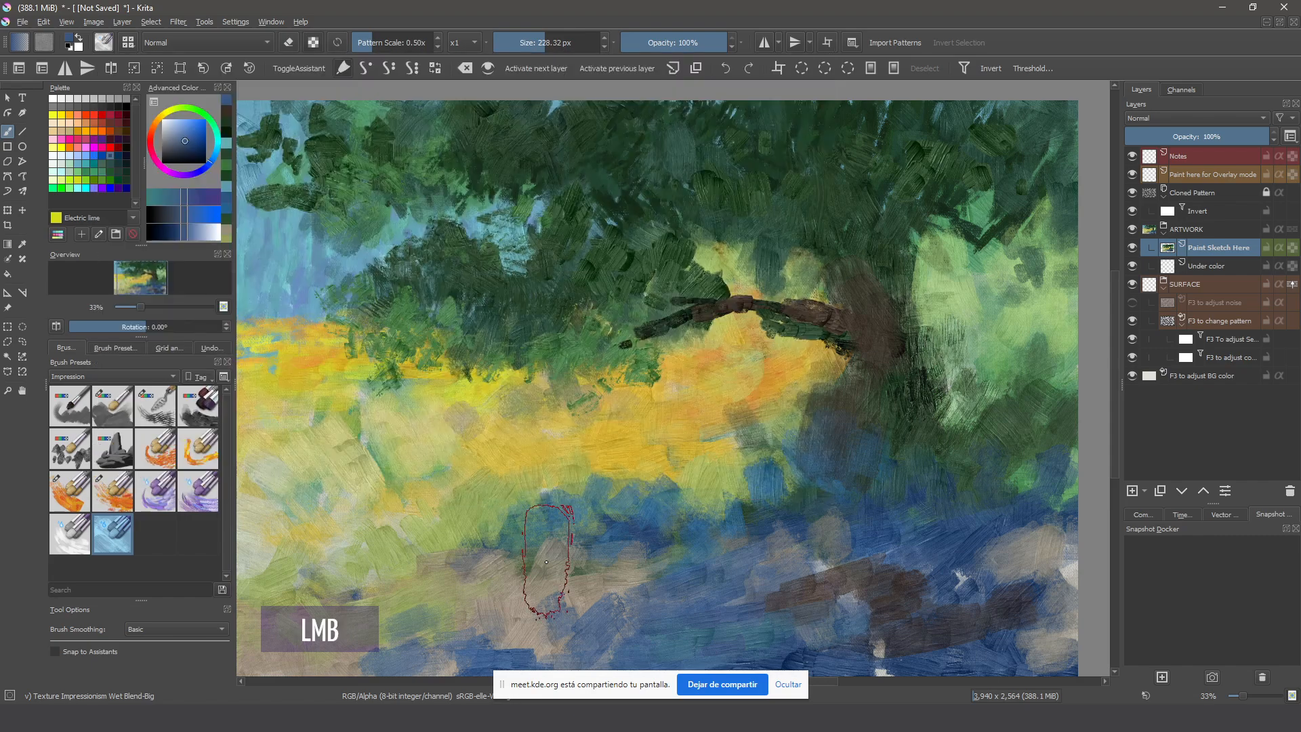
# Smear the branch tip and the lower foliage into the yellow field and sky with the 228.32 px wet blend brush
pyautogui.moveTo(617, 373)
pyautogui.mouseDown()
pyautogui.moveTo(635, 321)
pyautogui.moveTo(684, 339)
pyautogui.mouseUp()
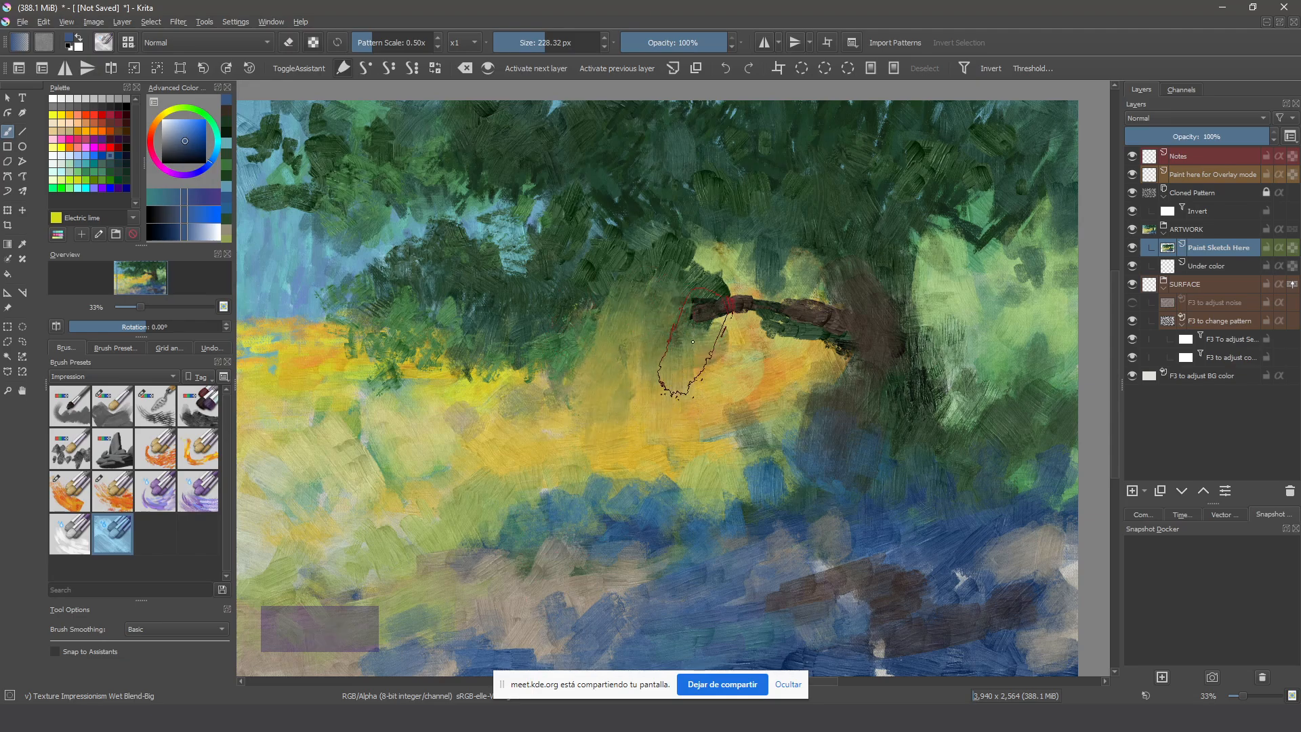
pyautogui.hotkey('ctrl', 'z')
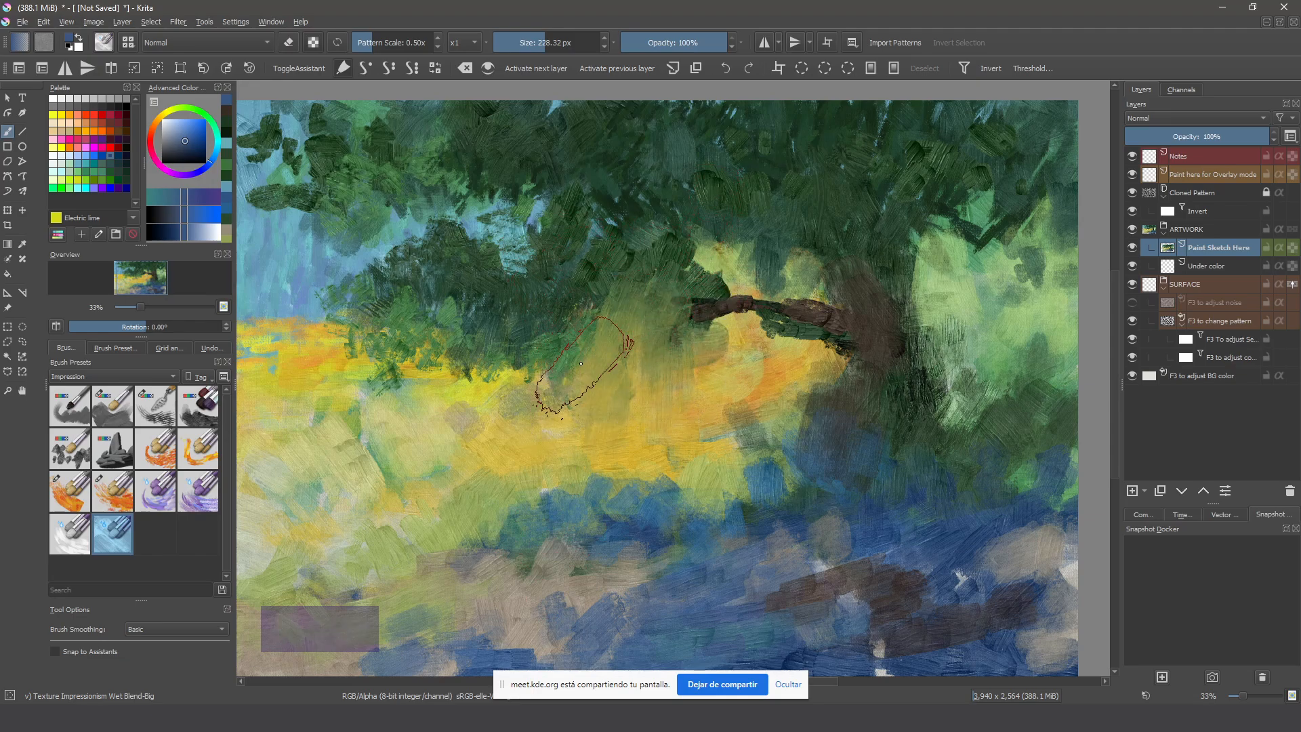
pyautogui.moveTo(586, 308)
pyautogui.mouseDown()
pyautogui.moveTo(507, 393)
pyautogui.moveTo(526, 328)
pyautogui.moveTo(445, 381)
pyautogui.moveTo(441, 307)
pyautogui.moveTo(373, 311)
pyautogui.moveTo(383, 317)
pyautogui.moveTo(387, 282)
pyautogui.mouseUp()
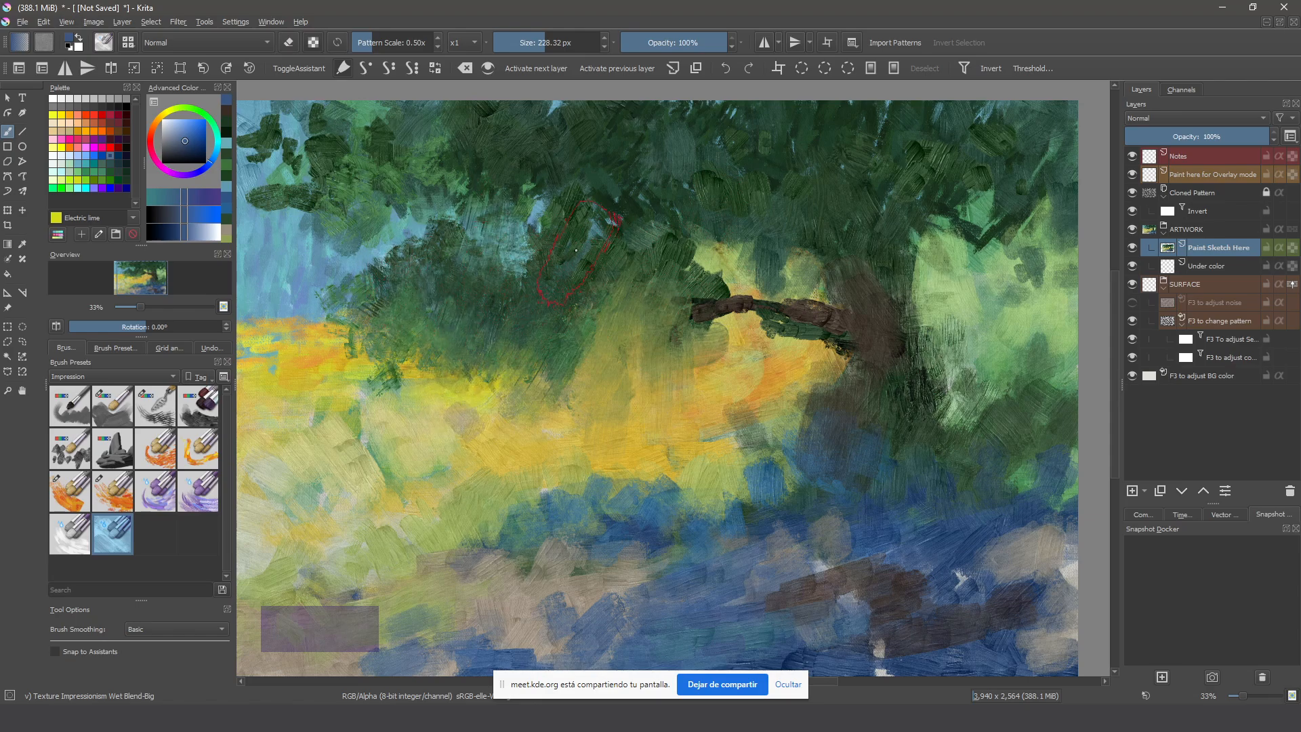
pyautogui.moveTo(575, 250)
pyautogui.mouseDown()
pyautogui.moveTo(677, 216)
pyautogui.moveTo(769, 349)
pyautogui.mouseUp()
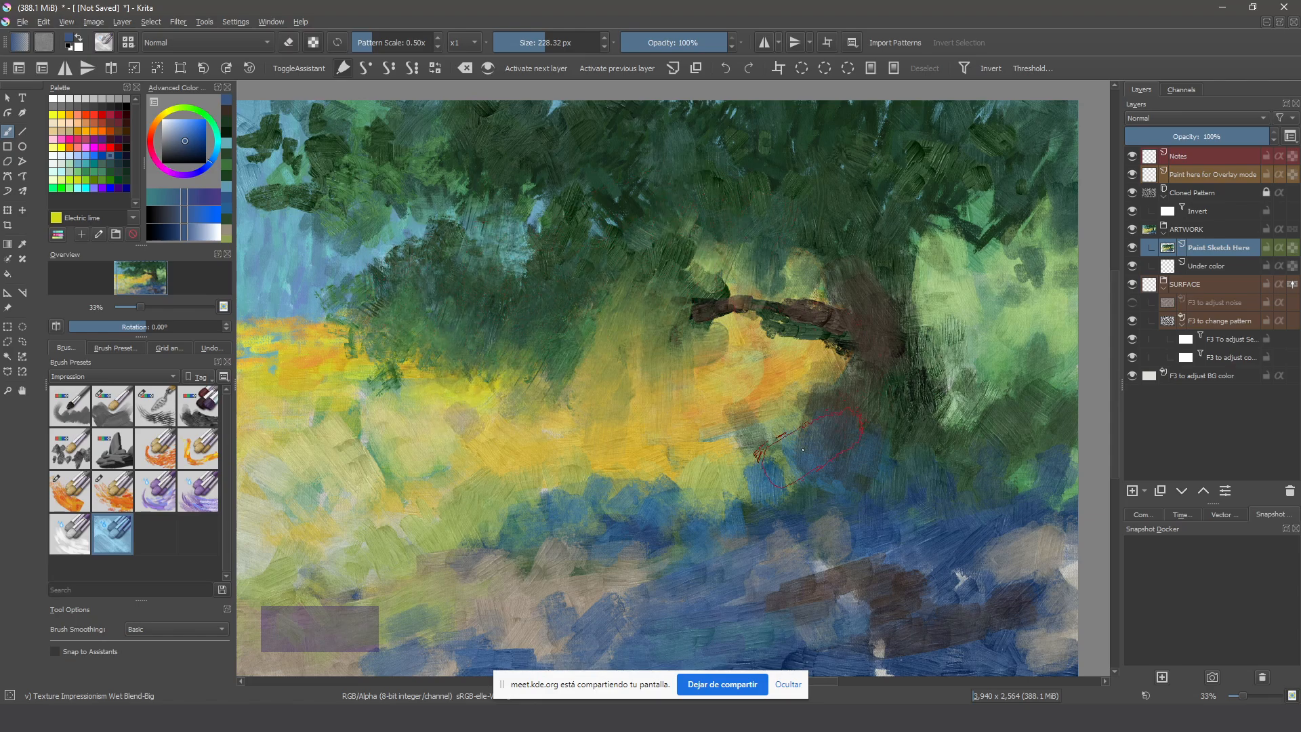
# Blend the border between field and blue shadow, the trunk base, the light green area and the foliage edge against the sky
pyautogui.moveTo(803, 449)
pyautogui.mouseDown()
pyautogui.moveTo(684, 434)
pyautogui.moveTo(537, 479)
pyautogui.mouseUp()
pyautogui.click(786, 479)
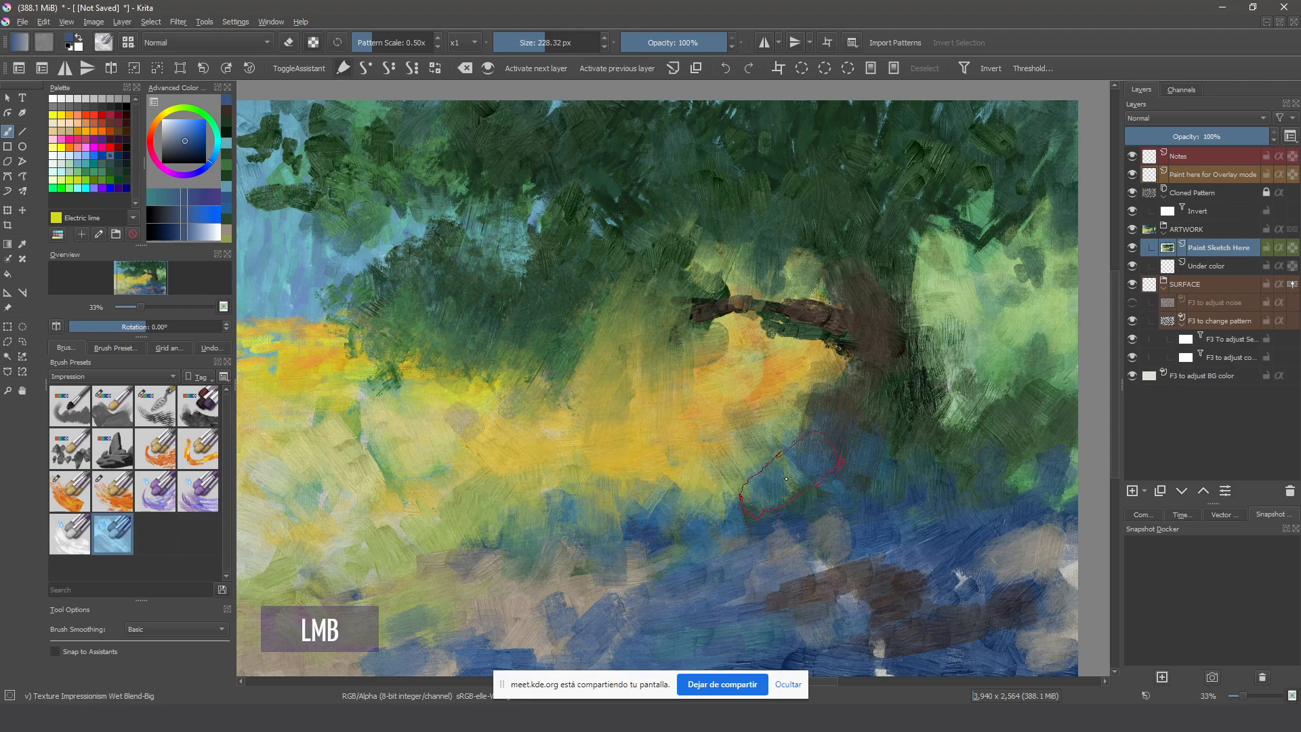
pyautogui.moveTo(949, 359); pyautogui.dragTo(945, 285)
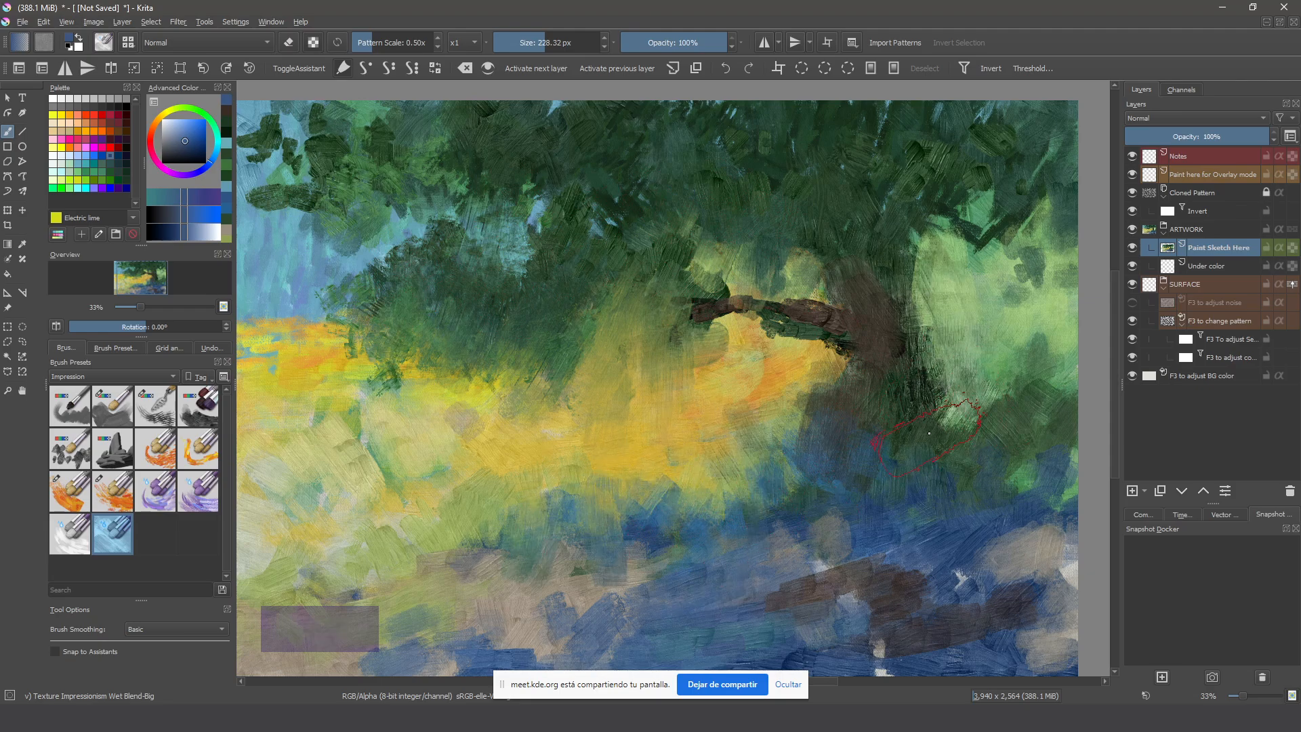
pyautogui.moveTo(875, 428); pyautogui.dragTo(913, 474)
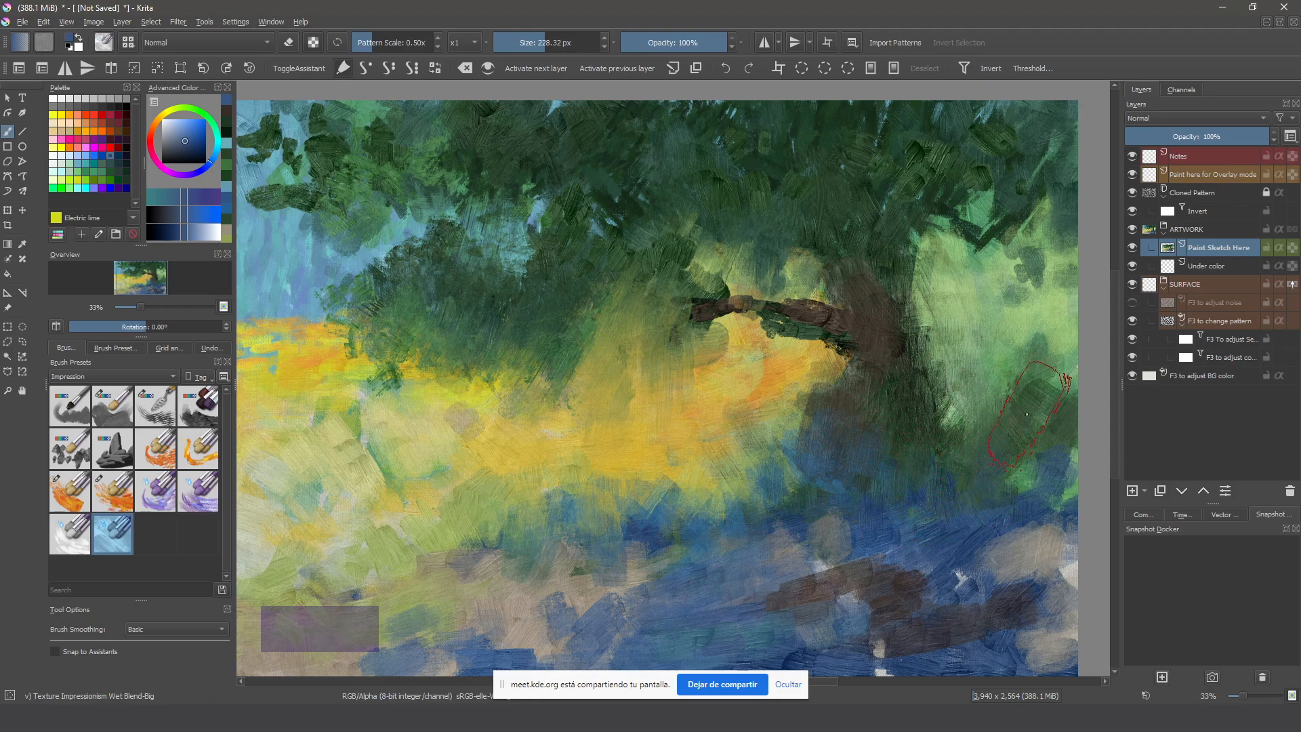
pyautogui.moveTo(607, 491)
pyautogui.mouseDown()
pyautogui.moveTo(715, 470)
pyautogui.moveTo(705, 474)
pyautogui.mouseUp()
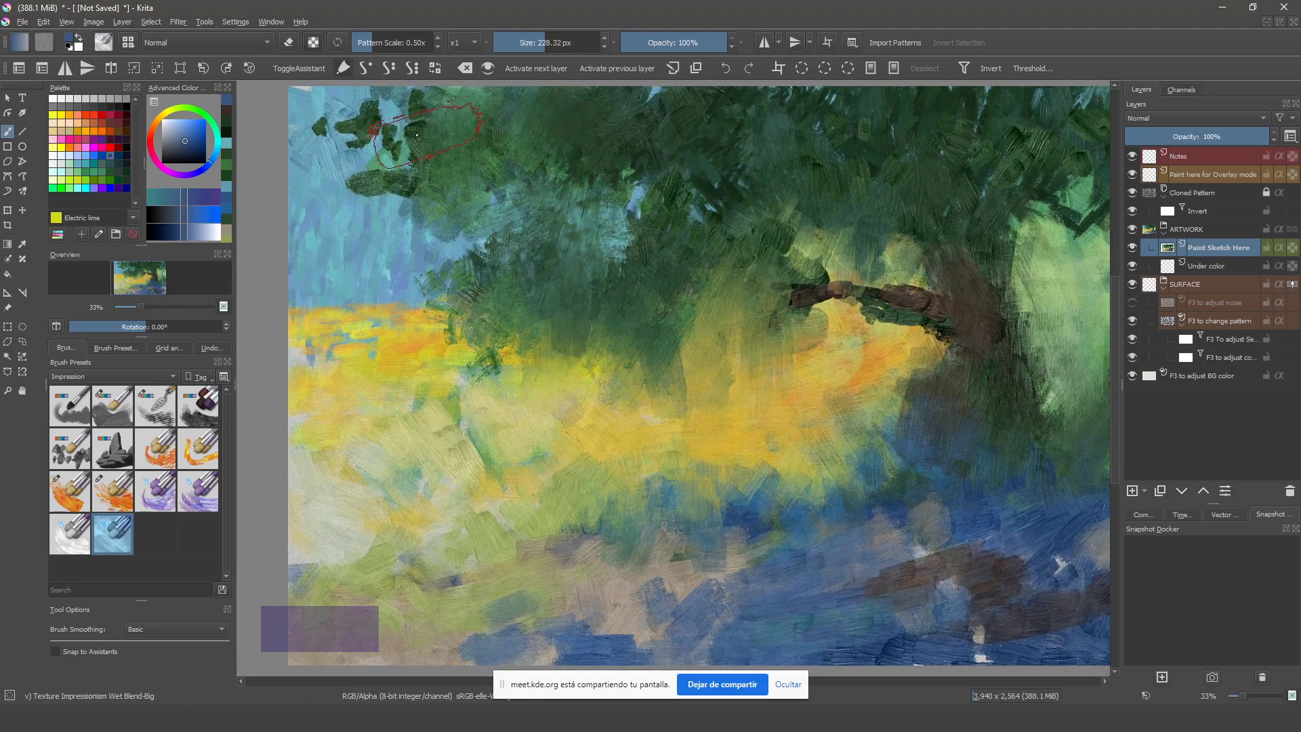
pyautogui.moveTo(366, 129)
pyautogui.mouseDown()
pyautogui.moveTo(322, 120)
pyautogui.moveTo(393, 124)
pyautogui.moveTo(325, 95)
pyautogui.moveTo(376, 111)
pyautogui.moveTo(323, 112)
pyautogui.moveTo(443, 129)
pyautogui.moveTo(401, 107)
pyautogui.moveTo(352, 176)
pyautogui.mouseUp()
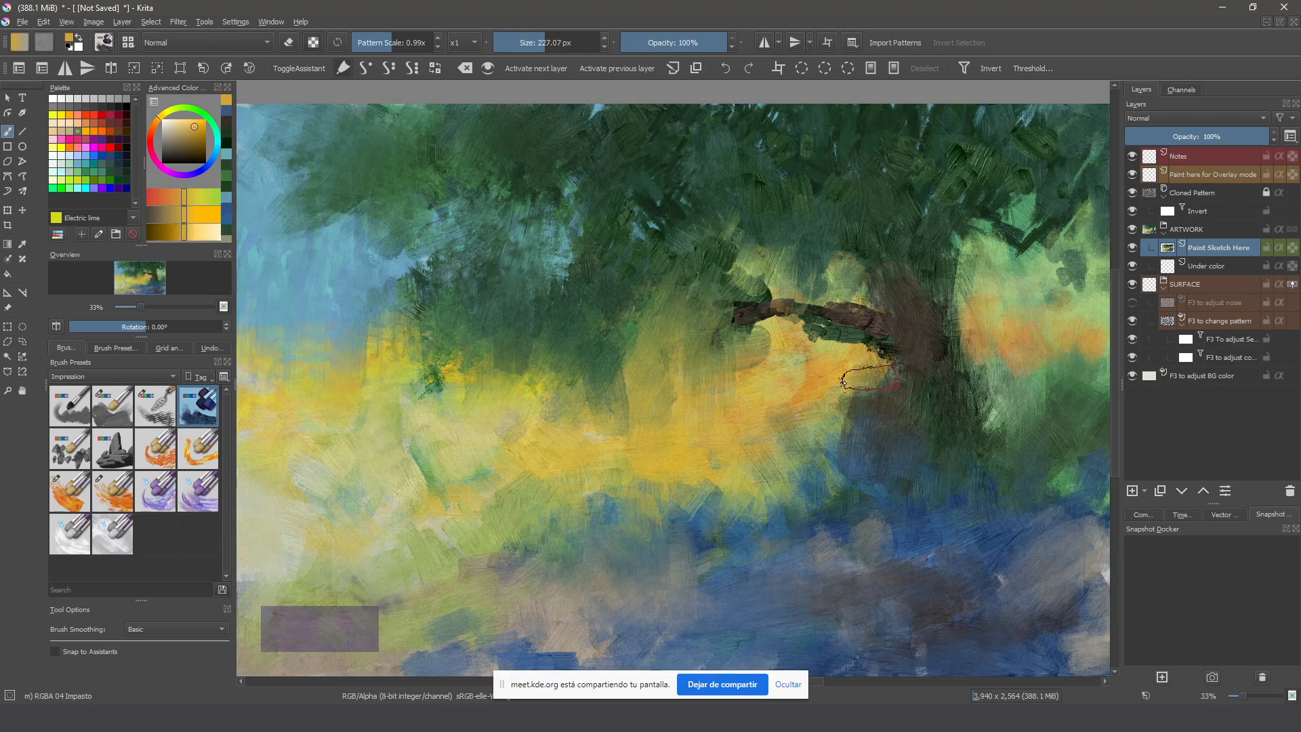
# Dab ochre with the 227.07 px RGBA 04 Impasto brush beside the trunk's right edge, and undo the last dab
pyautogui.click(982, 353)
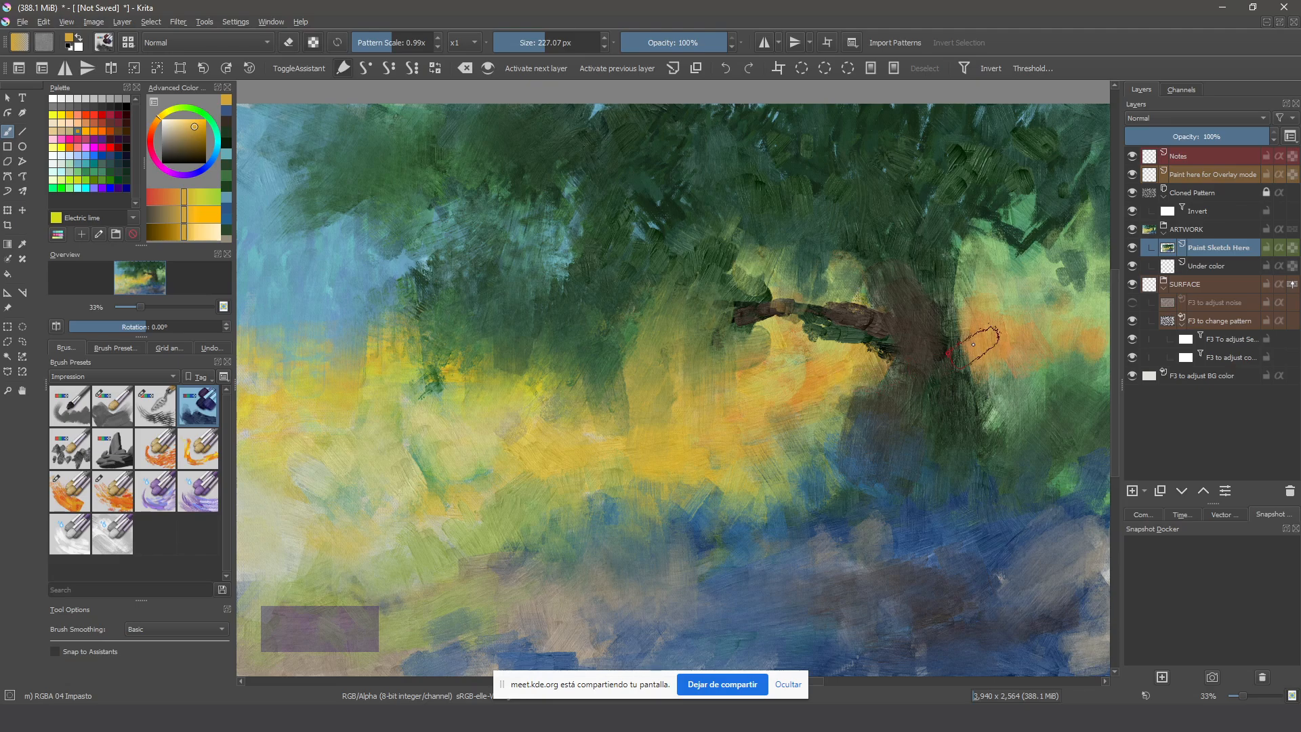
pyautogui.moveTo(980, 343)
pyautogui.mouseDown()
pyautogui.moveTo(990, 380)
pyautogui.moveTo(973, 393)
pyautogui.mouseUp()
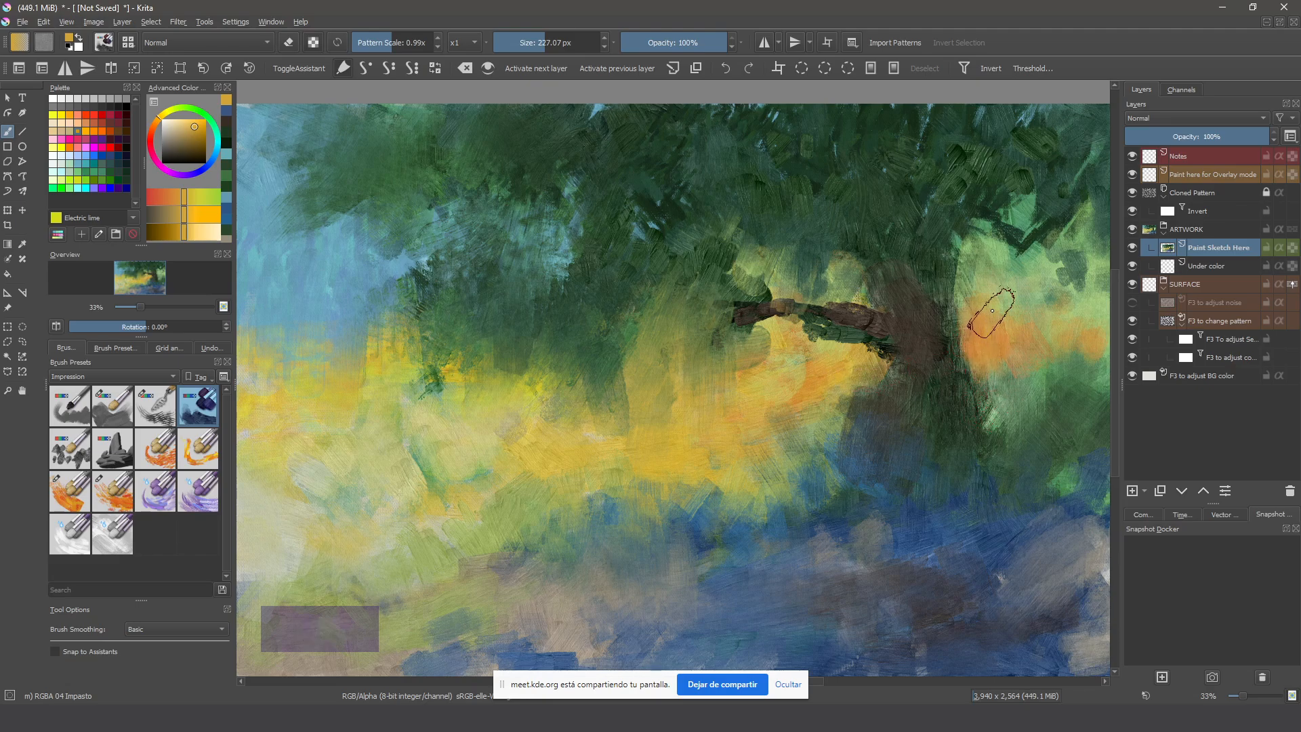
pyautogui.hotkey('ctrl', 'z')
# Pick a dark olive green and paint bushy dabs from the trunk base along the upper edge of the blue shadow
pyautogui.keyDown('ctrl'); pyautogui.click(964, 436); pyautogui.keyUp('ctrl')
pyautogui.moveTo(874, 390)
pyautogui.mouseDown()
pyautogui.moveTo(824, 491)
pyautogui.moveTo(787, 512)
pyautogui.moveTo(765, 495)
pyautogui.moveTo(631, 531)
pyautogui.mouseUp()
pyautogui.moveTo(713, 534)
pyautogui.mouseDown()
pyautogui.moveTo(713, 505)
pyautogui.moveTo(550, 544)
pyautogui.moveTo(598, 516)
pyautogui.moveTo(586, 551)
pyautogui.moveTo(540, 528)
pyautogui.moveTo(509, 543)
pyautogui.moveTo(578, 530)
pyautogui.moveTo(576, 548)
pyautogui.moveTo(605, 547)
pyautogui.mouseUp()
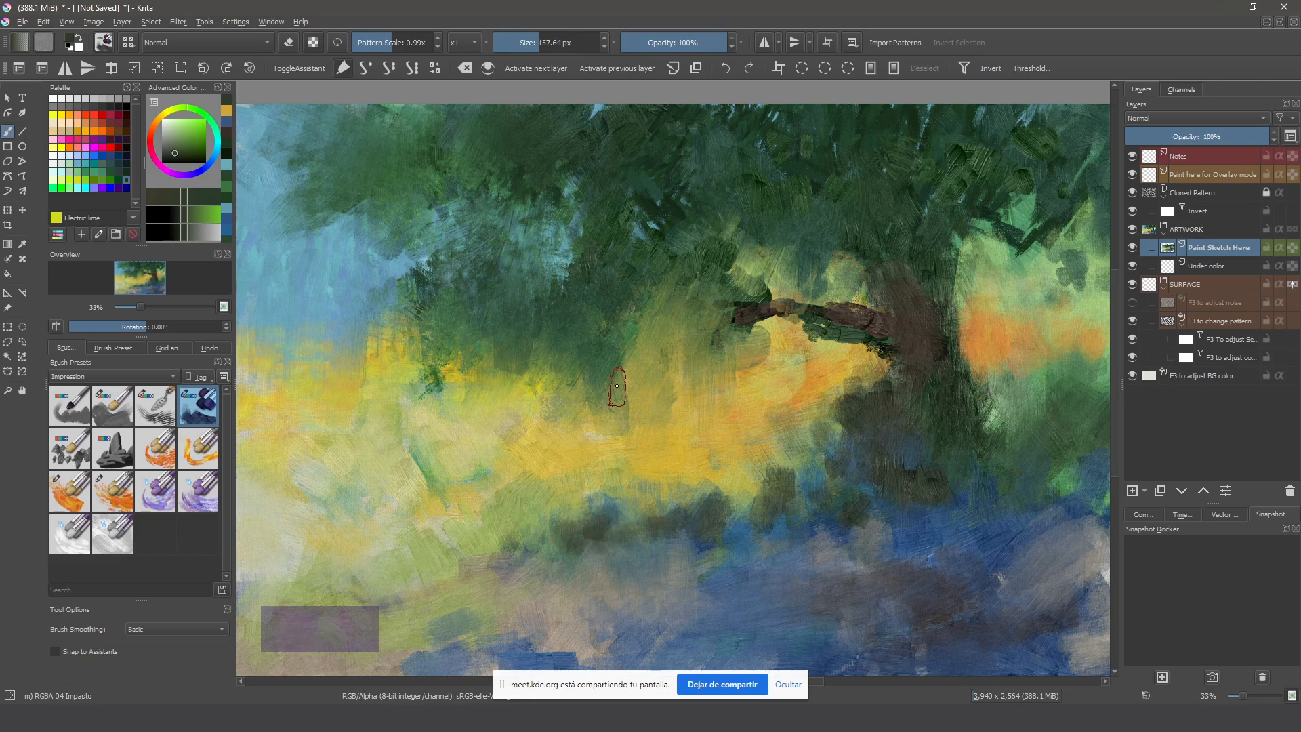
# Reduce the brush to 82.42 px and add small dark olive dabs to the branch and the bushes along the shadow edge
pyautogui.moveTo(616, 386); pyautogui.dragTo(588, 344)
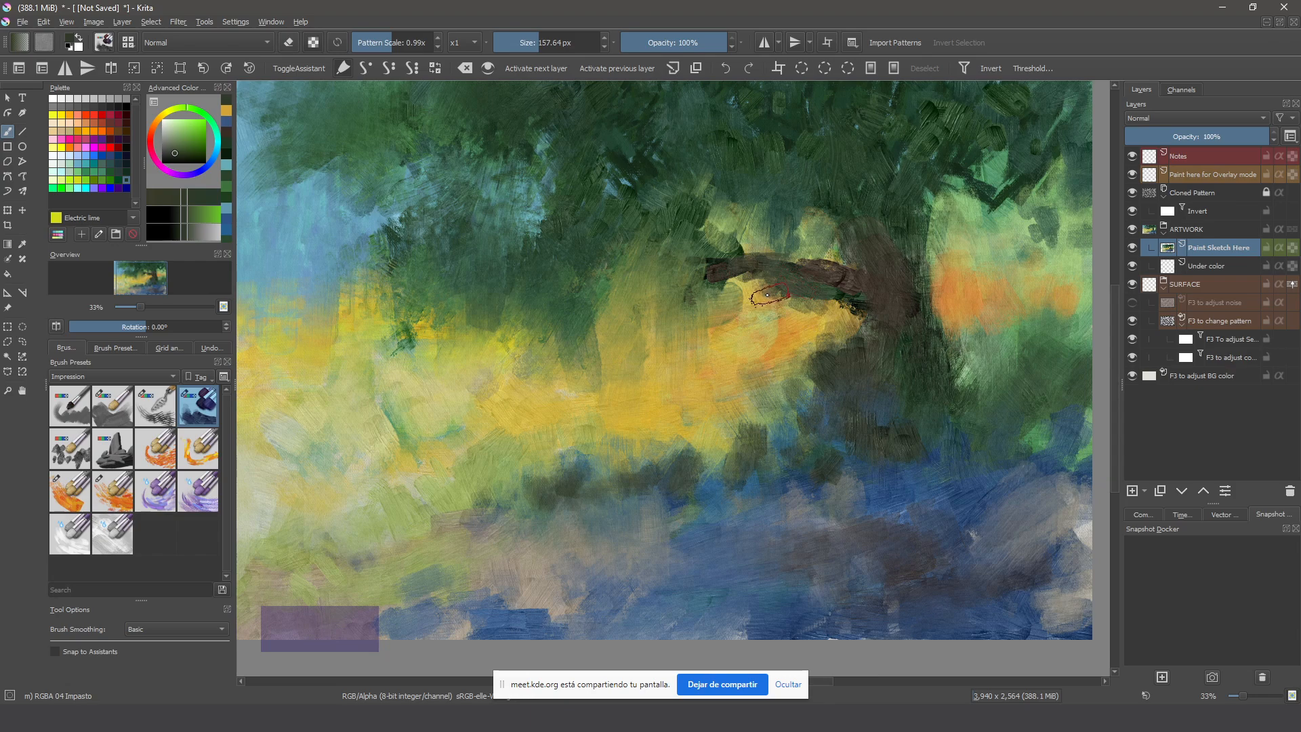
pyautogui.moveTo(673, 293); pyautogui.dragTo(690, 277)
pyautogui.keyDown('shift'); pyautogui.moveTo(717, 328); pyautogui.dragTo(722, 332); pyautogui.keyUp('shift')
pyautogui.click(693, 405)
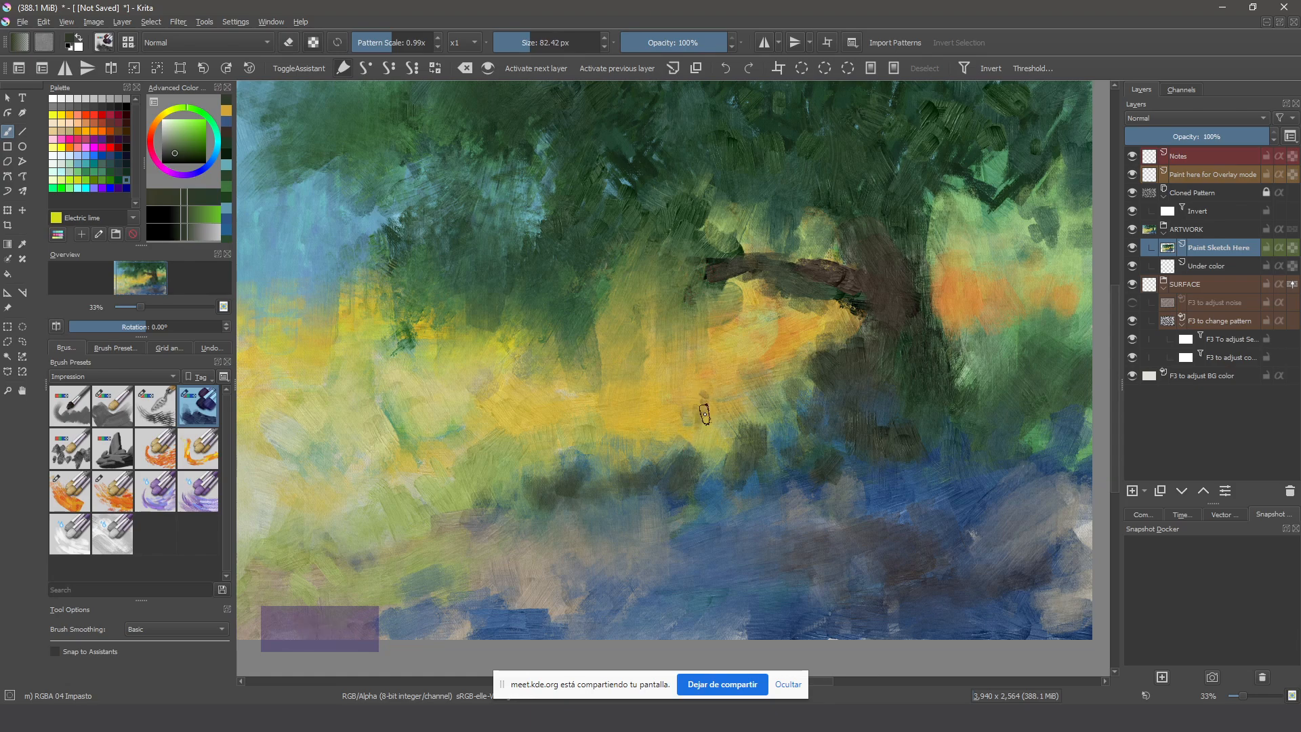
pyautogui.click(713, 403)
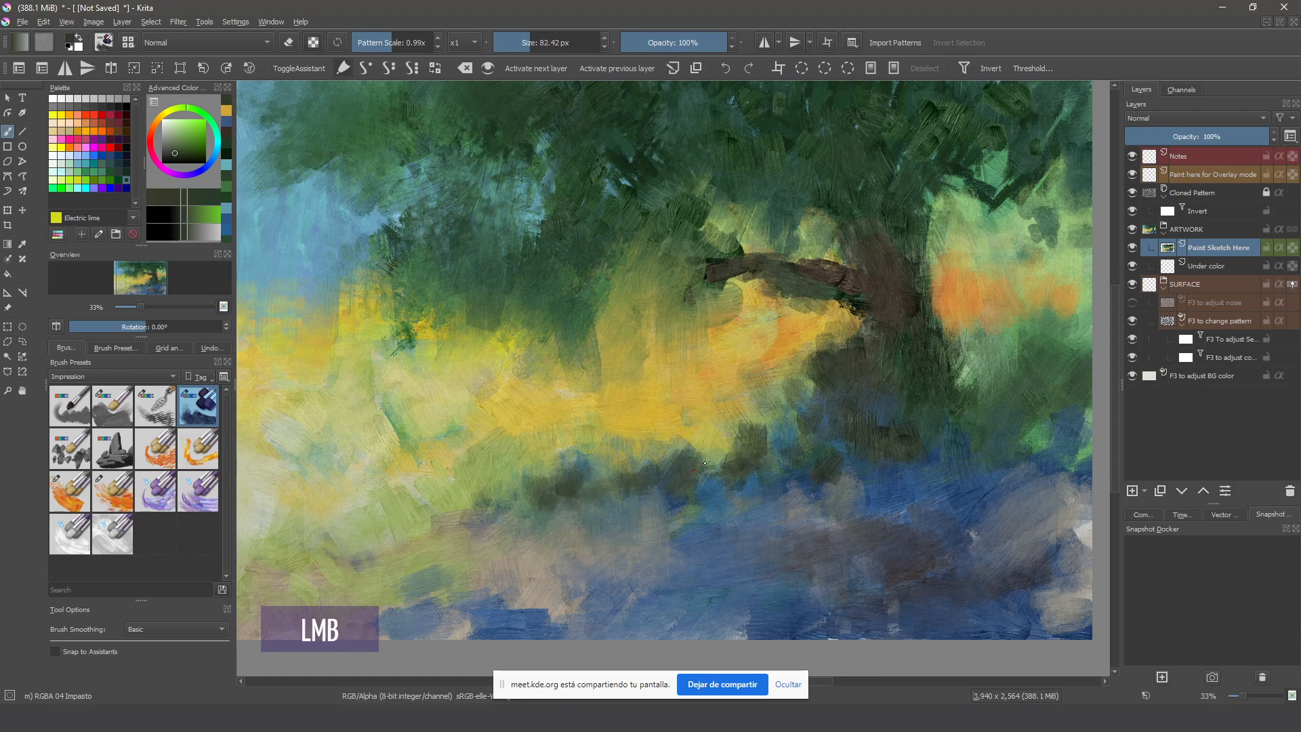
pyautogui.click(827, 307)
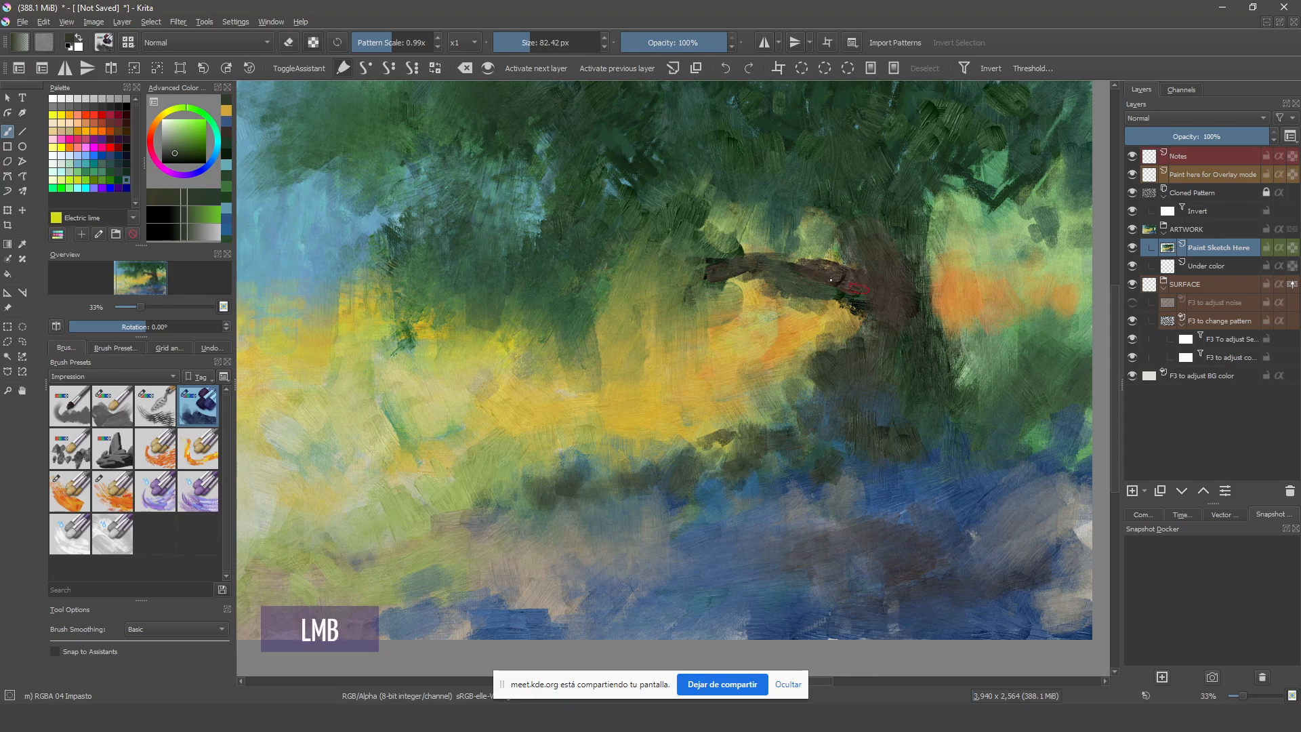
# Pick ochre from the field and paint it along the underside of the branch to refine its outline
pyautogui.keyDown('ctrl'); pyautogui.click(813, 304); pyautogui.keyUp('ctrl')
pyautogui.moveTo(803, 301)
pyautogui.mouseDown()
pyautogui.moveTo(821, 302)
pyautogui.moveTo(745, 281)
pyautogui.mouseUp()
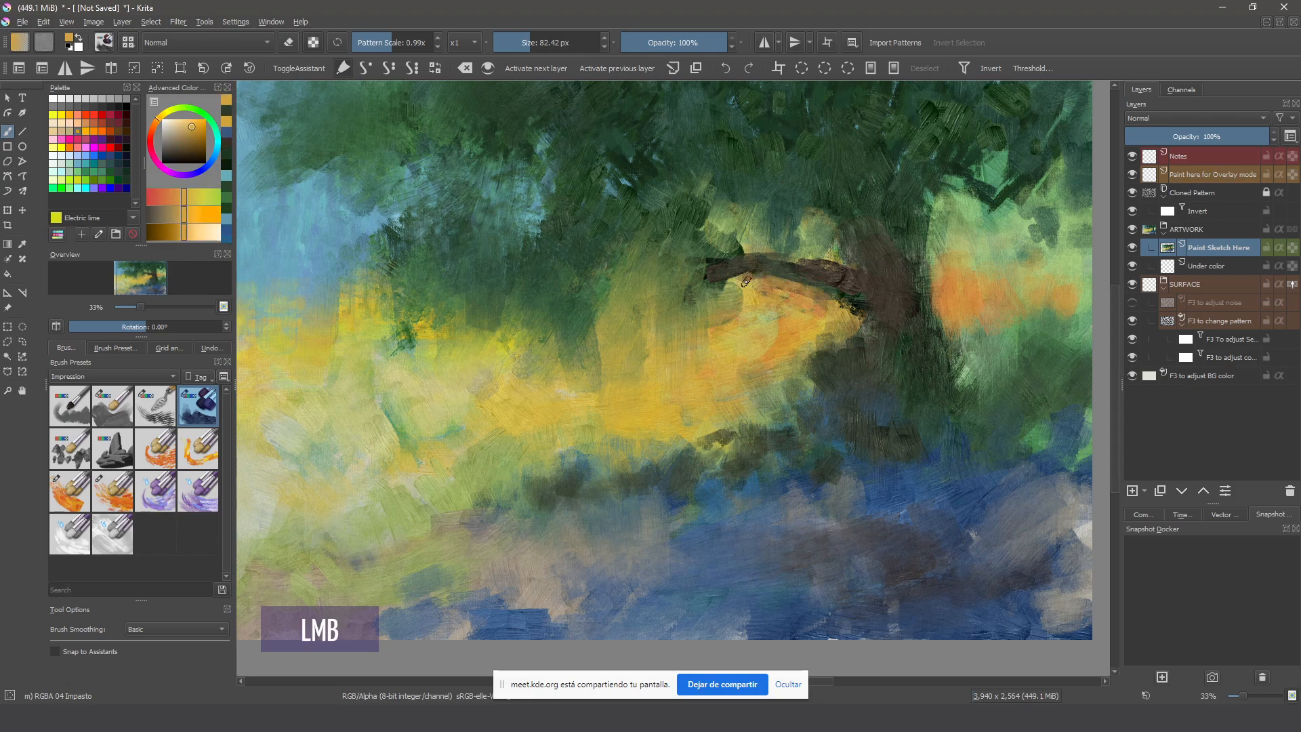
pyautogui.click(744, 298)
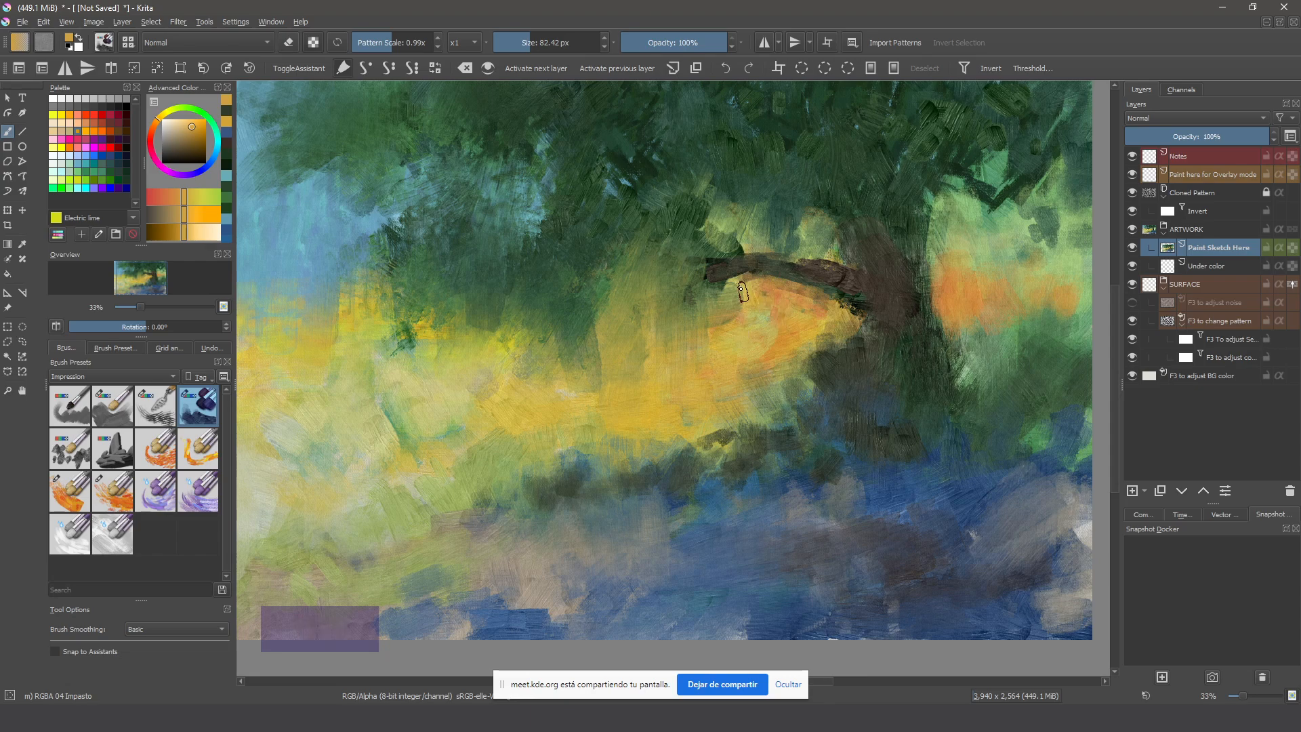
pyautogui.click(746, 293)
# Pick dark brown from the branch and paint a winding lower branch from its outer end out over the yellow field
pyautogui.keyDown('ctrl'); pyautogui.click(827, 271); pyautogui.keyUp('ctrl')
pyautogui.click(742, 291)
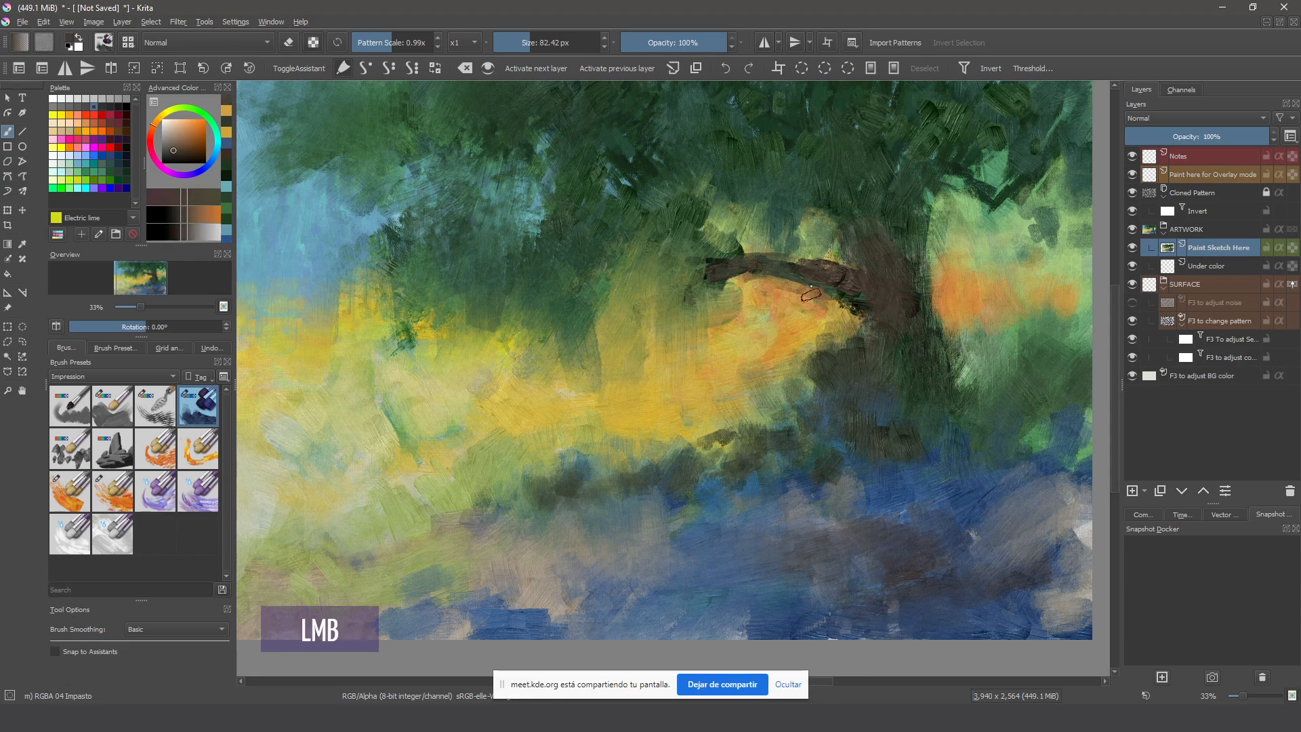
pyautogui.moveTo(747, 279)
pyautogui.mouseDown()
pyautogui.moveTo(698, 350)
pyautogui.moveTo(741, 275)
pyautogui.moveTo(549, 327)
pyautogui.moveTo(483, 289)
pyautogui.mouseUp()
pyautogui.click(696, 260)
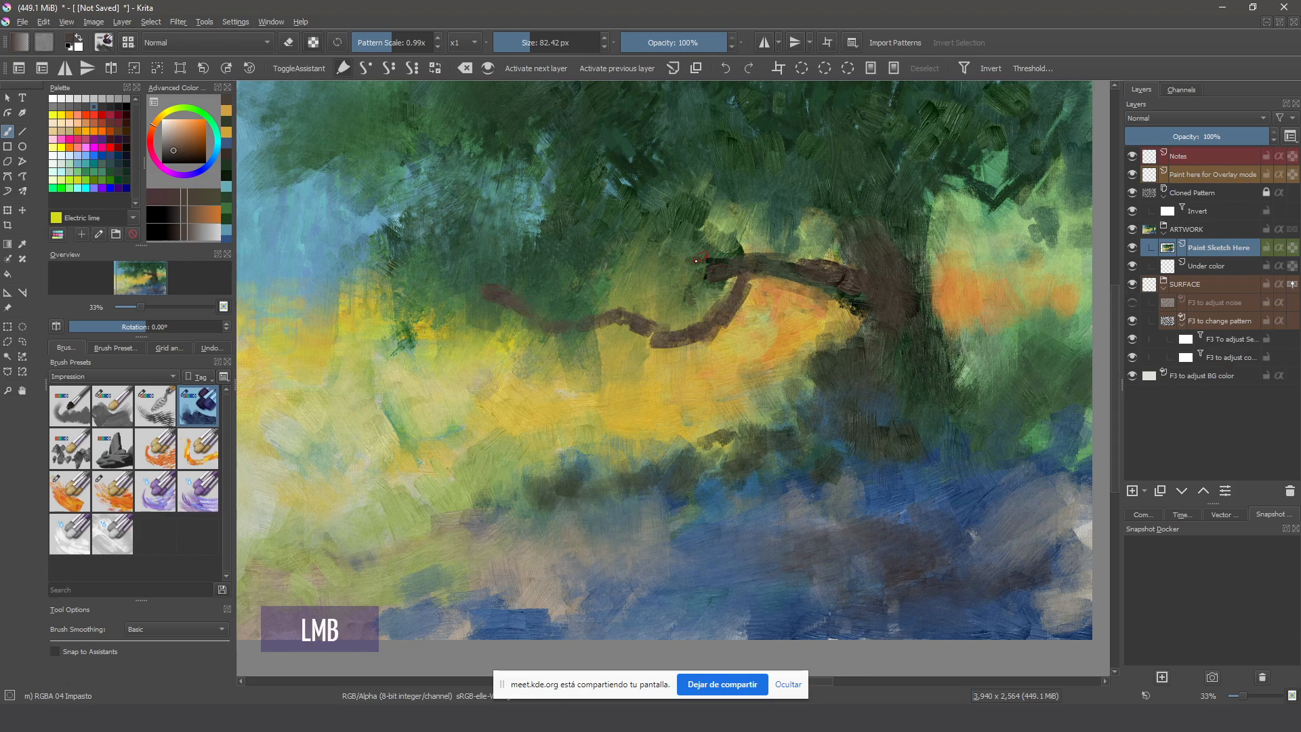
# Pick a near-black green and darken the branch's outer end and the clump beside the trunk below the branch
pyautogui.keyDown('ctrl'); pyautogui.click(704, 292); pyautogui.keyUp('ctrl')
pyautogui.moveTo(708, 258); pyautogui.dragTo(680, 312)
pyautogui.click(720, 259)
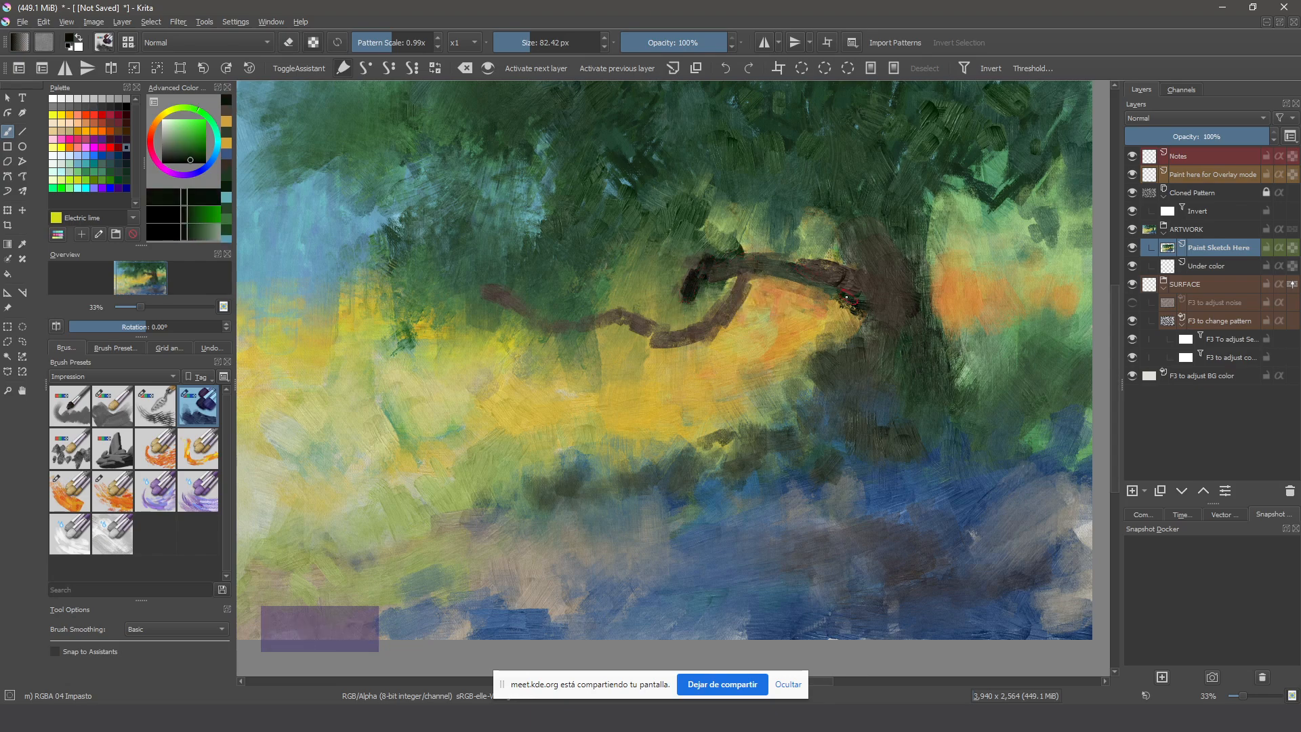
pyautogui.moveTo(848, 311)
pyautogui.mouseDown()
pyautogui.moveTo(837, 370)
pyautogui.moveTo(824, 372)
pyautogui.moveTo(815, 353)
pyautogui.moveTo(808, 391)
pyautogui.moveTo(795, 354)
pyautogui.moveTo(831, 387)
pyautogui.mouseUp()
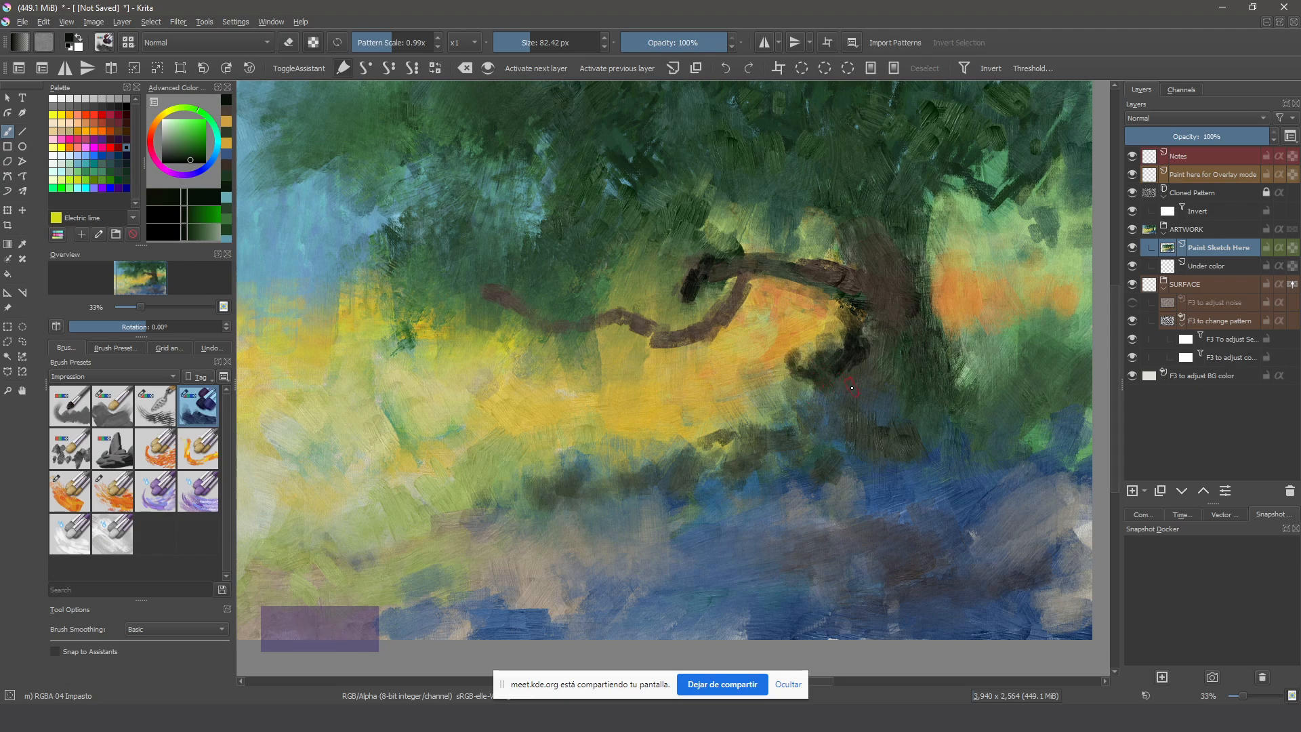
# Extend the trunk upward into the canopy with near-black green strokes and dab dark accents in the foliage above the branch
pyautogui.moveTo(947, 217)
pyautogui.mouseDown()
pyautogui.moveTo(933, 256)
pyautogui.moveTo(941, 186)
pyautogui.moveTo(929, 187)
pyautogui.moveTo(916, 263)
pyautogui.mouseUp()
pyautogui.moveTo(934, 170); pyautogui.dragTo(972, 156)
pyautogui.moveTo(894, 178)
pyautogui.mouseDown()
pyautogui.moveTo(862, 163)
pyautogui.moveTo(858, 104)
pyautogui.moveTo(898, 183)
pyautogui.mouseUp()
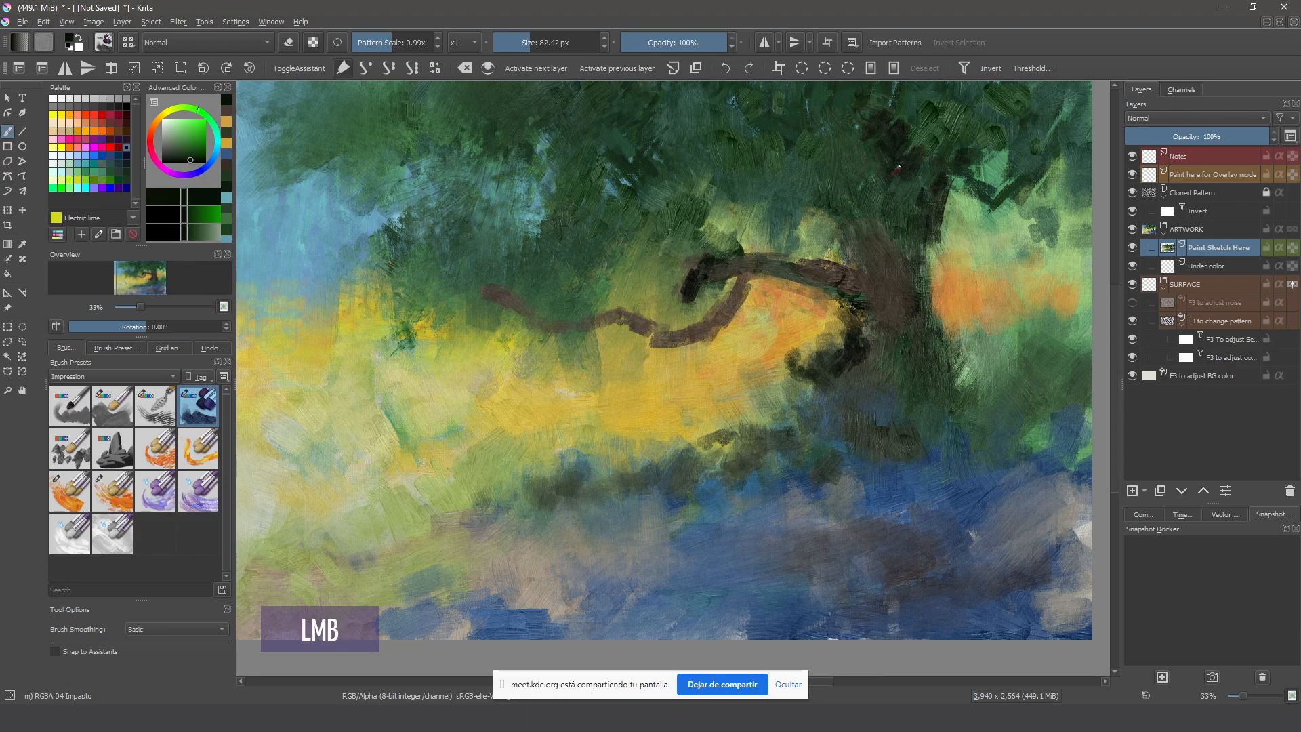
pyautogui.moveTo(845, 112)
pyautogui.mouseDown()
pyautogui.moveTo(847, 162)
pyautogui.moveTo(763, 185)
pyautogui.moveTo(748, 170)
pyautogui.moveTo(790, 168)
pyautogui.moveTo(746, 168)
pyautogui.moveTo(779, 184)
pyautogui.mouseUp()
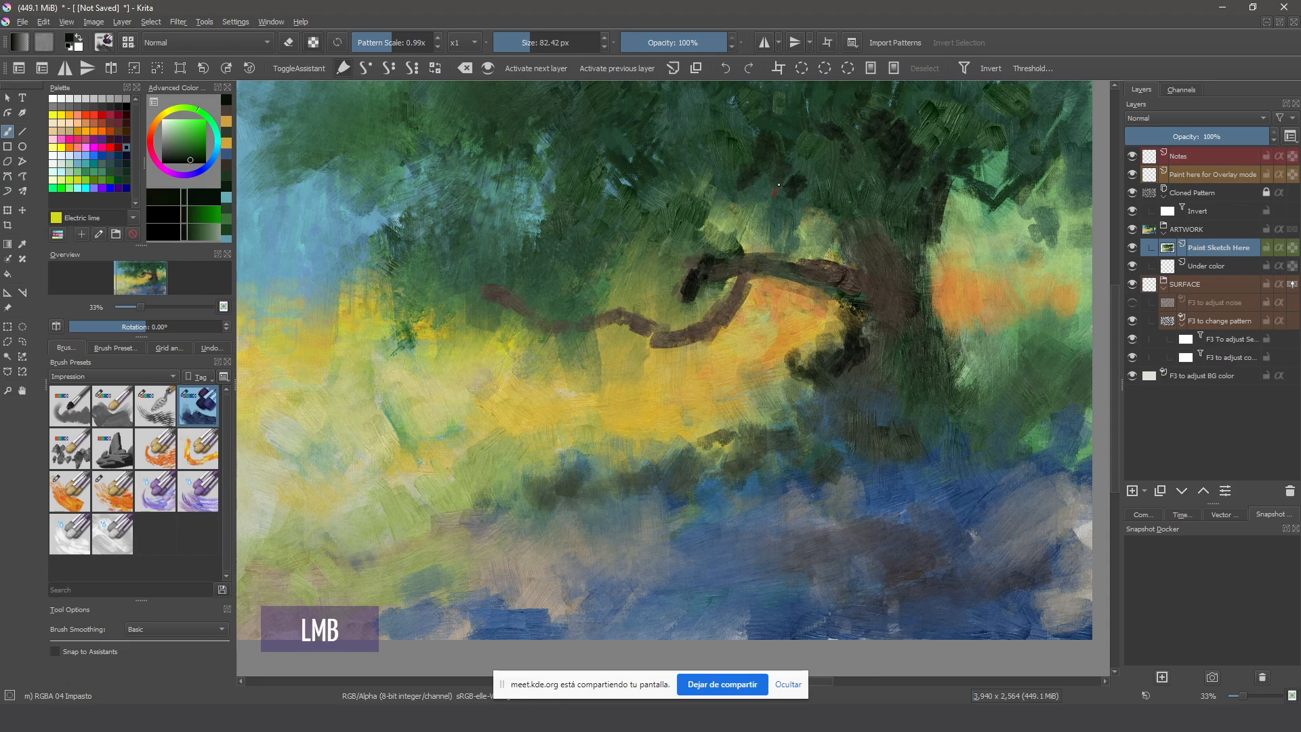
pyautogui.click(828, 208)
# Add near-black green accents to the upper foliage and darken the trunk where the branch joins it
pyautogui.click(726, 97)
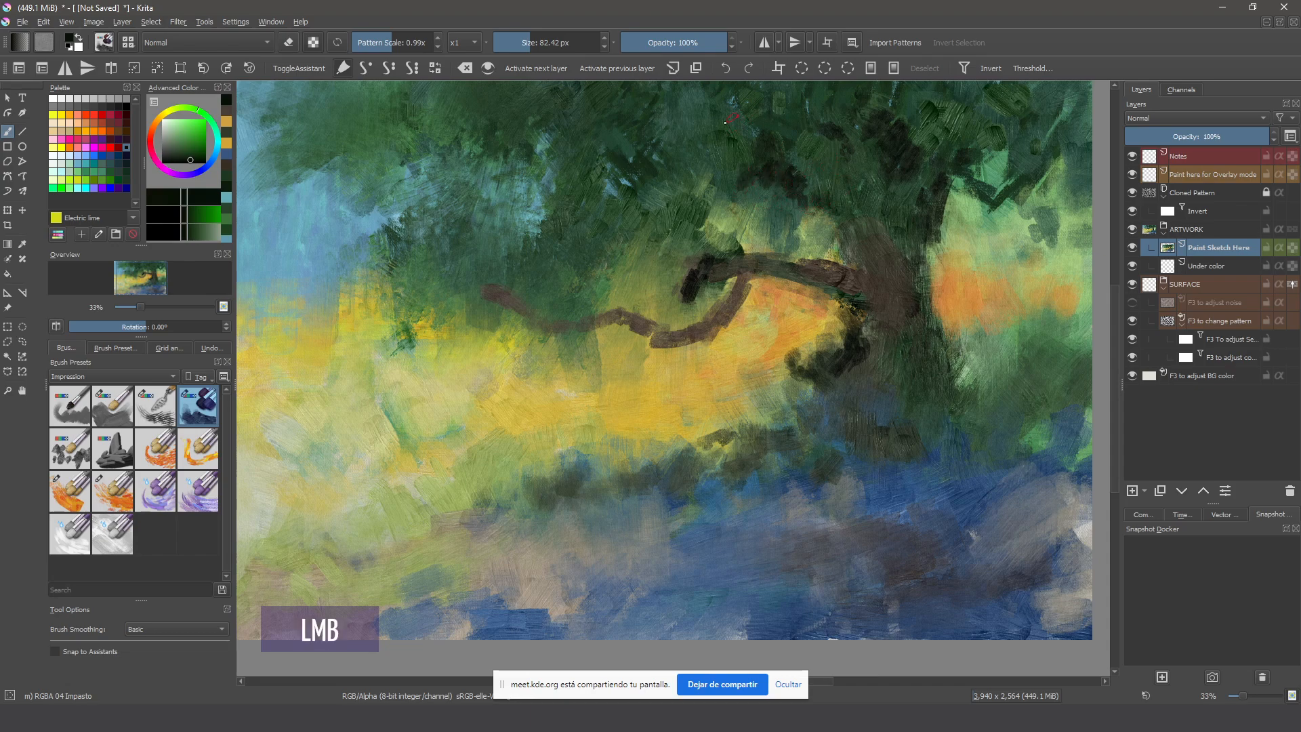
pyautogui.click(668, 115)
pyautogui.click(664, 114)
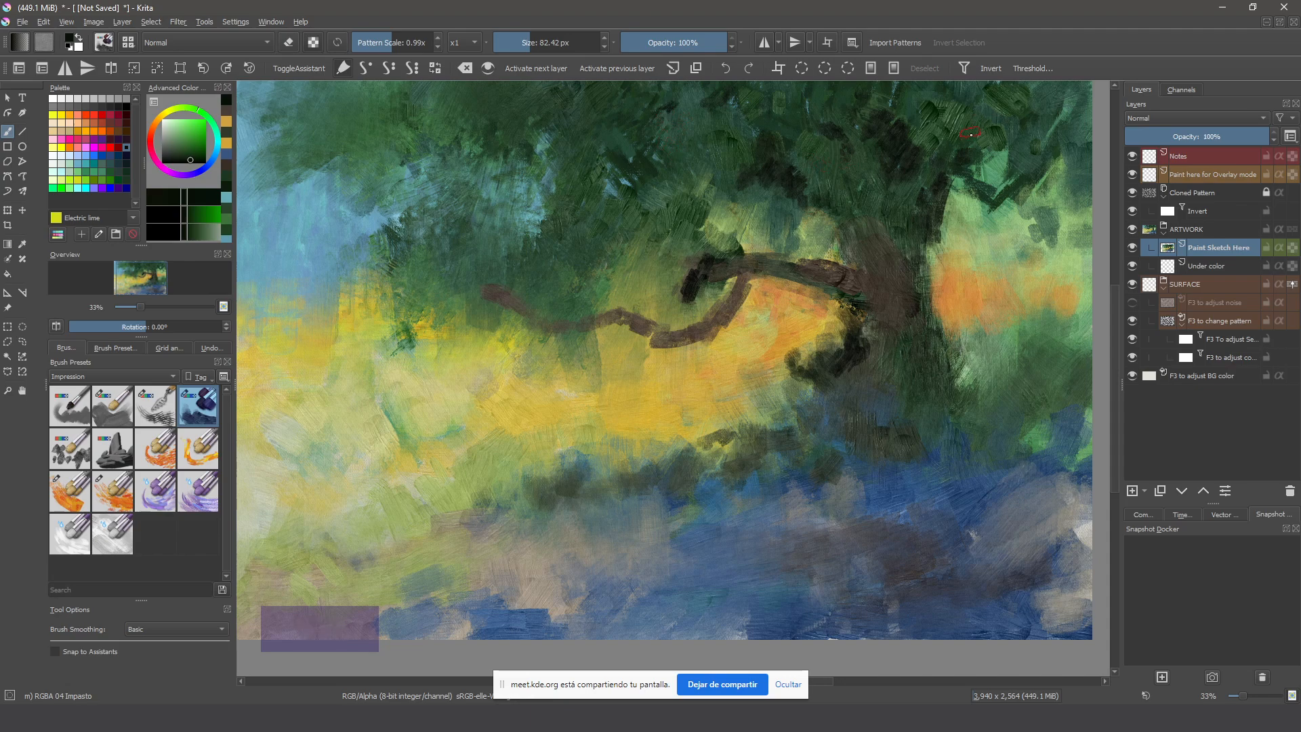
pyautogui.moveTo(916, 298)
pyautogui.mouseDown()
pyautogui.moveTo(913, 227)
pyautogui.moveTo(895, 268)
pyautogui.moveTo(876, 204)
pyautogui.moveTo(916, 197)
pyautogui.moveTo(881, 248)
pyautogui.mouseUp()
pyautogui.click(905, 244)
pyautogui.moveTo(891, 286); pyautogui.dragTo(876, 300)
# Pick the pale olive beside the branch and extend the dark upper branch outward with a thin, twisting end over the foliage
pyautogui.keyDown('ctrl'); pyautogui.click(834, 254); pyautogui.keyUp('ctrl')
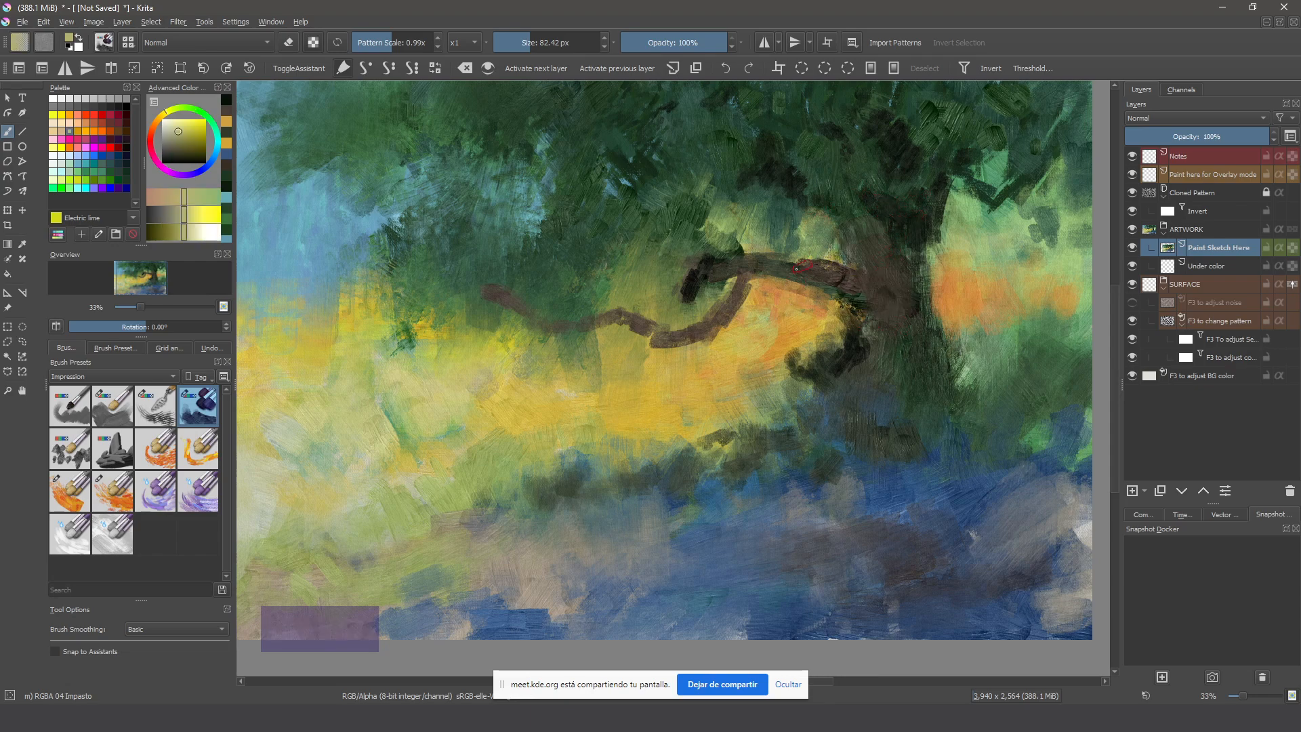
pyautogui.moveTo(600, 274)
pyautogui.mouseDown()
pyautogui.moveTo(654, 299)
pyautogui.moveTo(599, 290)
pyautogui.moveTo(678, 302)
pyautogui.mouseUp()
pyautogui.moveTo(680, 303)
pyautogui.mouseDown()
pyautogui.moveTo(707, 289)
pyautogui.moveTo(671, 351)
pyautogui.moveTo(702, 281)
pyautogui.moveTo(695, 252)
pyautogui.moveTo(664, 253)
pyautogui.mouseUp()
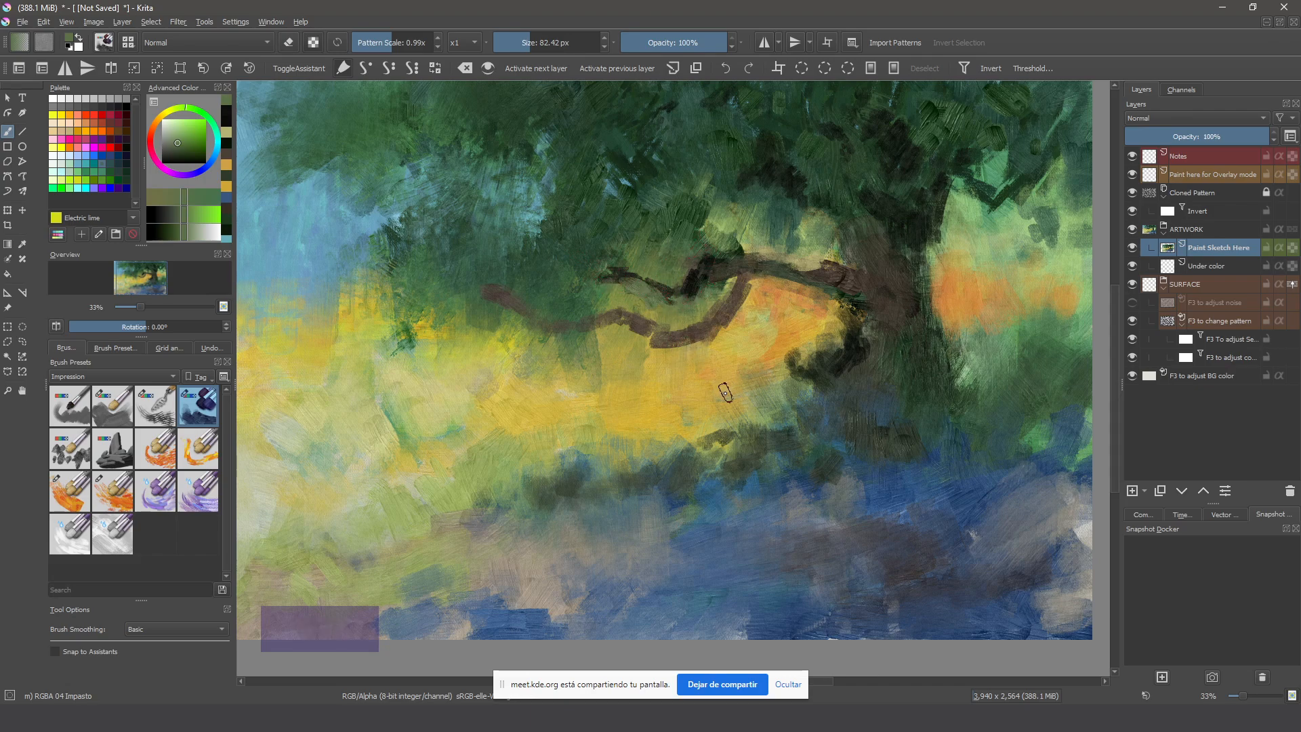
# Pick a warm orange from the field near the trunk and paint it below the lower branch
pyautogui.keyDown('ctrl'); pyautogui.click(824, 343); pyautogui.keyUp('ctrl')
pyautogui.moveTo(767, 352); pyautogui.dragTo(726, 376)
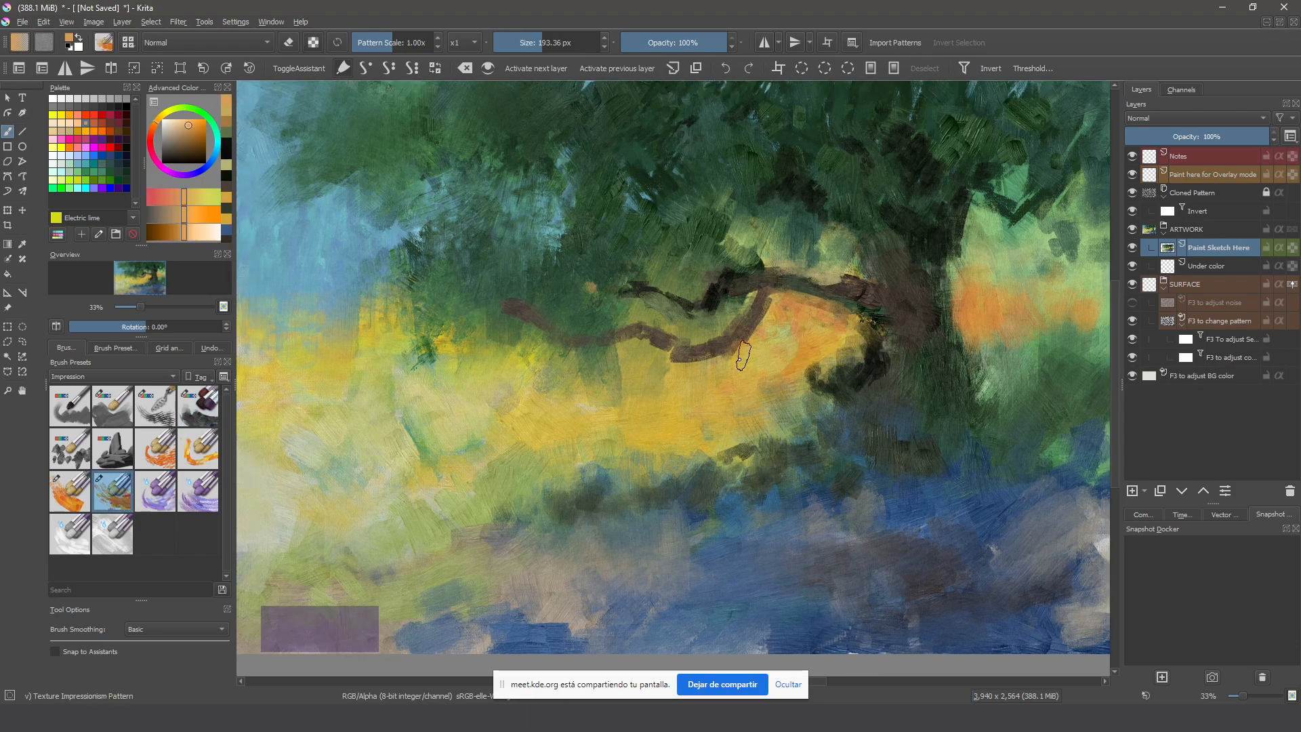
# Undo the last orange stroke, pick olive green near the branch tip, and paint hanging leaf strokes along the canopy's lower outer edge
pyautogui.moveTo(744, 341)
pyautogui.mouseDown()
pyautogui.moveTo(765, 298)
pyautogui.moveTo(768, 335)
pyautogui.moveTo(785, 306)
pyautogui.moveTo(764, 417)
pyautogui.moveTo(767, 346)
pyautogui.mouseUp()
pyautogui.hotkey('ctrl', 'z')
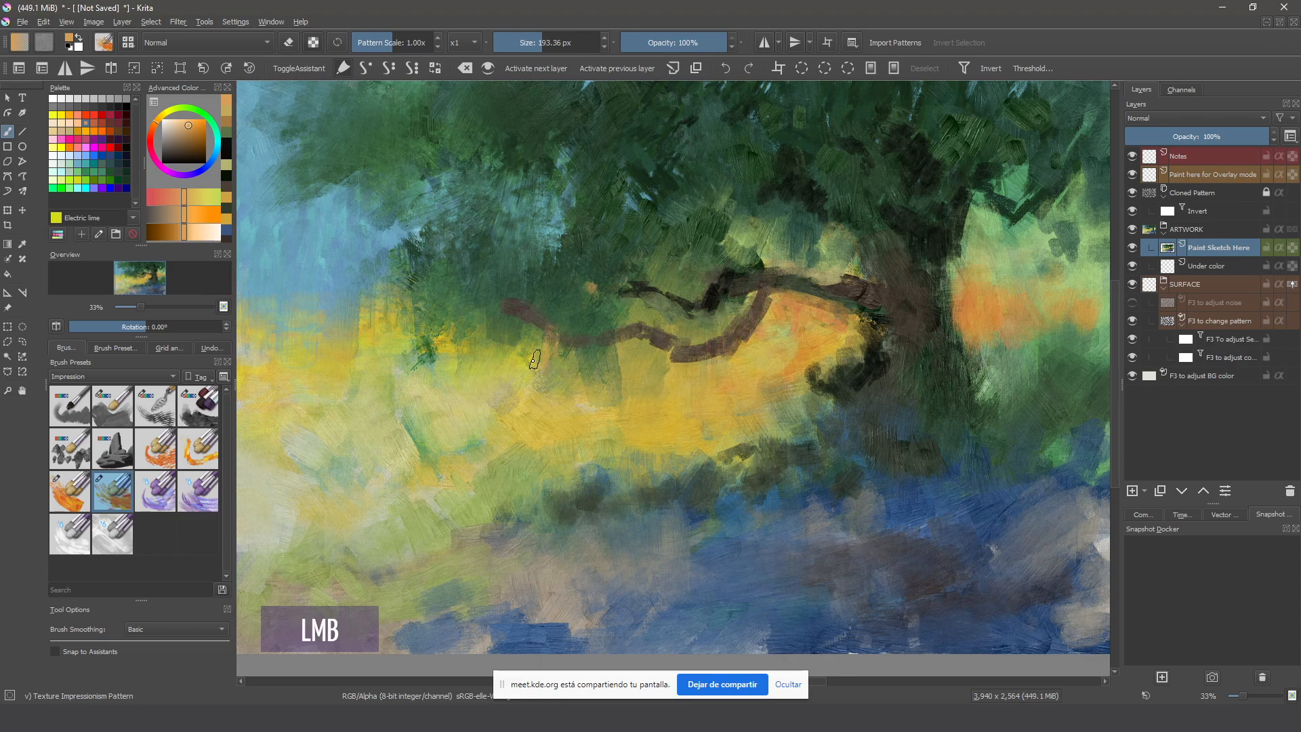
pyautogui.keyDown('ctrl'); pyautogui.click(525, 339); pyautogui.keyUp('ctrl')
pyautogui.click(448, 342)
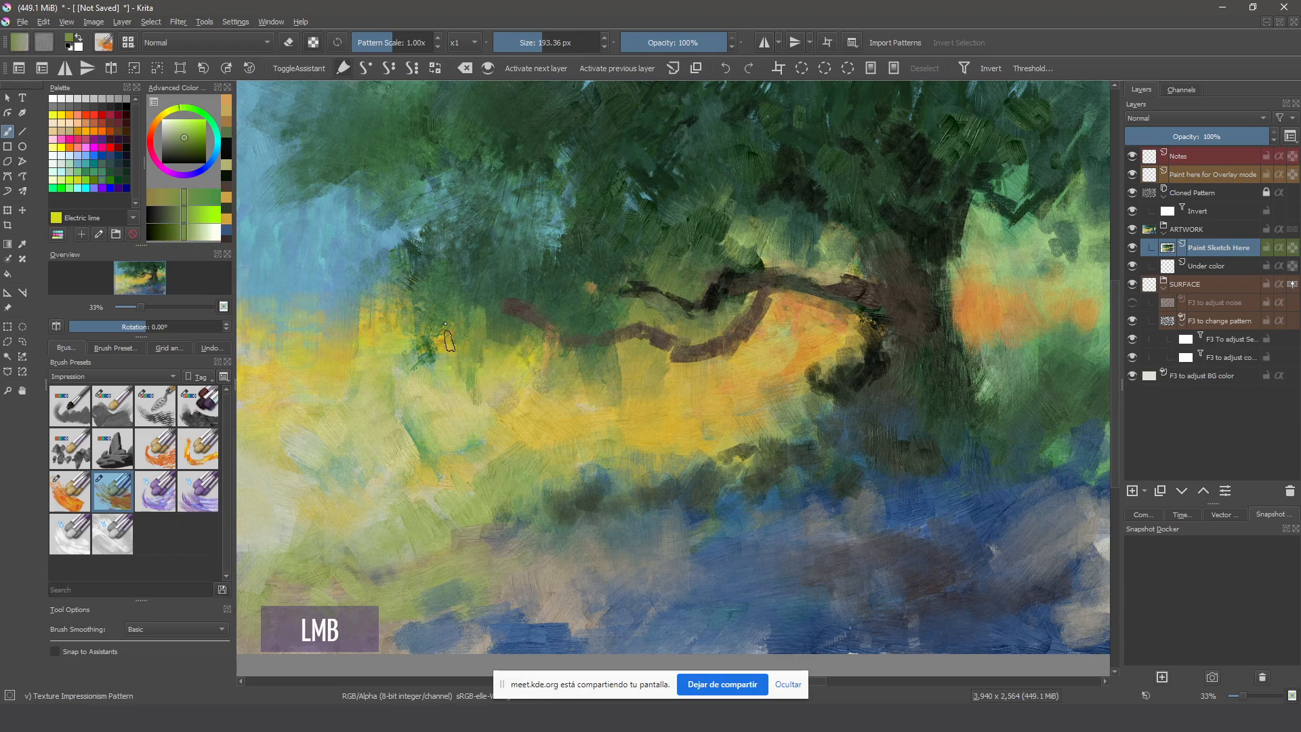
pyautogui.moveTo(448, 342)
pyautogui.mouseDown()
pyautogui.moveTo(437, 366)
pyautogui.moveTo(413, 352)
pyautogui.moveTo(513, 353)
pyautogui.moveTo(421, 335)
pyautogui.moveTo(460, 326)
pyautogui.moveTo(383, 353)
pyautogui.moveTo(400, 281)
pyautogui.moveTo(376, 247)
pyautogui.mouseUp()
pyautogui.keyDown('ctrl'); pyautogui.click(432, 171); pyautogui.keyUp('ctrl')
pyautogui.moveTo(379, 258)
pyautogui.mouseDown()
pyautogui.moveTo(424, 291)
pyautogui.moveTo(405, 317)
pyautogui.mouseUp()
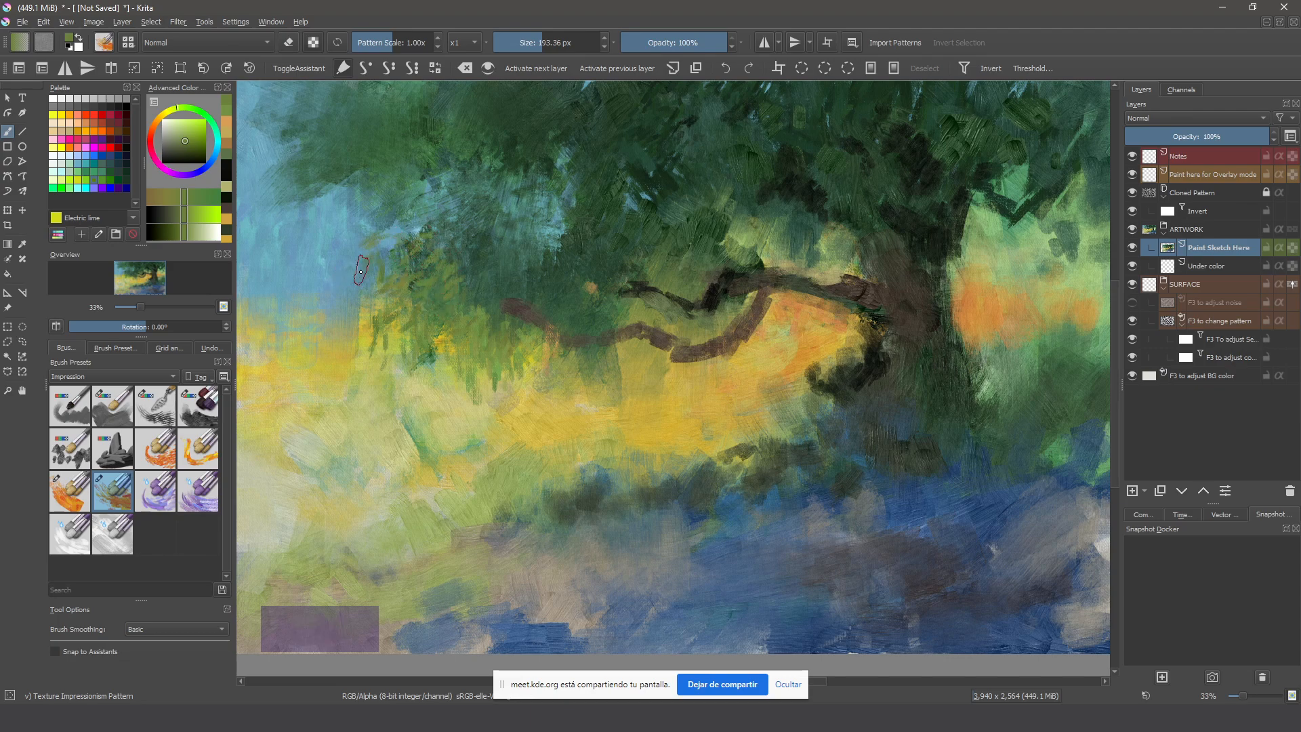
pyautogui.moveTo(370, 271)
pyautogui.mouseDown()
pyautogui.moveTo(338, 294)
pyautogui.moveTo(359, 268)
pyautogui.mouseUp()
# Choose a lighter yellow-green and dab leafy highlights over the hanging foliage and across the upper canopy
pyautogui.click(185, 134)
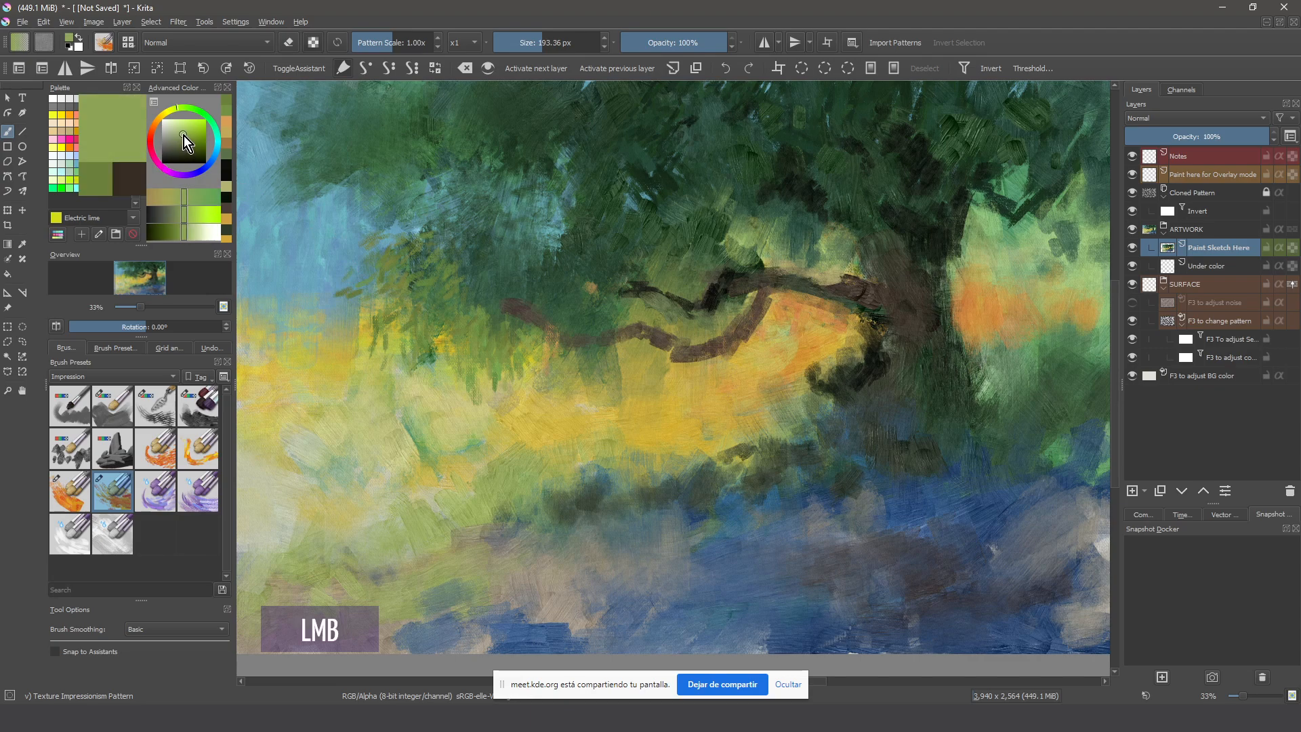
pyautogui.moveTo(406, 258)
pyautogui.mouseDown()
pyautogui.moveTo(426, 239)
pyautogui.moveTo(475, 257)
pyautogui.mouseUp()
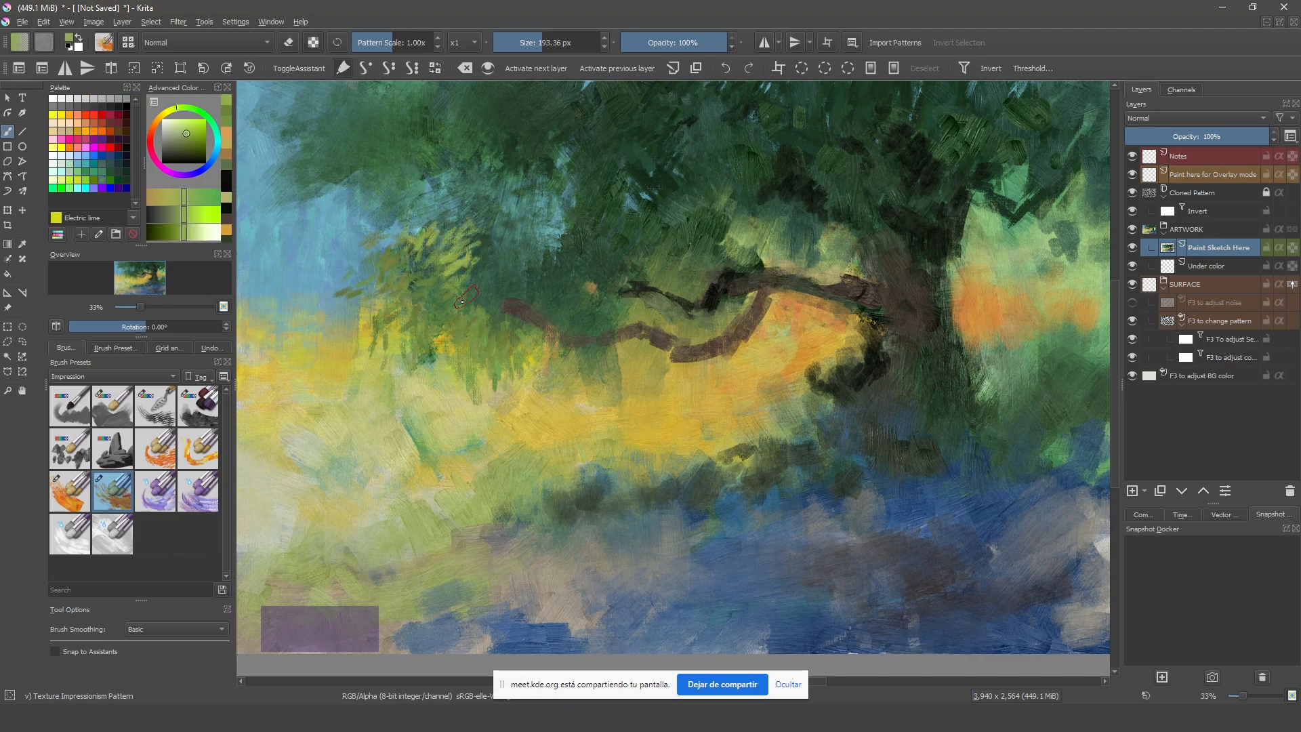
pyautogui.moveTo(461, 302)
pyautogui.mouseDown()
pyautogui.moveTo(408, 281)
pyautogui.moveTo(418, 263)
pyautogui.moveTo(421, 291)
pyautogui.mouseUp()
pyautogui.moveTo(481, 238); pyautogui.dragTo(672, 162)
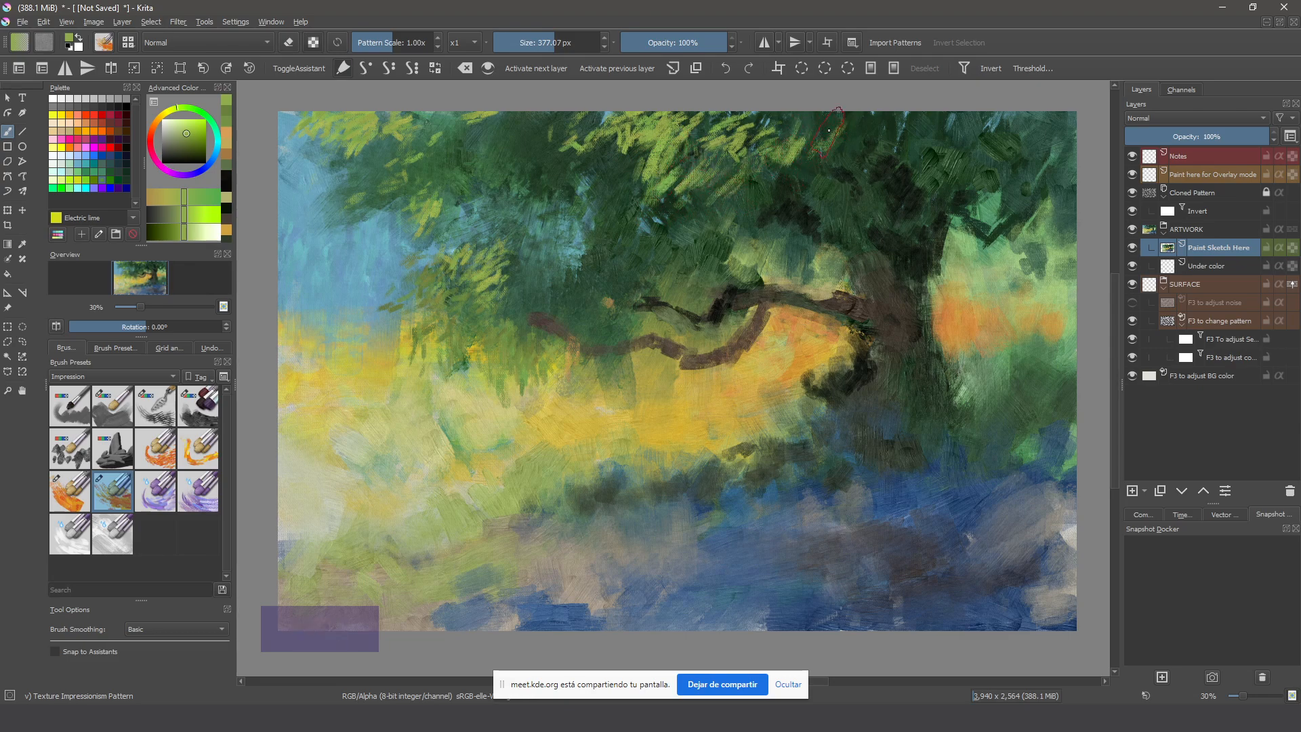
pyautogui.click(791, 121)
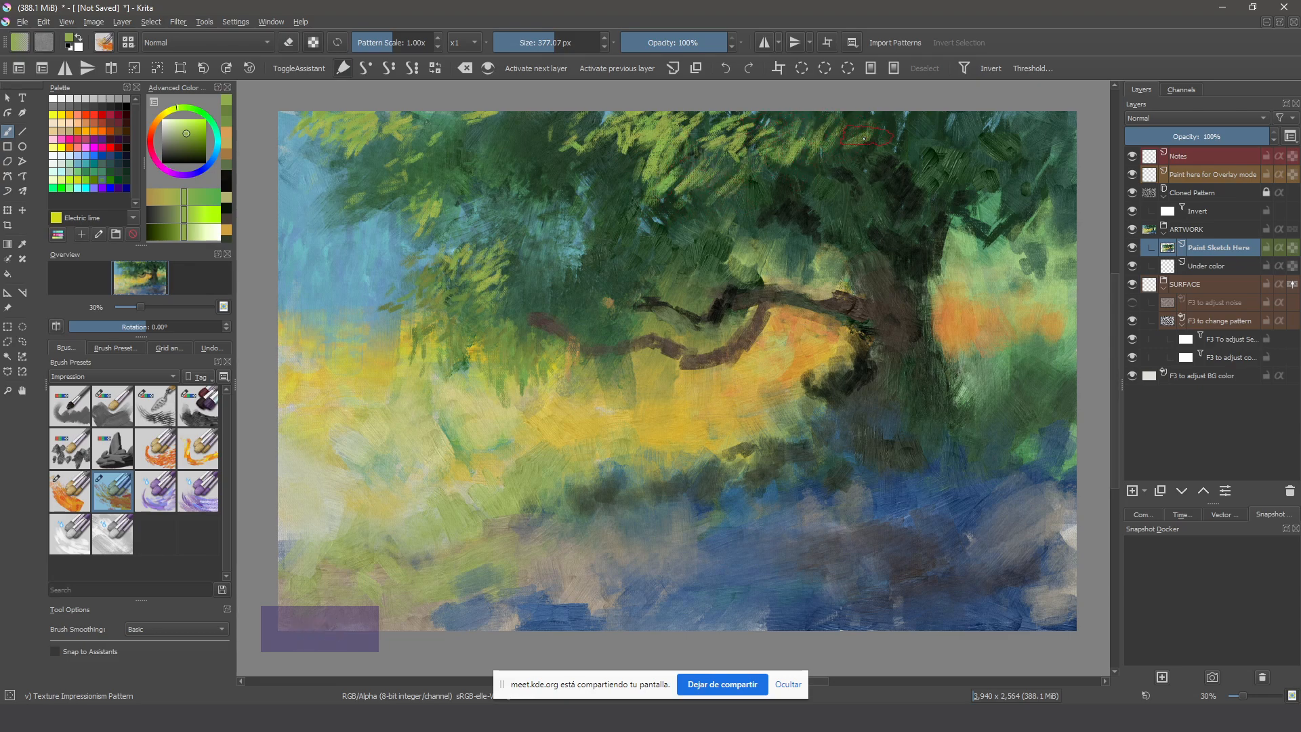
pyautogui.click(864, 138)
# Pick a teal green from the foliage and cover the light strokes above the branch, undoing the last stroke
pyautogui.keyDown('ctrl'); pyautogui.click(600, 260); pyautogui.keyUp('ctrl')
pyautogui.click(616, 250)
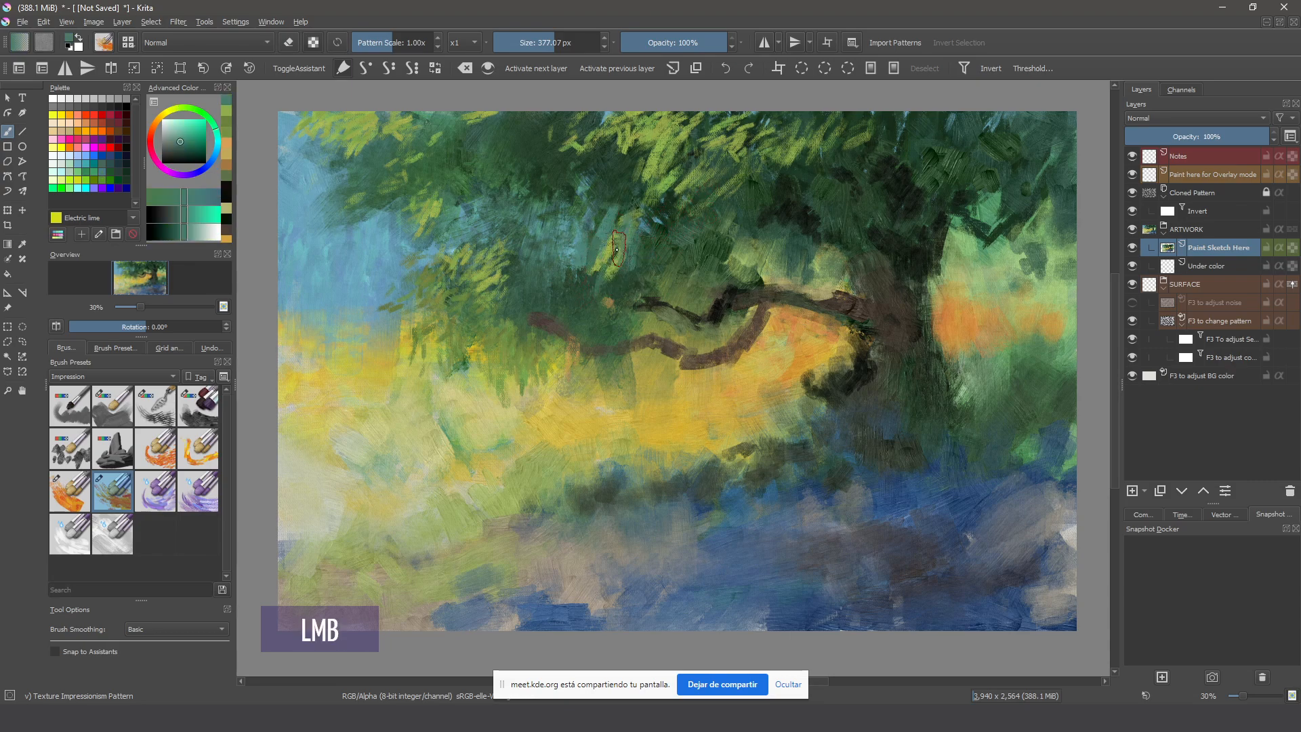
pyautogui.moveTo(616, 250); pyautogui.dragTo(637, 220)
pyautogui.moveTo(601, 261); pyautogui.dragTo(559, 277)
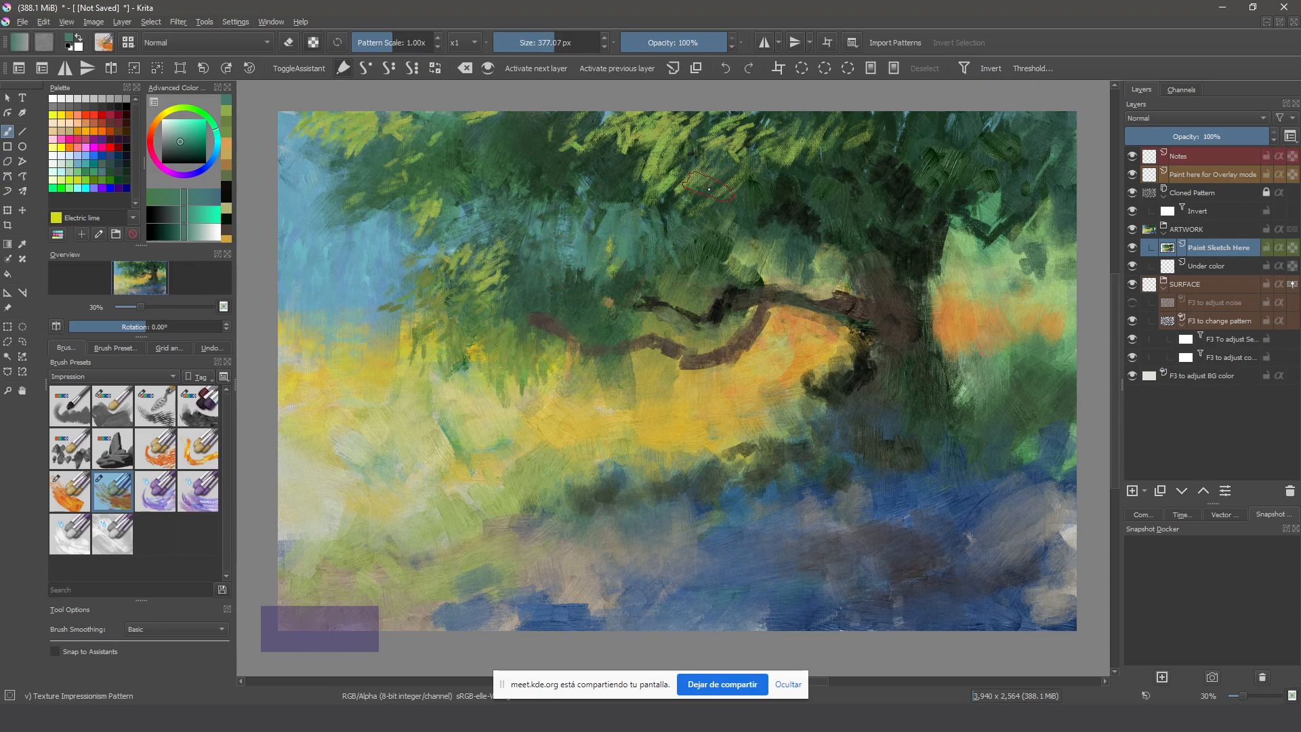
pyautogui.hotkey('ctrl', 'z')
# Pick the yellow-green from a canopy highlight and add more leaf dabs to the middle foliage, undoing an unwanted one
pyautogui.keyDown('ctrl'); pyautogui.click(709, 171); pyautogui.keyUp('ctrl')
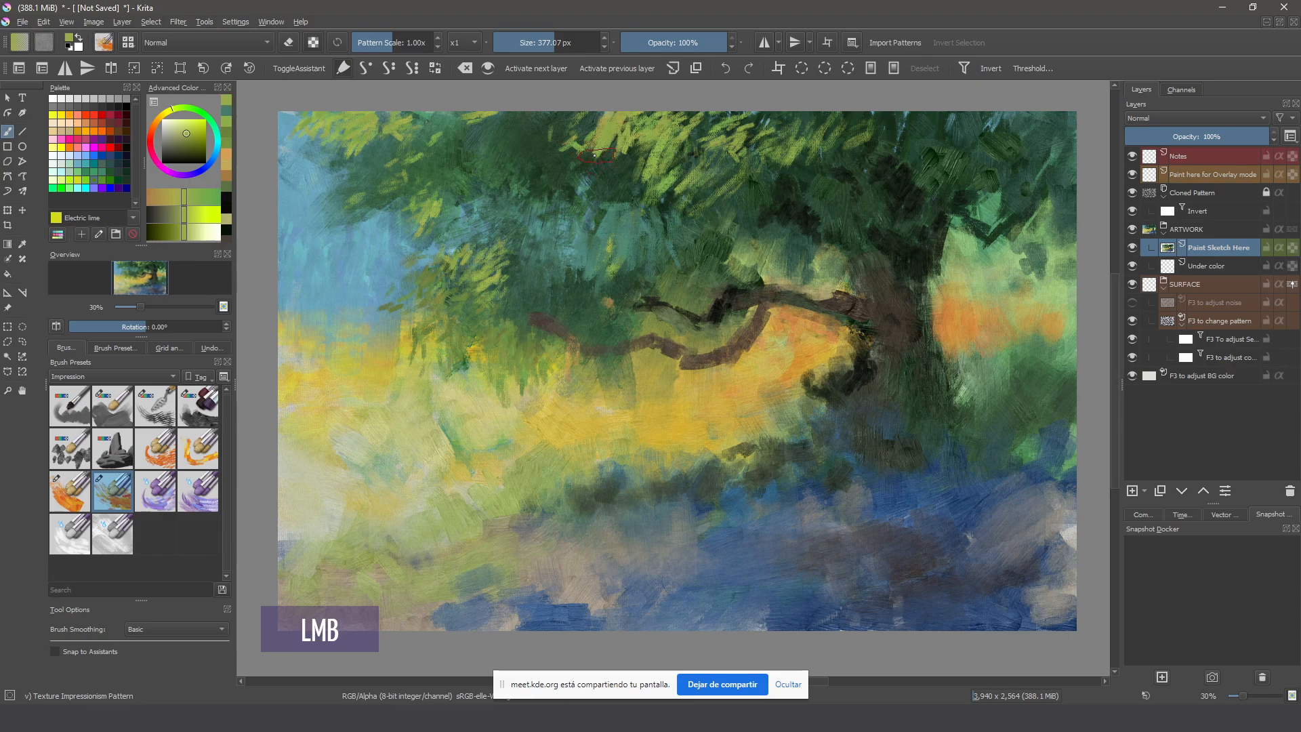
pyautogui.click(543, 153)
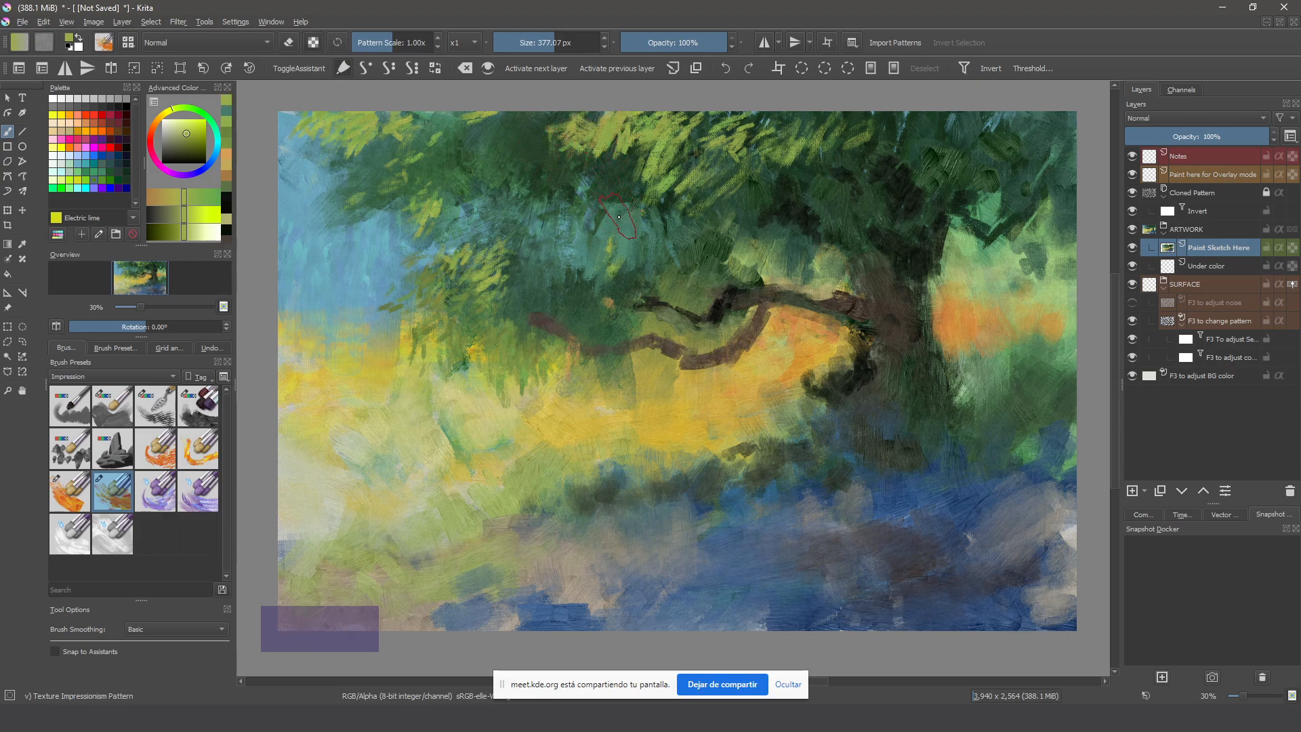
pyautogui.hotkey('ctrl', 'z')
pyautogui.click(536, 219)
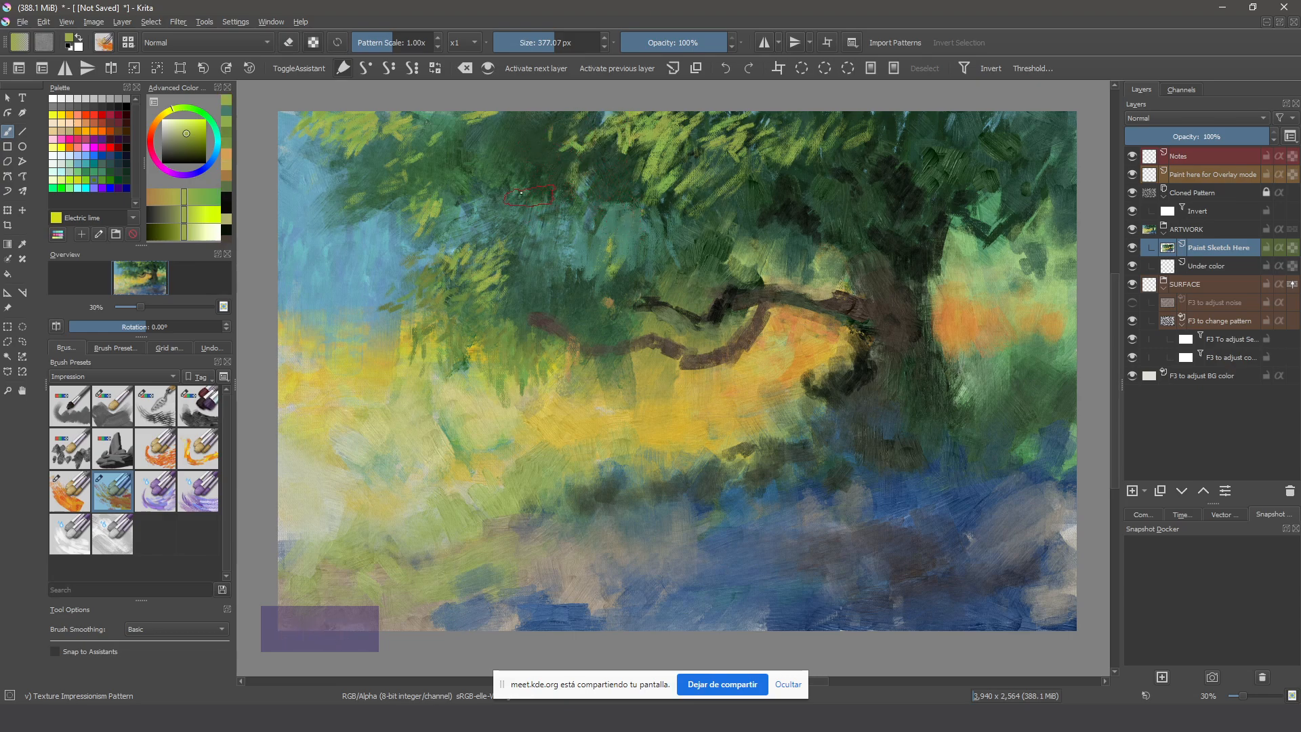
pyautogui.click(535, 214)
# Dab yellow-green leaf highlights over the dark foliage on the canopy side beyond the trunk
pyautogui.click(961, 161)
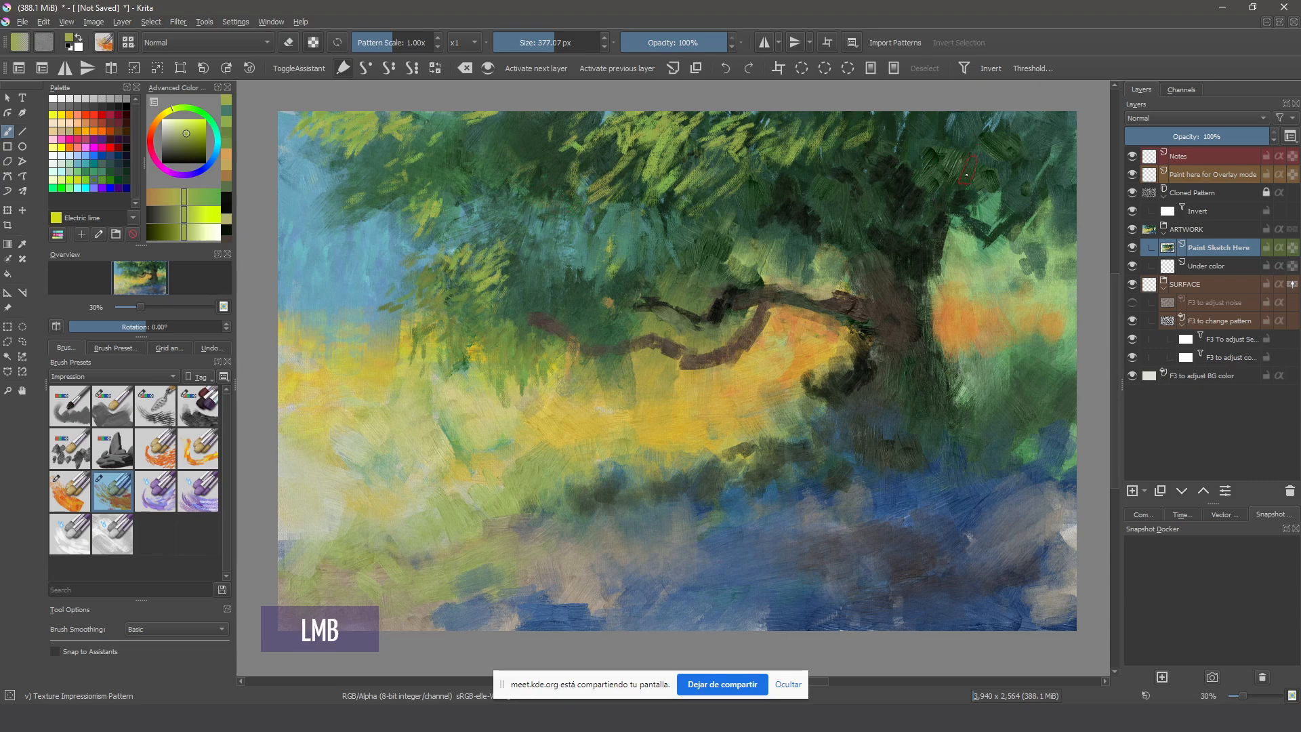
pyautogui.click(1003, 149)
pyautogui.click(1033, 157)
pyautogui.click(1040, 154)
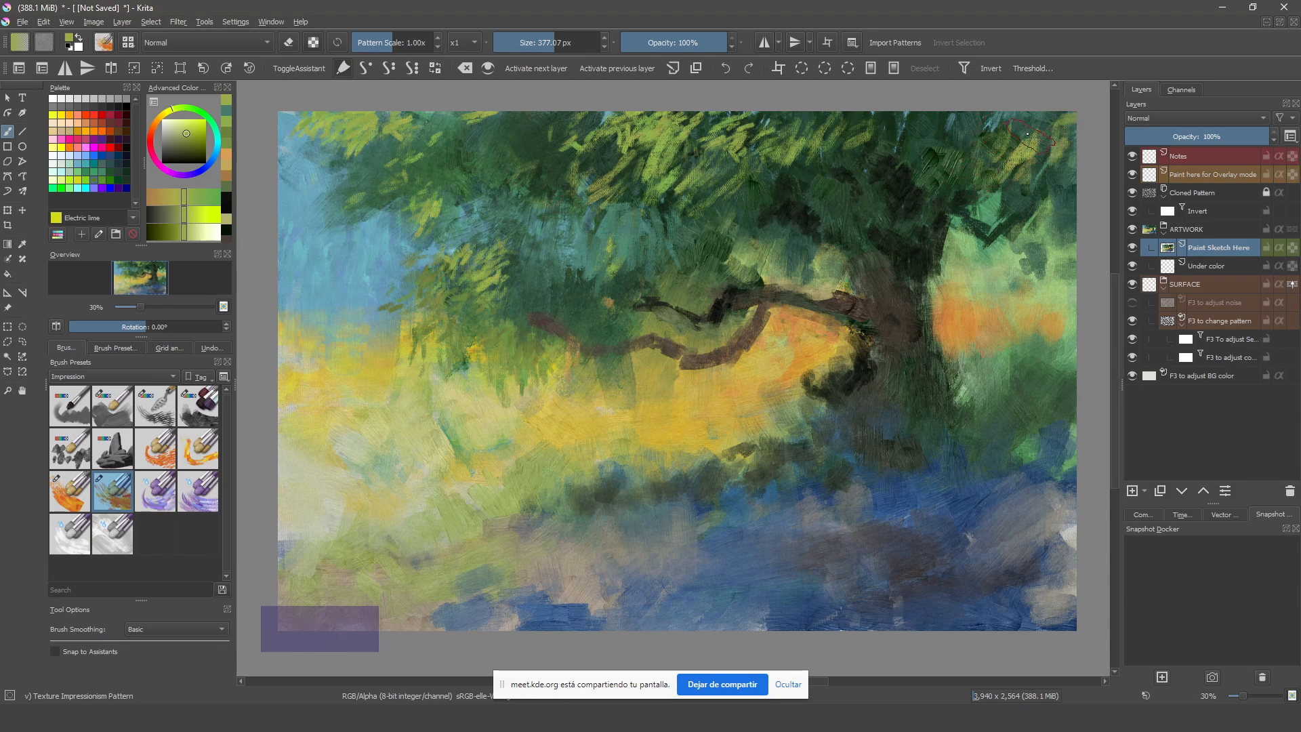
pyautogui.click(994, 203)
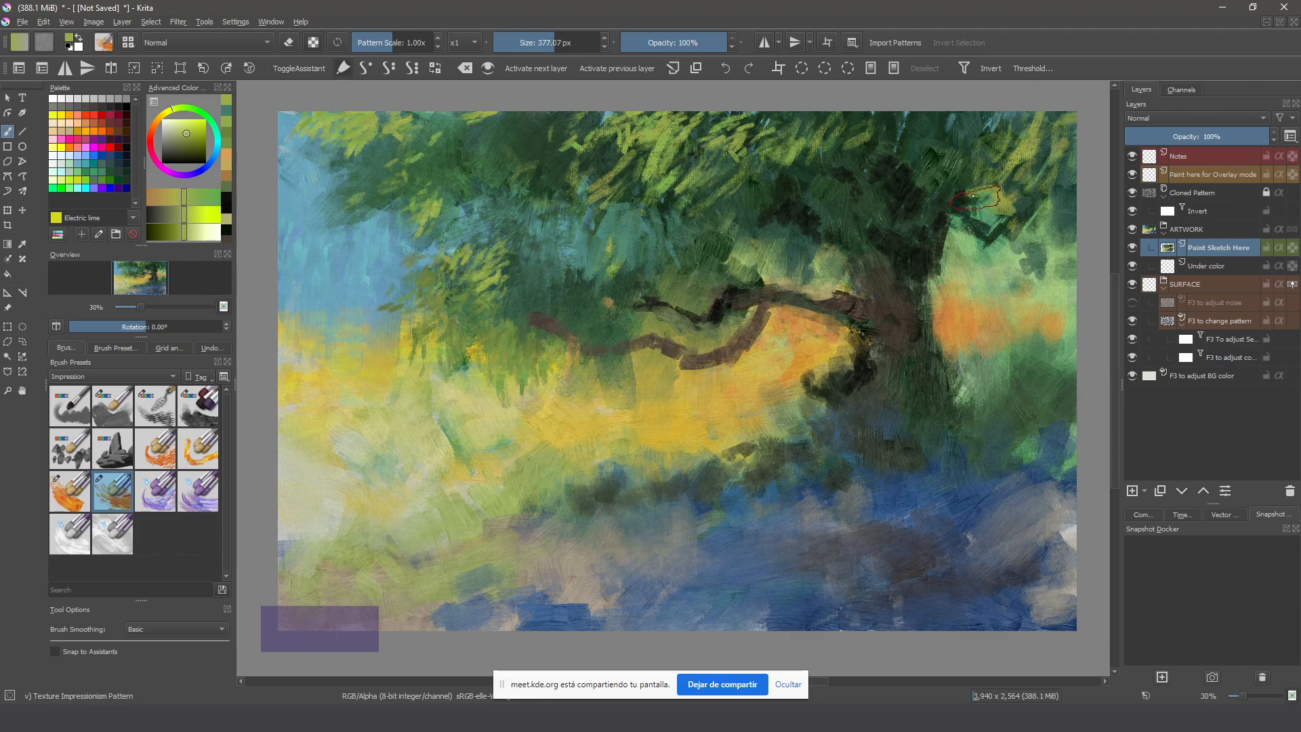
# Add small yellow-green accents below the foliage beyond the trunk and along the trunk's edge with a smaller brush, undoing one dab
pyautogui.moveTo(996, 257); pyautogui.dragTo(976, 255)
pyautogui.click(968, 230)
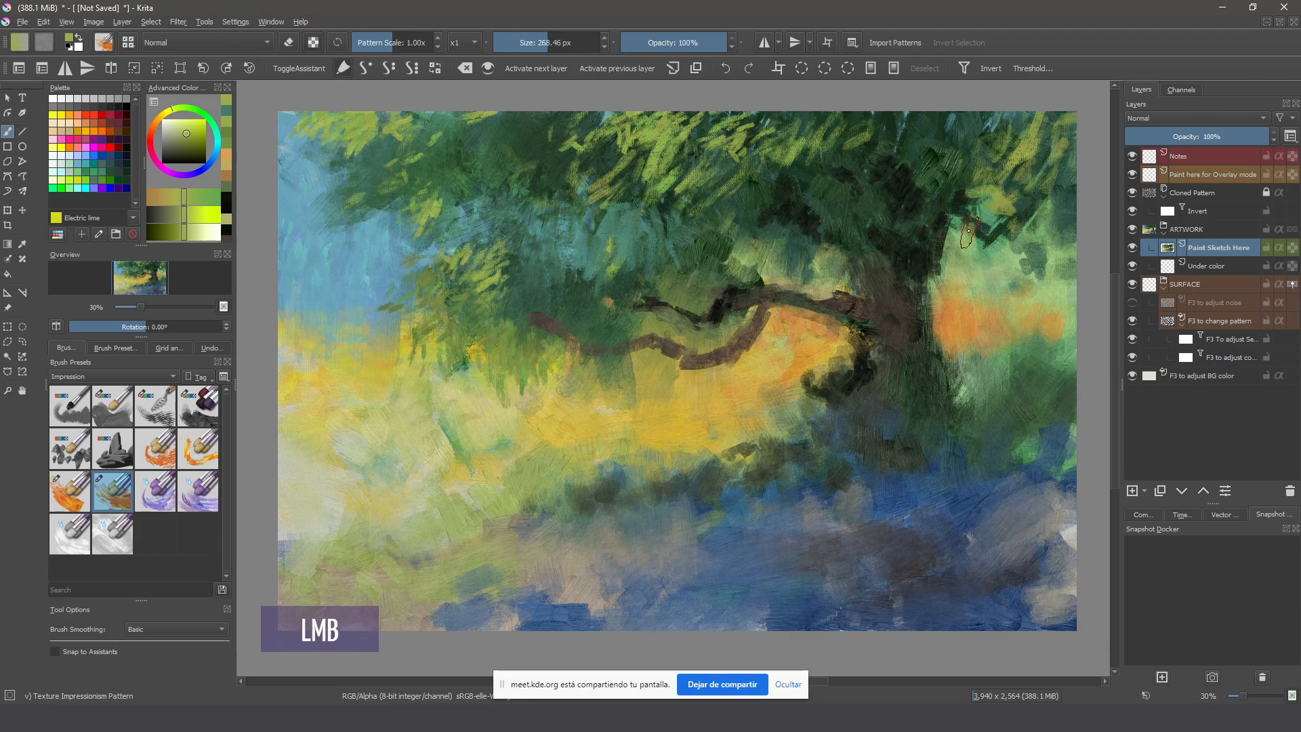
pyautogui.hotkey('ctrl', 'z')
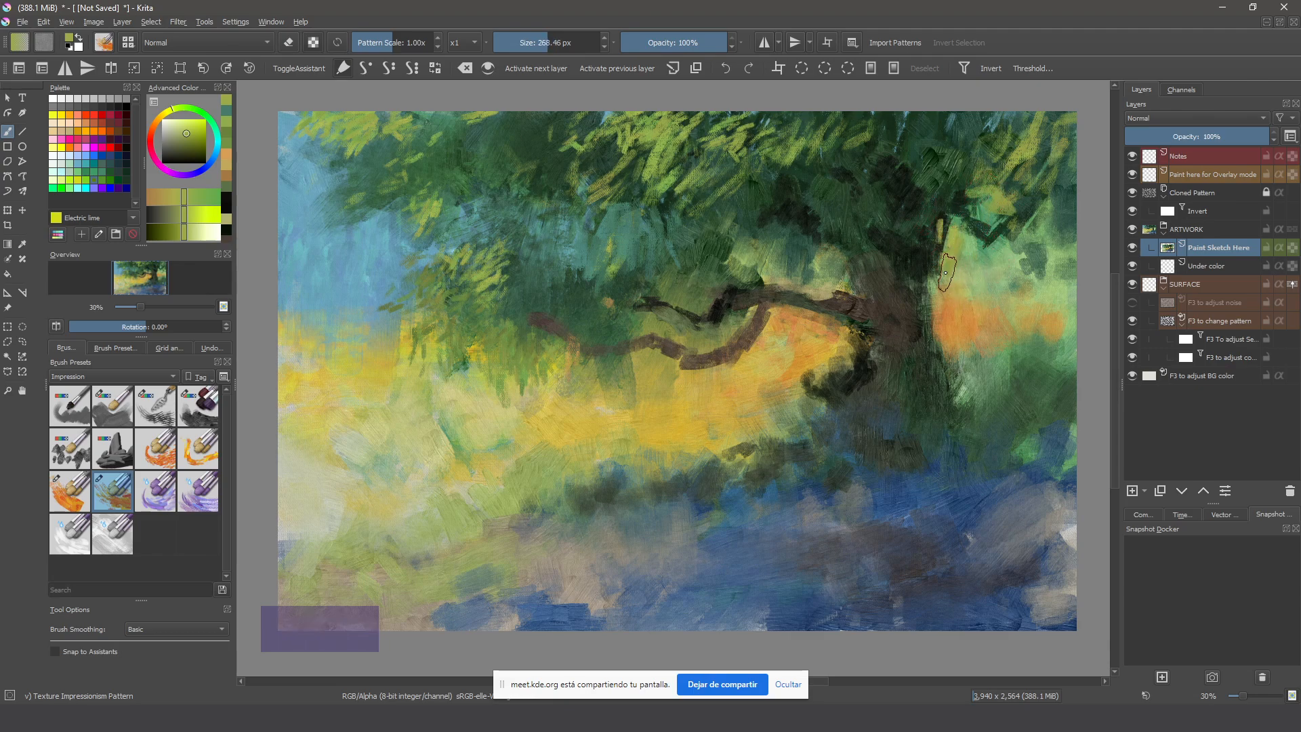
pyautogui.click(978, 238)
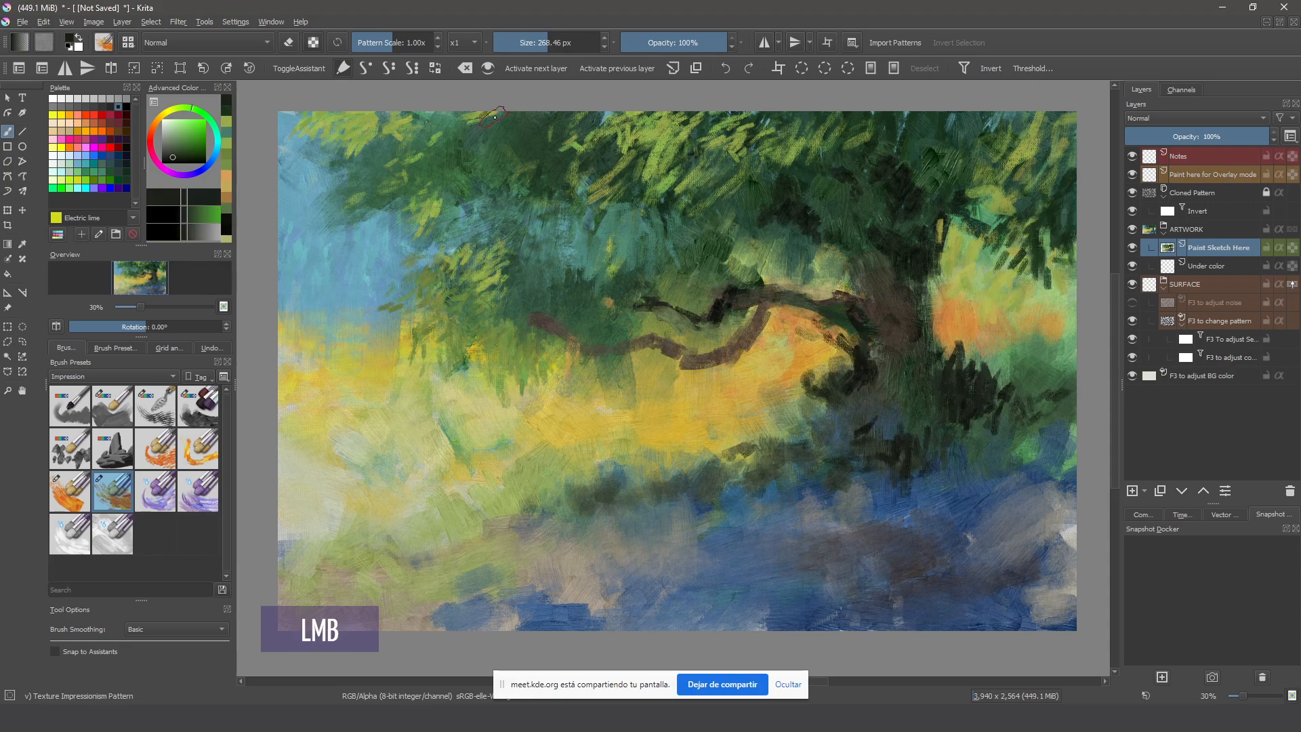
# Switch to the Texture Impressionism Wet Blend brush and soften the leaf strokes in the upper and middle canopy
pyautogui.click(70, 539)
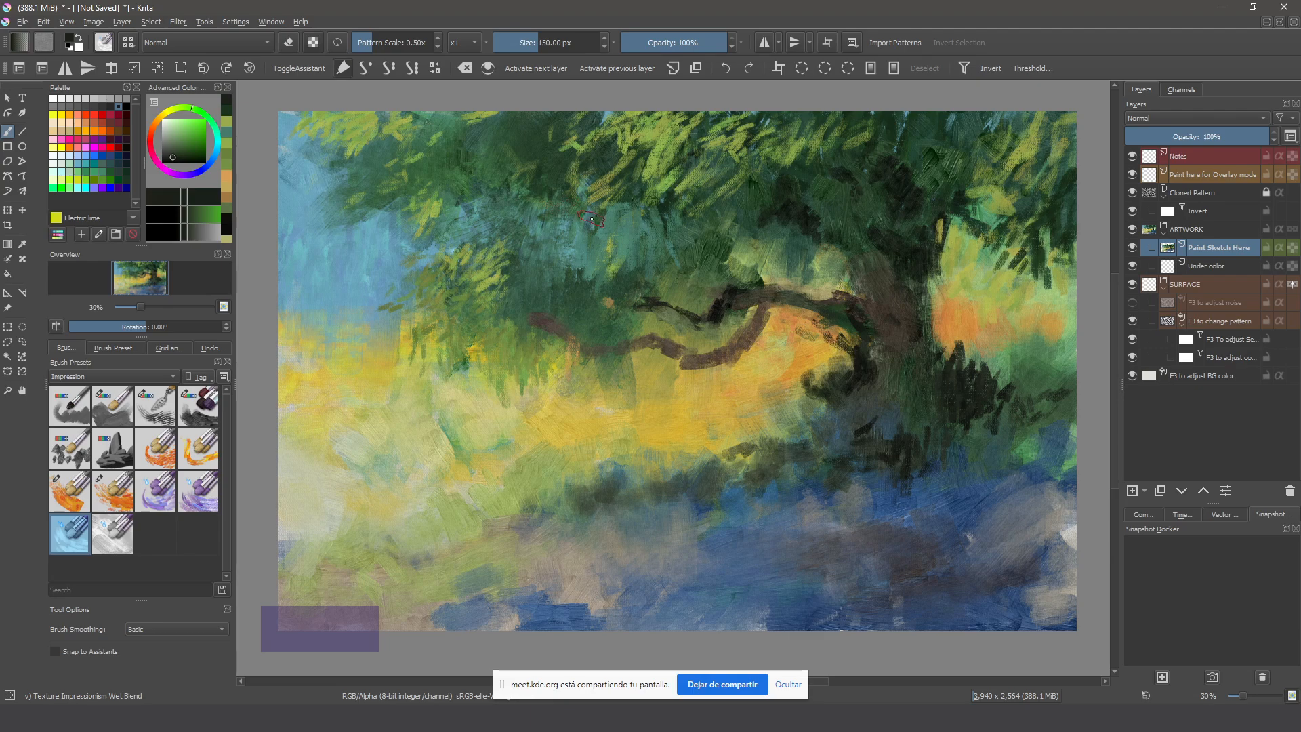
pyautogui.click(616, 177)
pyautogui.moveTo(620, 218); pyautogui.dragTo(651, 218)
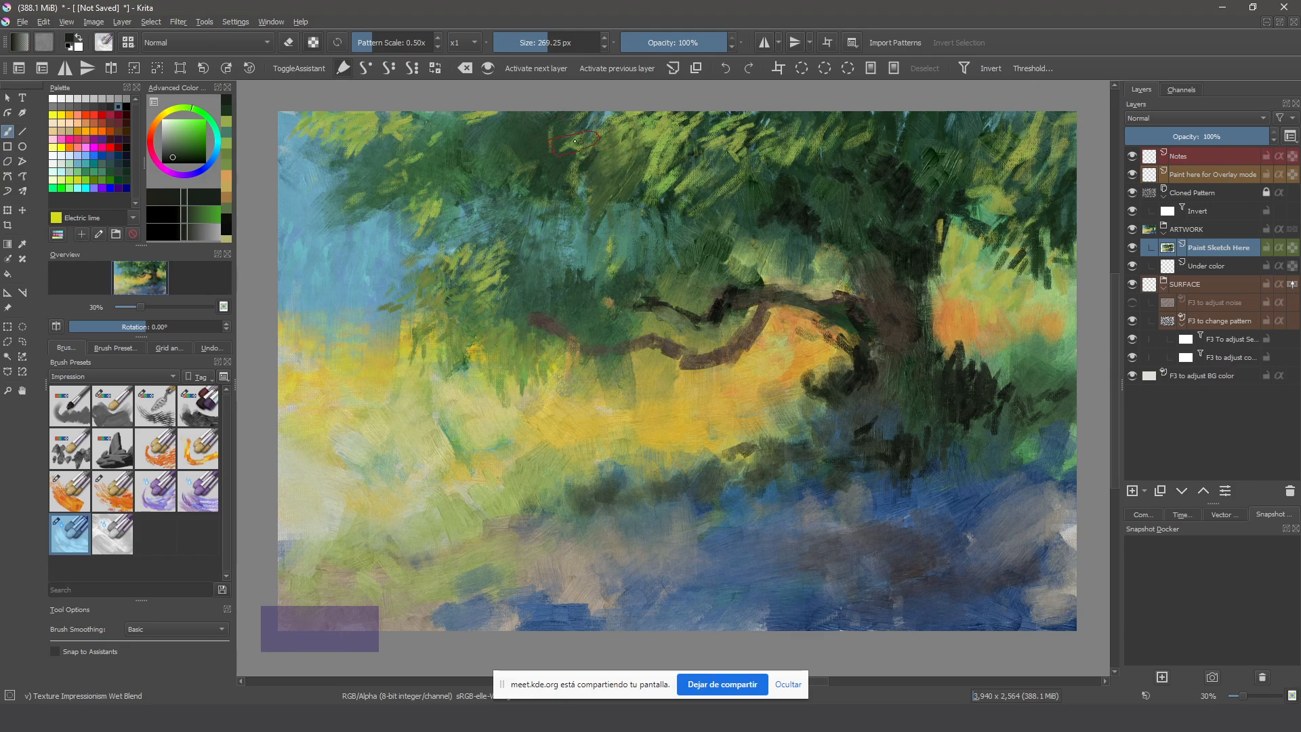
pyautogui.moveTo(580, 183)
pyautogui.mouseDown()
pyautogui.moveTo(648, 184)
pyautogui.moveTo(625, 203)
pyautogui.moveTo(665, 195)
pyautogui.moveTo(666, 216)
pyautogui.moveTo(701, 186)
pyautogui.moveTo(753, 208)
pyautogui.moveTo(714, 155)
pyautogui.moveTo(723, 141)
pyautogui.moveTo(671, 138)
pyautogui.moveTo(729, 148)
pyautogui.mouseUp()
pyautogui.press('ctrl')
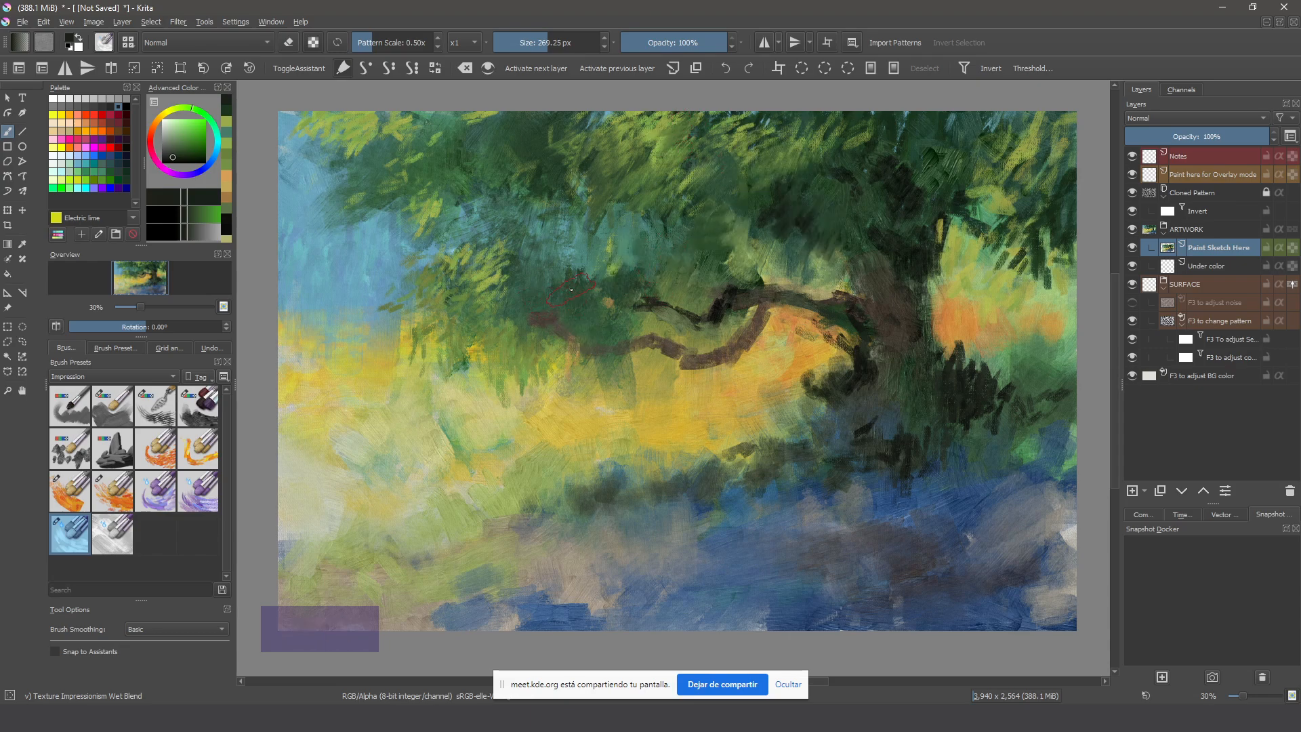
# Wet-blend the foliage above the branches and in the hanging outer clump, undoing the last blending stroke
pyautogui.moveTo(612, 249); pyautogui.dragTo(659, 280)
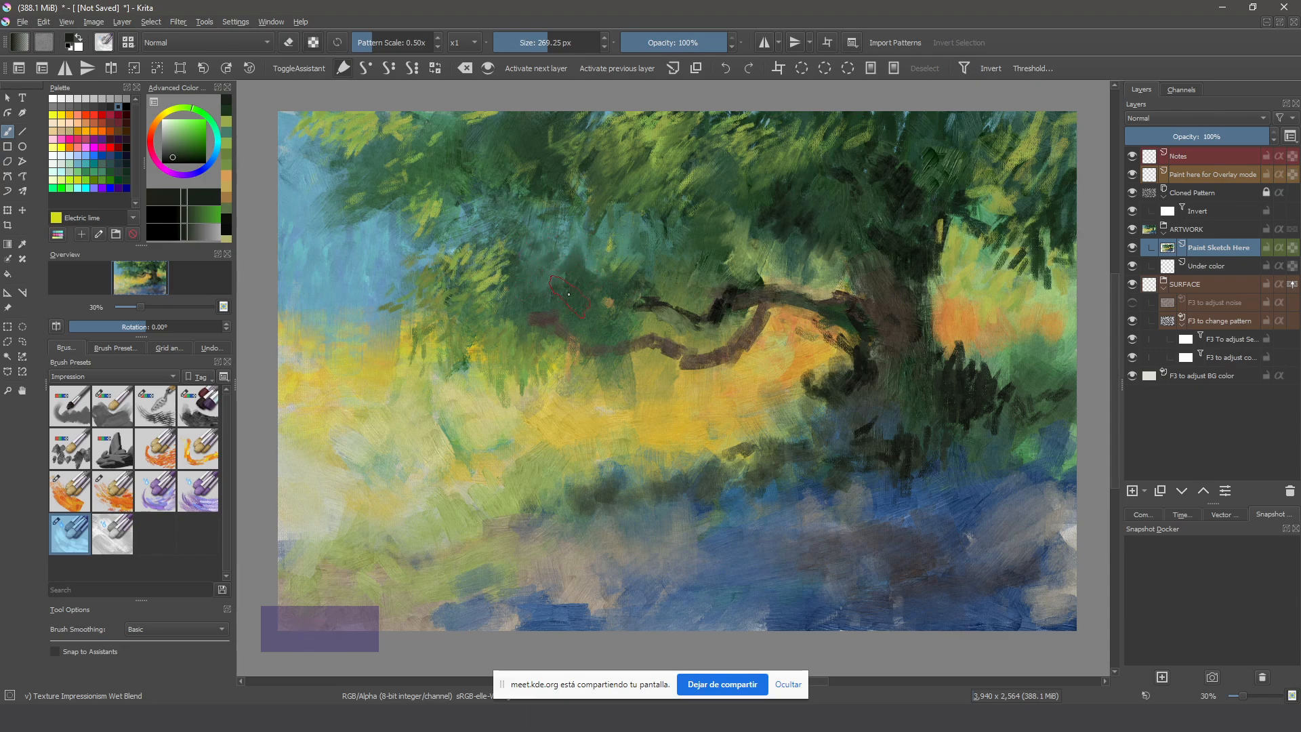
pyautogui.moveTo(568, 294); pyautogui.dragTo(537, 260)
pyautogui.moveTo(500, 198); pyautogui.dragTo(518, 210)
pyautogui.moveTo(474, 265)
pyautogui.mouseDown()
pyautogui.moveTo(511, 276)
pyautogui.moveTo(456, 344)
pyautogui.moveTo(497, 230)
pyautogui.mouseUp()
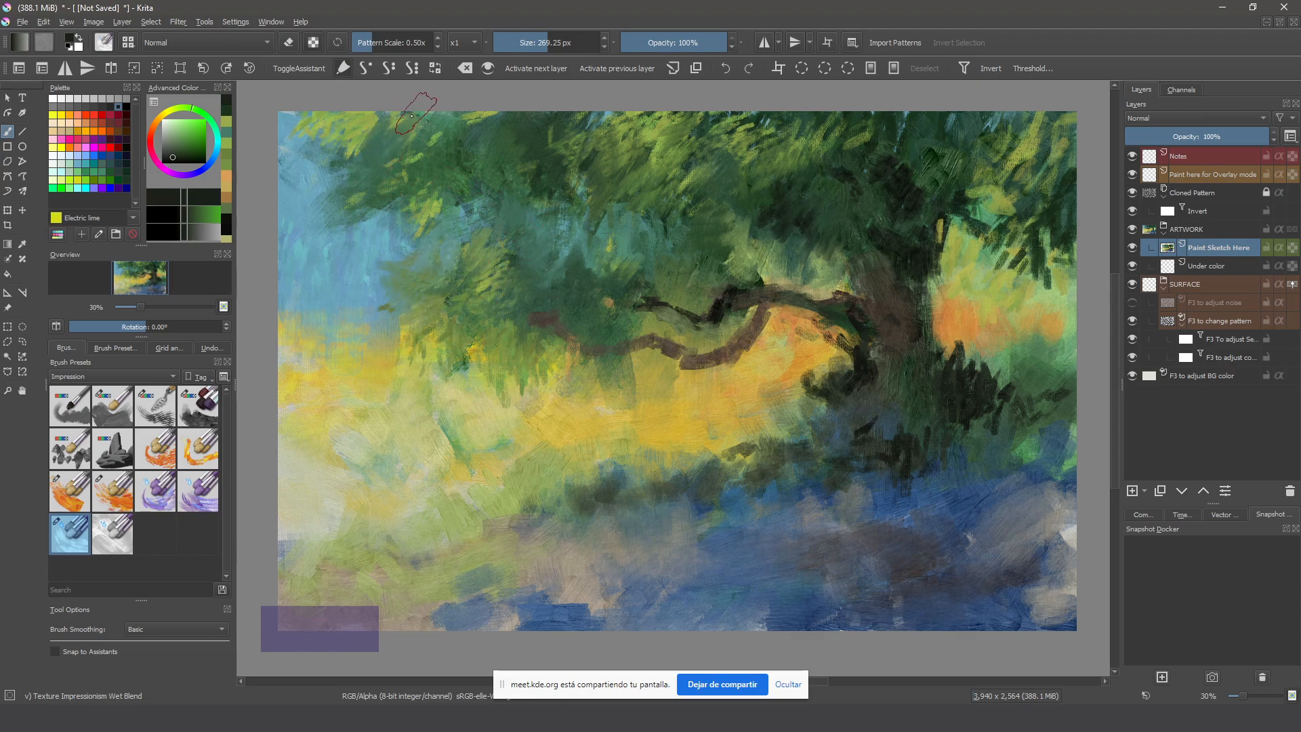
pyautogui.hotkey('ctrl', 'z')
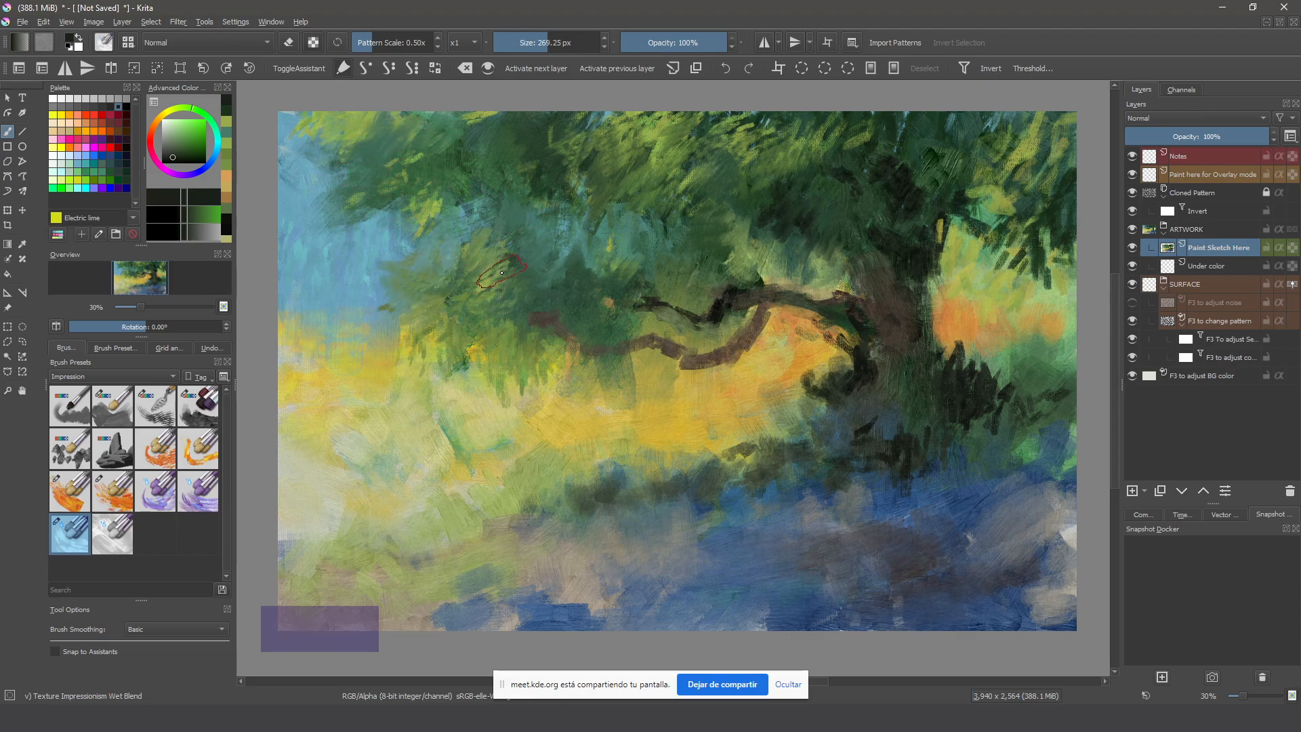
# Try smearing the yellow field and branch area below the canopy with the wet blend brush, and undo the smear
pyautogui.moveTo(647, 361)
pyautogui.mouseDown()
pyautogui.moveTo(710, 354)
pyautogui.moveTo(708, 421)
pyautogui.moveTo(692, 296)
pyautogui.moveTo(689, 455)
pyautogui.moveTo(698, 310)
pyautogui.moveTo(727, 431)
pyautogui.moveTo(747, 417)
pyautogui.moveTo(763, 429)
pyautogui.moveTo(771, 383)
pyautogui.moveTo(740, 365)
pyautogui.moveTo(710, 284)
pyautogui.moveTo(678, 278)
pyautogui.moveTo(670, 379)
pyautogui.moveTo(639, 456)
pyautogui.moveTo(629, 440)
pyautogui.moveTo(684, 416)
pyautogui.mouseUp()
pyautogui.scroll(4, 684, 417)
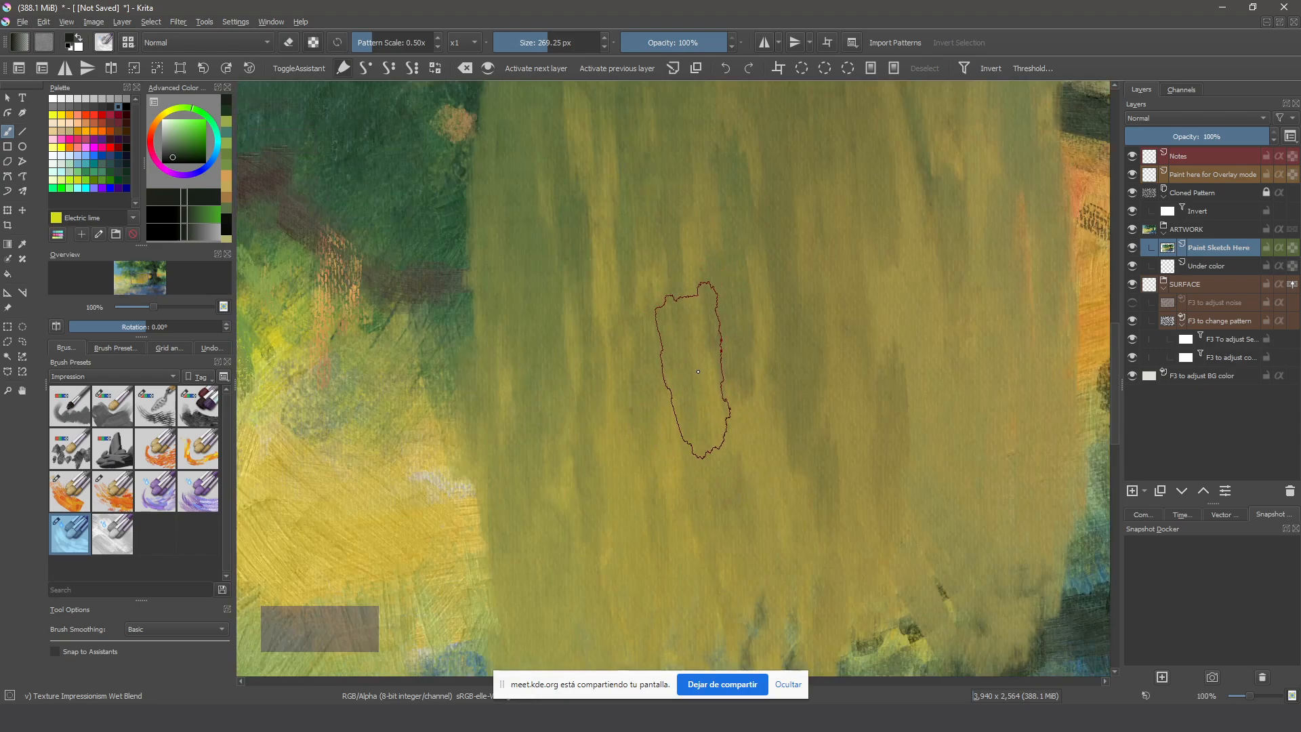
pyautogui.scroll(-4, 691, 372)
pyautogui.moveTo(813, 176)
pyautogui.mouseDown()
pyautogui.moveTo(752, 440)
pyautogui.moveTo(691, 251)
pyautogui.moveTo(677, 465)
pyautogui.moveTo(822, 348)
pyautogui.moveTo(760, 399)
pyautogui.mouseUp()
pyautogui.hotkey('ctrl', 'z')
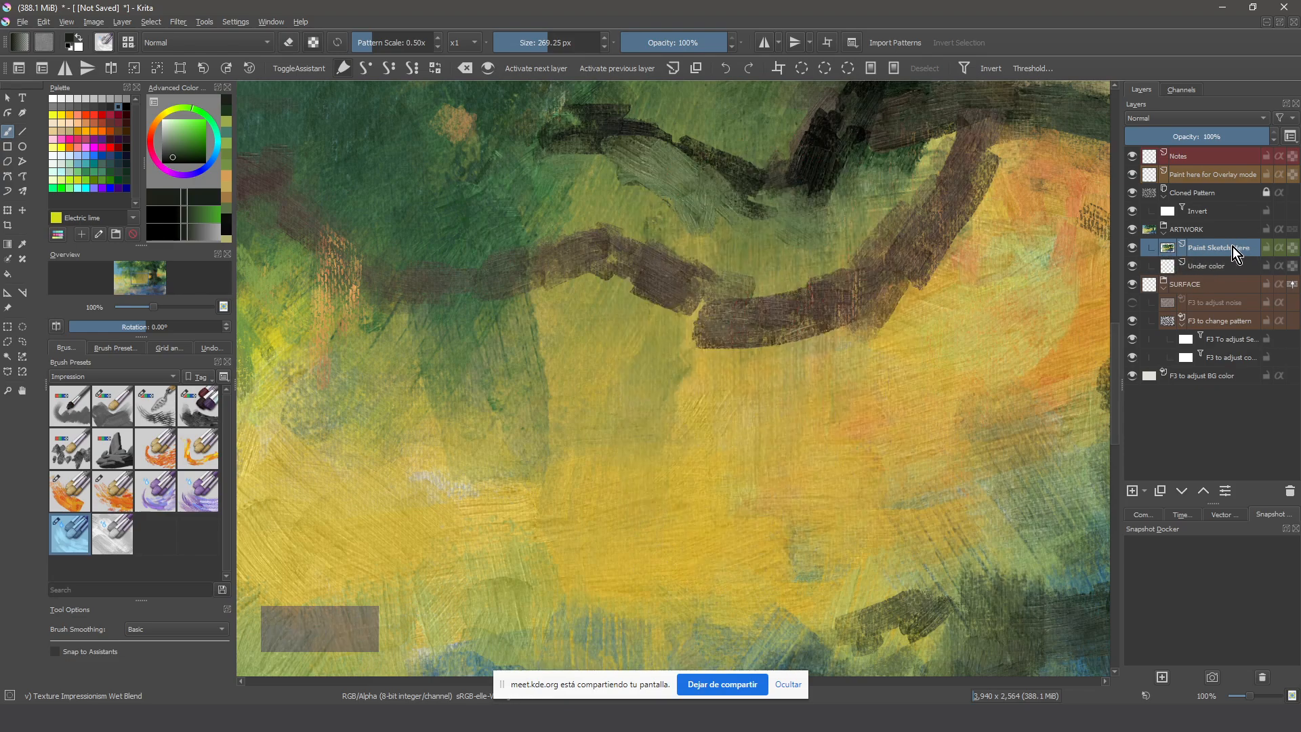
# Hide and show the Cloned Pattern layer to compare its effect, and select the Paint here for Overlay mode layer
pyautogui.click(1133, 193)
pyautogui.click(1133, 194)
pyautogui.click(1205, 177)
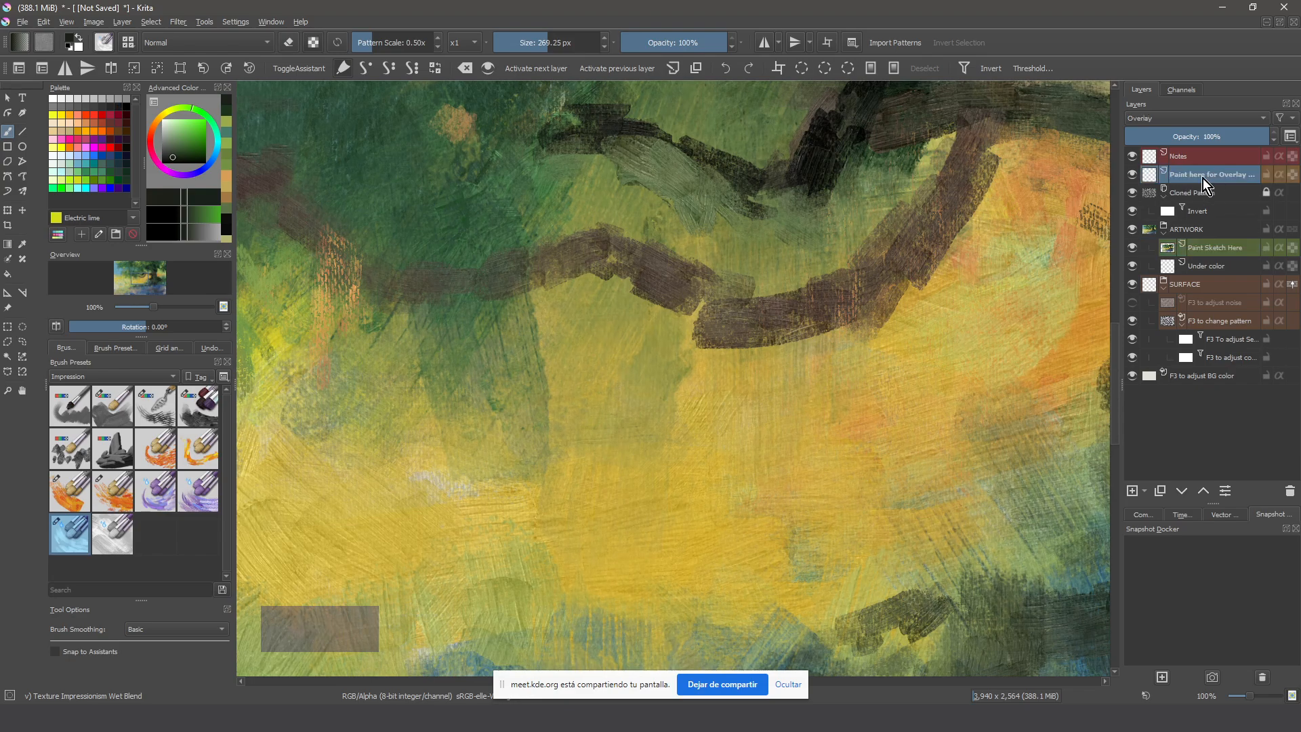
# Test a stroke on the overlay layer and enable Overlay Mode in the wet blend brush's settings
pyautogui.moveTo(698, 436); pyautogui.dragTo(714, 515)
pyautogui.press('F5')
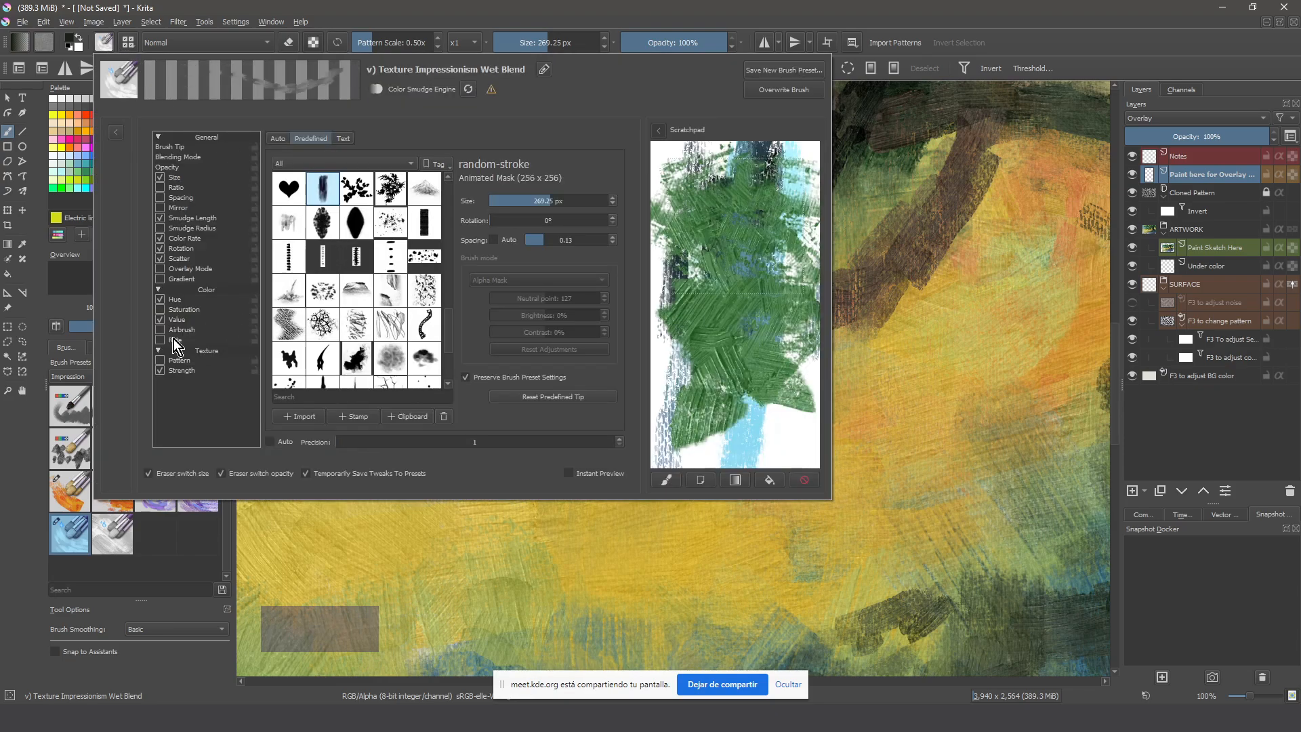
pyautogui.click(167, 270)
pyautogui.click(450, 531)
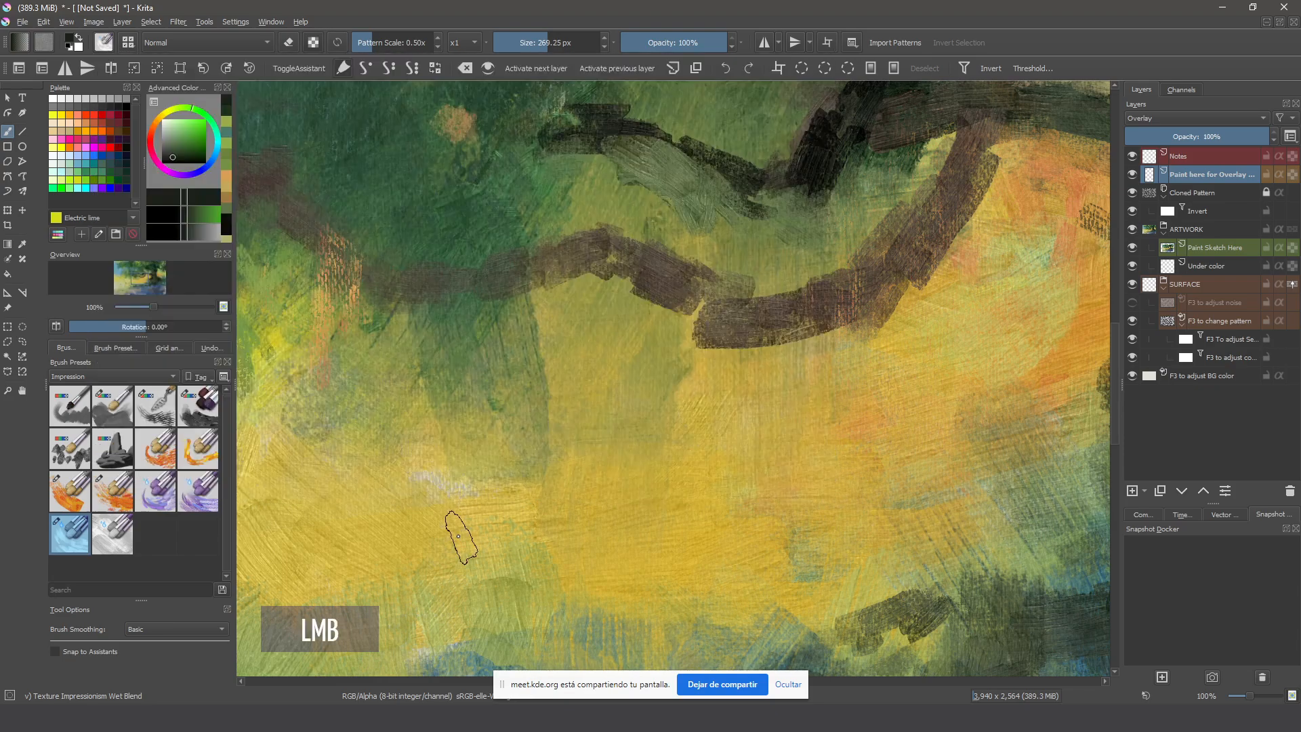
# Test and undo a smear across the lower branch, and set the overlay layer's blending mode to Normal
pyautogui.moveTo(711, 229)
pyautogui.mouseDown()
pyautogui.moveTo(710, 405)
pyautogui.moveTo(691, 254)
pyautogui.moveTo(705, 371)
pyautogui.mouseUp()
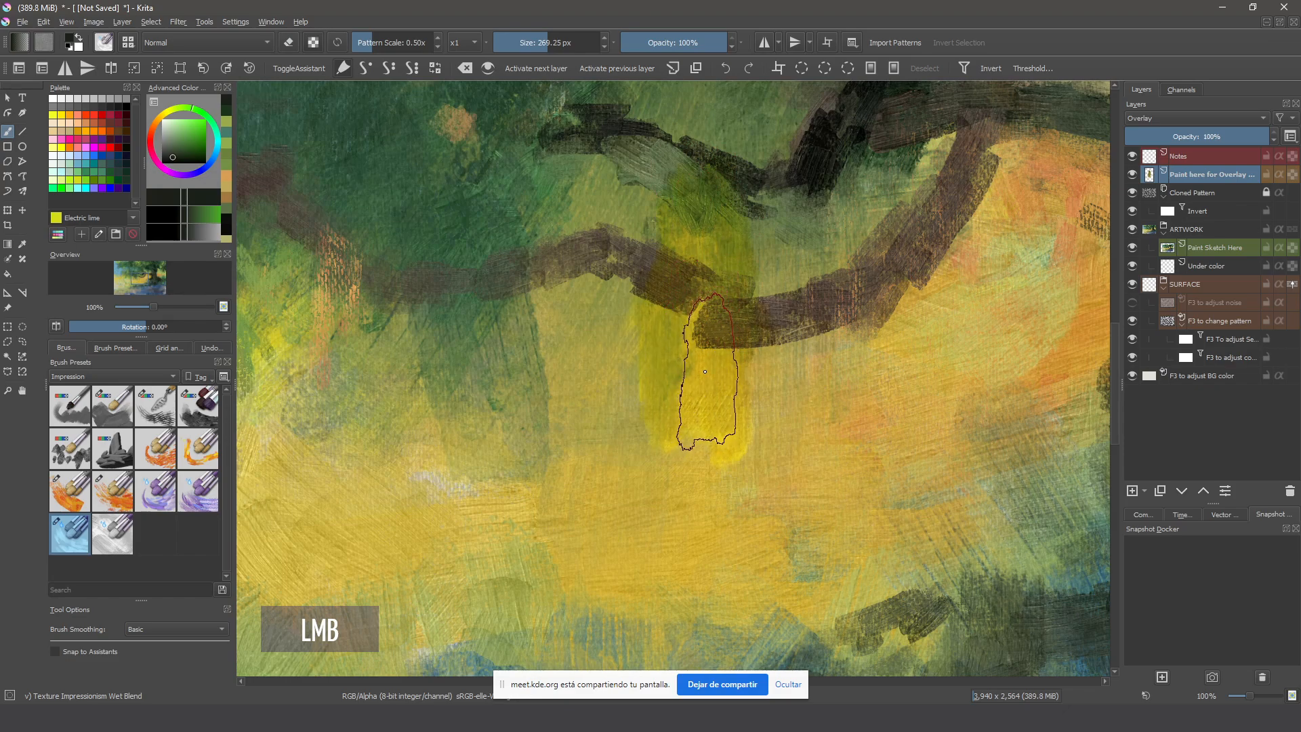
pyautogui.hotkey('ctrl', 'z')
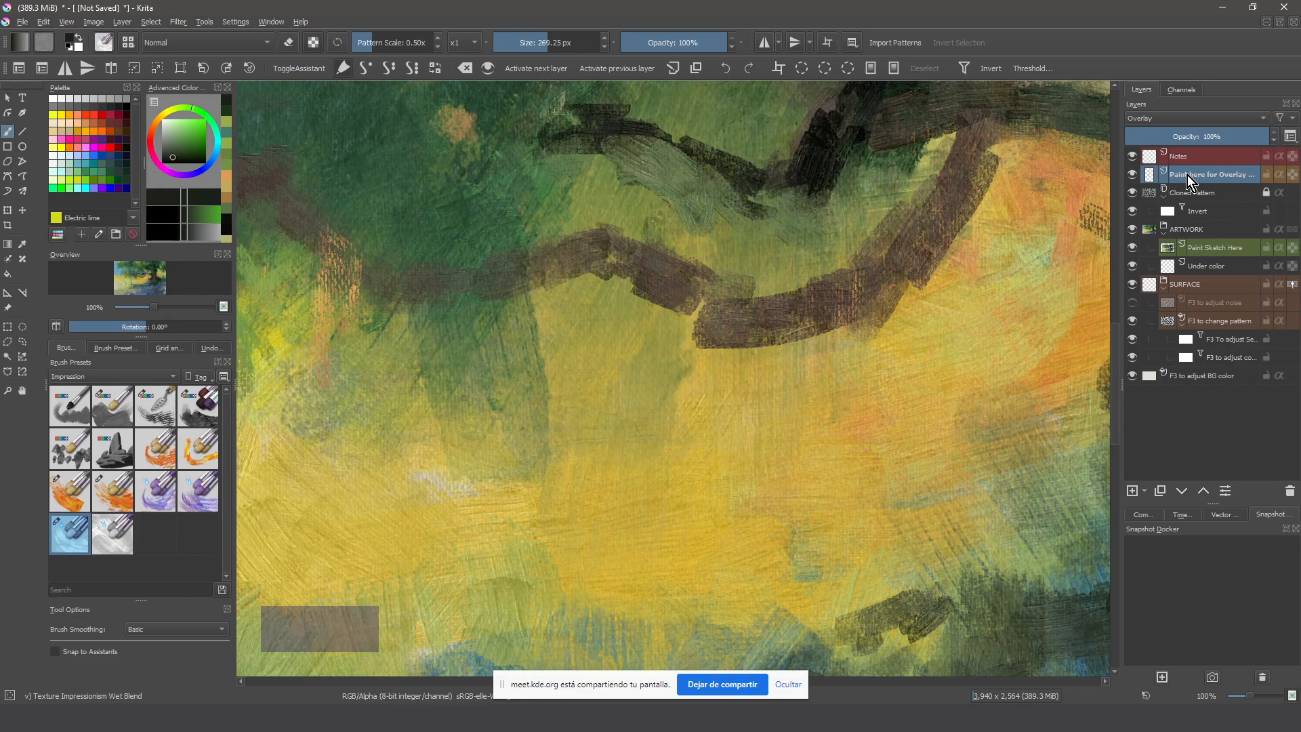
pyautogui.click(1177, 119)
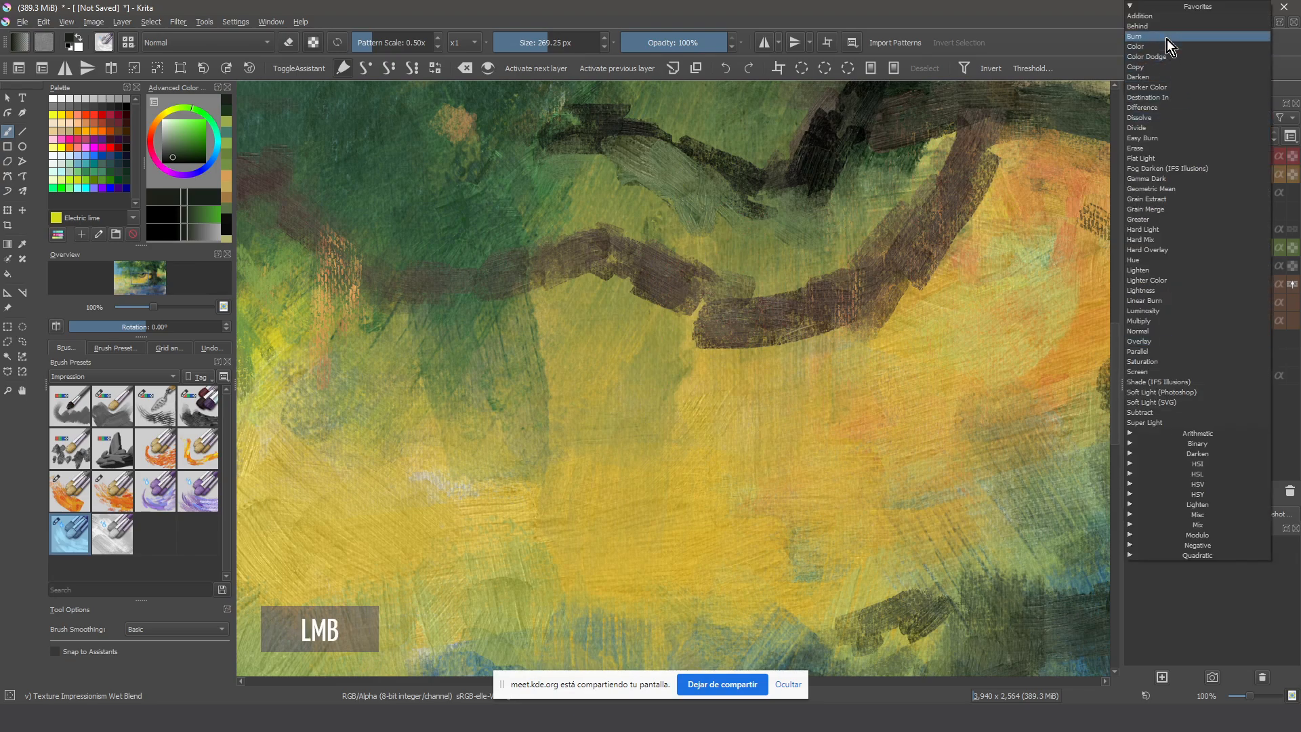
pyautogui.click(1178, 331)
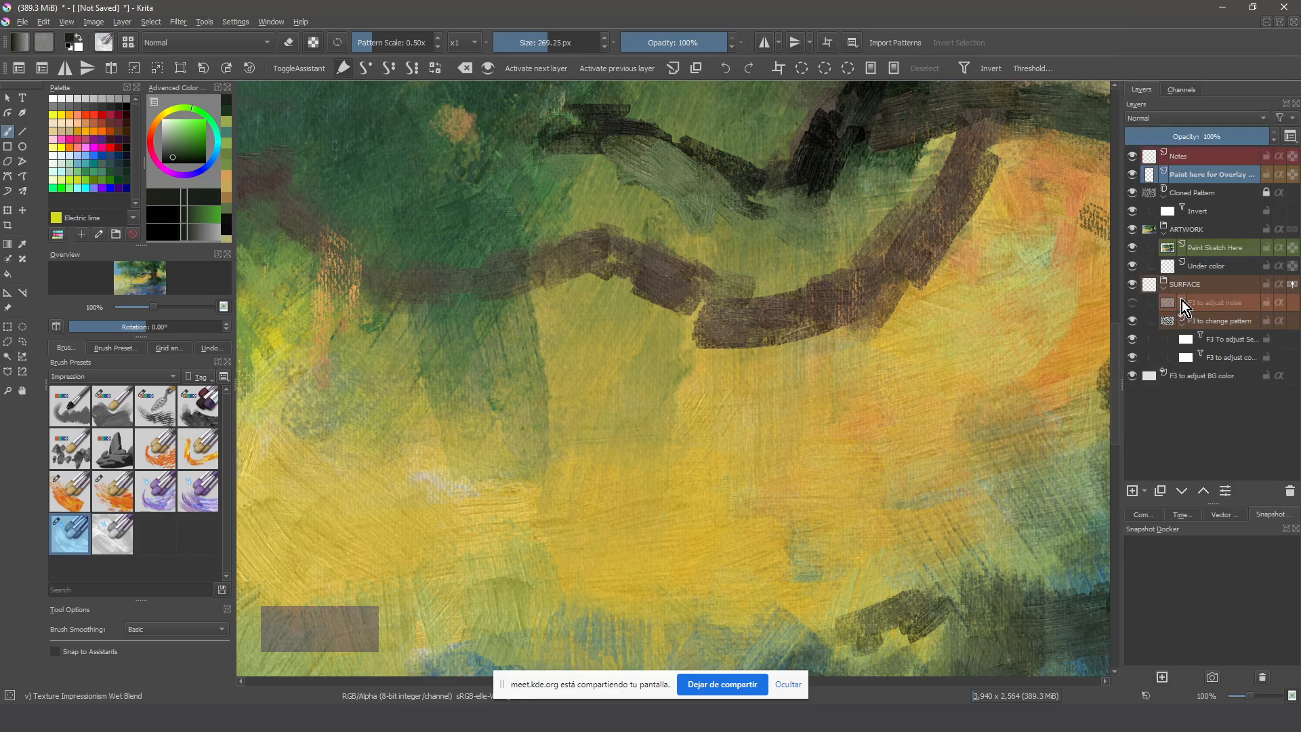
# Smear the lower brown branch down into the yellow field on the overlay layer, undoing the excess strokes
pyautogui.moveTo(847, 257)
pyautogui.mouseDown()
pyautogui.moveTo(780, 311)
pyautogui.moveTo(752, 379)
pyautogui.mouseUp()
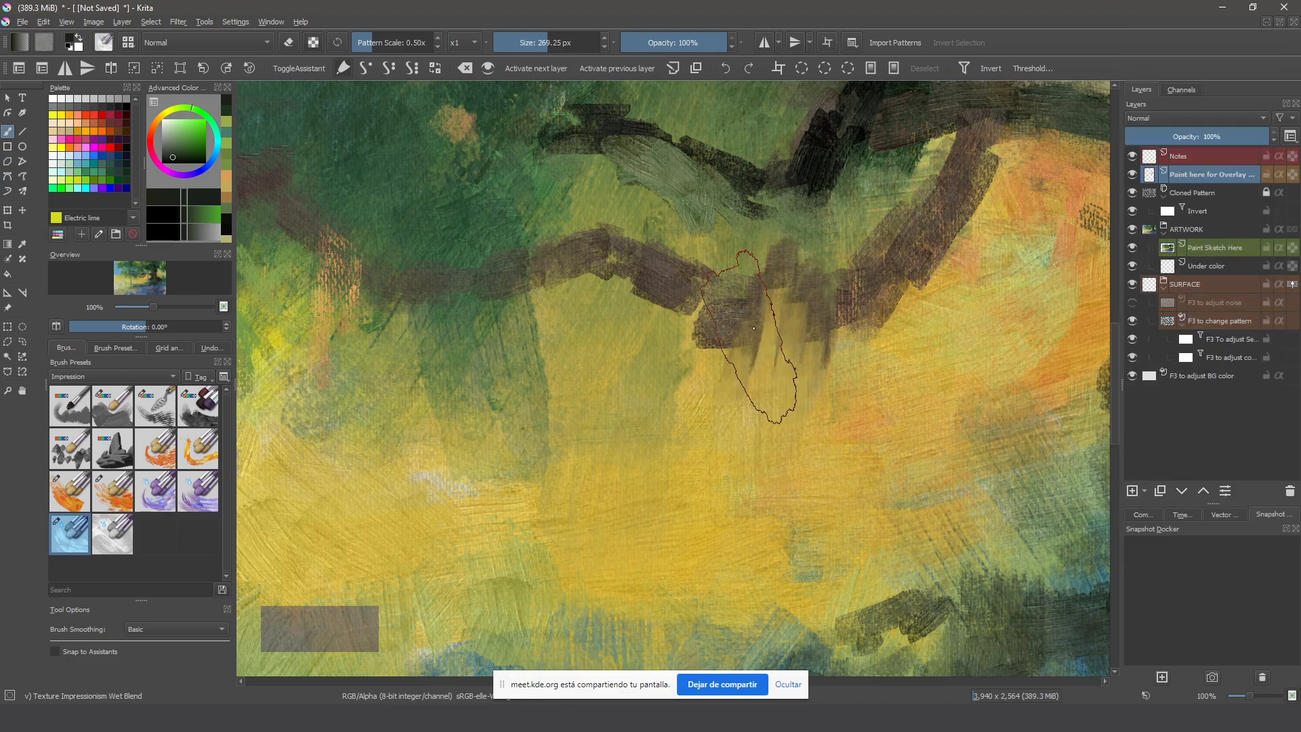
pyautogui.moveTo(718, 257)
pyautogui.mouseDown()
pyautogui.moveTo(743, 380)
pyautogui.moveTo(729, 377)
pyautogui.moveTo(811, 450)
pyautogui.moveTo(685, 305)
pyautogui.moveTo(676, 472)
pyautogui.moveTo(874, 312)
pyautogui.moveTo(993, 386)
pyautogui.moveTo(728, 406)
pyautogui.mouseUp()
pyautogui.hotkey('ctrl', 'z')
pyautogui.hotkey('ctrl', 'z')
pyautogui.hotkey('ctrl', 'z')
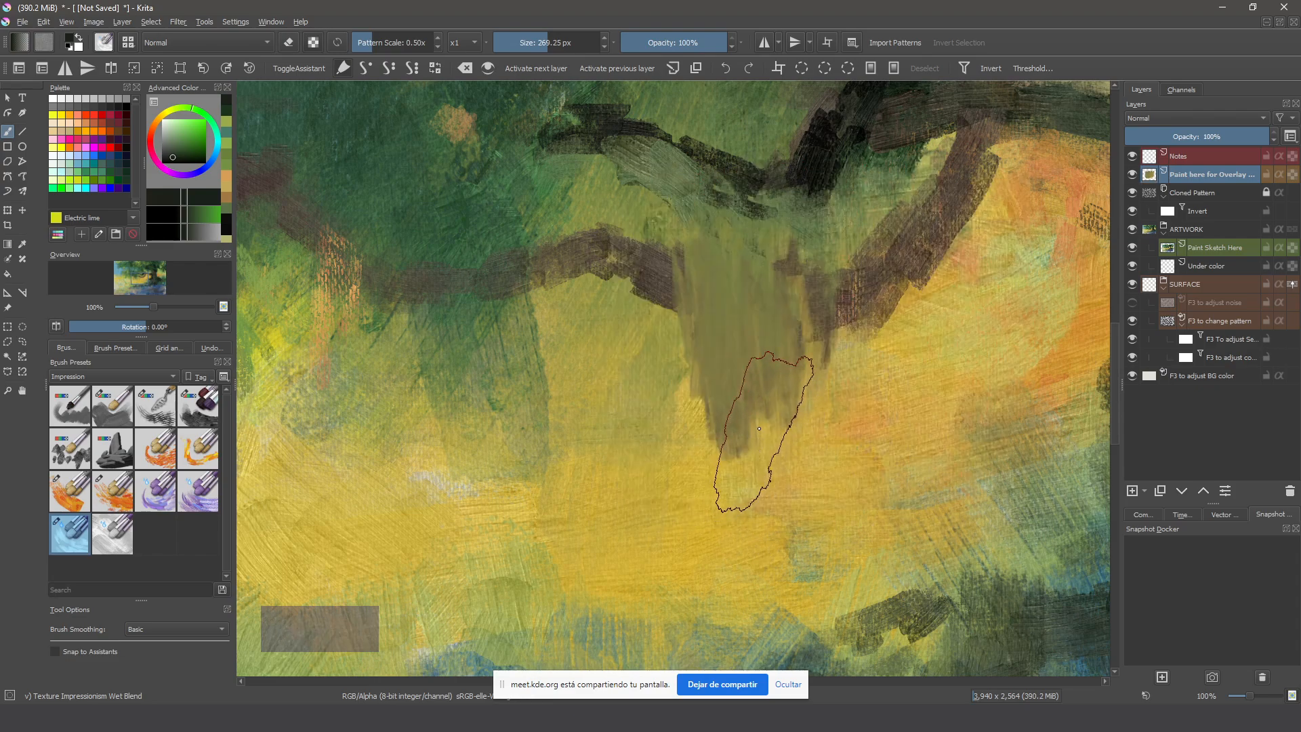
pyautogui.hotkey('ctrl', 'z')
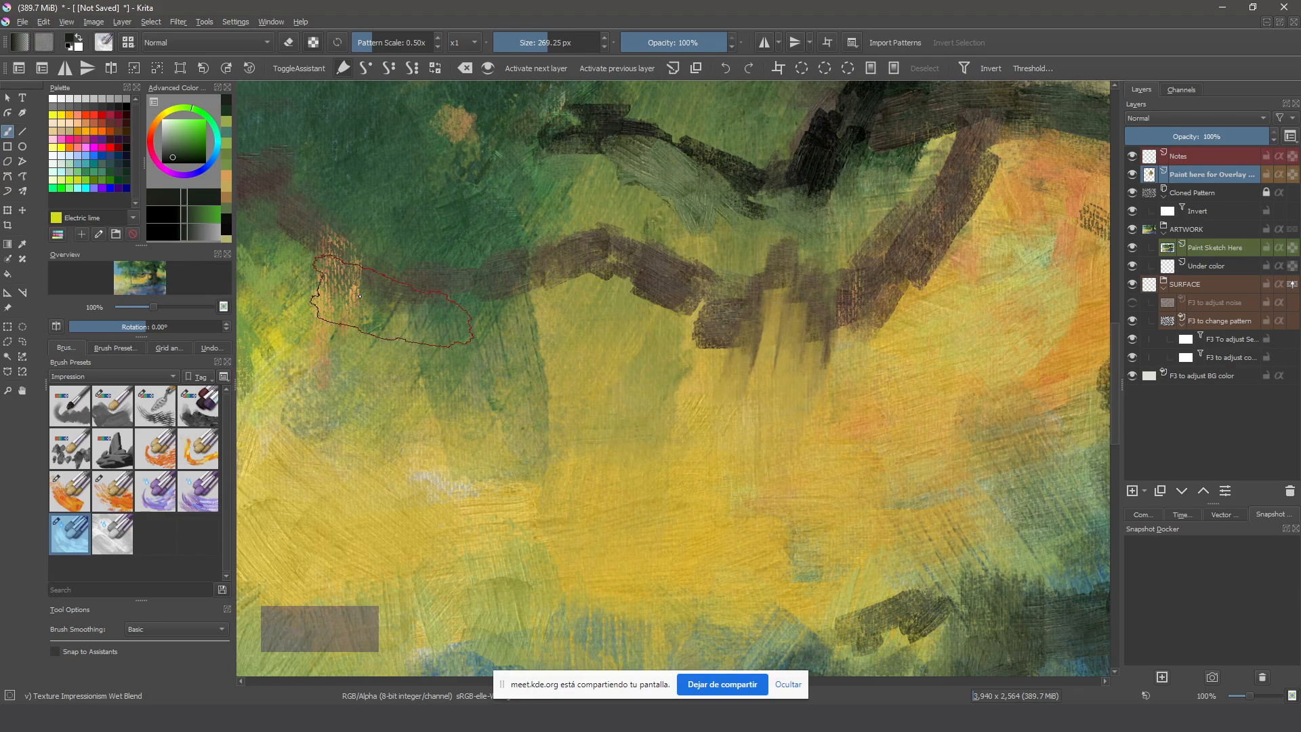
# Enable the Pattern texture for the wet blend brush and choose the 02_rough-canvas.png pattern
pyautogui.click(99, 43)
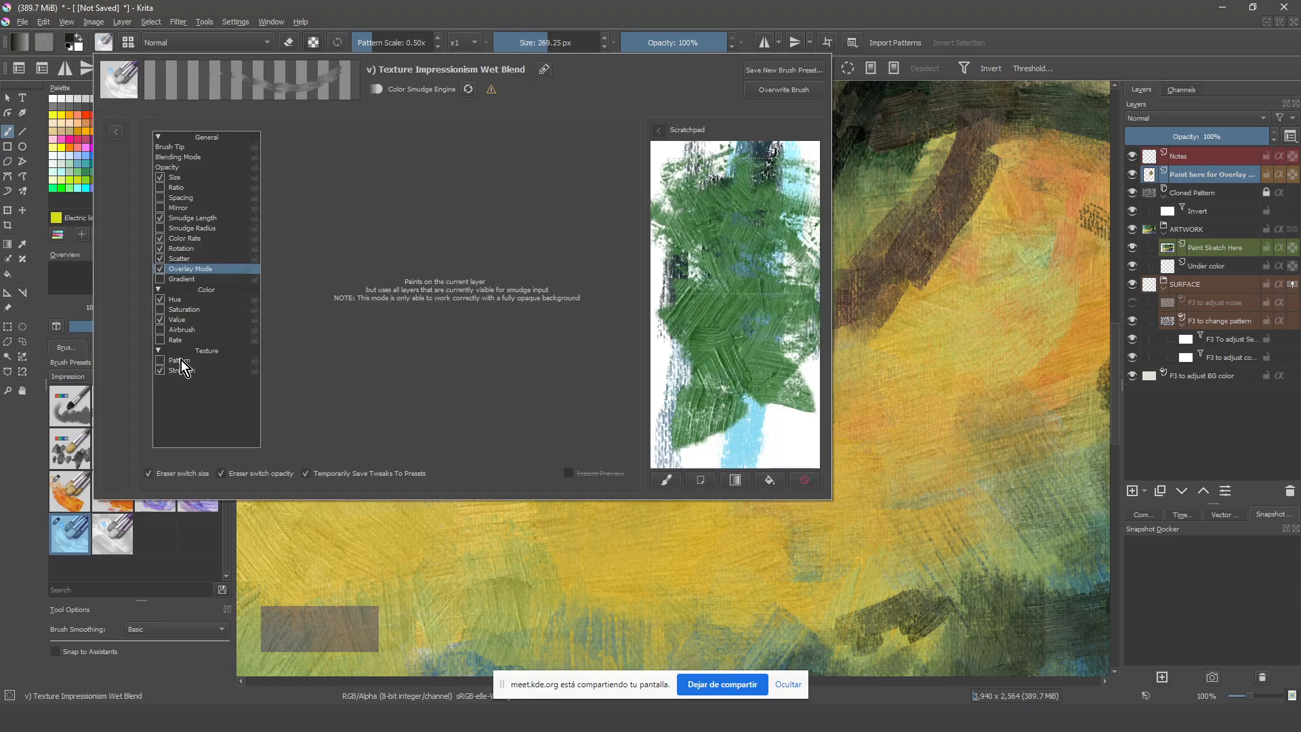
pyautogui.click(160, 360)
pyautogui.click(291, 147)
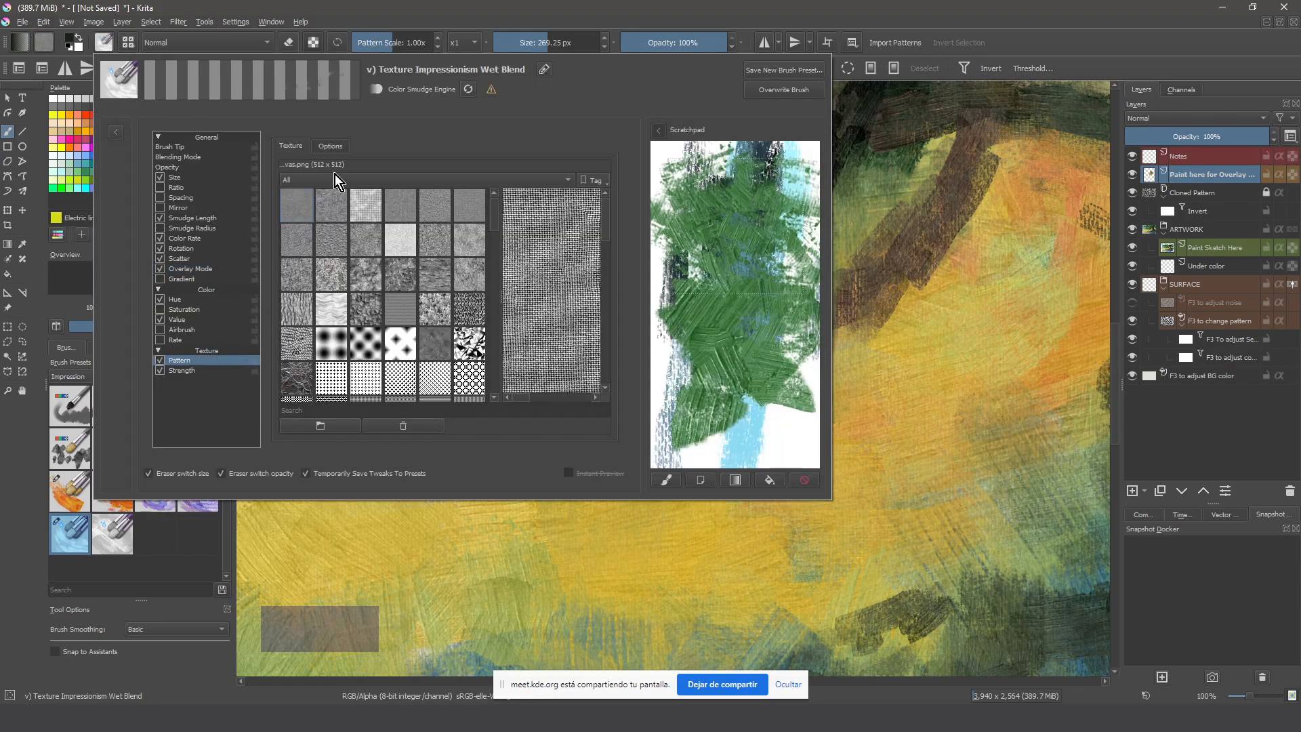
pyautogui.click(324, 208)
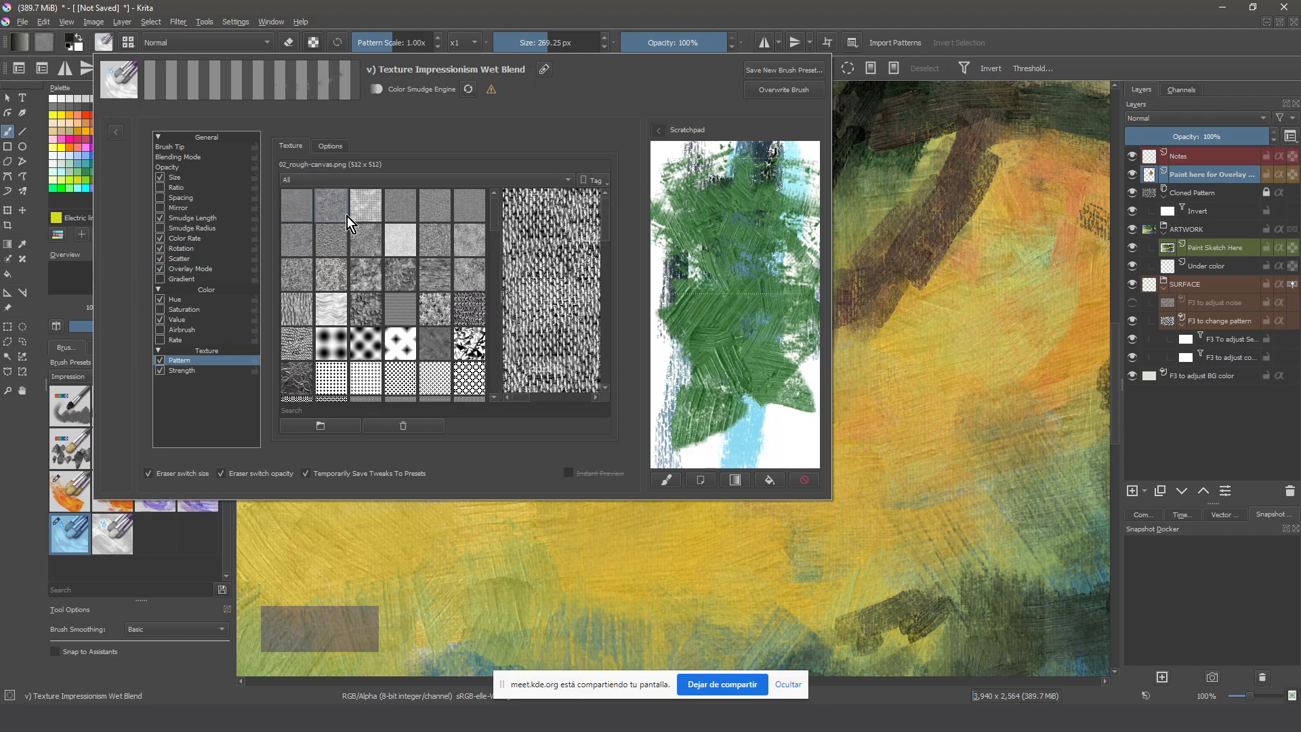
# Leave the brush settings and blend the brown branch and the yellow area below it with wide wet-blend strokes
pyautogui.click(537, 575)
pyautogui.click(661, 380)
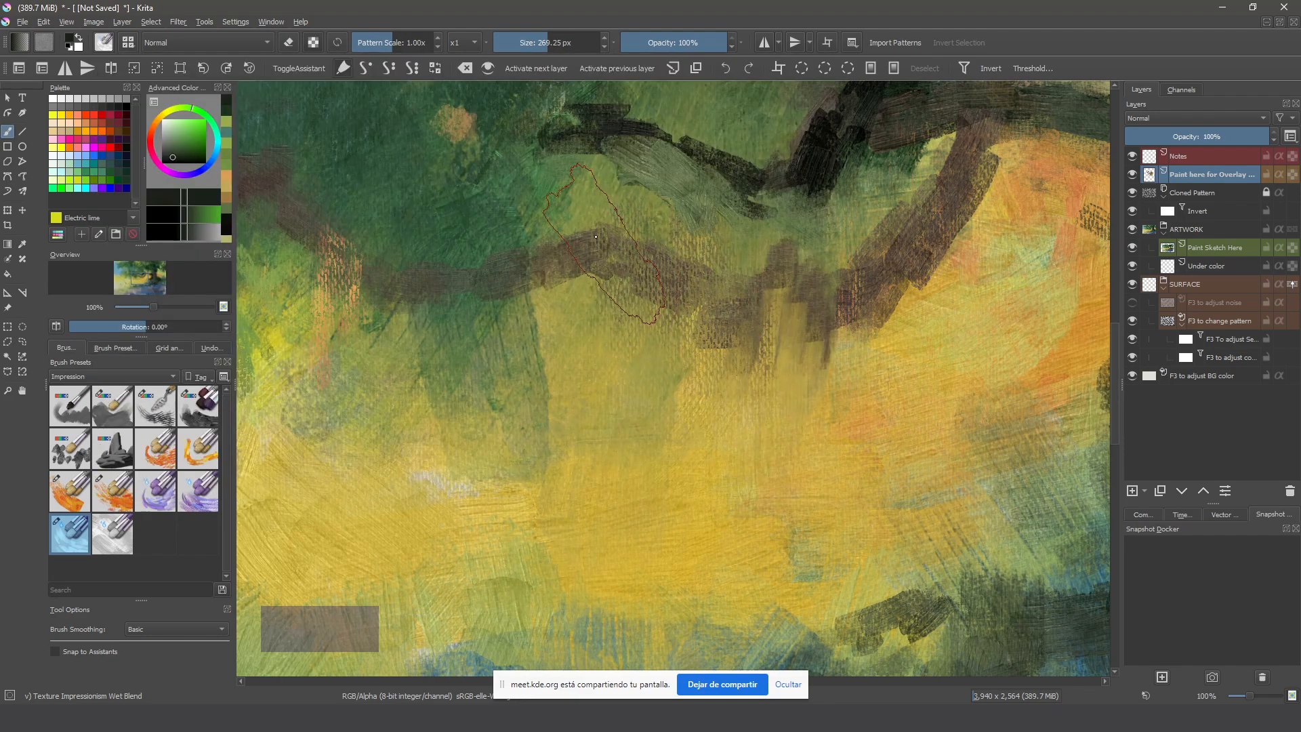
pyautogui.moveTo(711, 278)
pyautogui.mouseDown()
pyautogui.moveTo(887, 261)
pyautogui.moveTo(857, 332)
pyautogui.moveTo(928, 284)
pyautogui.moveTo(967, 206)
pyautogui.mouseUp()
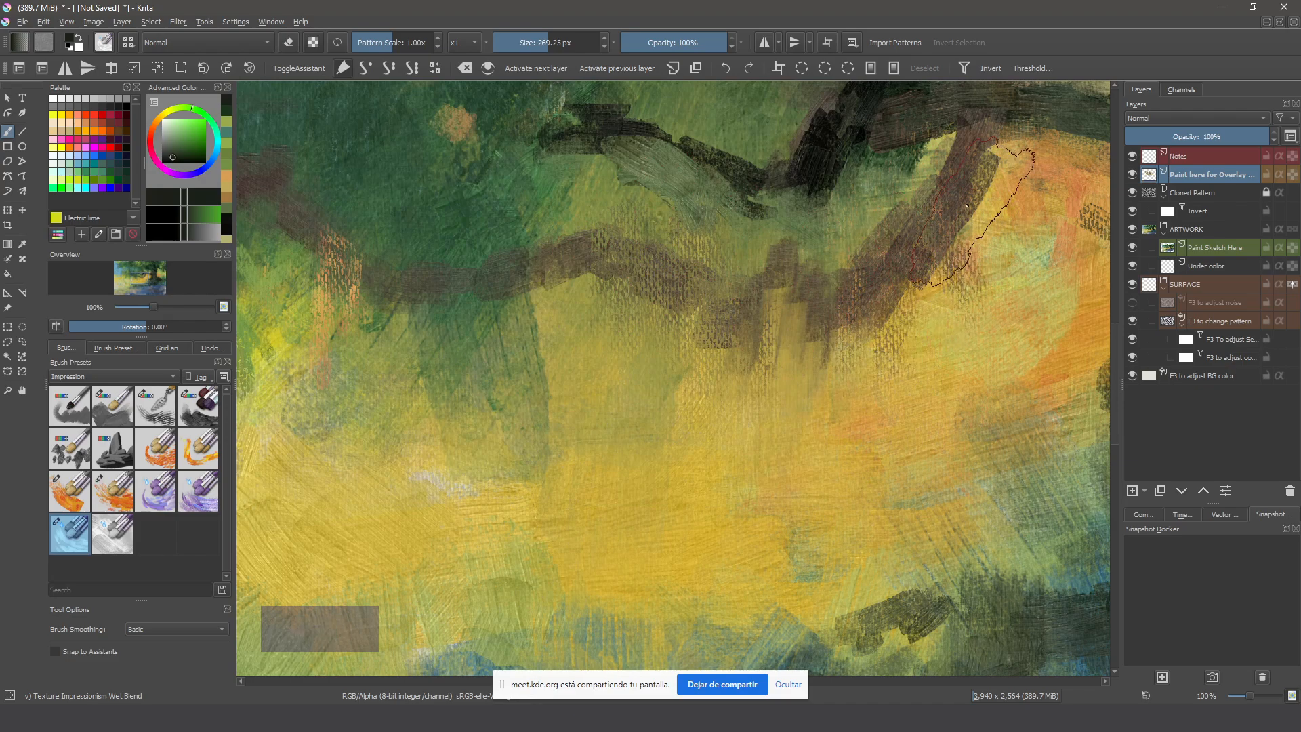
pyautogui.moveTo(906, 334)
pyautogui.mouseDown()
pyautogui.moveTo(616, 325)
pyautogui.moveTo(552, 274)
pyautogui.moveTo(496, 360)
pyautogui.moveTo(447, 359)
pyautogui.moveTo(746, 353)
pyautogui.moveTo(795, 425)
pyautogui.moveTo(946, 347)
pyautogui.moveTo(1002, 204)
pyautogui.moveTo(980, 264)
pyautogui.moveTo(1010, 260)
pyautogui.moveTo(928, 379)
pyautogui.moveTo(857, 379)
pyautogui.moveTo(1083, 395)
pyautogui.moveTo(871, 523)
pyautogui.mouseUp()
pyautogui.press('2')
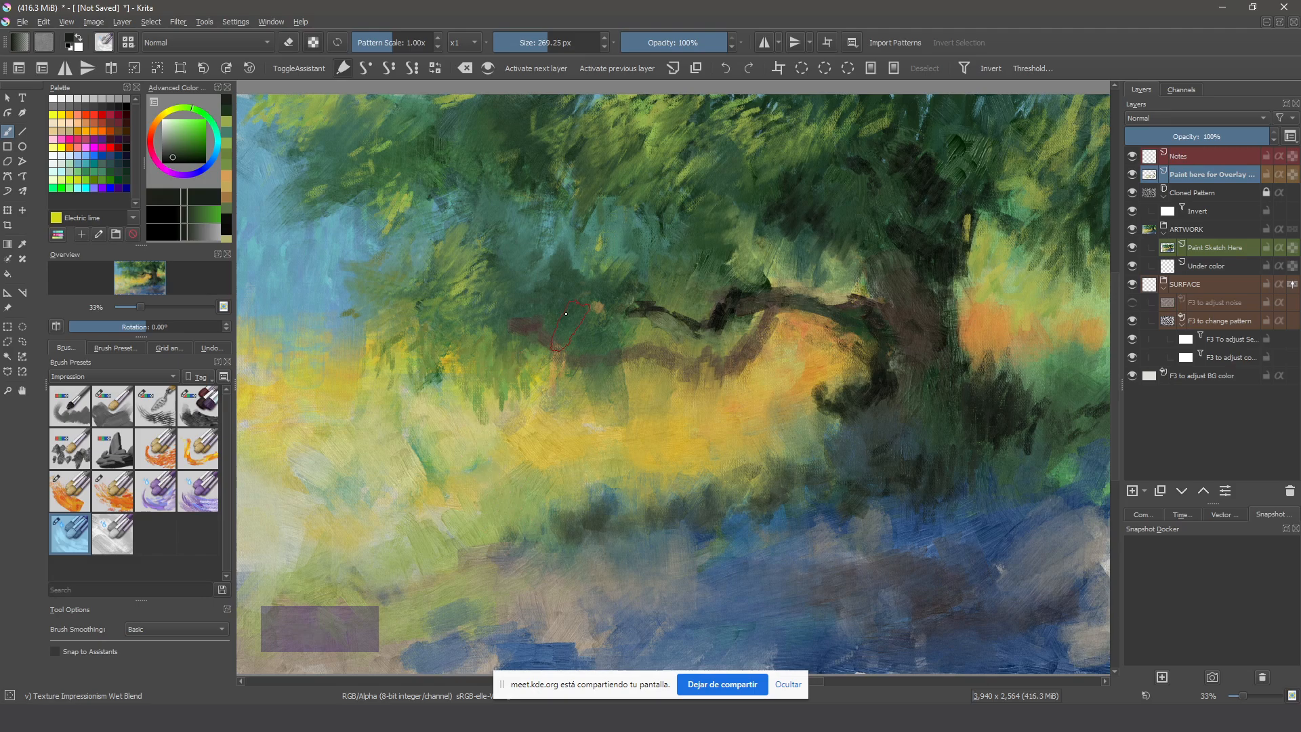
# Blend the foliage beyond the branch's outer end, the pale meadow and the yellow area beneath the branch
pyautogui.moveTo(566, 314)
pyautogui.mouseDown()
pyautogui.moveTo(544, 251)
pyautogui.moveTo(490, 248)
pyautogui.mouseUp()
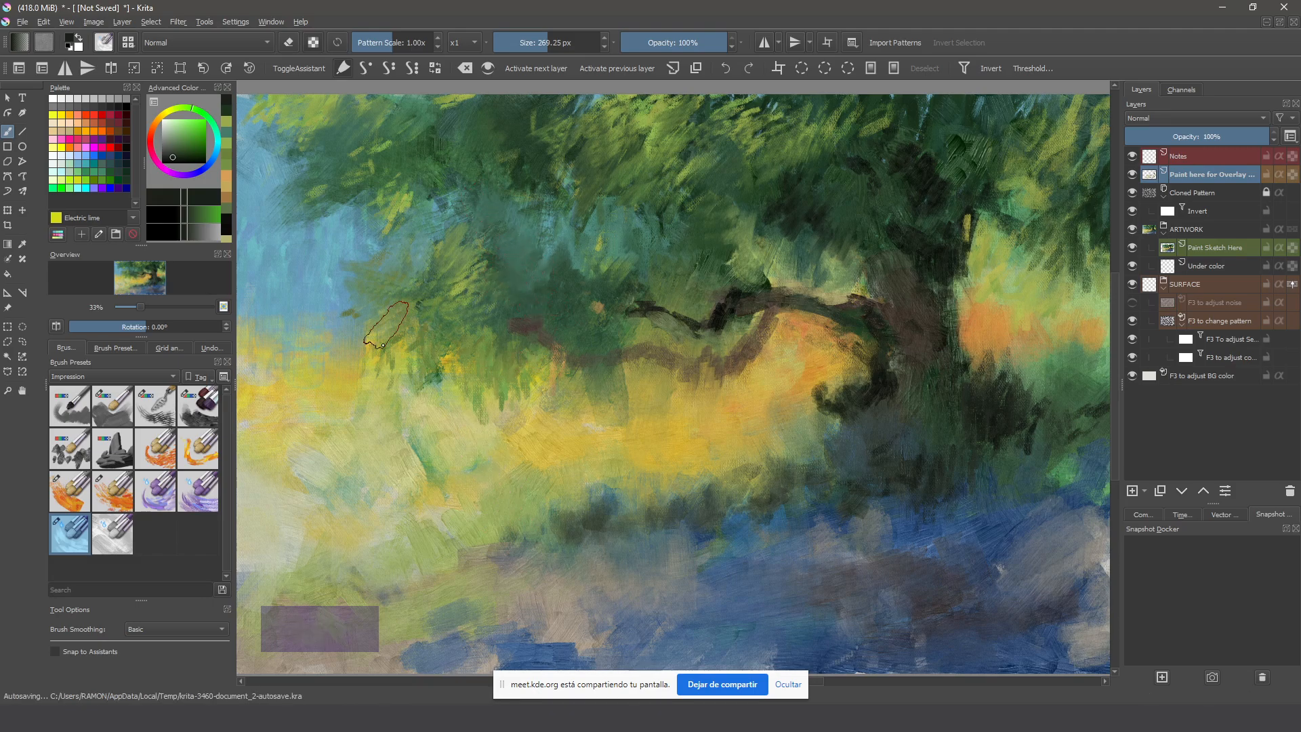
pyautogui.moveTo(390, 327)
pyautogui.mouseDown()
pyautogui.moveTo(366, 362)
pyautogui.moveTo(389, 387)
pyautogui.moveTo(432, 390)
pyautogui.moveTo(456, 362)
pyautogui.moveTo(436, 440)
pyautogui.moveTo(388, 433)
pyautogui.mouseUp()
pyautogui.moveTo(311, 497); pyautogui.dragTo(392, 500)
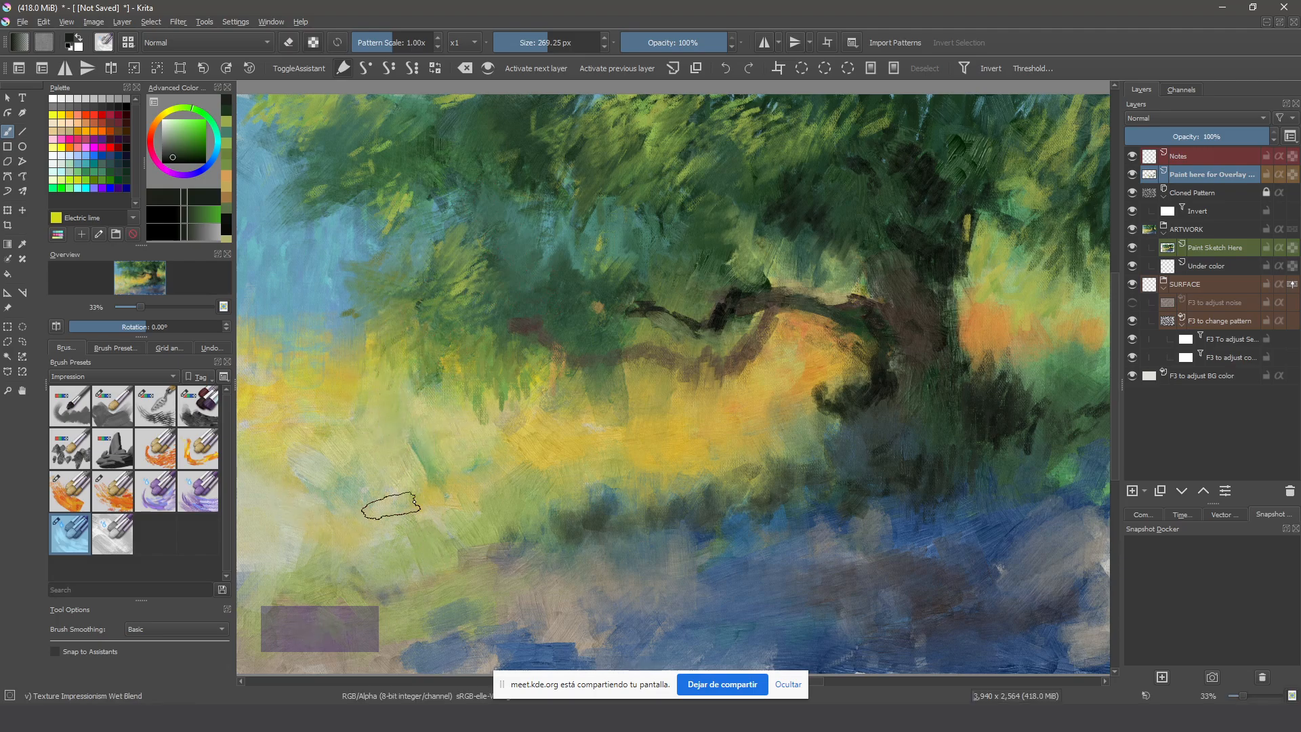
pyautogui.moveTo(691, 413)
pyautogui.mouseDown()
pyautogui.moveTo(823, 409)
pyautogui.moveTo(808, 445)
pyautogui.moveTo(853, 369)
pyautogui.moveTo(820, 434)
pyautogui.moveTo(755, 490)
pyautogui.mouseUp()
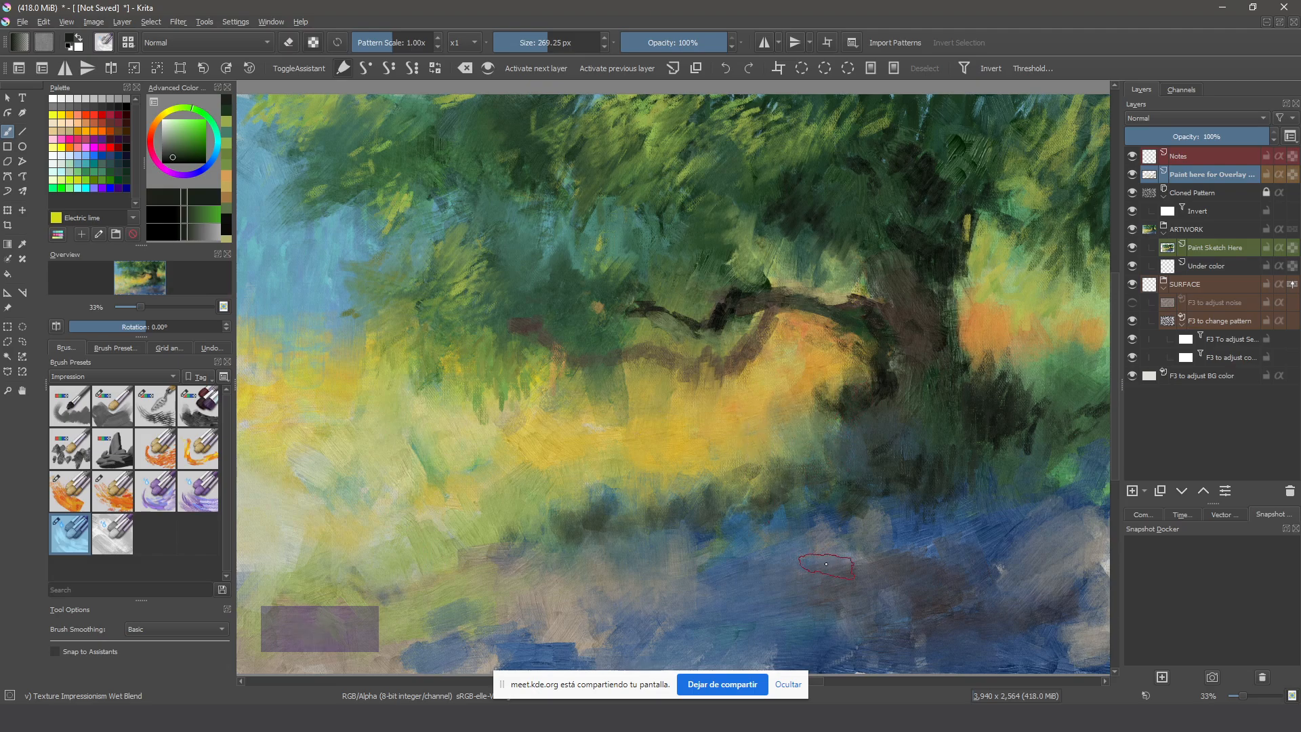
# Mirror the canvas view and soften the meadow, sky edge, blue ground and tree trunk with wet-blend strokes
pyautogui.scroll(-1, 780, 553)
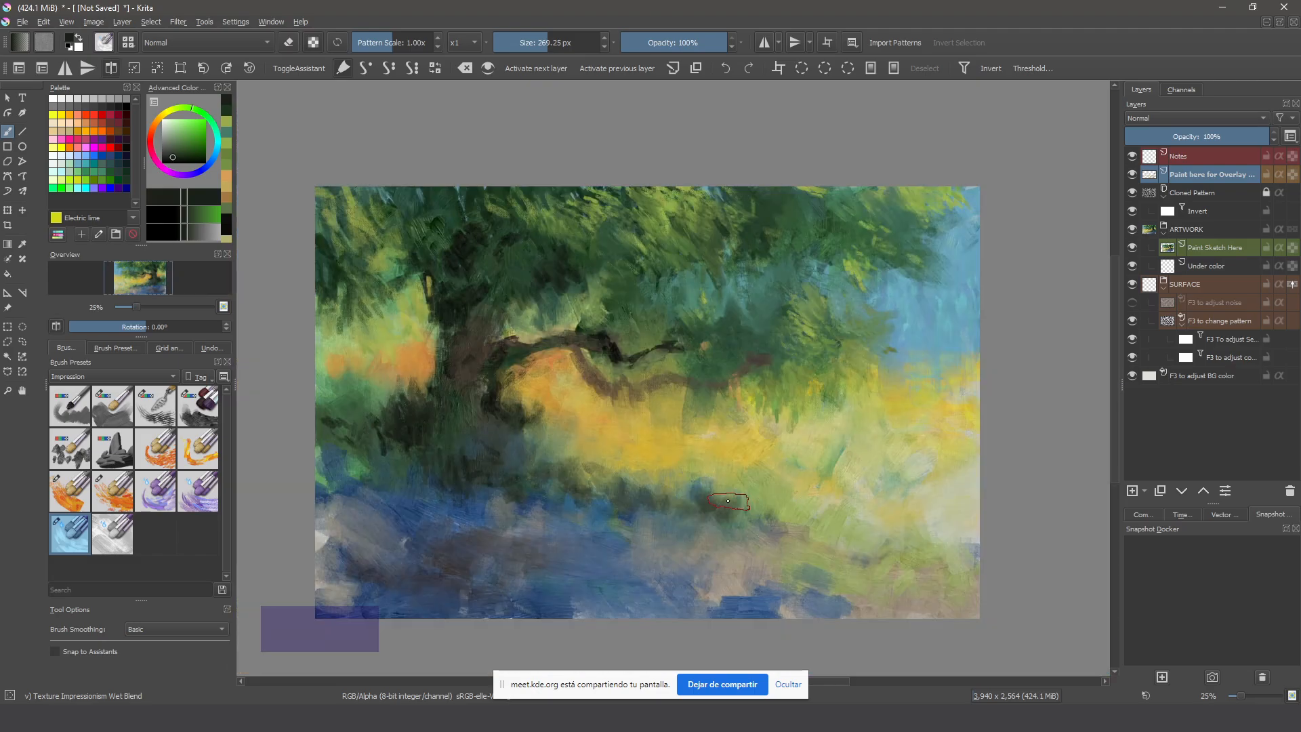
pyautogui.moveTo(739, 496); pyautogui.dragTo(780, 464)
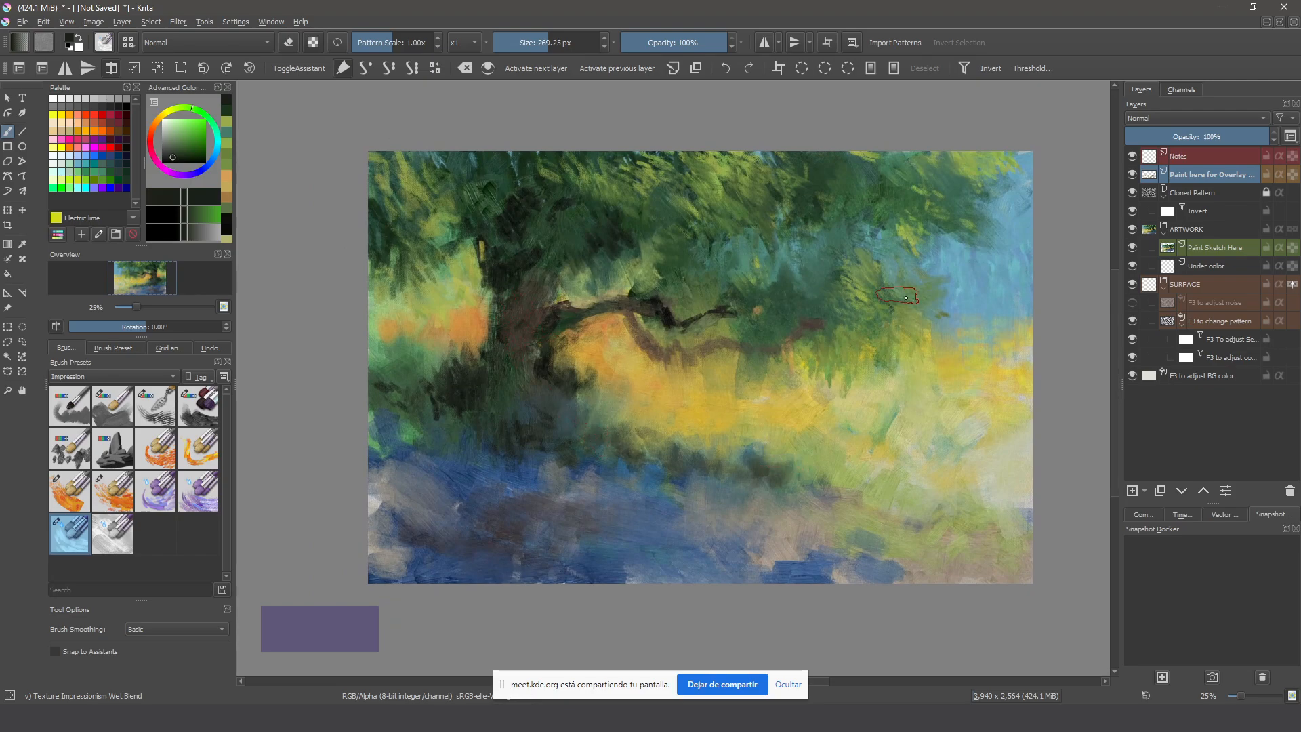
pyautogui.moveTo(906, 297)
pyautogui.mouseDown()
pyautogui.moveTo(978, 279)
pyautogui.moveTo(884, 263)
pyautogui.moveTo(896, 262)
pyautogui.moveTo(878, 172)
pyautogui.moveTo(945, 186)
pyautogui.moveTo(1030, 231)
pyautogui.mouseUp()
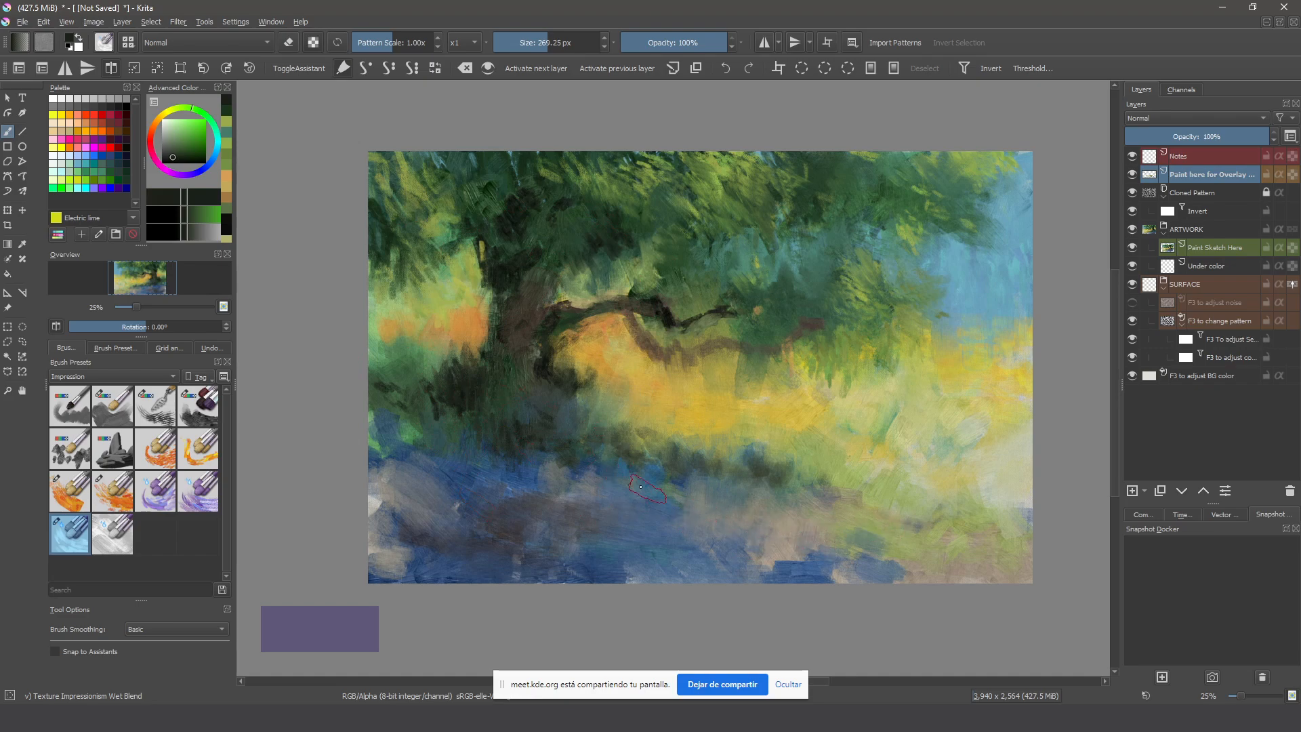
pyautogui.moveTo(640, 487); pyautogui.dragTo(571, 453)
pyautogui.click(508, 334)
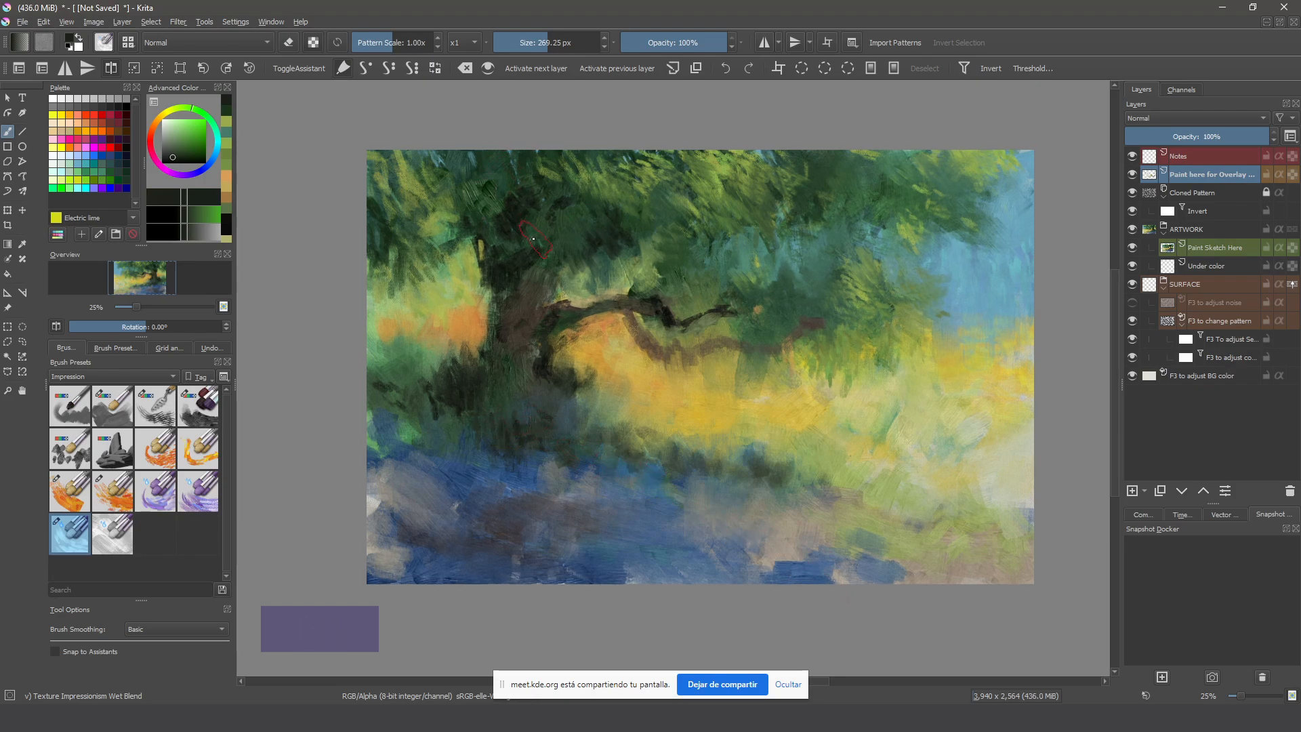
# Choose the Texture Impressionism Wet brush and paint the lower branch in dark strokes from the trunk outward
pyautogui.hotkey('ctrl', '+')
pyautogui.click(581, 353)
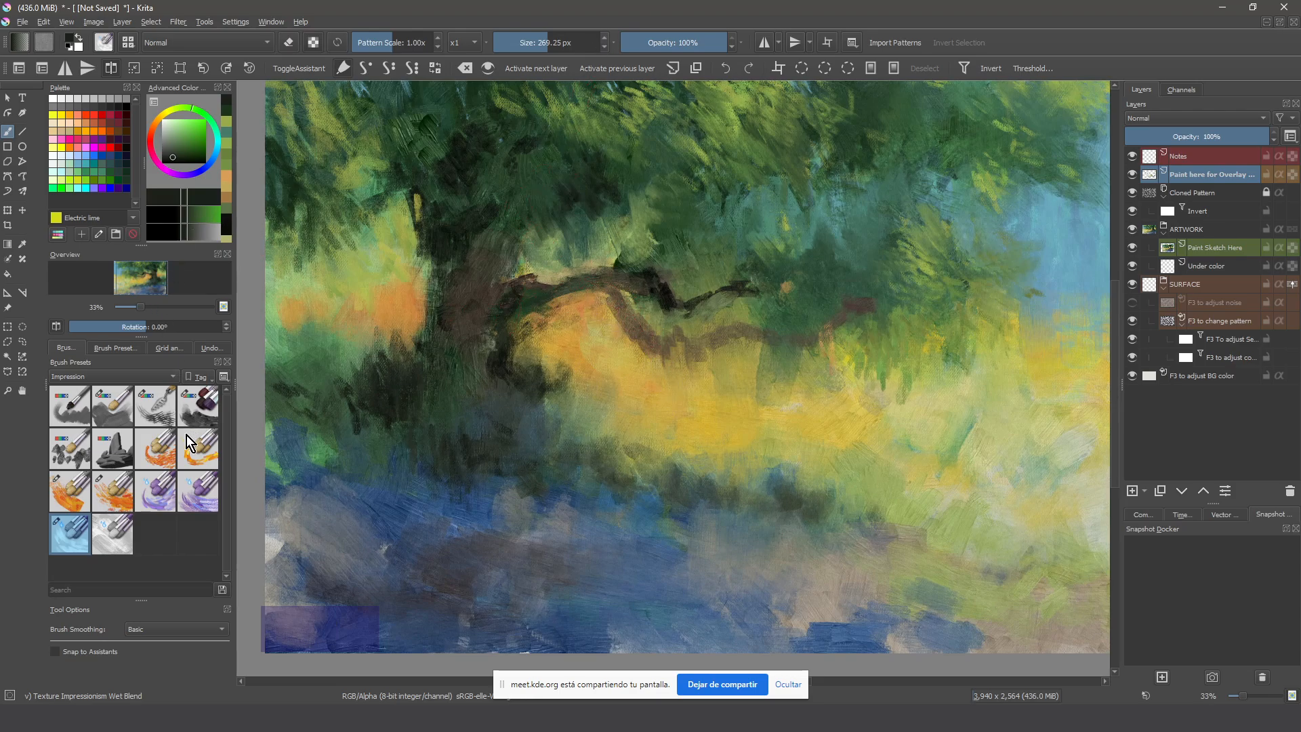
pyautogui.click(156, 493)
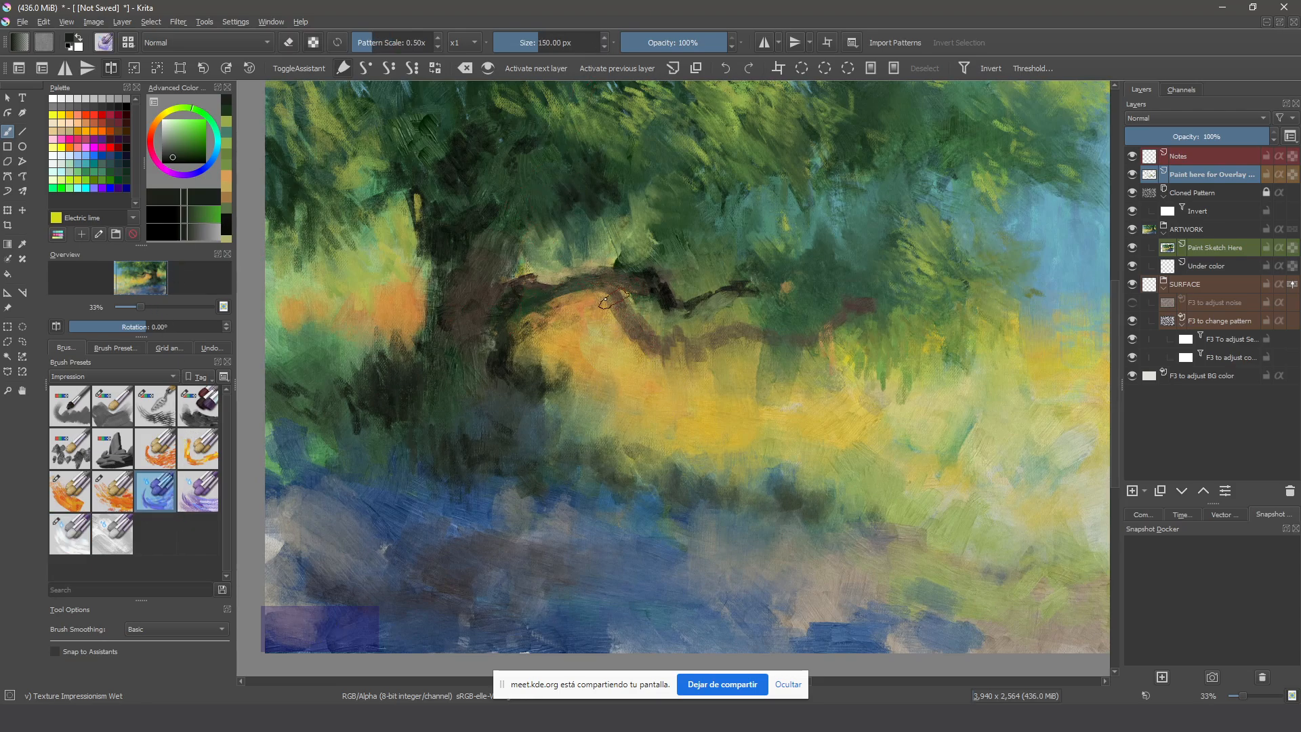
pyautogui.moveTo(605, 300)
pyautogui.mouseDown()
pyautogui.moveTo(633, 328)
pyautogui.moveTo(573, 291)
pyautogui.moveTo(612, 297)
pyautogui.moveTo(639, 335)
pyautogui.moveTo(606, 290)
pyautogui.moveTo(566, 283)
pyautogui.mouseUp()
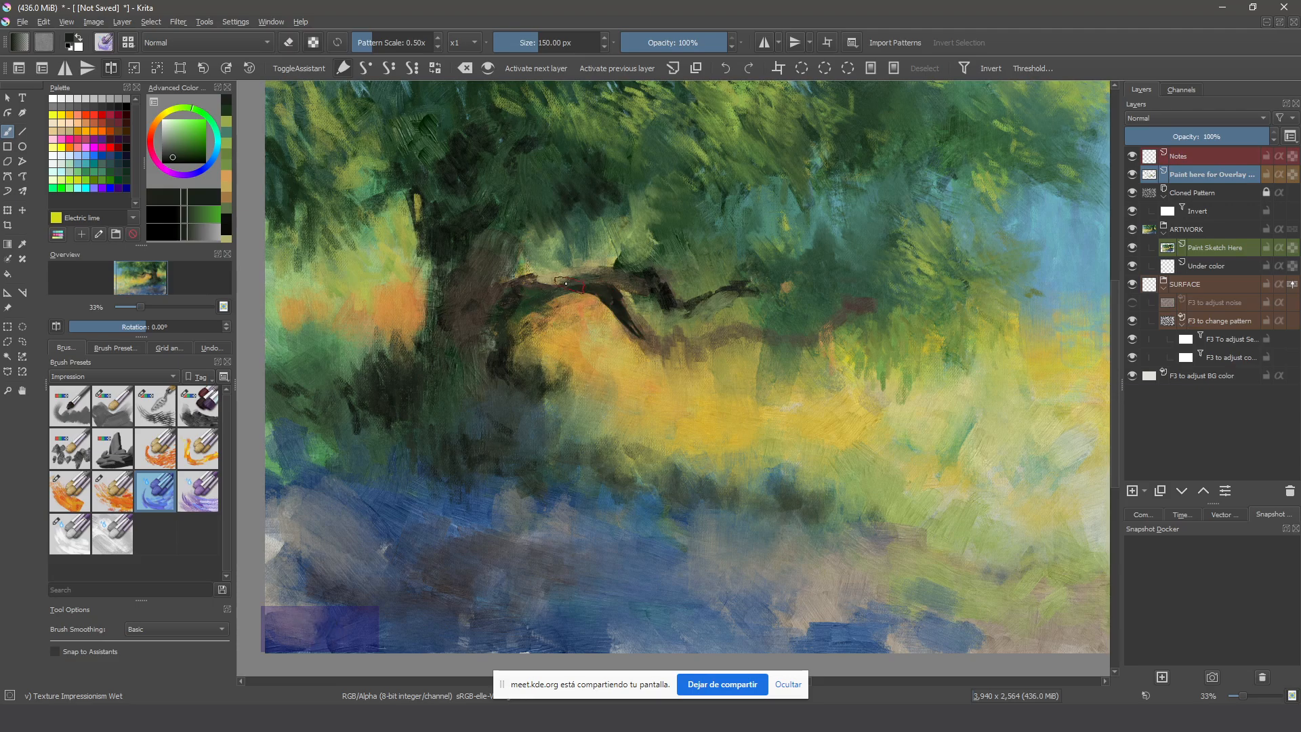
pyautogui.moveTo(651, 335); pyautogui.dragTo(691, 348)
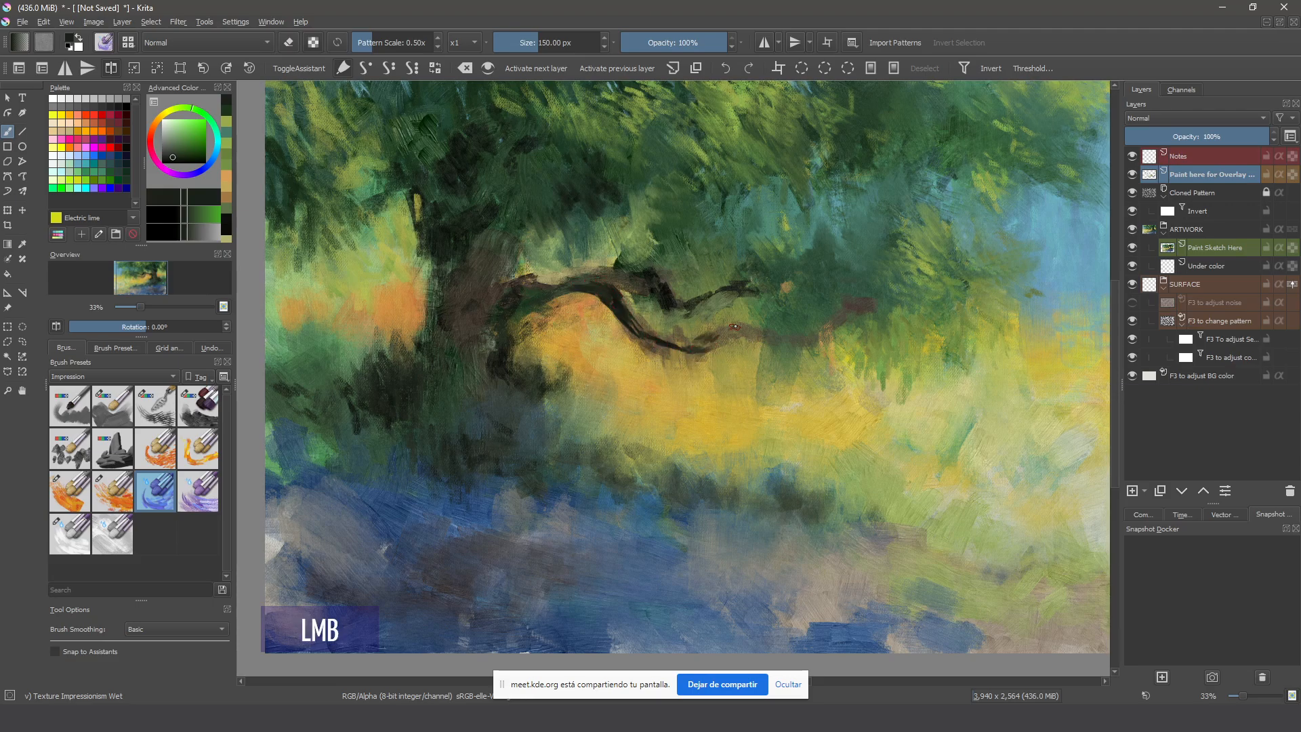
pyautogui.moveTo(760, 329); pyautogui.dragTo(787, 336)
# Turn off the horizontal mirroring, extend the lower branch with dark twigs and undo the last strokes
pyautogui.press('m')
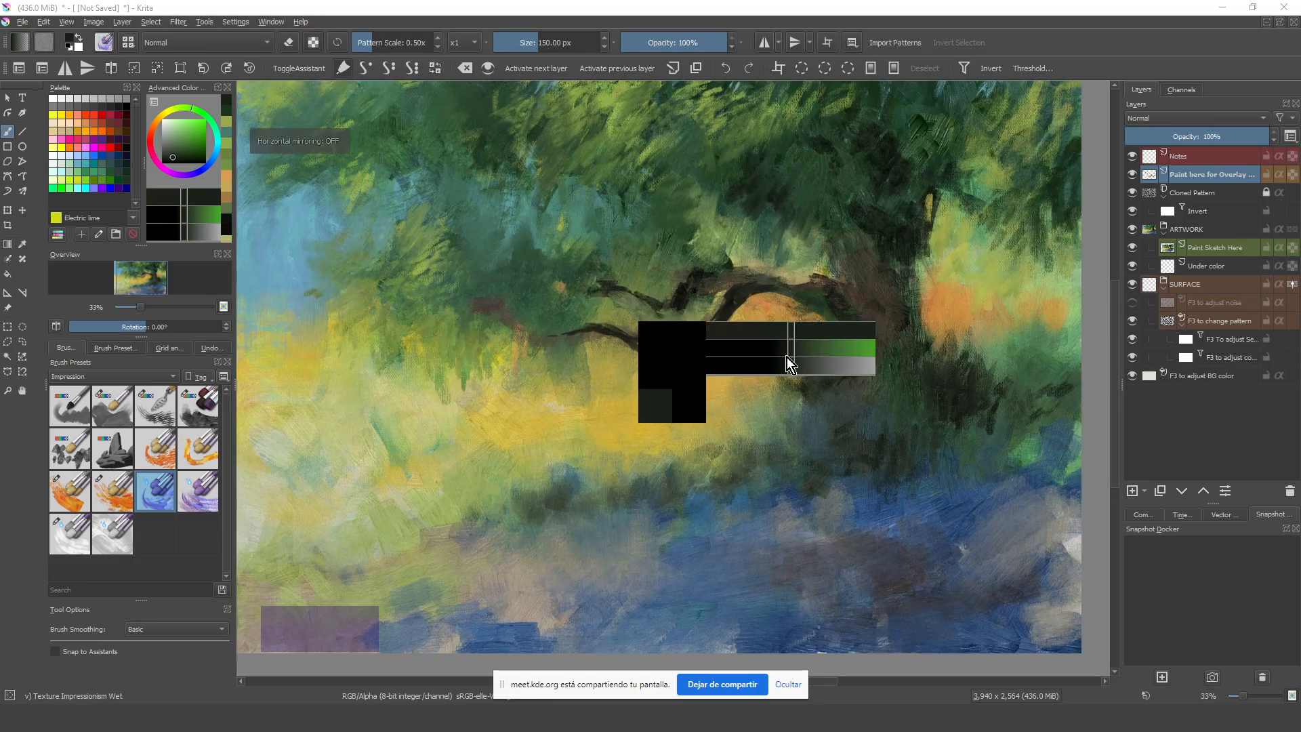
pyautogui.moveTo(573, 332)
pyautogui.mouseDown()
pyautogui.moveTo(543, 336)
pyautogui.moveTo(520, 327)
pyautogui.moveTo(546, 322)
pyautogui.moveTo(536, 311)
pyautogui.moveTo(522, 325)
pyautogui.moveTo(502, 313)
pyautogui.mouseUp()
pyautogui.hotkey('ctrl', 'z')
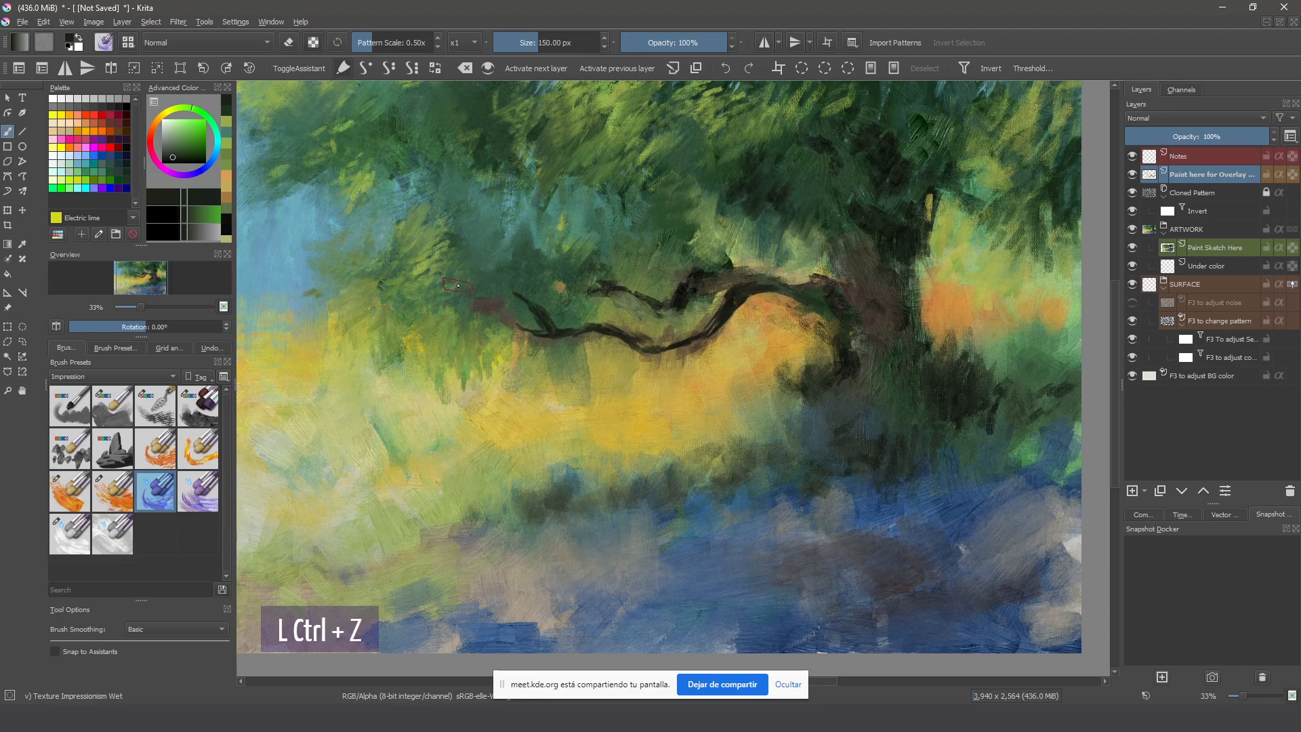
pyautogui.hotkey('ctrl', 'z')
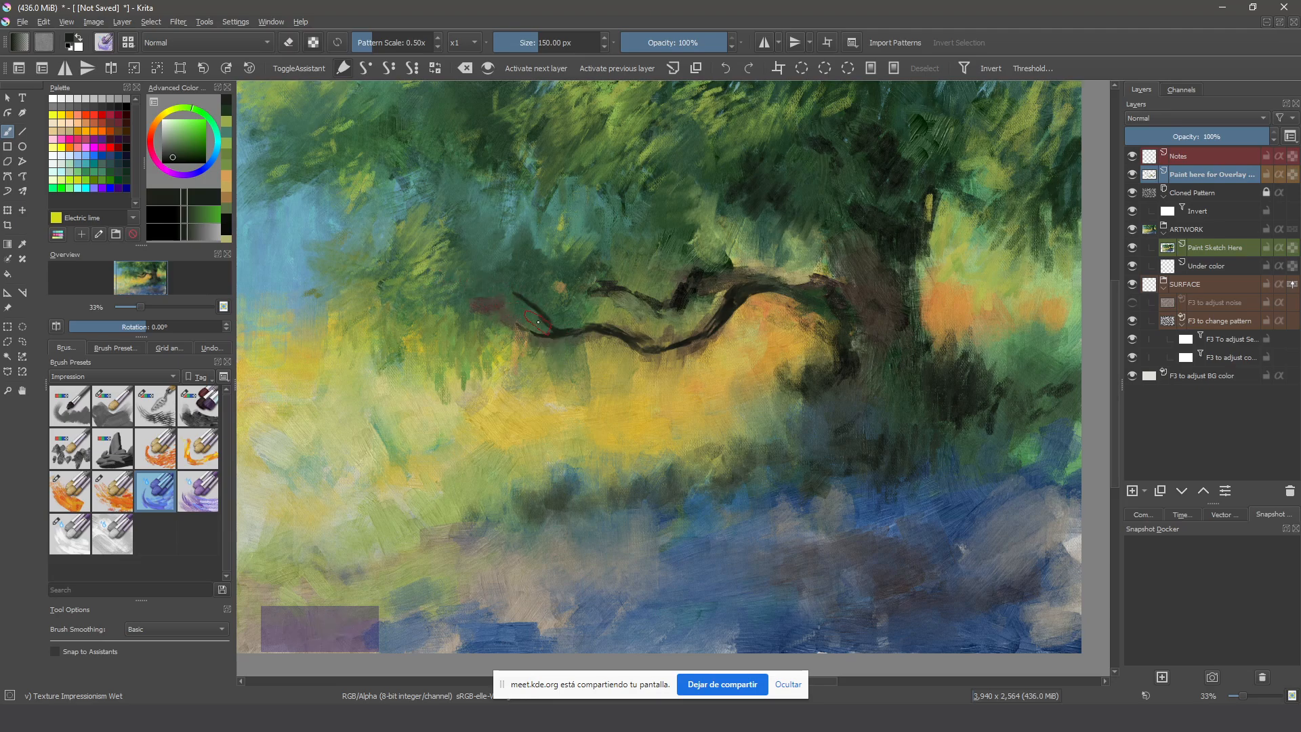
# Darken the tree with more strokes along the lower branch, its root, the trunk and the fork on the trunk's far side
pyautogui.moveTo(541, 316)
pyautogui.mouseDown()
pyautogui.moveTo(546, 333)
pyautogui.moveTo(479, 303)
pyautogui.moveTo(521, 334)
pyautogui.moveTo(704, 332)
pyautogui.mouseUp()
pyautogui.moveTo(759, 298)
pyautogui.mouseDown()
pyautogui.moveTo(806, 303)
pyautogui.moveTo(849, 348)
pyautogui.moveTo(839, 330)
pyautogui.moveTo(849, 378)
pyautogui.moveTo(845, 396)
pyautogui.moveTo(824, 389)
pyautogui.moveTo(813, 405)
pyautogui.moveTo(803, 439)
pyautogui.moveTo(830, 395)
pyautogui.moveTo(806, 446)
pyautogui.moveTo(812, 408)
pyautogui.moveTo(806, 445)
pyautogui.moveTo(721, 471)
pyautogui.moveTo(875, 441)
pyautogui.mouseUp()
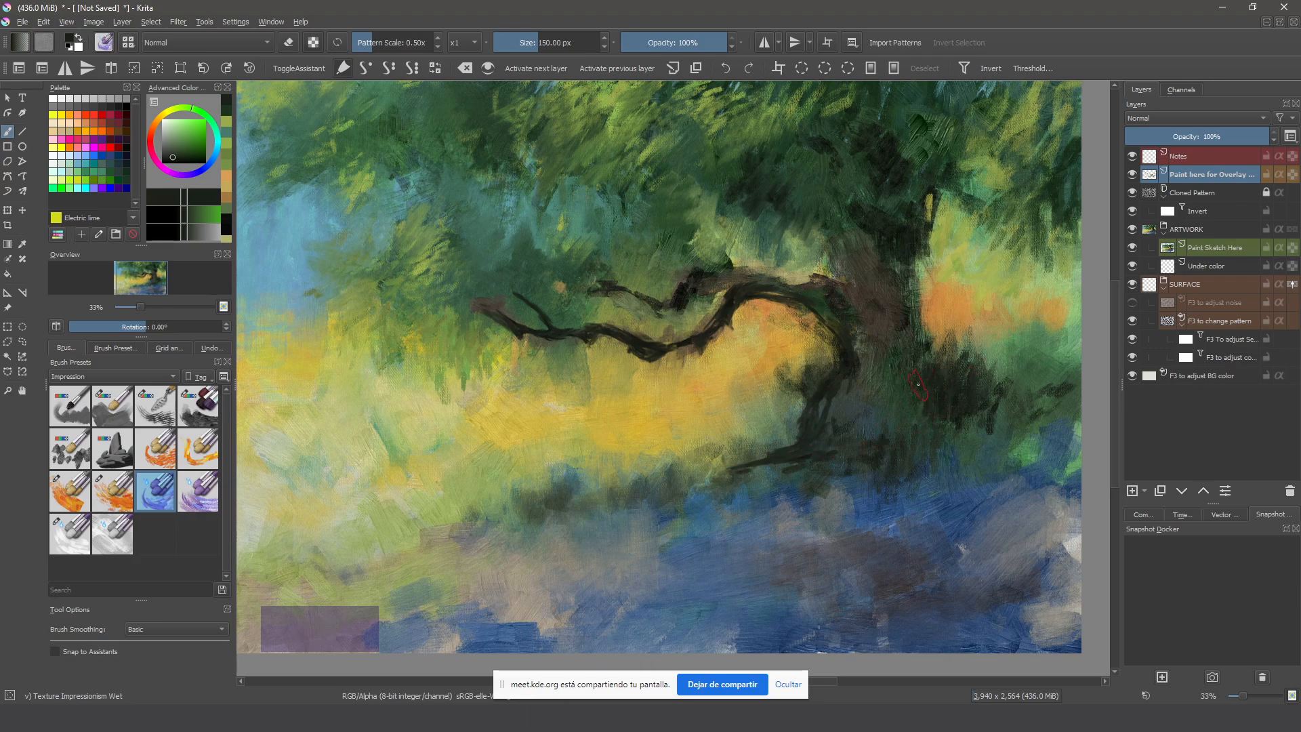
pyautogui.moveTo(918, 384)
pyautogui.mouseDown()
pyautogui.moveTo(933, 406)
pyautogui.moveTo(957, 378)
pyautogui.moveTo(955, 405)
pyautogui.moveTo(948, 380)
pyautogui.mouseUp()
pyautogui.moveTo(918, 239)
pyautogui.mouseDown()
pyautogui.moveTo(914, 275)
pyautogui.moveTo(906, 229)
pyautogui.moveTo(909, 311)
pyautogui.moveTo(909, 277)
pyautogui.moveTo(875, 208)
pyautogui.moveTo(916, 177)
pyautogui.moveTo(911, 211)
pyautogui.moveTo(946, 180)
pyautogui.moveTo(931, 214)
pyautogui.moveTo(979, 183)
pyautogui.moveTo(937, 219)
pyautogui.moveTo(979, 180)
pyautogui.mouseUp()
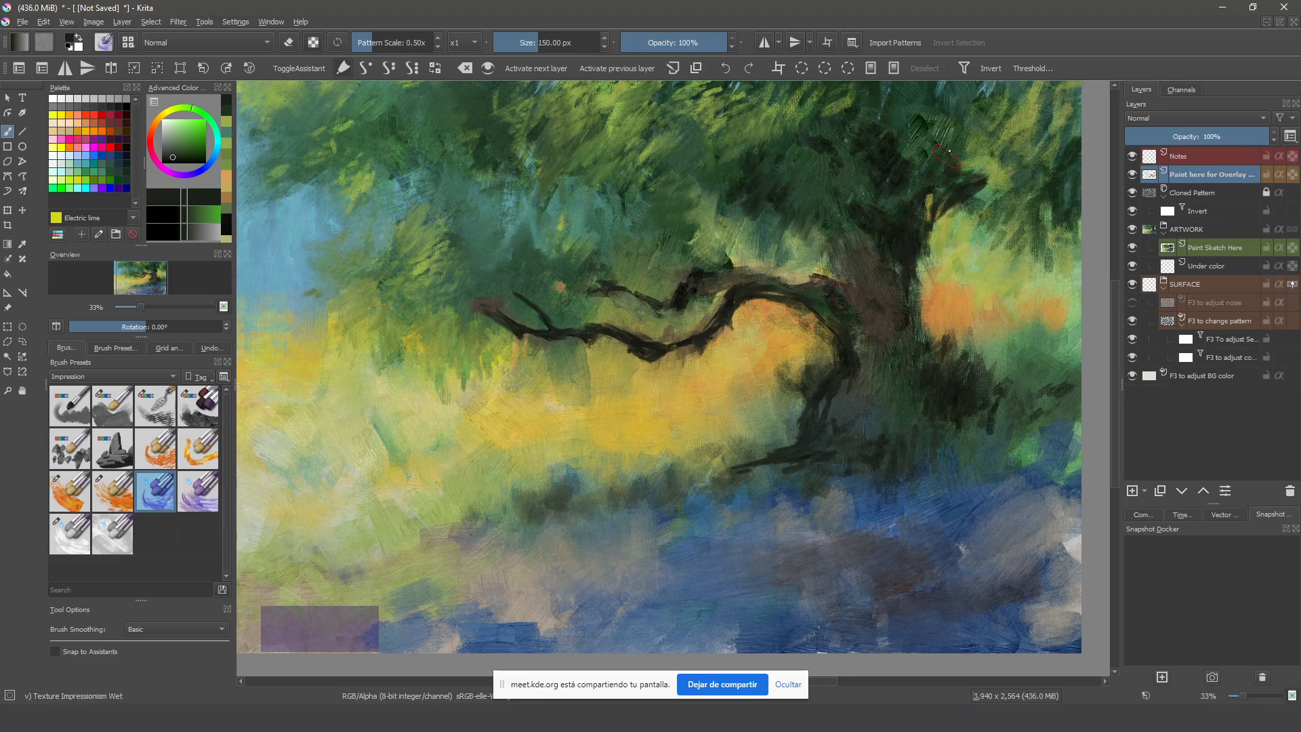
# Sample a brown from the upper branch and paint highlights along both branches and their twigs
pyautogui.keyDown('ctrl'); pyautogui.click(779, 276); pyautogui.keyUp('ctrl')
pyautogui.moveTo(773, 274)
pyautogui.mouseDown()
pyautogui.moveTo(813, 281)
pyautogui.moveTo(751, 273)
pyautogui.mouseUp()
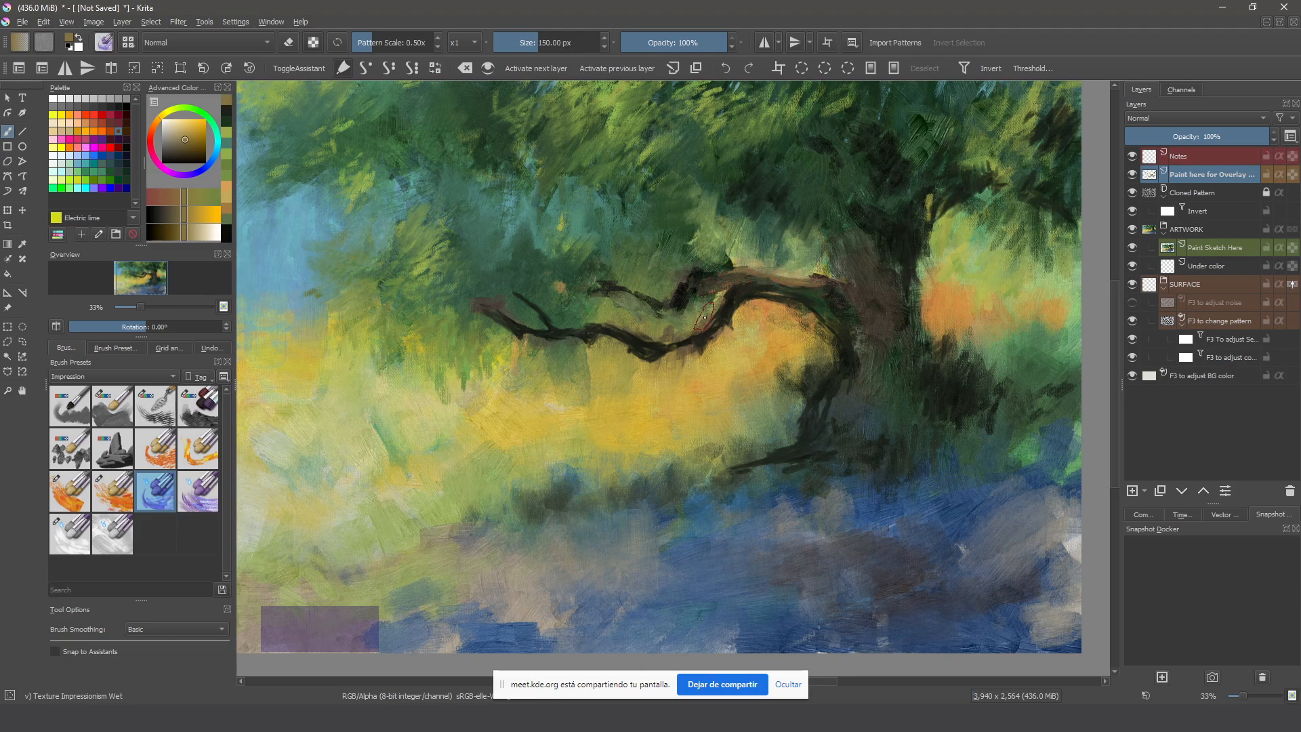
pyautogui.moveTo(706, 313)
pyautogui.mouseDown()
pyautogui.moveTo(717, 296)
pyautogui.moveTo(714, 306)
pyautogui.mouseUp()
pyautogui.moveTo(716, 294); pyautogui.dragTo(702, 328)
pyautogui.moveTo(707, 318)
pyautogui.mouseDown()
pyautogui.moveTo(627, 349)
pyautogui.moveTo(654, 346)
pyautogui.moveTo(600, 321)
pyautogui.mouseUp()
pyautogui.moveTo(596, 324)
pyautogui.mouseDown()
pyautogui.moveTo(513, 326)
pyautogui.moveTo(570, 329)
pyautogui.moveTo(505, 316)
pyautogui.mouseUp()
pyautogui.moveTo(710, 296)
pyautogui.mouseDown()
pyautogui.moveTo(673, 290)
pyautogui.moveTo(686, 274)
pyautogui.moveTo(641, 321)
pyautogui.moveTo(666, 302)
pyautogui.moveTo(625, 287)
pyautogui.mouseUp()
# Touch the small branch on the trunk's far side with brown, sample dark green and add dark strokes beneath it
pyautogui.keyDown('ctrl'); pyautogui.click(955, 214); pyautogui.keyUp('ctrl')
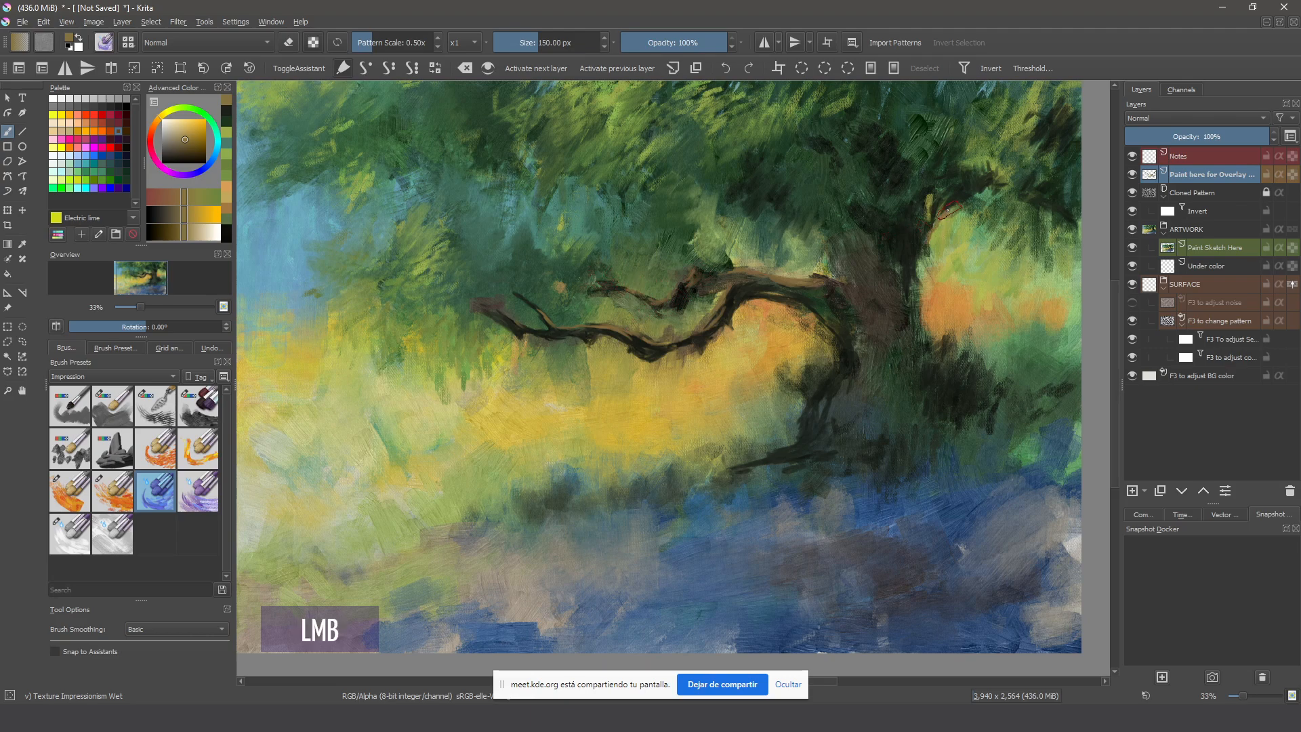
pyautogui.keyDown('ctrl'); pyautogui.click(975, 198); pyautogui.keyUp('ctrl')
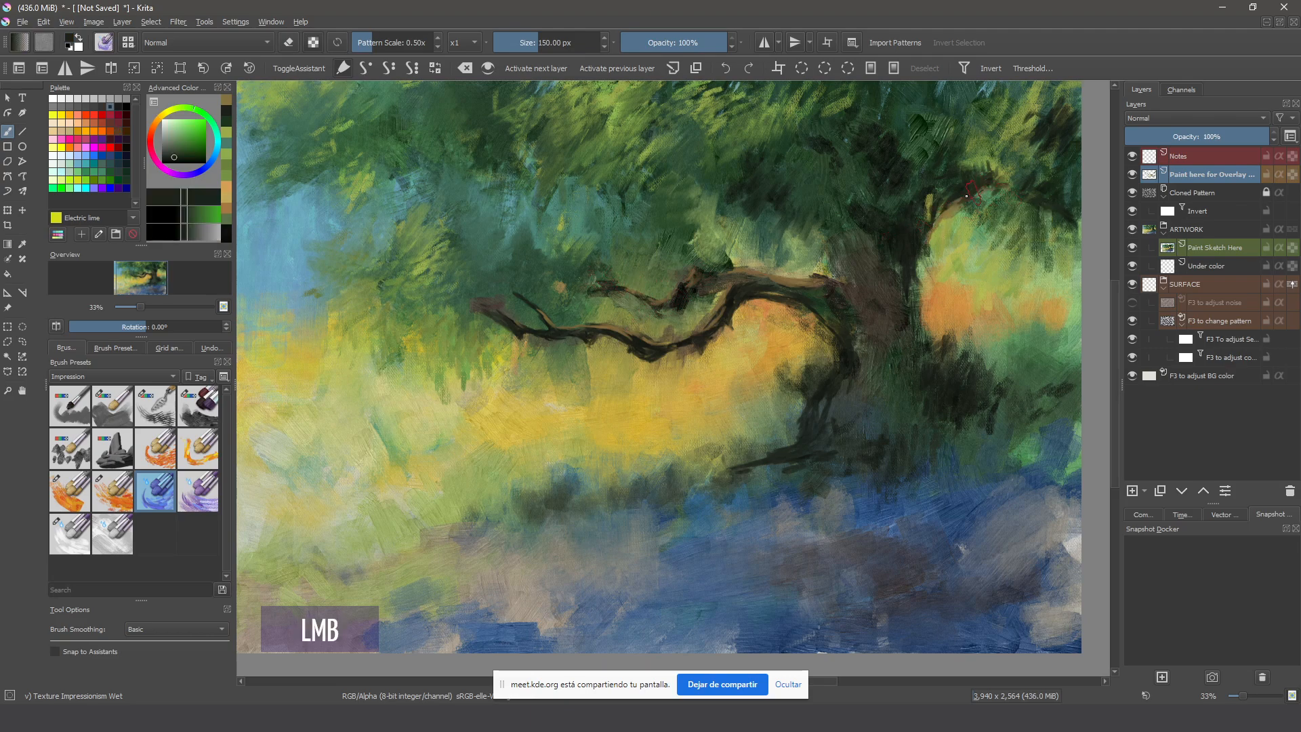
pyautogui.moveTo(962, 218)
pyautogui.mouseDown()
pyautogui.moveTo(1038, 211)
pyautogui.moveTo(996, 201)
pyautogui.moveTo(1080, 226)
pyautogui.moveTo(1007, 201)
pyautogui.moveTo(969, 208)
pyautogui.moveTo(1005, 210)
pyautogui.mouseUp()
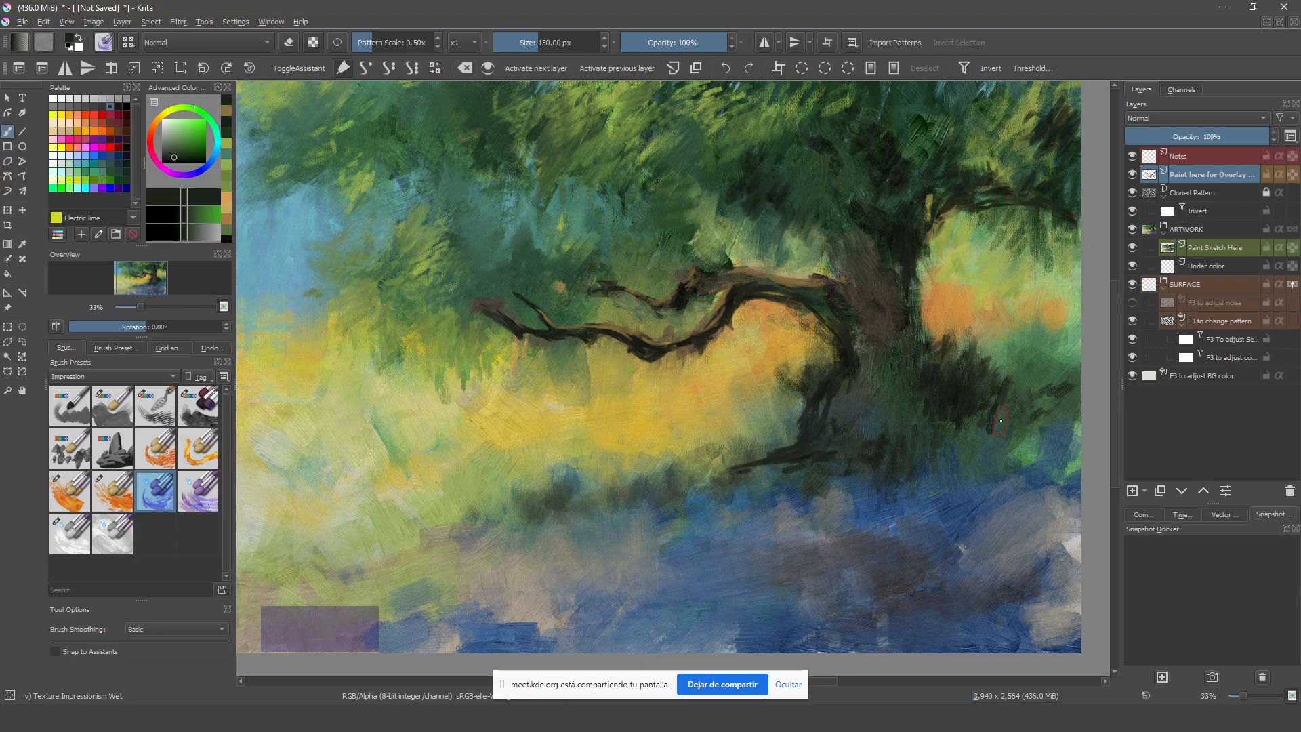
# Paint dark grass blades around the trunk base and along the shadow edge between the meadow and blue ground
pyautogui.moveTo(1028, 393)
pyautogui.mouseDown()
pyautogui.moveTo(995, 426)
pyautogui.moveTo(1019, 436)
pyautogui.moveTo(1007, 447)
pyautogui.moveTo(1036, 447)
pyautogui.moveTo(986, 436)
pyautogui.moveTo(1007, 423)
pyautogui.moveTo(969, 449)
pyautogui.mouseUp()
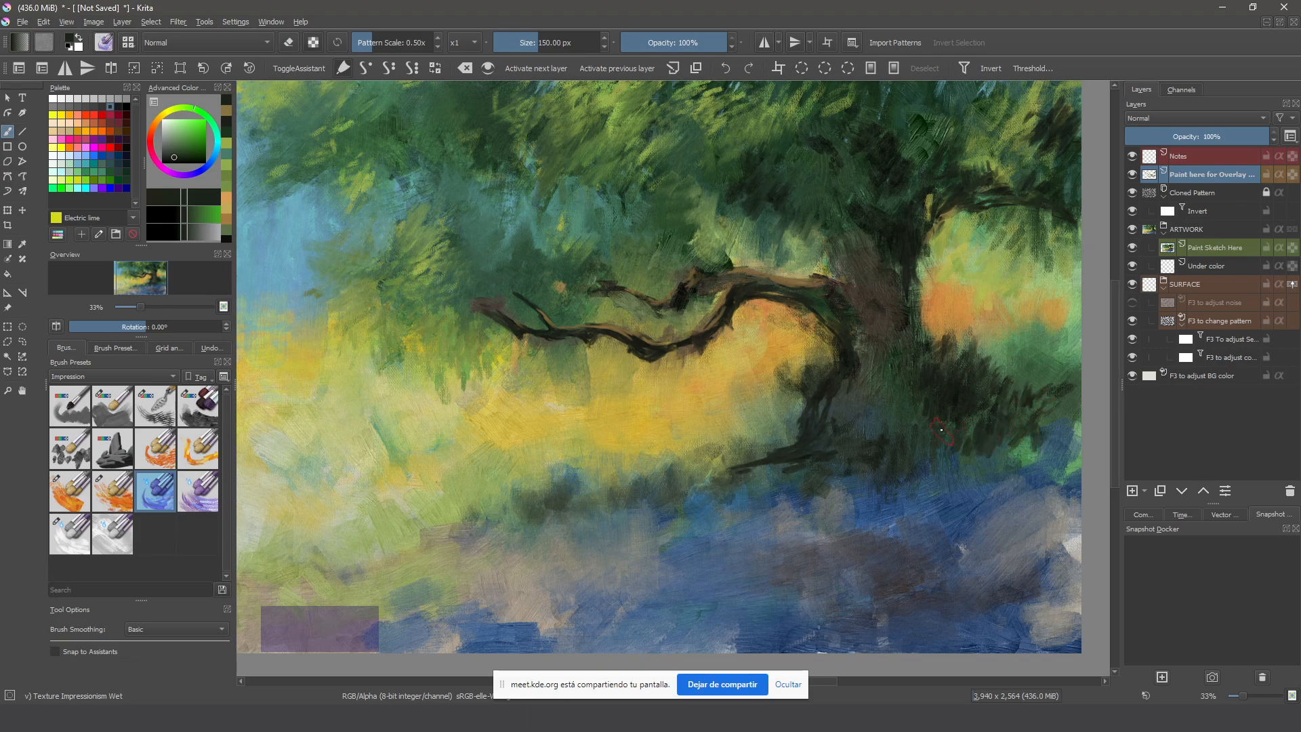
pyautogui.click(969, 450)
pyautogui.moveTo(917, 415)
pyautogui.mouseDown()
pyautogui.moveTo(879, 421)
pyautogui.moveTo(899, 419)
pyautogui.moveTo(878, 431)
pyautogui.moveTo(908, 444)
pyautogui.moveTo(861, 434)
pyautogui.mouseUp()
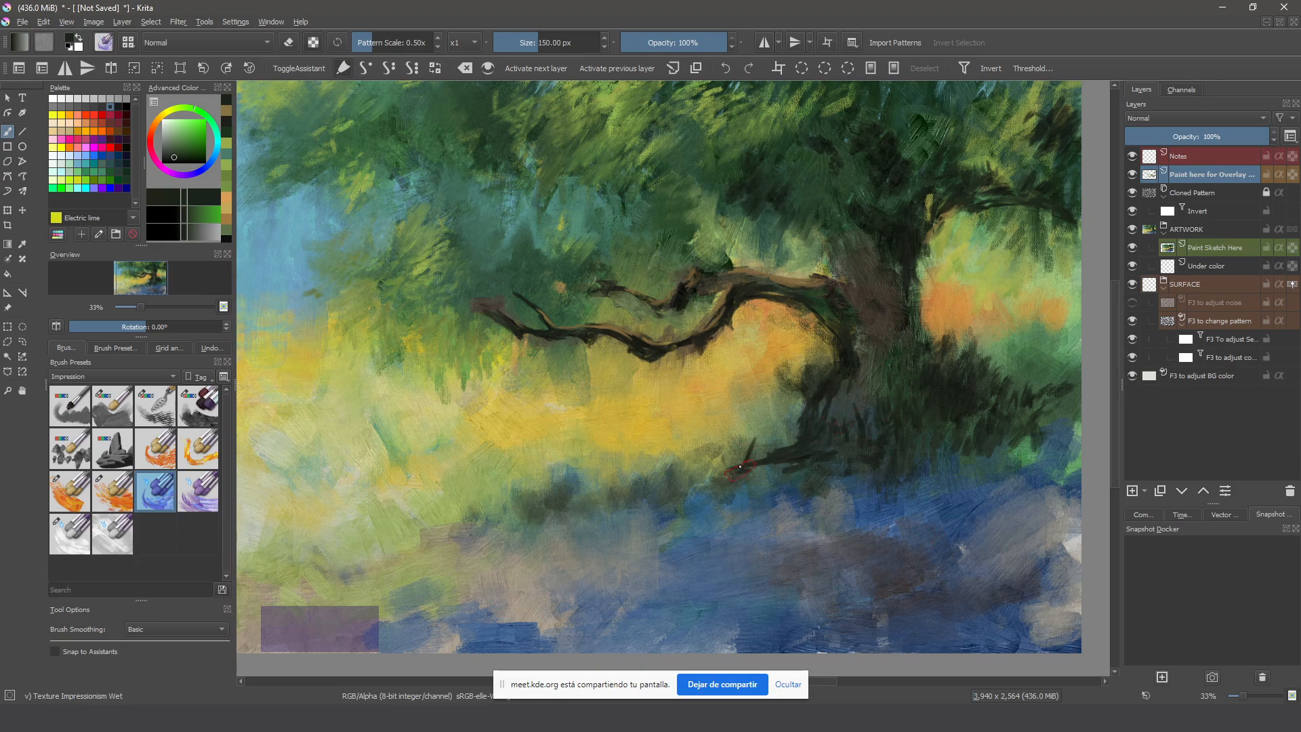
pyautogui.moveTo(740, 466); pyautogui.dragTo(586, 517)
# Sample a foliage green and paint over the reddish outer tip of the lower branch and the leaves around it
pyautogui.keyDown('ctrl'); pyautogui.click(476, 310); pyautogui.keyUp('ctrl')
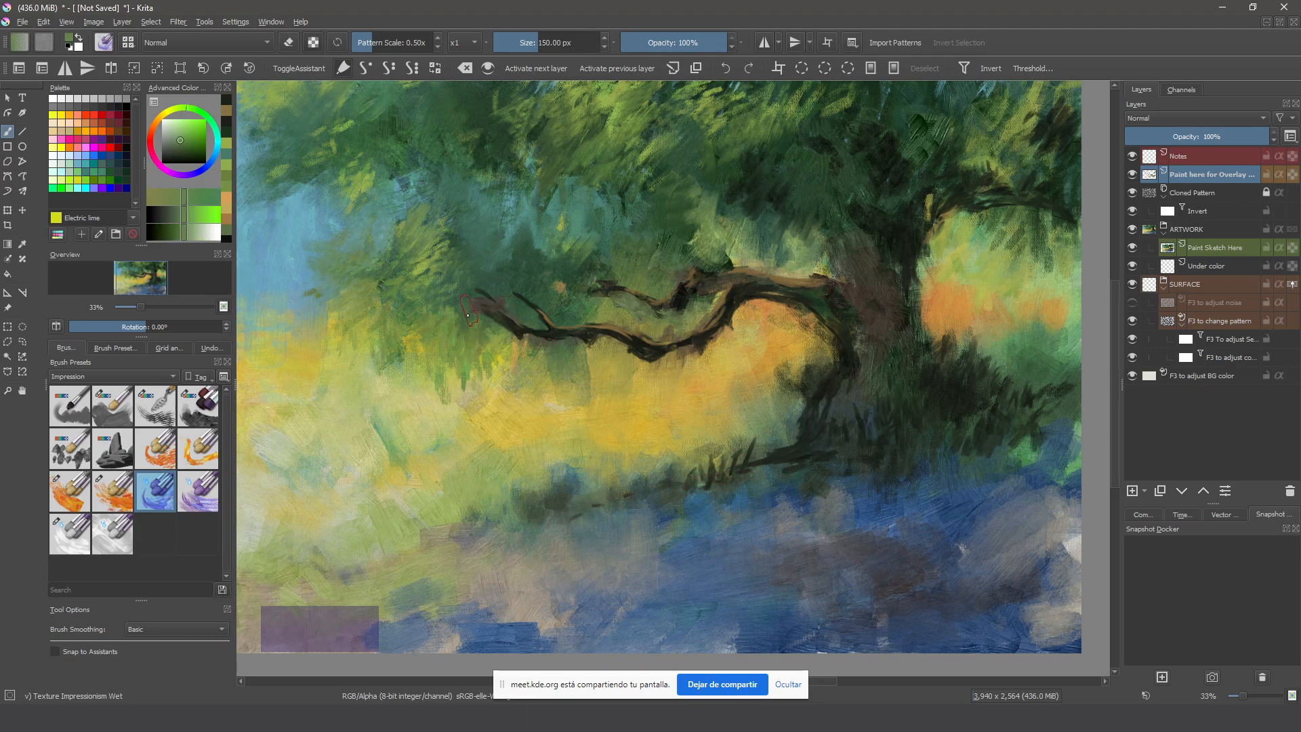
pyautogui.moveTo(461, 301)
pyautogui.mouseDown()
pyautogui.moveTo(507, 306)
pyautogui.moveTo(484, 272)
pyautogui.moveTo(477, 318)
pyautogui.moveTo(508, 348)
pyautogui.mouseUp()
pyautogui.click(476, 295)
pyautogui.click(506, 279)
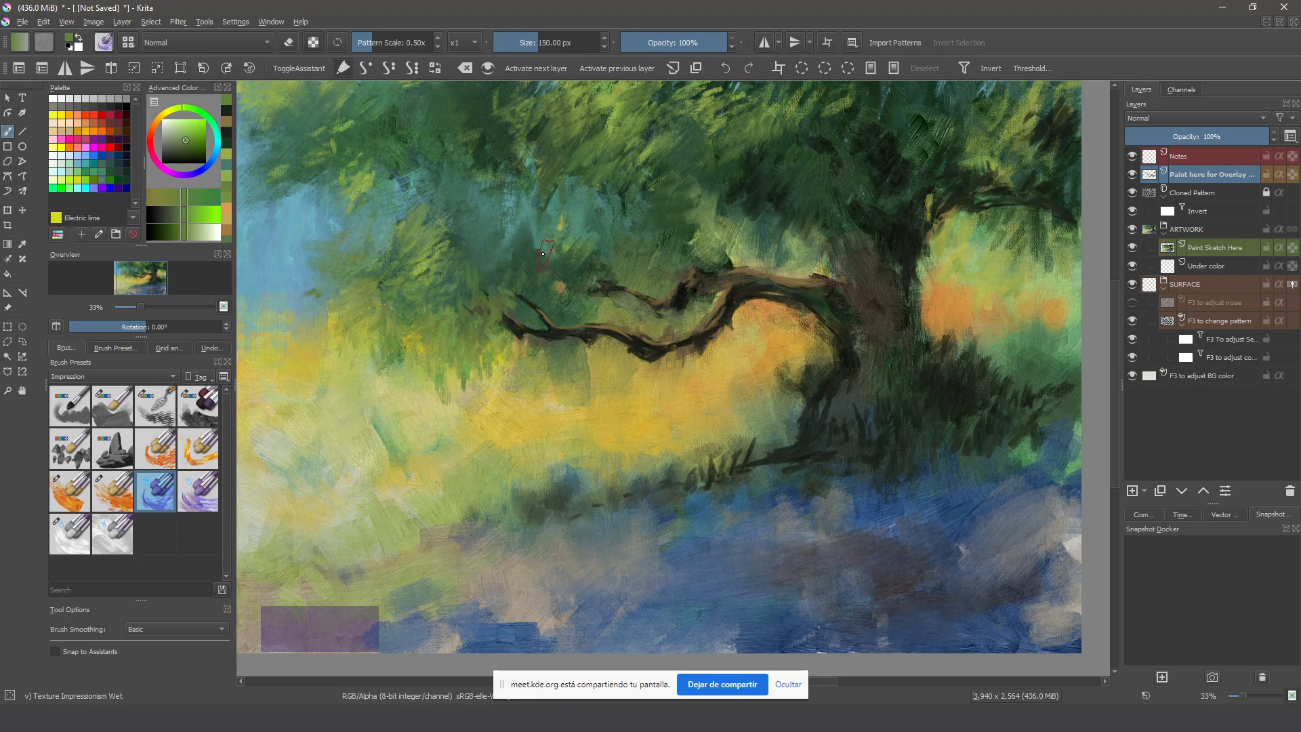
# Sample teal from the foliage, lighten it to a greyish teal and dab it into the leaves above the lower branch
pyautogui.press('ctrl')
pyautogui.keyDown('ctrl'); pyautogui.click(540, 233); pyautogui.keyUp('ctrl')
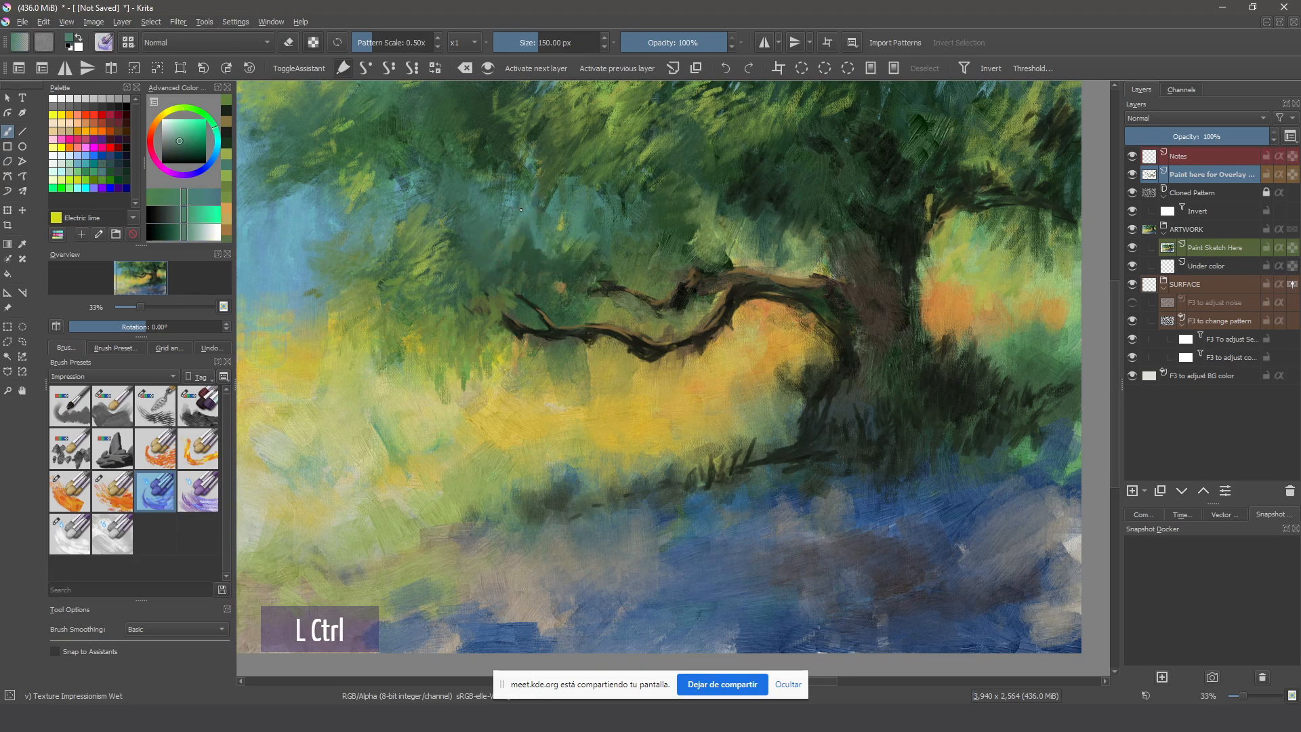
pyautogui.hotkey('shift', 'n')
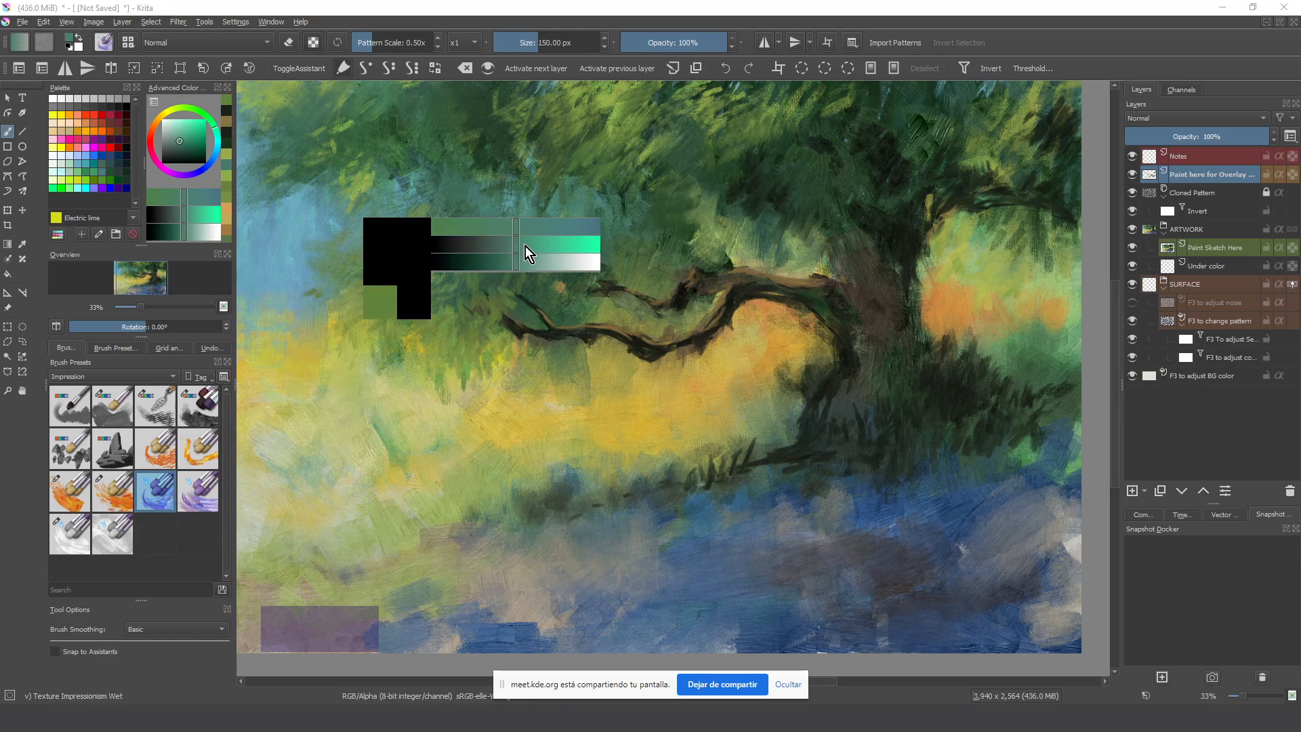
pyautogui.click(522, 266)
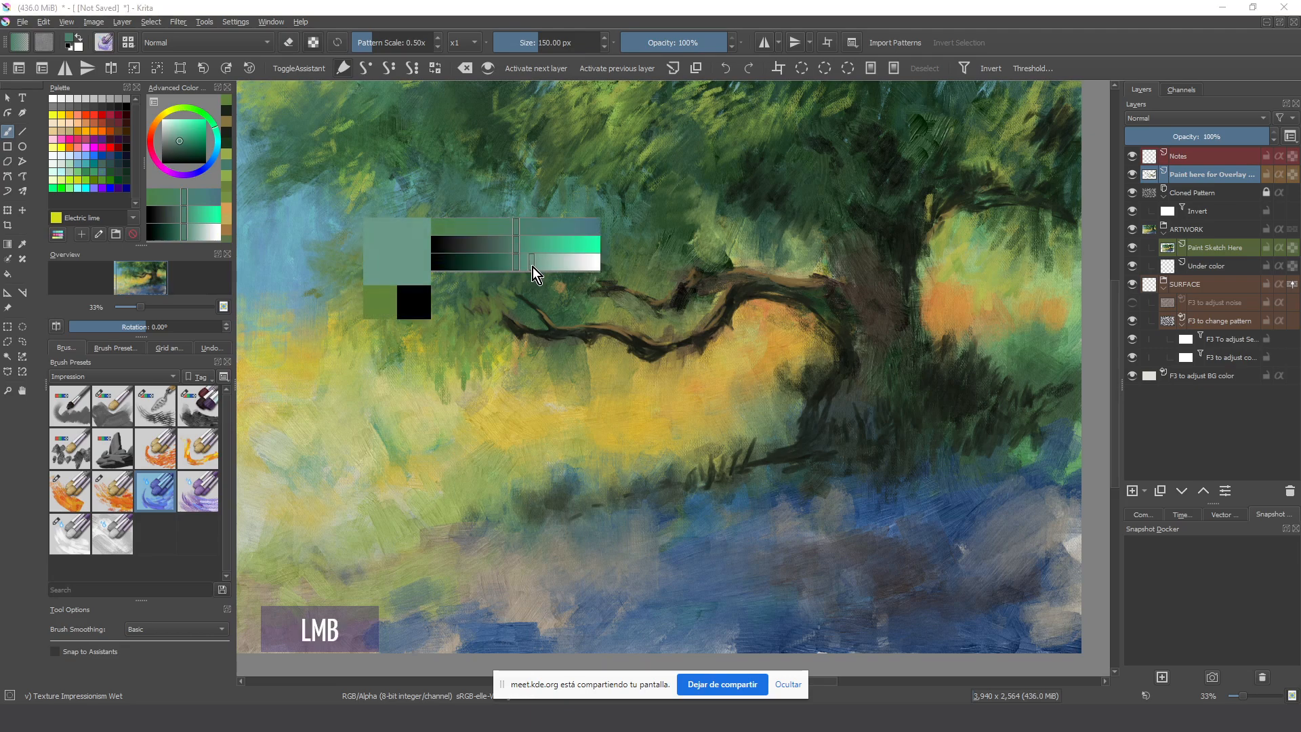
pyautogui.click(519, 229)
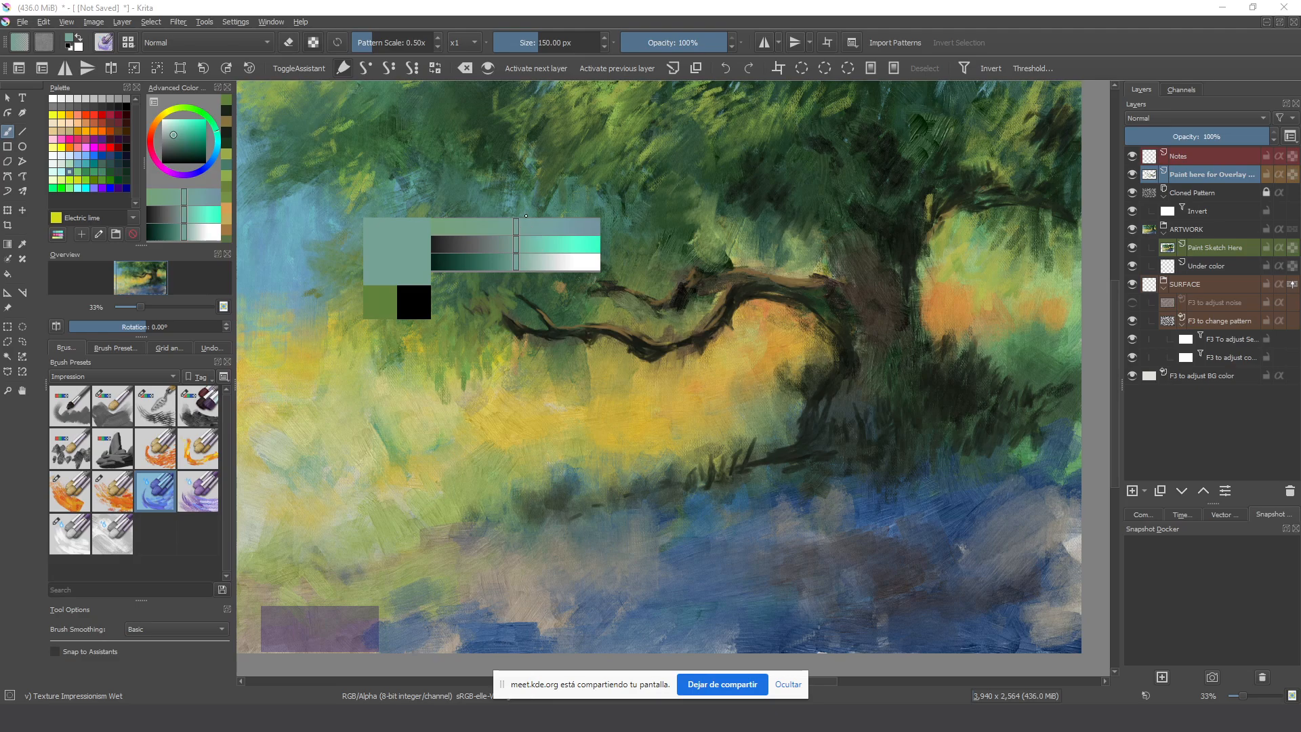
pyautogui.click(513, 208)
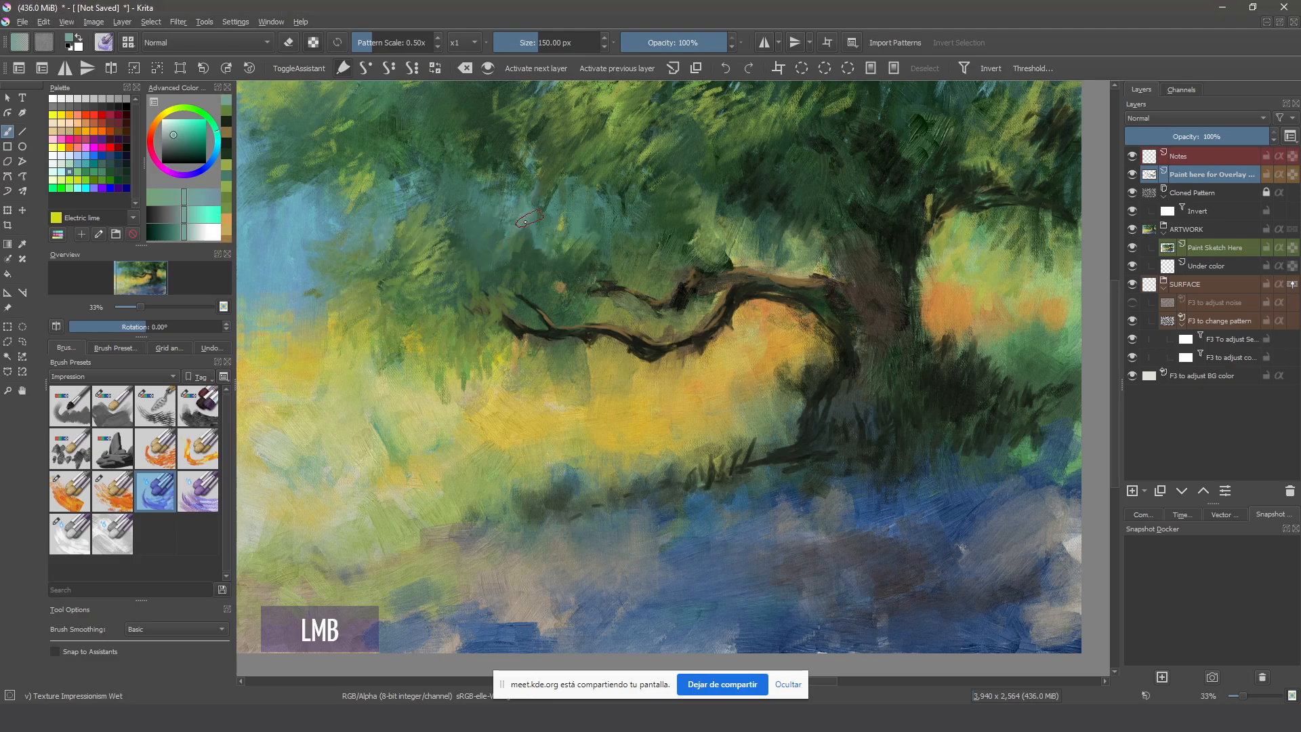
pyautogui.click(475, 246)
pyautogui.click(440, 218)
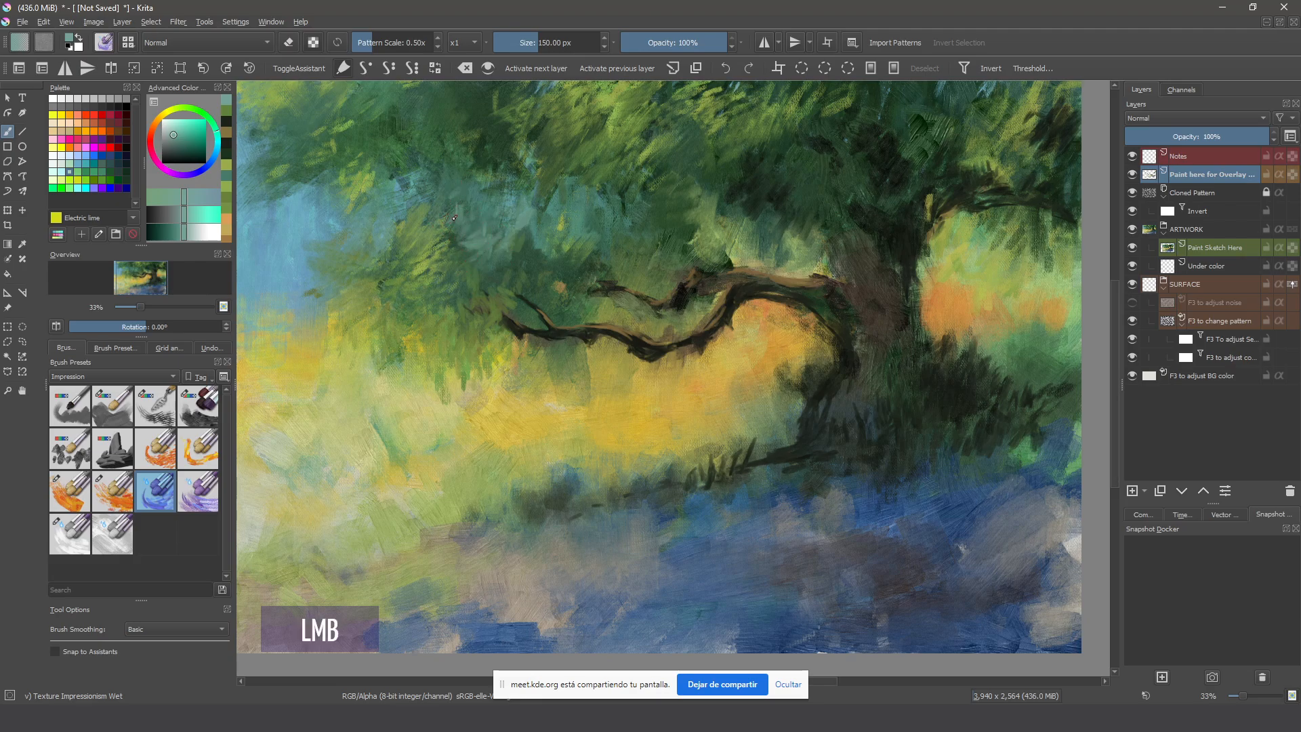
# Paint textured yellow-green grass strokes over the pale meadow with the Texture Impressionism Pattern brush
pyautogui.click(325, 284)
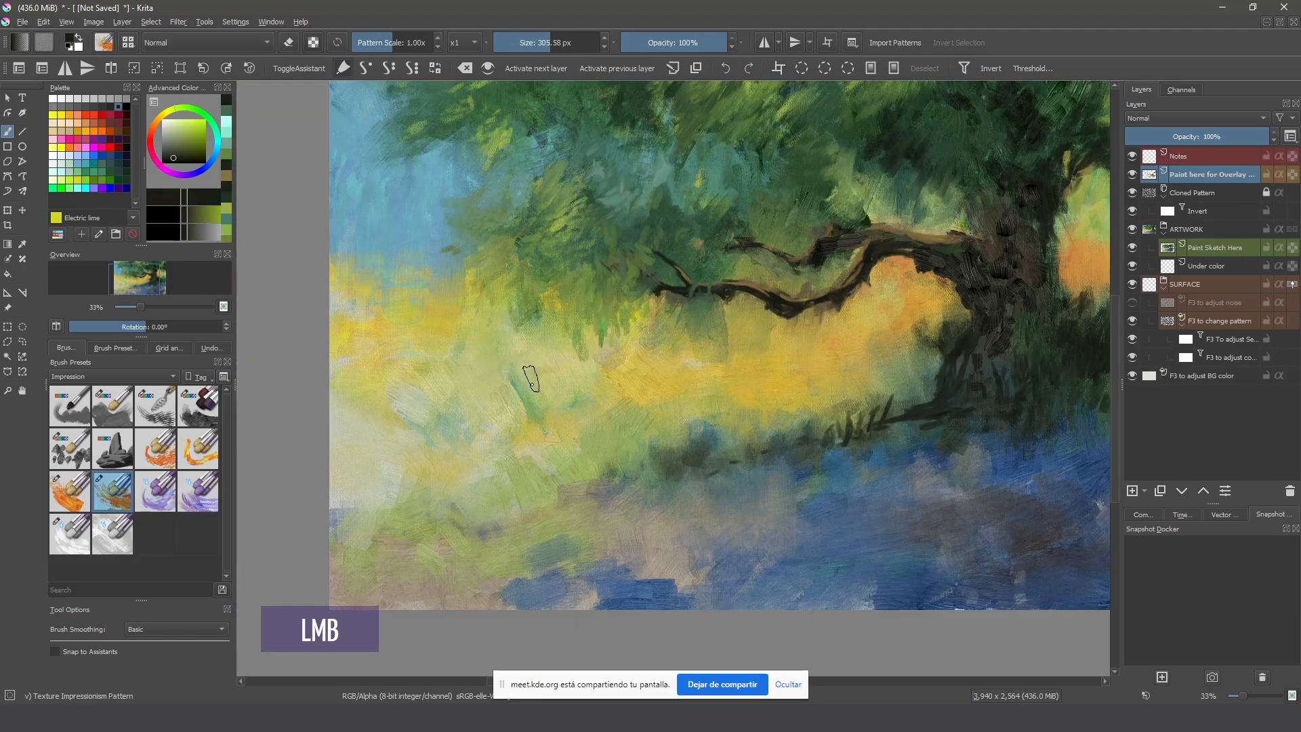
pyautogui.moveTo(526, 378)
pyautogui.mouseDown()
pyautogui.moveTo(474, 386)
pyautogui.moveTo(402, 345)
pyautogui.mouseUp()
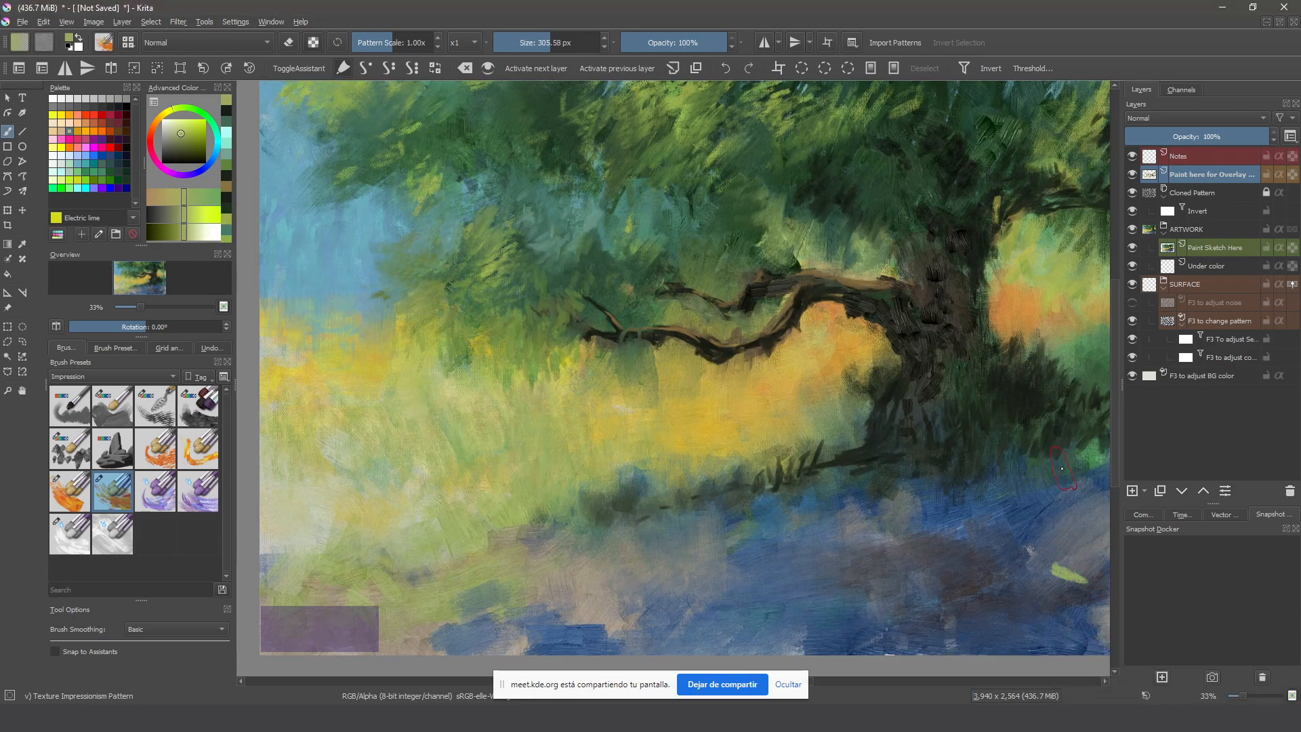
# Undo the last green stroke, then look through the brush tags and the tag assignment options of the m)_RGBA_02_Thickpaint preset
pyautogui.hotkey('ctrl', 'z')
pyautogui.click(152, 377)
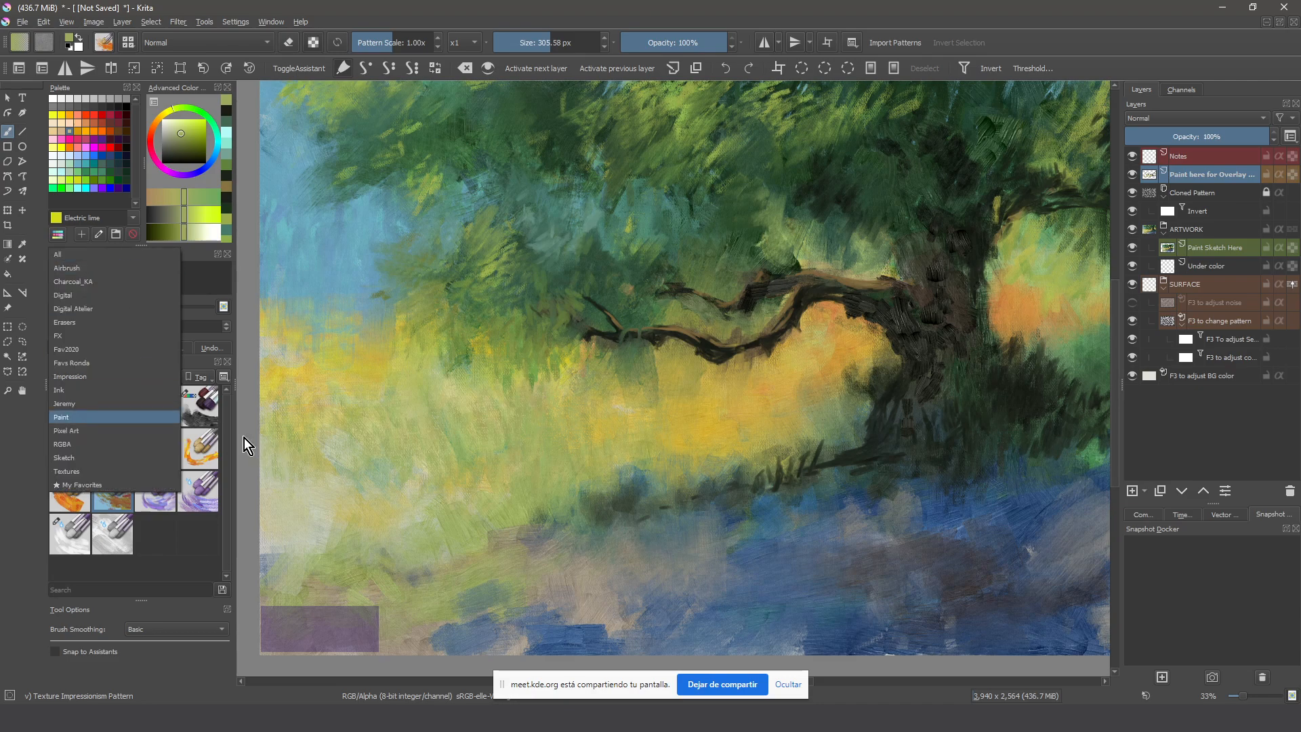
pyautogui.click(227, 434)
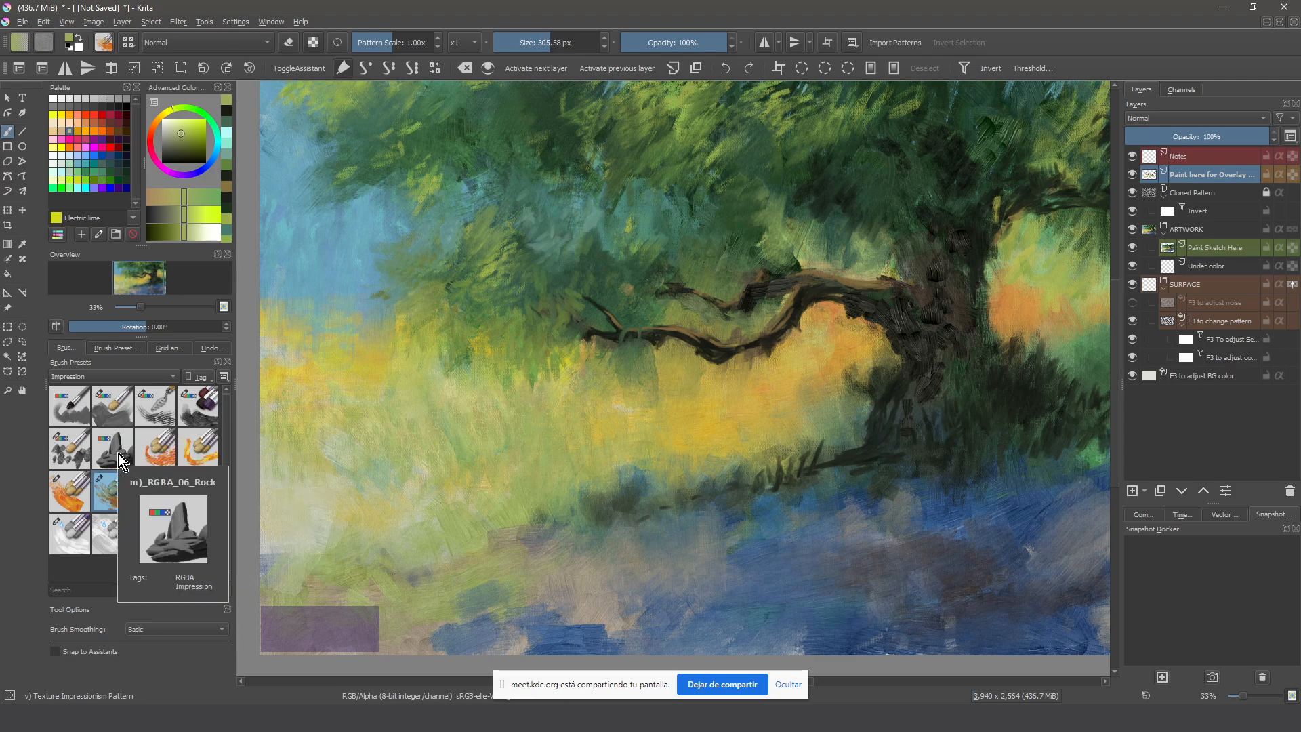
pyautogui.rightClick(116, 415)
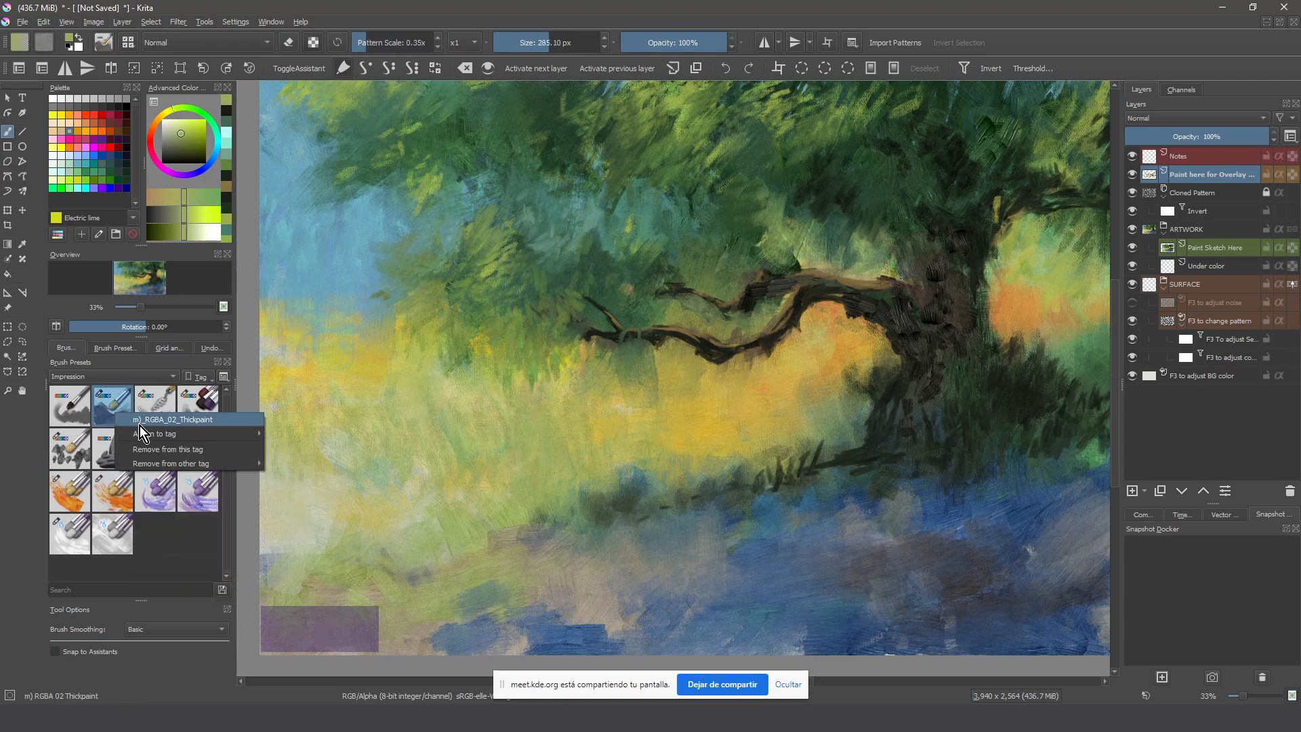
pyautogui.moveTo(145, 434)
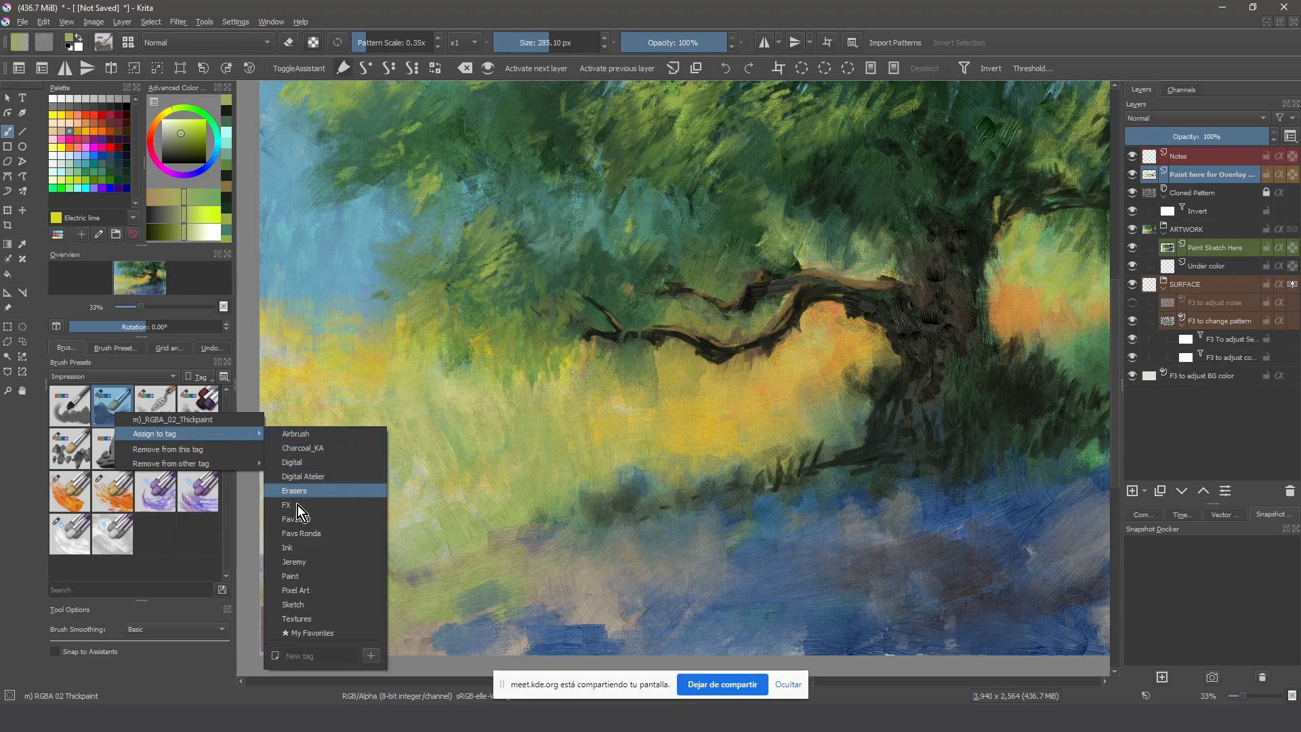
pyautogui.click(333, 384)
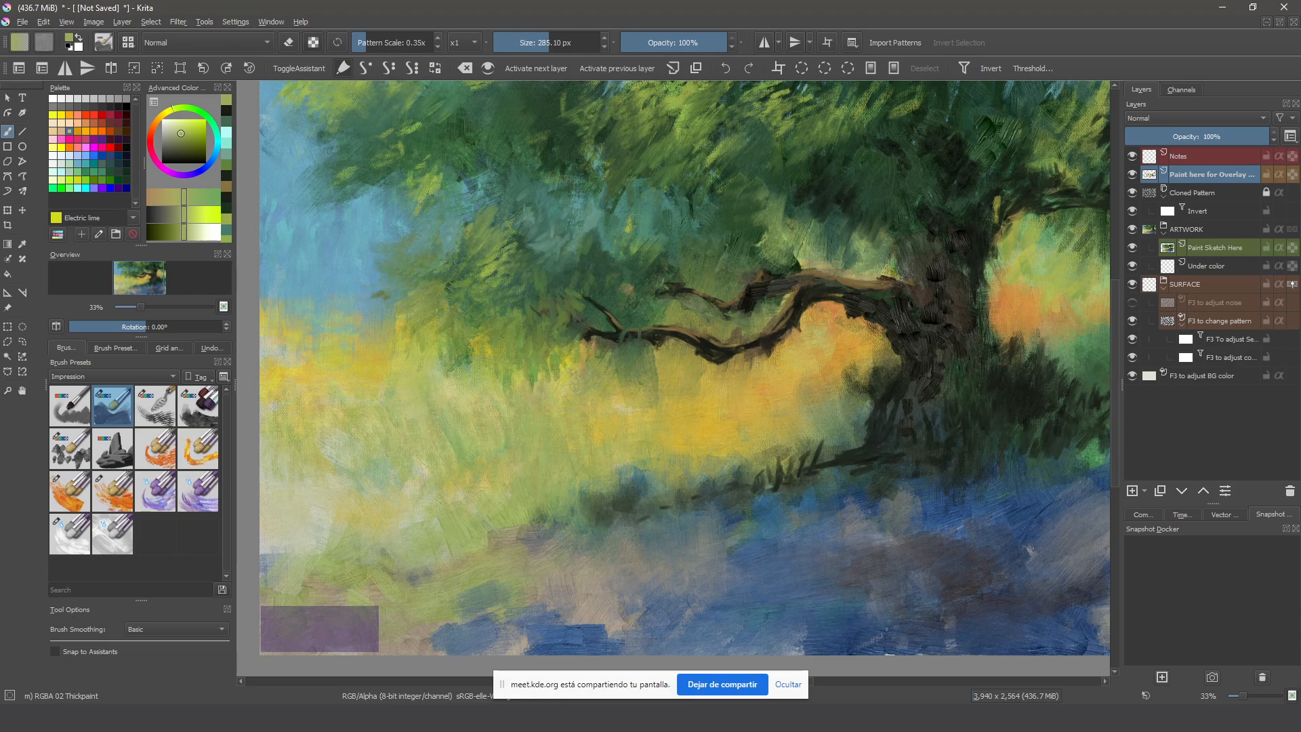
pyautogui.click(1232, 689)
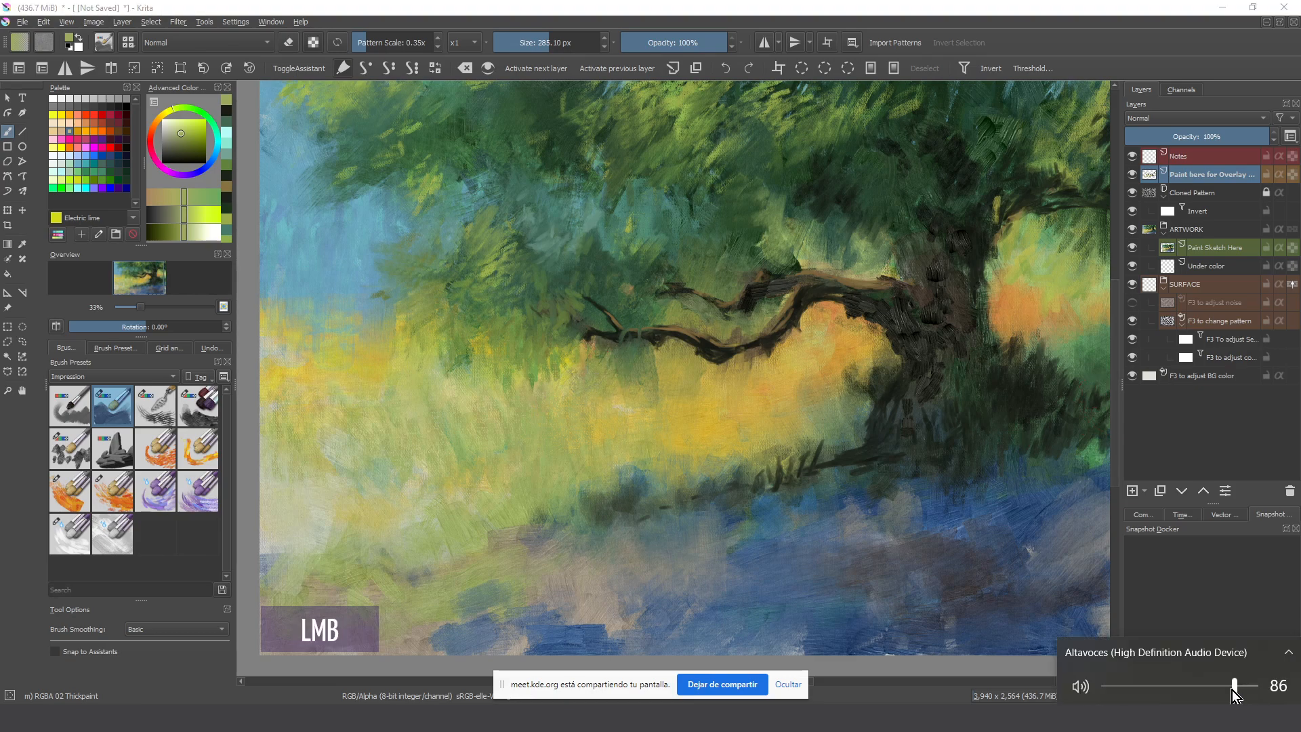
pyautogui.moveTo(1185, 691); pyautogui.dragTo(1190, 693)
pyautogui.click(1033, 500)
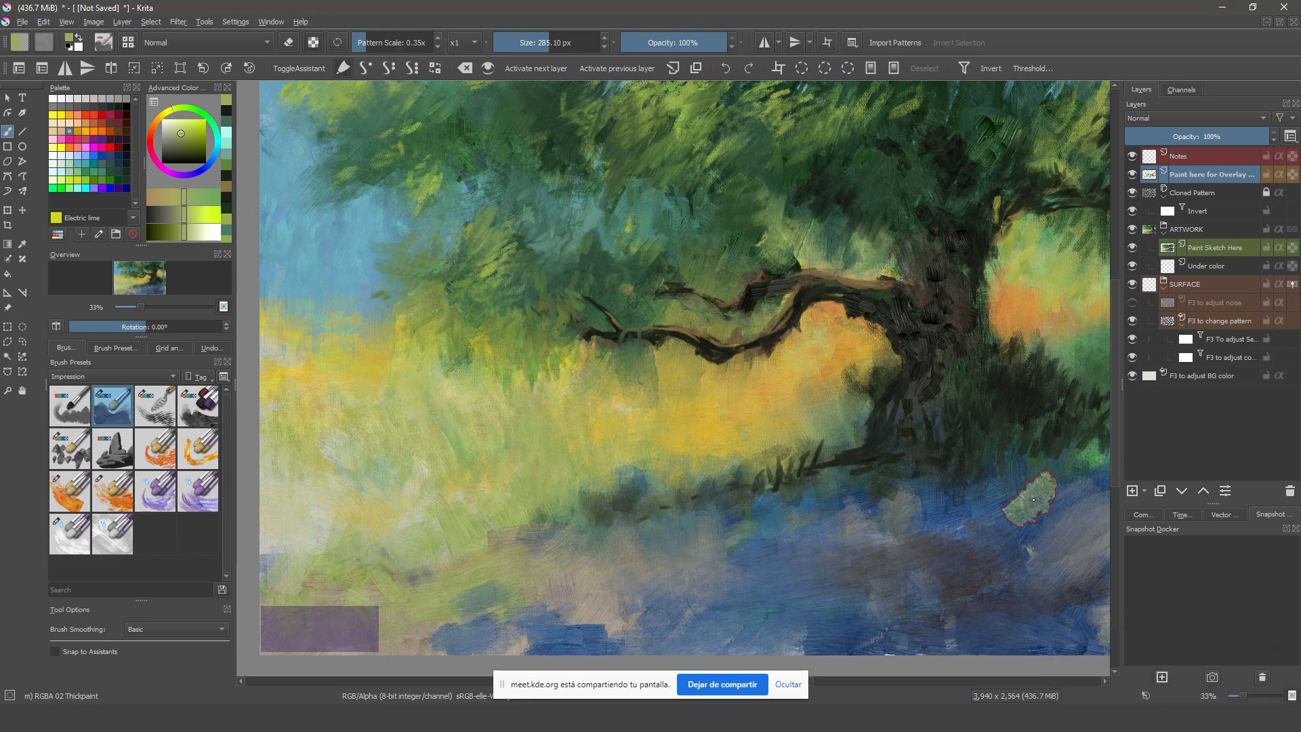
pyautogui.press('/')
pyautogui.hotkey('ctrl', 'z')
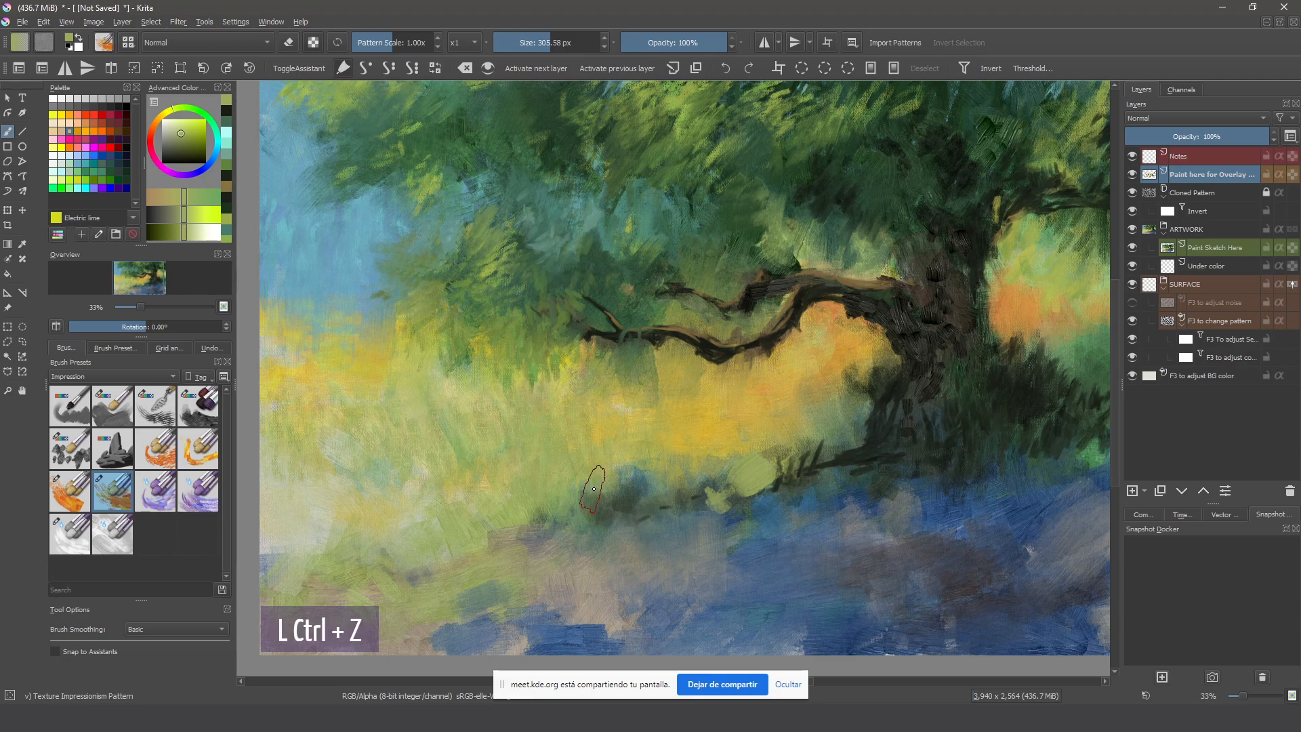
# Paint pale yellow-green textured strokes over the open meadow below the outer foliage with the Texture Impressionism Pattern brush
pyautogui.keyDown('ctrl'); pyautogui.click(602, 483); pyautogui.keyUp('ctrl')
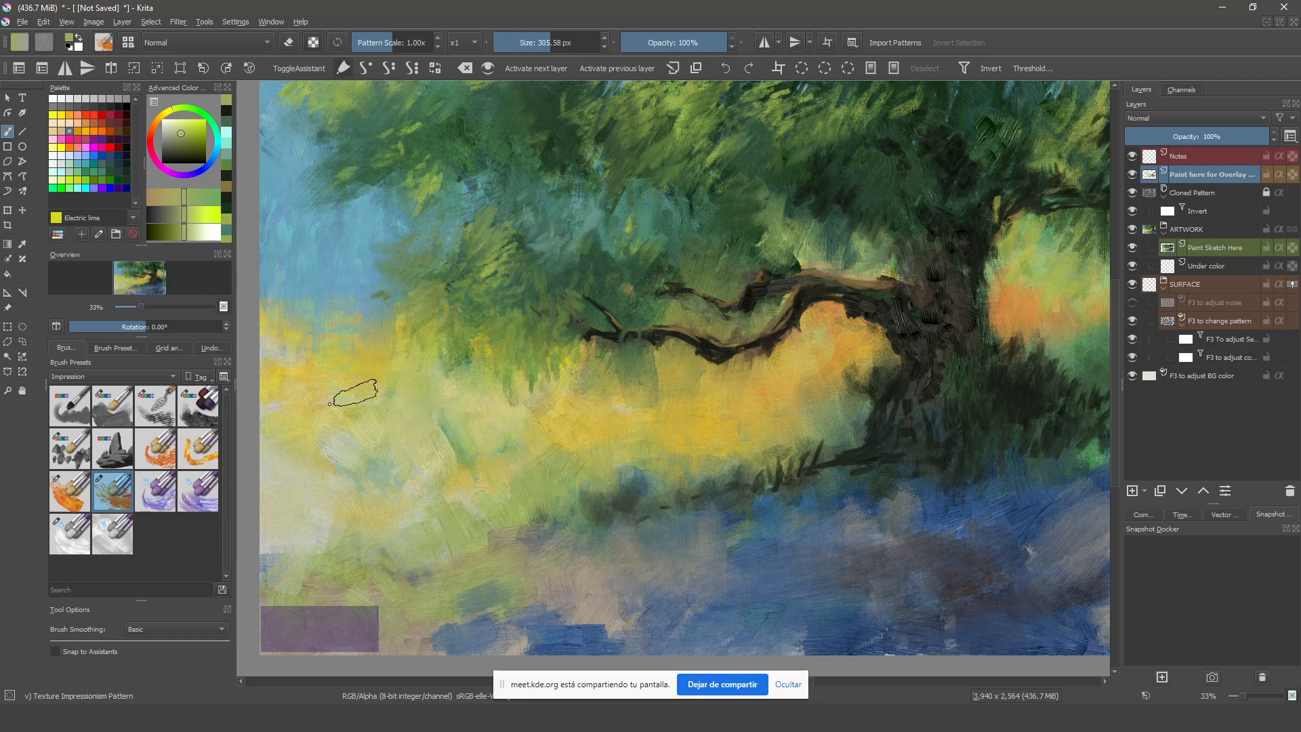
pyautogui.moveTo(466, 395)
pyautogui.mouseDown()
pyautogui.moveTo(523, 462)
pyautogui.moveTo(503, 511)
pyautogui.moveTo(435, 398)
pyautogui.moveTo(392, 403)
pyautogui.moveTo(374, 497)
pyautogui.mouseUp()
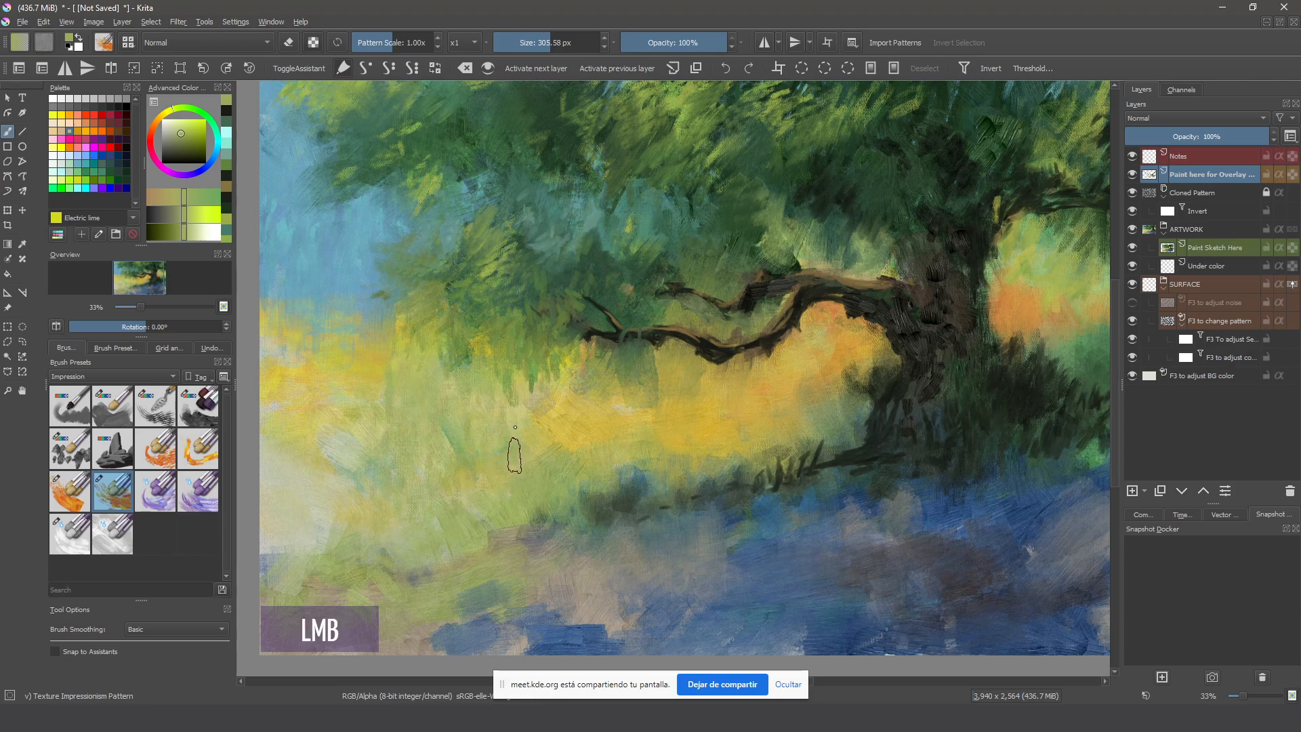
pyautogui.moveTo(337, 370)
pyautogui.mouseDown()
pyautogui.moveTo(286, 393)
pyautogui.moveTo(278, 476)
pyautogui.moveTo(331, 523)
pyautogui.moveTo(346, 506)
pyautogui.moveTo(348, 371)
pyautogui.mouseUp()
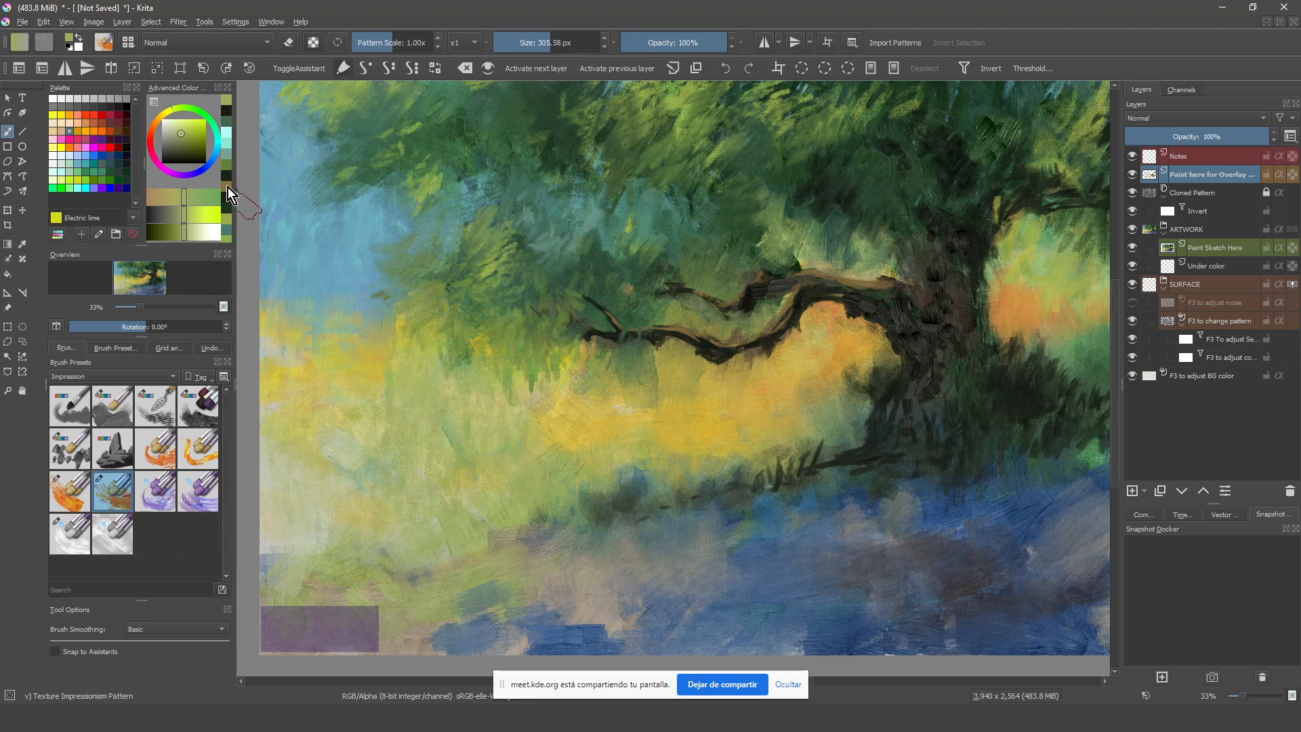
# Choose a pale cyan and paint textured light strokes into the sky along the outer edge of the foliage, undoing an unwanted stroke
pyautogui.moveTo(178, 132); pyautogui.dragTo(173, 122)
pyautogui.click(217, 137)
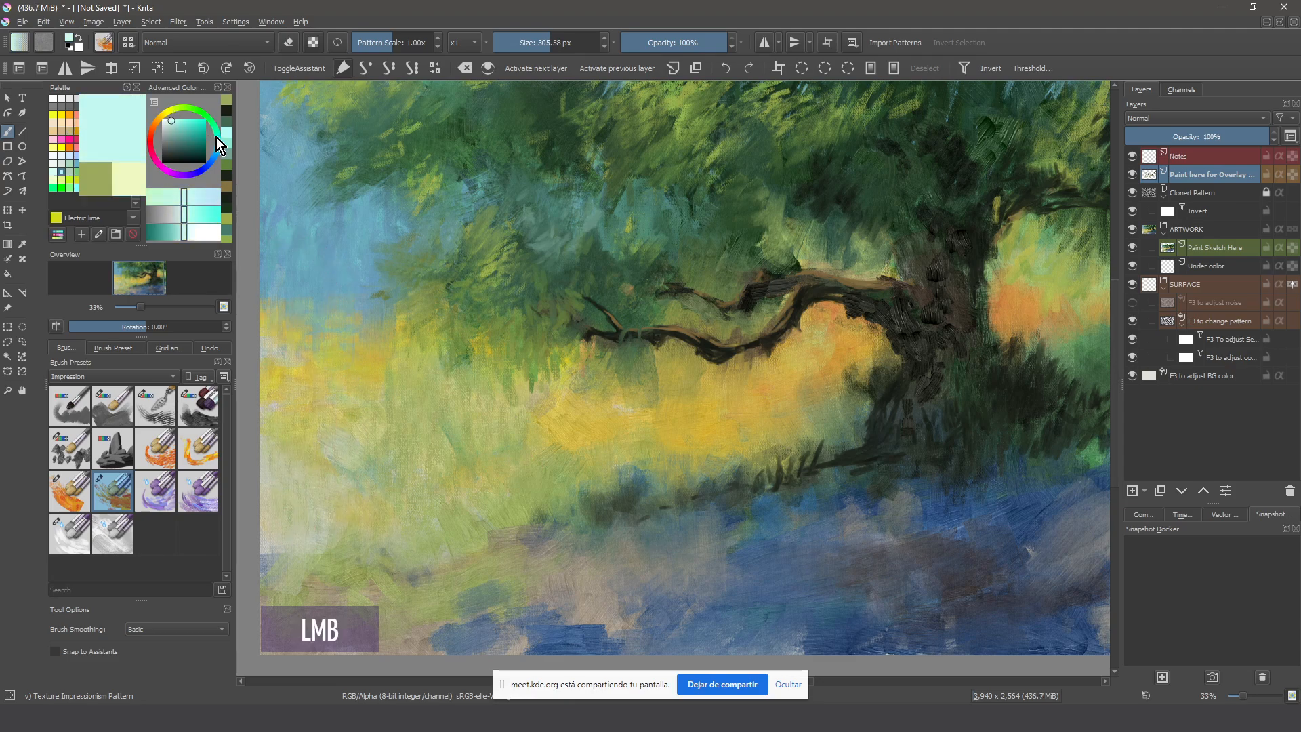
pyautogui.click(171, 119)
pyautogui.moveTo(386, 280)
pyautogui.mouseDown()
pyautogui.moveTo(380, 206)
pyautogui.moveTo(360, 174)
pyautogui.moveTo(317, 191)
pyautogui.moveTo(297, 260)
pyautogui.moveTo(283, 249)
pyautogui.moveTo(332, 136)
pyautogui.moveTo(323, 163)
pyautogui.moveTo(292, 109)
pyautogui.moveTo(276, 108)
pyautogui.moveTo(321, 158)
pyautogui.moveTo(365, 119)
pyautogui.moveTo(305, 135)
pyautogui.mouseUp()
pyautogui.moveTo(386, 203)
pyautogui.mouseDown()
pyautogui.moveTo(422, 261)
pyautogui.moveTo(451, 220)
pyautogui.mouseUp()
pyautogui.press('+')
pyautogui.press('+')
pyautogui.moveTo(441, 304)
pyautogui.mouseDown()
pyautogui.moveTo(697, 430)
pyautogui.moveTo(589, 377)
pyautogui.moveTo(631, 295)
pyautogui.moveTo(617, 311)
pyautogui.moveTo(619, 430)
pyautogui.moveTo(604, 343)
pyautogui.moveTo(574, 324)
pyautogui.moveTo(526, 343)
pyautogui.moveTo(511, 436)
pyautogui.moveTo(540, 415)
pyautogui.mouseUp()
pyautogui.hotkey('ctrl', 'z')
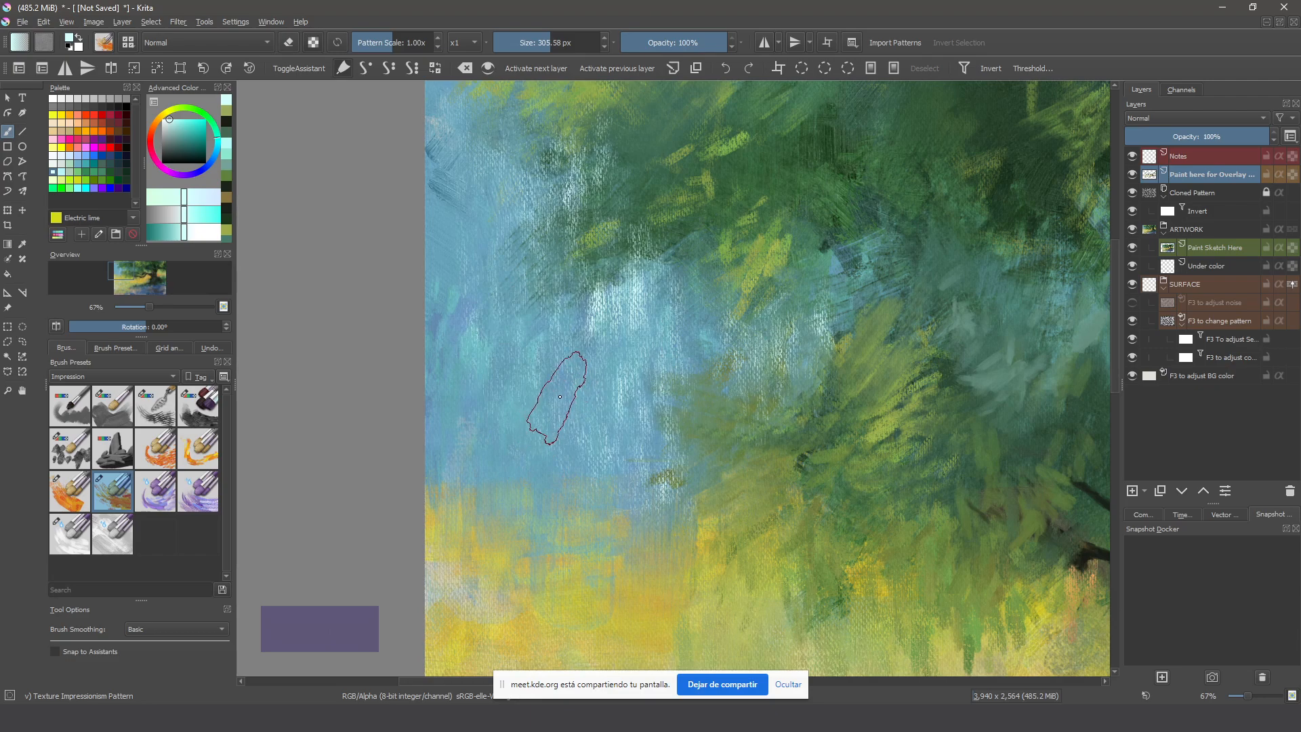
pyautogui.moveTo(536, 332)
pyautogui.mouseDown()
pyautogui.moveTo(485, 115)
pyautogui.moveTo(463, 286)
pyautogui.moveTo(431, 97)
pyautogui.moveTo(494, 363)
pyautogui.mouseUp()
# Paint pale cyan sky gaps through the foliage above the lower branch and near the trunk
pyautogui.moveTo(847, 291)
pyautogui.mouseDown()
pyautogui.moveTo(817, 284)
pyautogui.moveTo(916, 248)
pyautogui.moveTo(948, 291)
pyautogui.mouseUp()
pyautogui.keyDown('ctrl'); pyautogui.click(959, 339); pyautogui.keyUp('ctrl')
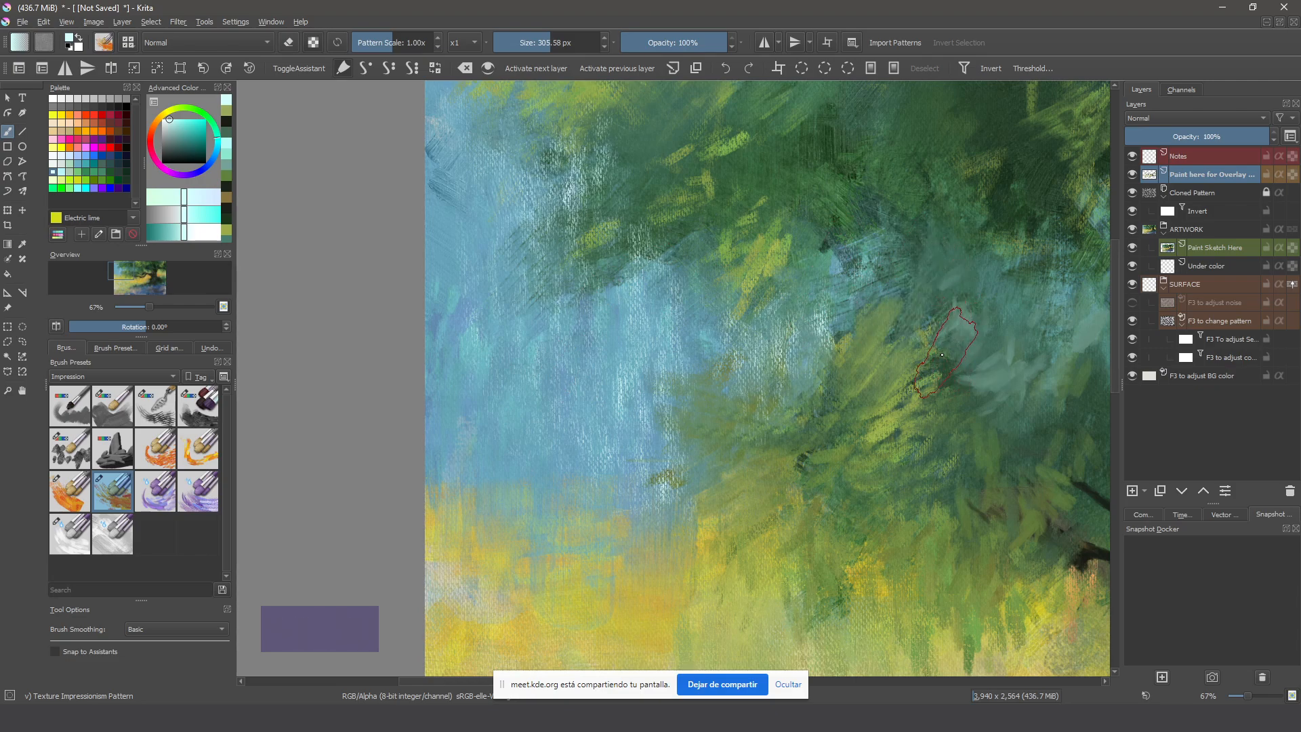
pyautogui.scroll(-2, 948, 346)
pyautogui.moveTo(935, 359); pyautogui.dragTo(722, 357)
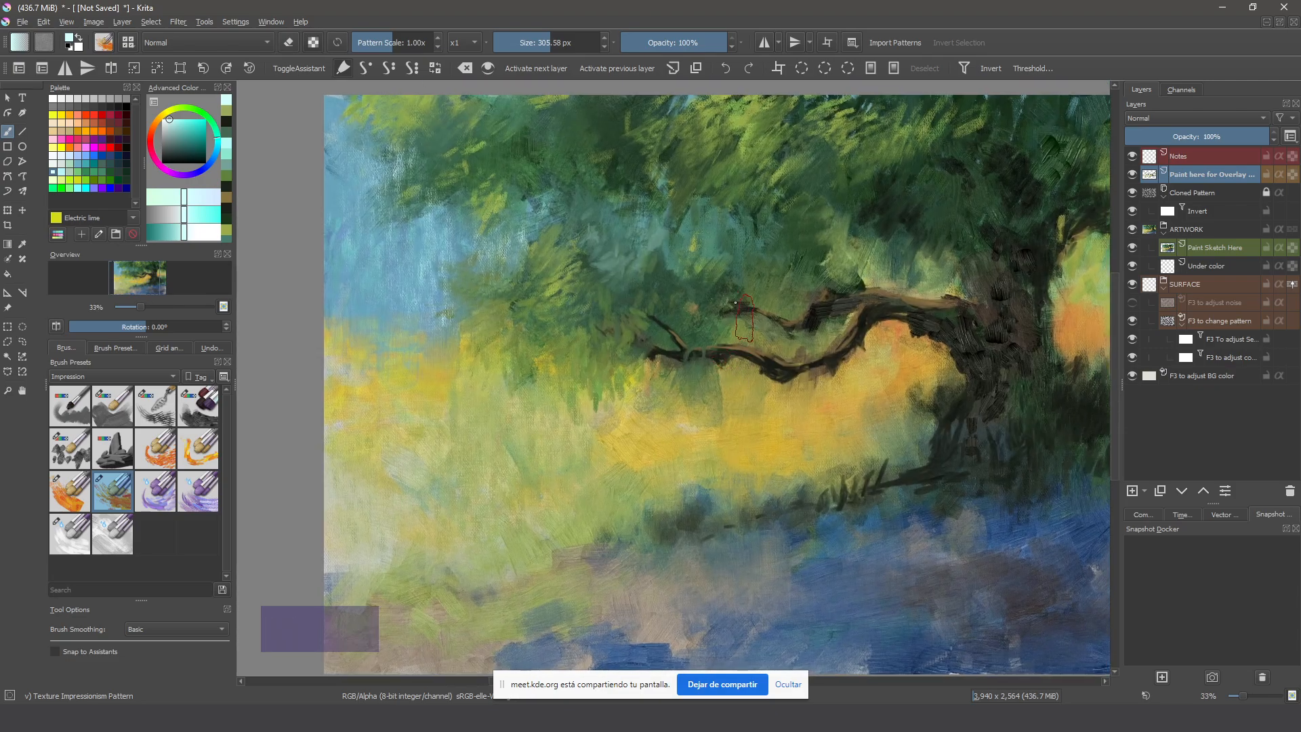
pyautogui.moveTo(685, 227)
pyautogui.mouseDown()
pyautogui.moveTo(714, 237)
pyautogui.moveTo(693, 258)
pyautogui.moveTo(643, 227)
pyautogui.mouseUp()
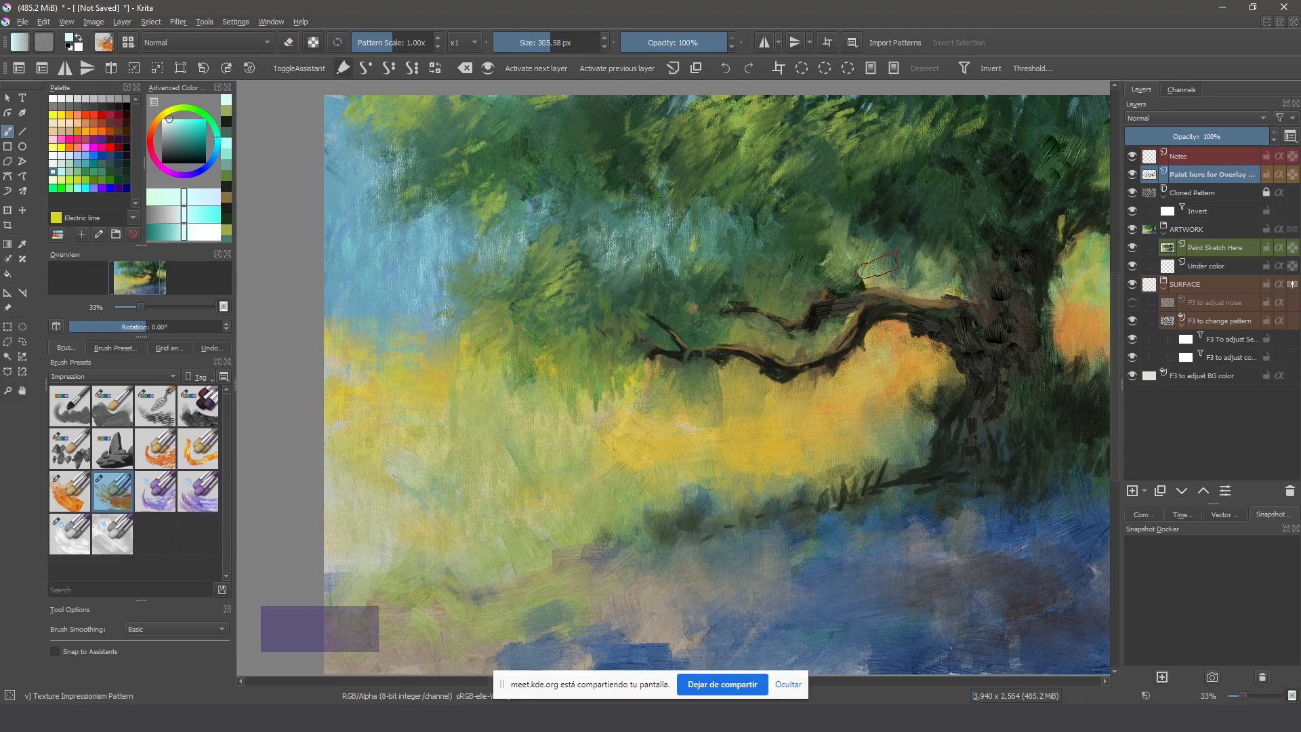
pyautogui.moveTo(872, 267)
pyautogui.mouseDown()
pyautogui.moveTo(840, 264)
pyautogui.moveTo(830, 227)
pyautogui.moveTo(880, 251)
pyautogui.moveTo(894, 238)
pyautogui.moveTo(860, 265)
pyautogui.moveTo(865, 244)
pyautogui.moveTo(923, 272)
pyautogui.moveTo(908, 275)
pyautogui.mouseUp()
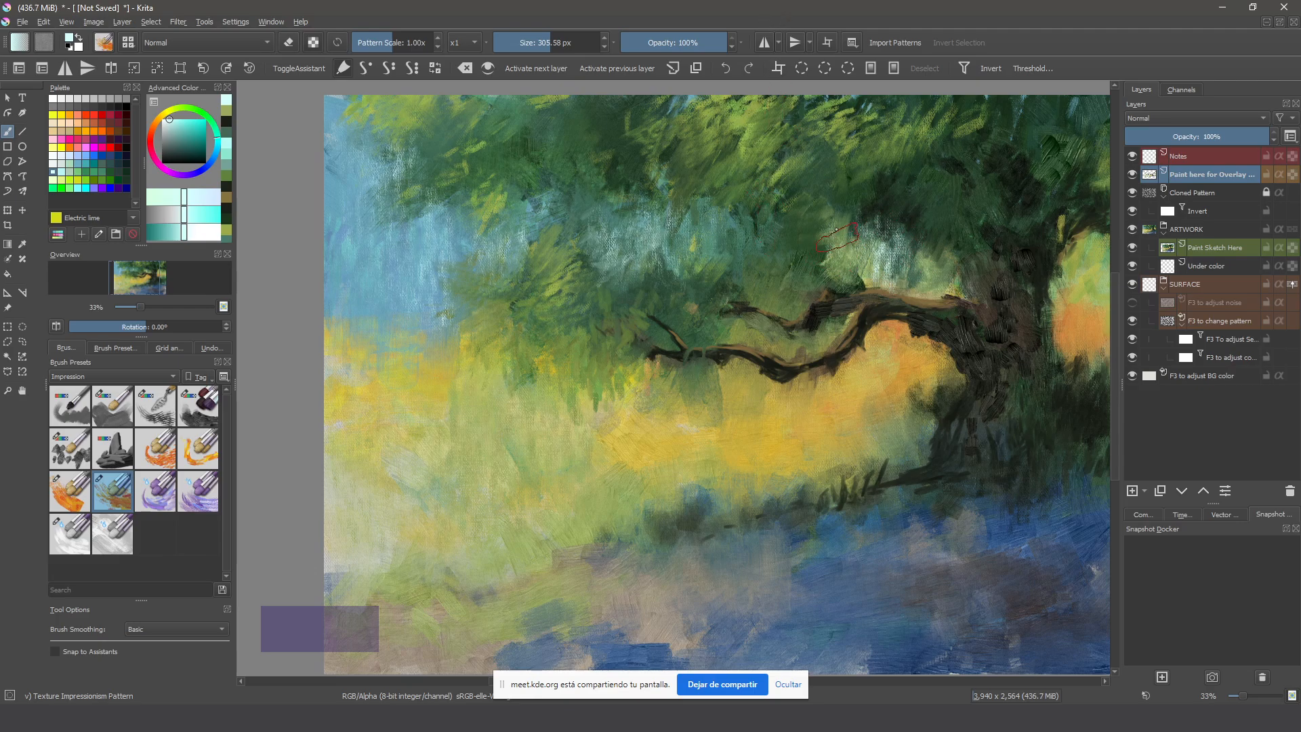
# Pick a pale chartreuse yellow and paint textured vertical highlights over the meadow beneath the outer foliage
pyautogui.keyDown('ctrl'); pyautogui.click(326, 345); pyautogui.keyUp('ctrl')
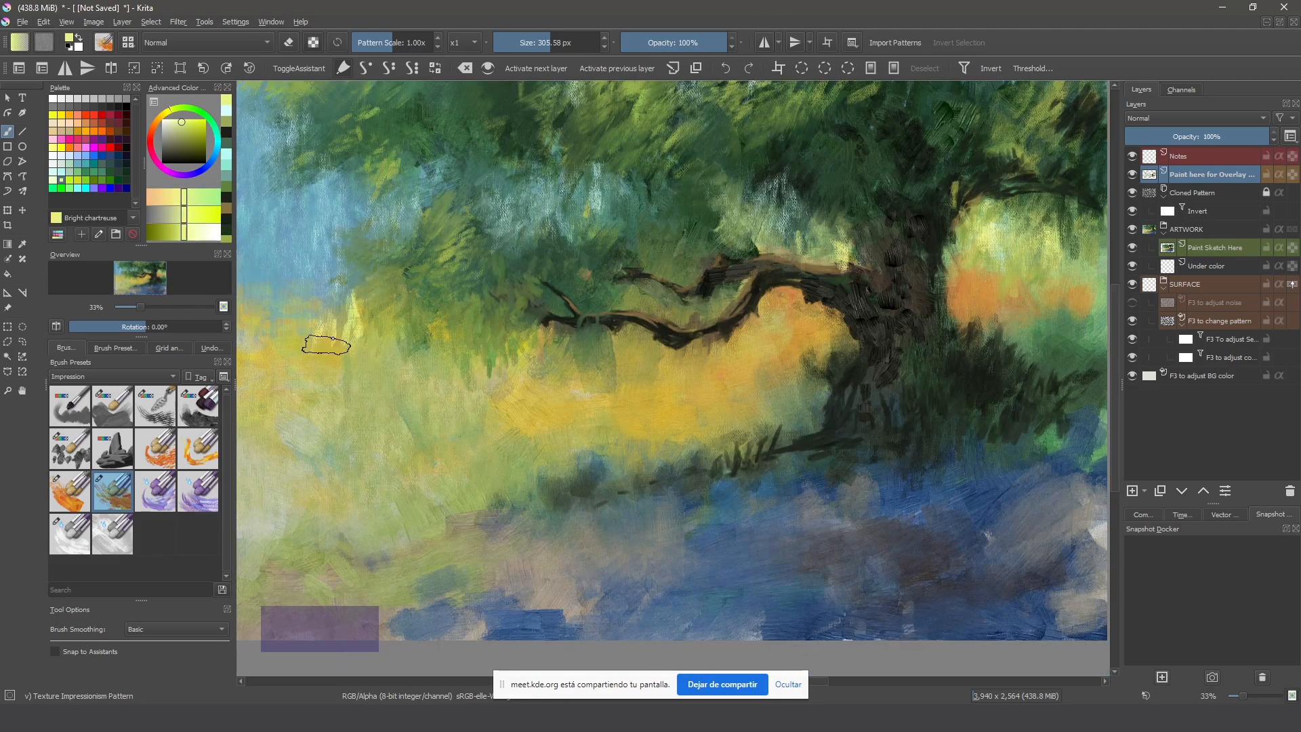
pyautogui.moveTo(326, 346)
pyautogui.mouseDown()
pyautogui.moveTo(380, 332)
pyautogui.moveTo(389, 369)
pyautogui.moveTo(398, 335)
pyautogui.moveTo(400, 353)
pyautogui.moveTo(359, 382)
pyautogui.moveTo(349, 371)
pyautogui.moveTo(366, 400)
pyautogui.moveTo(389, 397)
pyautogui.moveTo(416, 420)
pyautogui.mouseUp()
pyautogui.moveTo(392, 317)
pyautogui.mouseDown()
pyautogui.moveTo(383, 294)
pyautogui.moveTo(345, 332)
pyautogui.moveTo(319, 282)
pyautogui.mouseUp()
pyautogui.moveTo(392, 307)
pyautogui.mouseDown()
pyautogui.moveTo(441, 398)
pyautogui.moveTo(486, 357)
pyautogui.moveTo(515, 372)
pyautogui.moveTo(527, 360)
pyautogui.moveTo(461, 371)
pyautogui.mouseUp()
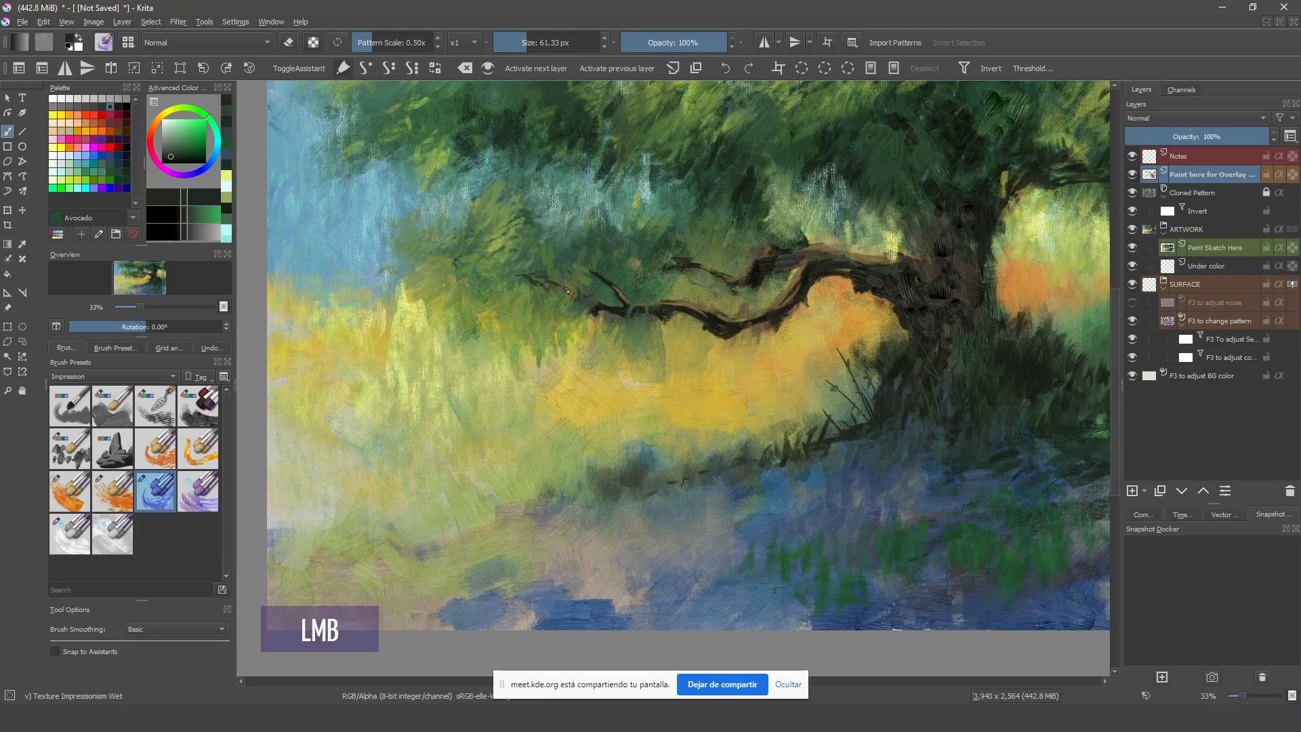
# Extend the tip of the lower branch outward with thin dark twigs using the Texture Impressionism Wet brush at 61.33 px
pyautogui.moveTo(568, 292)
pyautogui.mouseDown()
pyautogui.moveTo(540, 292)
pyautogui.moveTo(546, 302)
pyautogui.moveTo(528, 280)
pyautogui.moveTo(580, 306)
pyautogui.mouseUp()
pyautogui.hotkey('ctrl', 'z')
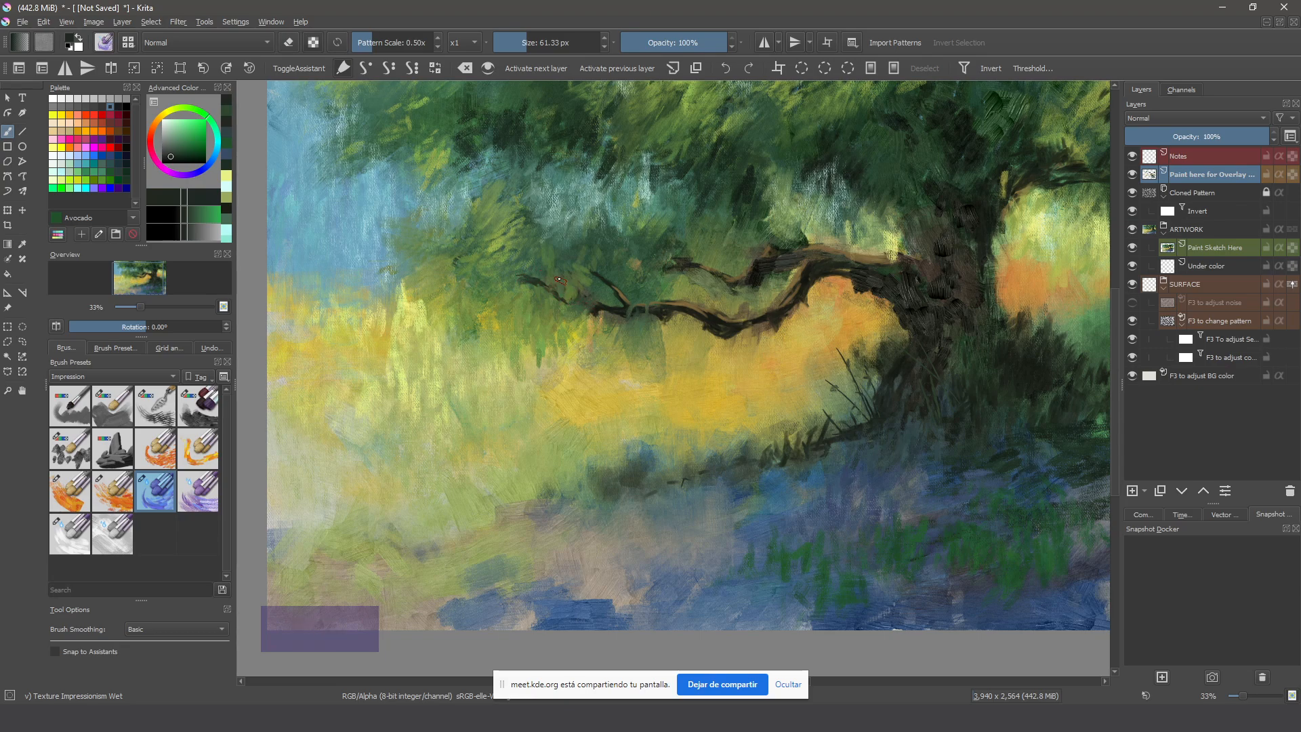
pyautogui.moveTo(512, 279); pyautogui.dragTo(483, 272)
pyautogui.moveTo(616, 231); pyautogui.dragTo(582, 308)
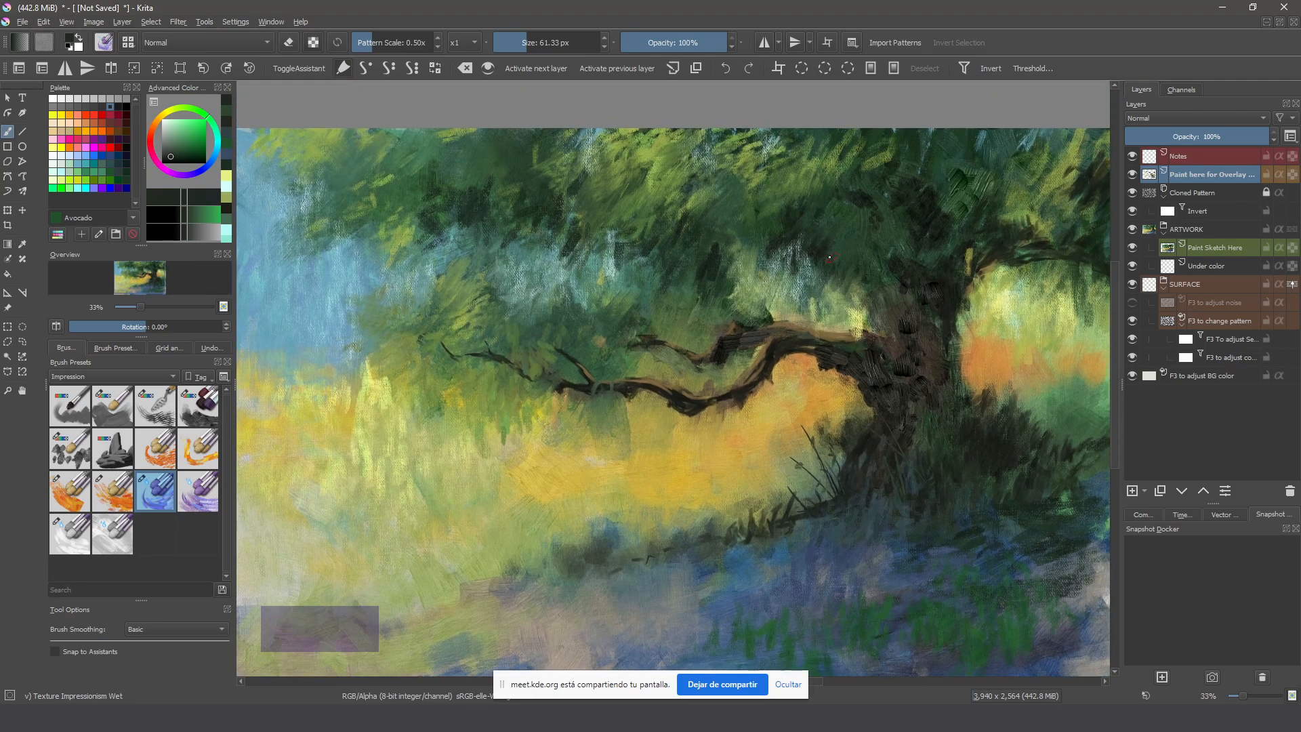
# Sample a mid green from the foliage and dab it into the leaves above the branch near the trunk
pyautogui.keyDown('ctrl'); pyautogui.click(830, 231); pyautogui.keyUp('ctrl')
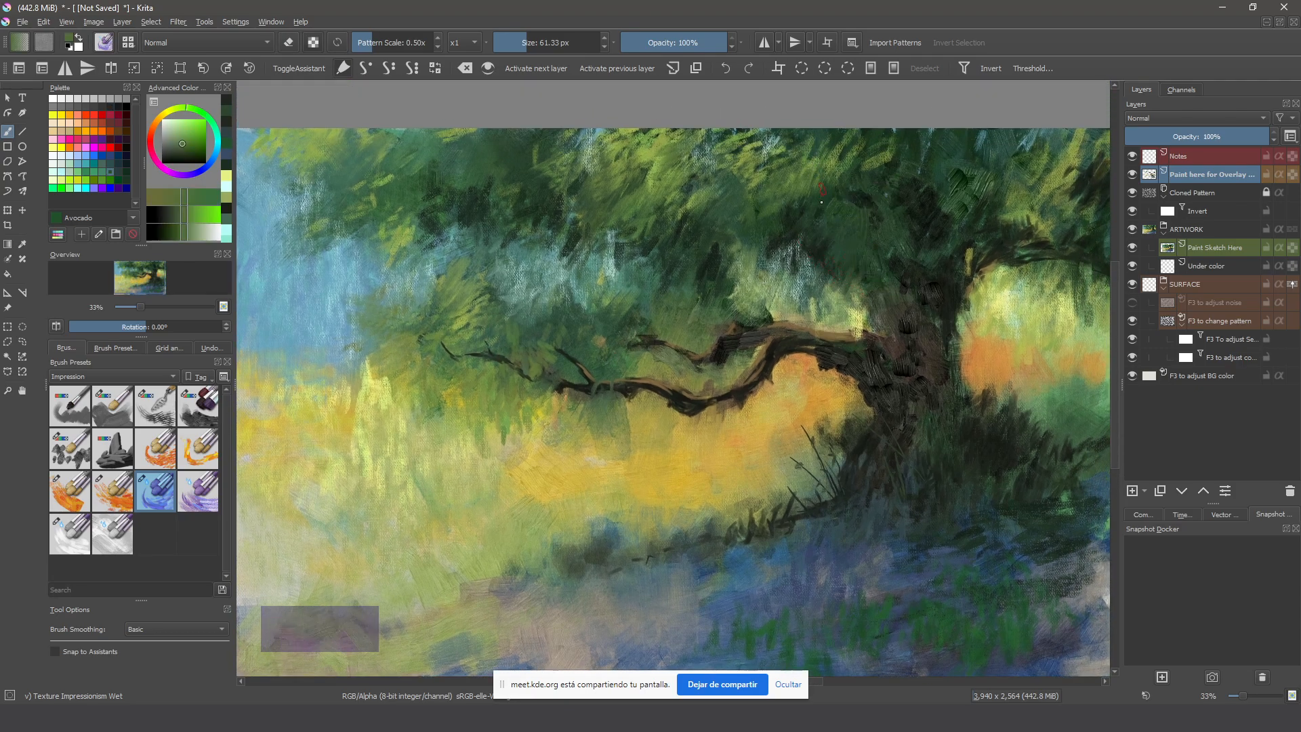
pyautogui.click(830, 223)
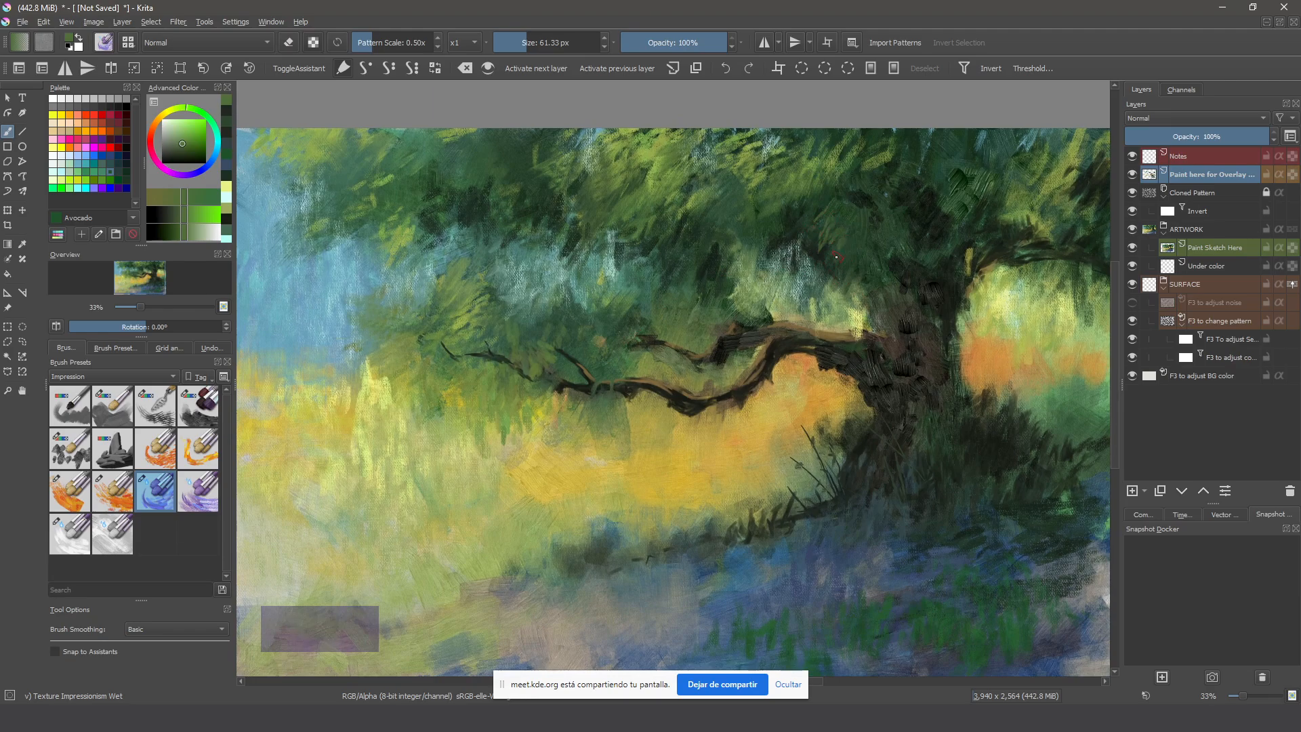
pyautogui.click(843, 263)
# Sample golden yellow from the meadow, switch to Cadmium yellow and dab a few flower spots into the pale meadow
pyautogui.moveTo(633, 441); pyautogui.dragTo(721, 326)
pyautogui.keyDown('ctrl'); pyautogui.click(731, 404); pyautogui.keyUp('ctrl')
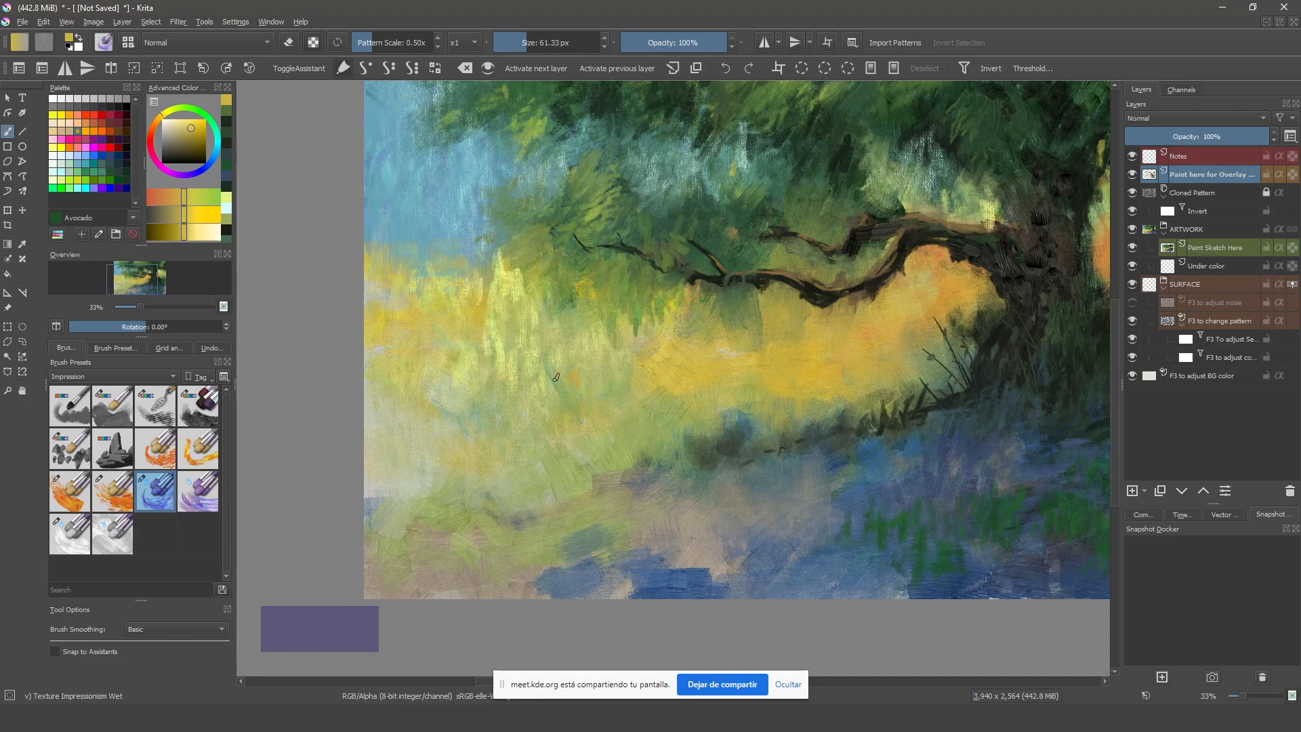
pyautogui.click(574, 376)
pyautogui.click(427, 385)
pyautogui.click(179, 119)
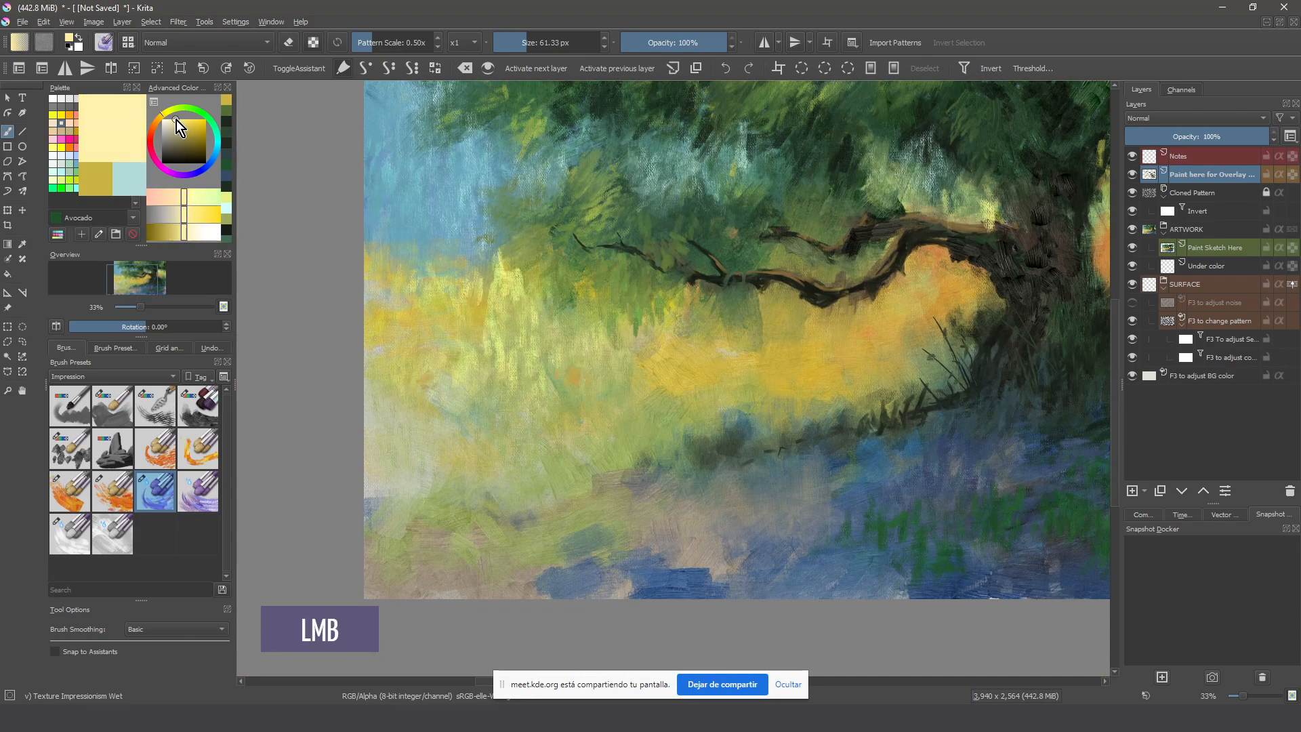
pyautogui.click(59, 118)
pyautogui.moveTo(440, 399)
pyautogui.mouseDown()
pyautogui.moveTo(455, 397)
pyautogui.moveTo(438, 401)
pyautogui.mouseUp()
pyautogui.click(410, 405)
pyautogui.hotkey('ctrl', 'z')
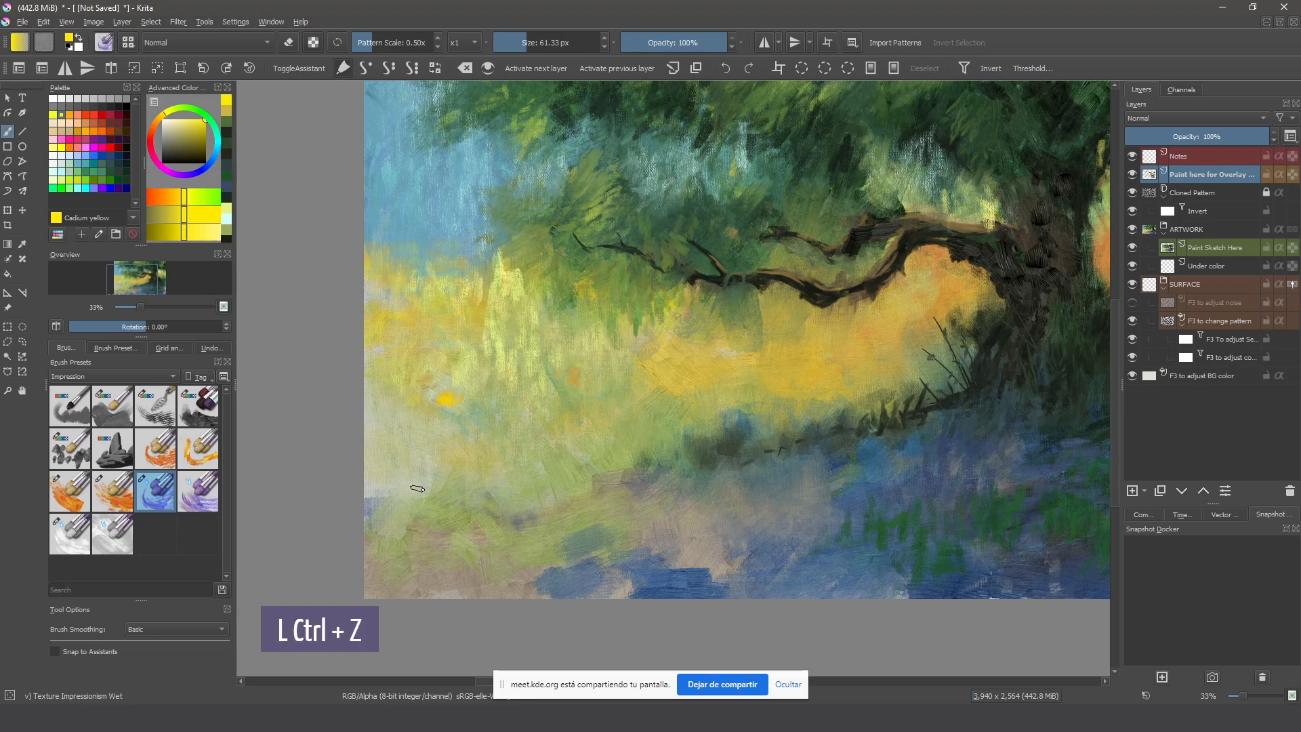
# Paint a row of Cadmium yellow flower dabs across the middle of the meadow with the Texture Impressionism Masked brush
pyautogui.click(206, 448)
pyautogui.moveTo(476, 409)
pyautogui.mouseDown()
pyautogui.moveTo(511, 393)
pyautogui.moveTo(516, 414)
pyautogui.moveTo(493, 401)
pyautogui.moveTo(505, 391)
pyautogui.moveTo(488, 400)
pyautogui.moveTo(509, 409)
pyautogui.moveTo(562, 390)
pyautogui.moveTo(503, 397)
pyautogui.moveTo(522, 415)
pyautogui.moveTo(612, 392)
pyautogui.moveTo(569, 383)
pyautogui.moveTo(653, 397)
pyautogui.mouseUp()
pyautogui.hotkey('ctrl', 'z')
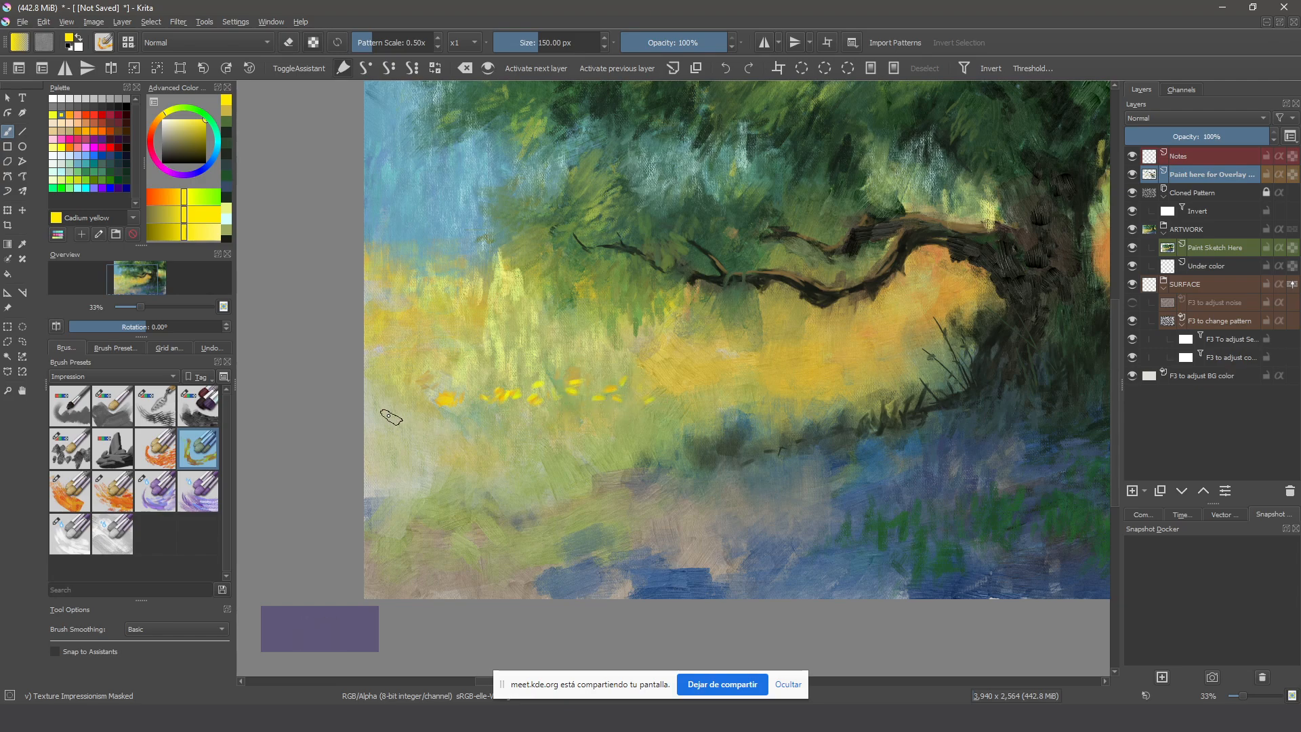
pyautogui.moveTo(388, 415)
pyautogui.mouseDown()
pyautogui.moveTo(386, 388)
pyautogui.moveTo(380, 404)
pyautogui.moveTo(414, 399)
pyautogui.mouseUp()
pyautogui.moveTo(708, 159); pyautogui.dragTo(749, 559)
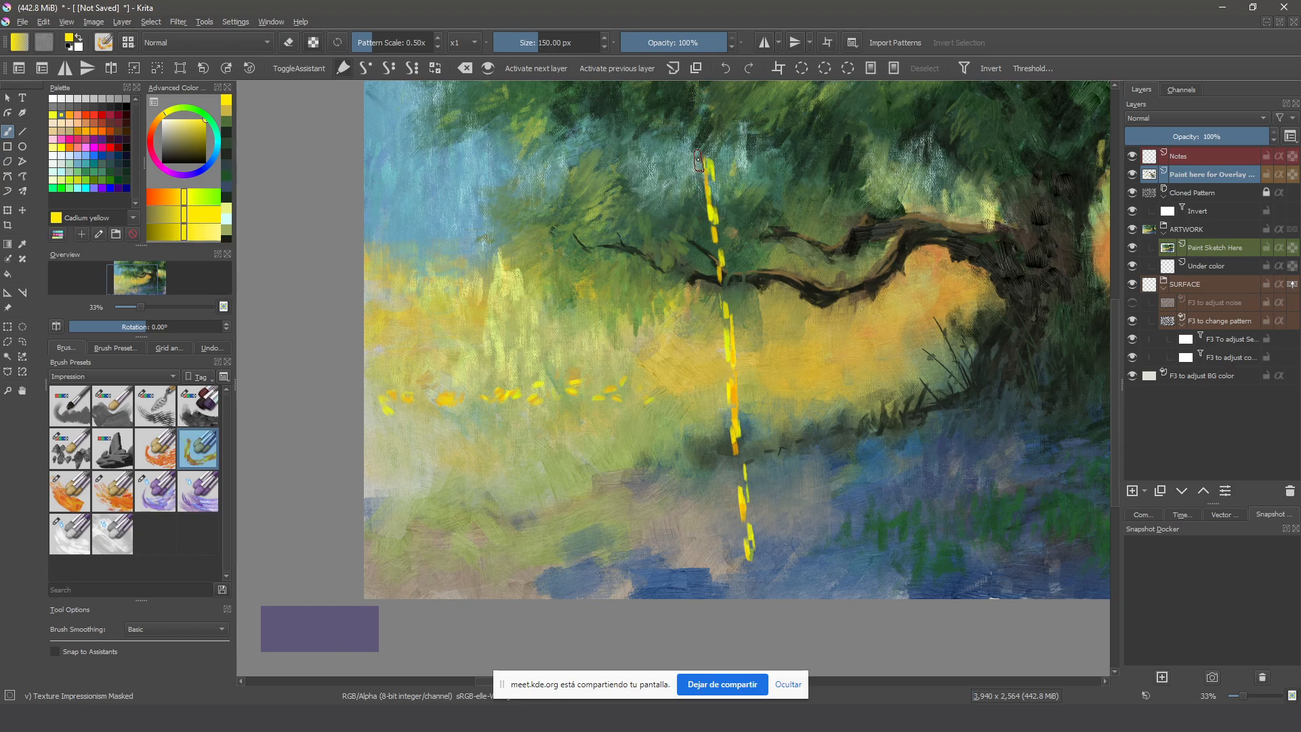
pyautogui.press('ctrl')
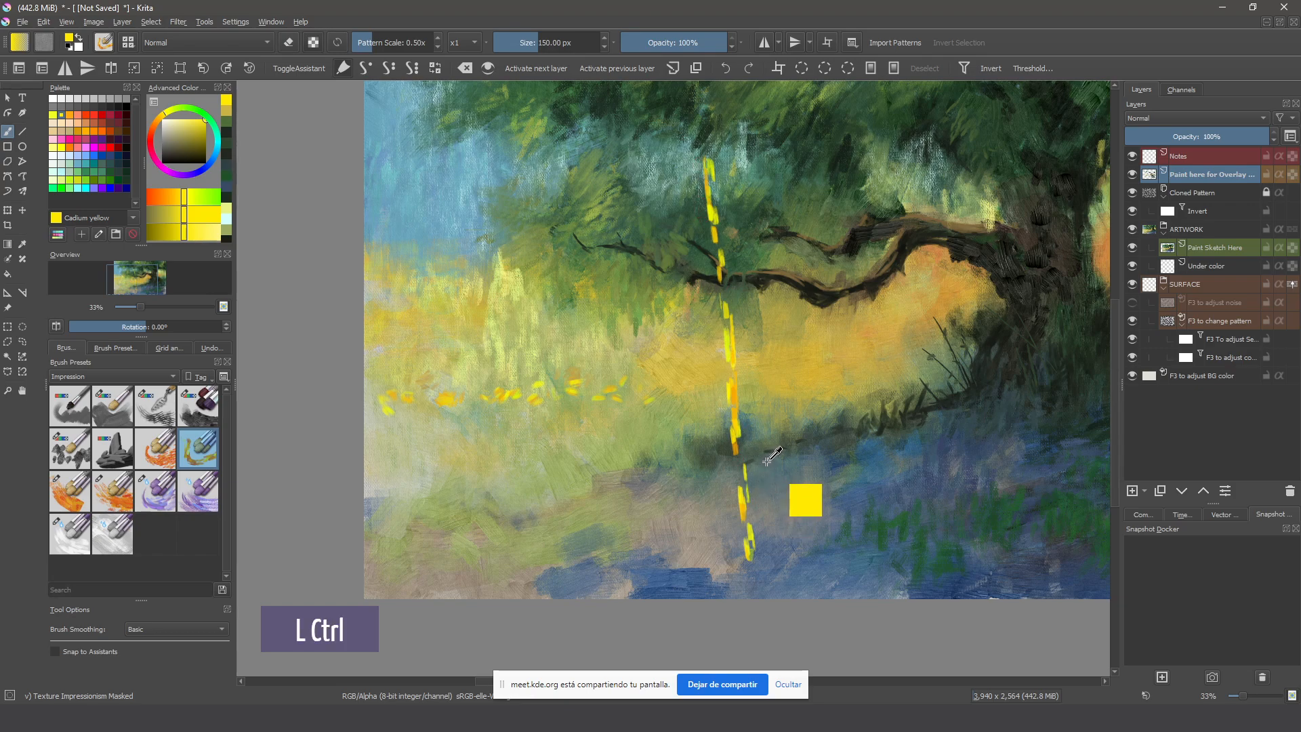
pyautogui.hotkey('ctrl', 'z')
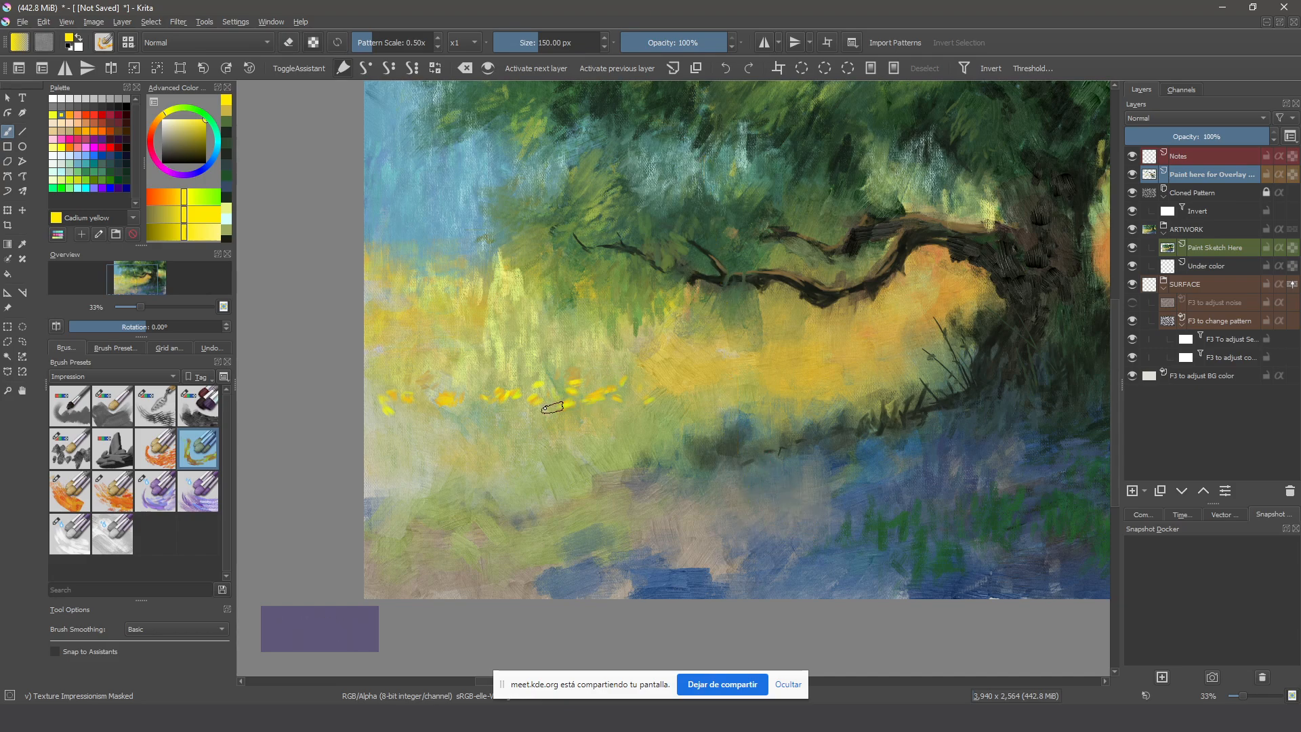
# Add more Cadmium yellow flower dabs to the meadow row and paint a second row just below the foliage
pyautogui.moveTo(556, 408)
pyautogui.mouseDown()
pyautogui.moveTo(626, 410)
pyautogui.moveTo(596, 421)
pyautogui.moveTo(612, 398)
pyautogui.moveTo(691, 400)
pyautogui.mouseUp()
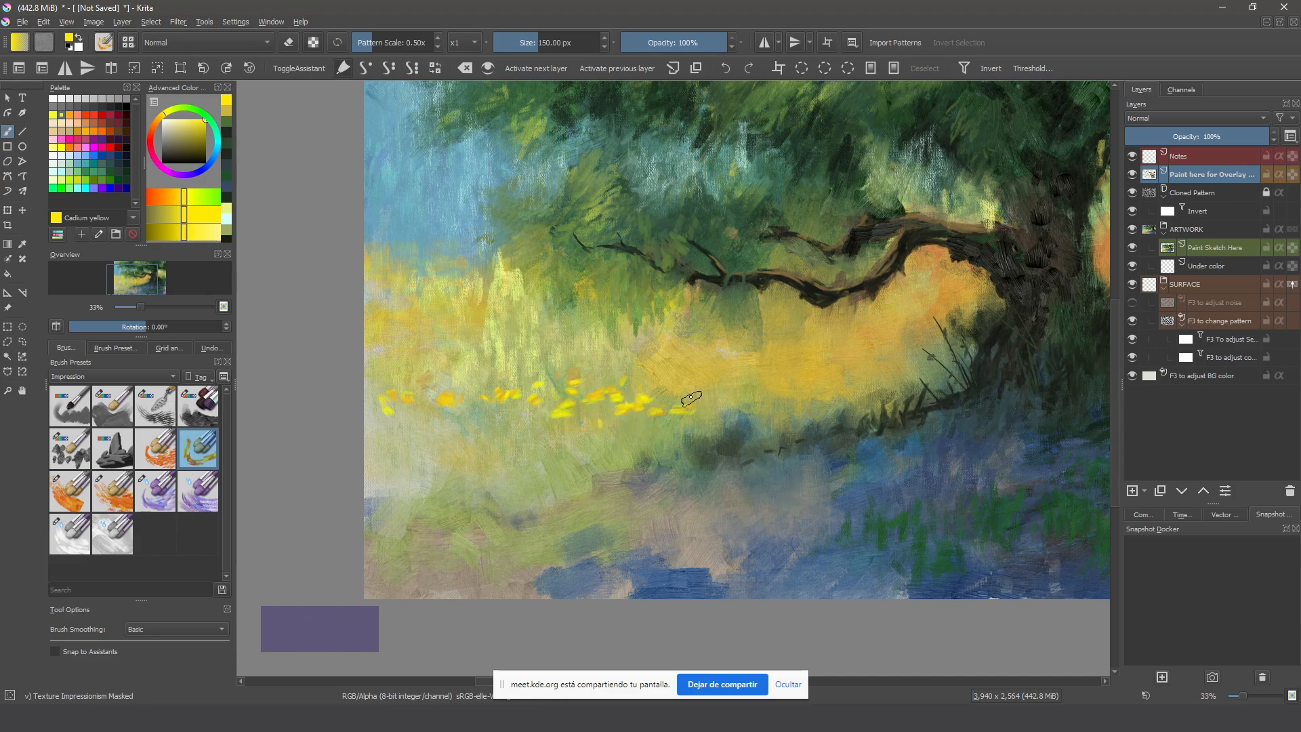
pyautogui.click(669, 369)
pyautogui.moveTo(564, 325)
pyautogui.mouseDown()
pyautogui.moveTo(488, 295)
pyautogui.moveTo(664, 297)
pyautogui.mouseUp()
# Sample dark green and paint a broken shadow line across the foreground and green grass around the trunk base
pyautogui.keyDown('ctrl'); pyautogui.click(952, 385); pyautogui.keyUp('ctrl')
pyautogui.moveTo(448, 539); pyautogui.dragTo(705, 458)
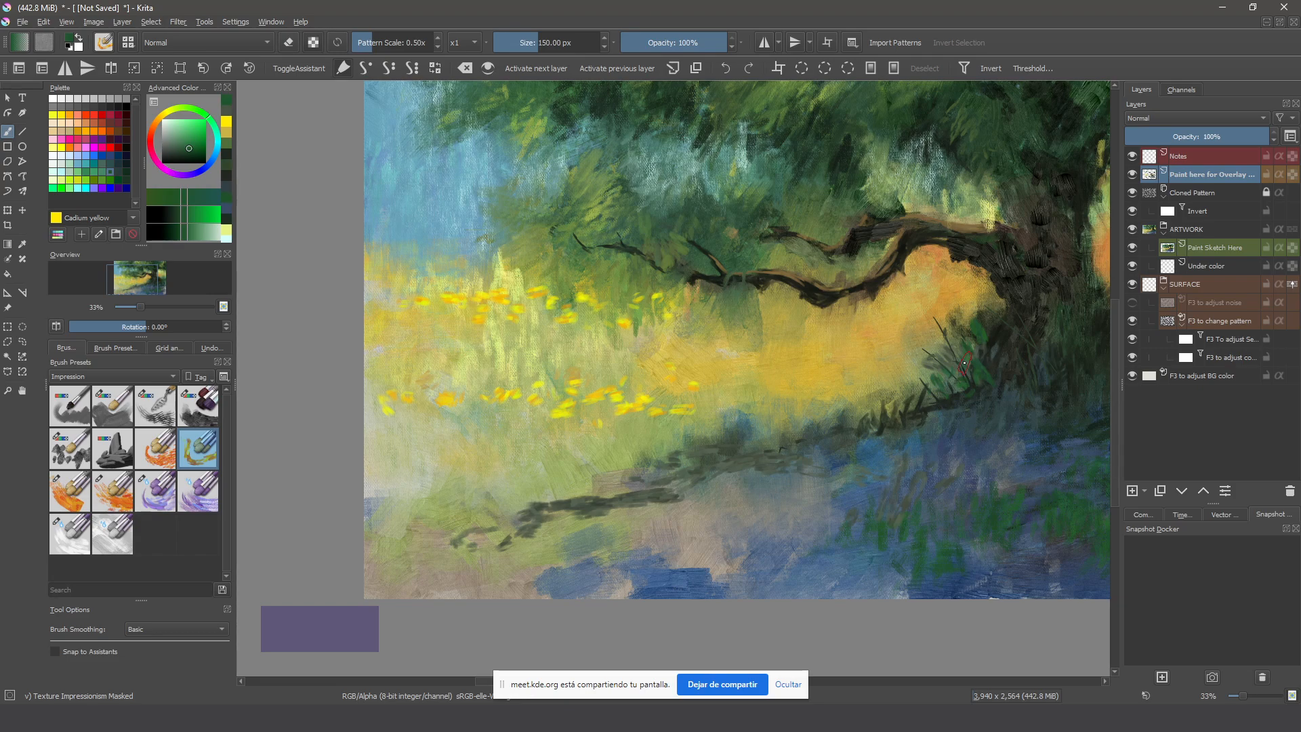
pyautogui.moveTo(964, 364); pyautogui.dragTo(893, 402)
# Sample yellow from the meadow flowers and soften the flower dabs into the grass with a textured blending brush
pyautogui.keyDown('ctrl'); pyautogui.click(626, 434); pyautogui.keyUp('ctrl')
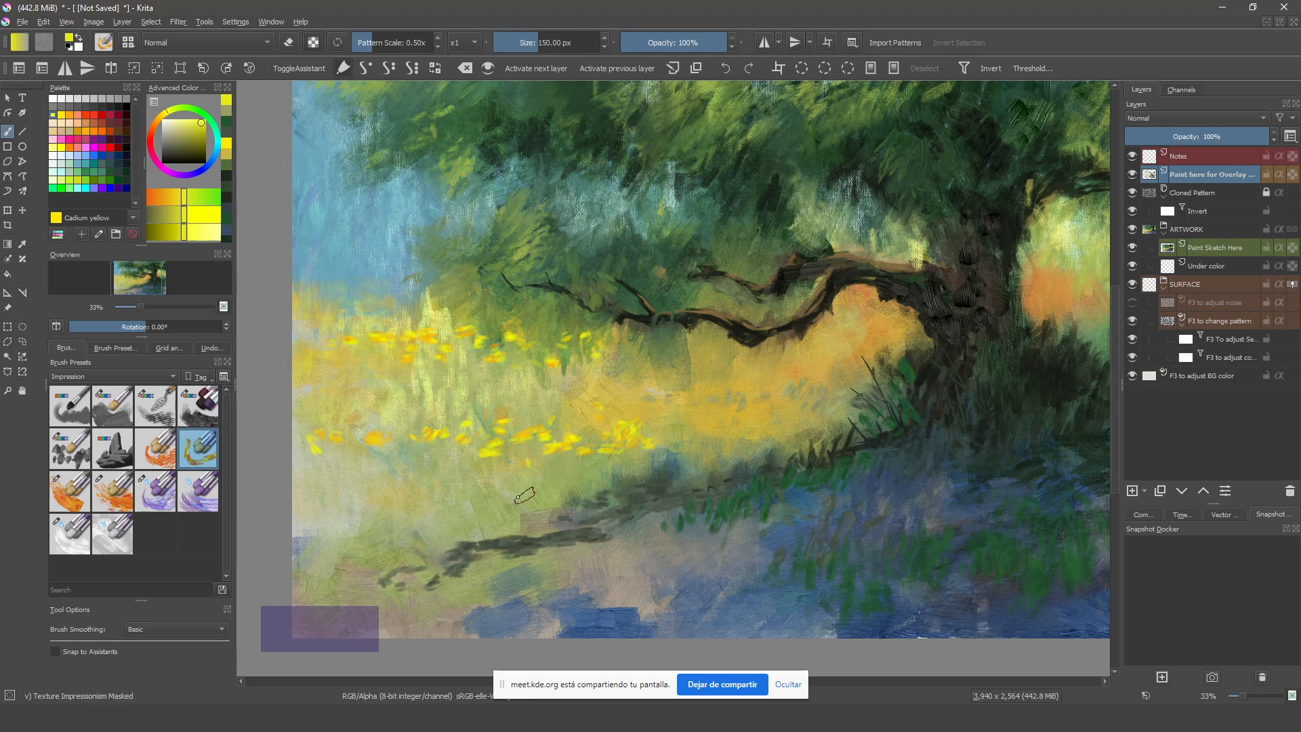
pyautogui.click(115, 532)
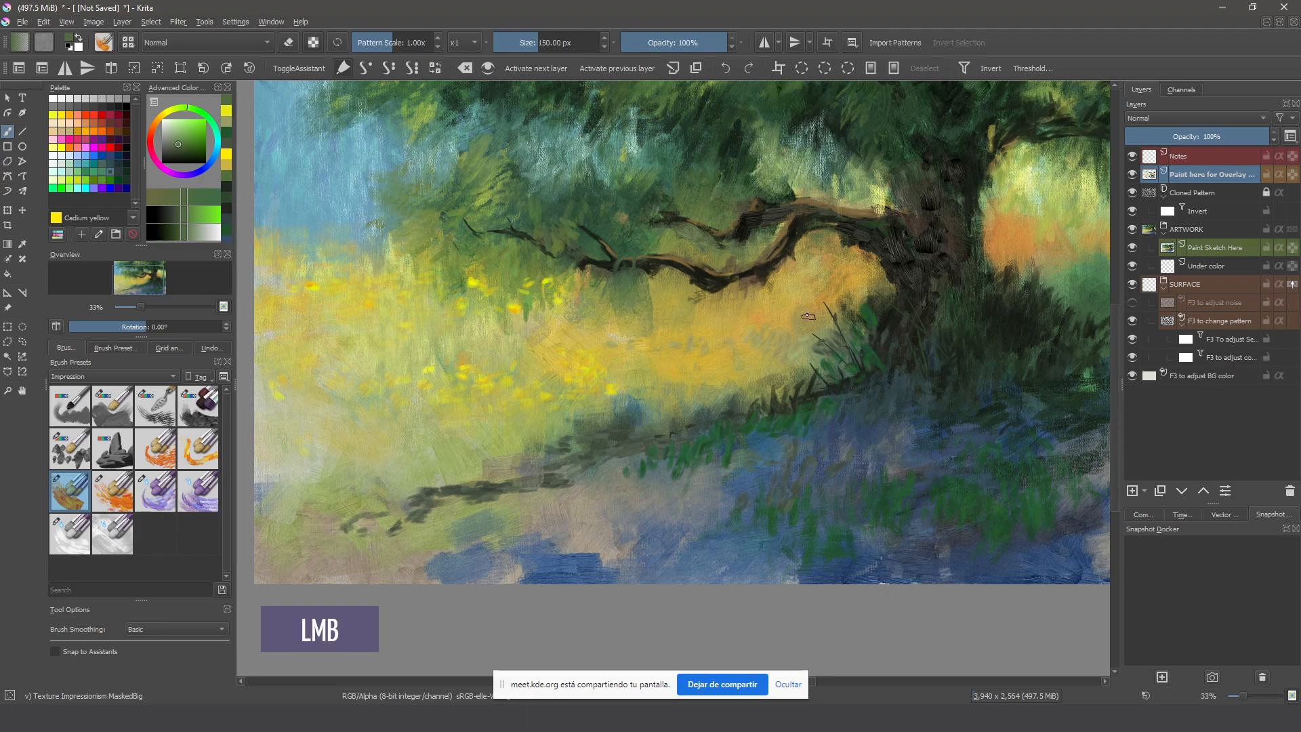
# Paint dark green grass strokes over the golden meadow beneath the lower branch with the Texture Impressionism MaskedBig brush
pyautogui.moveTo(716, 369); pyautogui.dragTo(716, 397)
pyautogui.moveTo(718, 329); pyautogui.dragTo(718, 400)
pyautogui.moveTo(698, 342)
pyautogui.mouseDown()
pyautogui.moveTo(698, 406)
pyautogui.moveTo(685, 360)
pyautogui.mouseUp()
pyautogui.moveTo(667, 414); pyautogui.dragTo(651, 349)
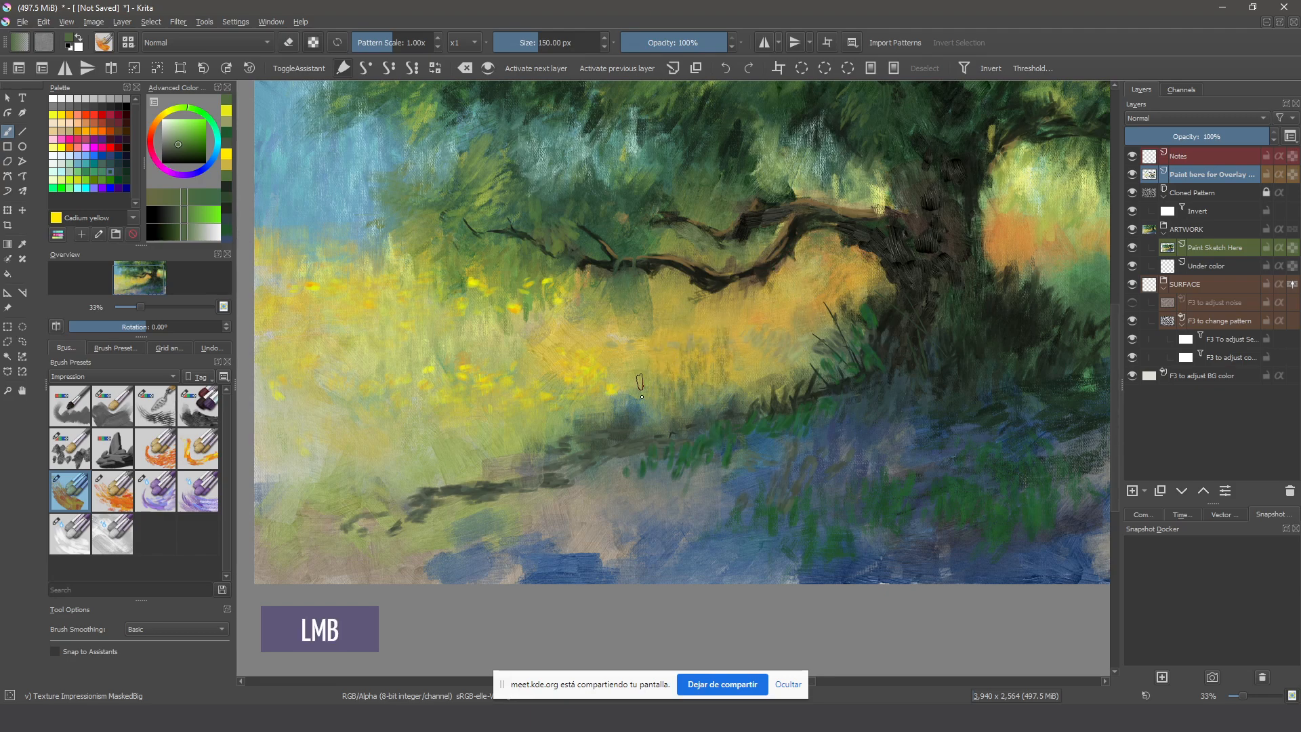
# Undo the last four grass strokes in the golden meadow
pyautogui.hotkey('ctrl', 'z')
pyautogui.hotkey('ctrl', 'z')
pyautogui.hotkey('ctrl', 'z')
pyautogui.hotkey('ctrl', 'z')
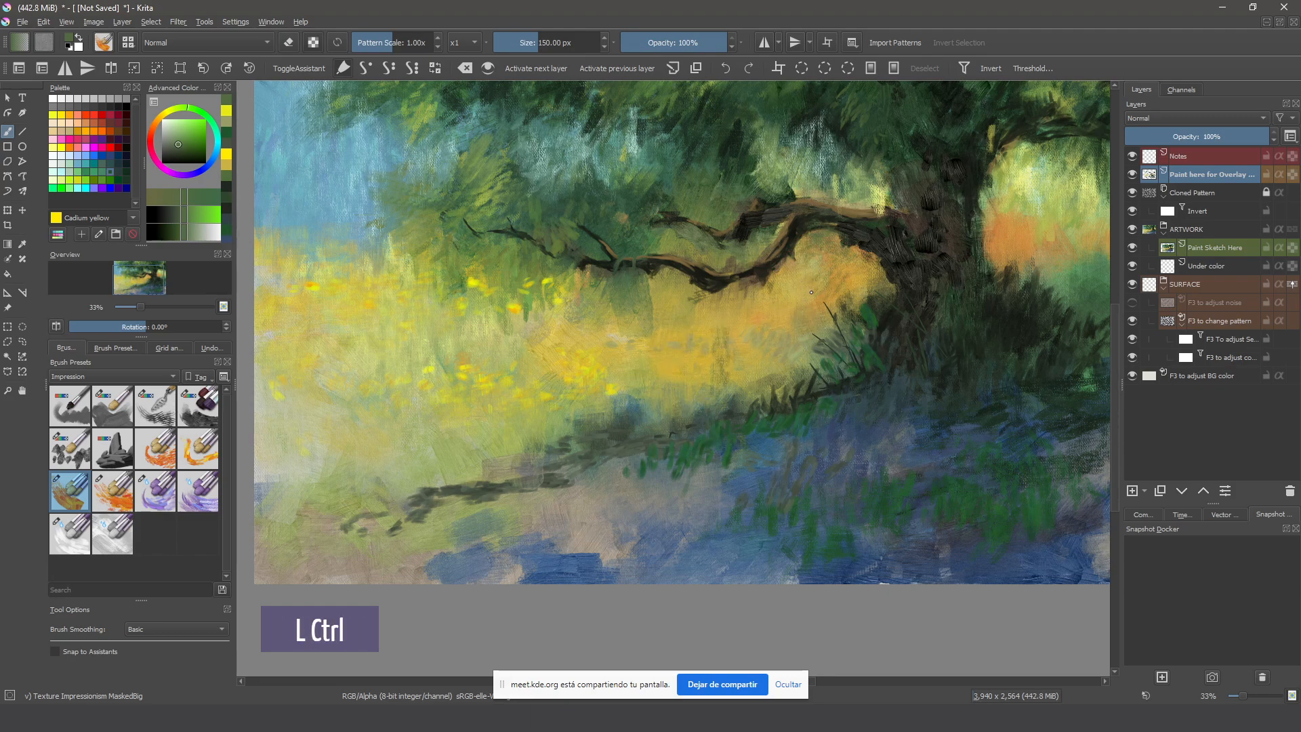
# Paint muted green grass strokes into the golden meadow beneath the lower branch with the 150 px MaskedBig brush
pyautogui.click(770, 311)
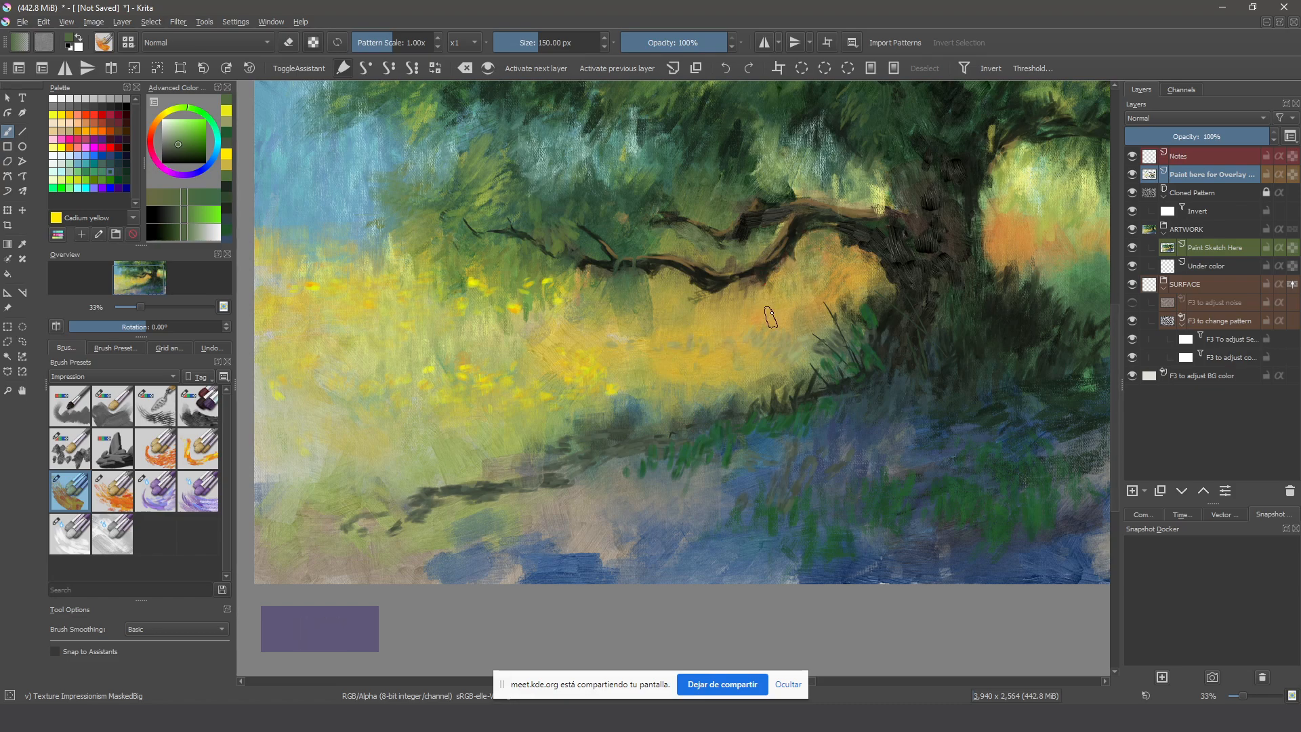
pyautogui.click(798, 256)
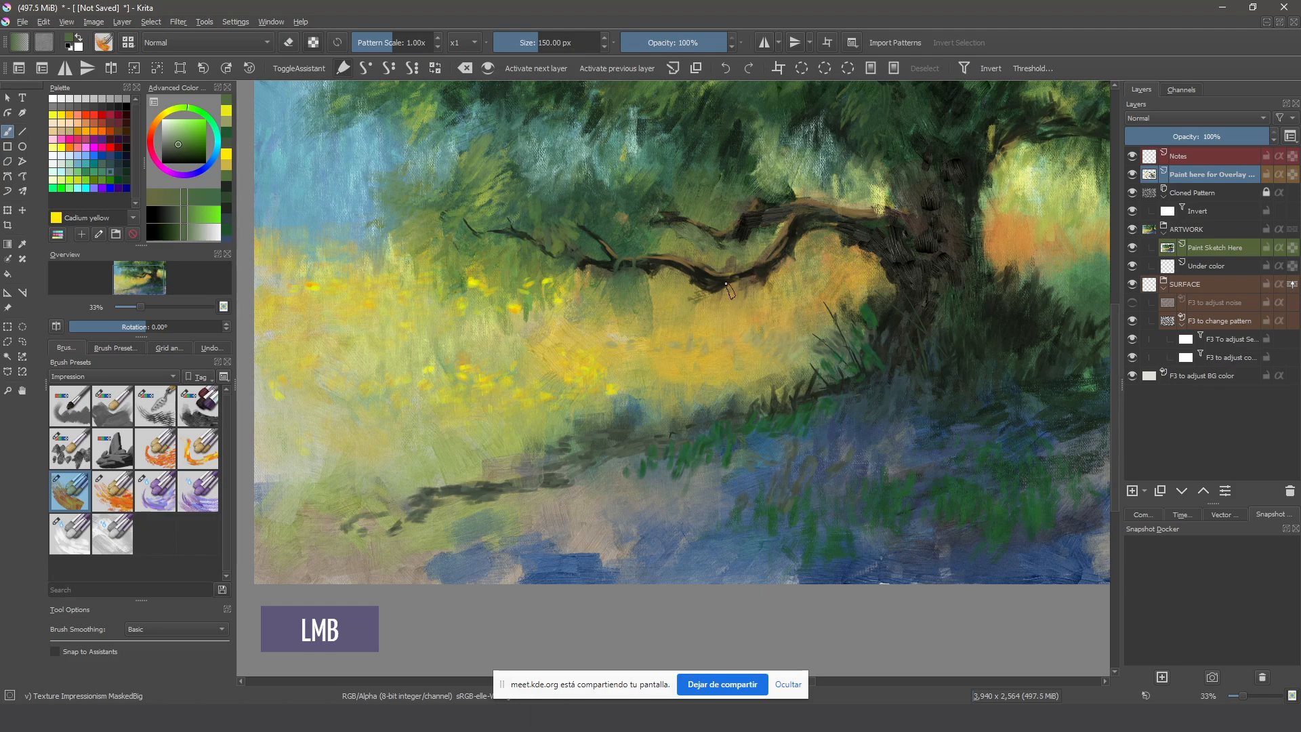
pyautogui.click(681, 321)
pyautogui.click(731, 315)
pyautogui.click(730, 339)
# Paint muted green grass strokes over the orange meadow patch behind the trunk, on the side away from the lower branch
pyautogui.click(992, 237)
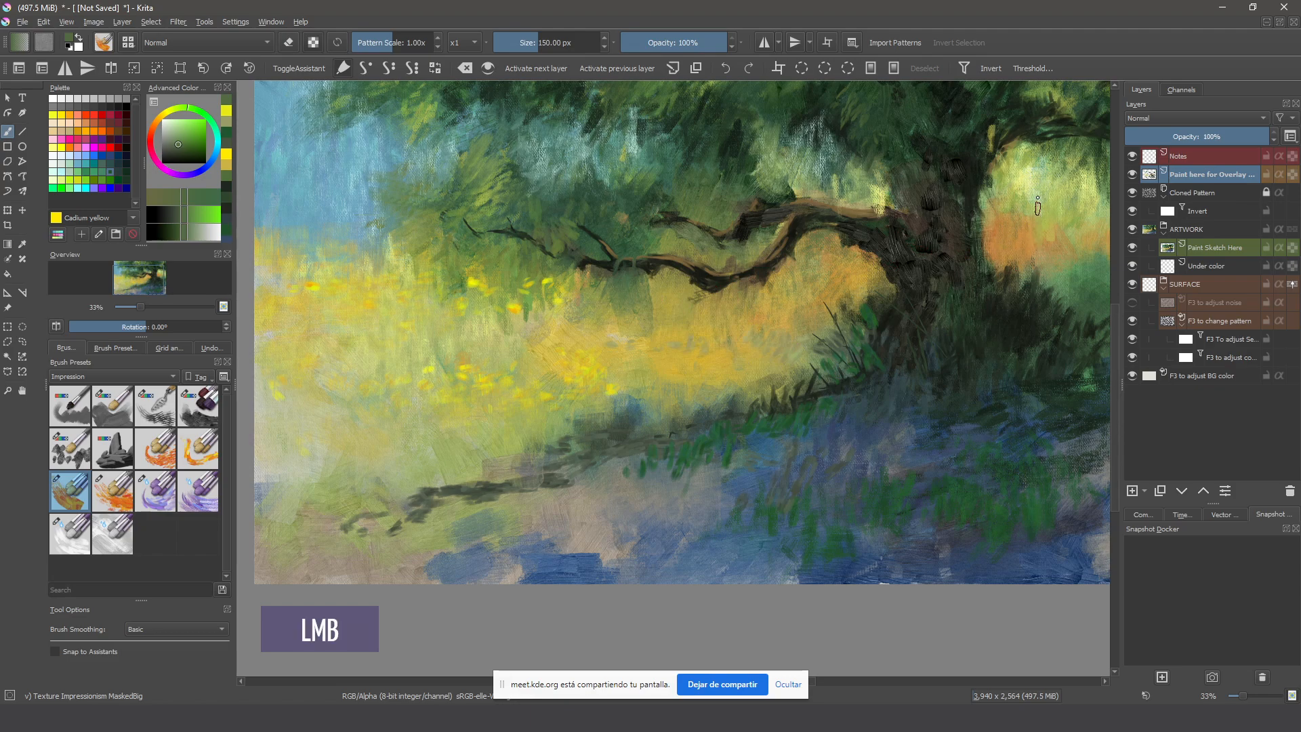
pyautogui.click(1009, 250)
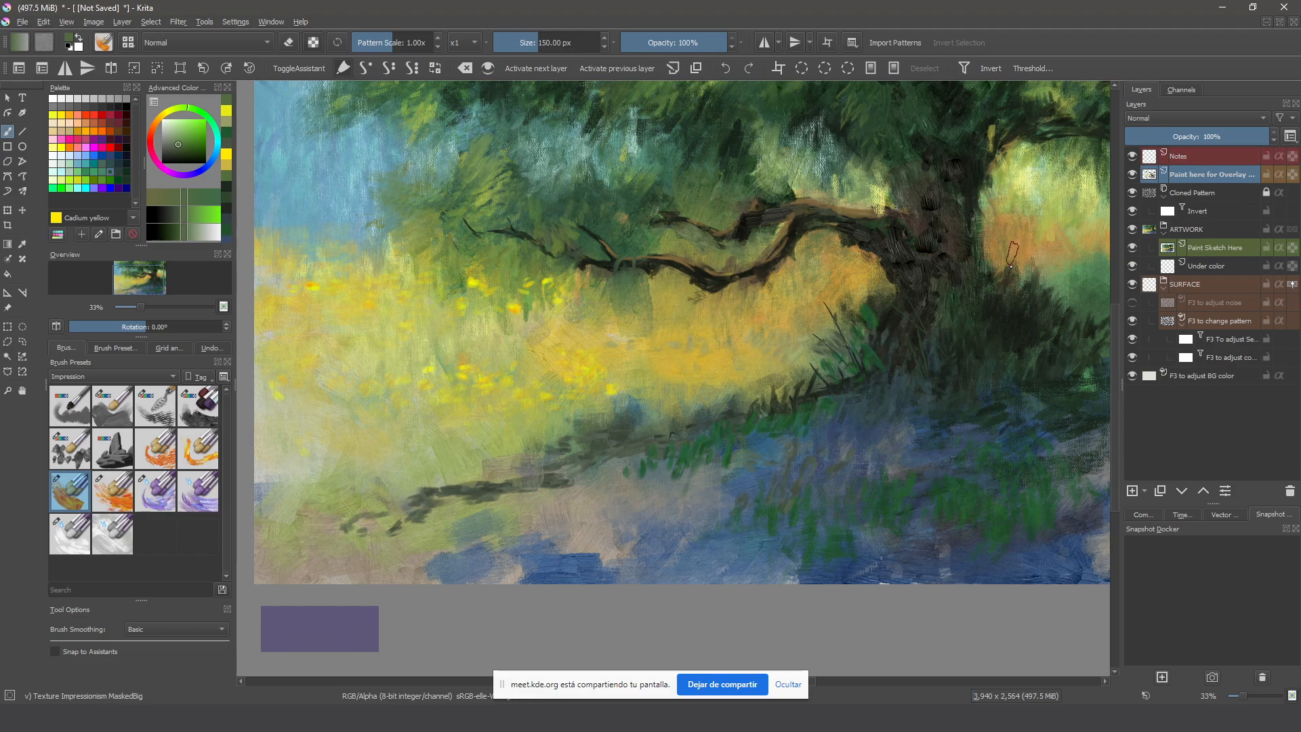
pyautogui.click(1029, 268)
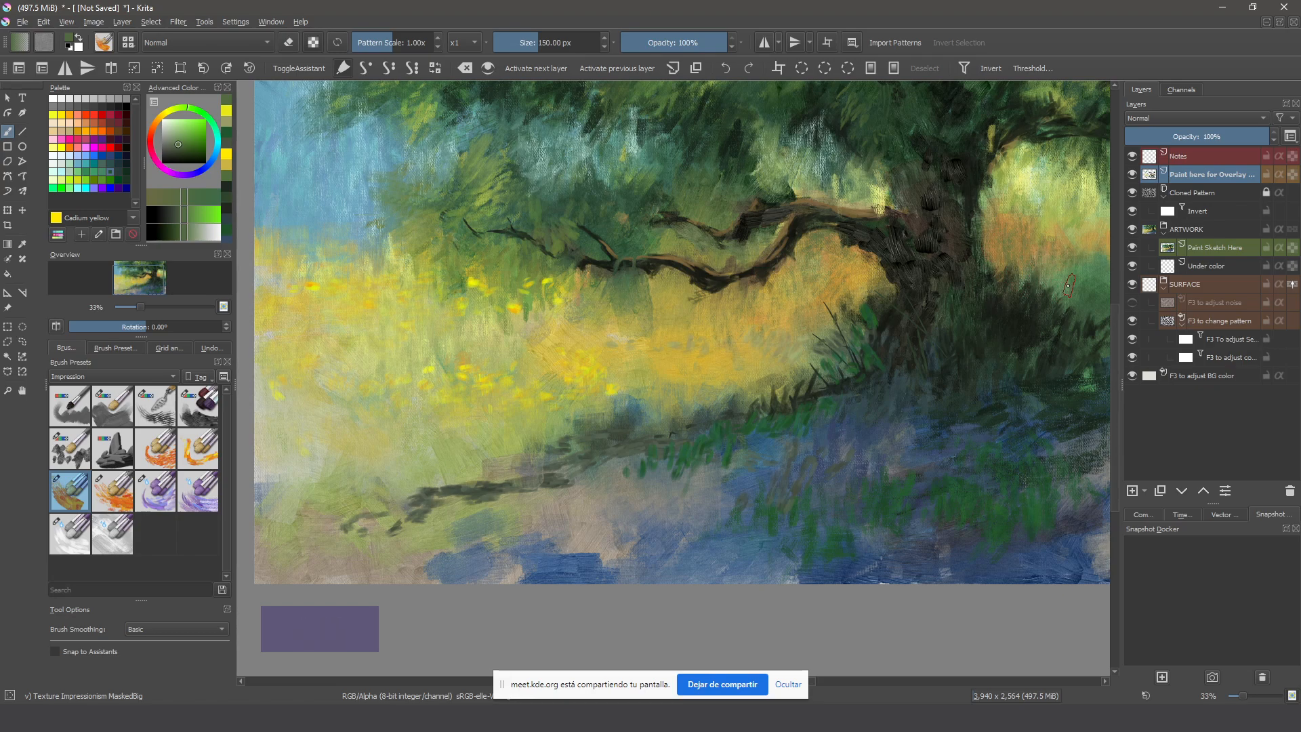
pyautogui.click(1068, 285)
pyautogui.click(1020, 268)
pyautogui.click(1020, 257)
pyautogui.click(1092, 274)
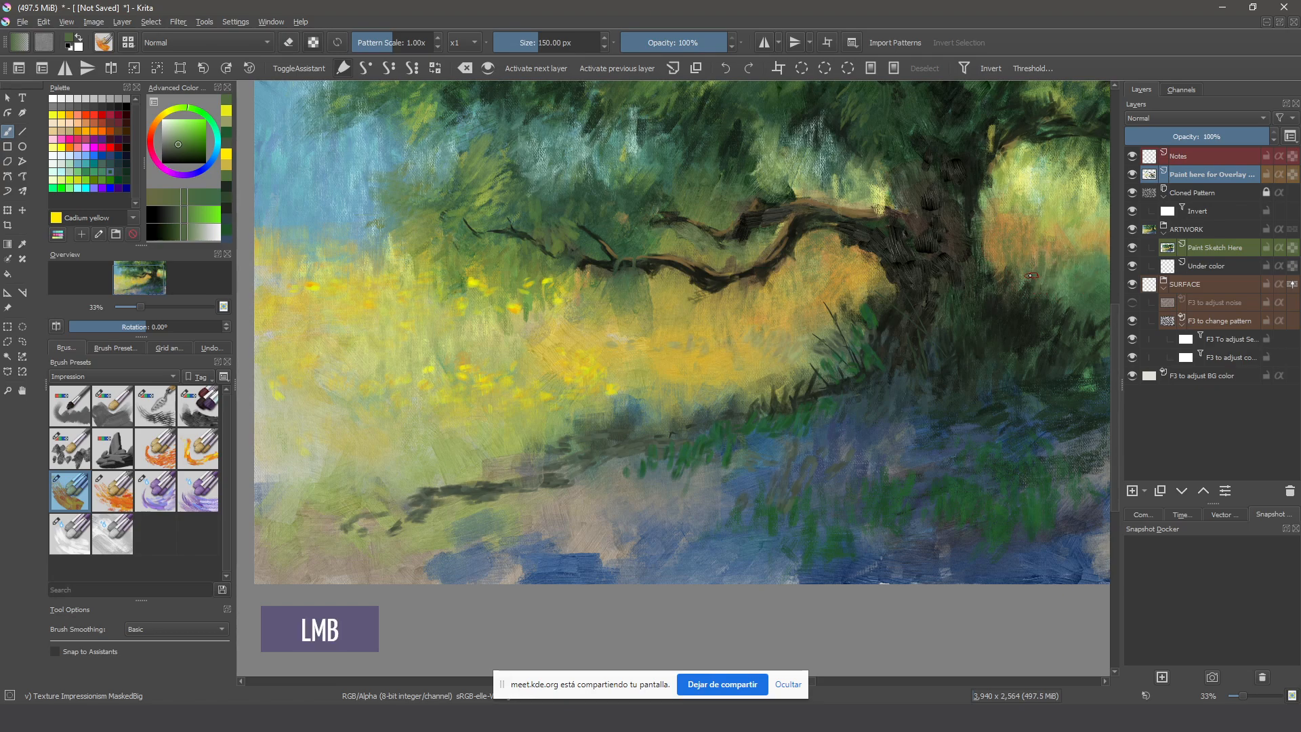
# Scatter muted green grass strokes through the shaded blue foreground and its green clumps below the trunk
pyautogui.click(1030, 474)
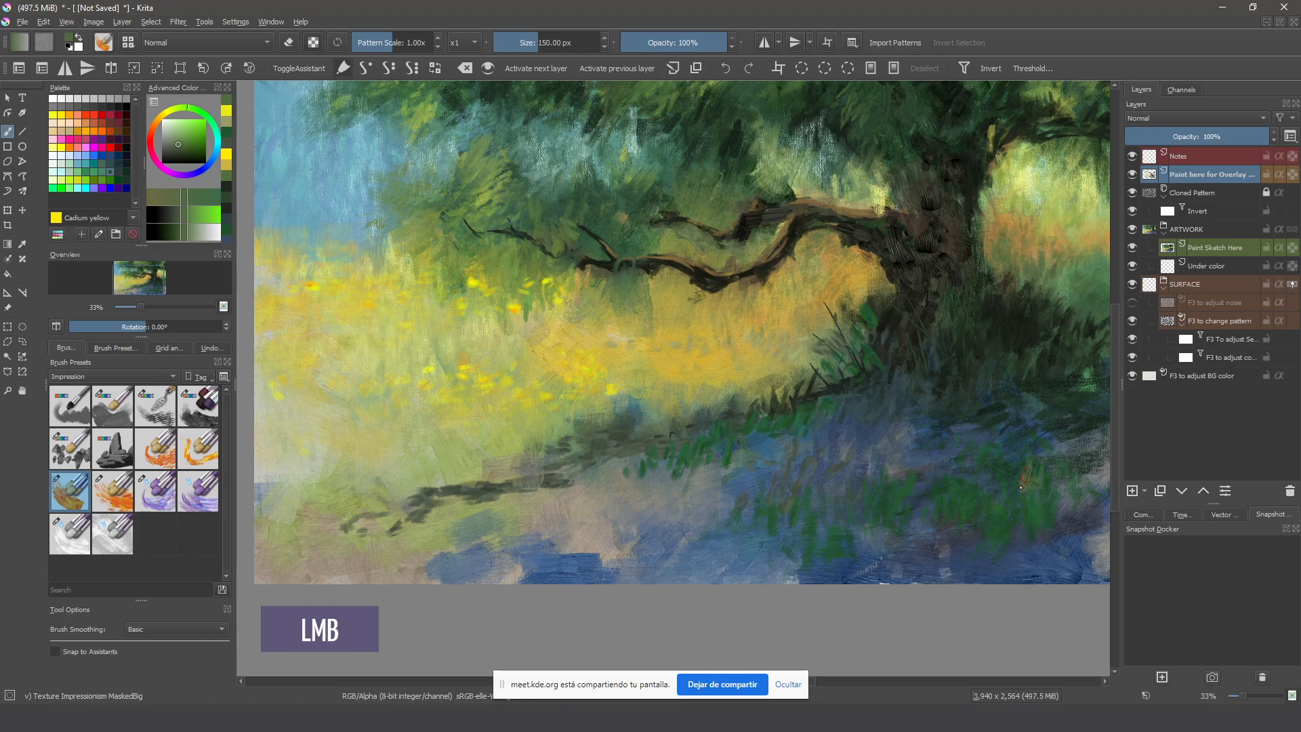
pyautogui.click(1037, 491)
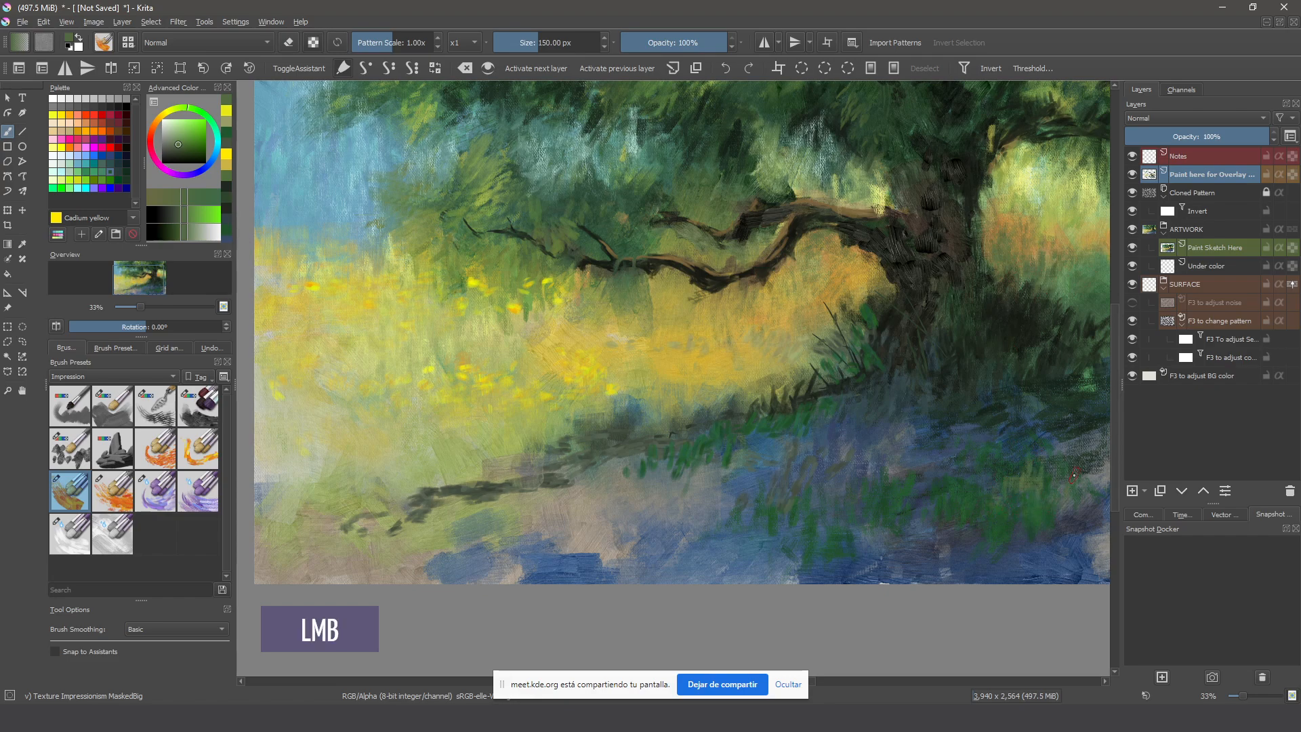
pyautogui.click(1030, 515)
pyautogui.click(1002, 527)
pyautogui.click(988, 493)
pyautogui.click(960, 474)
pyautogui.click(879, 489)
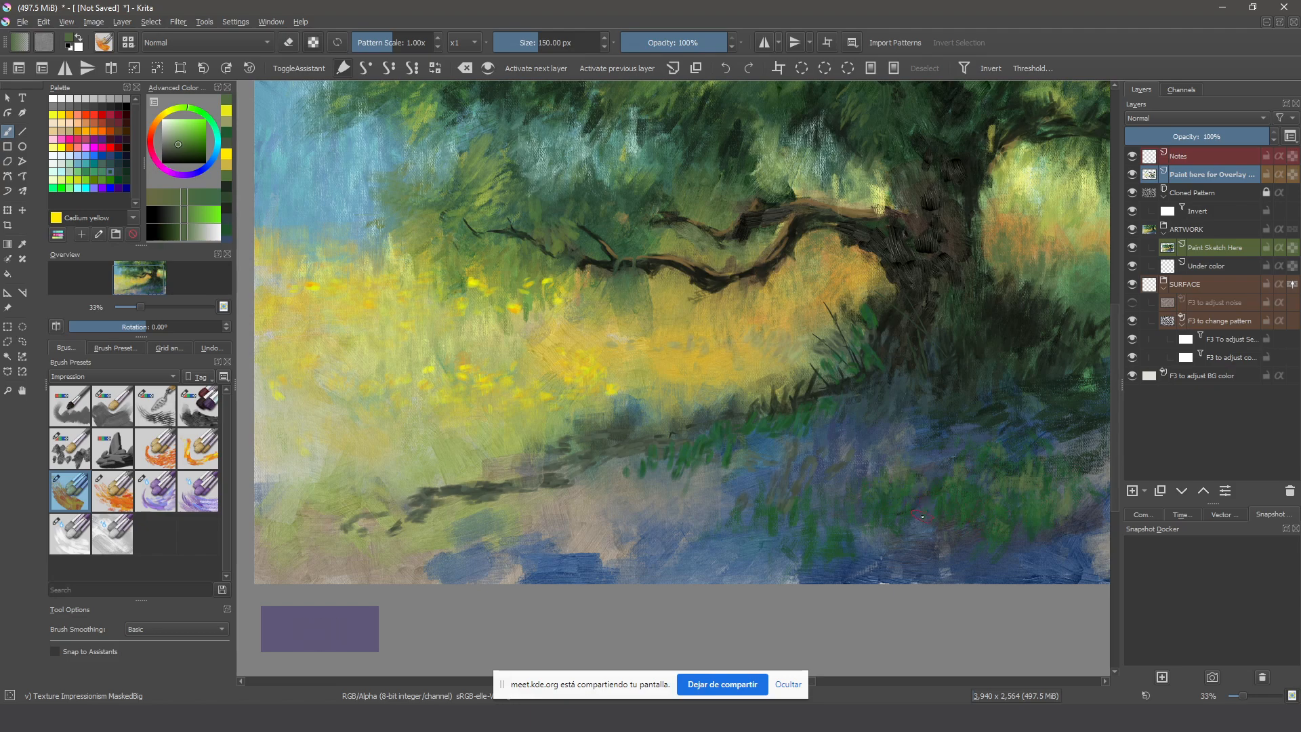
pyautogui.moveTo(890, 481); pyautogui.dragTo(814, 542)
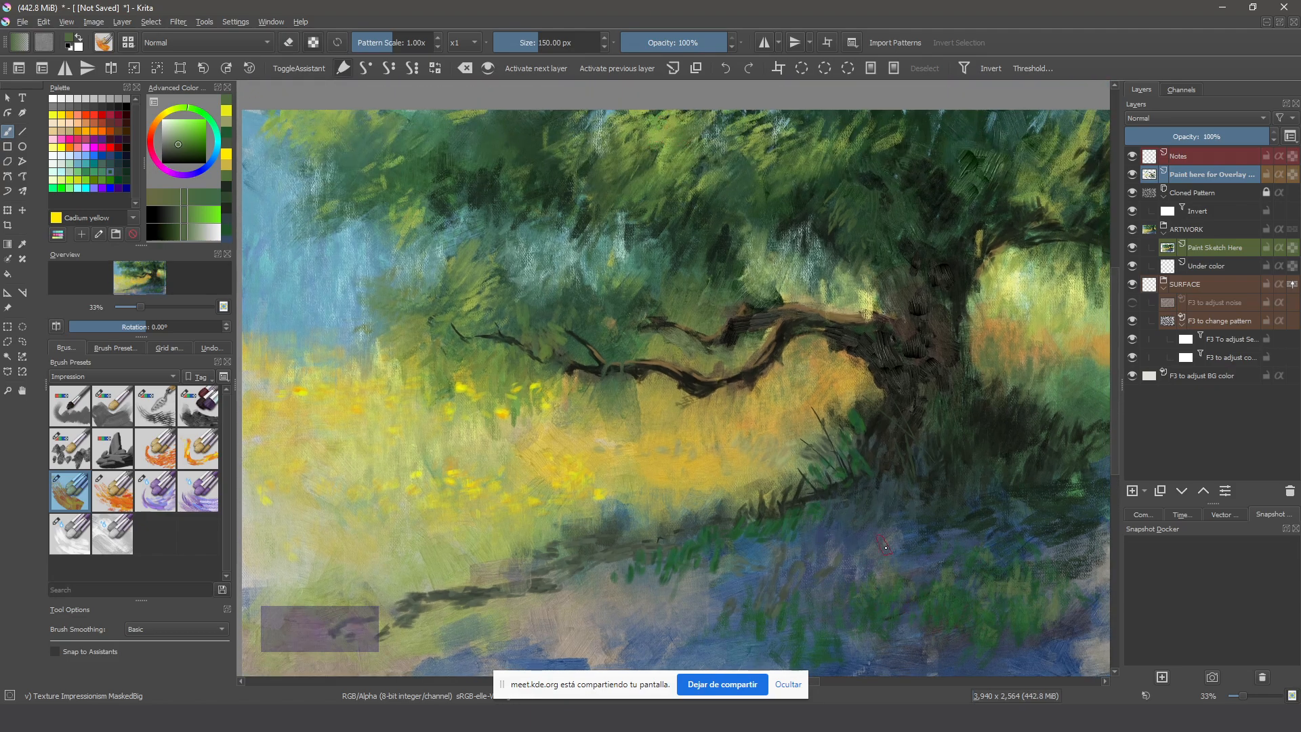
pyautogui.keyDown('ctrl'); pyautogui.click(655, 129); pyautogui.keyUp('ctrl')
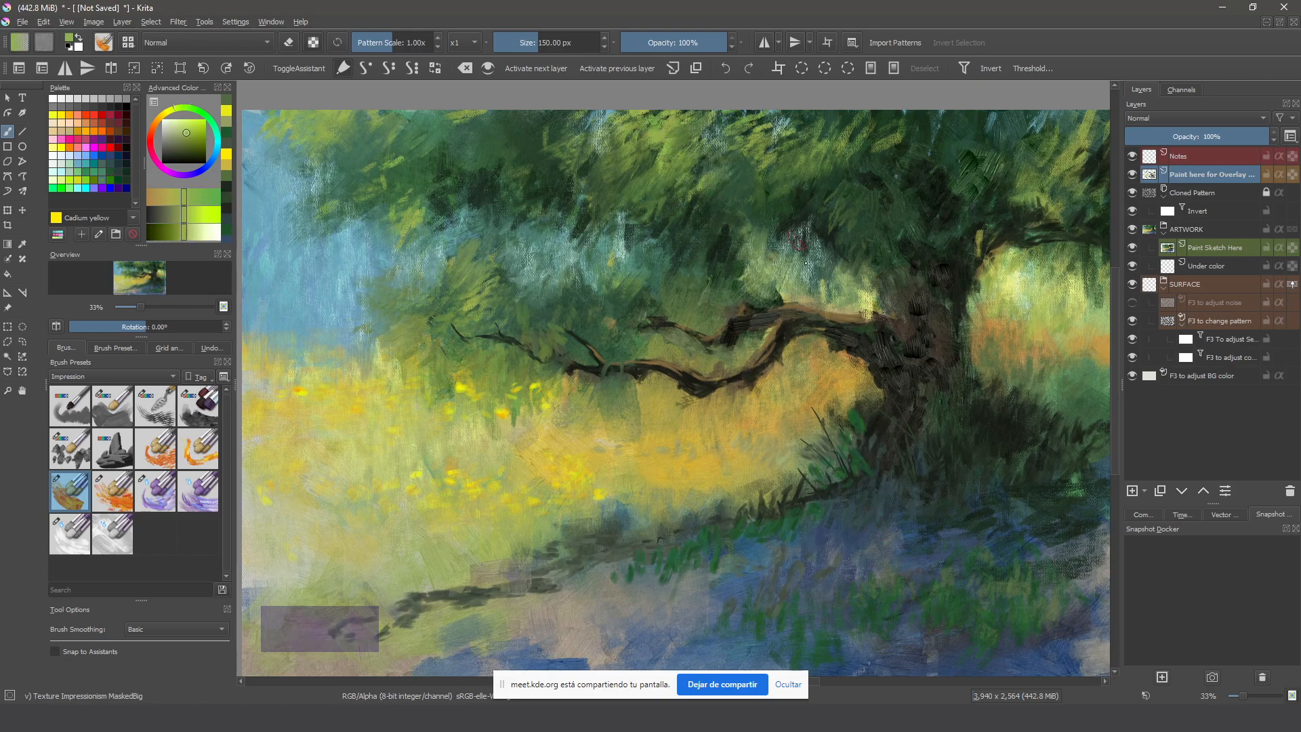
pyautogui.moveTo(955, 570)
pyautogui.mouseDown()
pyautogui.moveTo(952, 599)
pyautogui.moveTo(912, 613)
pyautogui.mouseUp()
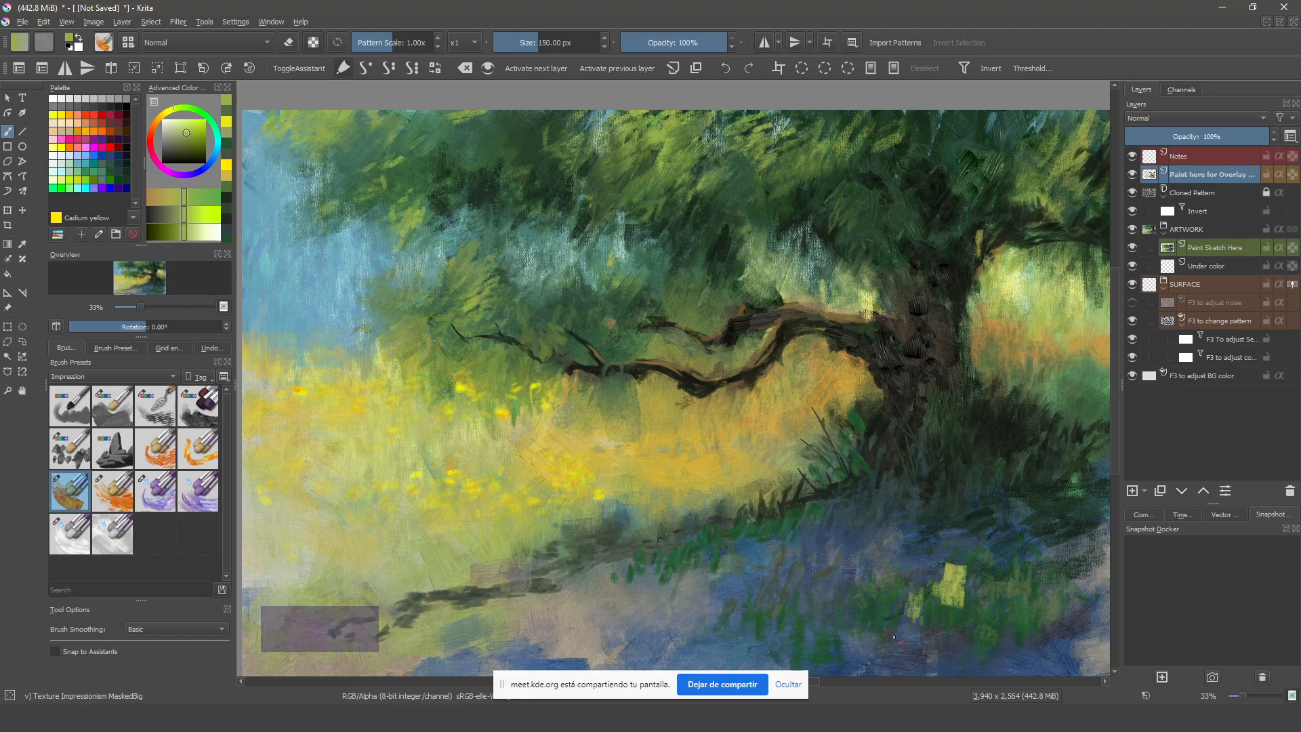
pyautogui.hotkey('ctrl', 'z')
pyautogui.hotkey('ctrl', 'z')
pyautogui.hotkey('ctrl', 'z')
# Sample beige from the foreground path and paint light patches of it into the blue shadow area
pyautogui.press('space')
pyautogui.moveTo(819, 552); pyautogui.dragTo(819, 438)
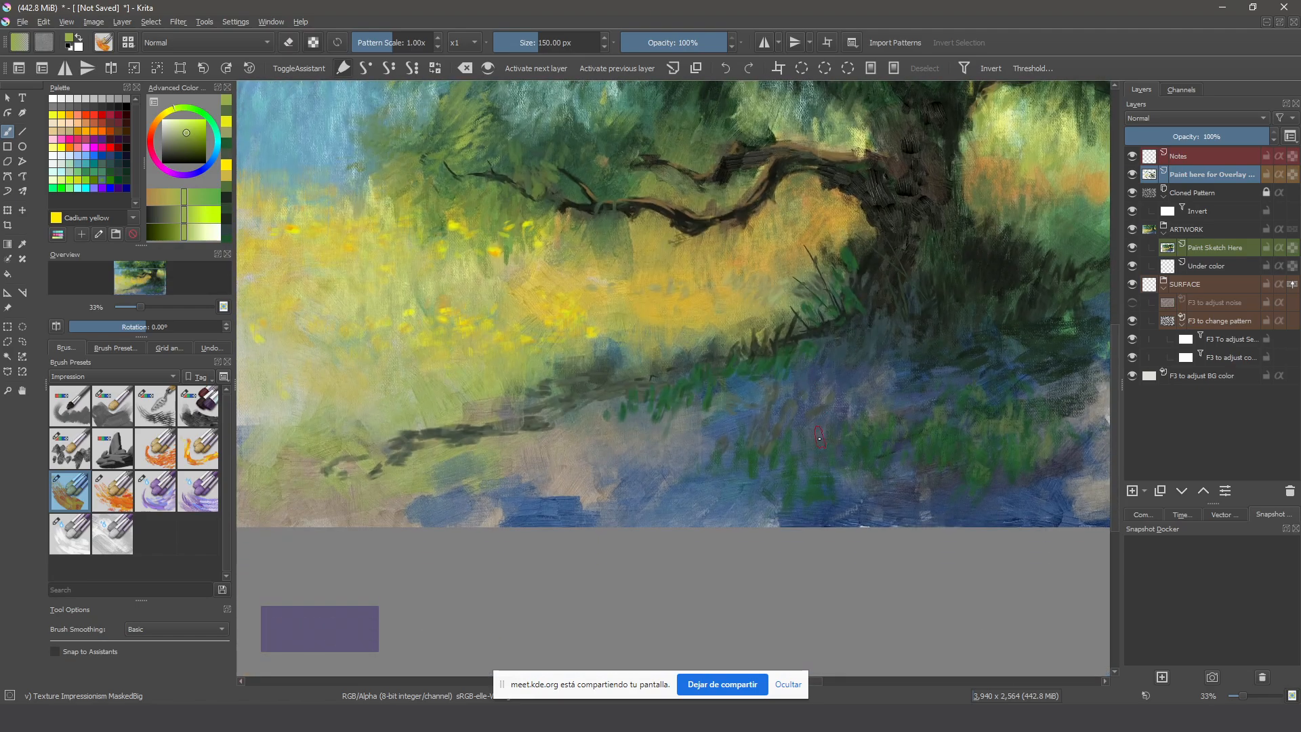
pyautogui.keyDown('ctrl'); pyautogui.click(607, 488); pyautogui.keyUp('ctrl')
pyautogui.moveTo(725, 495)
pyautogui.mouseDown()
pyautogui.moveTo(746, 475)
pyautogui.moveTo(776, 474)
pyautogui.moveTo(762, 467)
pyautogui.moveTo(800, 467)
pyautogui.mouseUp()
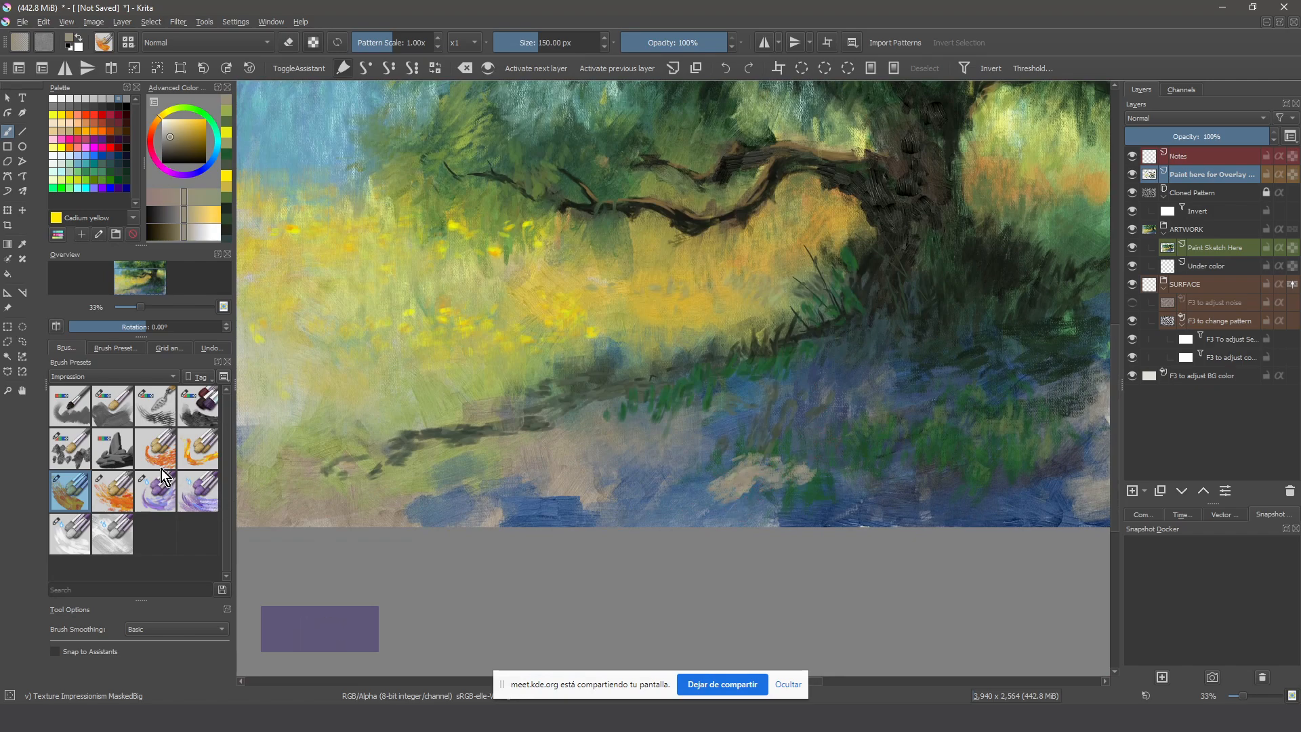
# Rework the beige foreground patches and shadow edge with the RGBA 04 Impasto brush at 220.13 px
pyautogui.press('/')
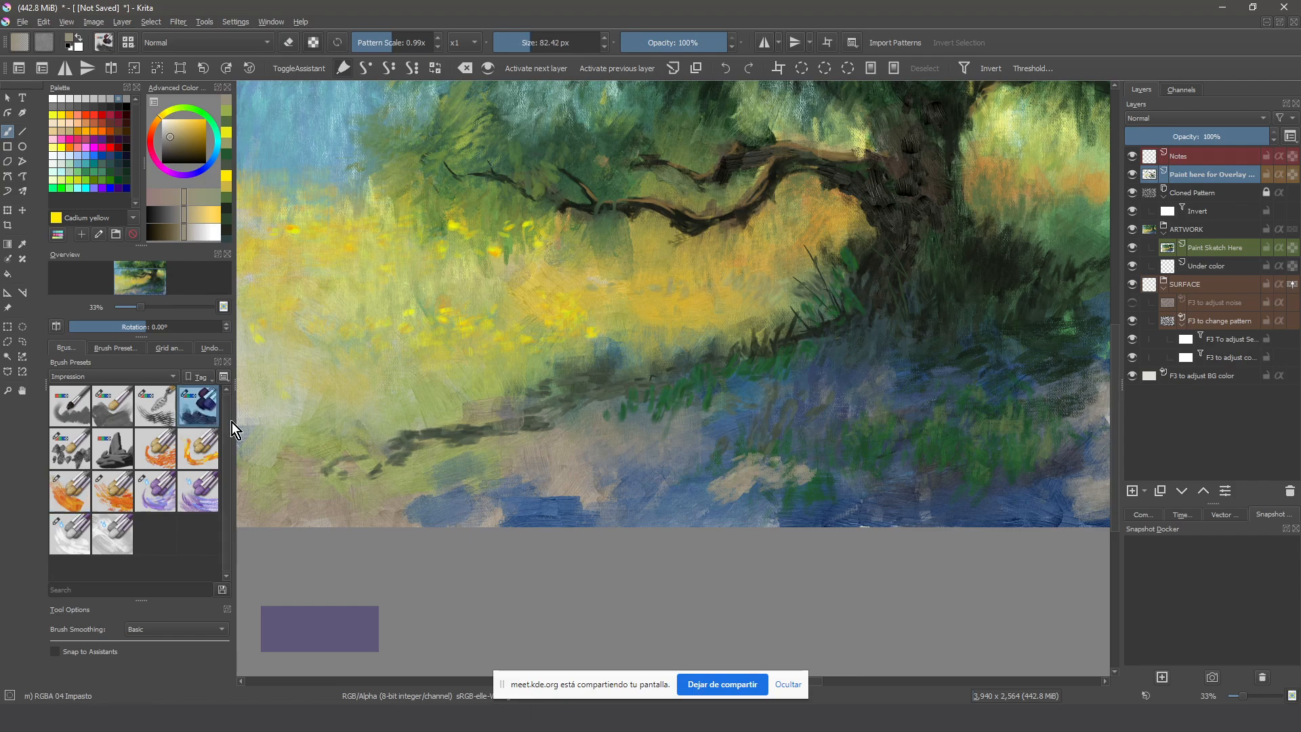
pyautogui.click(677, 453)
pyautogui.moveTo(718, 447)
pyautogui.mouseDown()
pyautogui.moveTo(693, 439)
pyautogui.moveTo(744, 423)
pyautogui.moveTo(703, 428)
pyautogui.moveTo(736, 428)
pyautogui.moveTo(703, 445)
pyautogui.moveTo(816, 423)
pyautogui.moveTo(752, 452)
pyautogui.mouseUp()
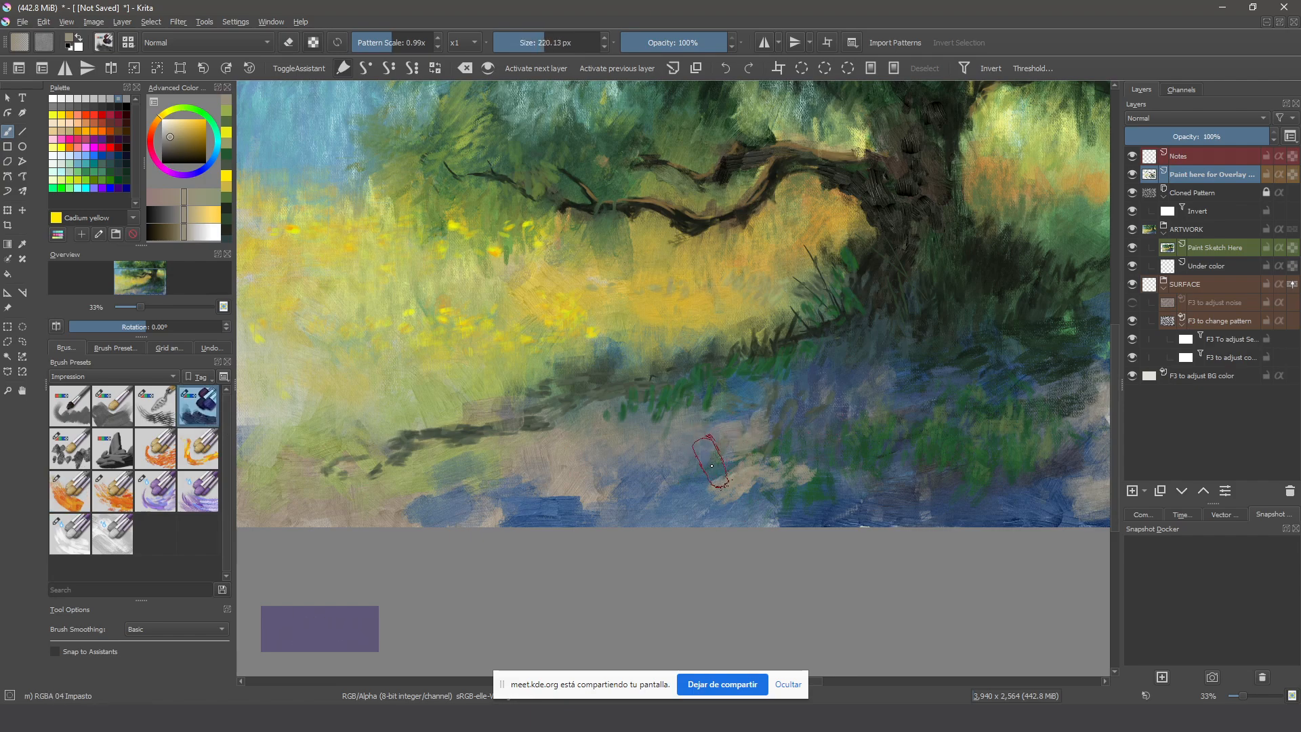
pyautogui.click(752, 448)
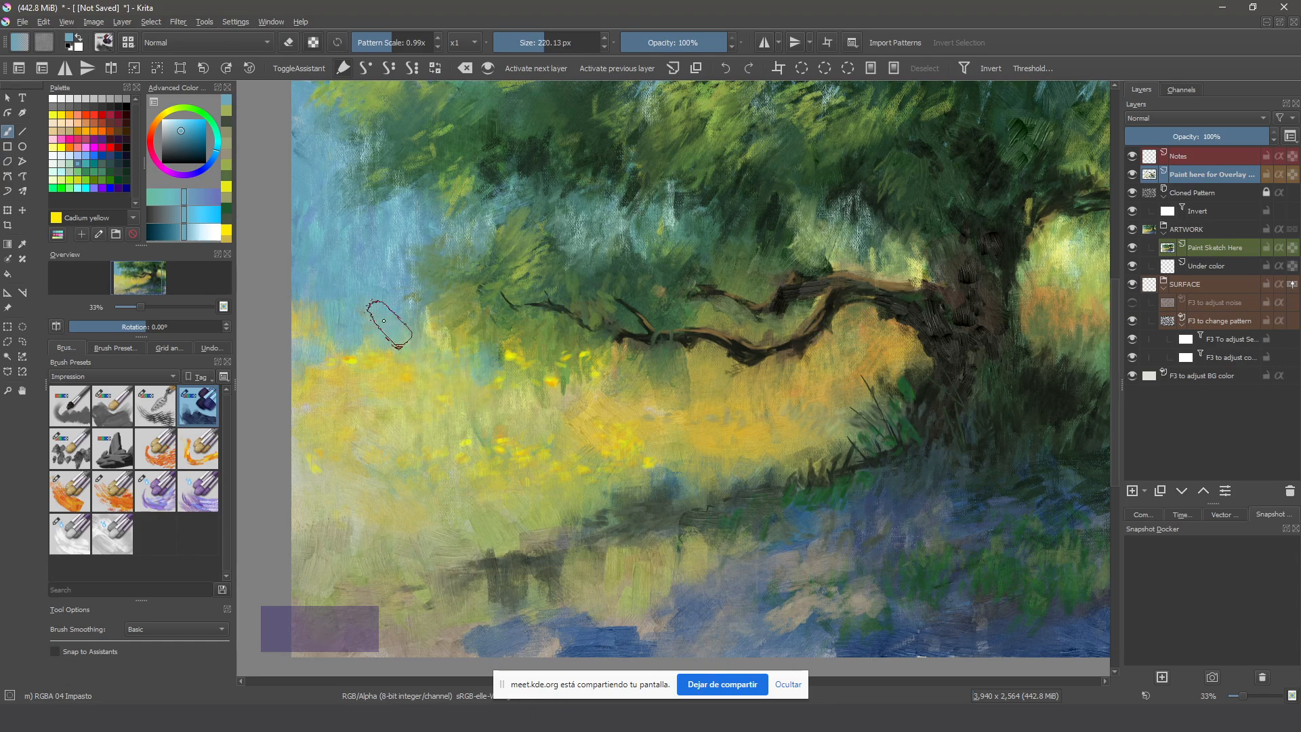
# Paint sky-blue impasto strokes along the meadow horizon and, with the canvas view mirrored, across the shaded foreground beneath the trunk
pyautogui.moveTo(406, 359)
pyautogui.mouseDown()
pyautogui.moveTo(401, 348)
pyautogui.moveTo(372, 367)
pyautogui.mouseUp()
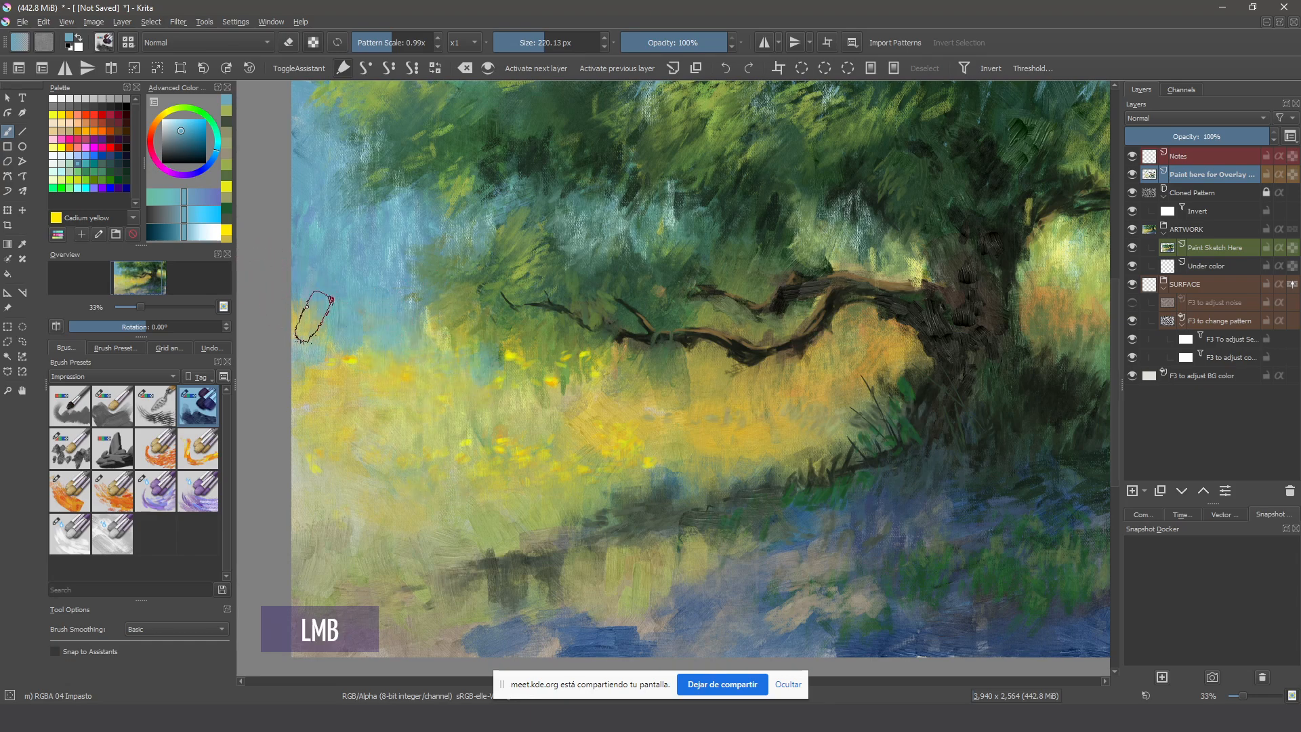
pyautogui.moveTo(377, 531)
pyautogui.mouseDown()
pyautogui.moveTo(427, 499)
pyautogui.moveTo(420, 481)
pyautogui.mouseUp()
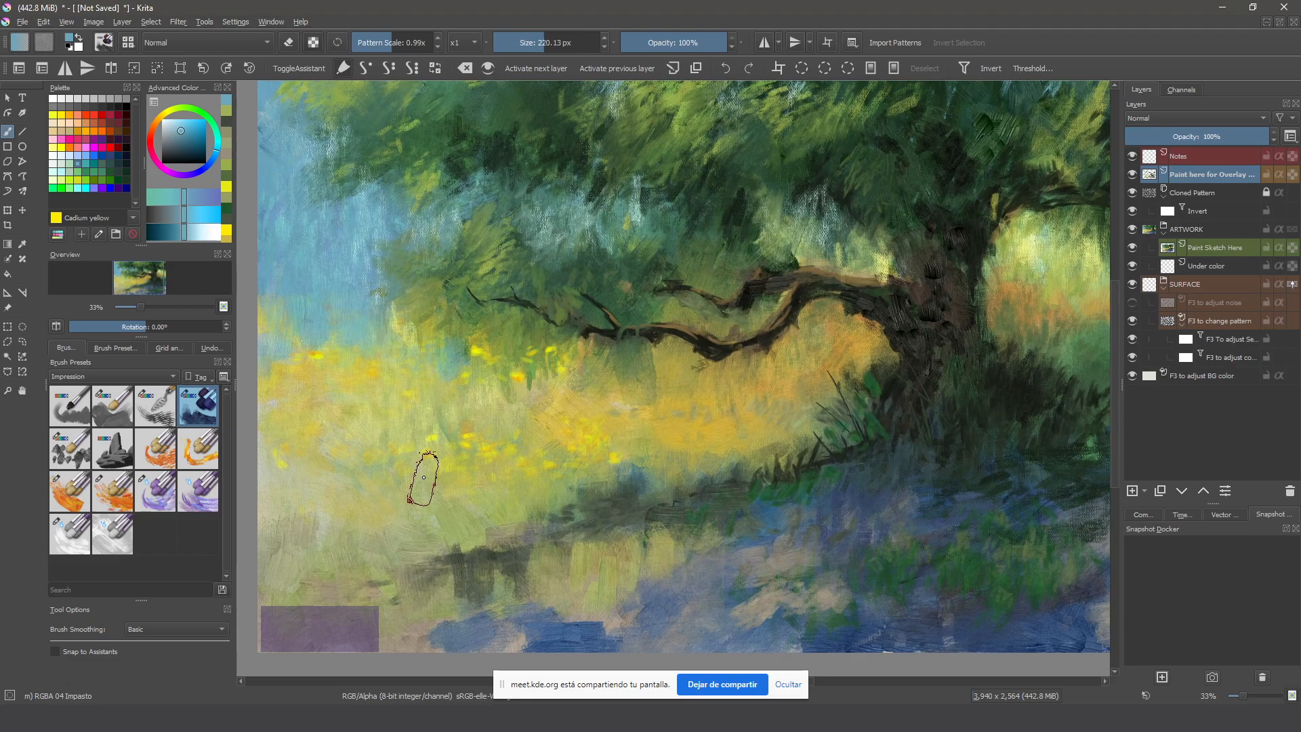
pyautogui.press('m')
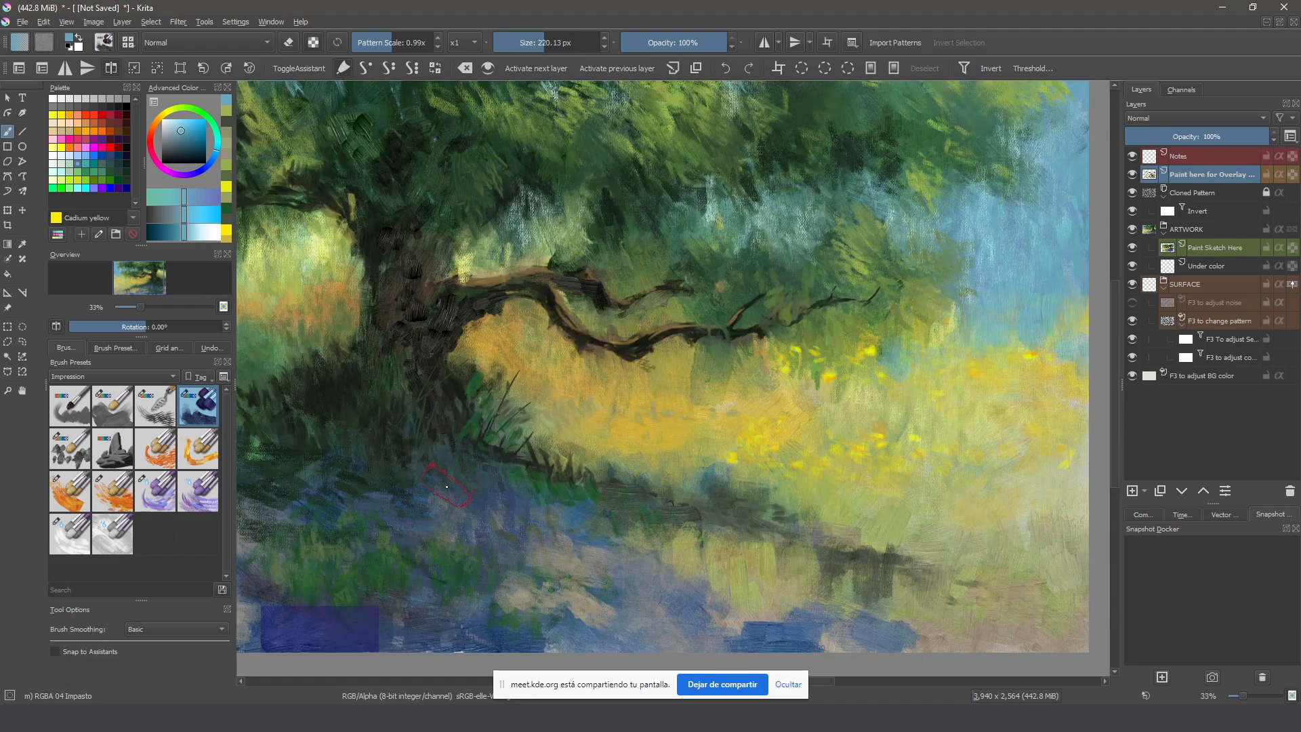
pyautogui.press('-')
pyautogui.moveTo(456, 493); pyautogui.dragTo(482, 497)
pyautogui.moveTo(408, 450)
pyautogui.mouseDown()
pyautogui.moveTo(373, 474)
pyautogui.moveTo(352, 468)
pyautogui.moveTo(413, 468)
pyautogui.moveTo(366, 434)
pyautogui.mouseUp()
pyautogui.moveTo(394, 511); pyautogui.dragTo(406, 553)
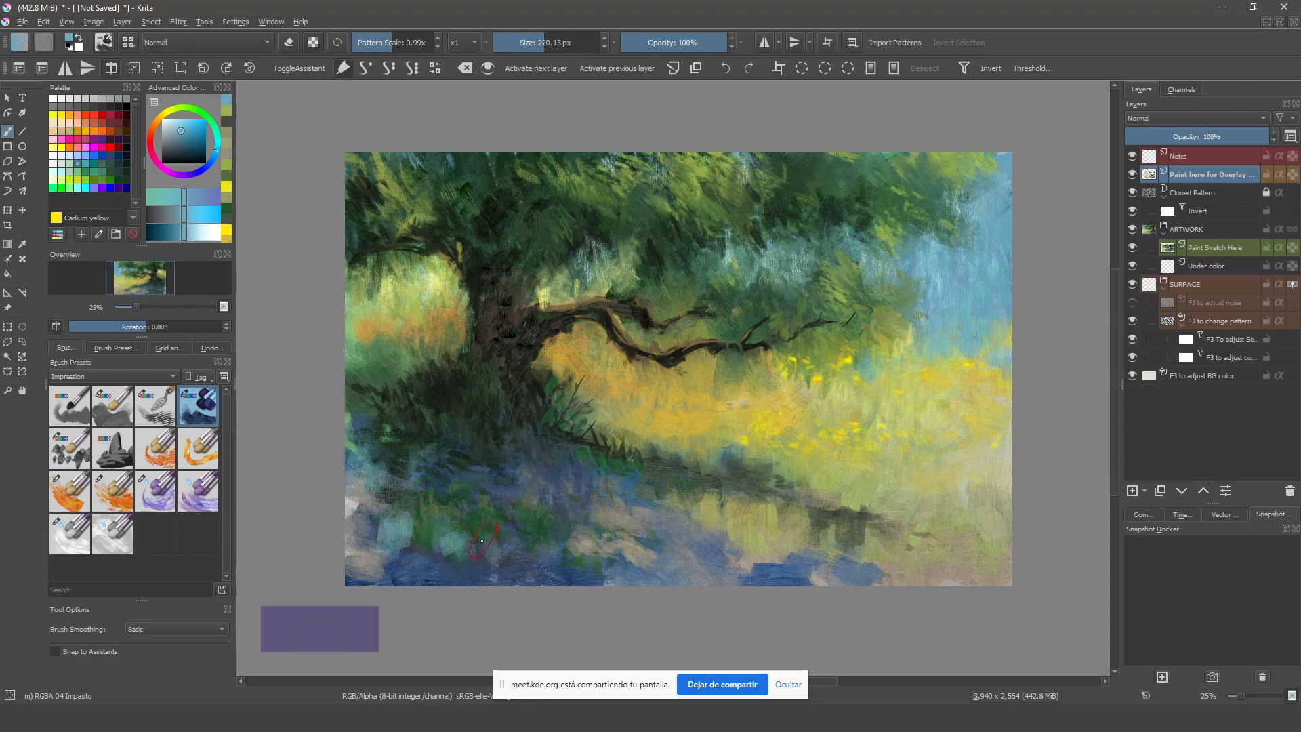
# Break up the shaded foreground corner with sampled dark green strokes and smaller muted blue strokes at 117.98 px
pyautogui.keyDown('ctrl'); pyautogui.click(437, 576); pyautogui.keyUp('ctrl')
pyautogui.moveTo(444, 533); pyautogui.dragTo(401, 516)
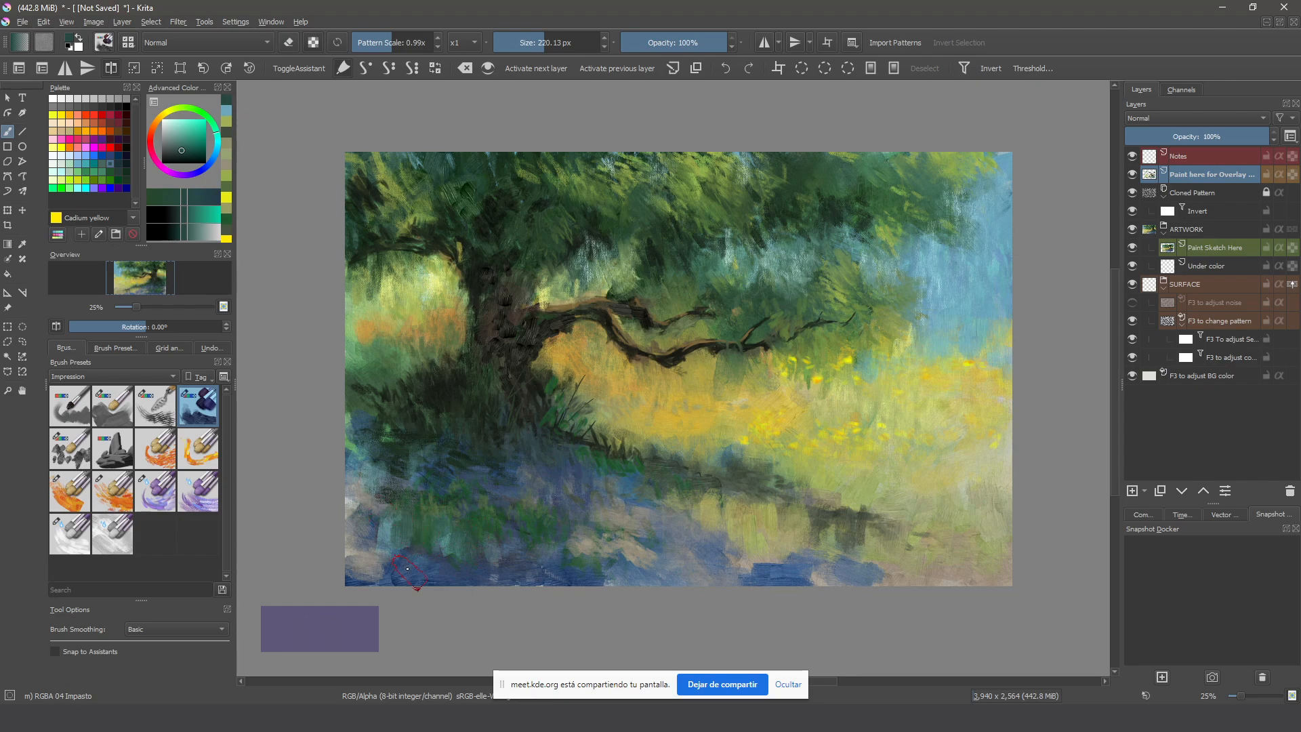
pyautogui.keyDown('ctrl'); pyautogui.click(407, 560); pyautogui.keyUp('ctrl')
pyautogui.moveTo(494, 545)
pyautogui.mouseDown()
pyautogui.moveTo(532, 544)
pyautogui.moveTo(542, 529)
pyautogui.moveTo(562, 568)
pyautogui.moveTo(514, 525)
pyautogui.moveTo(419, 575)
pyautogui.mouseUp()
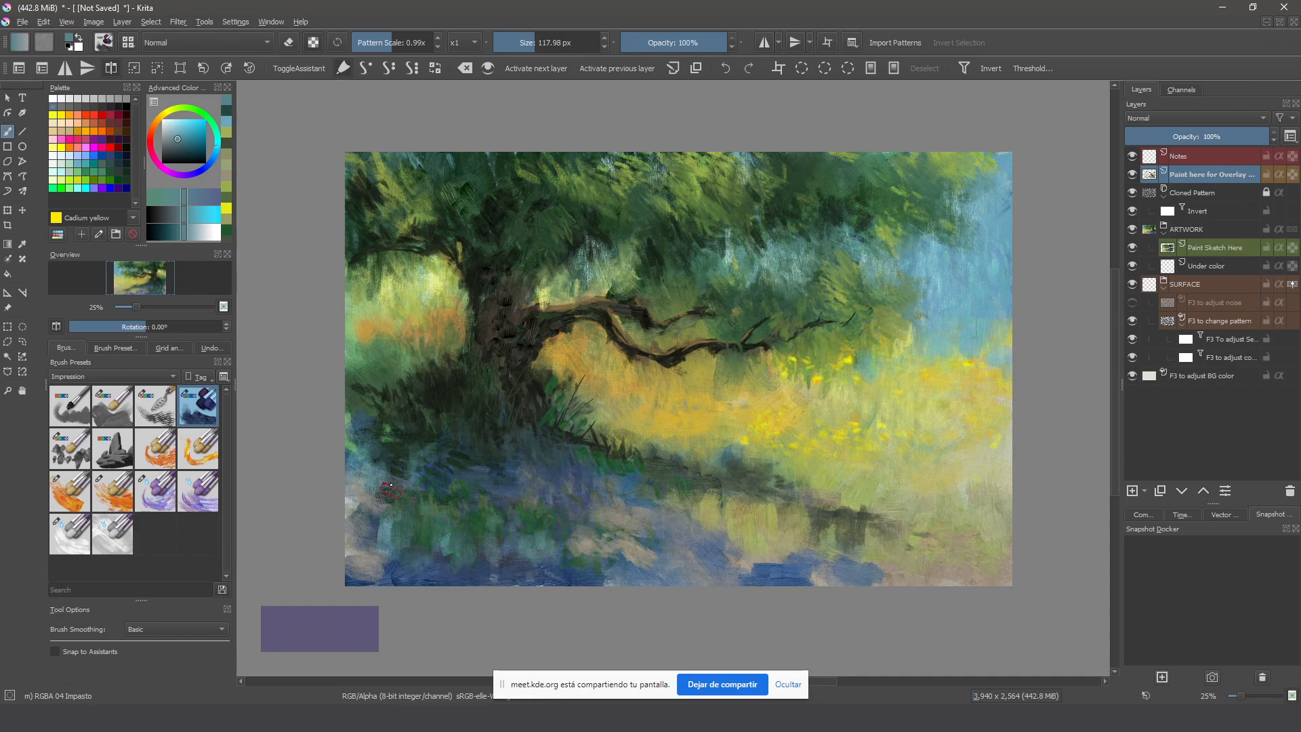
pyautogui.moveTo(395, 485); pyautogui.dragTo(364, 469)
pyautogui.moveTo(406, 471)
pyautogui.mouseDown()
pyautogui.moveTo(369, 461)
pyautogui.moveTo(429, 446)
pyautogui.moveTo(485, 482)
pyautogui.mouseUp()
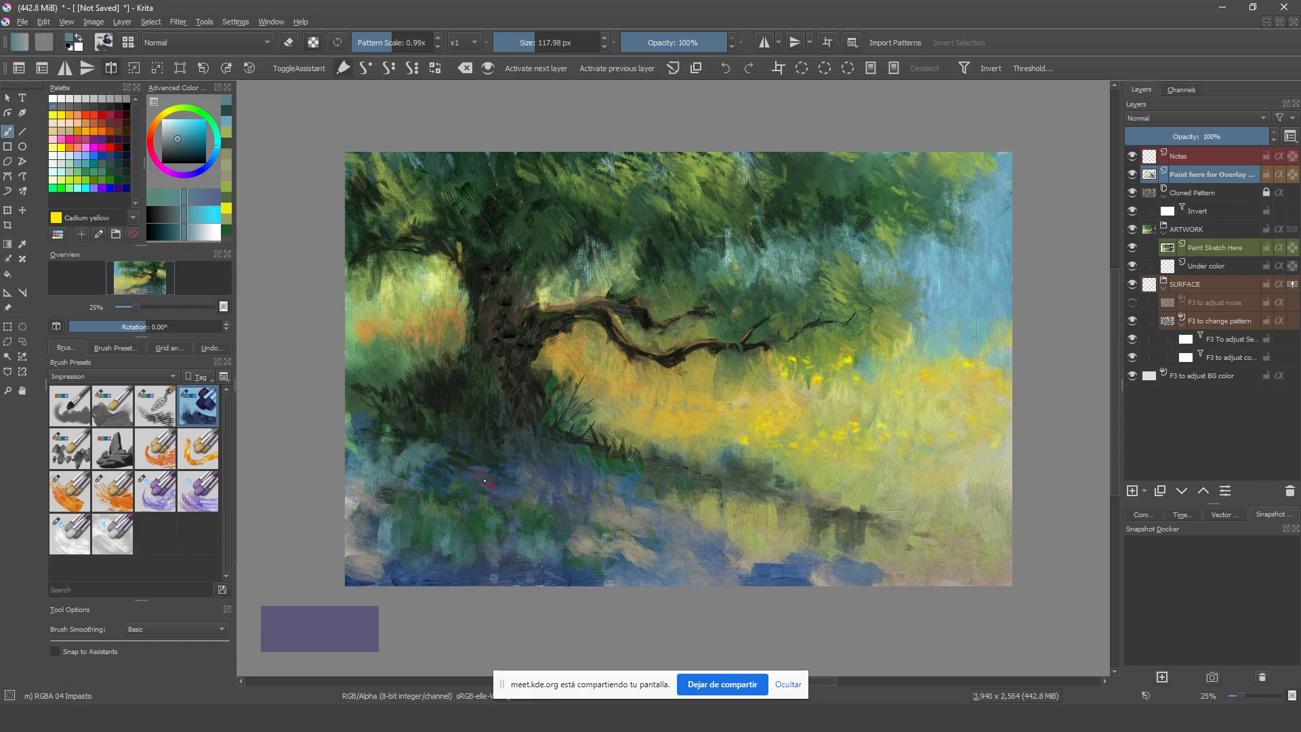
# Add sampled yellow-green foliage dabs above the lower branch and sampled ochre strokes in the meadow beneath it
pyautogui.keyDown('ctrl'); pyautogui.click(783, 316); pyautogui.keyUp('ctrl')
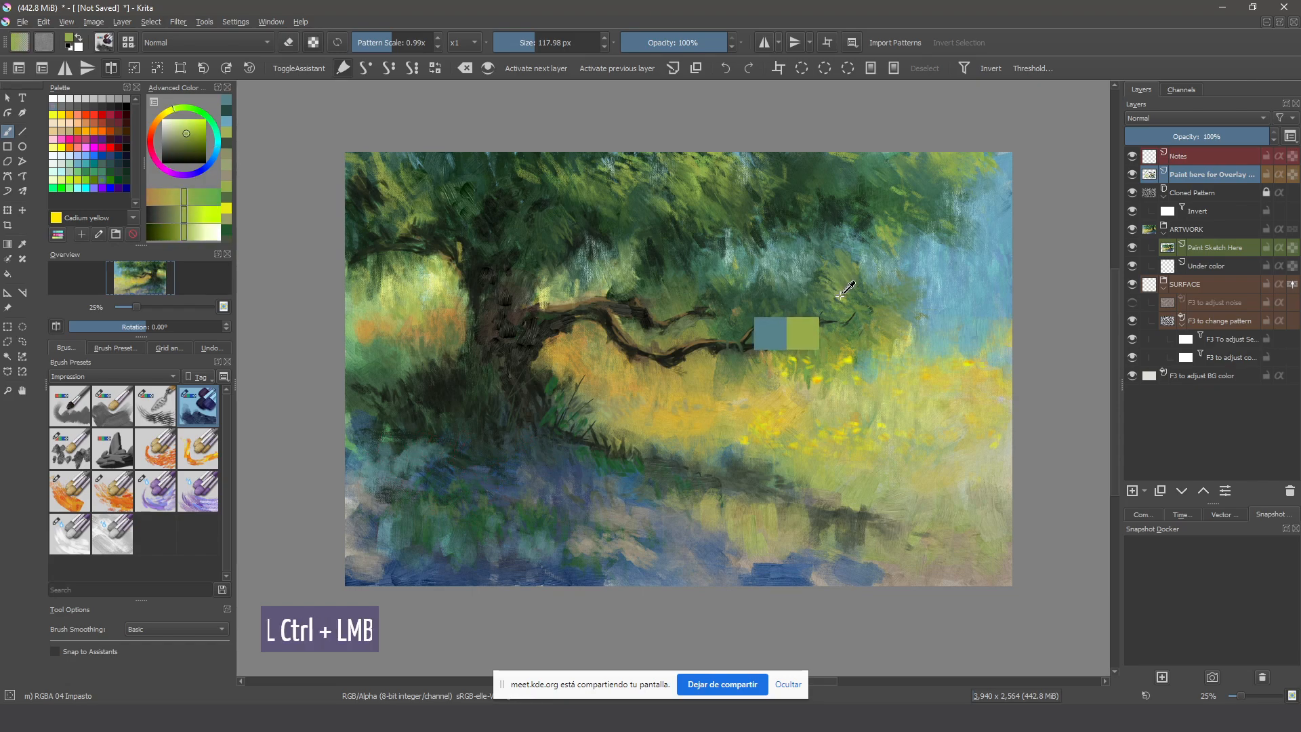
pyautogui.moveTo(783, 314); pyautogui.dragTo(767, 325)
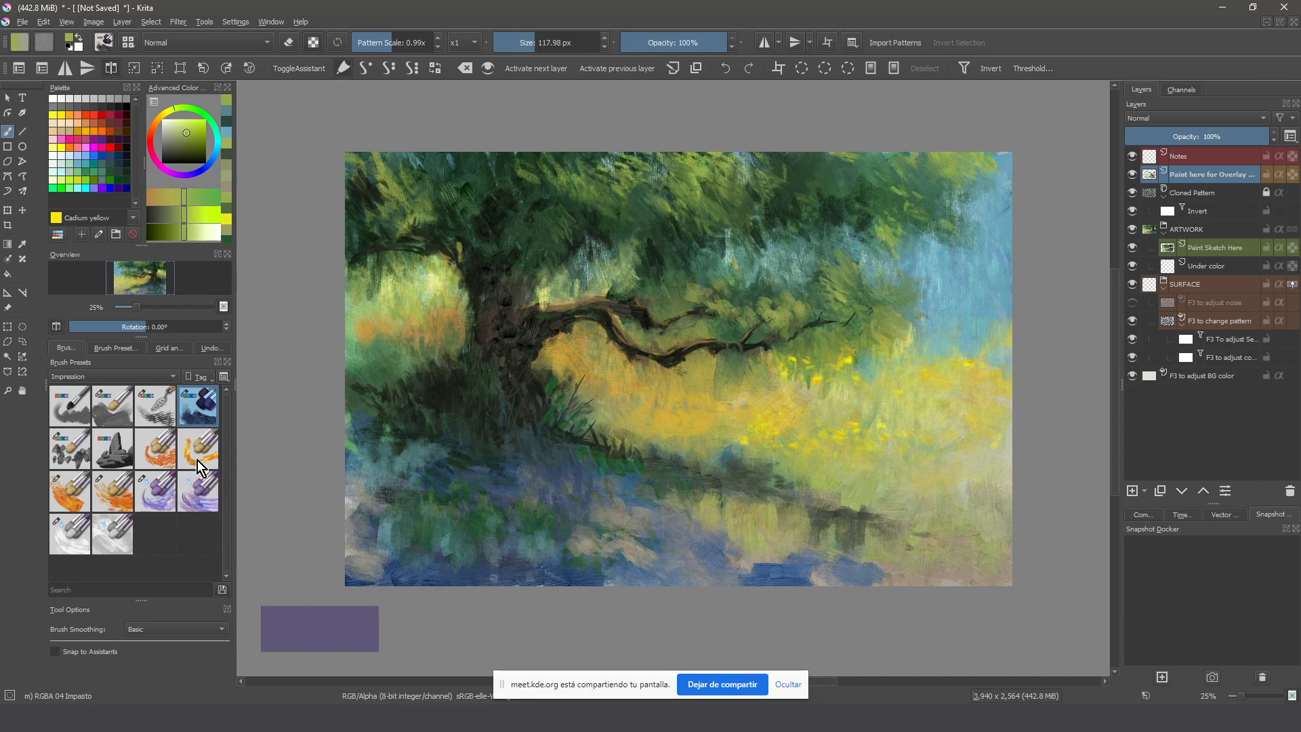
pyautogui.keyDown('ctrl'); pyautogui.click(424, 369); pyautogui.keyUp('ctrl')
pyautogui.click(425, 368)
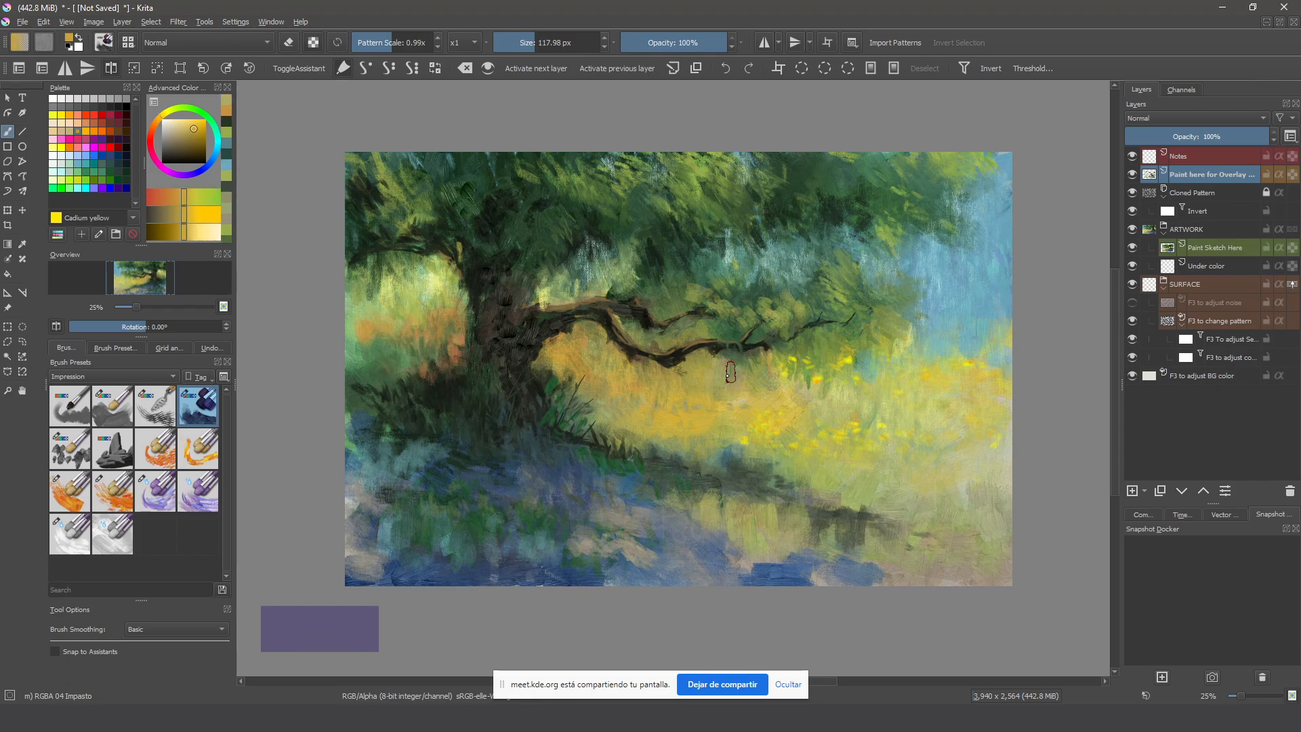
pyautogui.click(706, 364)
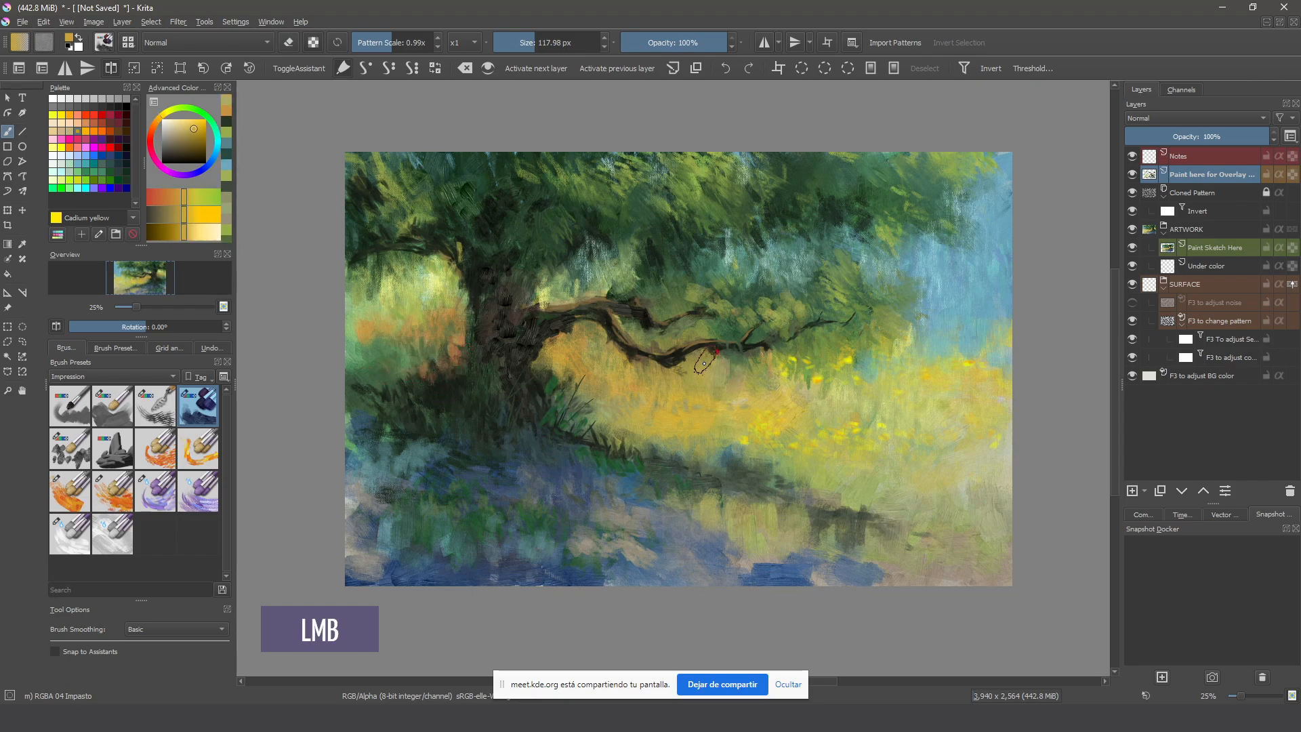
pyautogui.click(765, 407)
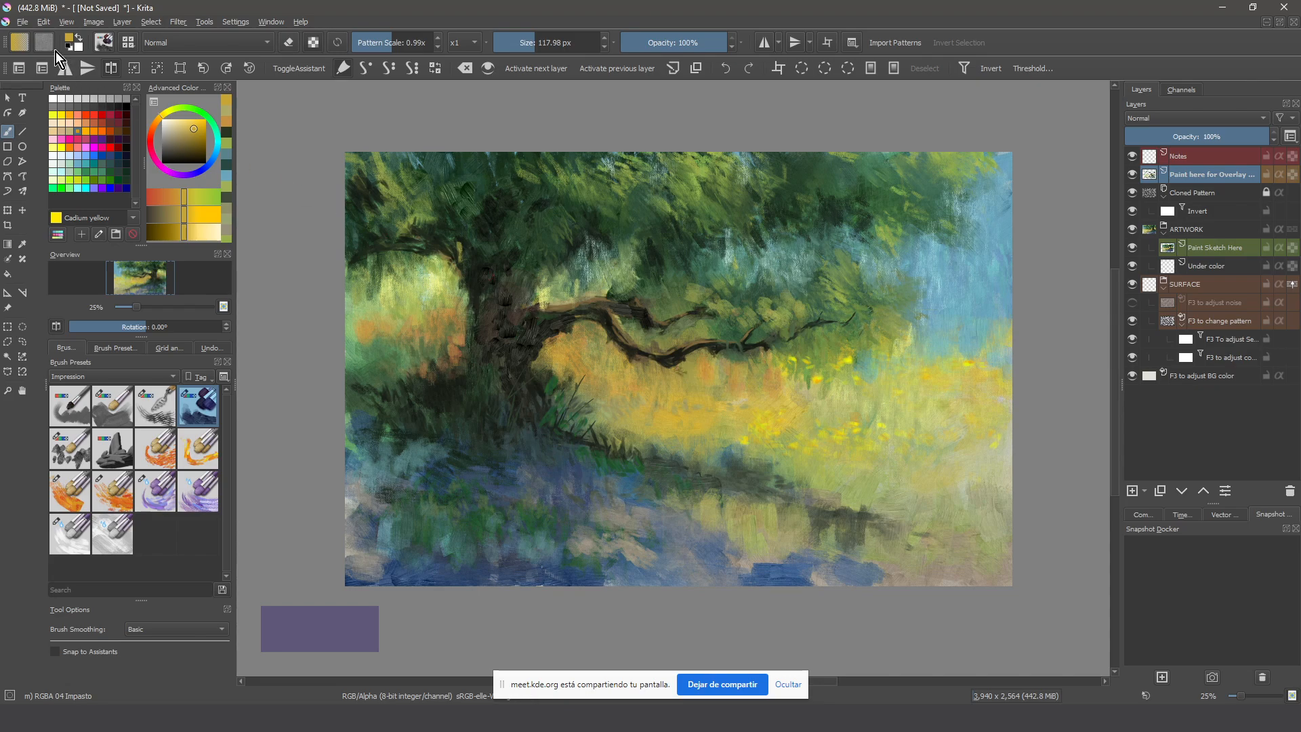
# Open the program configuration and view the Miscellaneous options of the General settings
pyautogui.click(23, 22)
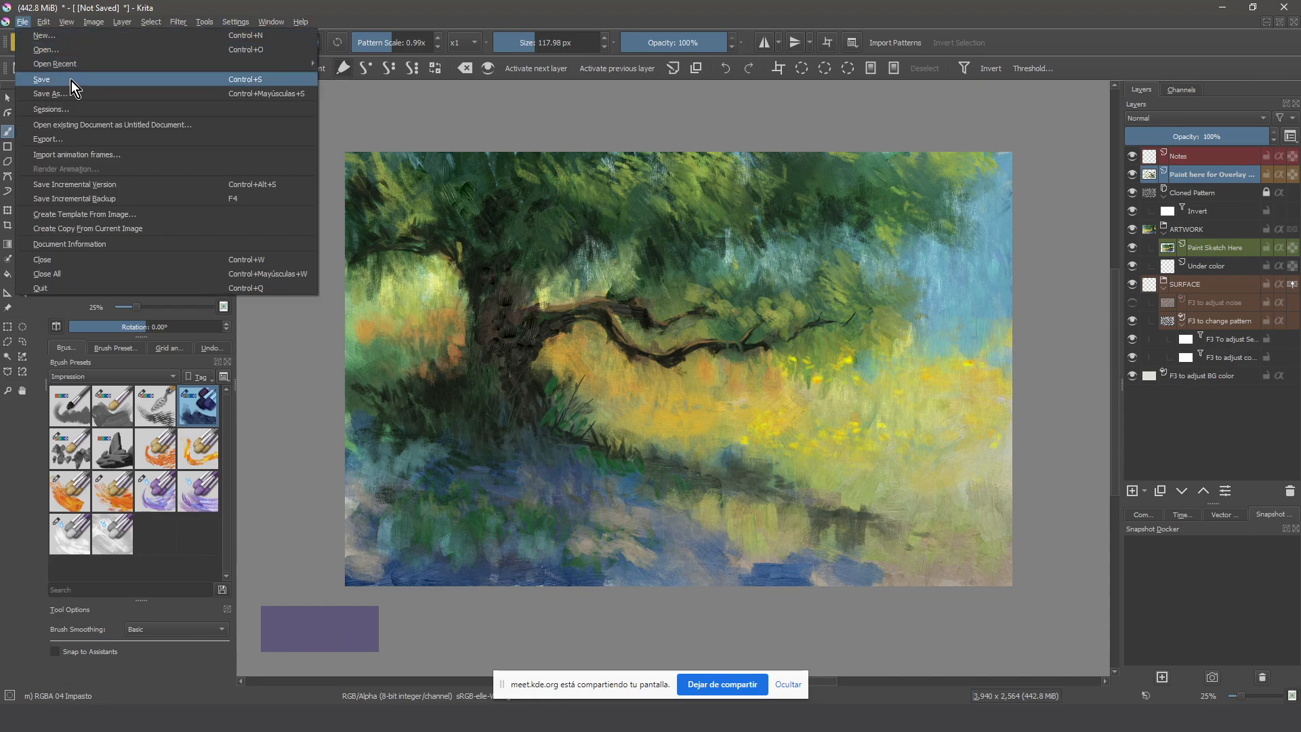
pyautogui.click(233, 21)
pyautogui.click(231, 21)
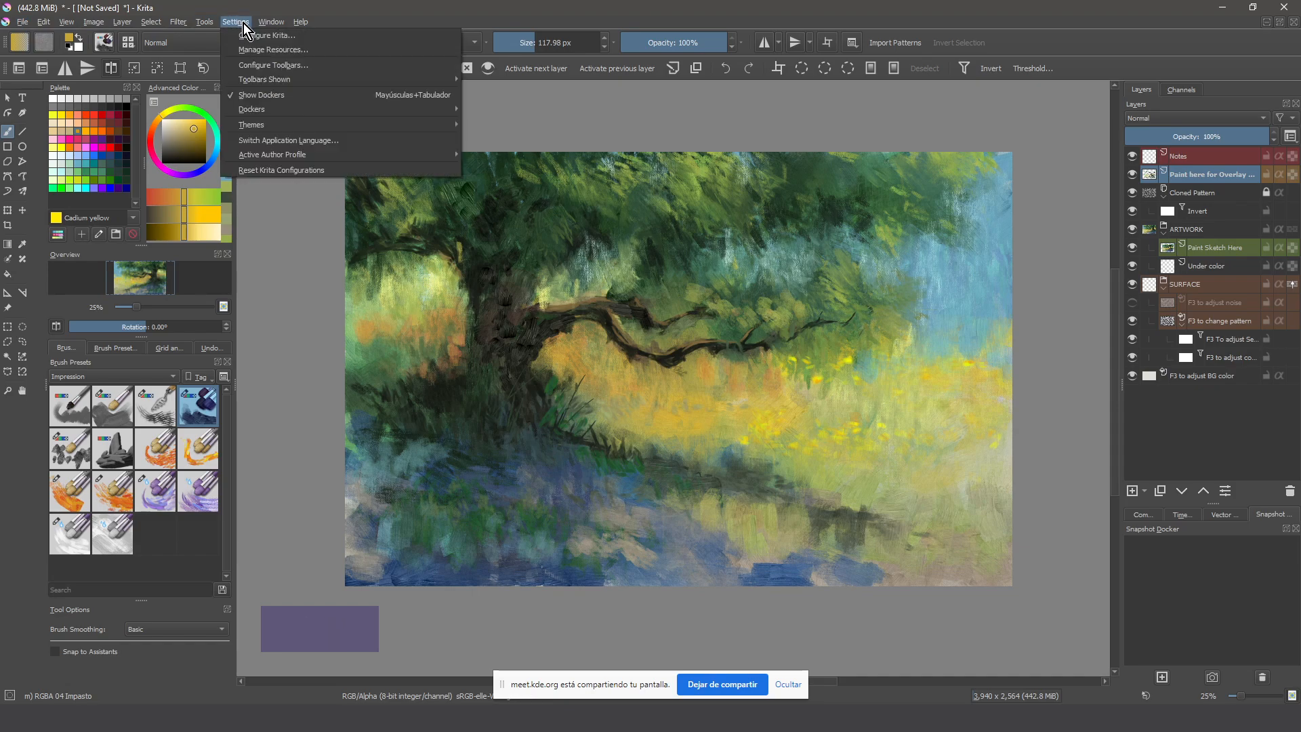
pyautogui.click(248, 35)
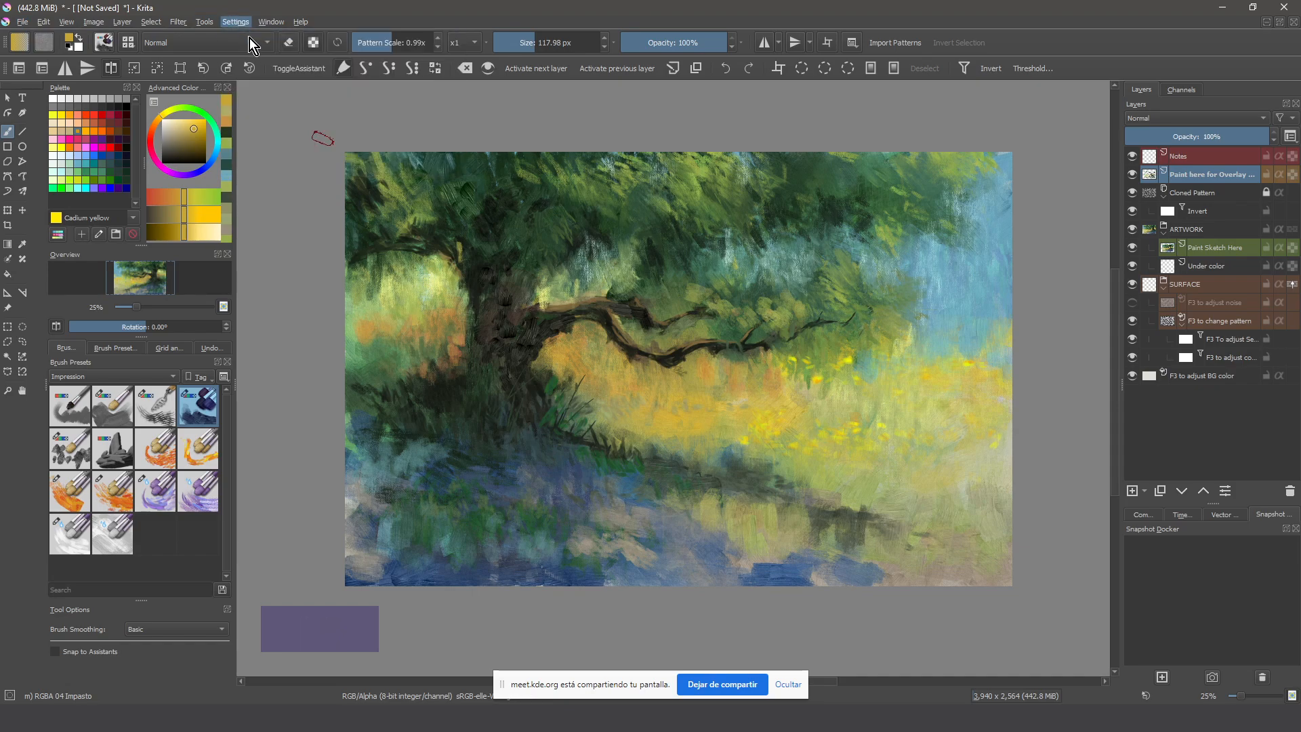
pyautogui.click(437, 181)
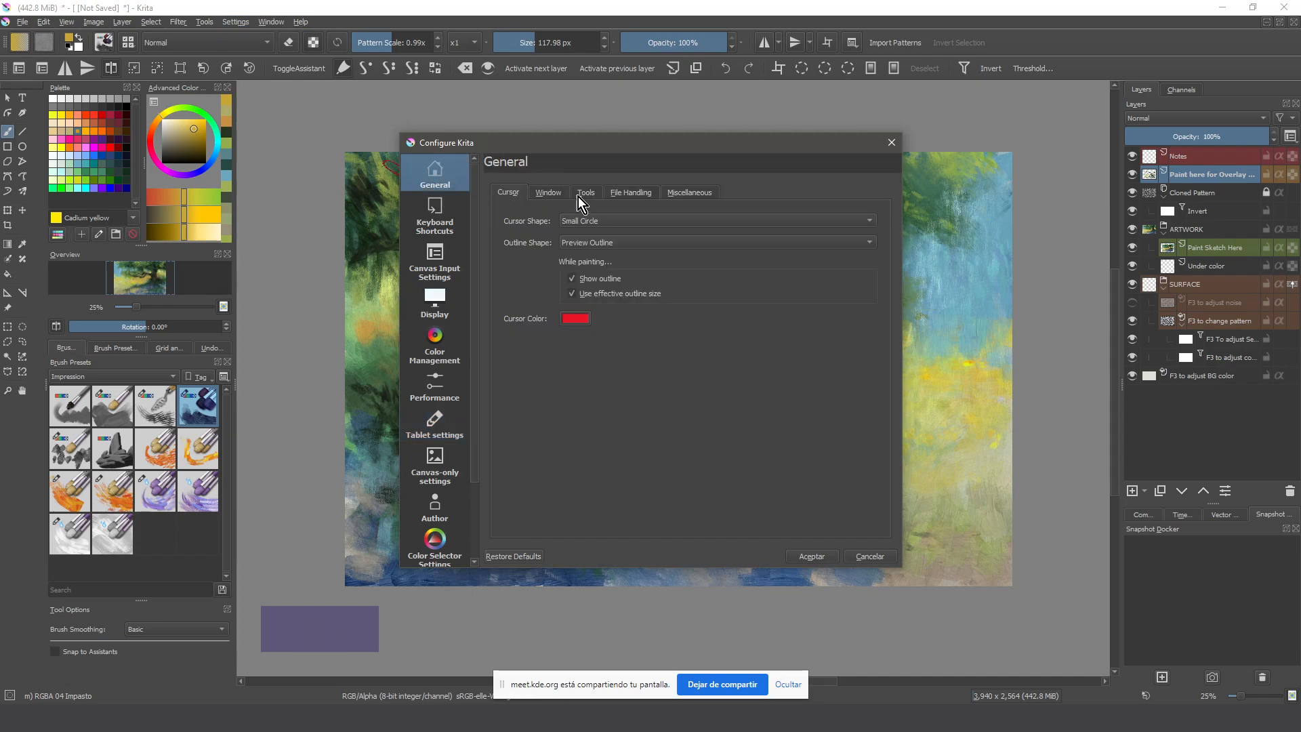
pyautogui.click(678, 193)
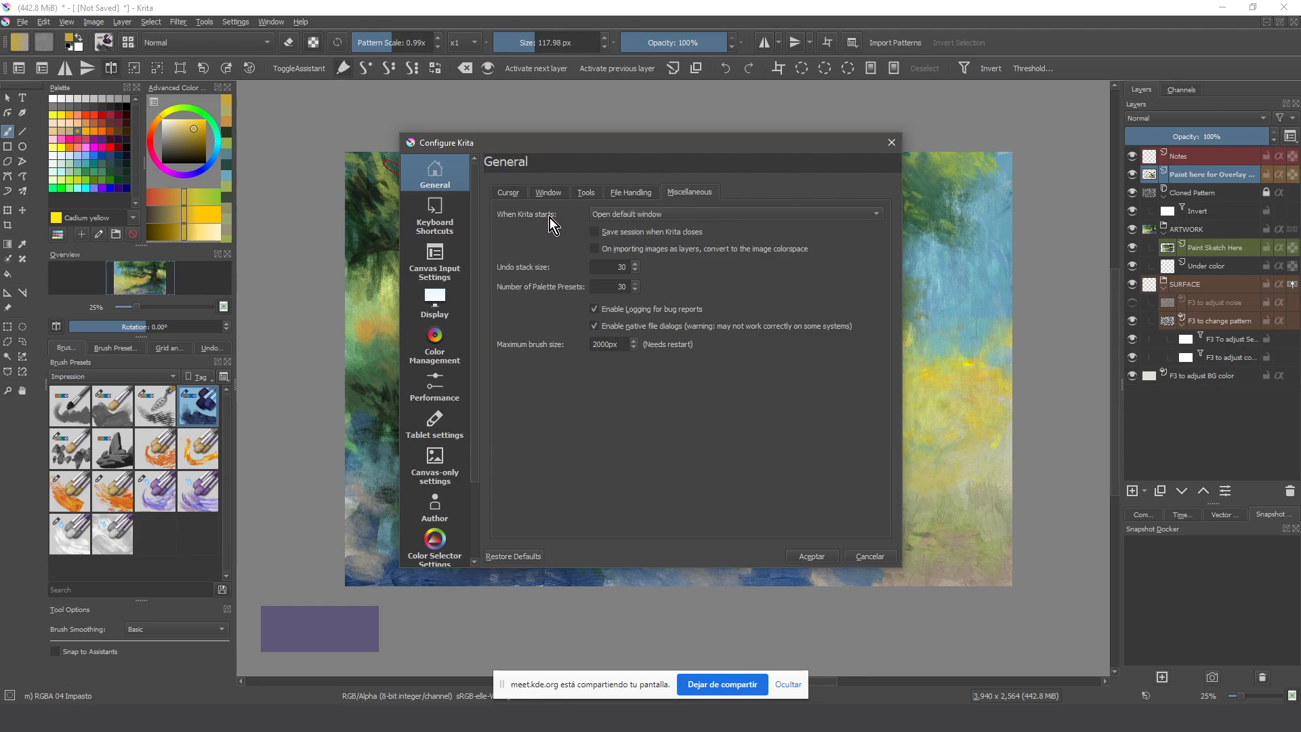
# Adjust the autosave interval in the General file handling settings and accept the configuration
pyautogui.click(620, 193)
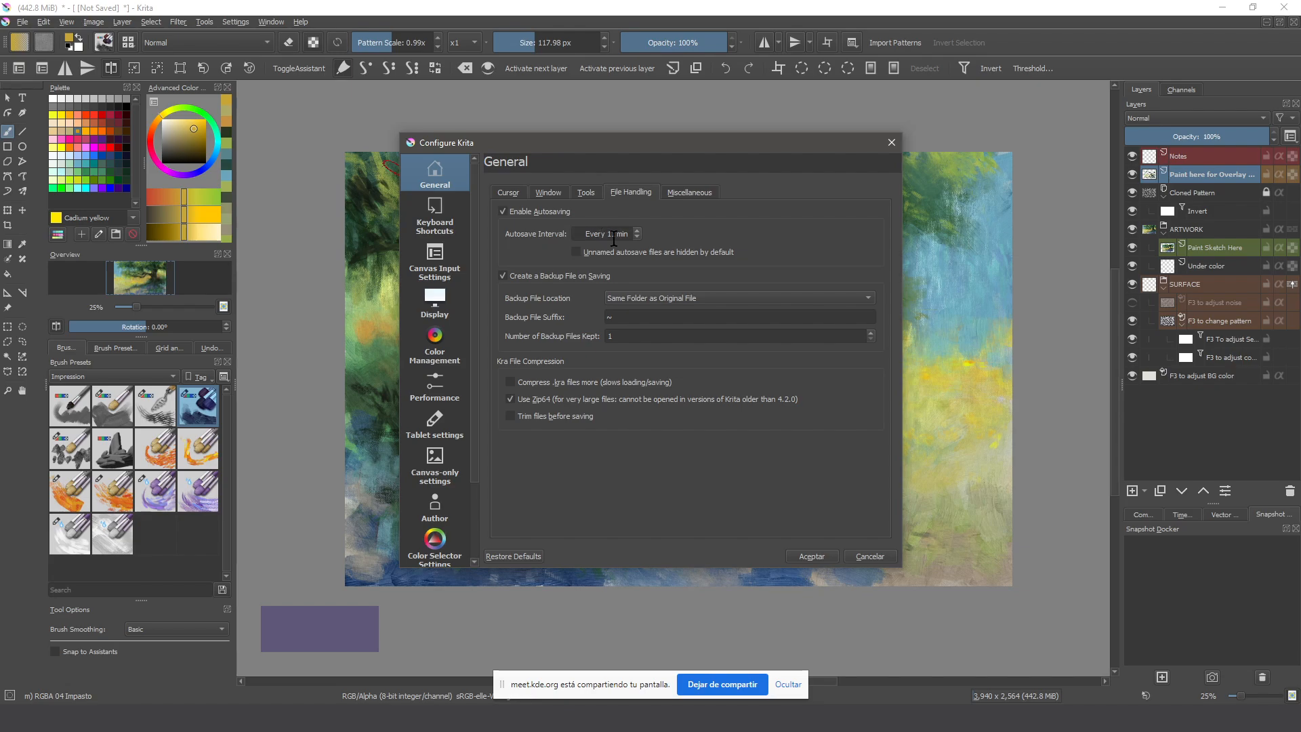
pyautogui.click(638, 238)
pyautogui.click(637, 231)
pyautogui.click(637, 231)
pyautogui.click(637, 231)
pyautogui.click(637, 231)
pyautogui.click(812, 554)
# Save the painting as a Krita document named "tree Fosdem" in the Escritorio folder
pyautogui.click(22, 23)
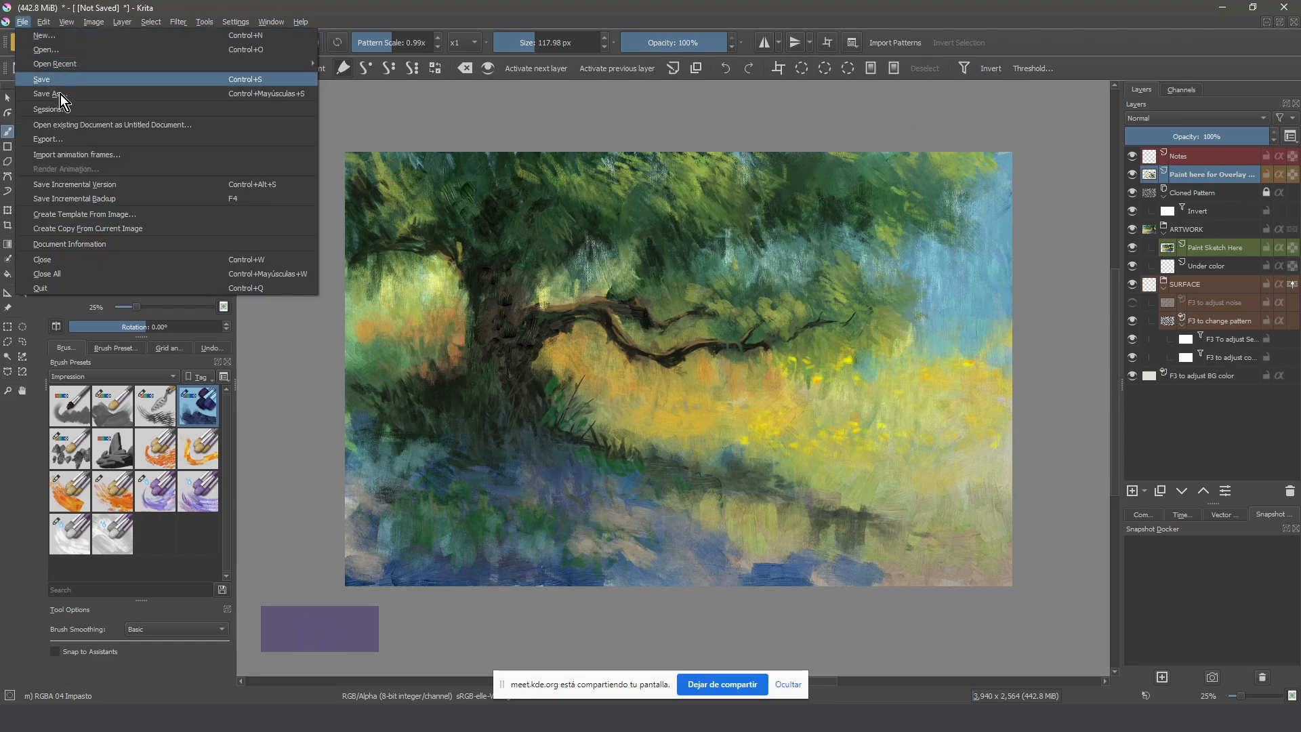
pyautogui.press('Escape')
pyautogui.hotkey('ctrl', 's')
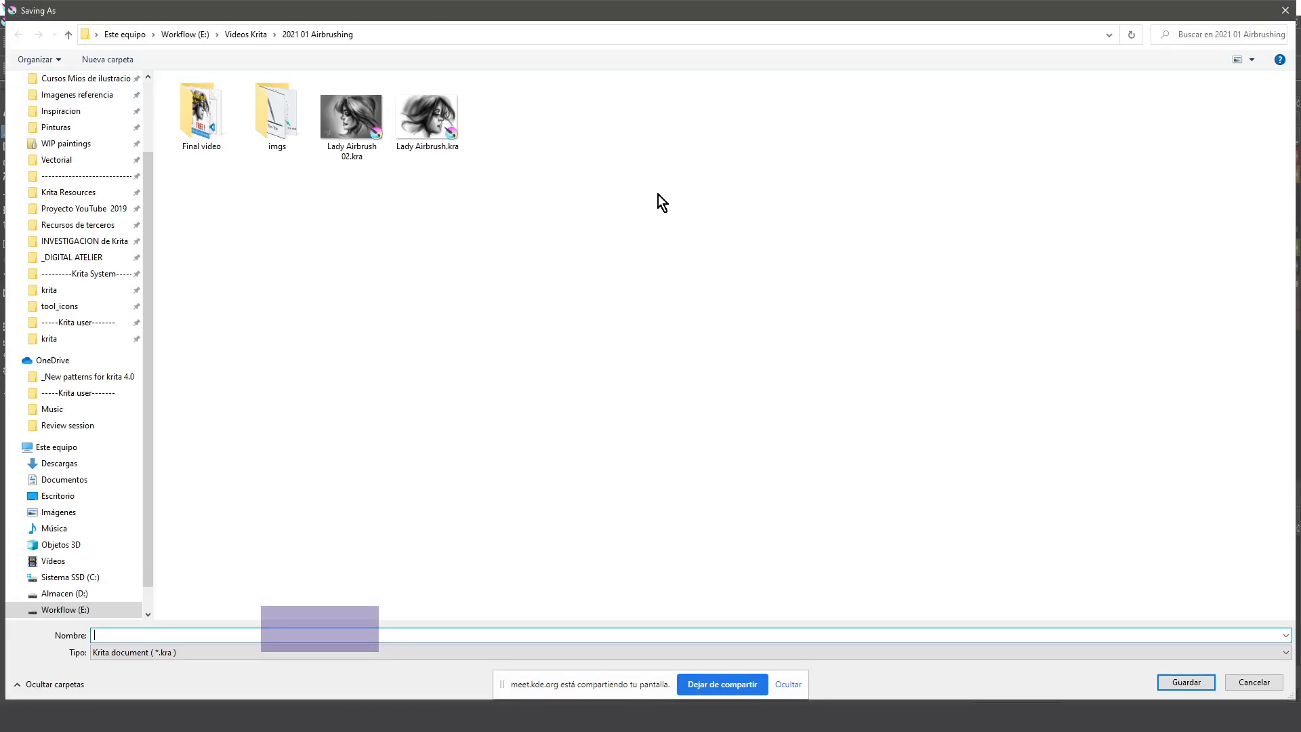
pyautogui.write('tree Fosdem')
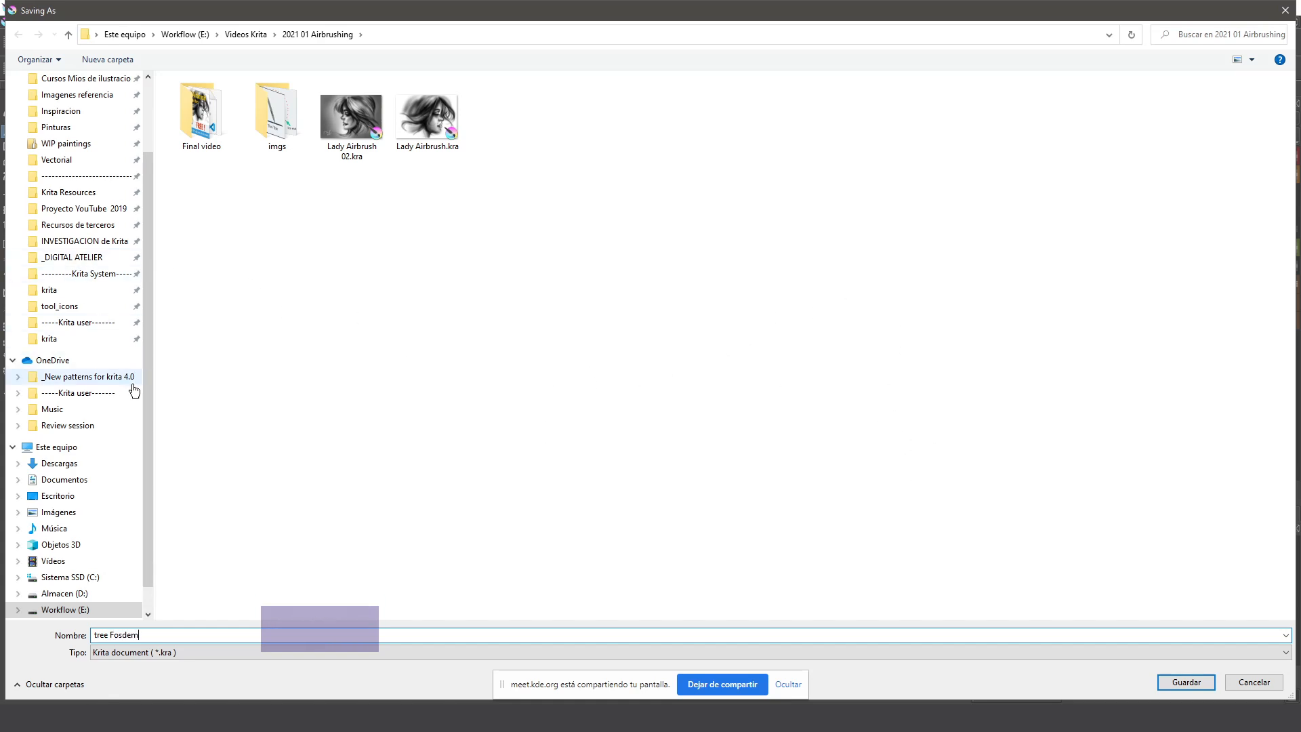
pyautogui.click(99, 494)
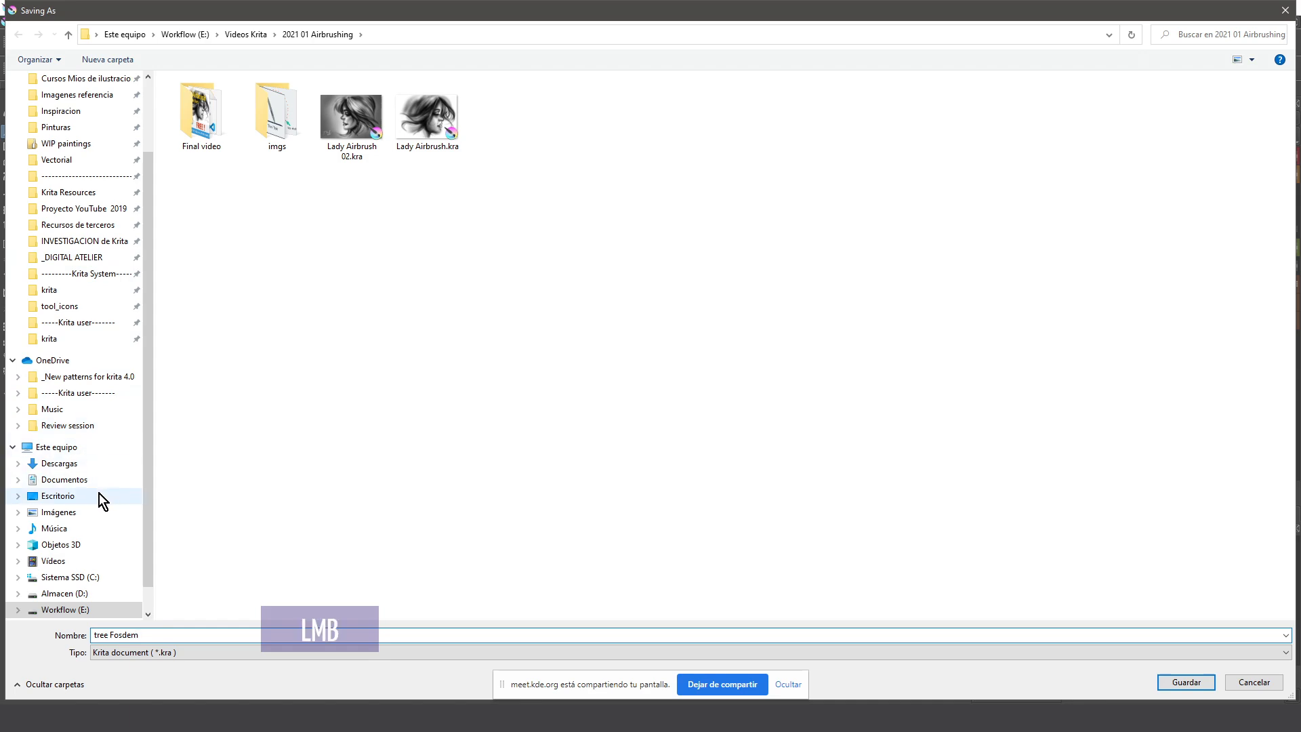
pyautogui.click(1194, 686)
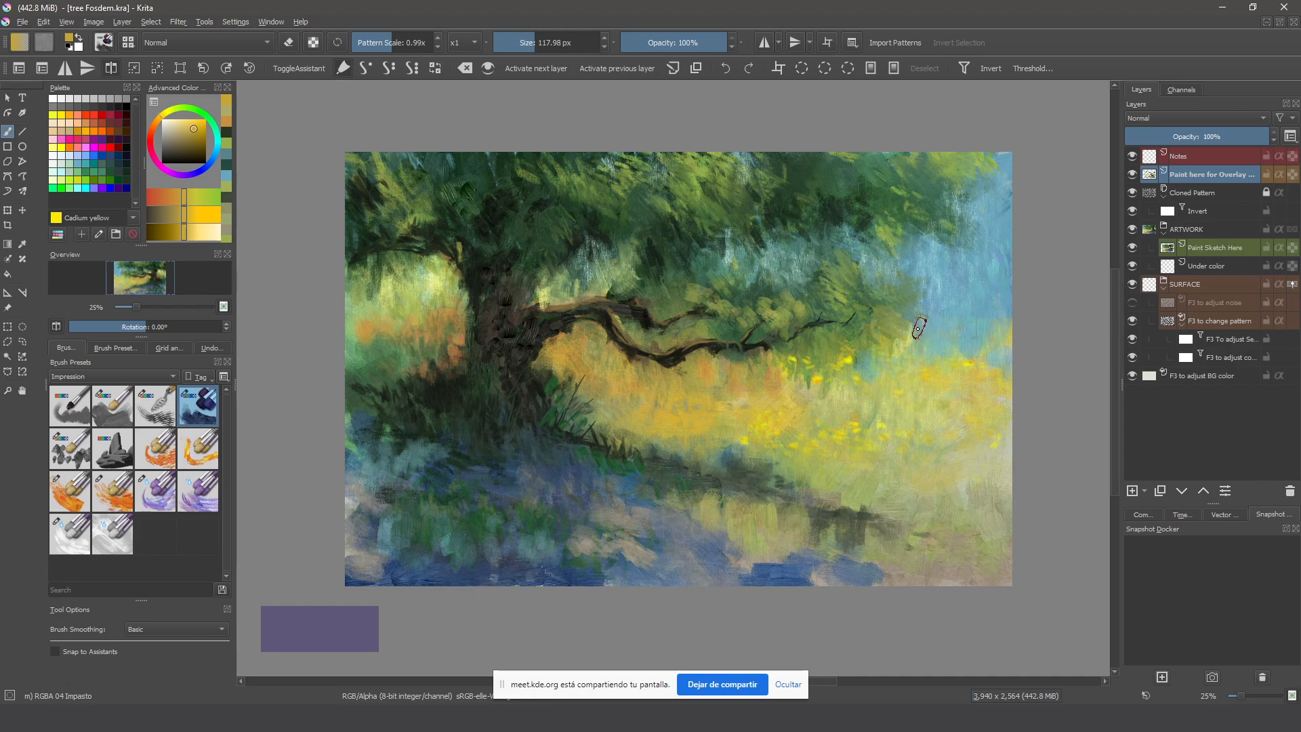
# Show the minimal shade selector popup and preview the Color Patches and Gradient displays in the Advanced Color Selector settings
pyautogui.hotkey('shift', 'n')
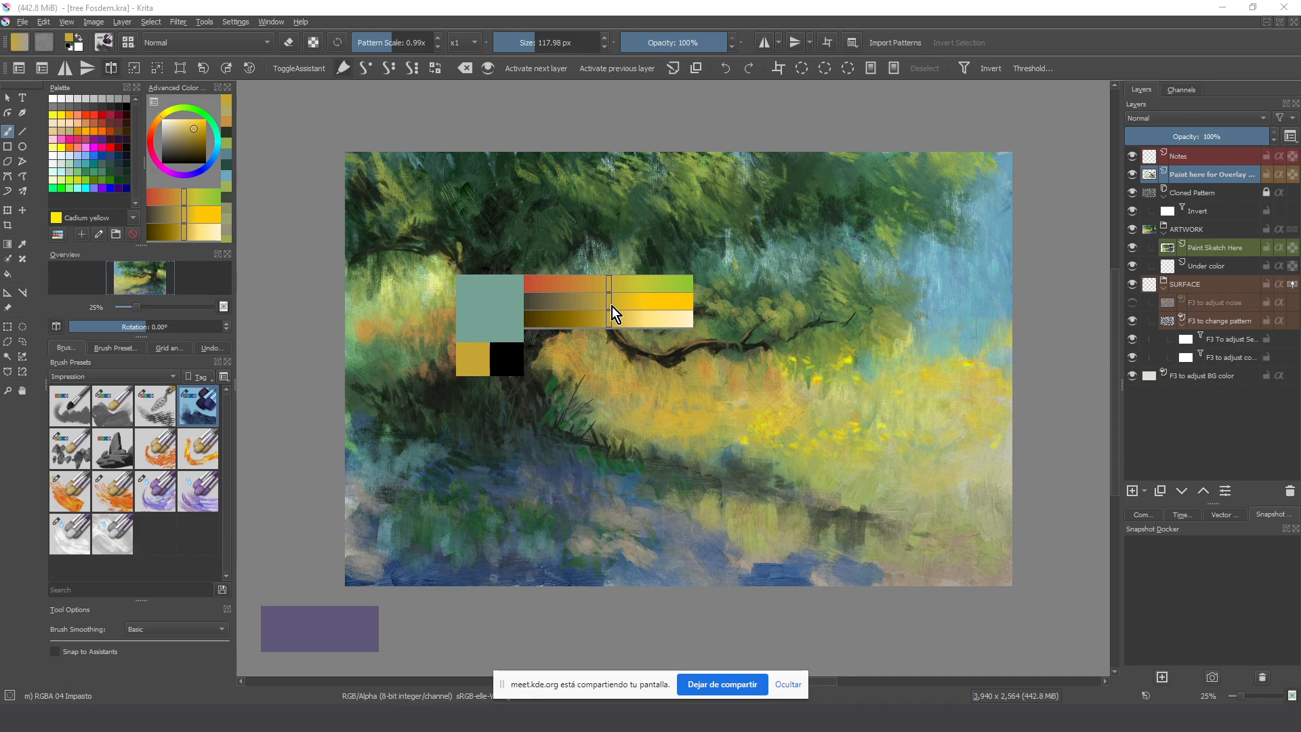
pyautogui.click(155, 105)
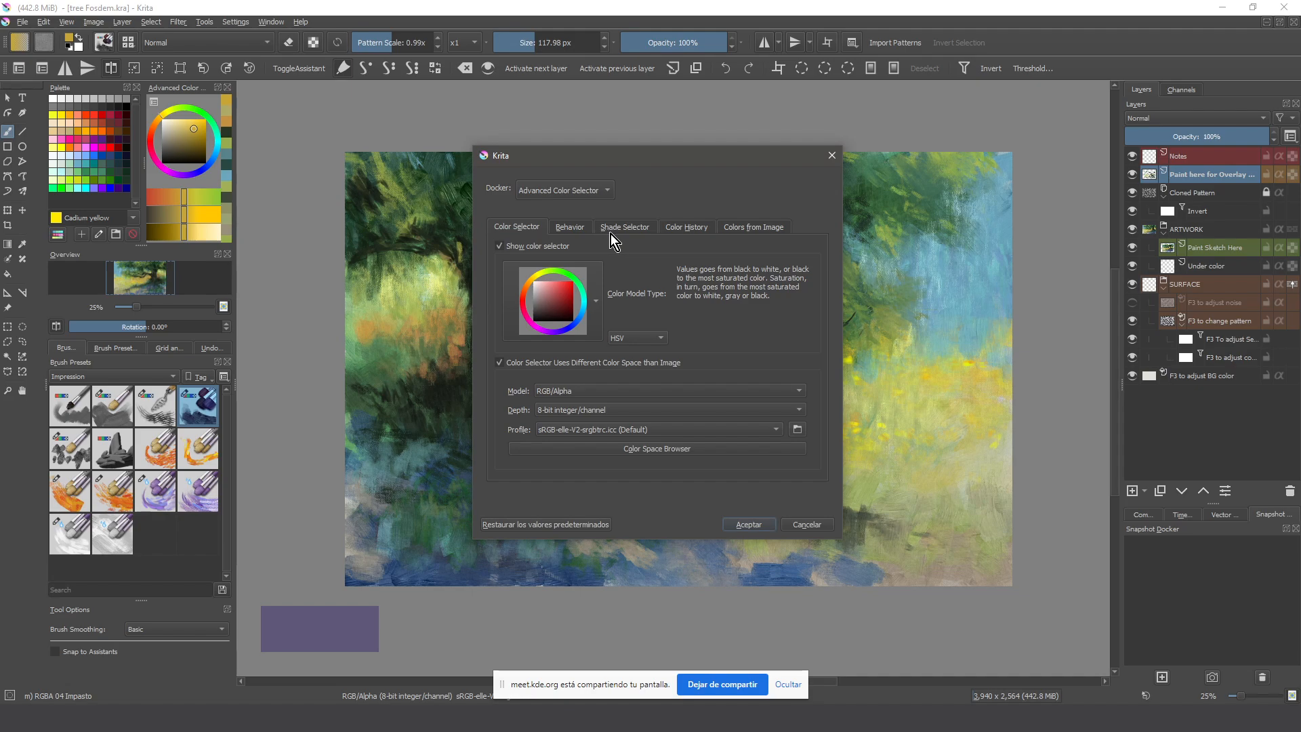
pyautogui.click(634, 226)
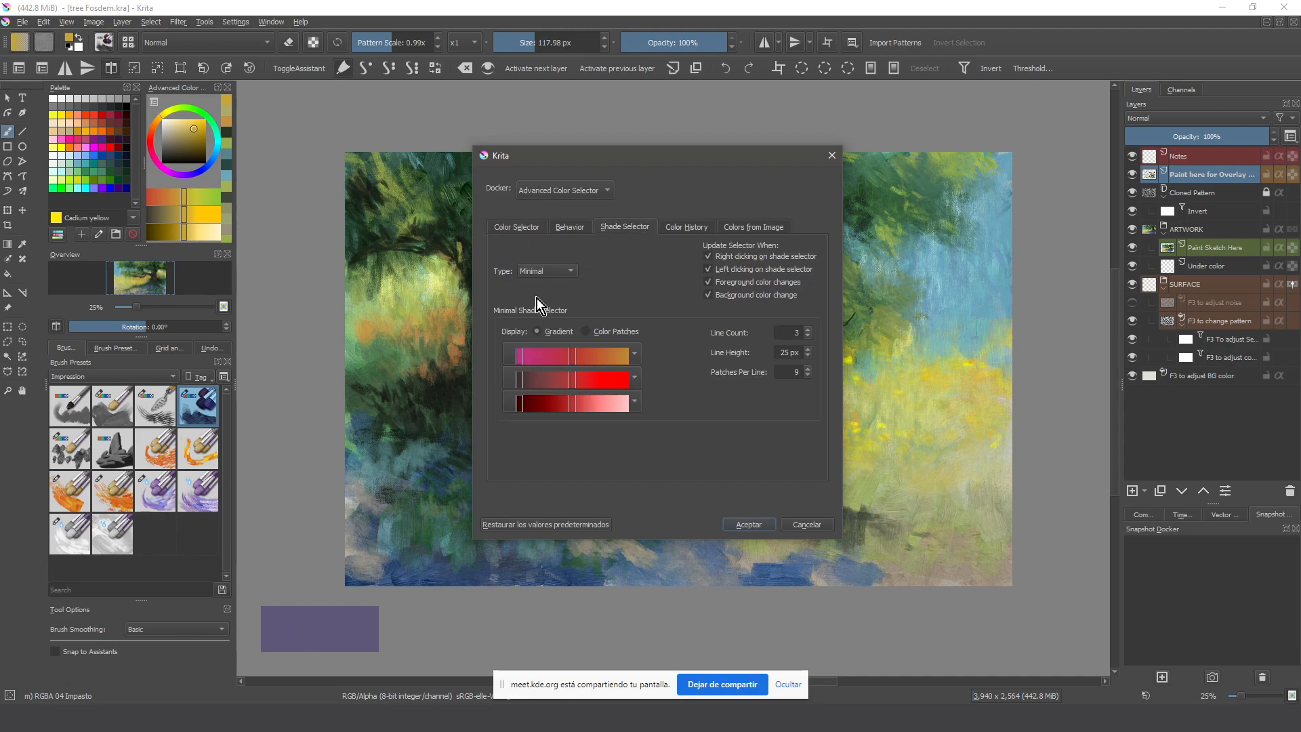
pyautogui.click(586, 332)
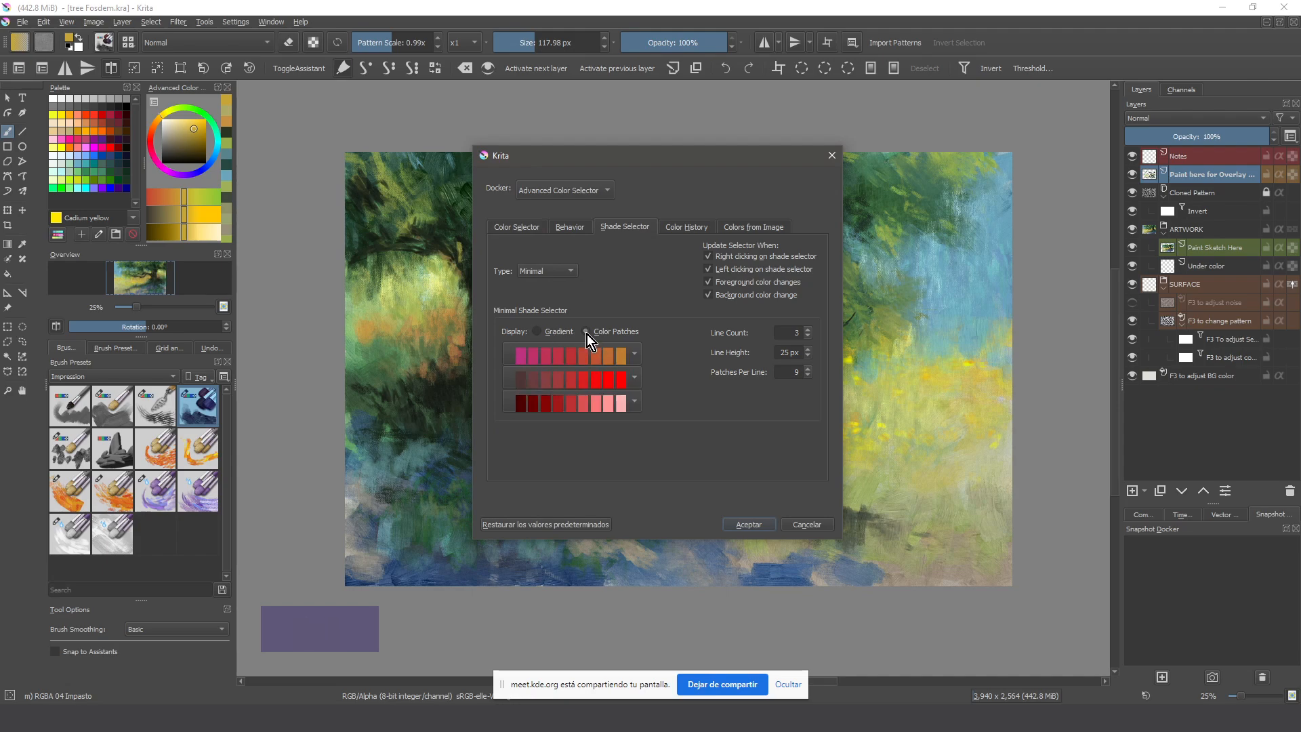
pyautogui.click(538, 331)
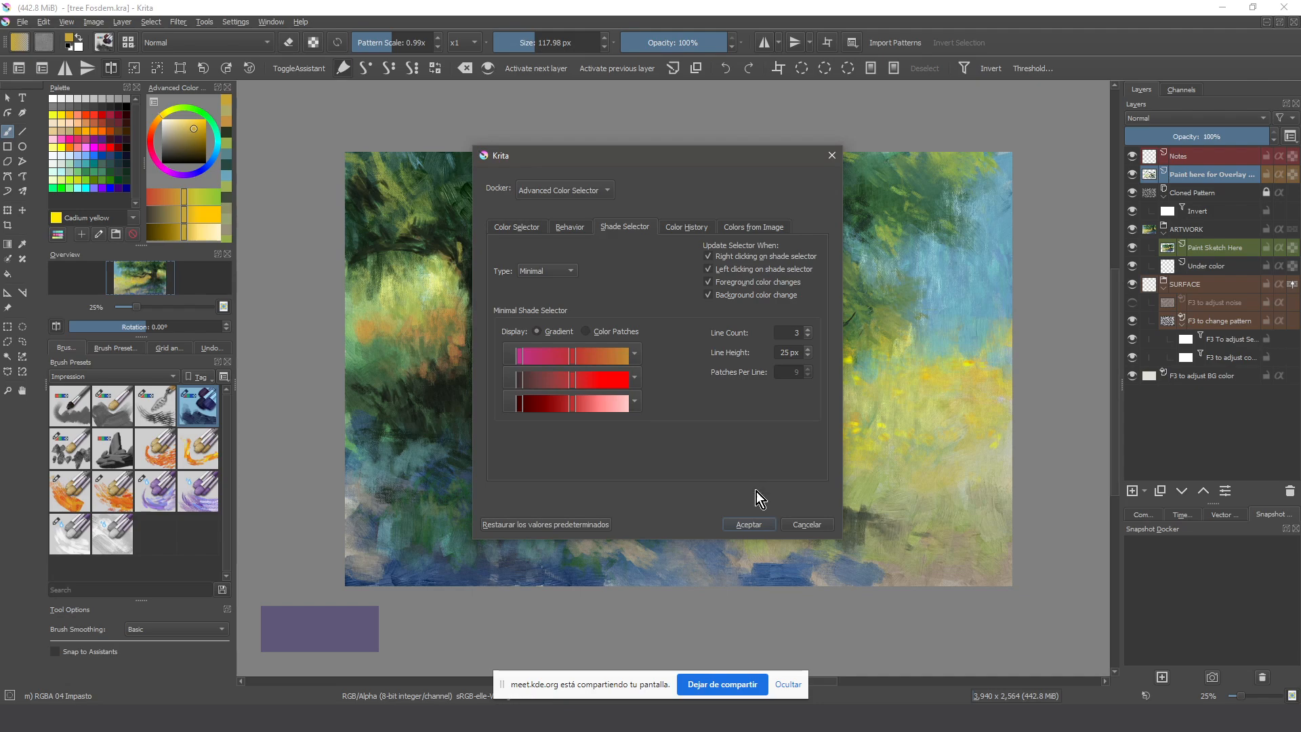
pyautogui.click(801, 524)
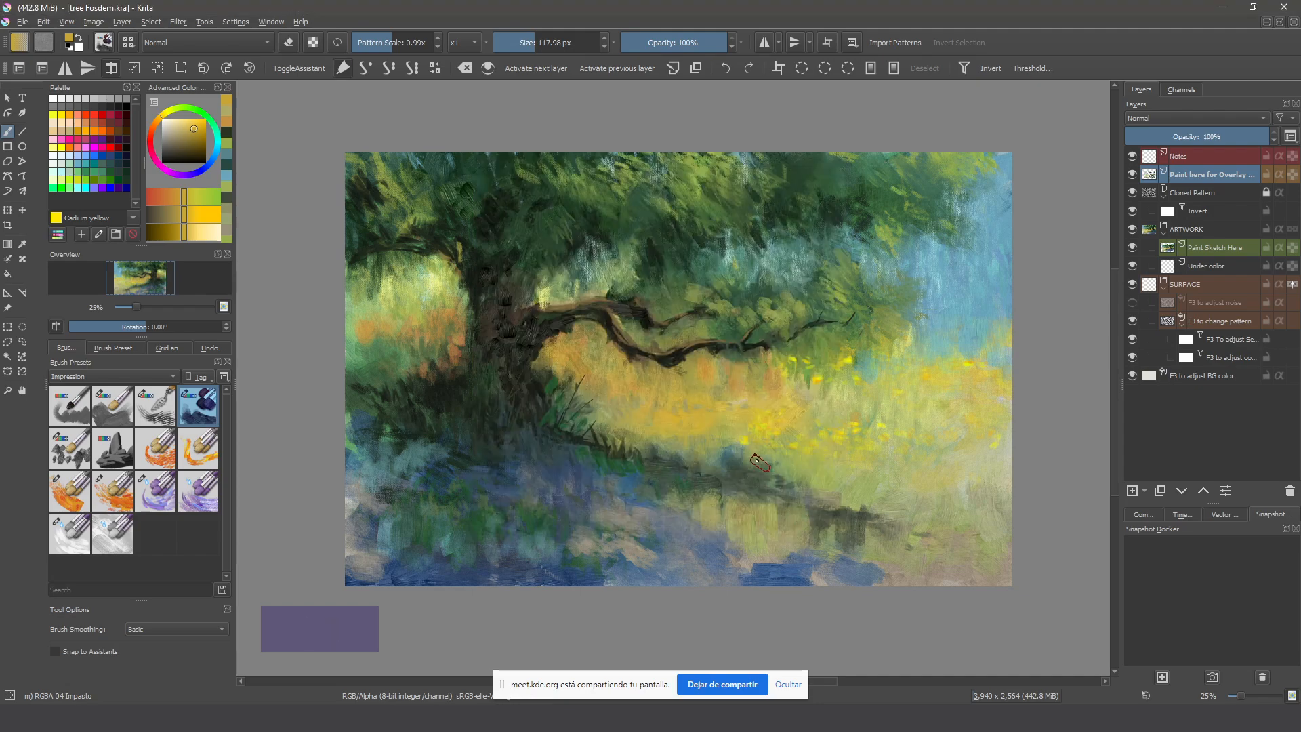
# Search the keyboard shortcuts for "mini" and examine the shortcut assigned to Show minimal shade selector
pyautogui.press('h')
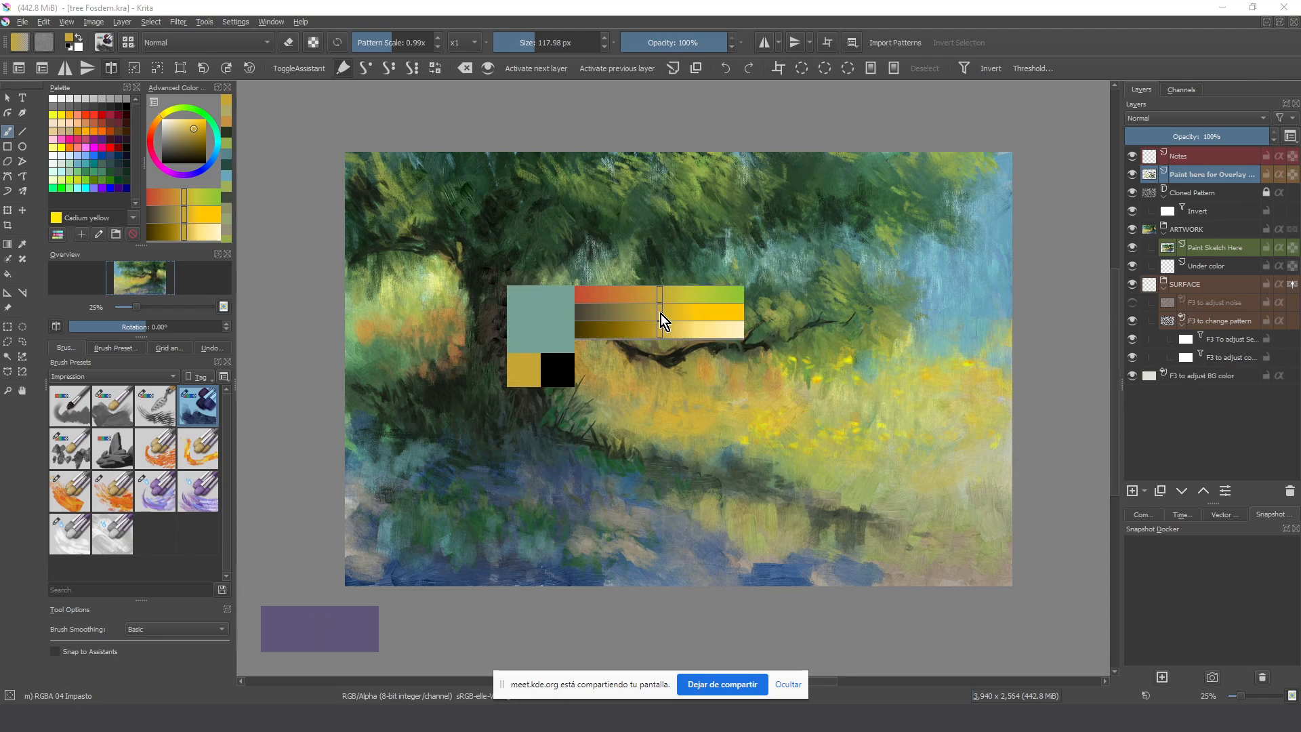
pyautogui.click(270, 23)
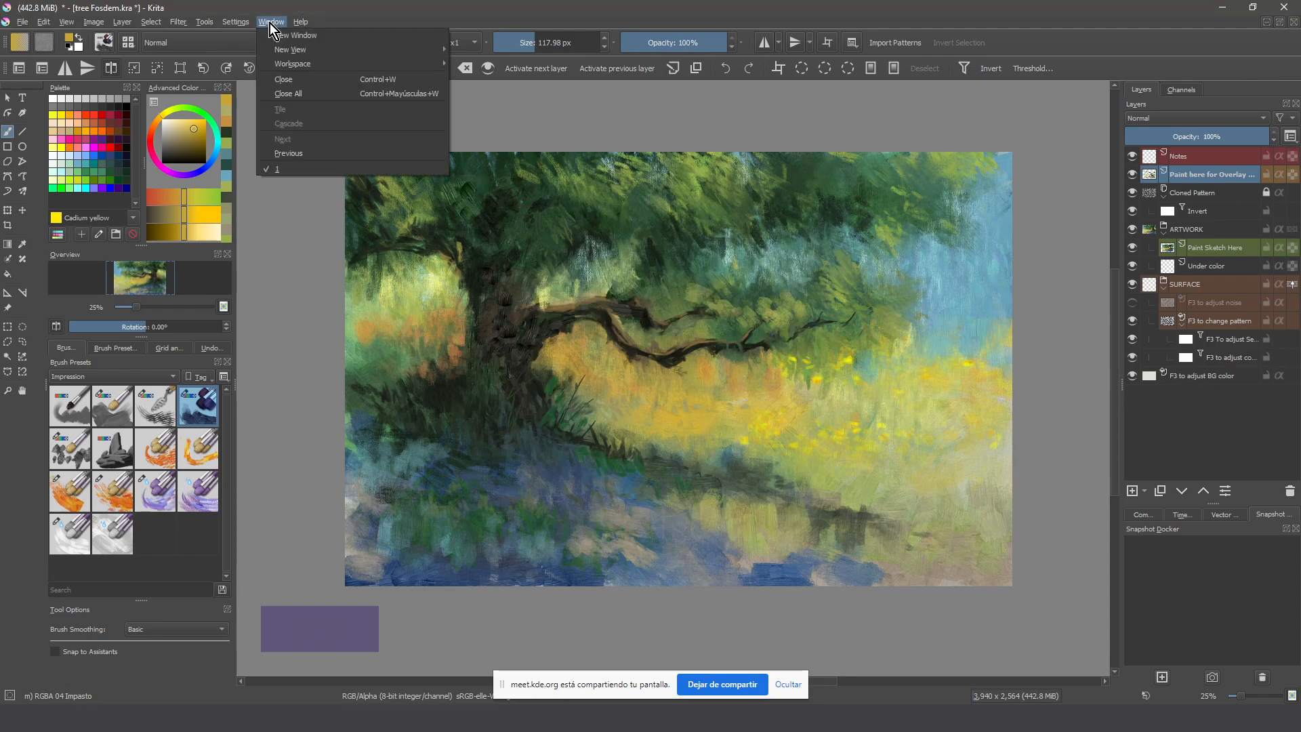
pyautogui.moveTo(236, 23)
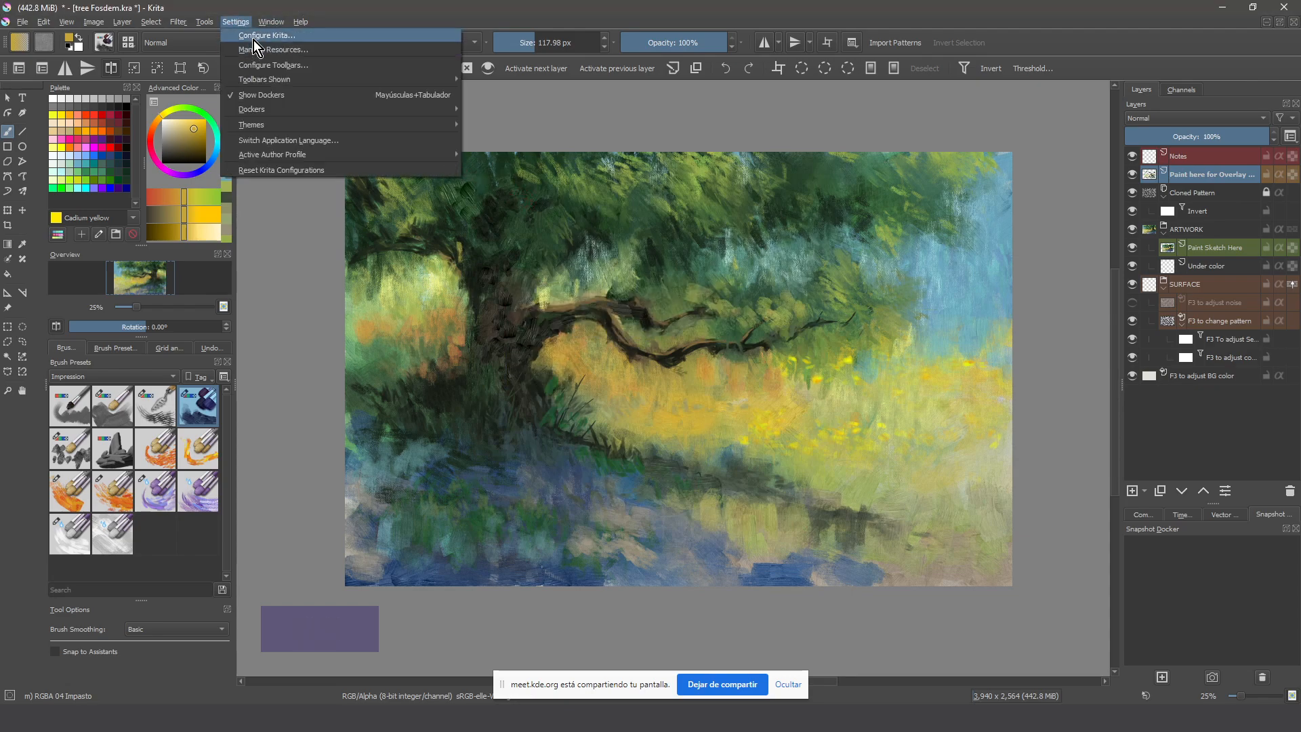
pyautogui.click(256, 38)
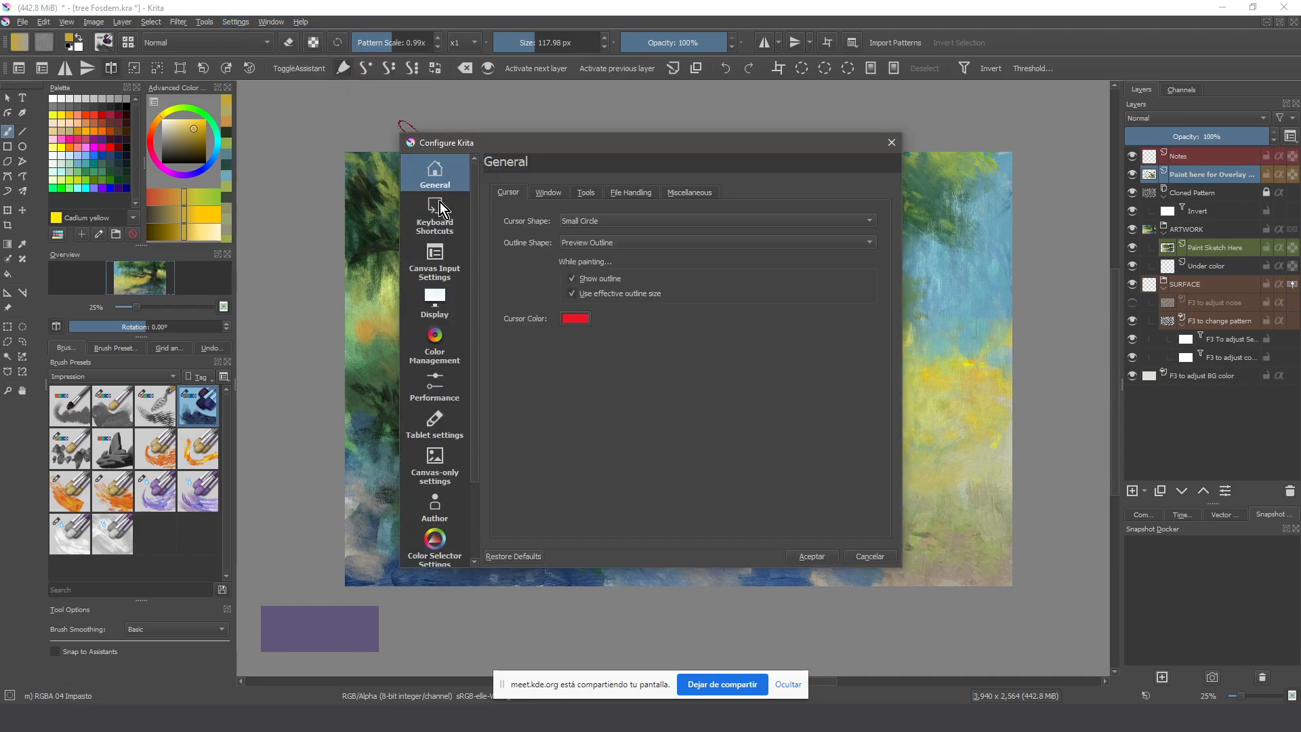
pyautogui.click(436, 217)
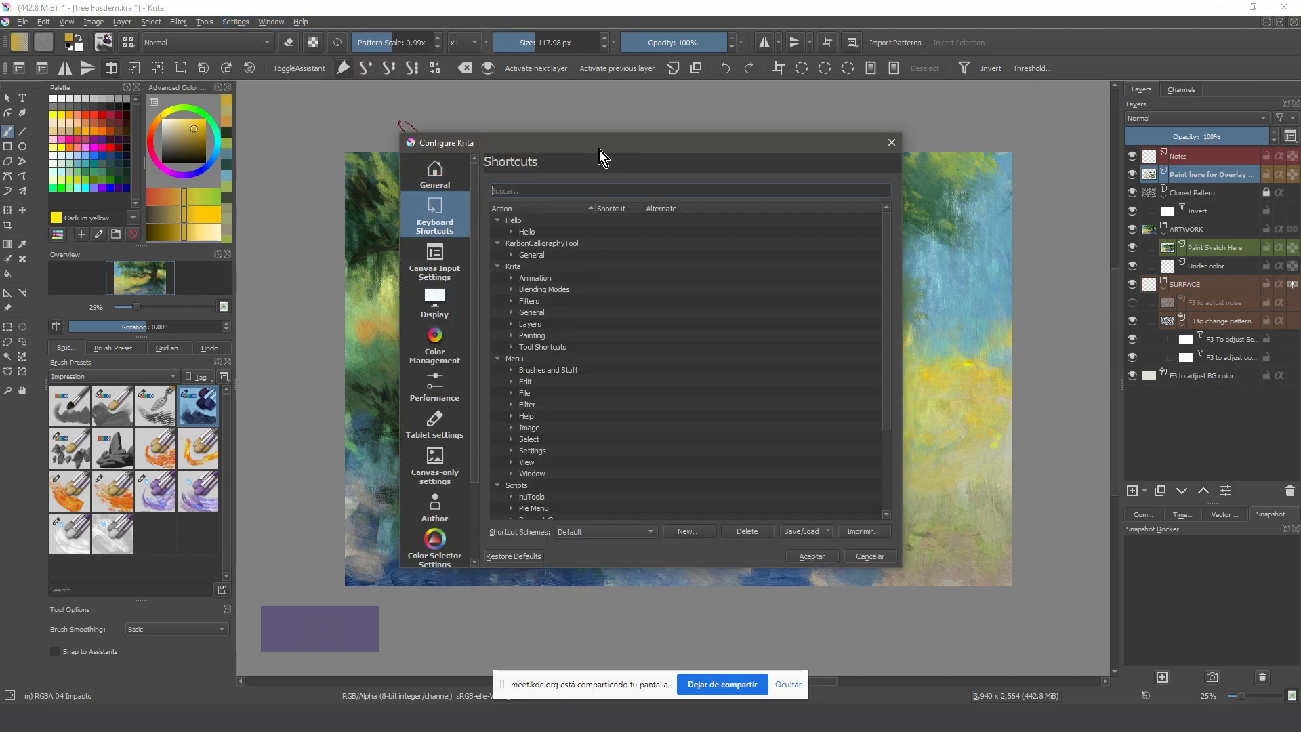
pyautogui.write('mini')
pyautogui.click(572, 267)
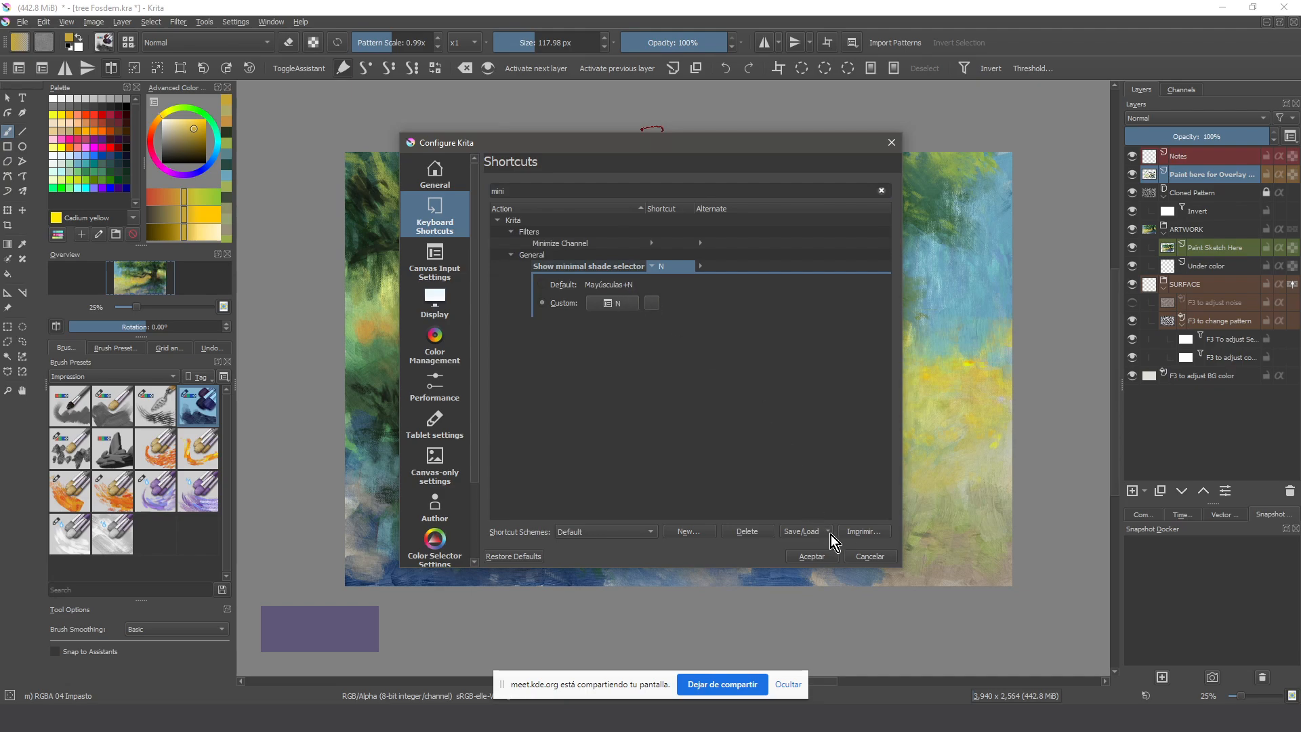
pyautogui.click(866, 557)
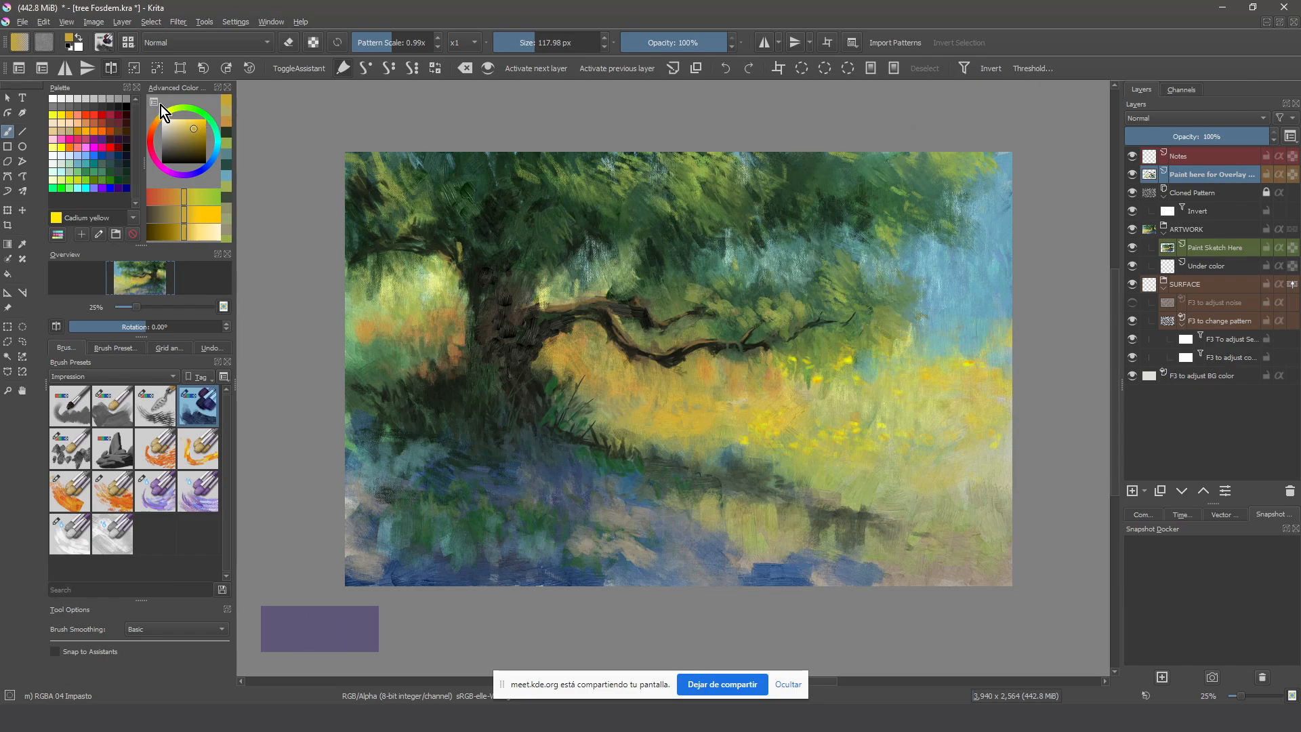
# Set the minimal shade selector's line count to 4 and give the fourth line the full-hue gradient with delta h=1
pyautogui.click(160, 104)
pyautogui.click(629, 229)
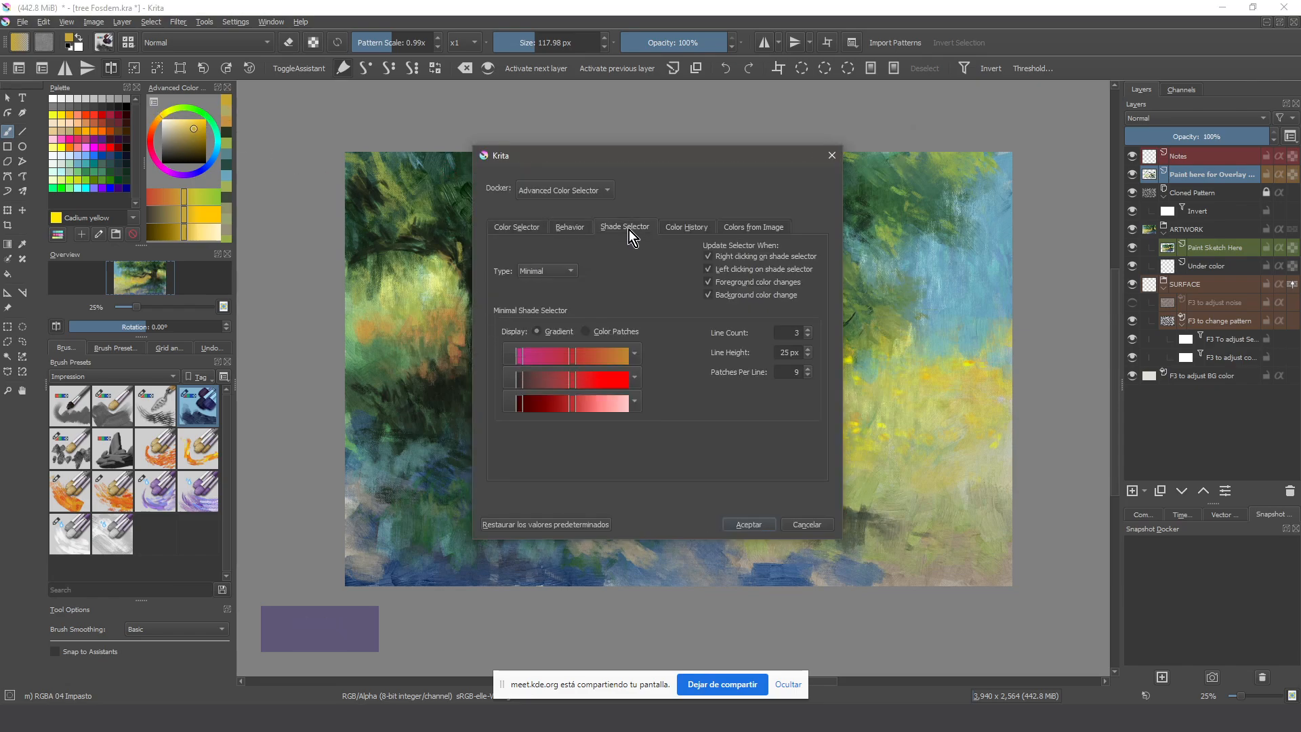
pyautogui.click(809, 329)
pyautogui.click(809, 331)
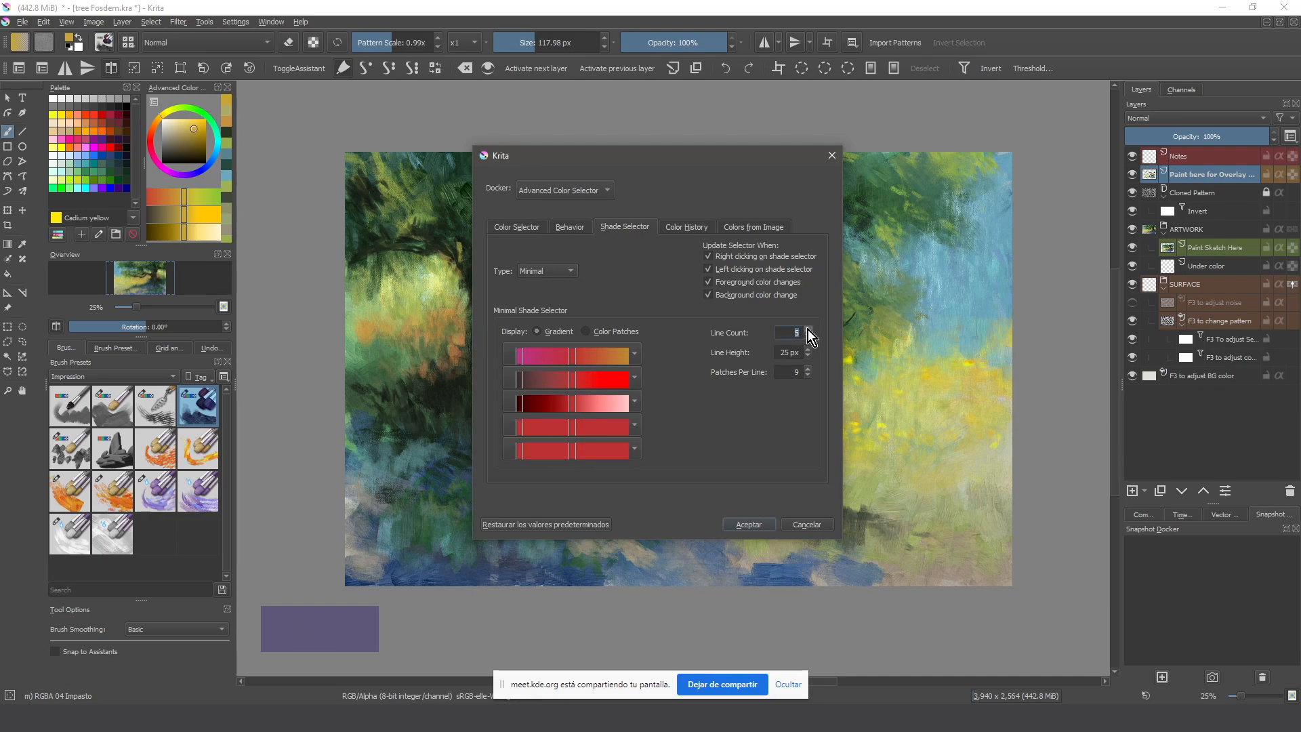
pyautogui.click(807, 329)
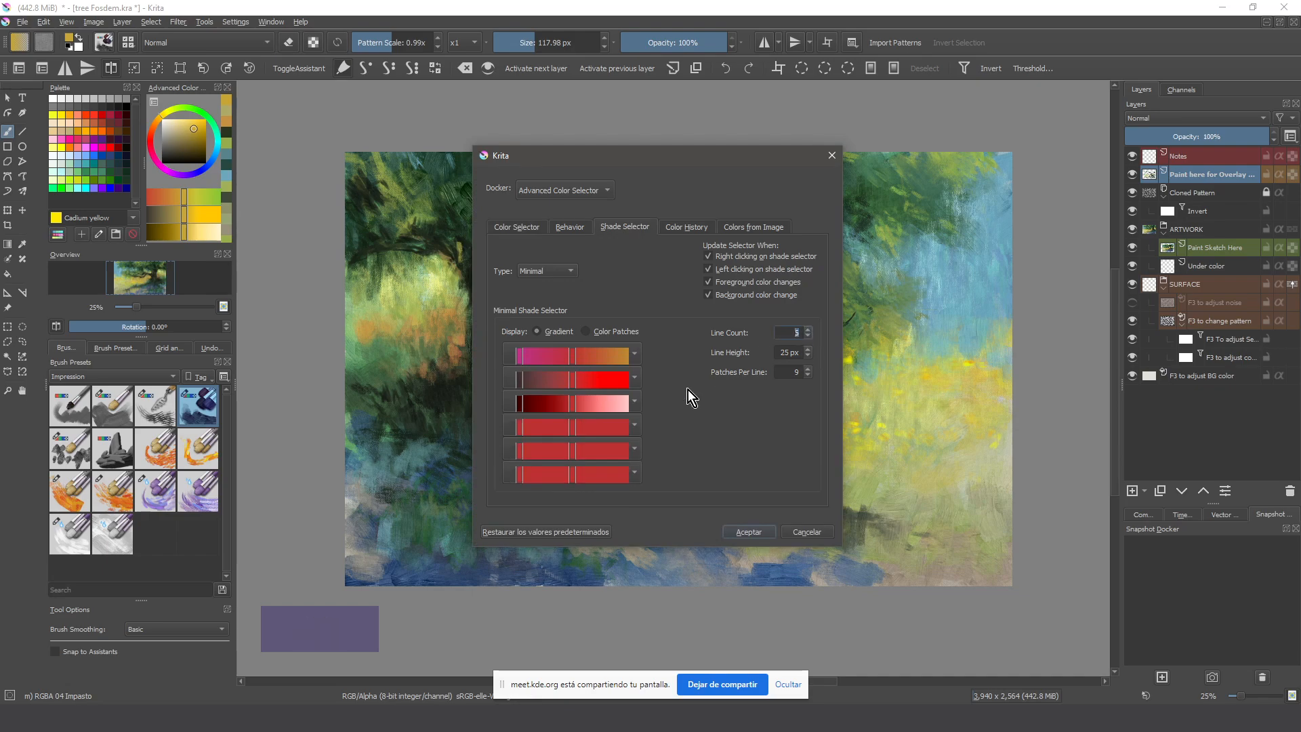
pyautogui.click(634, 425)
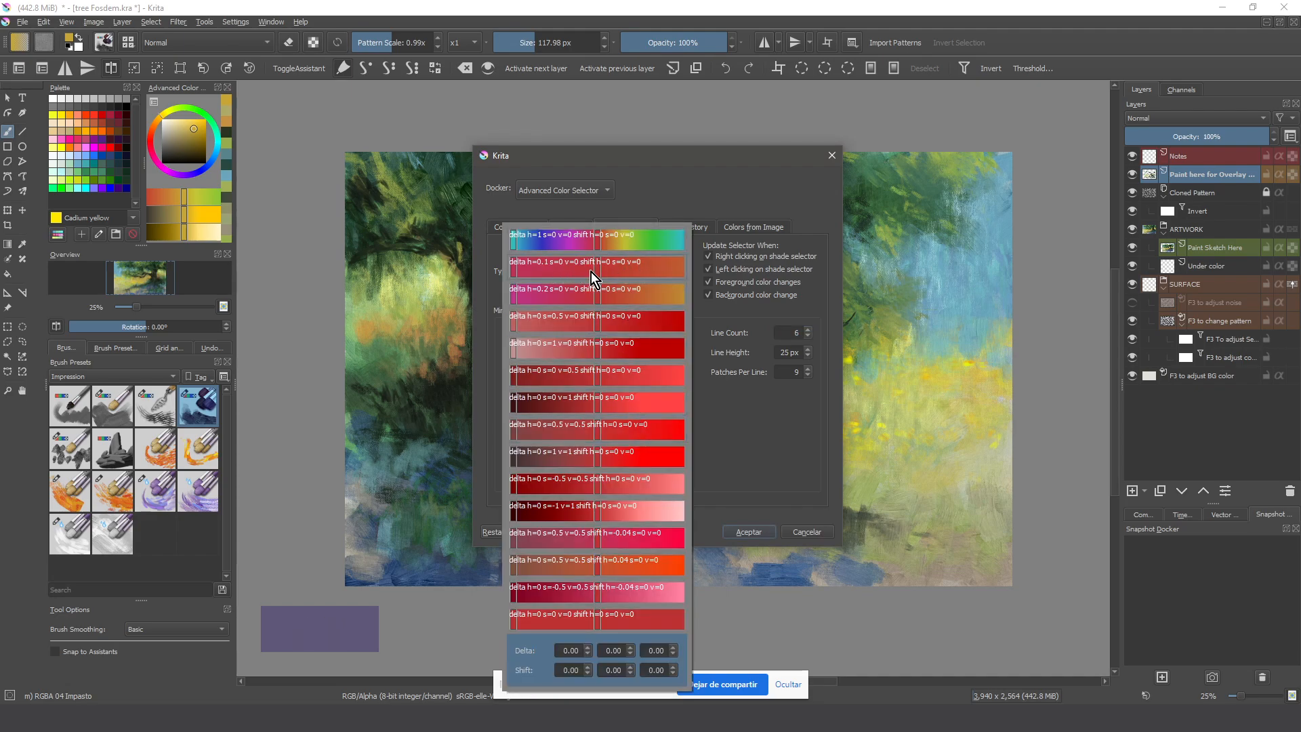
pyautogui.click(576, 242)
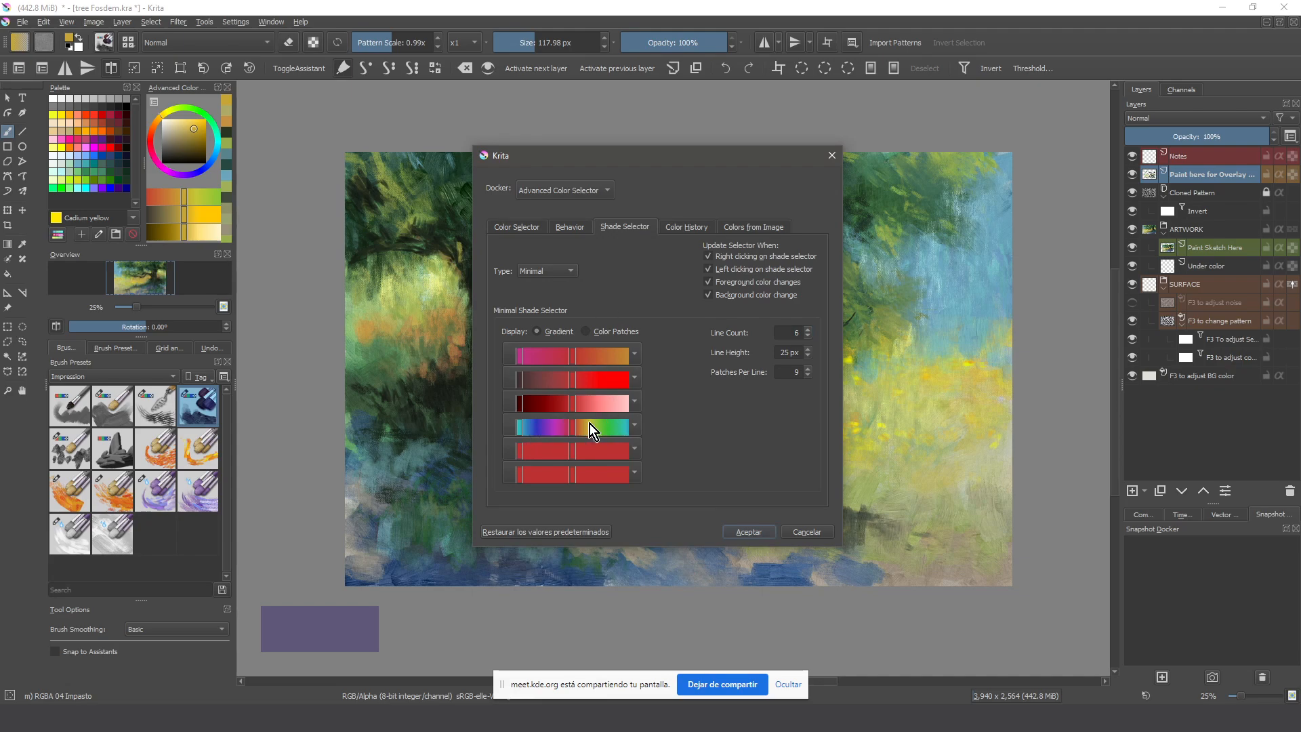
pyautogui.click(807, 337)
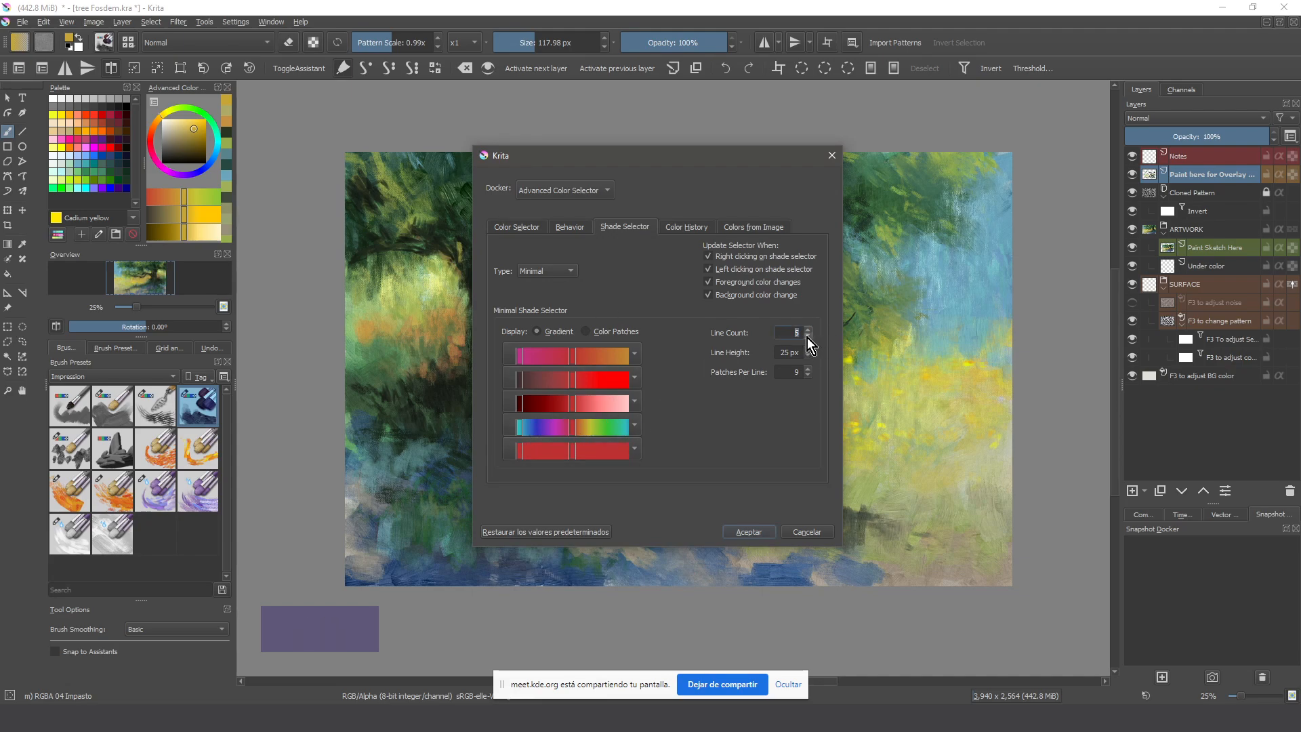
pyautogui.click(809, 335)
pyautogui.click(749, 531)
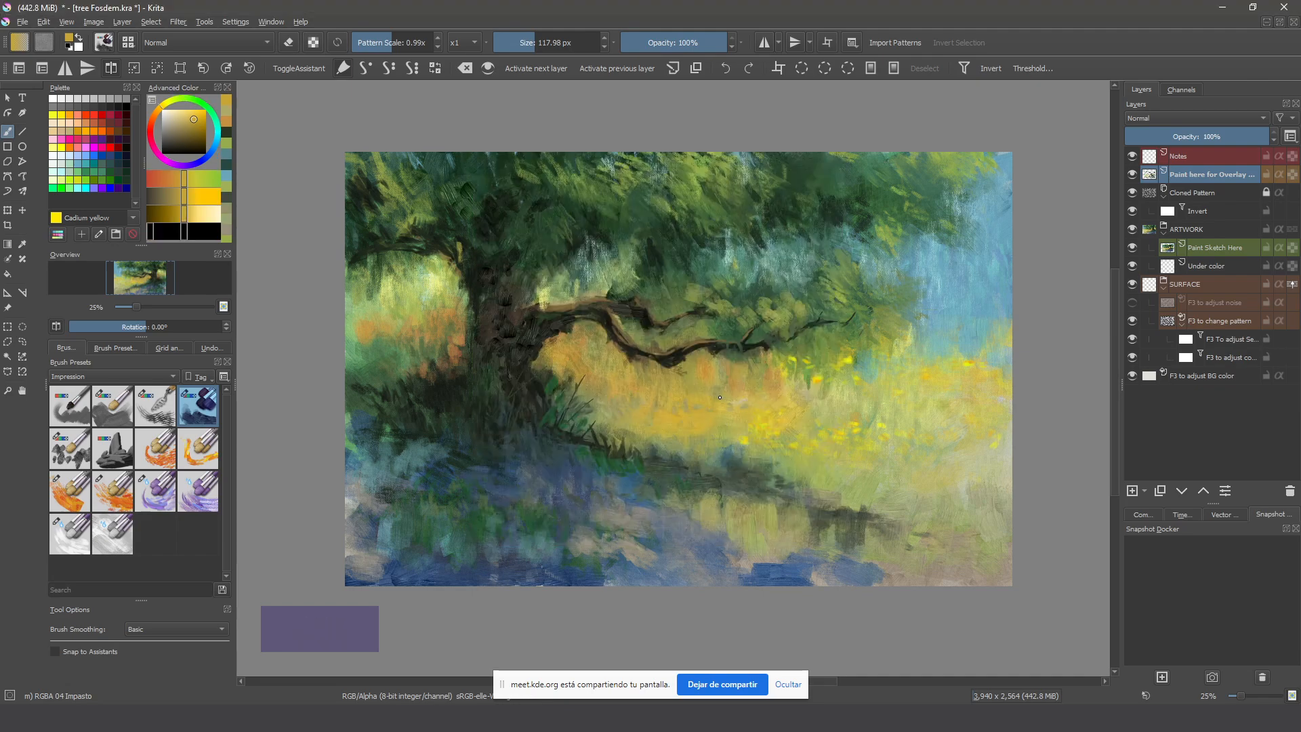
# Pick a green hue from the minimal shade selector popup and refine it to a pale light green
pyautogui.hotkey('shift', 'n')
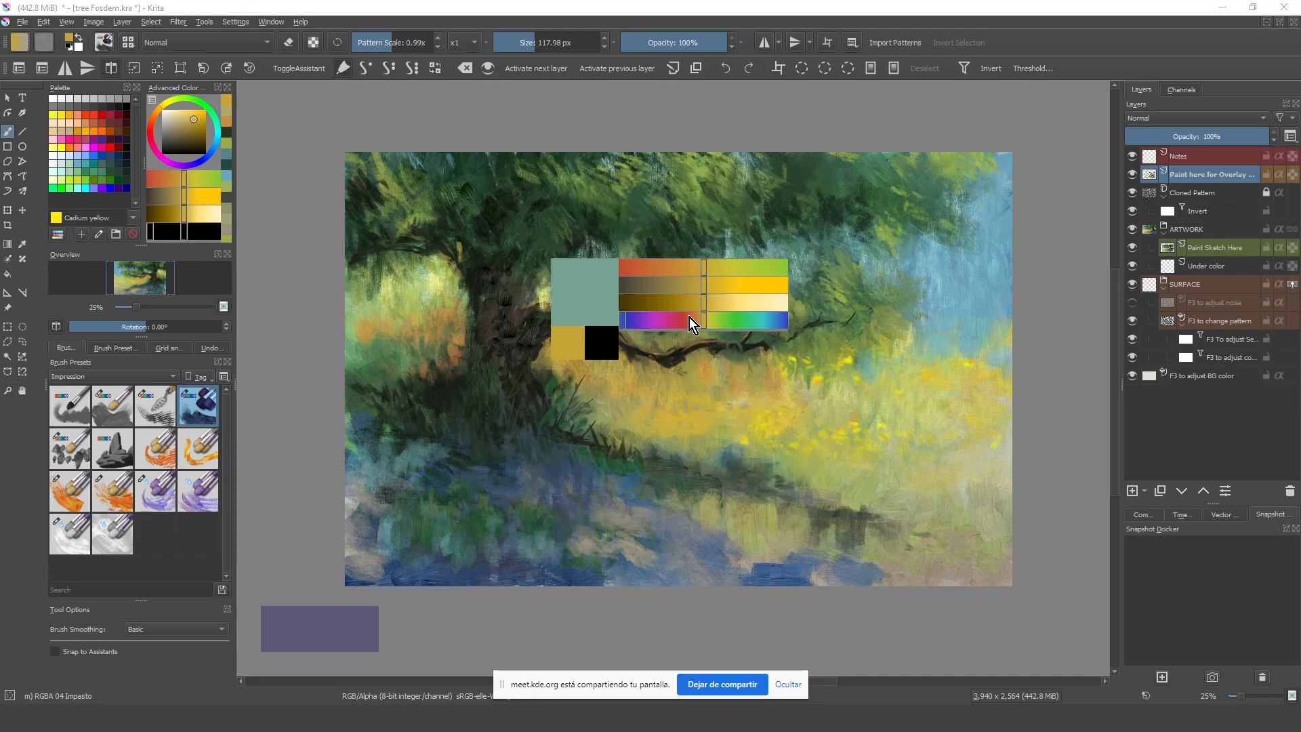
pyautogui.moveTo(689, 317); pyautogui.dragTo(725, 323)
pyautogui.click(705, 270)
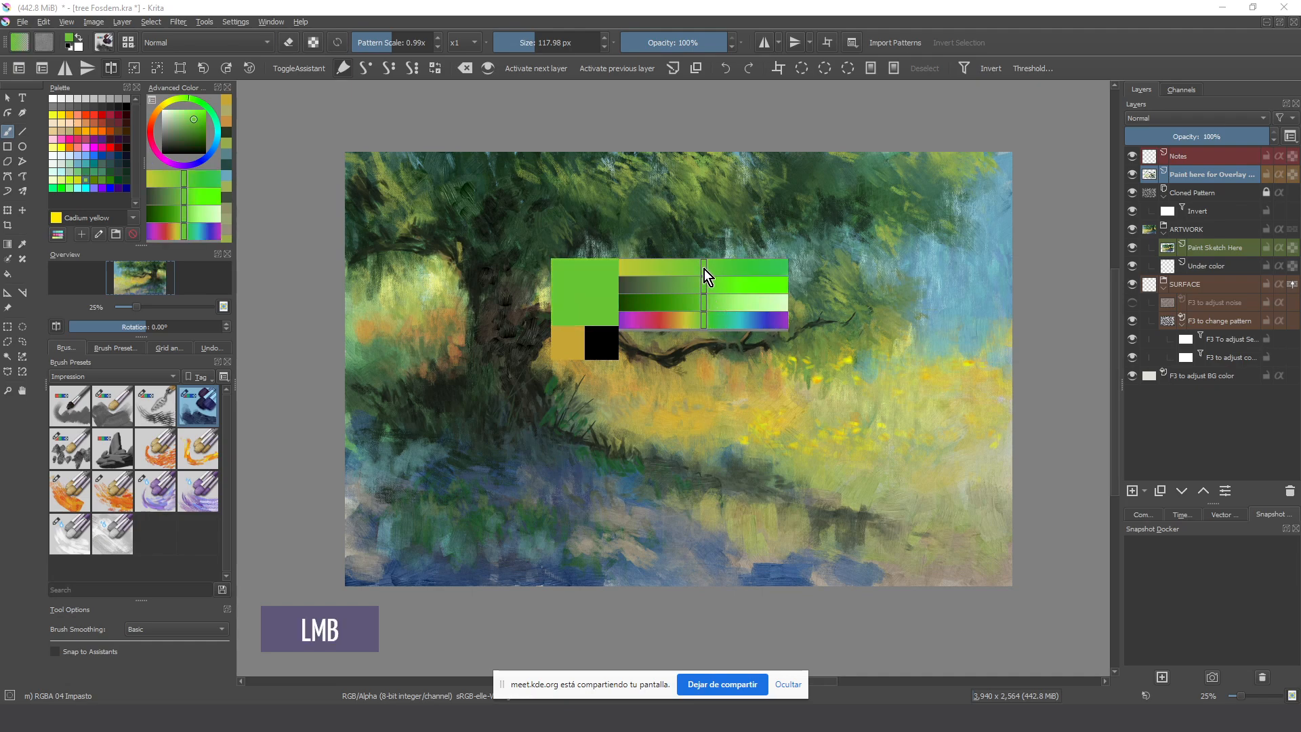
pyautogui.moveTo(721, 279)
pyautogui.mouseDown()
pyautogui.moveTo(693, 270)
pyautogui.moveTo(709, 298)
pyautogui.moveTo(763, 318)
pyautogui.mouseUp()
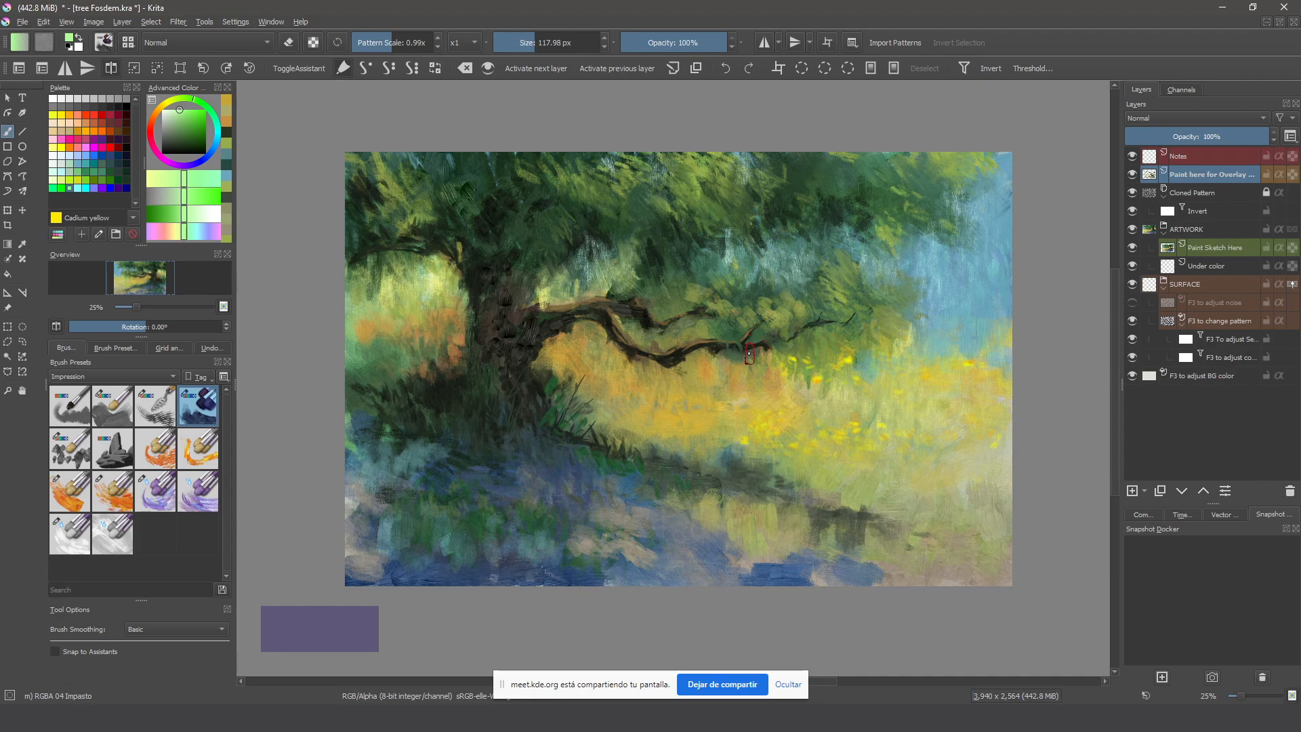
# Sample yellow-green and golden yellow tones from the meadow and paint yellow strokes across its sunlit right side
pyautogui.press('ctrl')
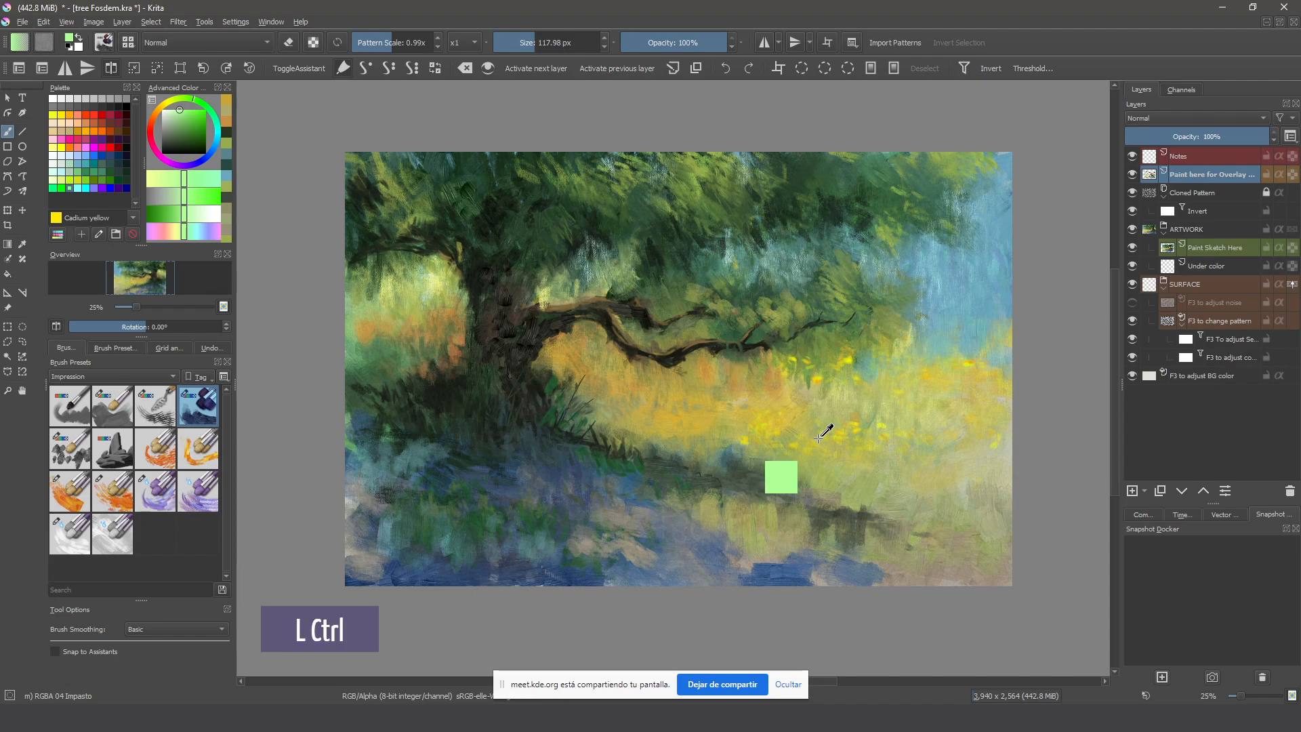
pyautogui.keyDown('ctrl'); pyautogui.click(822, 436); pyautogui.keyUp('ctrl')
pyautogui.keyDown('ctrl'); pyautogui.click(856, 366); pyautogui.keyUp('ctrl')
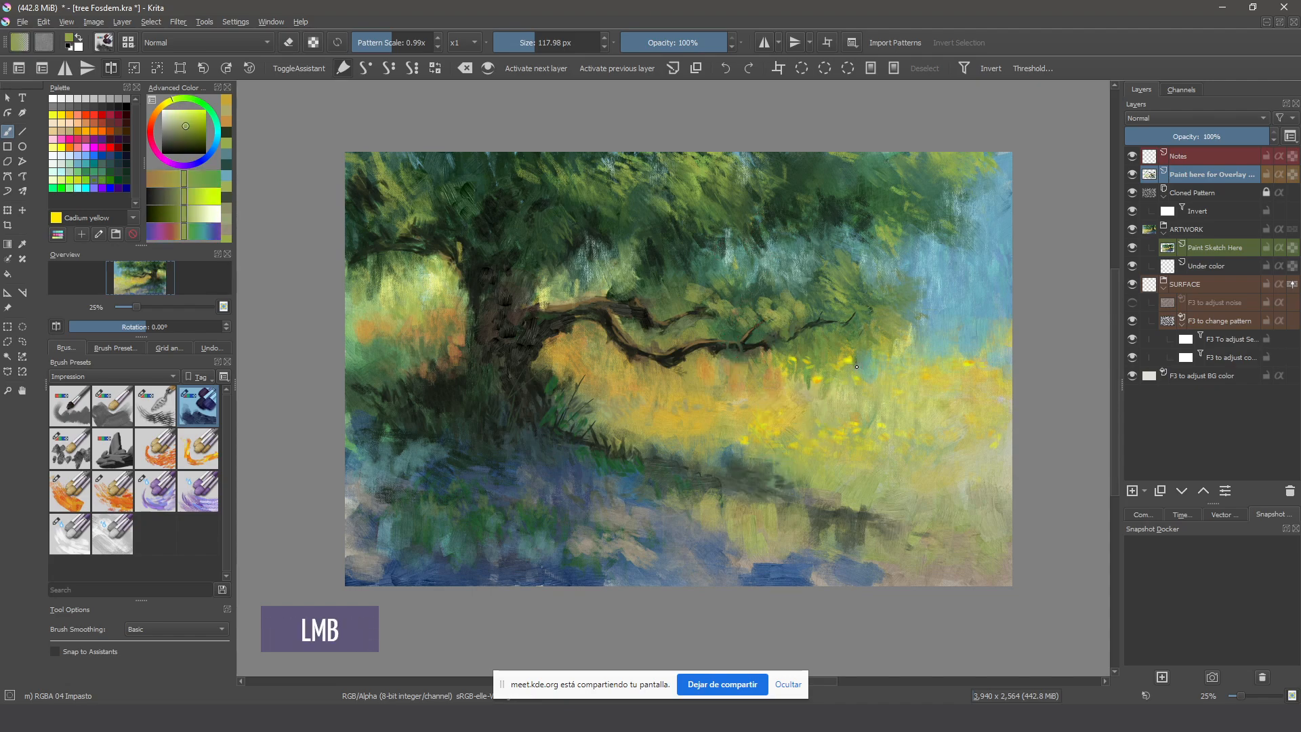
pyautogui.keyDown('ctrl'); pyautogui.click(814, 396); pyautogui.keyUp('ctrl')
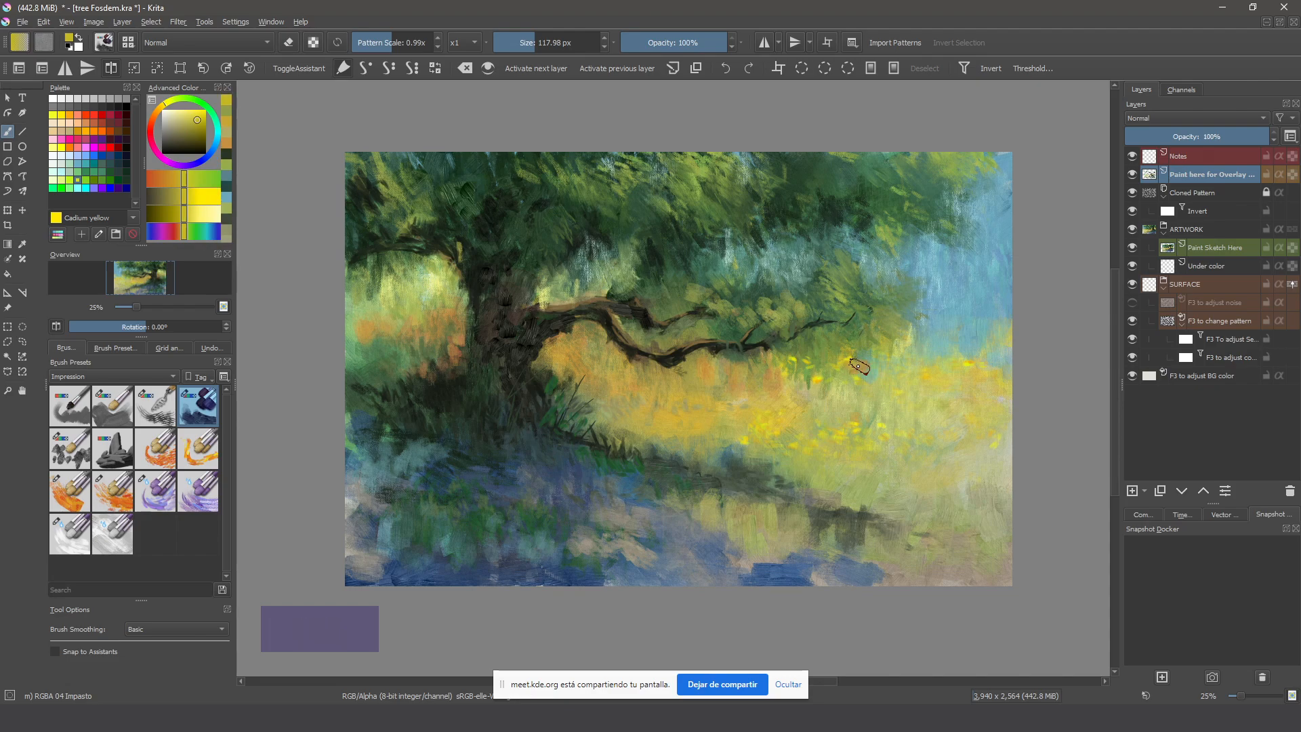
pyautogui.click(874, 401)
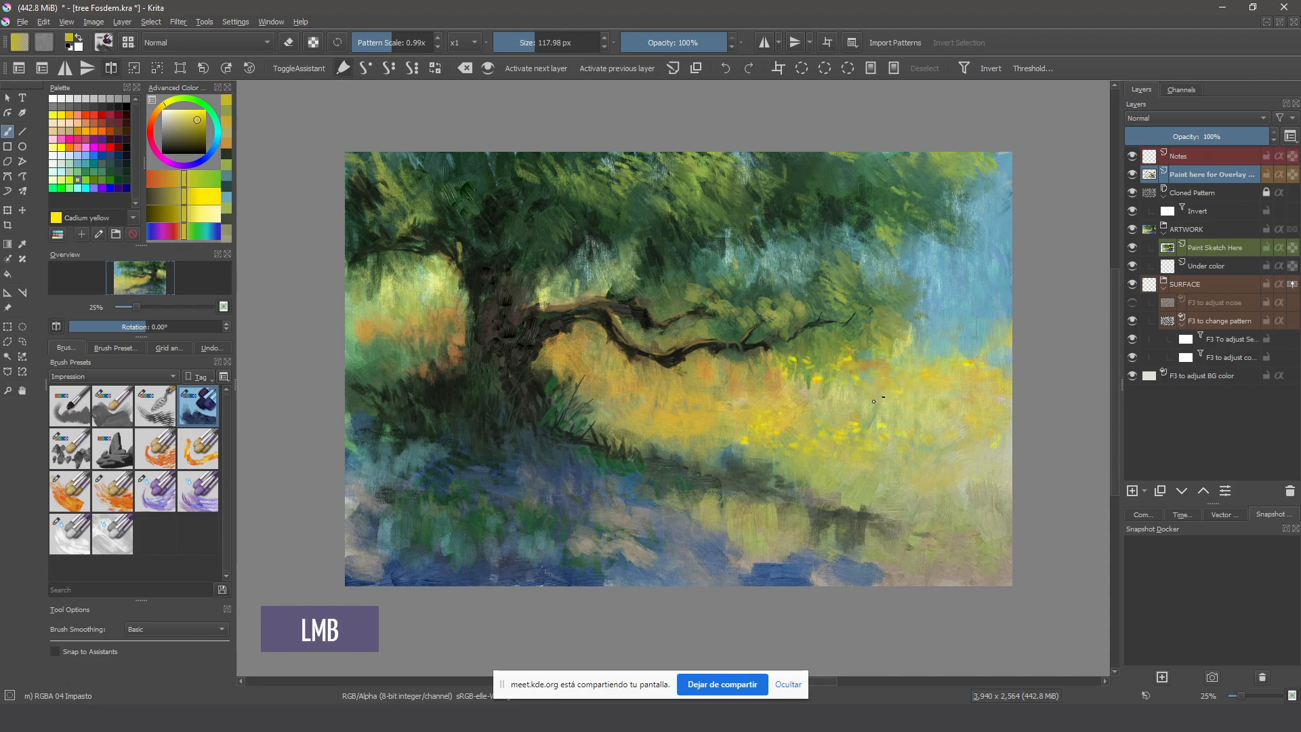
pyautogui.click(881, 397)
pyautogui.click(917, 398)
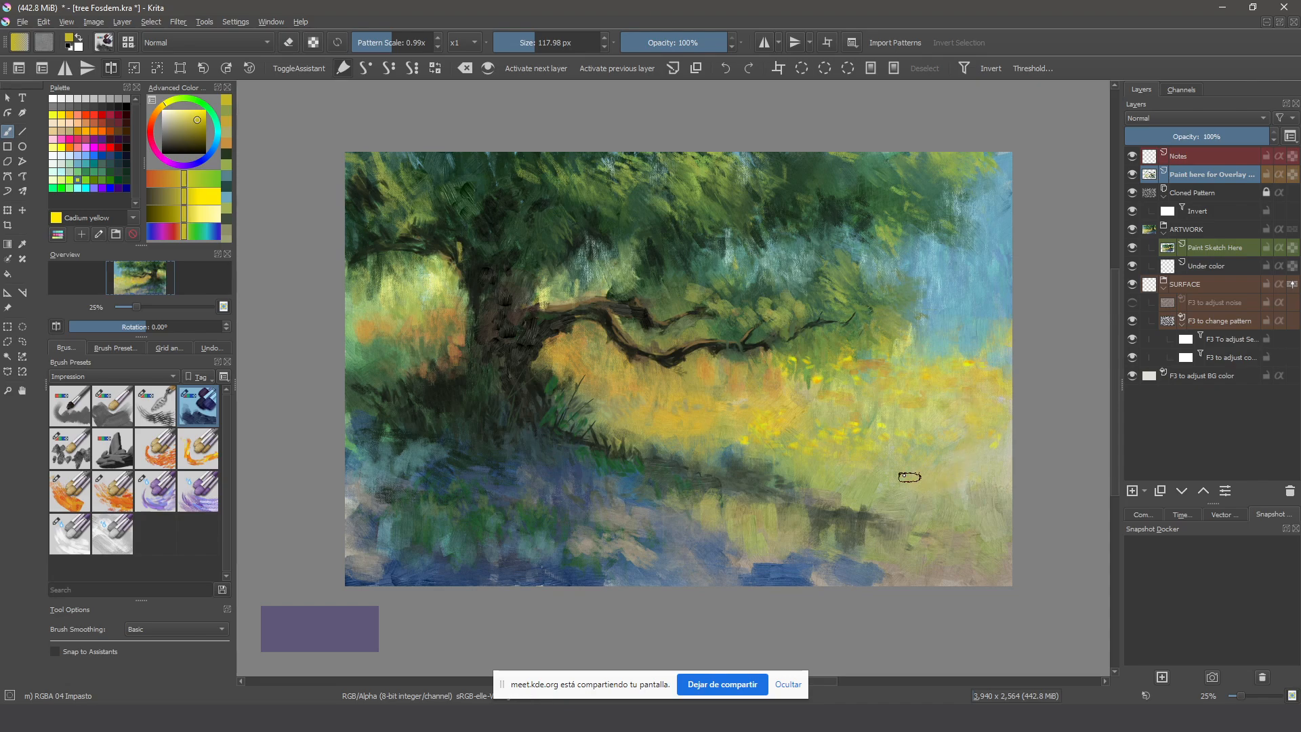
pyautogui.moveTo(900, 437)
pyautogui.mouseDown()
pyautogui.moveTo(935, 449)
pyautogui.moveTo(922, 462)
pyautogui.moveTo(884, 458)
pyautogui.moveTo(871, 441)
pyautogui.moveTo(894, 446)
pyautogui.moveTo(865, 427)
pyautogui.moveTo(785, 439)
pyautogui.moveTo(800, 446)
pyautogui.mouseUp()
pyautogui.moveTo(808, 449); pyautogui.dragTo(835, 454)
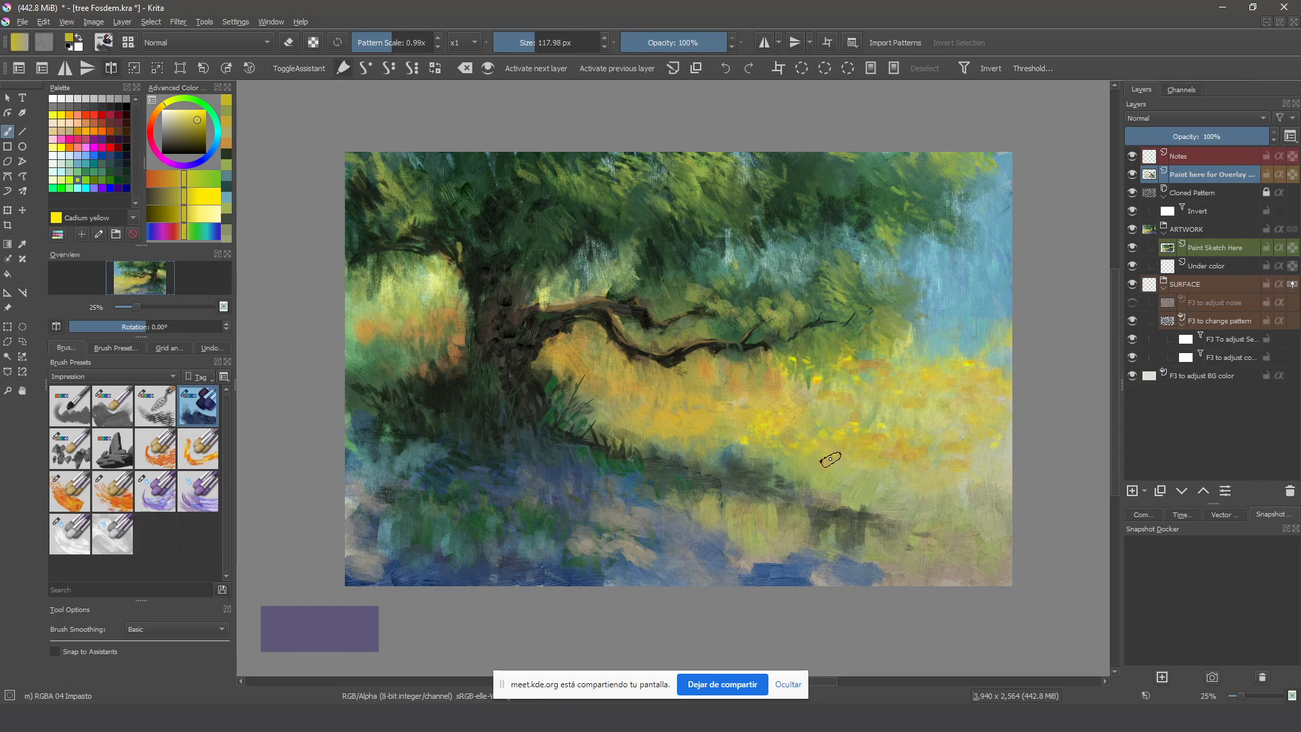
# Paint golden yellow strokes over the lower right meadow and along the edge of the tree's cast shadow
pyautogui.moveTo(847, 460)
pyautogui.mouseDown()
pyautogui.moveTo(781, 455)
pyautogui.moveTo(906, 517)
pyautogui.mouseUp()
pyautogui.click(908, 525)
pyautogui.moveTo(772, 511)
pyautogui.mouseDown()
pyautogui.moveTo(794, 504)
pyautogui.moveTo(687, 454)
pyautogui.mouseUp()
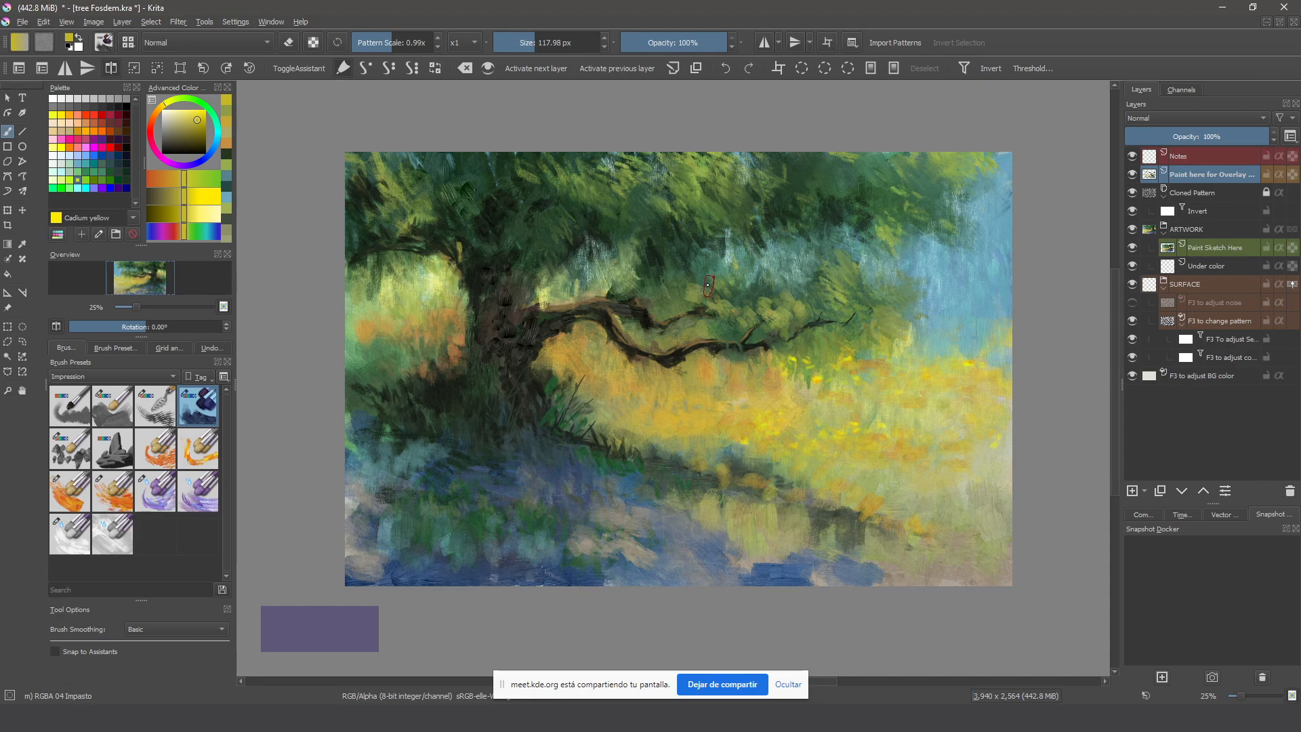
# Sample the light blue of the sky and paint sky gaps through the foliage around the long branch
pyautogui.press('ctrl')
pyautogui.keyDown('ctrl'); pyautogui.click(956, 298); pyautogui.keyUp('ctrl')
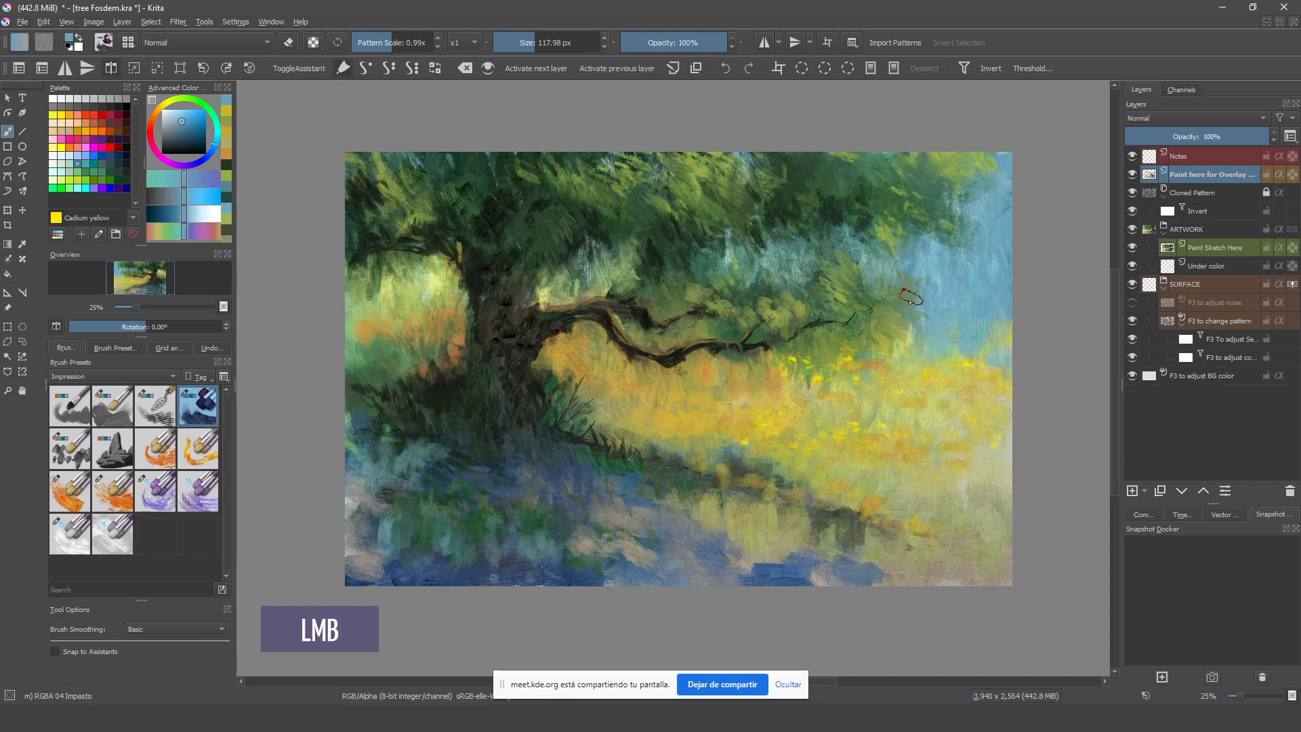
pyautogui.moveTo(914, 310)
pyautogui.mouseDown()
pyautogui.moveTo(835, 244)
pyautogui.moveTo(847, 285)
pyautogui.moveTo(779, 288)
pyautogui.mouseUp()
pyautogui.moveTo(745, 248)
pyautogui.mouseDown()
pyautogui.moveTo(698, 261)
pyautogui.moveTo(653, 258)
pyautogui.moveTo(677, 247)
pyautogui.moveTo(647, 235)
pyautogui.moveTo(685, 272)
pyautogui.moveTo(662, 268)
pyautogui.moveTo(671, 232)
pyautogui.moveTo(680, 268)
pyautogui.moveTo(697, 269)
pyautogui.moveTo(735, 226)
pyautogui.moveTo(745, 256)
pyautogui.mouseUp()
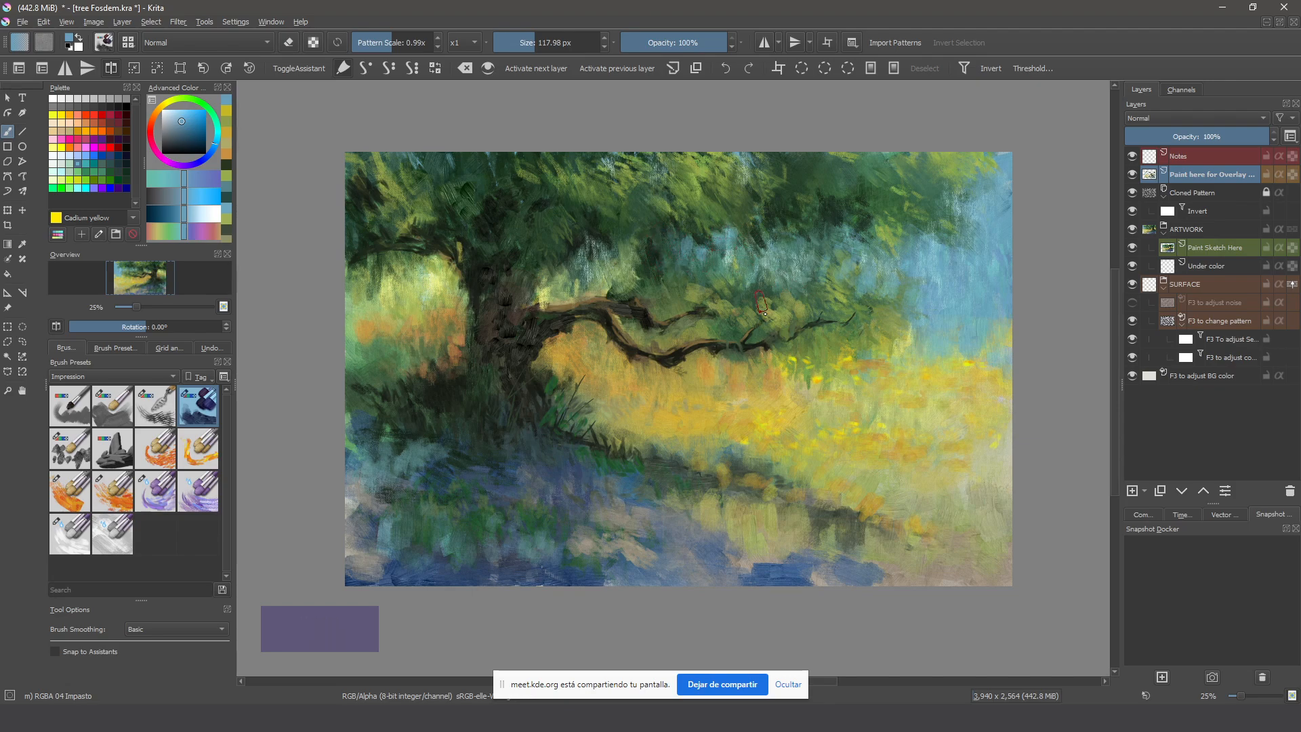
pyautogui.moveTo(691, 335)
pyautogui.mouseDown()
pyautogui.moveTo(664, 343)
pyautogui.moveTo(686, 332)
pyautogui.mouseUp()
# Sample a yellow-green from the meadow and paint strokes below the long branch and across the sunlit grass
pyautogui.keyDown('ctrl'); pyautogui.click(812, 431); pyautogui.keyUp('ctrl')
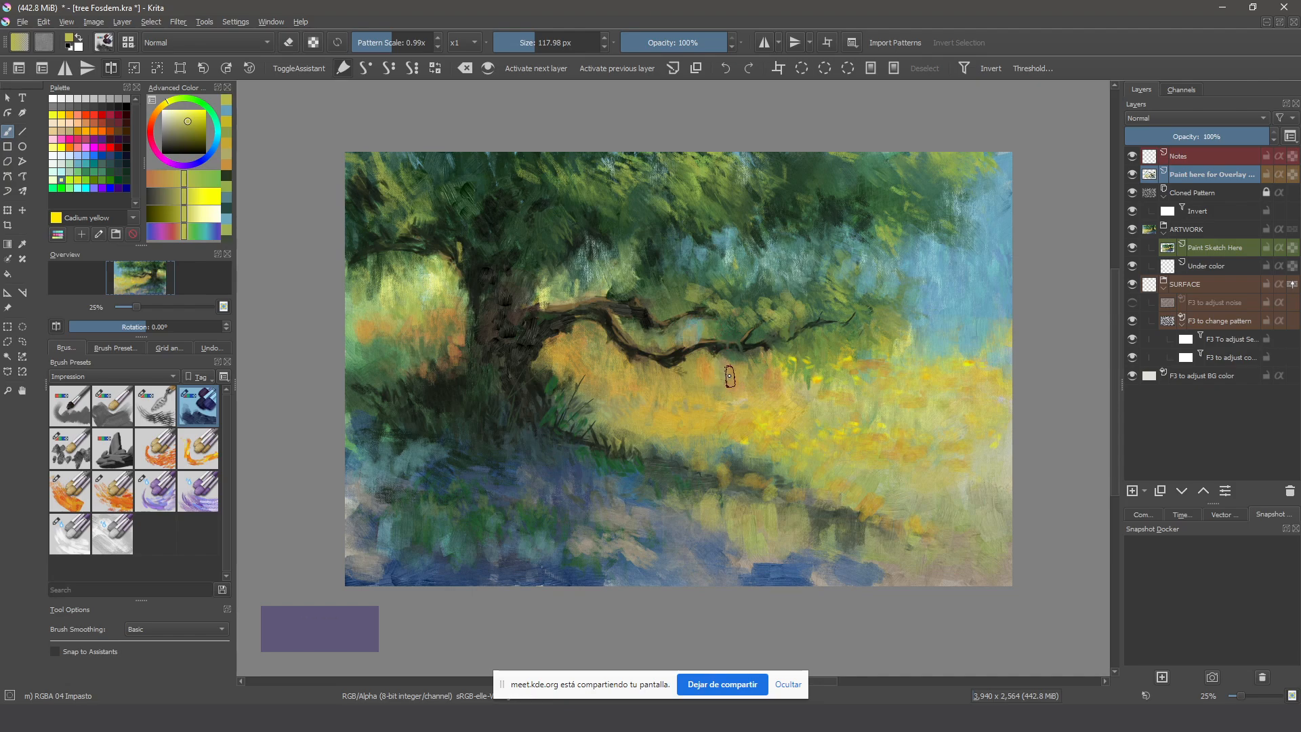
pyautogui.moveTo(668, 342)
pyautogui.mouseDown()
pyautogui.moveTo(644, 331)
pyautogui.moveTo(722, 333)
pyautogui.moveTo(719, 374)
pyautogui.moveTo(678, 369)
pyautogui.mouseUp()
pyautogui.moveTo(793, 362)
pyautogui.mouseDown()
pyautogui.moveTo(773, 355)
pyautogui.moveTo(800, 366)
pyautogui.moveTo(819, 413)
pyautogui.mouseUp()
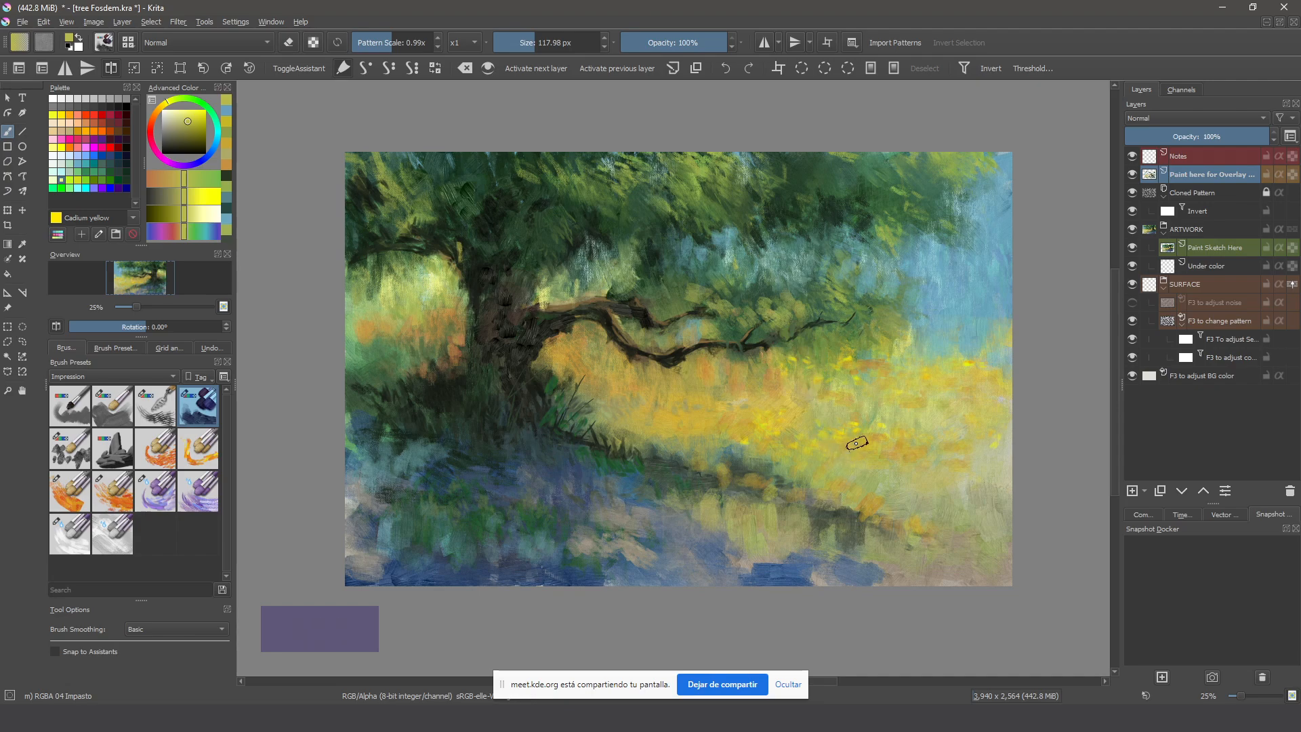
# Paint muted teal strokes on the canopy's right edge with a brush of about 158 px, and touch dark green beside the trunk
pyautogui.keyDown('ctrl'); pyautogui.click(945, 218); pyautogui.keyUp('ctrl')
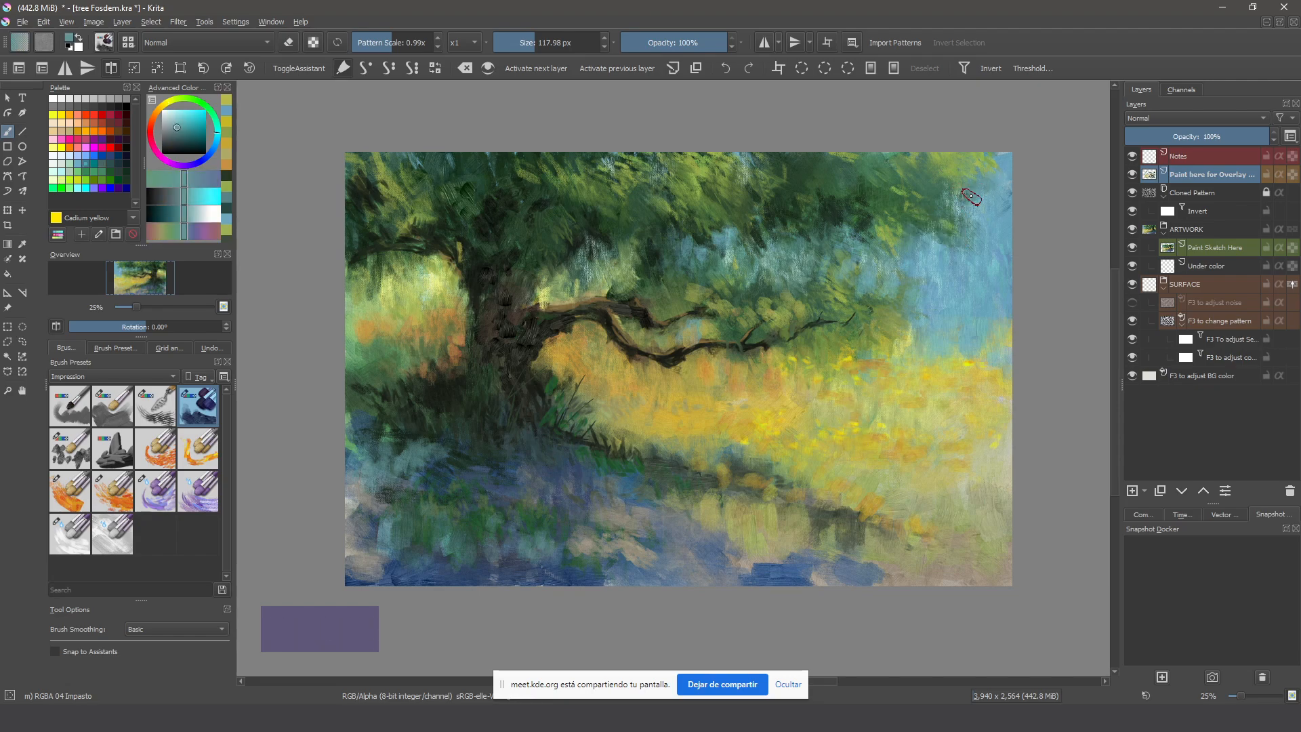
pyautogui.moveTo(970, 196)
pyautogui.mouseDown()
pyautogui.moveTo(953, 171)
pyautogui.moveTo(965, 145)
pyautogui.moveTo(898, 162)
pyautogui.mouseUp()
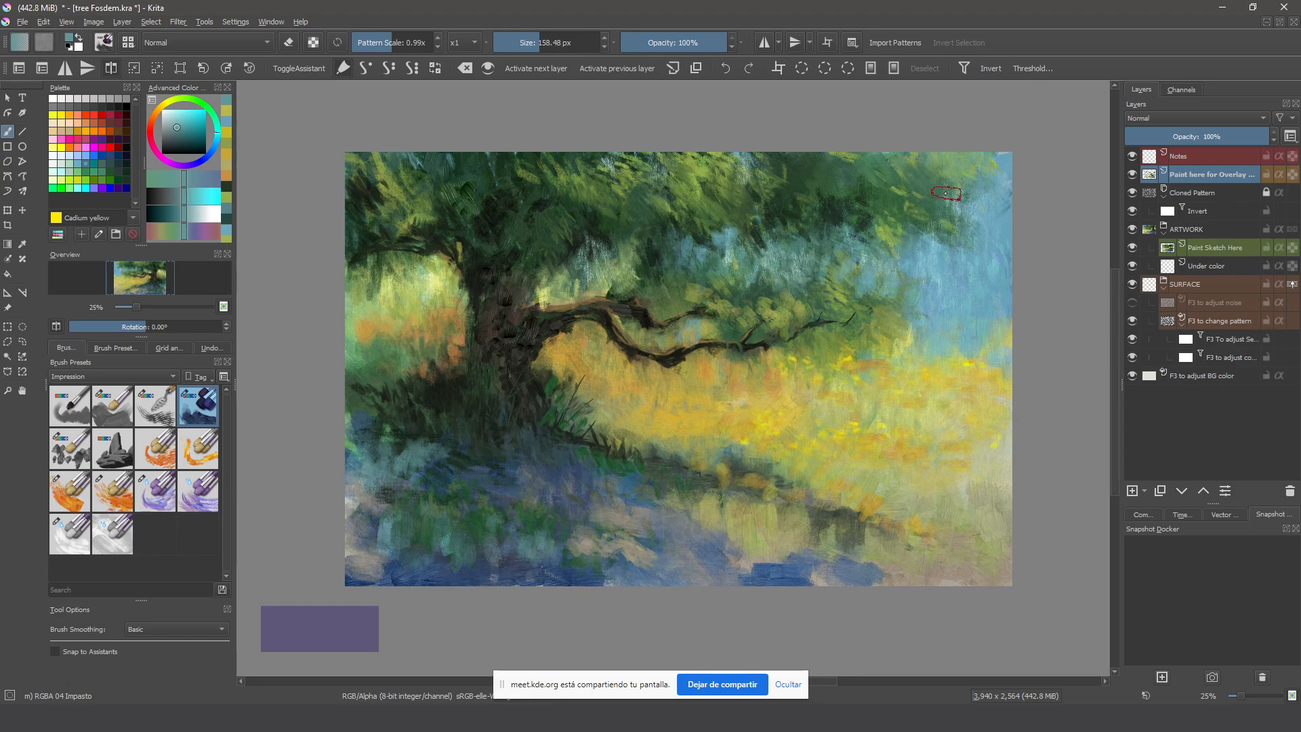
pyautogui.press('ctrl')
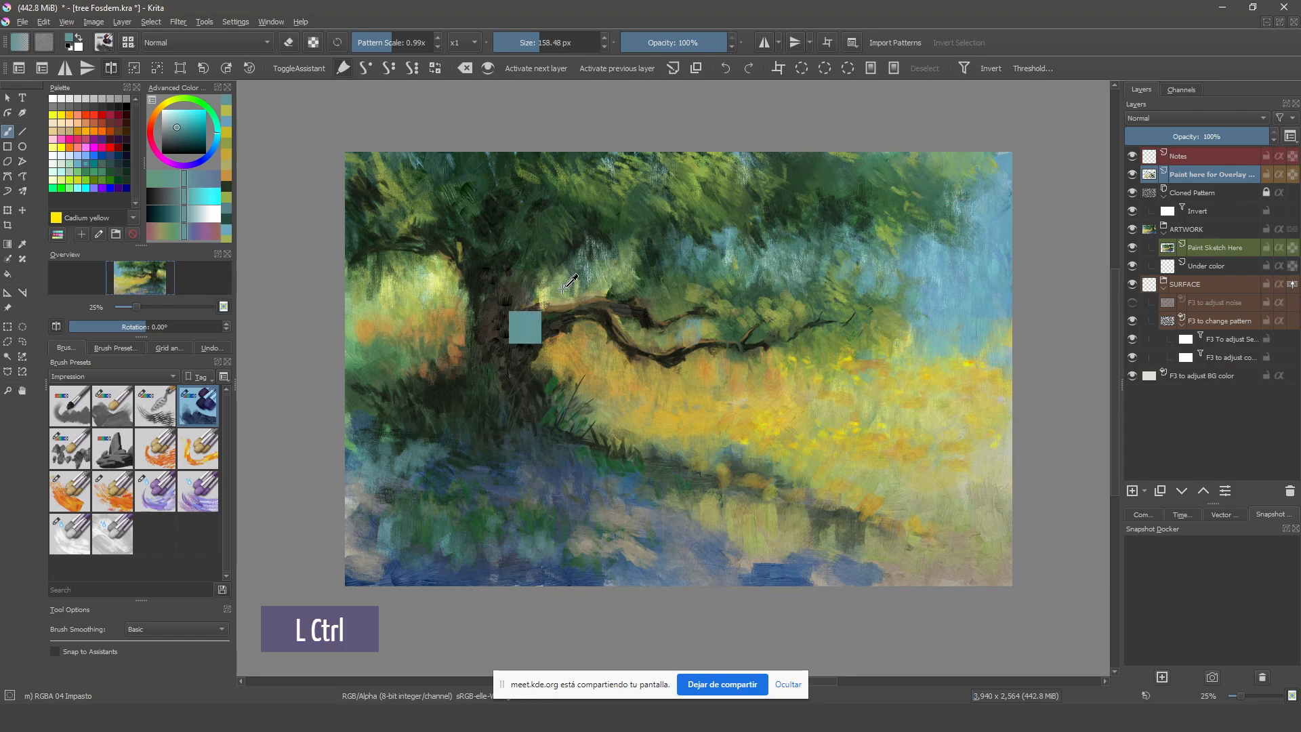
pyautogui.keyDown('ctrl'); pyautogui.click(568, 282); pyautogui.keyUp('ctrl')
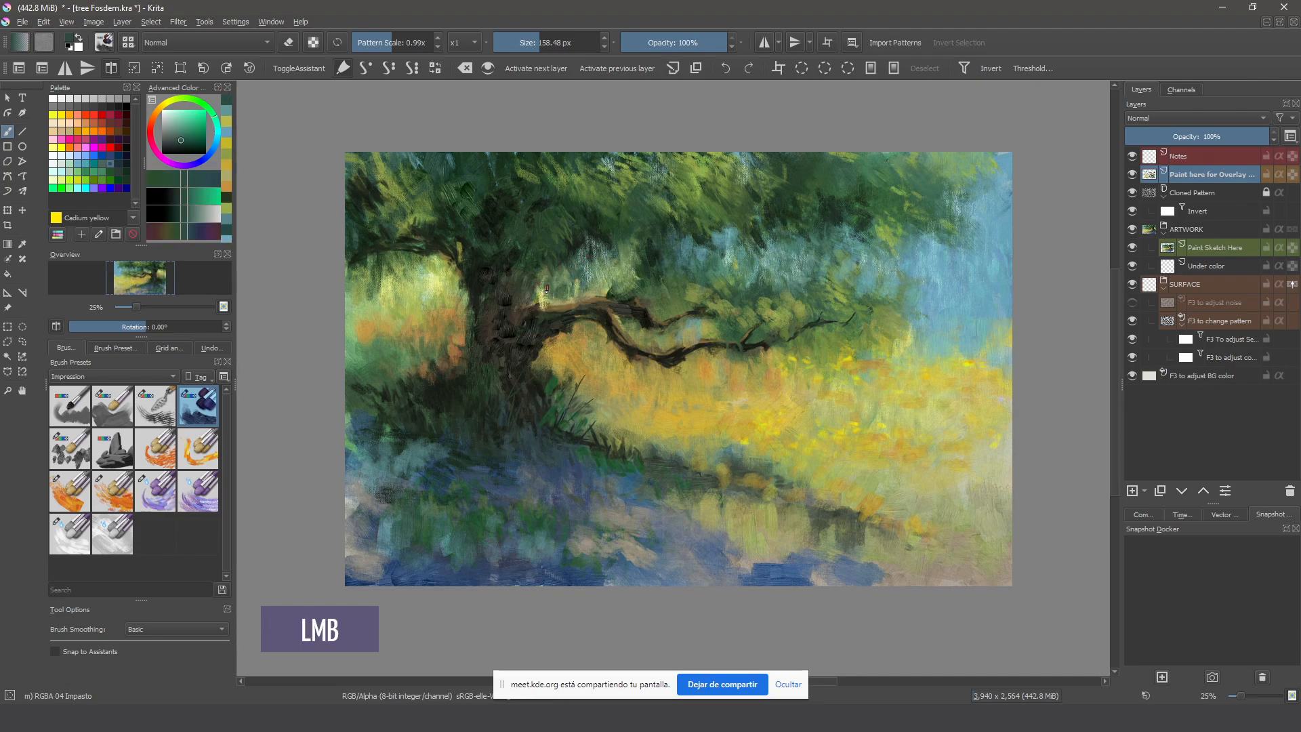
pyautogui.press('ctrl')
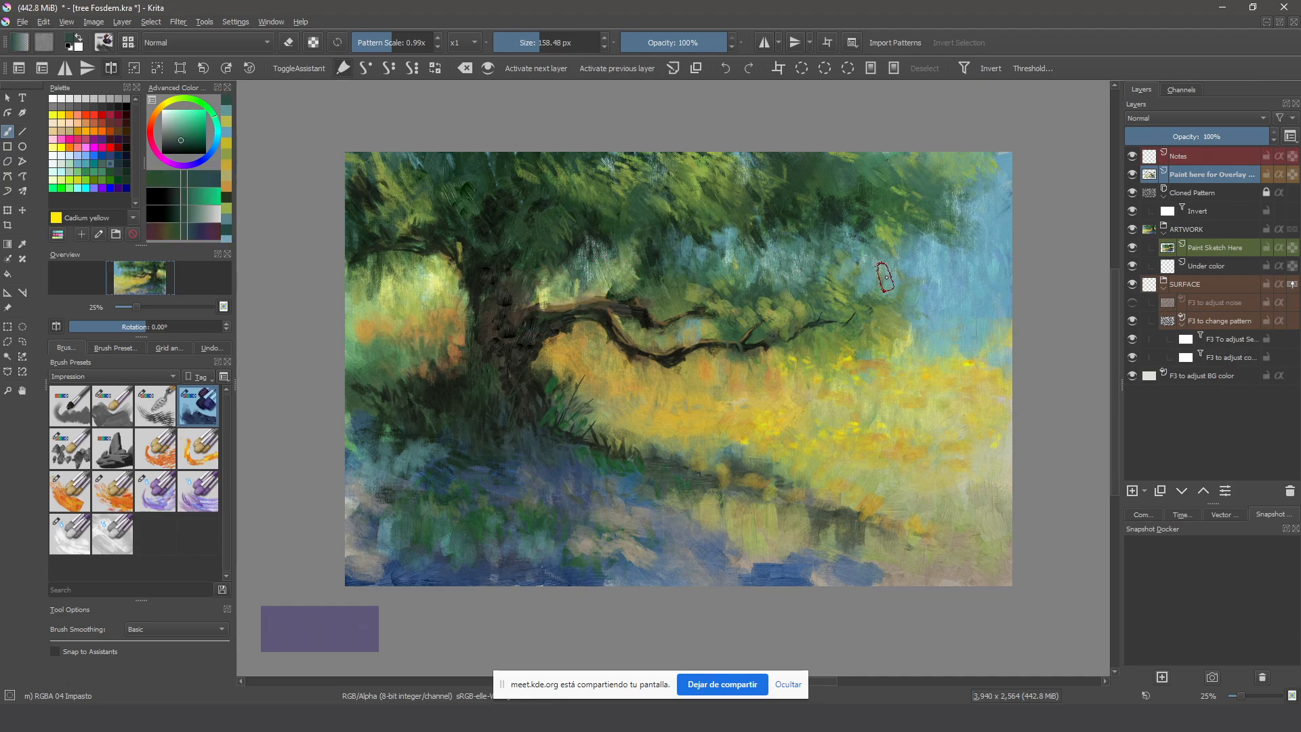
# Sample a pale teal from the sky and dab it under the canopy, in the meadow behind the trunk and across the foreground shadow
pyautogui.keyDown('ctrl'); pyautogui.click(957, 315); pyautogui.keyUp('ctrl')
pyautogui.click(554, 271)
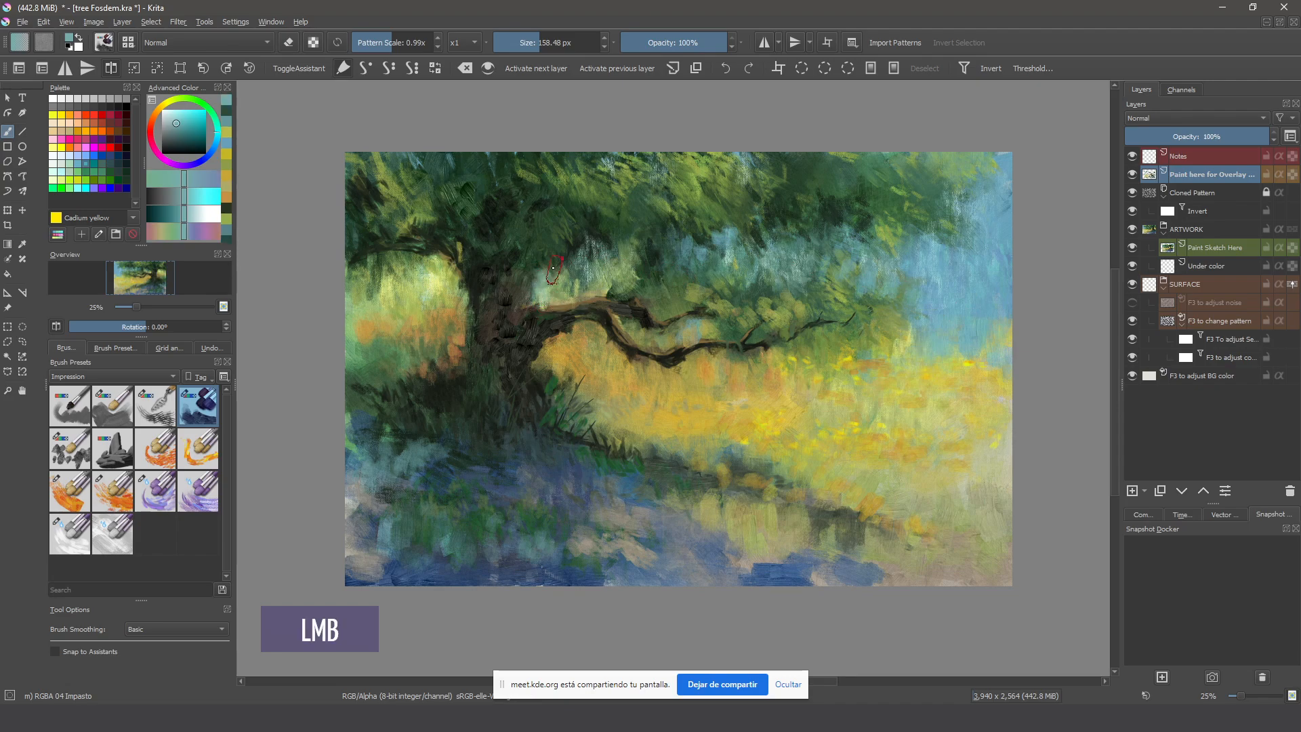
pyautogui.click(572, 258)
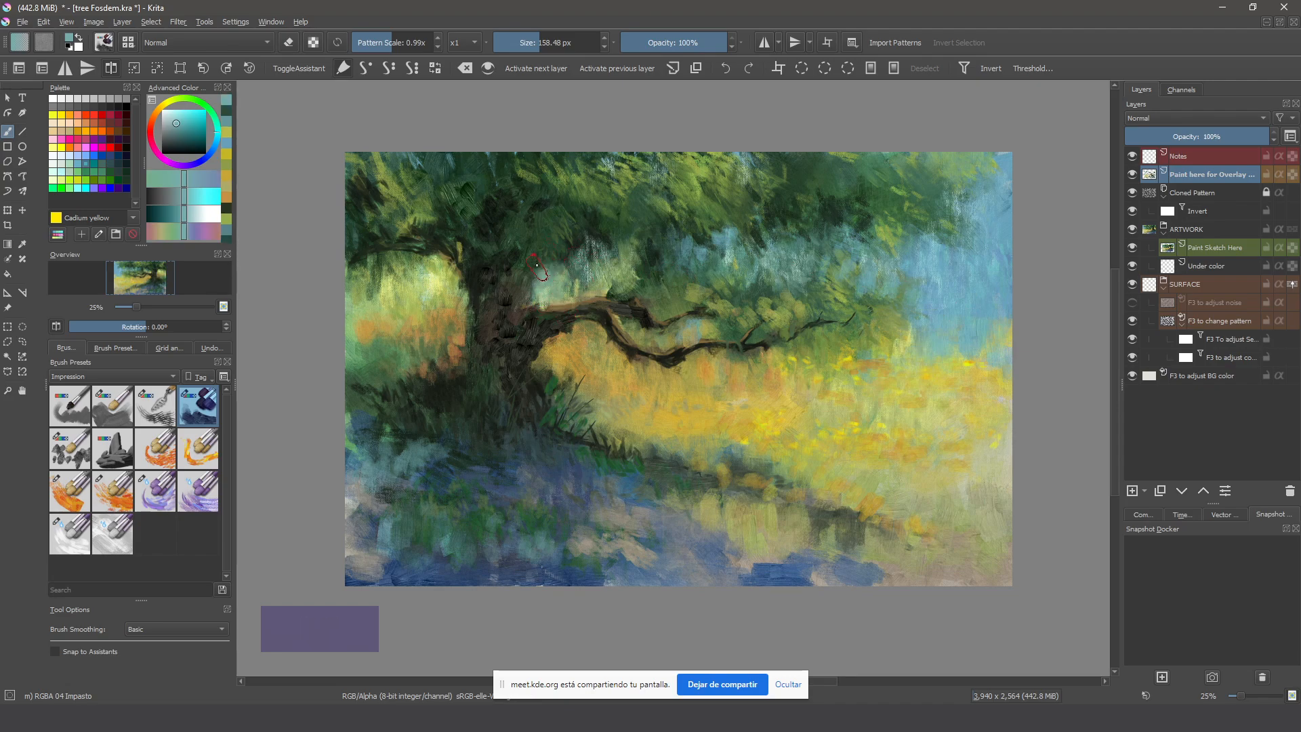
pyautogui.click(541, 243)
pyautogui.click(485, 223)
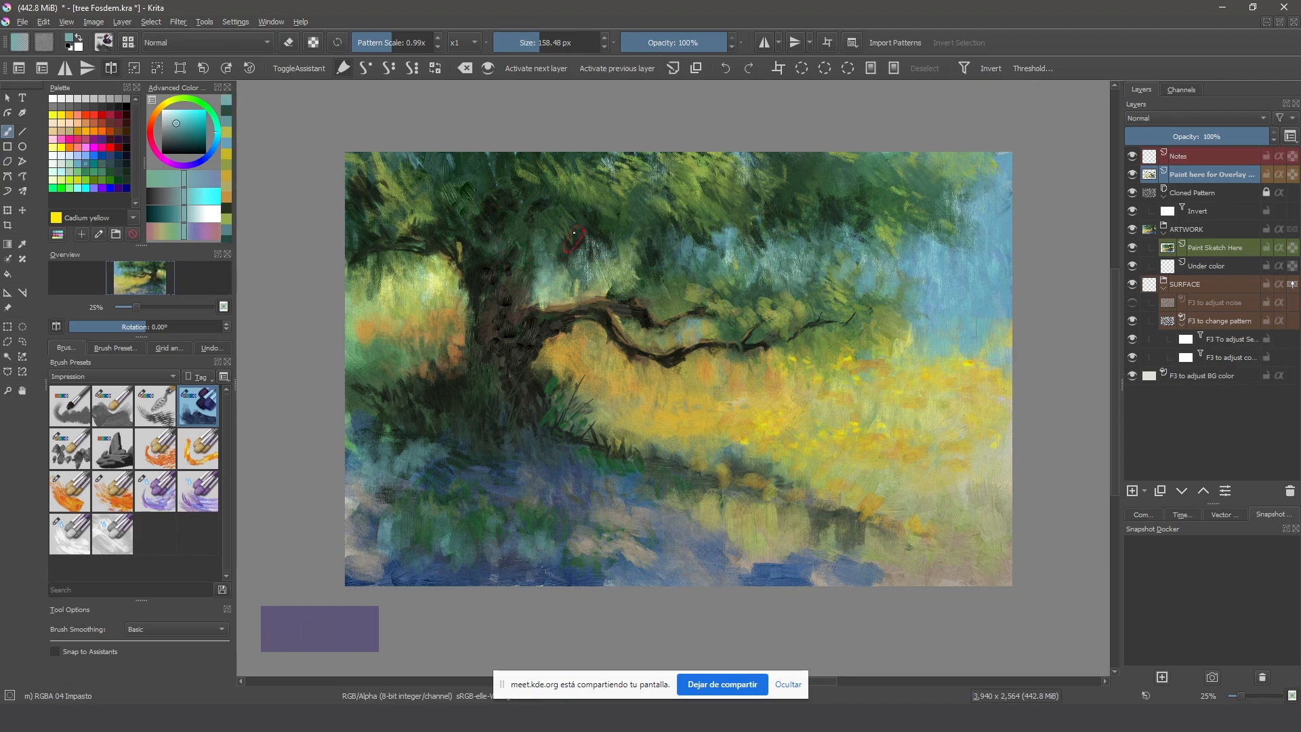
pyautogui.click(584, 232)
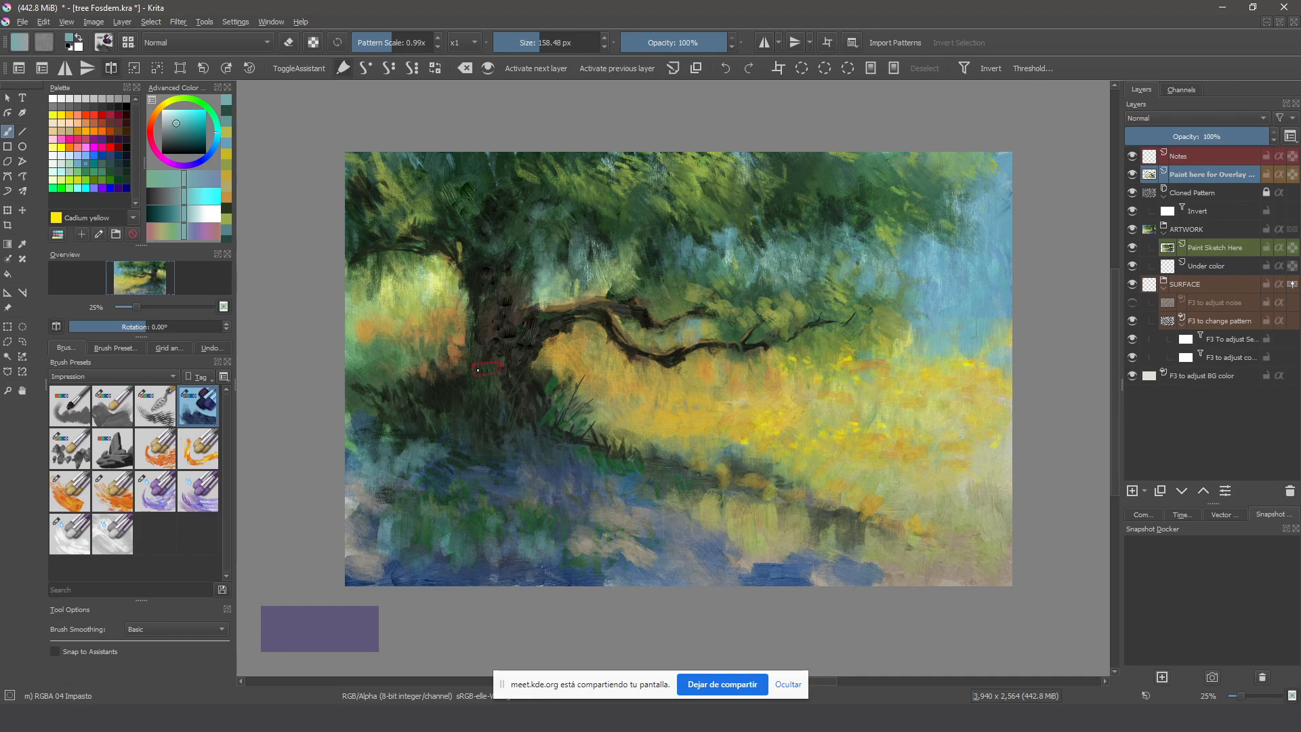
pyautogui.click(415, 359)
pyautogui.click(377, 375)
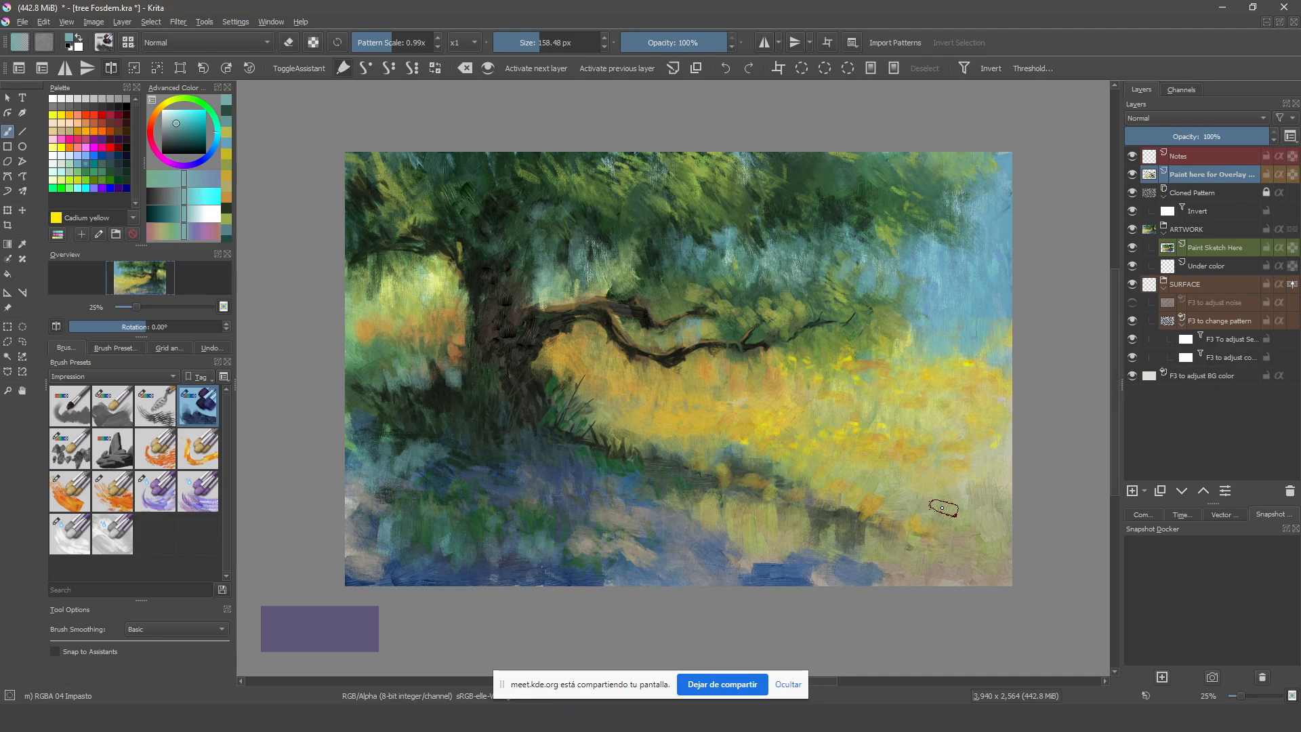
pyautogui.moveTo(728, 515); pyautogui.dragTo(641, 564)
# Sample a yellow-green, mirror the canvas view and paint sunlit meadow strokes with the Texture Impressionism Pattern brush
pyautogui.keyDown('ctrl'); pyautogui.click(702, 400); pyautogui.keyUp('ctrl')
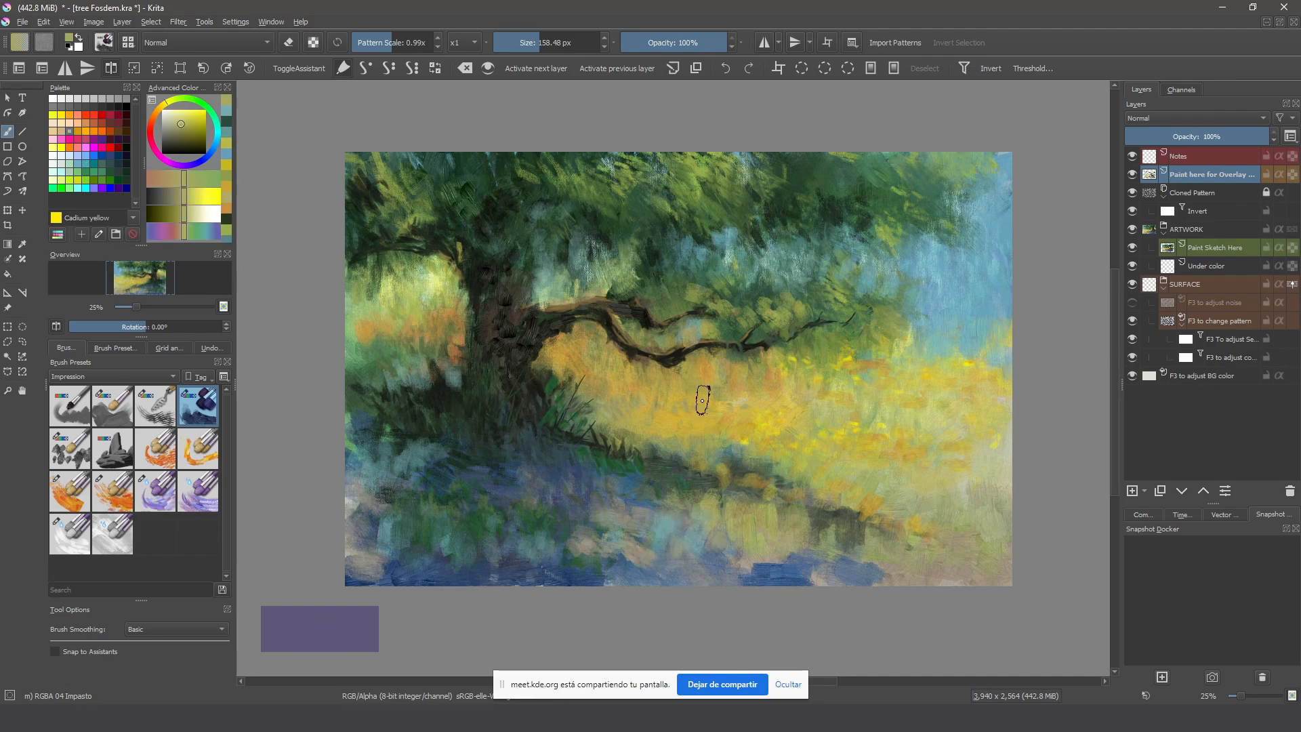
pyautogui.press('m')
pyautogui.press('v')
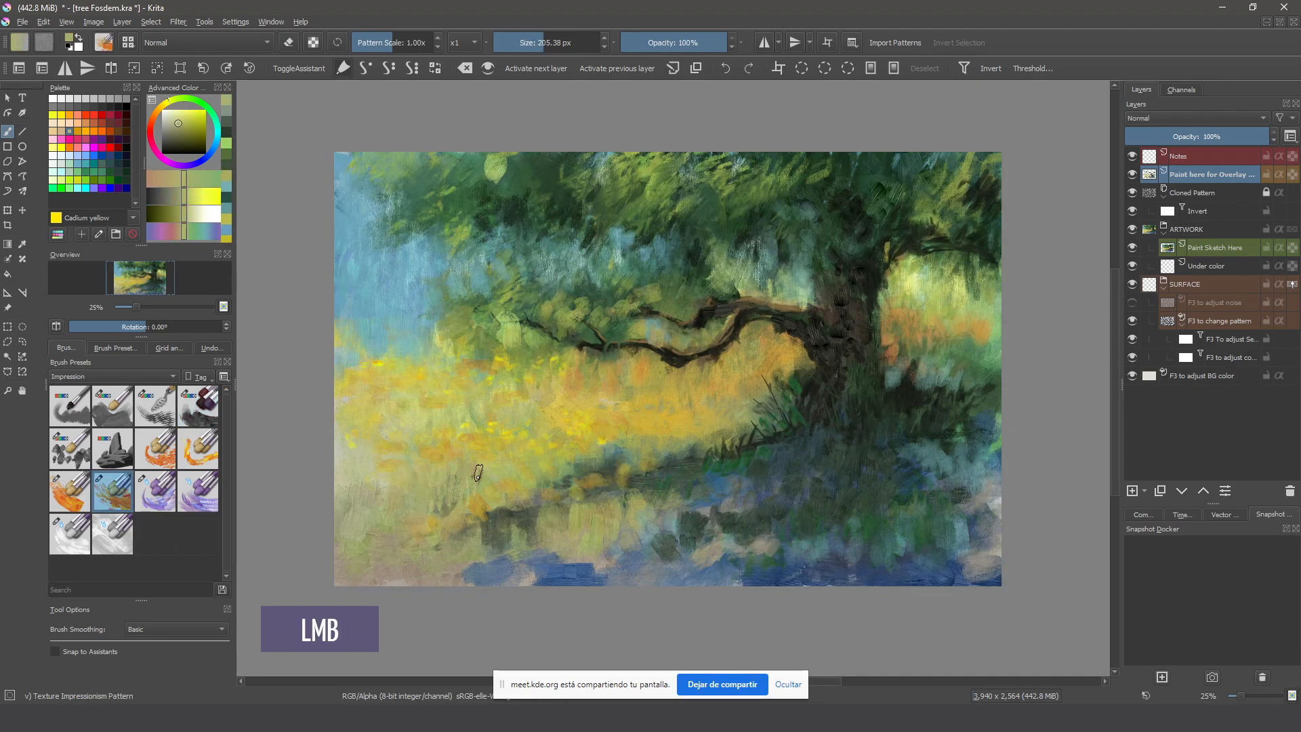
pyautogui.moveTo(466, 479)
pyautogui.mouseDown()
pyautogui.moveTo(437, 475)
pyautogui.moveTo(422, 497)
pyautogui.moveTo(450, 484)
pyautogui.moveTo(433, 476)
pyautogui.moveTo(398, 490)
pyautogui.moveTo(391, 463)
pyautogui.mouseUp()
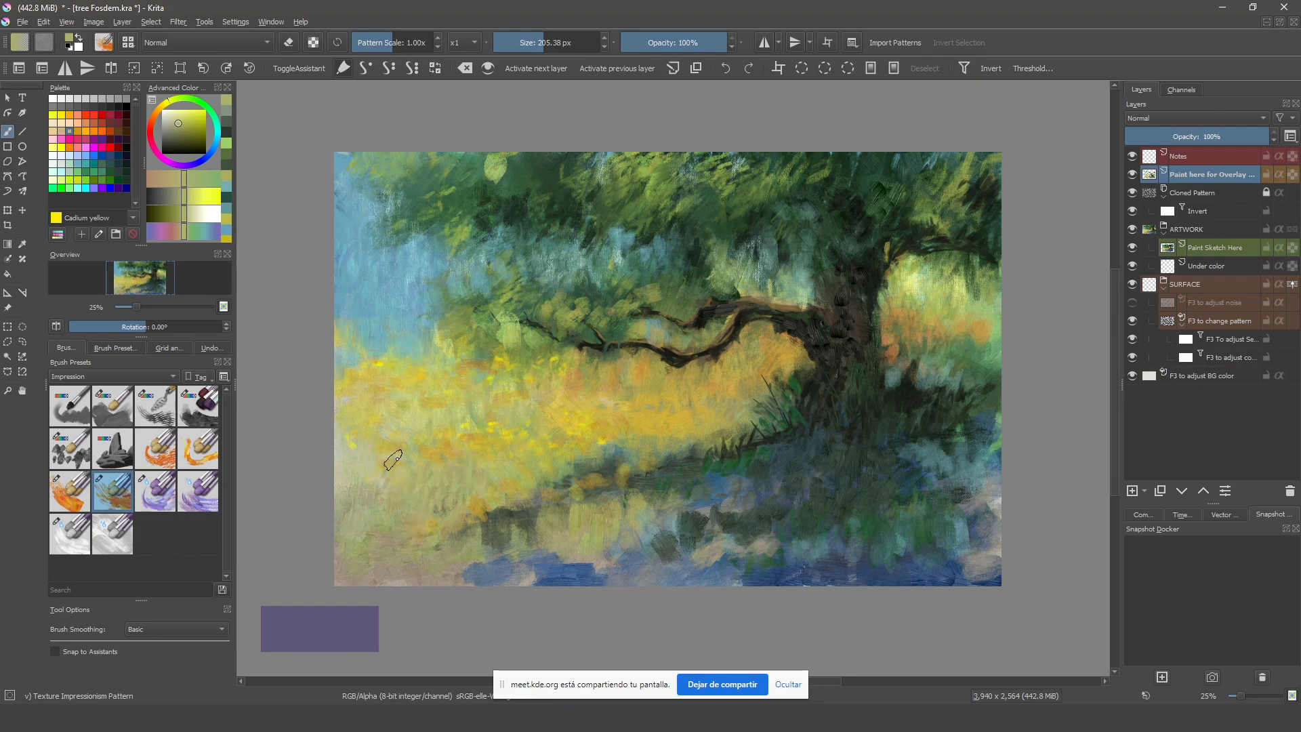
# Switch to the Texture Impressionism Masked brush and dab Cadium yellow flowers across the meadow's far sunlit side
pyautogui.keyDown('ctrl'); pyautogui.click(542, 471); pyautogui.keyUp('ctrl')
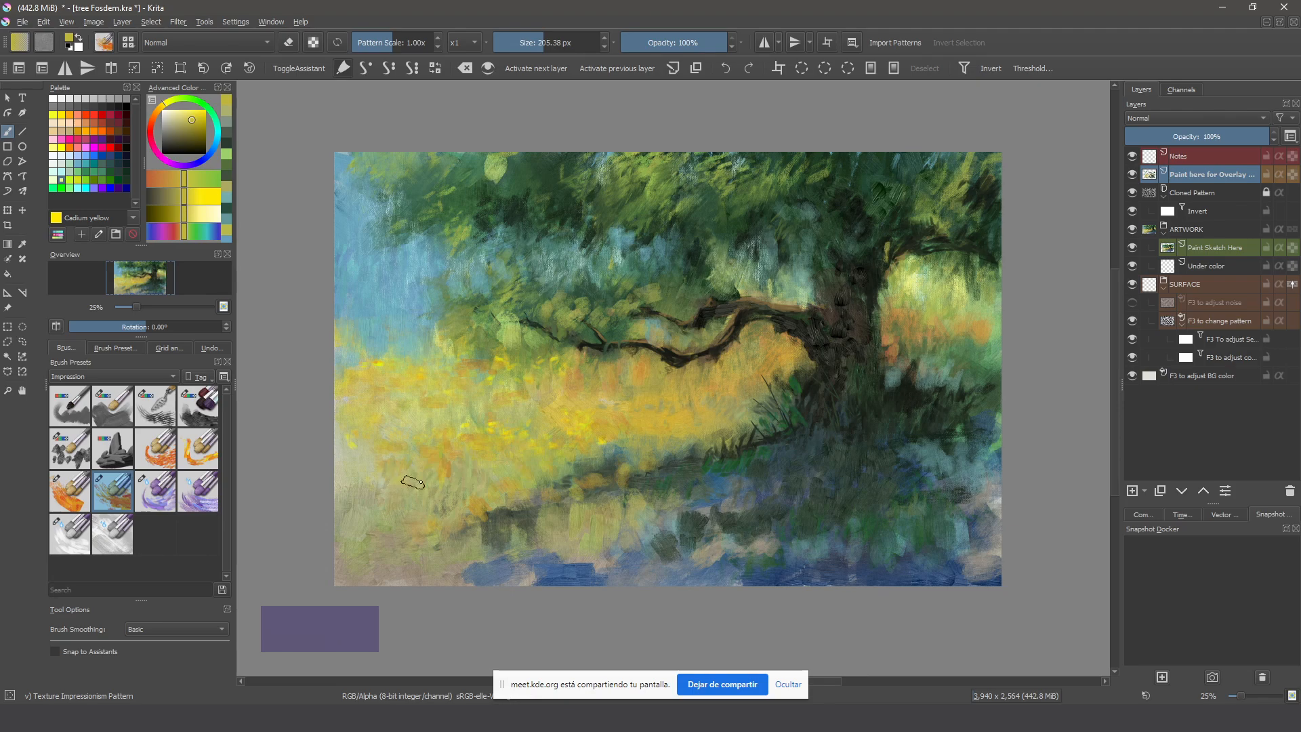
pyautogui.press('/')
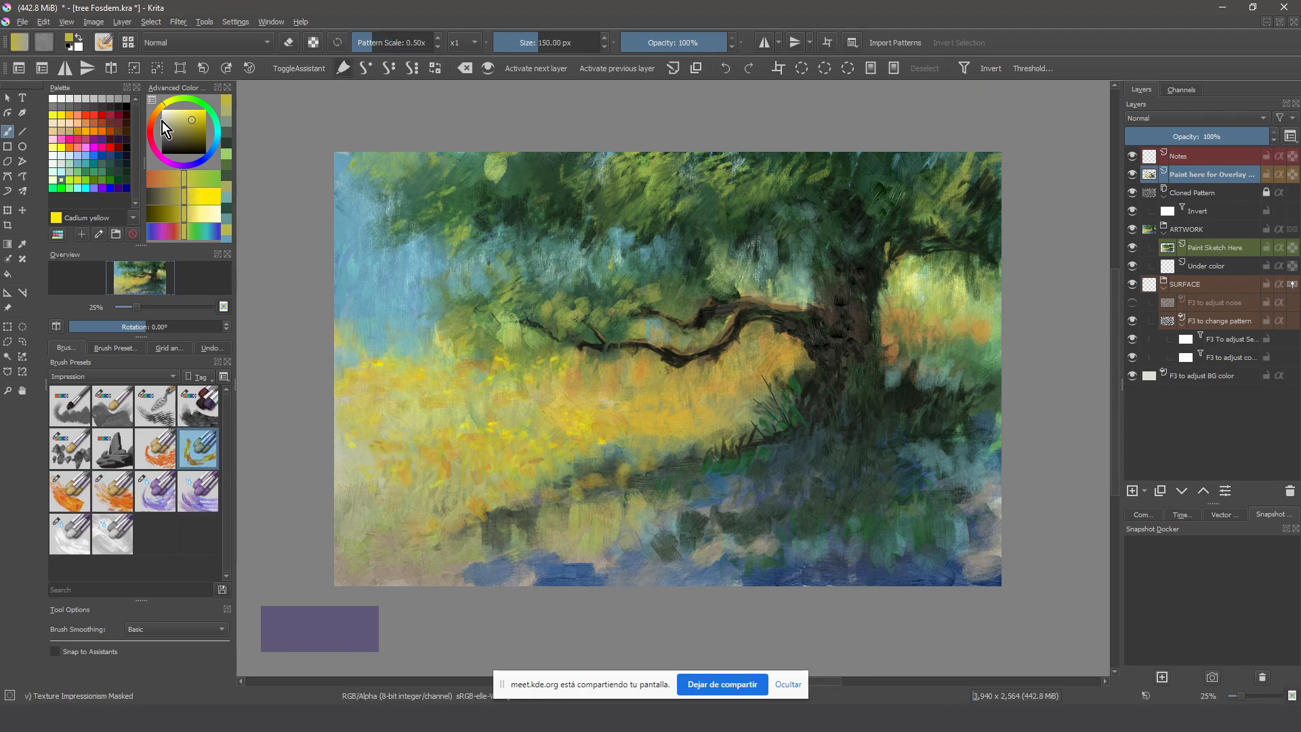
pyautogui.click(60, 117)
pyautogui.click(385, 426)
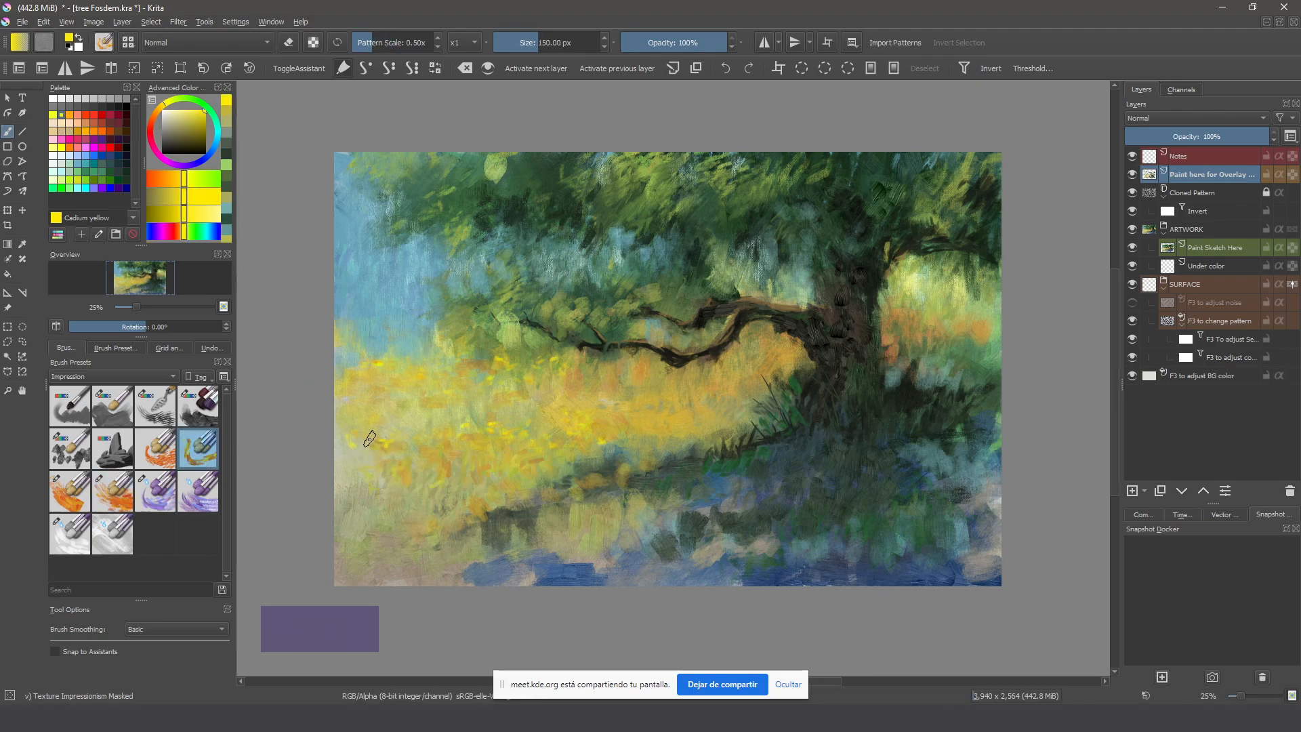
pyautogui.click(415, 437)
pyautogui.click(423, 446)
pyautogui.click(409, 465)
pyautogui.click(357, 480)
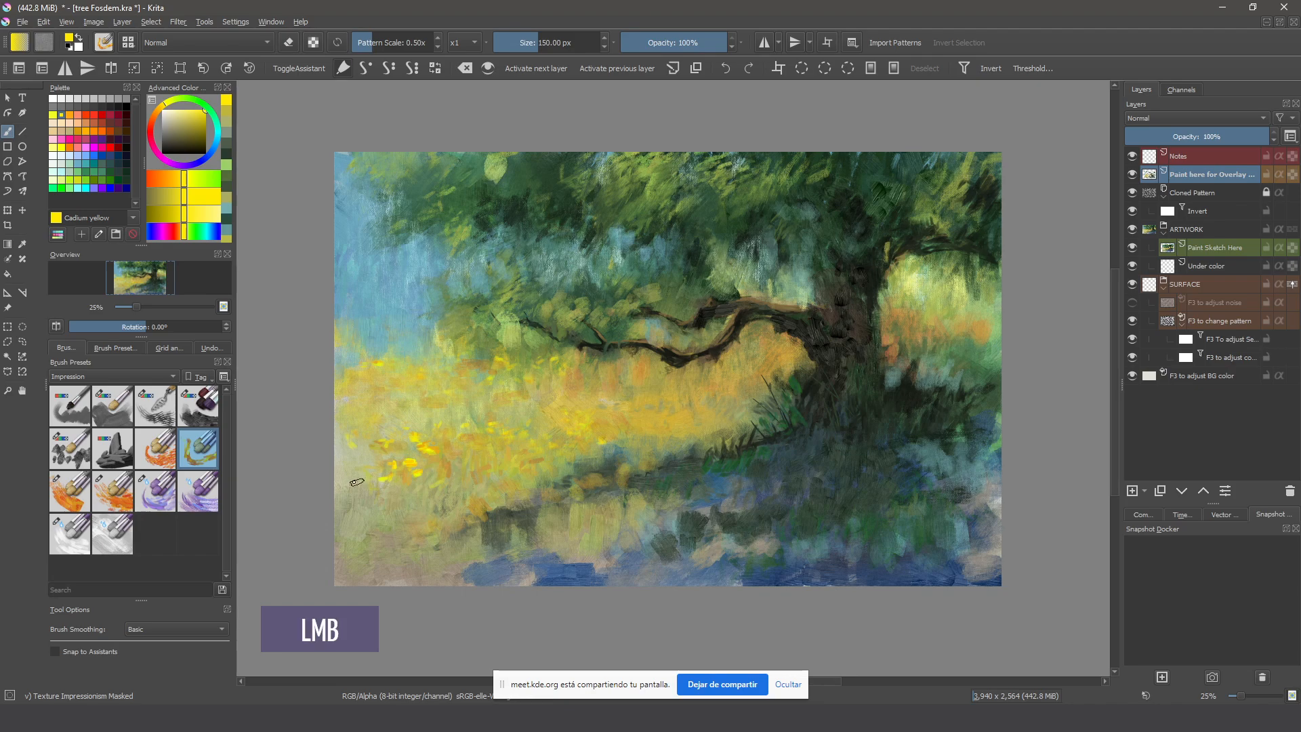
pyautogui.click(462, 459)
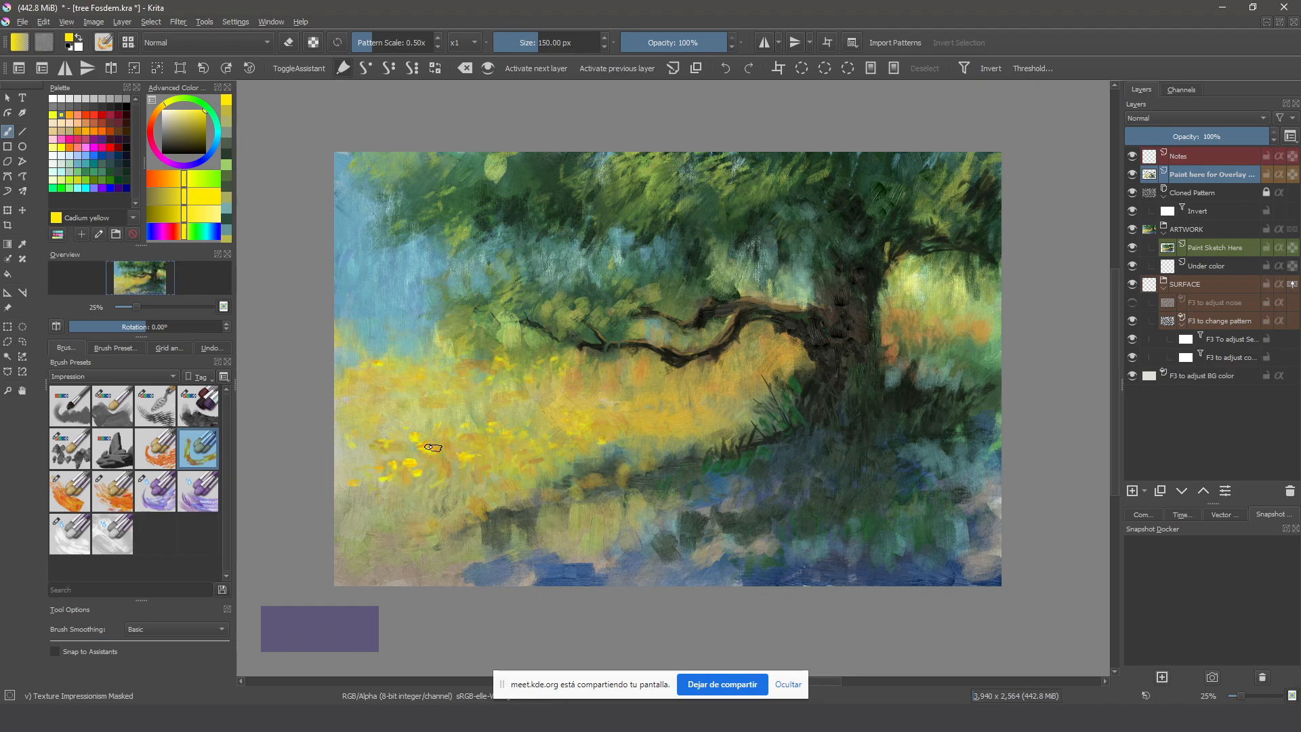
# Add more bright yellow flower dabs along the upper meadow, the shadow's edge and the golden grass below the branch
pyautogui.moveTo(374, 369); pyautogui.dragTo(384, 372)
pyautogui.click(417, 384)
pyautogui.click(433, 461)
pyautogui.click(435, 486)
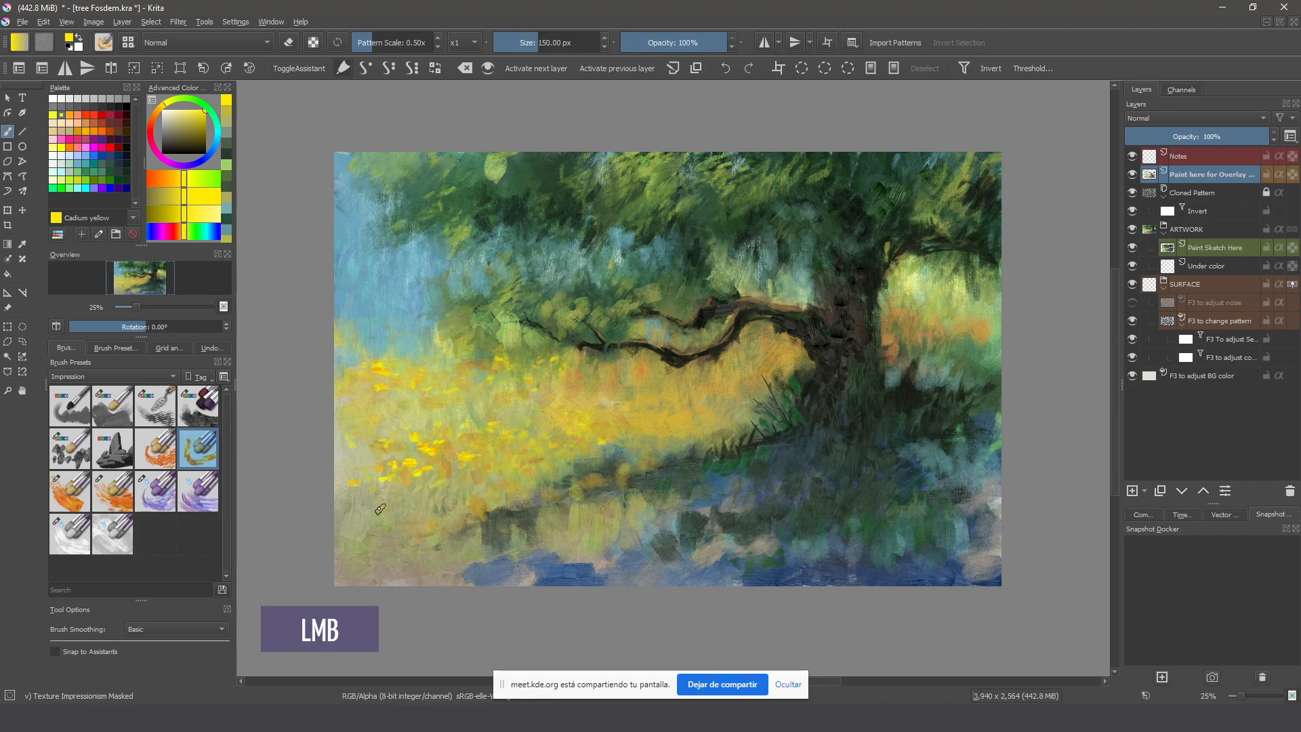
pyautogui.click(478, 494)
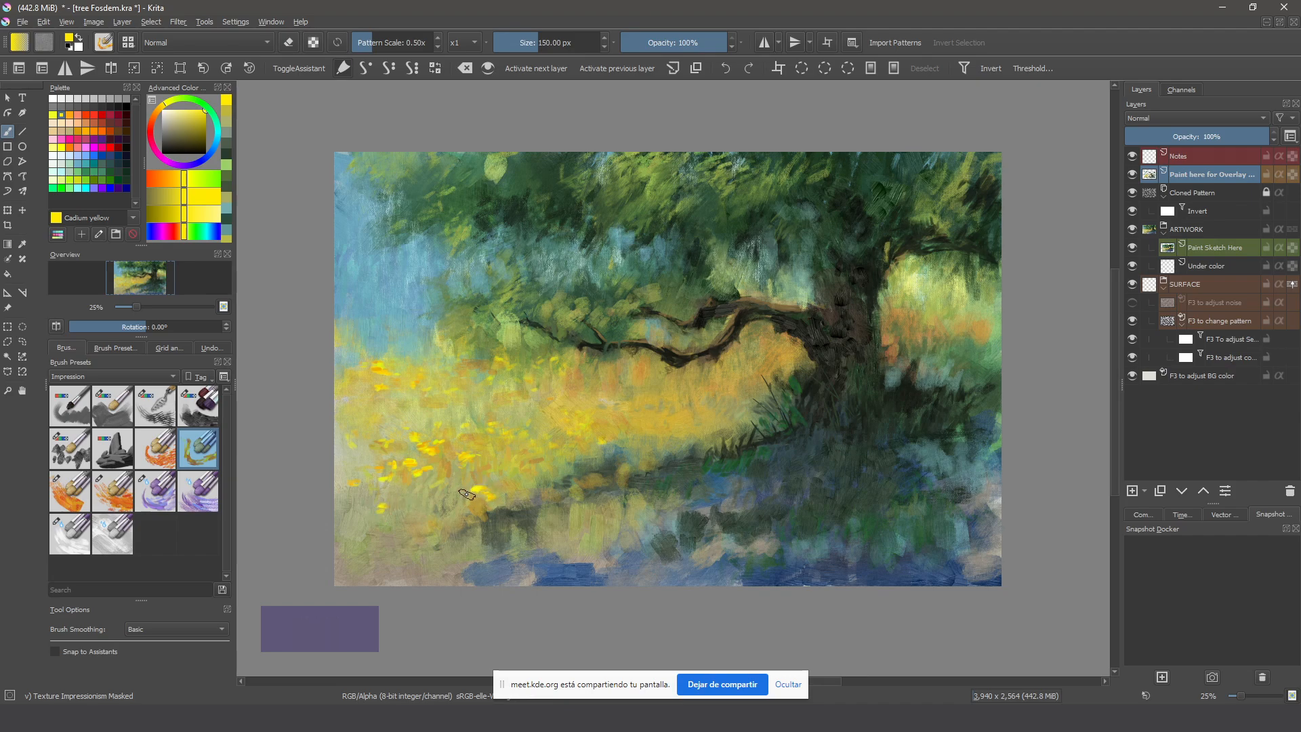
pyautogui.click(454, 492)
pyautogui.click(644, 418)
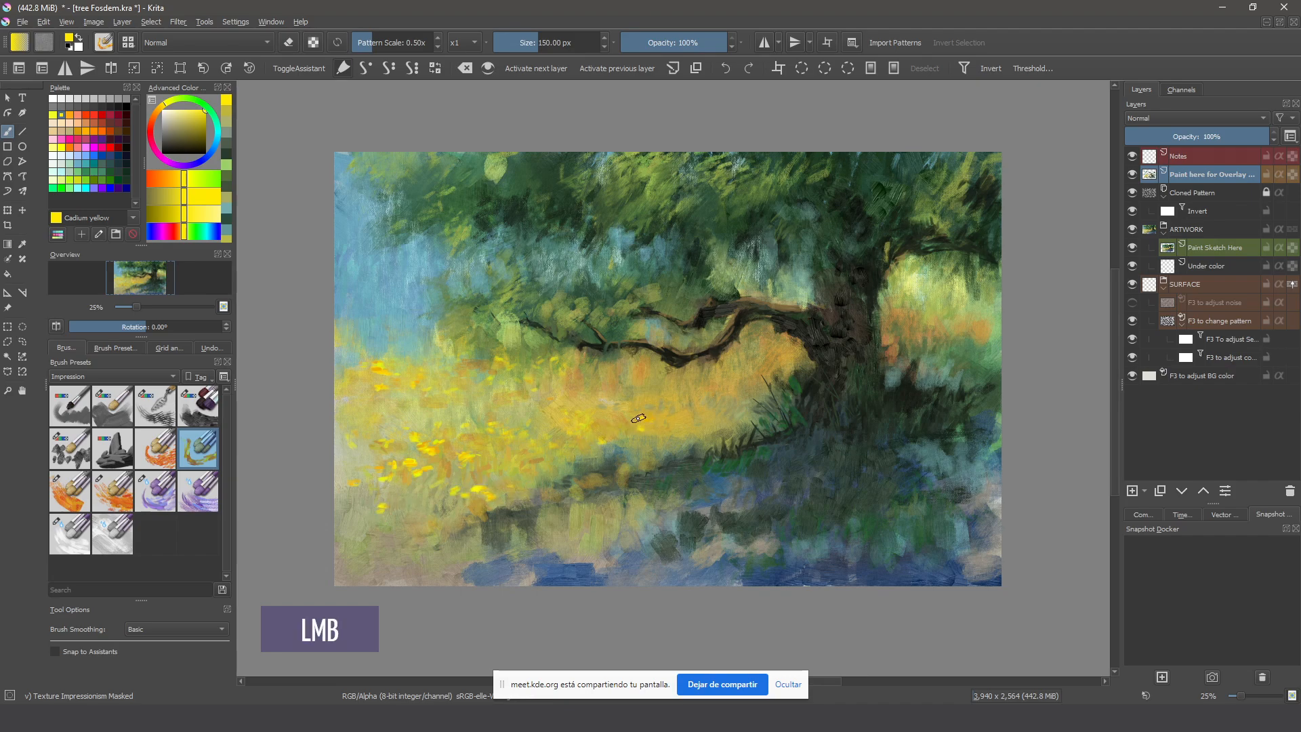
pyautogui.click(668, 420)
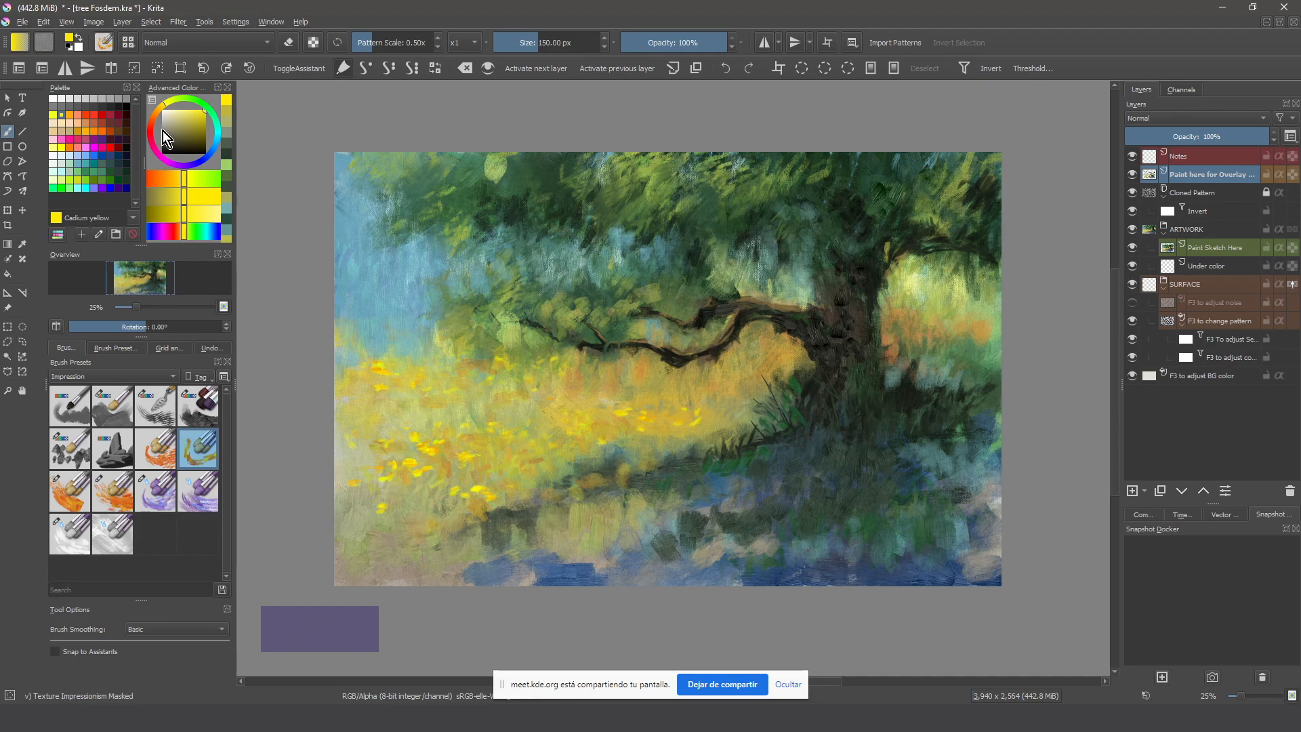
# Choose a golden orange and dab small flowers in the dark grass behind the tree trunk
pyautogui.click(157, 111)
pyautogui.moveTo(194, 128); pyautogui.dragTo(197, 124)
pyautogui.click(919, 407)
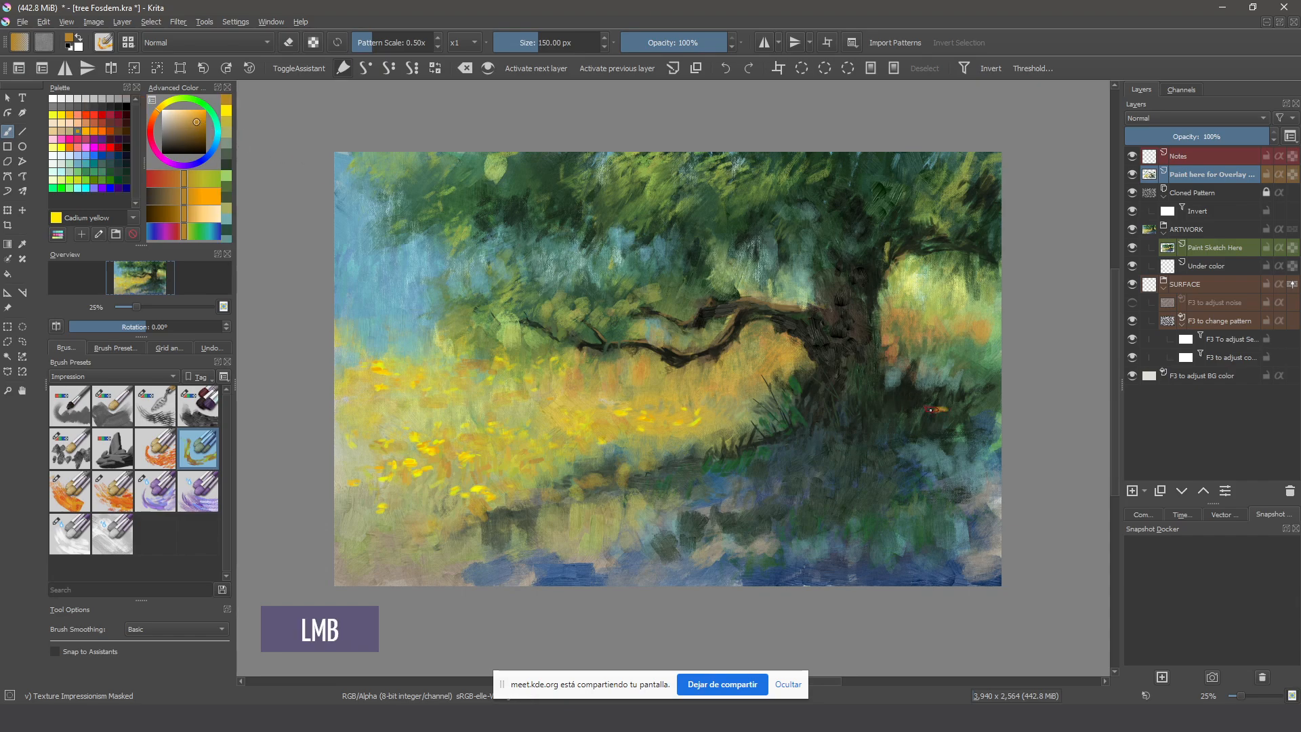
pyautogui.click(969, 419)
pyautogui.click(980, 404)
pyautogui.click(982, 400)
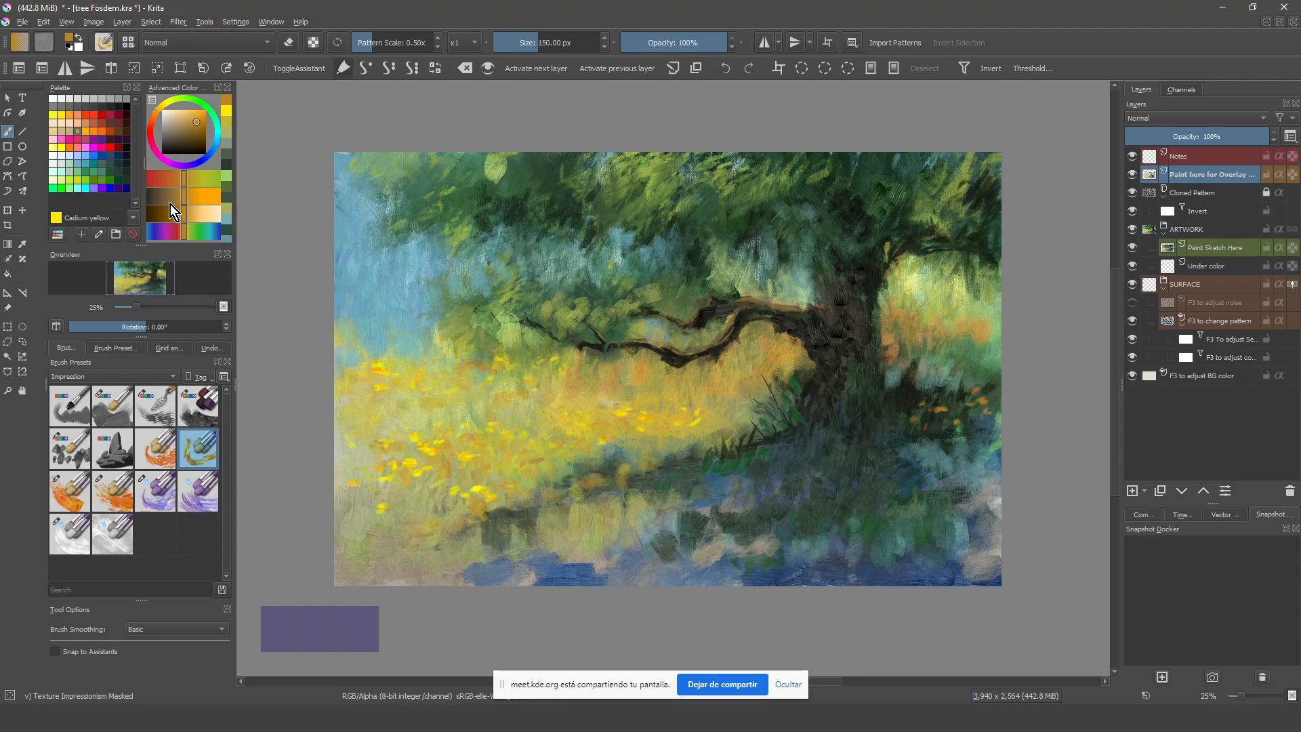
# Pick English-red from the palette and paint red flowers in the shaded grass around the tree's base
pyautogui.click(102, 116)
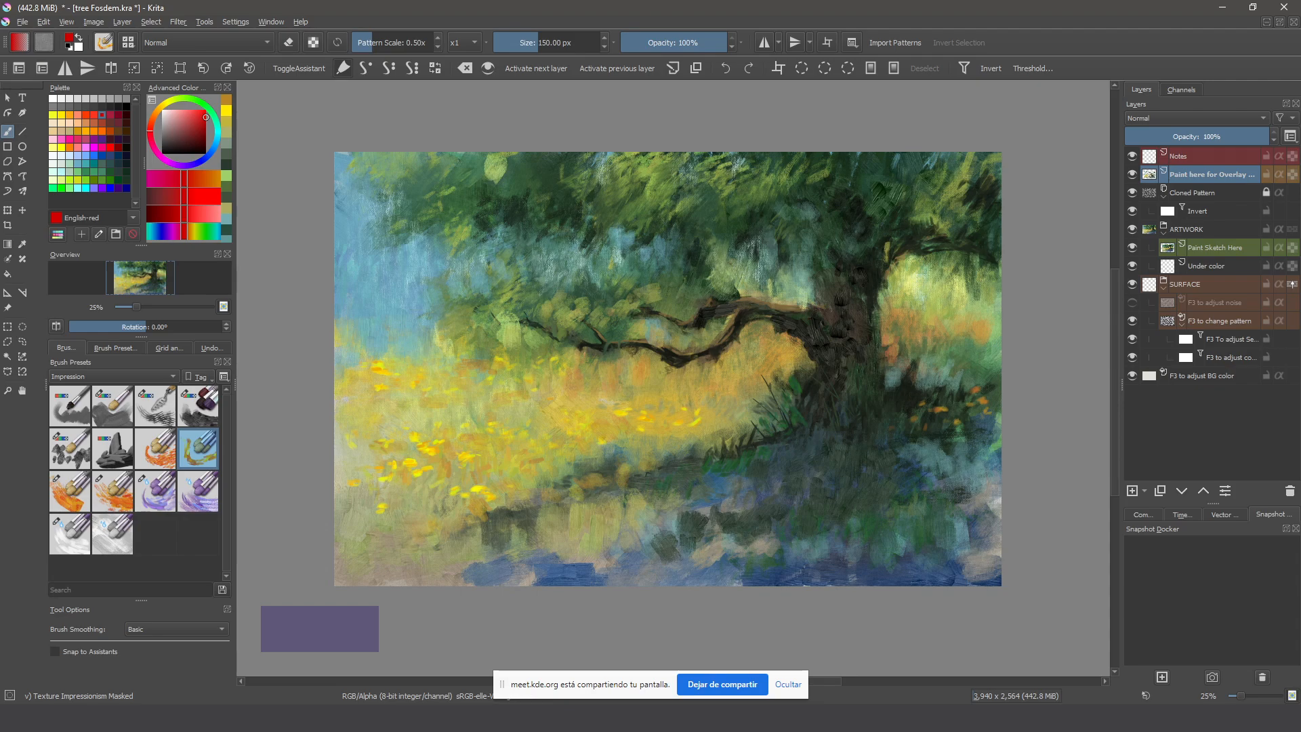
pyautogui.moveTo(972, 425); pyautogui.dragTo(930, 423)
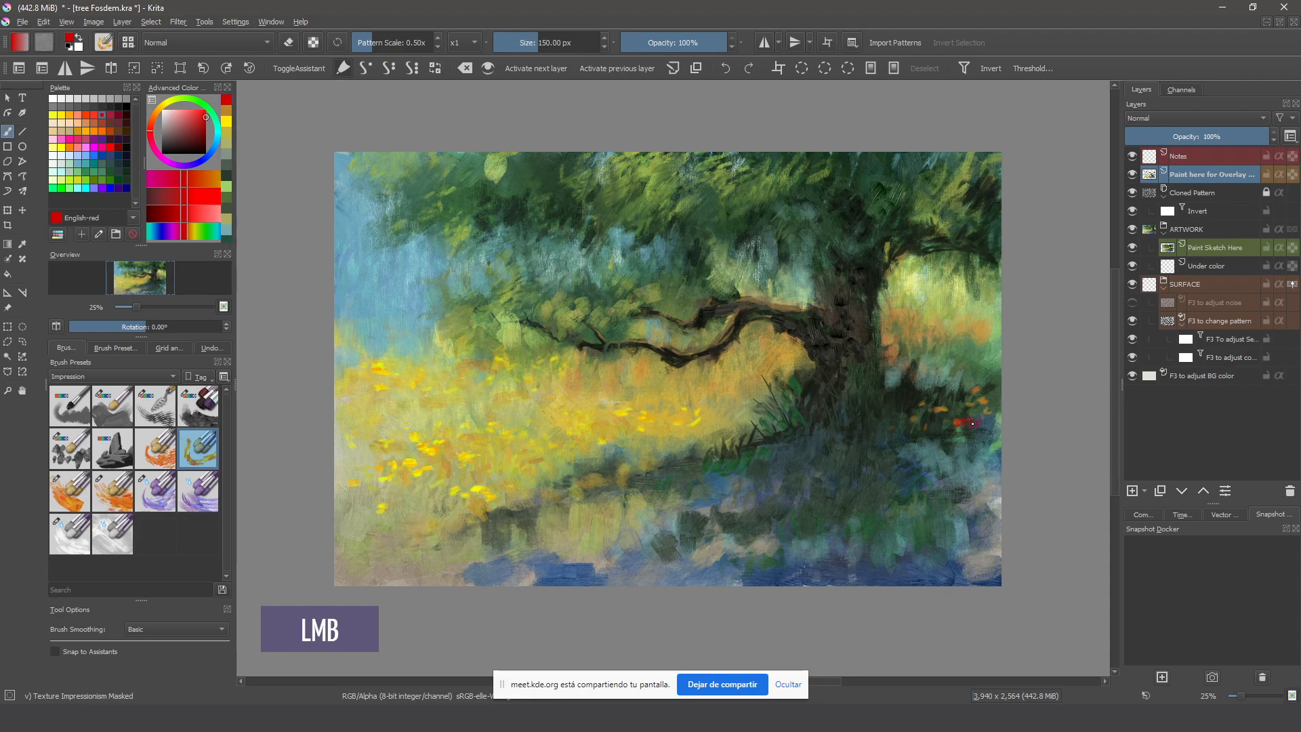
pyautogui.click(725, 500)
pyautogui.click(728, 509)
pyautogui.click(675, 523)
pyautogui.hotkey('ctrl', 'z')
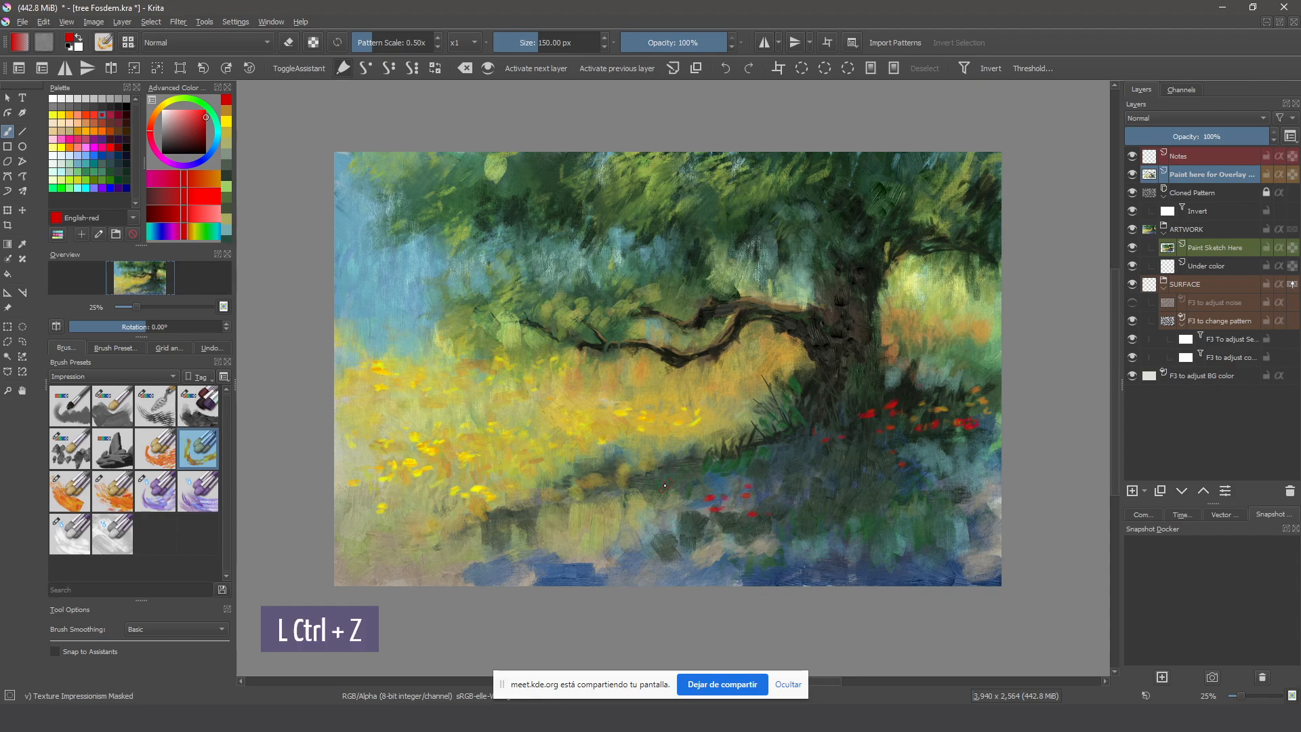
pyautogui.hotkey('ctrl', 'z')
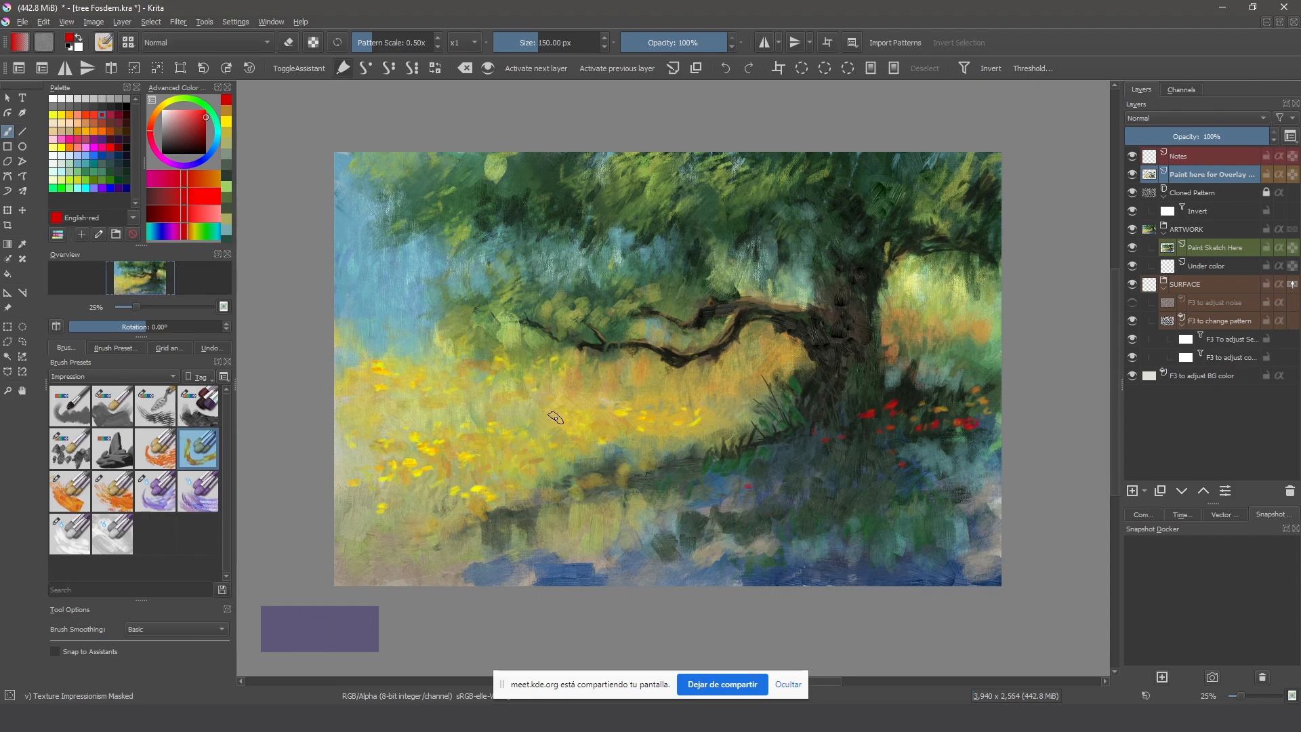
# Dab flowers in the Purple palette color, plus a lighter, less saturated purple, across the shaded grass and among the red flowers
pyautogui.click(93, 140)
pyautogui.moveTo(748, 487); pyautogui.dragTo(786, 484)
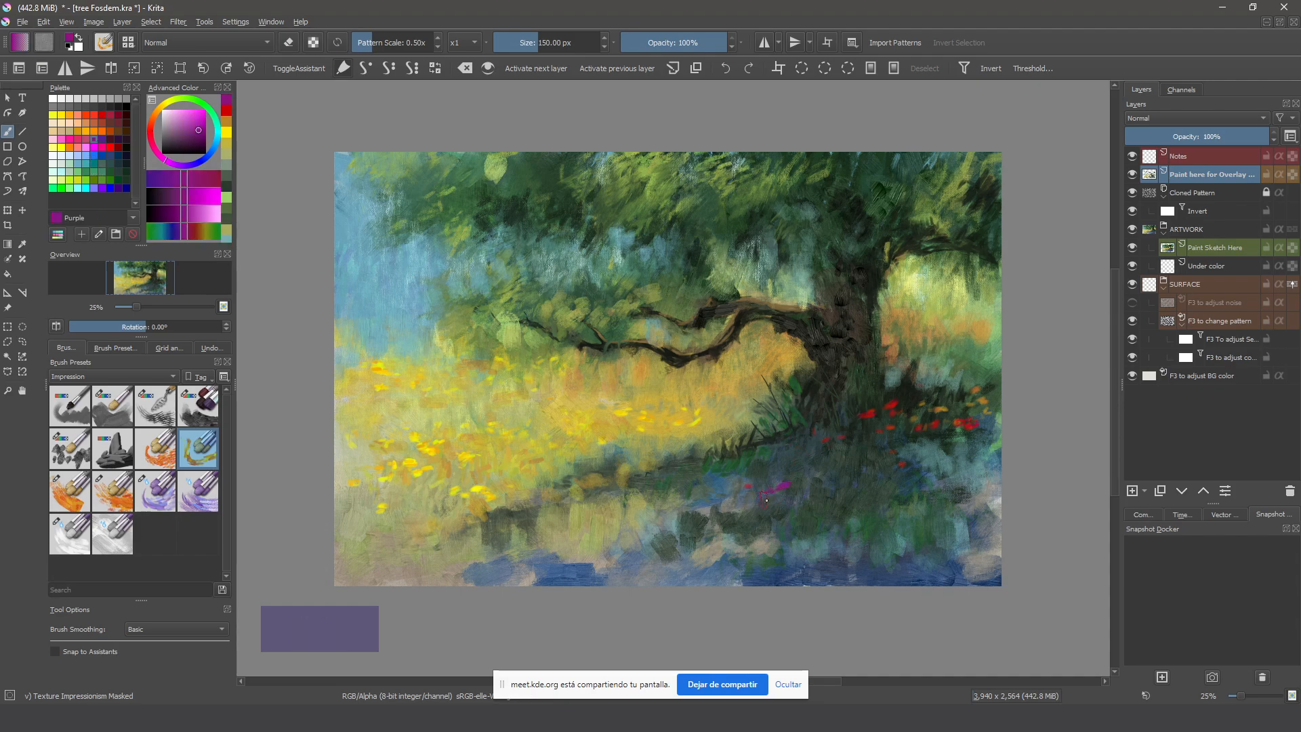
pyautogui.click(185, 129)
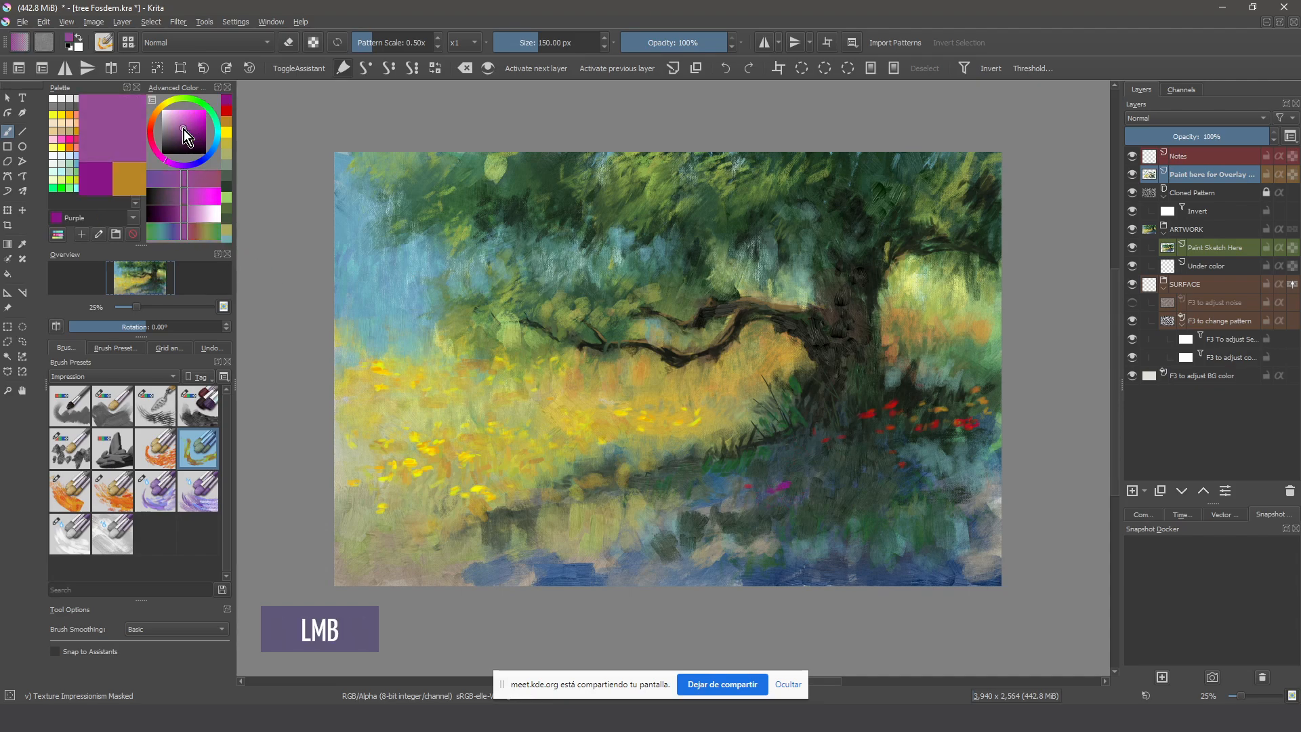
pyautogui.click(781, 490)
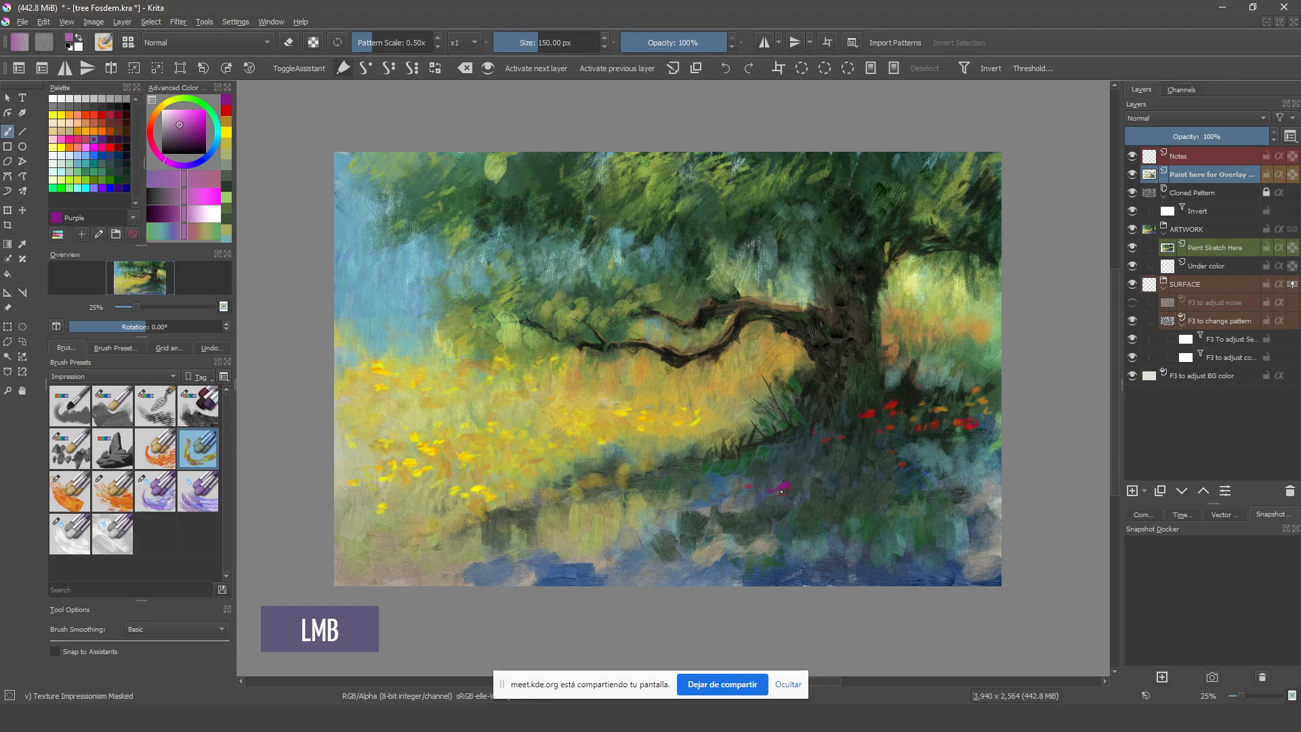
pyautogui.click(700, 511)
pyautogui.click(742, 496)
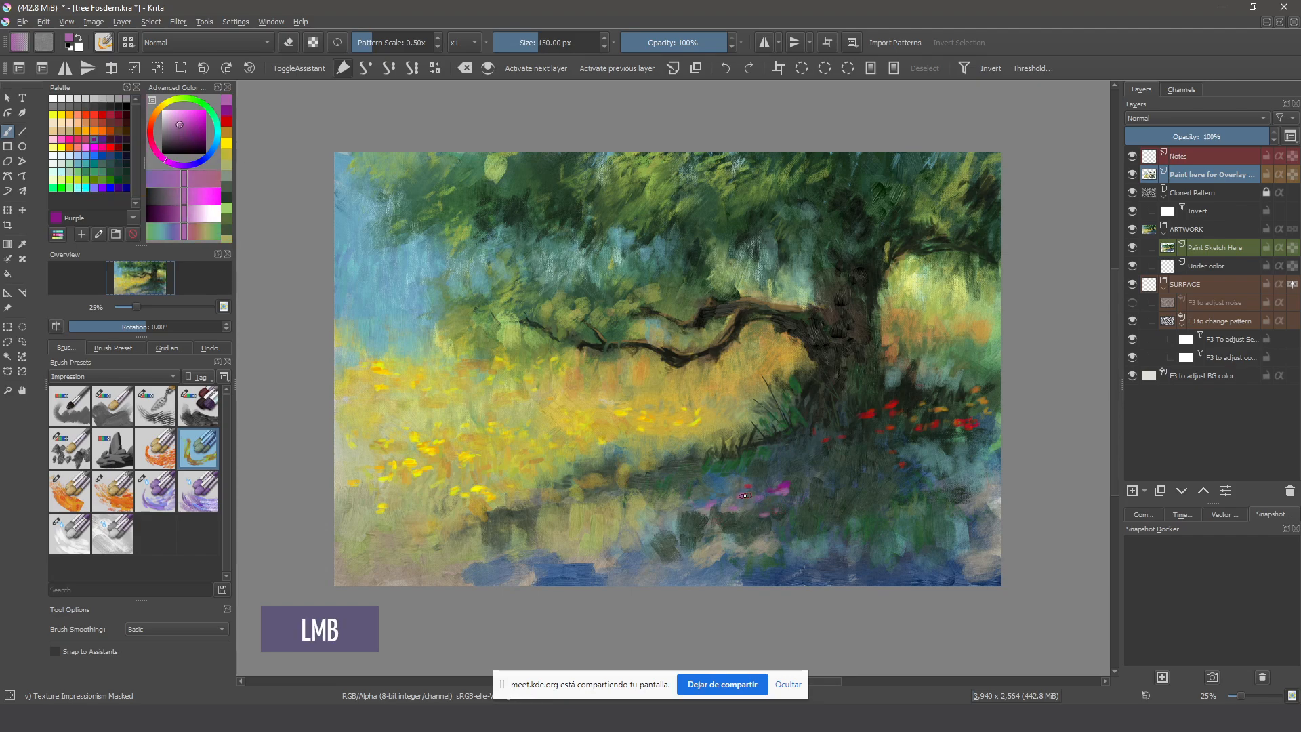
pyautogui.click(876, 416)
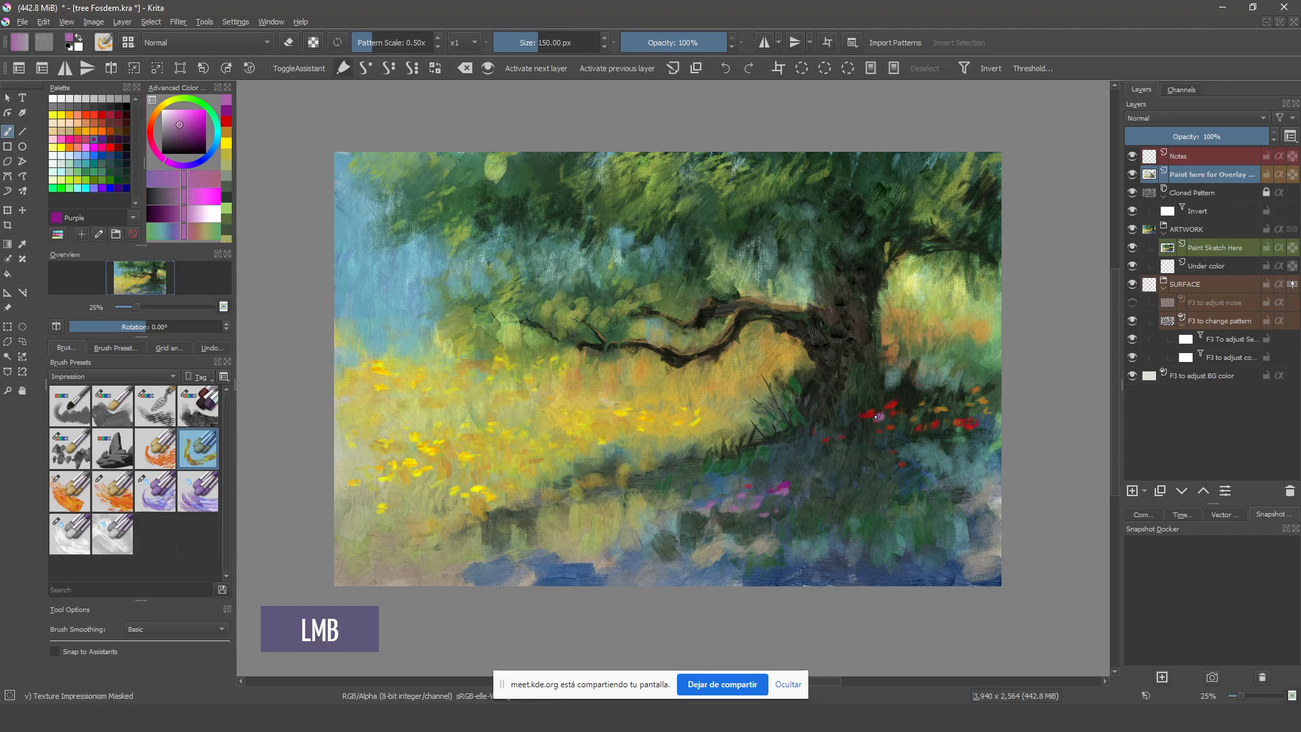
# Sample a dark green, switch to the RGBA 04 Impasto brush at about 229 px, and darken the shaded grass over the red flowers near the trunk
pyautogui.keyDown('ctrl'); pyautogui.click(832, 410); pyautogui.keyUp('ctrl')
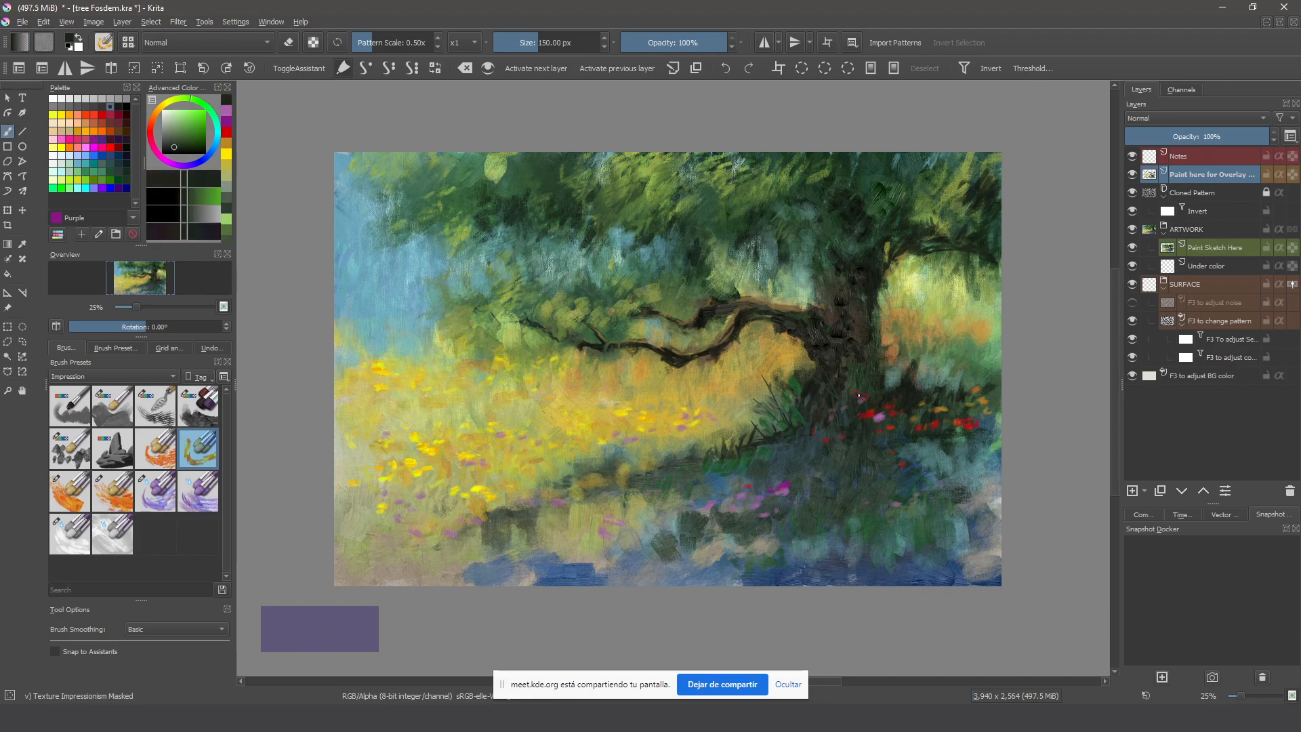
pyautogui.hotkey('ctrl', 'z')
pyautogui.press('/')
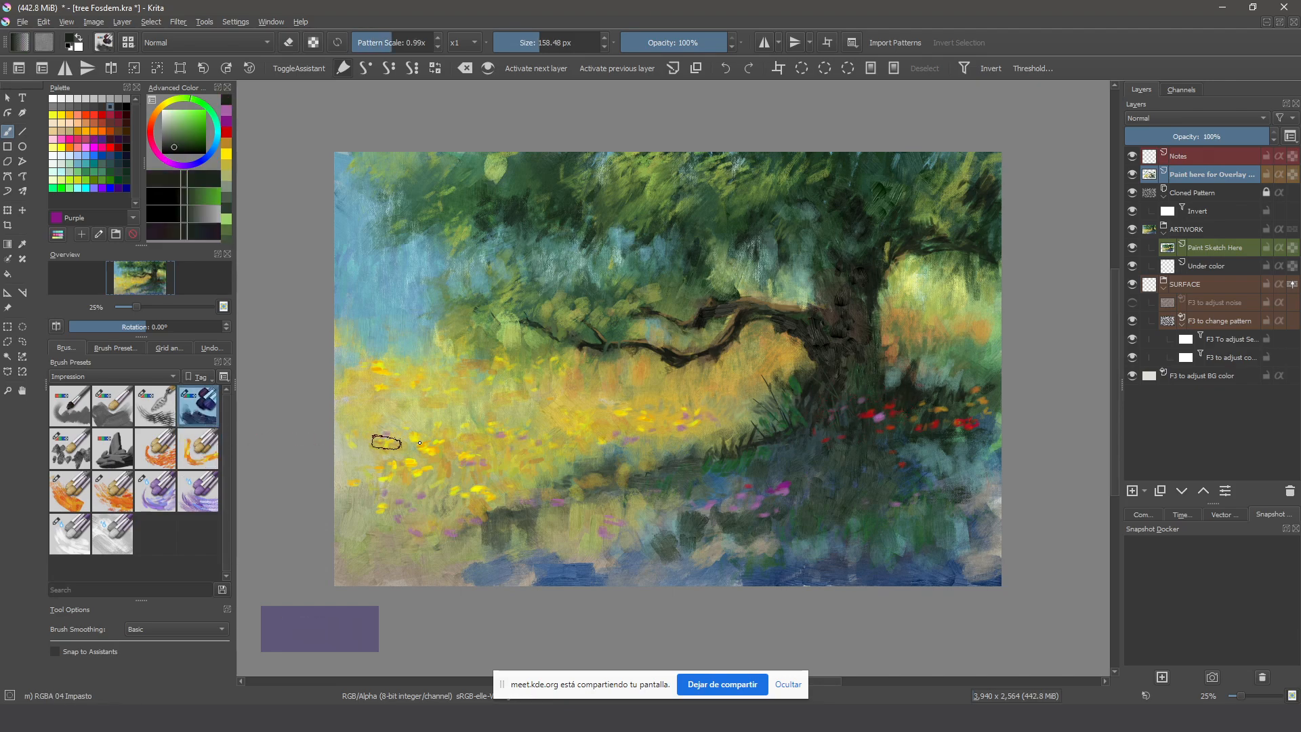
pyautogui.keyDown('shift'); pyautogui.moveTo(851, 389); pyautogui.dragTo(855, 425); pyautogui.keyUp('shift')
pyautogui.moveTo(462, 346)
pyautogui.mouseDown()
pyautogui.moveTo(433, 192)
pyautogui.moveTo(407, 333)
pyautogui.moveTo(384, 226)
pyautogui.moveTo(353, 230)
pyautogui.moveTo(344, 255)
pyautogui.moveTo(380, 252)
pyautogui.moveTo(389, 346)
pyautogui.mouseUp()
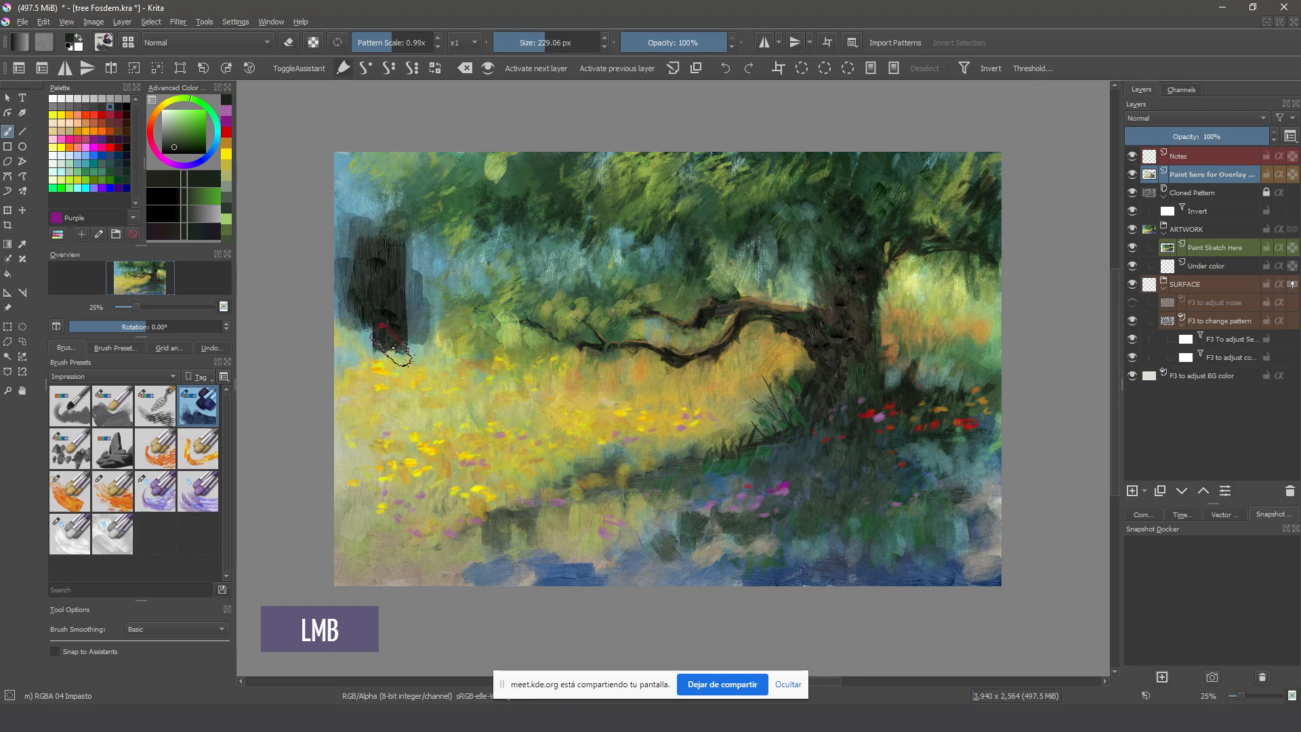
pyautogui.hotkey('ctrl', 'z')
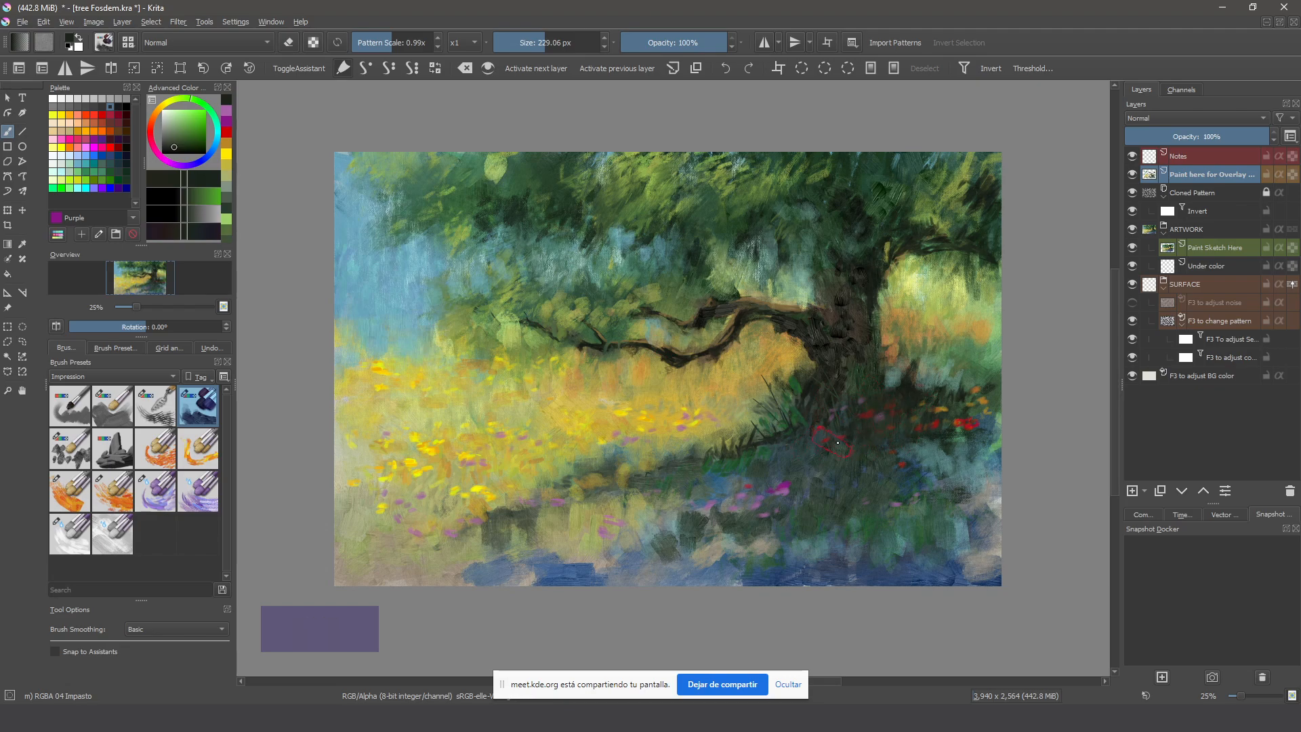
pyautogui.moveTo(838, 442)
pyautogui.mouseDown()
pyautogui.moveTo(853, 410)
pyautogui.moveTo(866, 410)
pyautogui.moveTo(850, 434)
pyautogui.moveTo(887, 408)
pyautogui.mouseUp()
pyautogui.moveTo(991, 480); pyautogui.dragTo(969, 520)
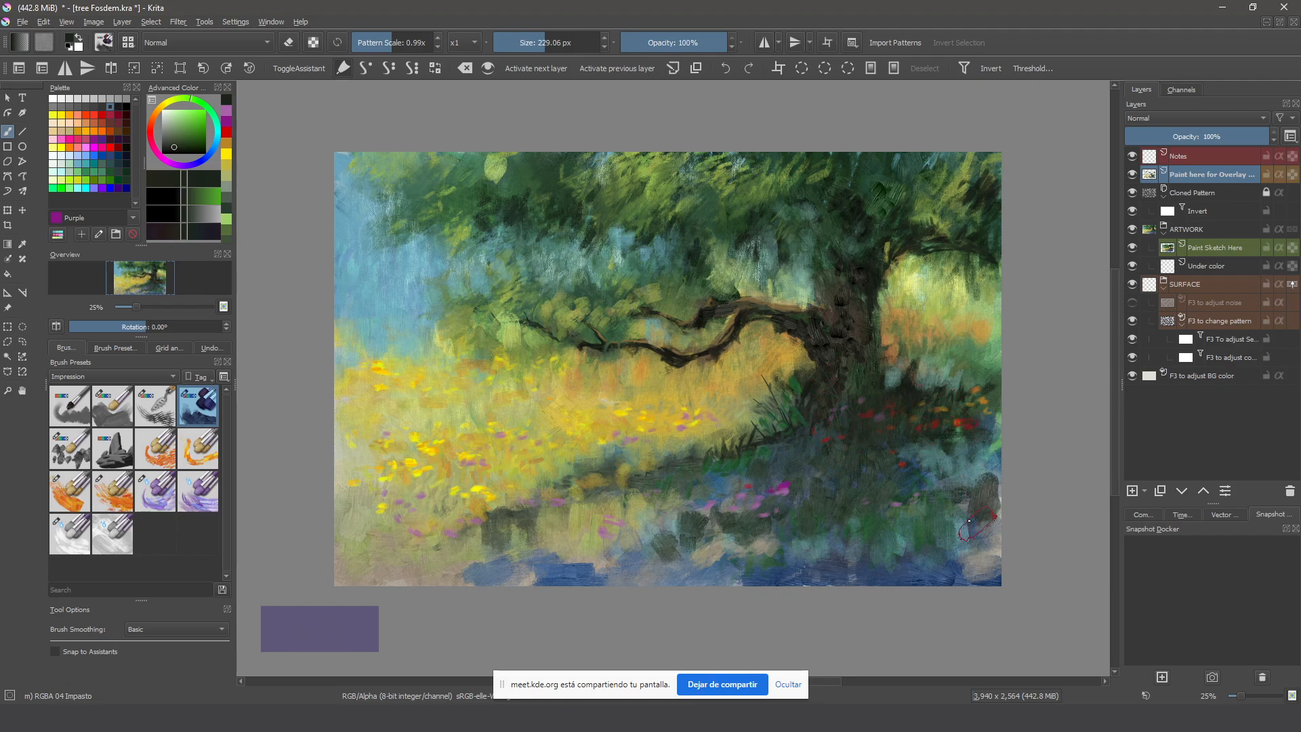
# Draw thin green stems and grass blades among the meadow flowers and along the shadow's edge with the Texture Impressionism Wet-Pattern brush
pyautogui.press('/')
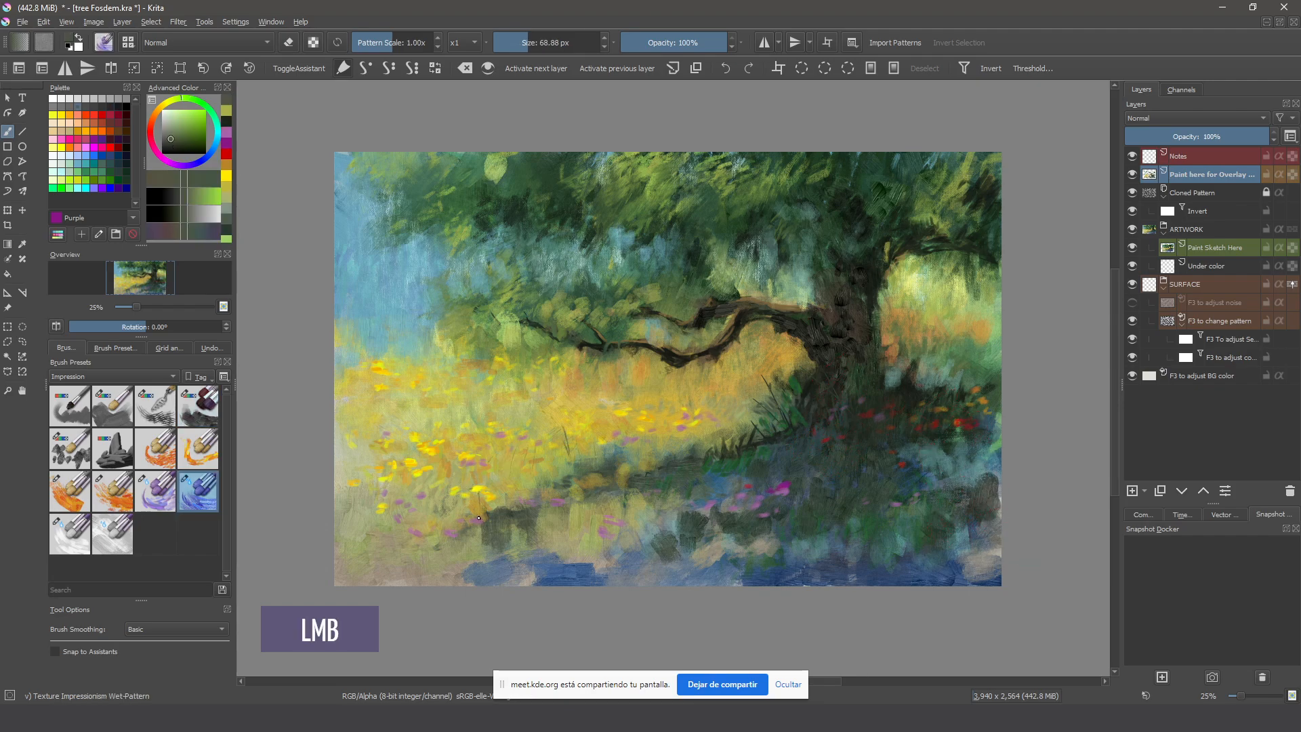
pyautogui.moveTo(479, 518)
pyautogui.mouseDown()
pyautogui.moveTo(430, 481)
pyautogui.moveTo(420, 513)
pyautogui.moveTo(431, 451)
pyautogui.moveTo(440, 481)
pyautogui.moveTo(402, 518)
pyautogui.moveTo(374, 499)
pyautogui.moveTo(401, 523)
pyautogui.mouseUp()
pyautogui.moveTo(678, 463)
pyautogui.mouseDown()
pyautogui.moveTo(686, 472)
pyautogui.moveTo(637, 468)
pyautogui.moveTo(668, 523)
pyautogui.moveTo(660, 508)
pyautogui.moveTo(780, 508)
pyautogui.mouseUp()
pyautogui.keyDown('ctrl'); pyautogui.click(683, 452); pyautogui.keyUp('ctrl')
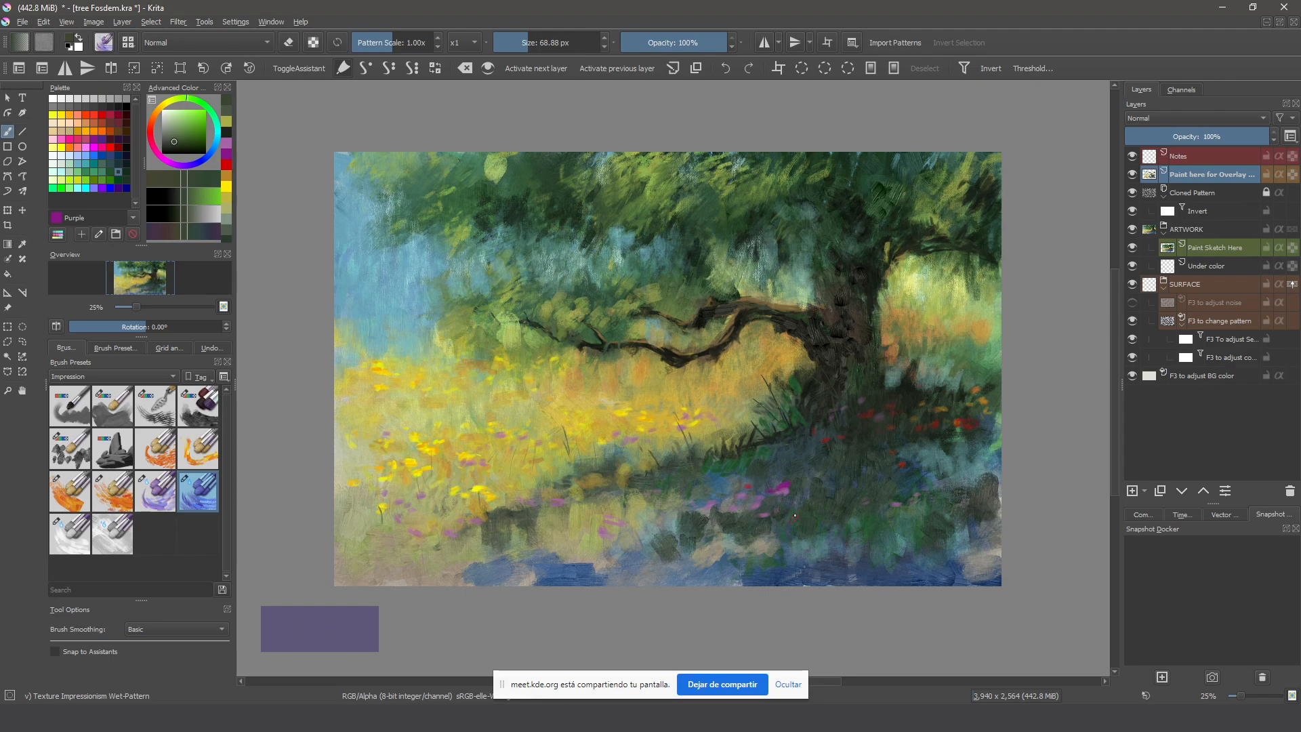
pyautogui.keyDown('ctrl'); pyautogui.click(760, 453); pyautogui.keyUp('ctrl')
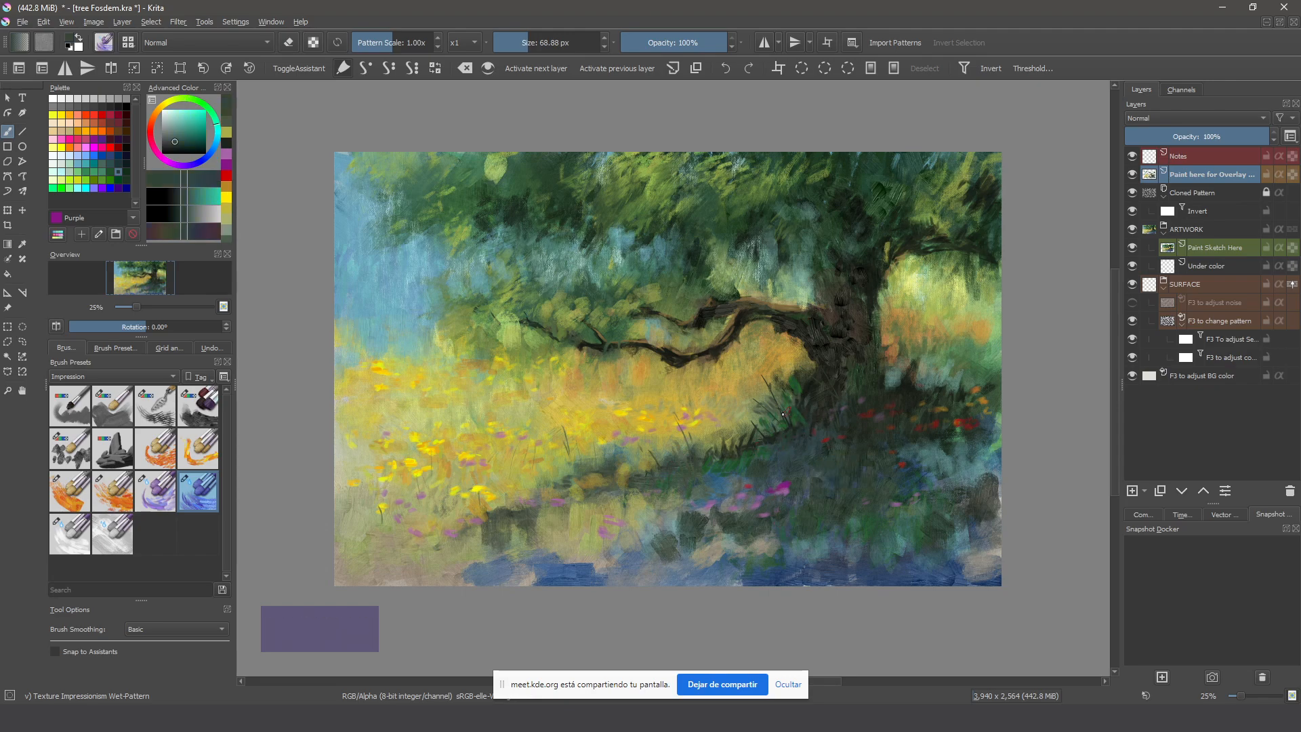
pyautogui.moveTo(835, 429); pyautogui.dragTo(772, 400)
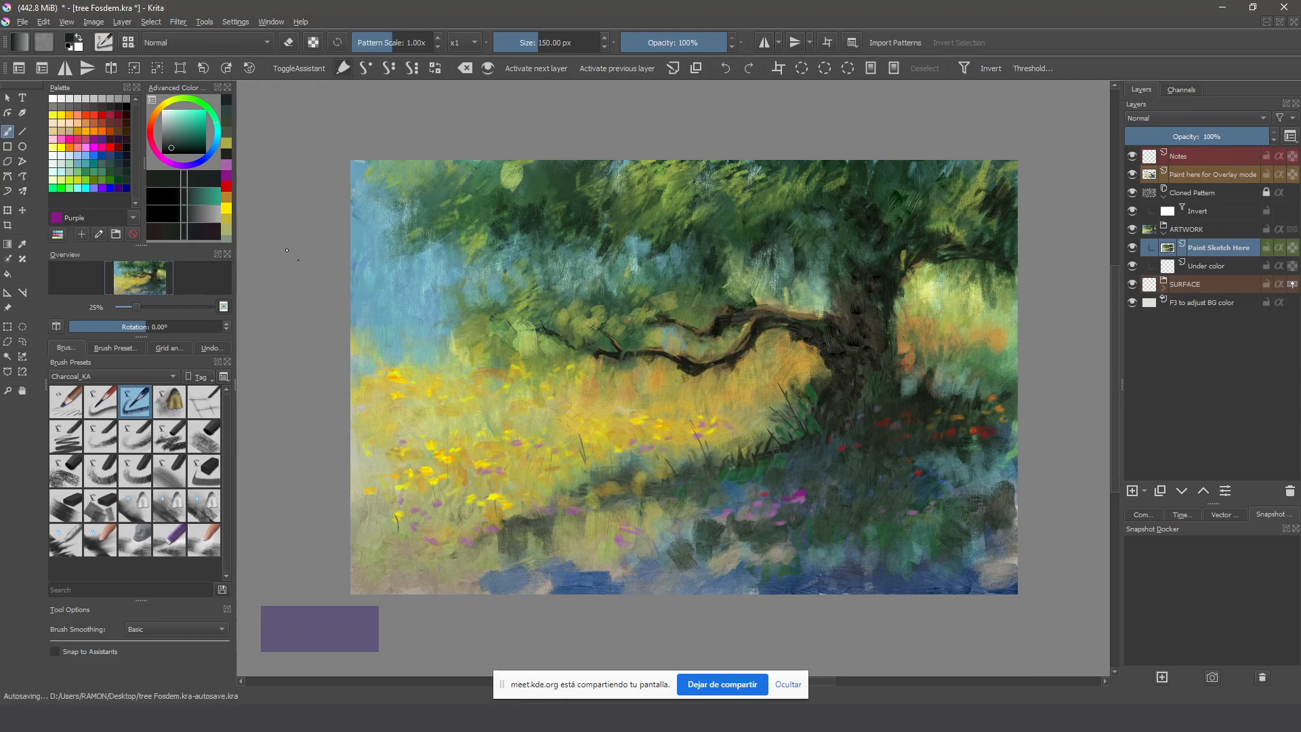
# Activate the Paint here for Overlay mode layer and draw a dark stem under the magenta flower with Charcoal 03 Pencil-Grainy
pyautogui.click(171, 148)
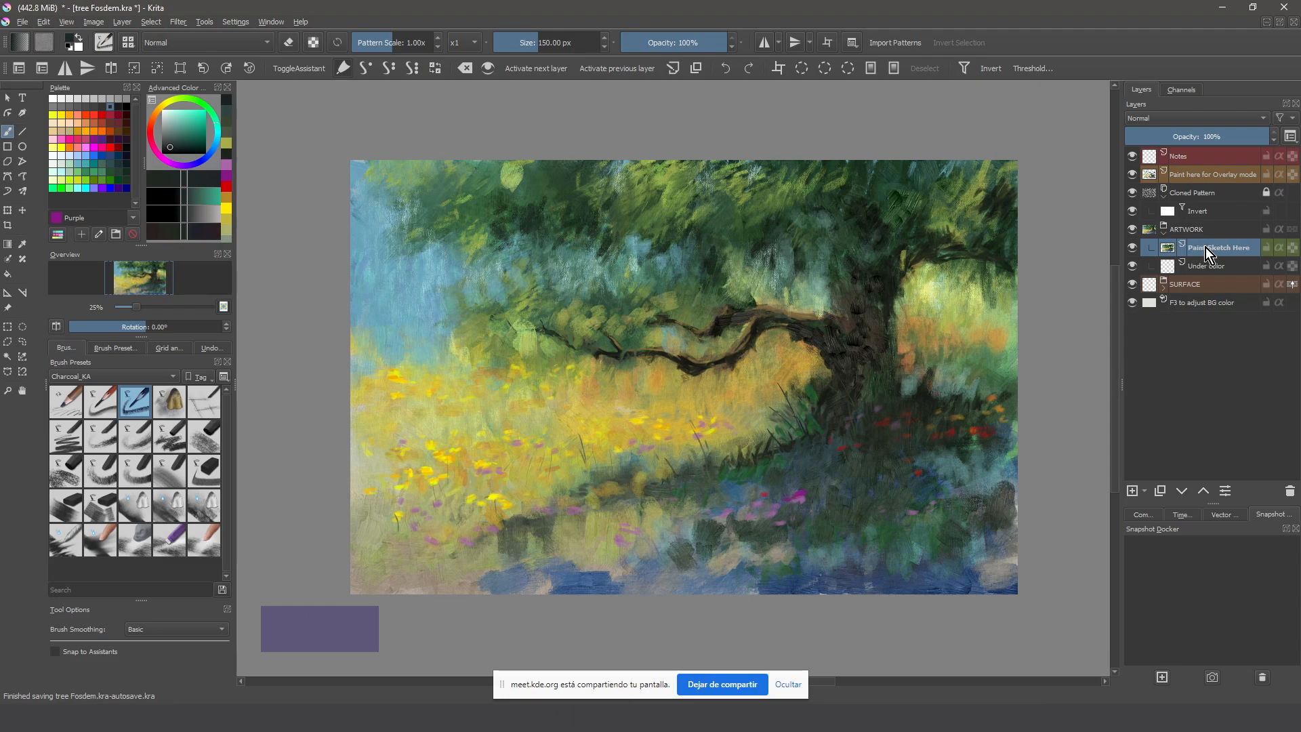
pyautogui.click(1200, 178)
pyautogui.click(772, 473)
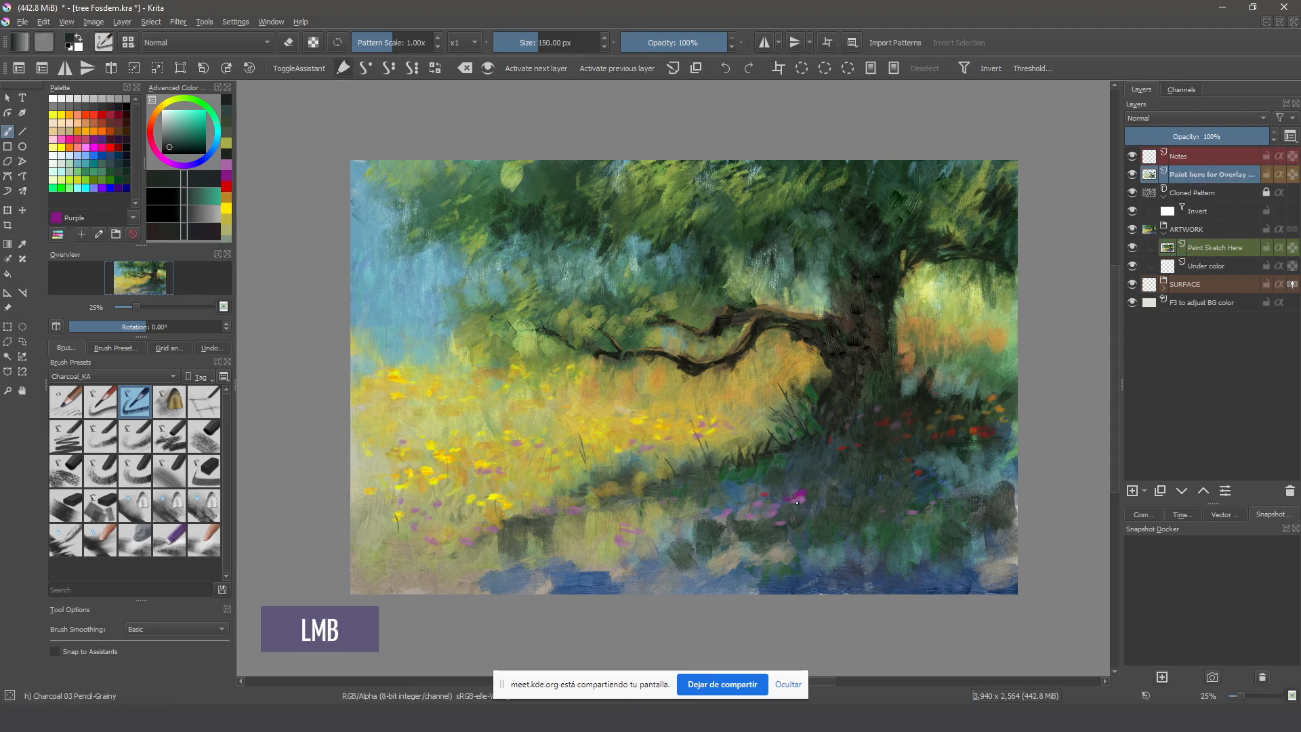
# Sample a dark olive green and sketch fine stems under the foreground pink and yellow flowers and along the shadow's edge
pyautogui.press('ctrl')
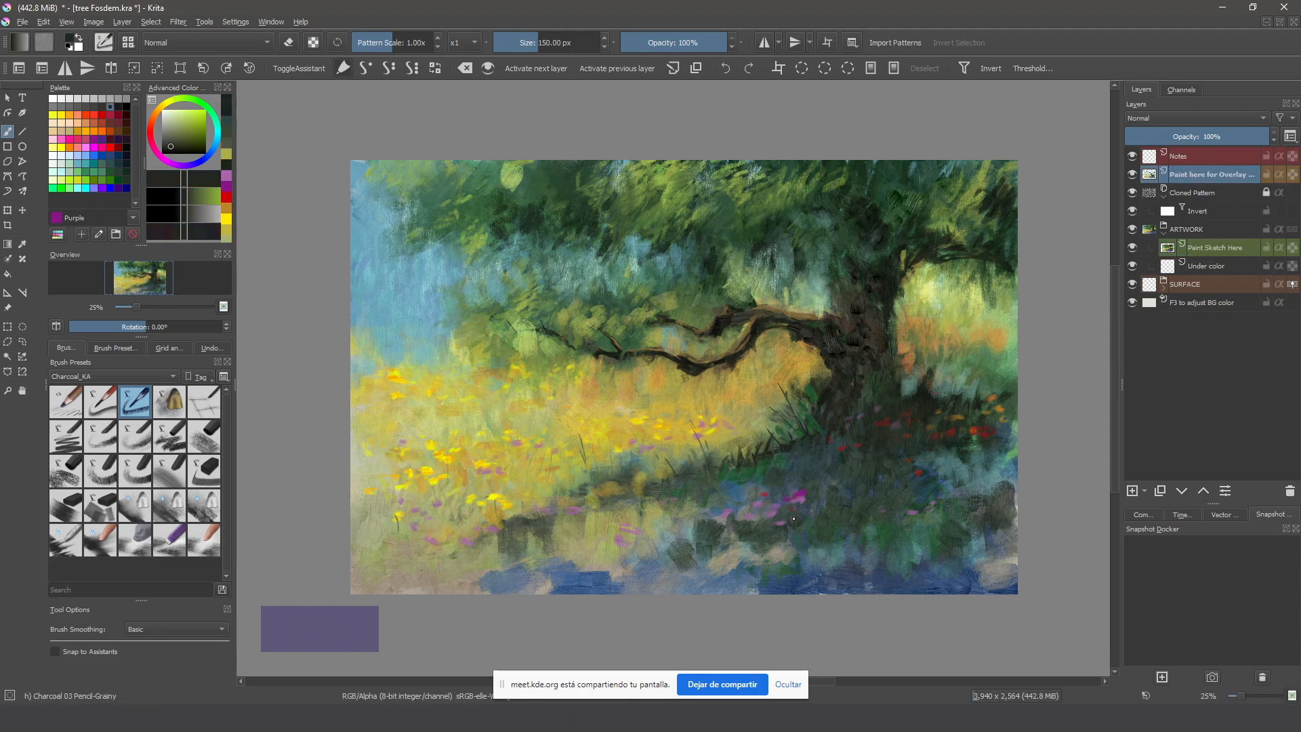
pyautogui.keyDown('ctrl'); pyautogui.click(691, 495); pyautogui.keyUp('ctrl')
pyautogui.click(626, 532)
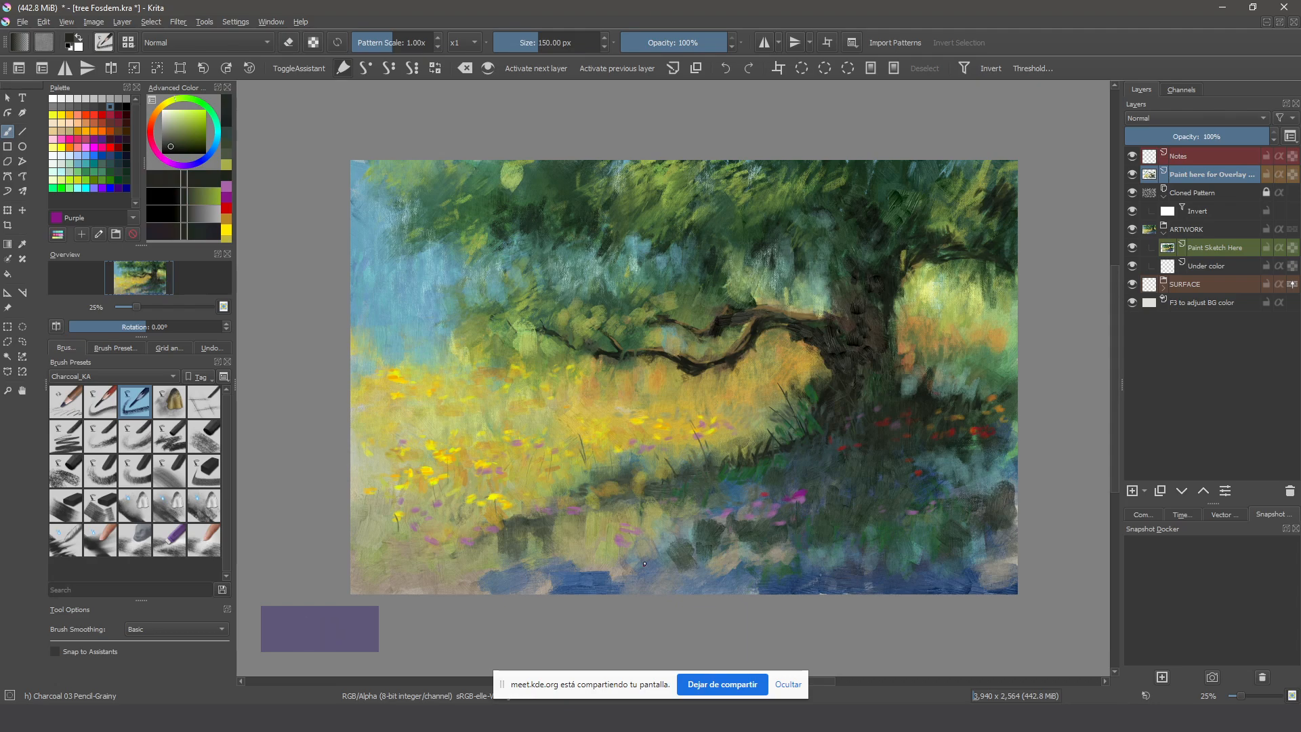
pyautogui.click(629, 541)
pyautogui.click(631, 551)
pyautogui.hotkey('ctrl', 'z')
pyautogui.moveTo(493, 505); pyautogui.dragTo(494, 527)
pyautogui.click(761, 458)
pyautogui.click(781, 451)
# Switch to DA Pastel 11 Blender Finger from the Digital Atelier presets and soften the dark grass clump beside the trunk
pyautogui.click(157, 376)
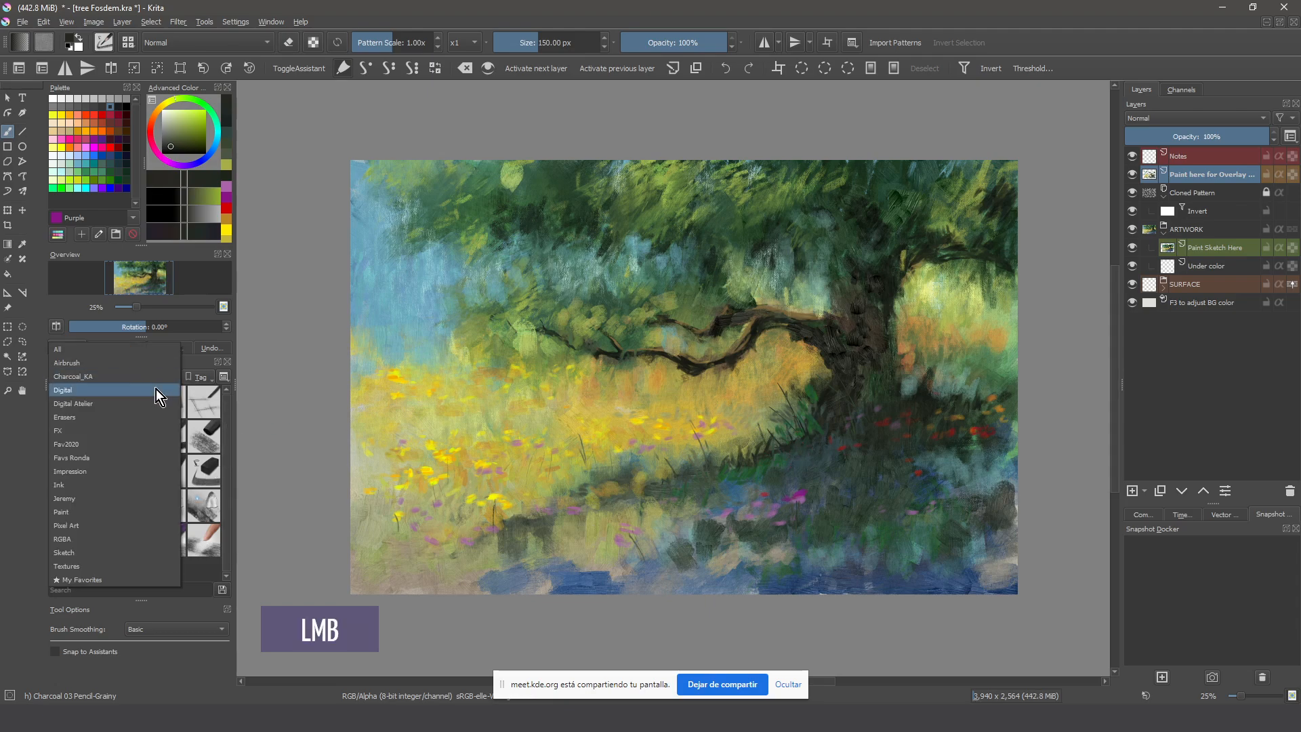
pyautogui.click(161, 405)
pyautogui.moveTo(225, 430)
pyautogui.mouseDown()
pyautogui.moveTo(224, 493)
pyautogui.moveTo(210, 478)
pyautogui.mouseUp()
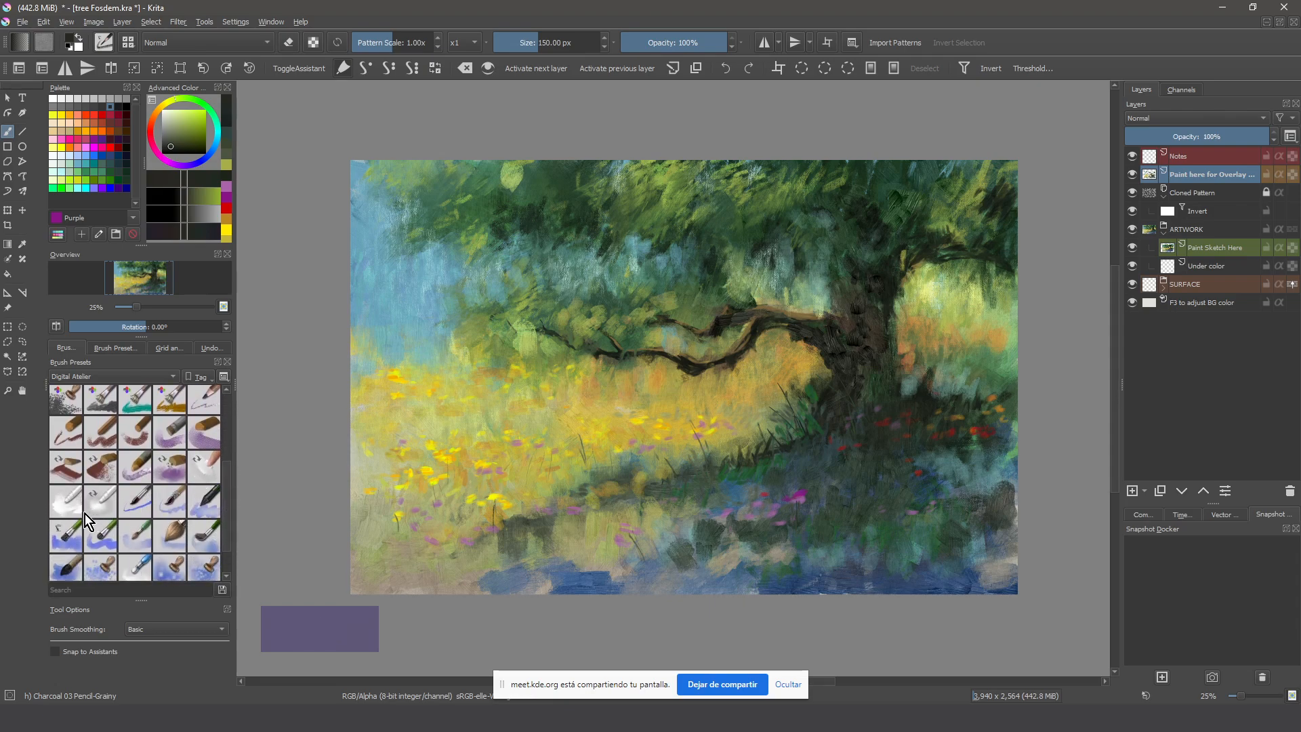
pyautogui.click(206, 467)
pyautogui.moveTo(743, 482); pyautogui.dragTo(773, 444)
pyautogui.moveTo(771, 441)
pyautogui.mouseDown()
pyautogui.moveTo(790, 432)
pyautogui.moveTo(756, 451)
pyautogui.moveTo(786, 405)
pyautogui.mouseUp()
pyautogui.click(807, 468)
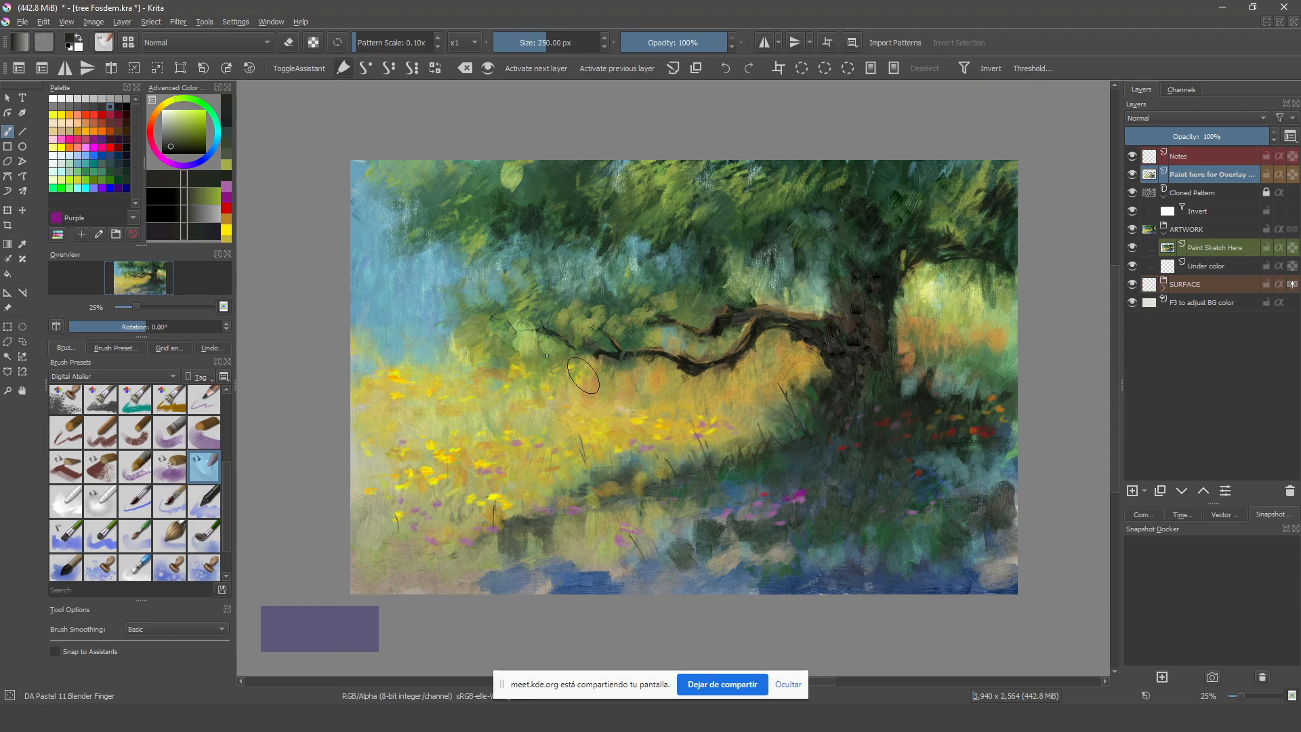
# Smear the leaves and golden grass around the low branch with DA Pastel 12 Blender smear, enlarged to about 443 px
pyautogui.click(61, 505)
pyautogui.click(616, 376)
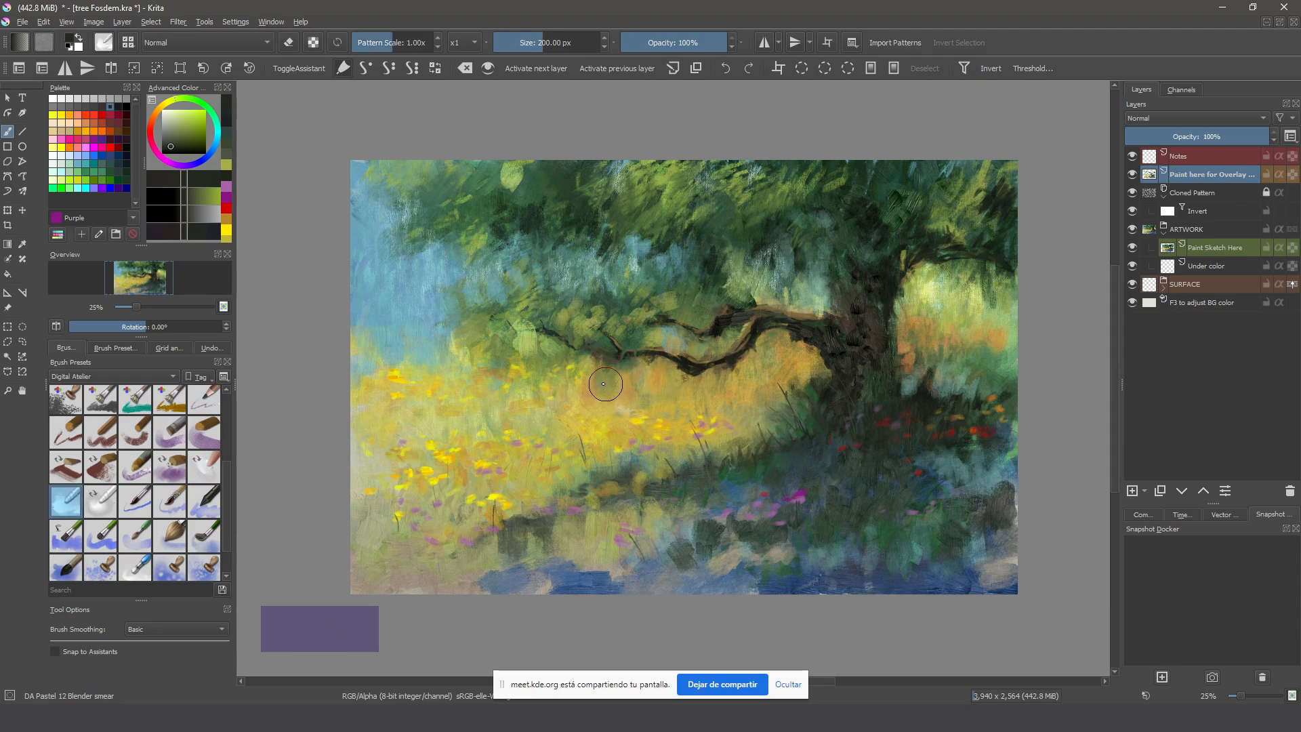
pyautogui.click(566, 394)
pyautogui.keyDown('shift'); pyautogui.moveTo(566, 395); pyautogui.dragTo(596, 394); pyautogui.keyUp('shift')
pyautogui.moveTo(526, 349)
pyautogui.mouseDown()
pyautogui.moveTo(521, 300)
pyautogui.moveTo(549, 308)
pyautogui.mouseUp()
pyautogui.press('+')
pyautogui.press('+')
pyautogui.press('+')
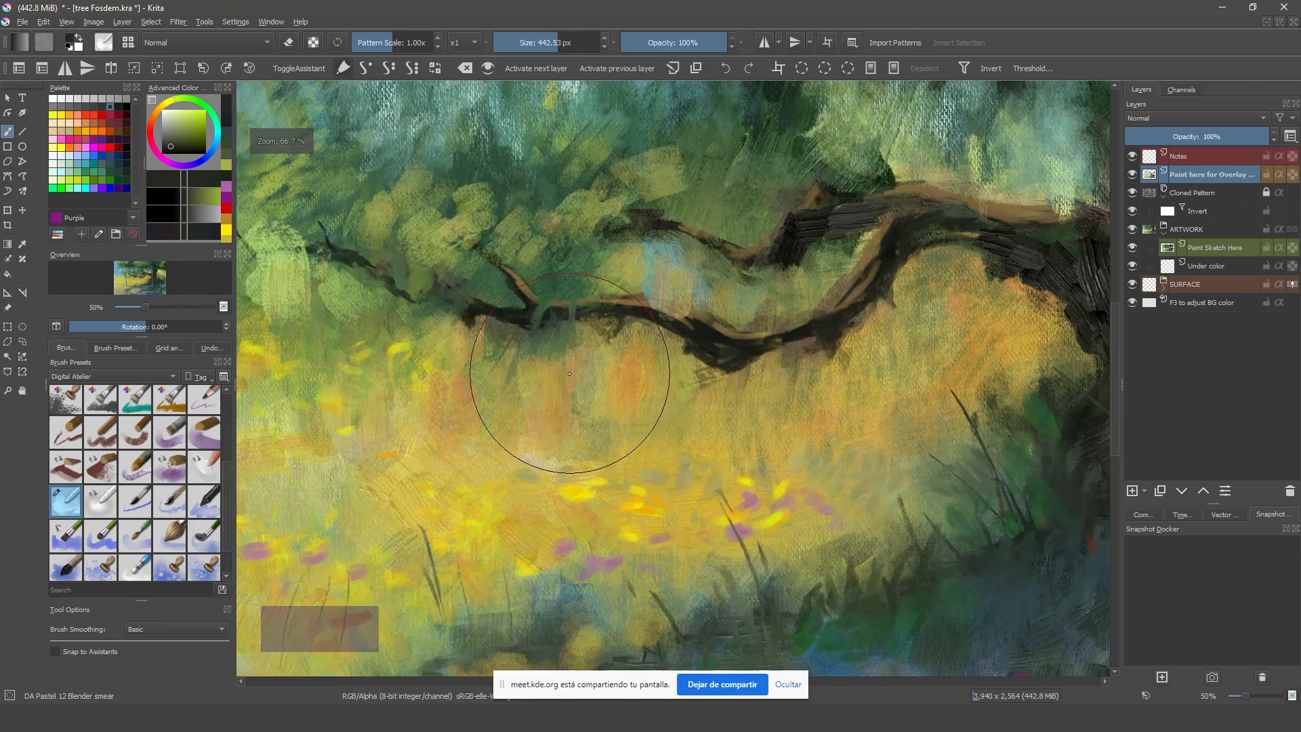
pyautogui.moveTo(740, 400)
pyautogui.mouseDown()
pyautogui.moveTo(732, 370)
pyautogui.moveTo(732, 403)
pyautogui.moveTo(674, 344)
pyautogui.moveTo(597, 331)
pyautogui.mouseUp()
pyautogui.hotkey('ctrl', 'z')
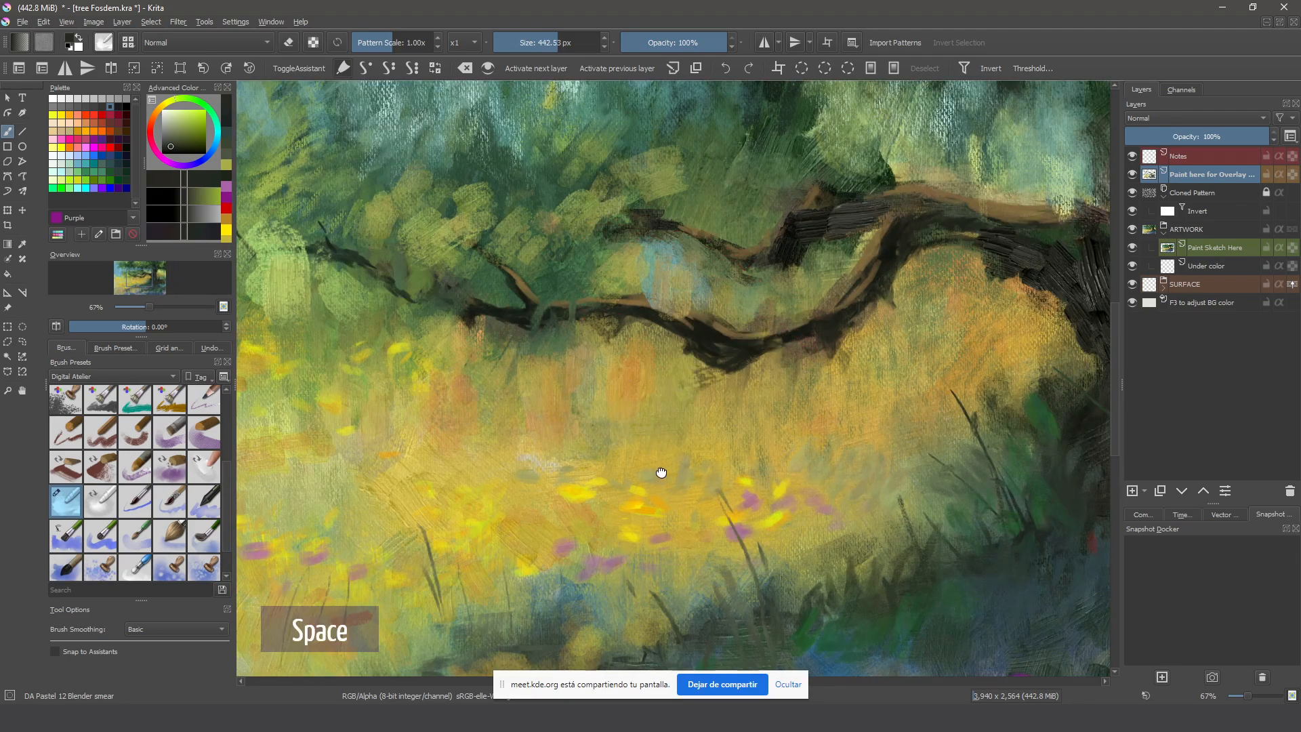
# Try smearing the grass blades beside the trunk and the textured foreground patches with the large blender
pyautogui.moveTo(659, 474); pyautogui.dragTo(693, 440)
pyautogui.moveTo(840, 291); pyautogui.dragTo(977, 179)
pyautogui.hotkey('ctrl', 'z')
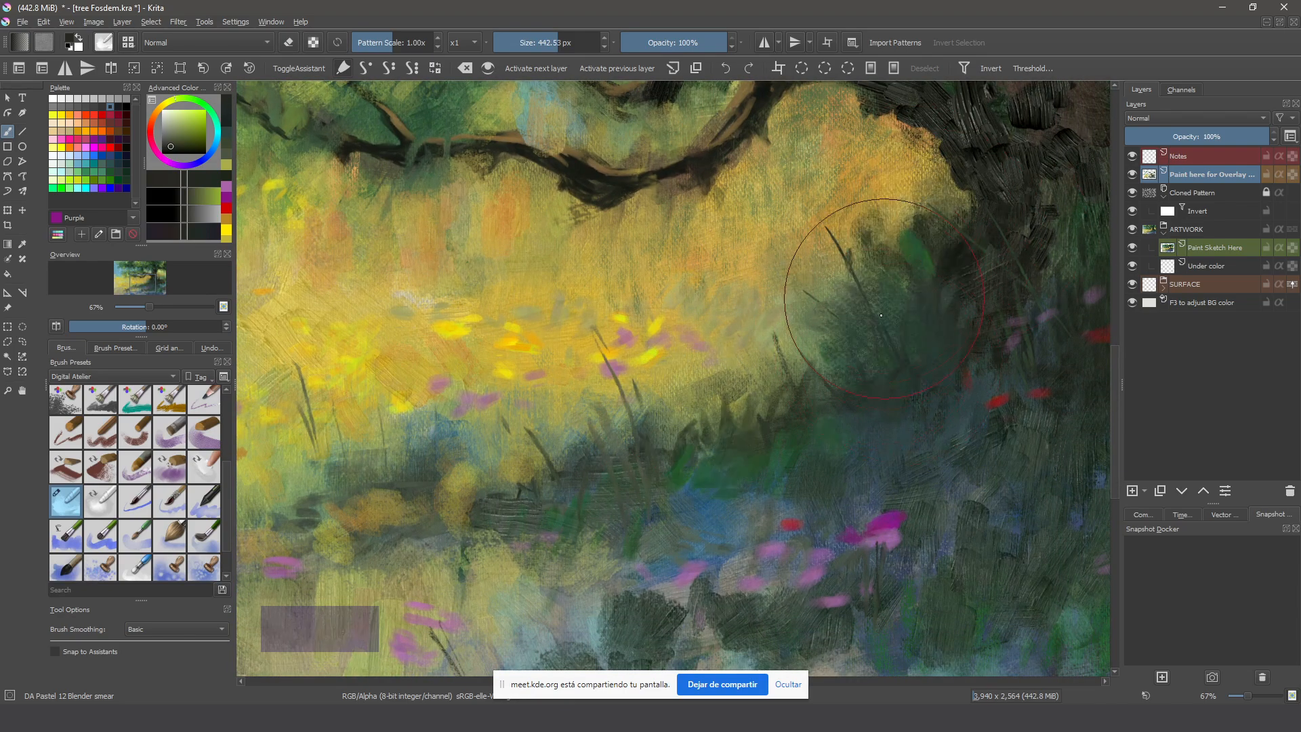
pyautogui.moveTo(831, 411); pyautogui.dragTo(853, 362)
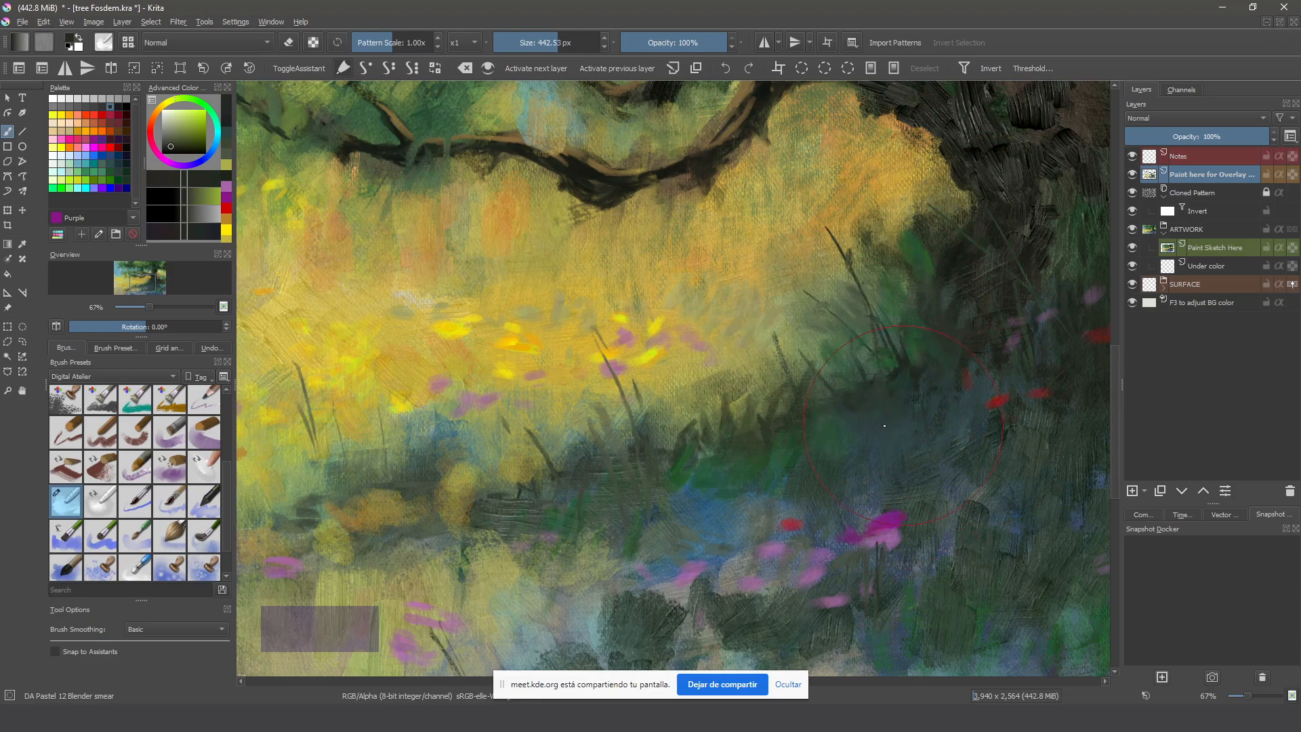
pyautogui.moveTo(537, 232)
pyautogui.mouseDown()
pyautogui.moveTo(563, 325)
pyautogui.moveTo(765, 342)
pyautogui.mouseUp()
pyautogui.moveTo(630, 365)
pyautogui.mouseDown()
pyautogui.moveTo(582, 406)
pyautogui.moveTo(535, 339)
pyautogui.mouseUp()
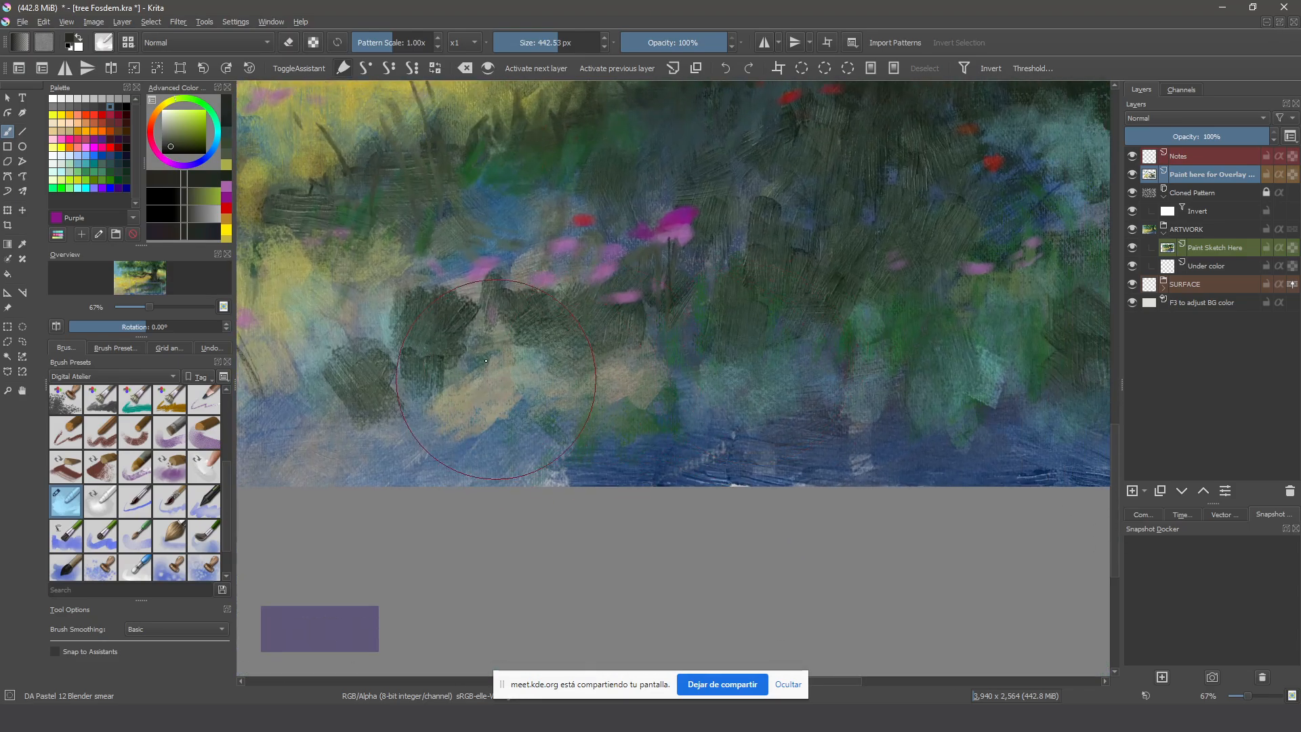
# Switch to the v) Texture Impressionism Pattern brush from the Impression presets with the whole painting in view
pyautogui.press('space')
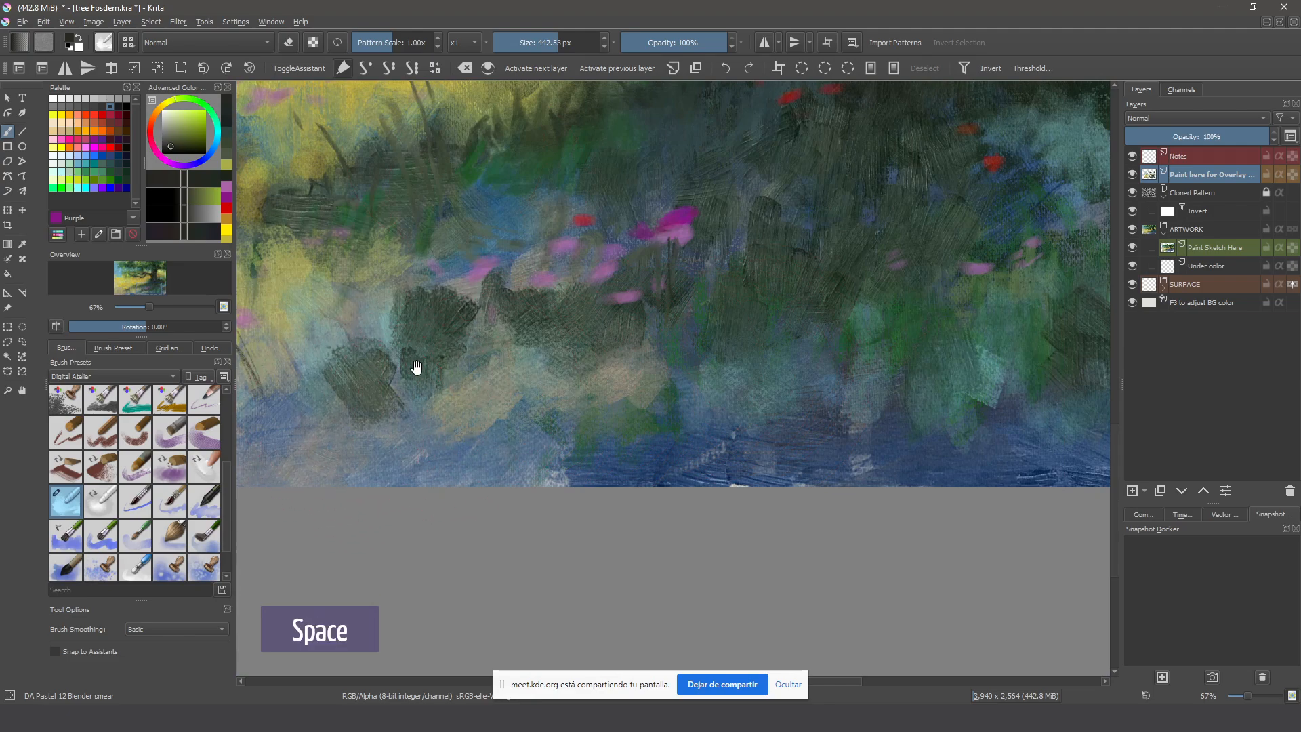
pyautogui.scroll(-2, 465, 372)
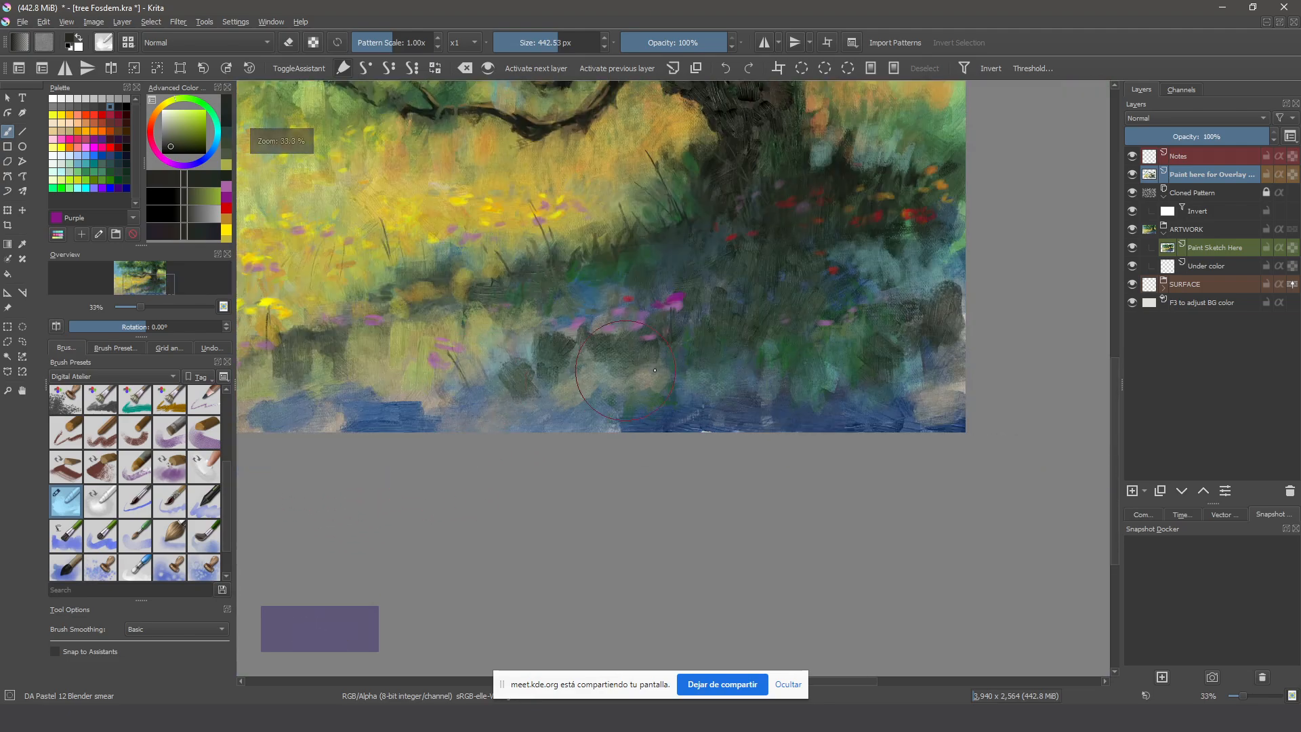
pyautogui.scroll(-1, 645, 285)
pyautogui.press('space')
pyautogui.moveTo(644, 285); pyautogui.dragTo(796, 453)
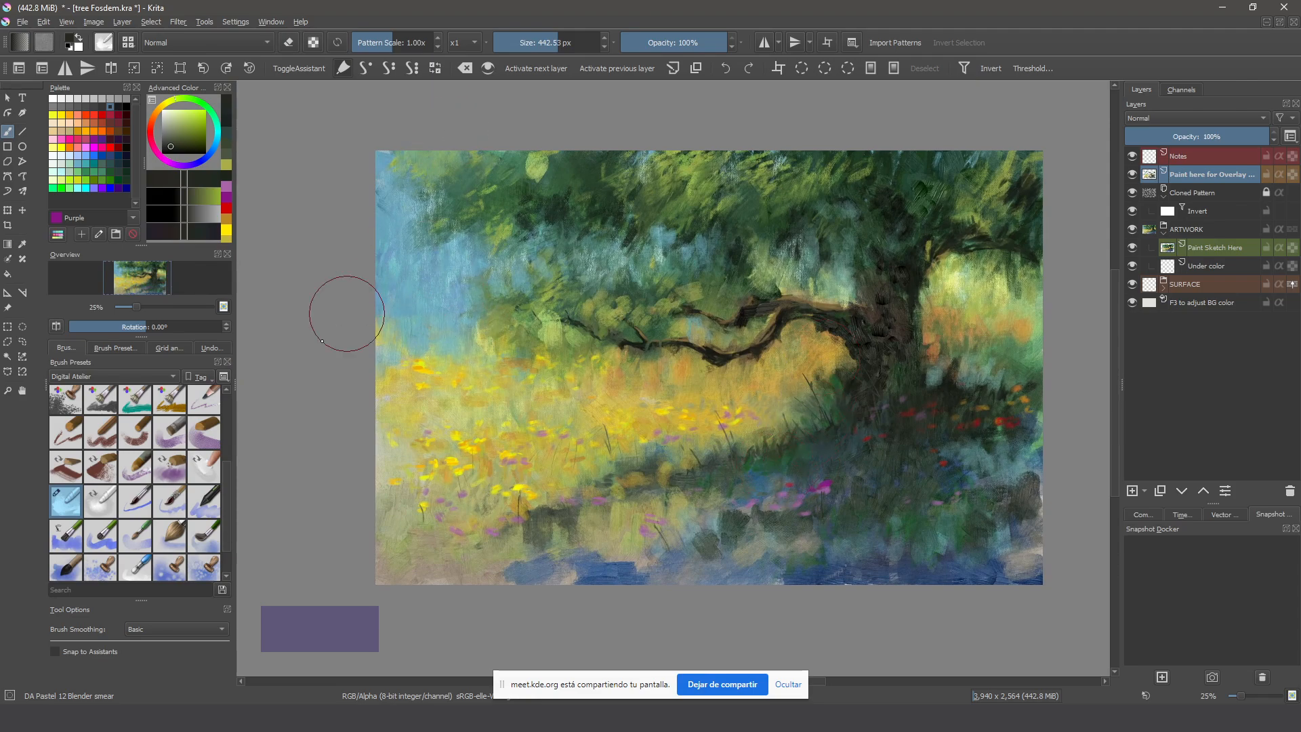
pyautogui.click(156, 374)
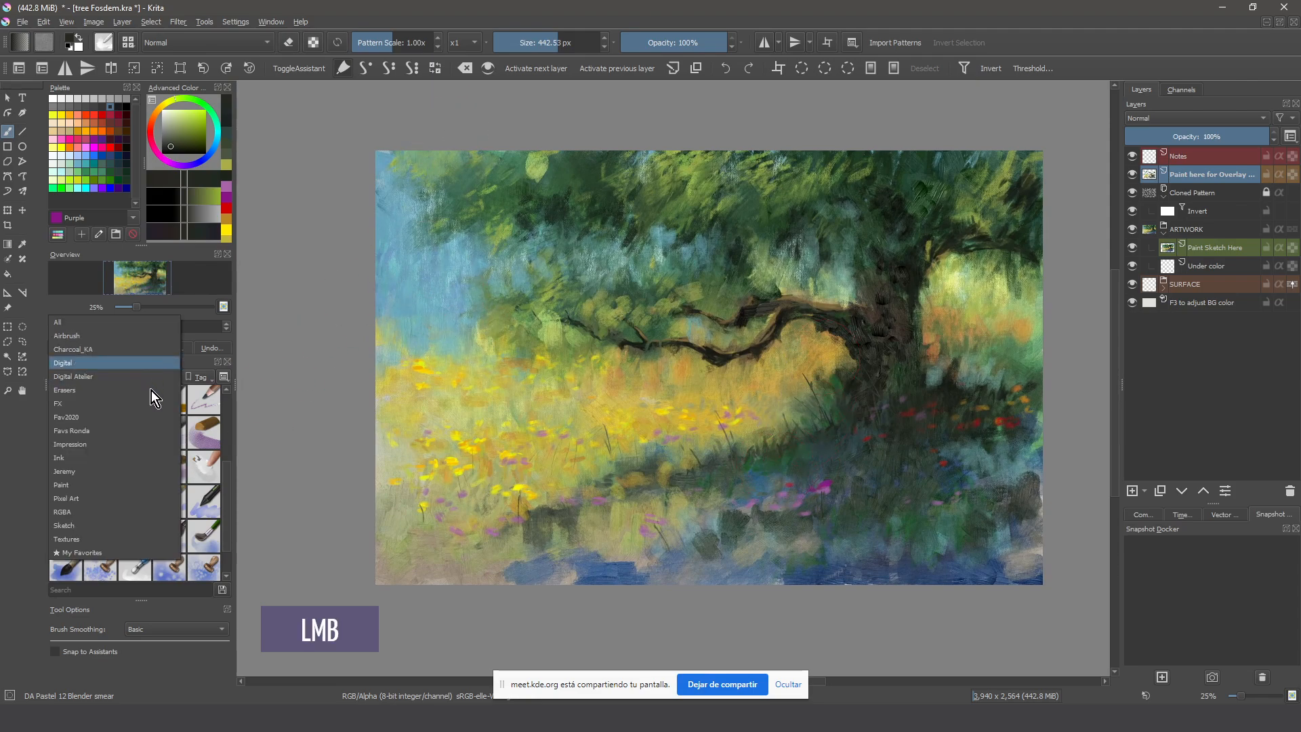
pyautogui.click(152, 446)
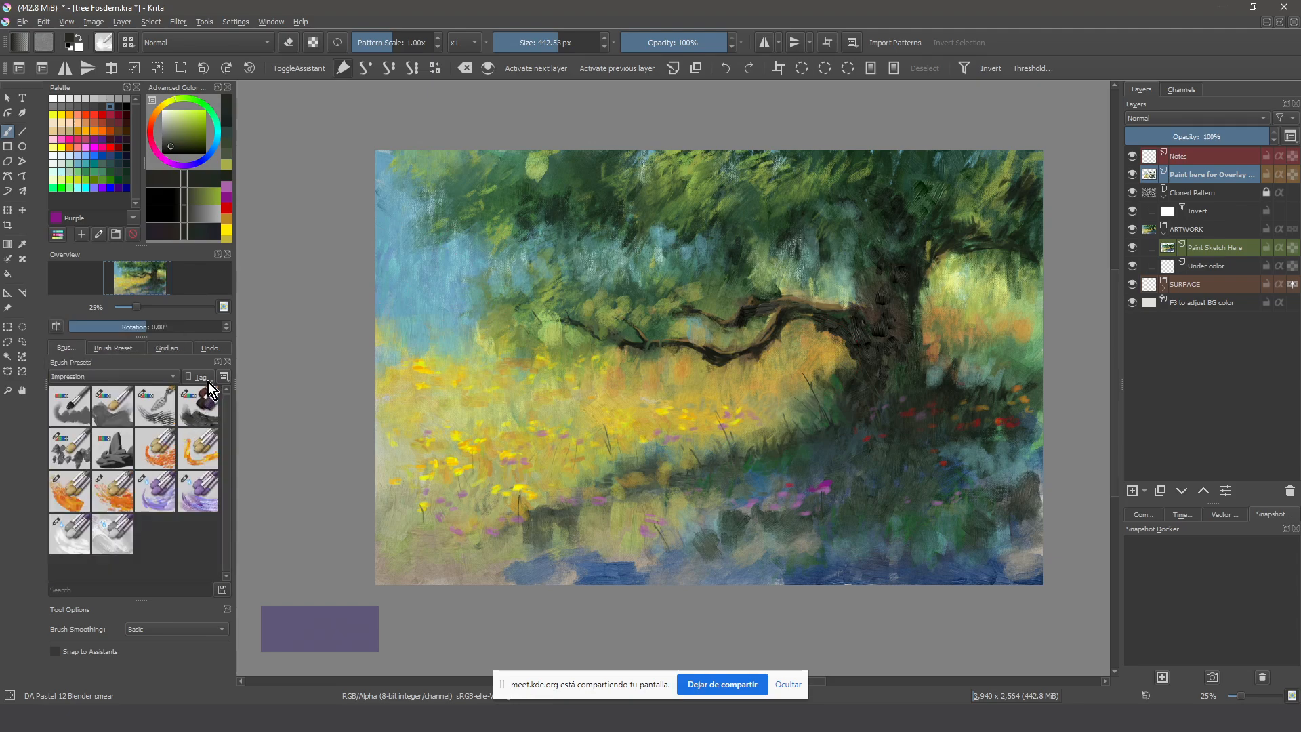
pyautogui.click(111, 489)
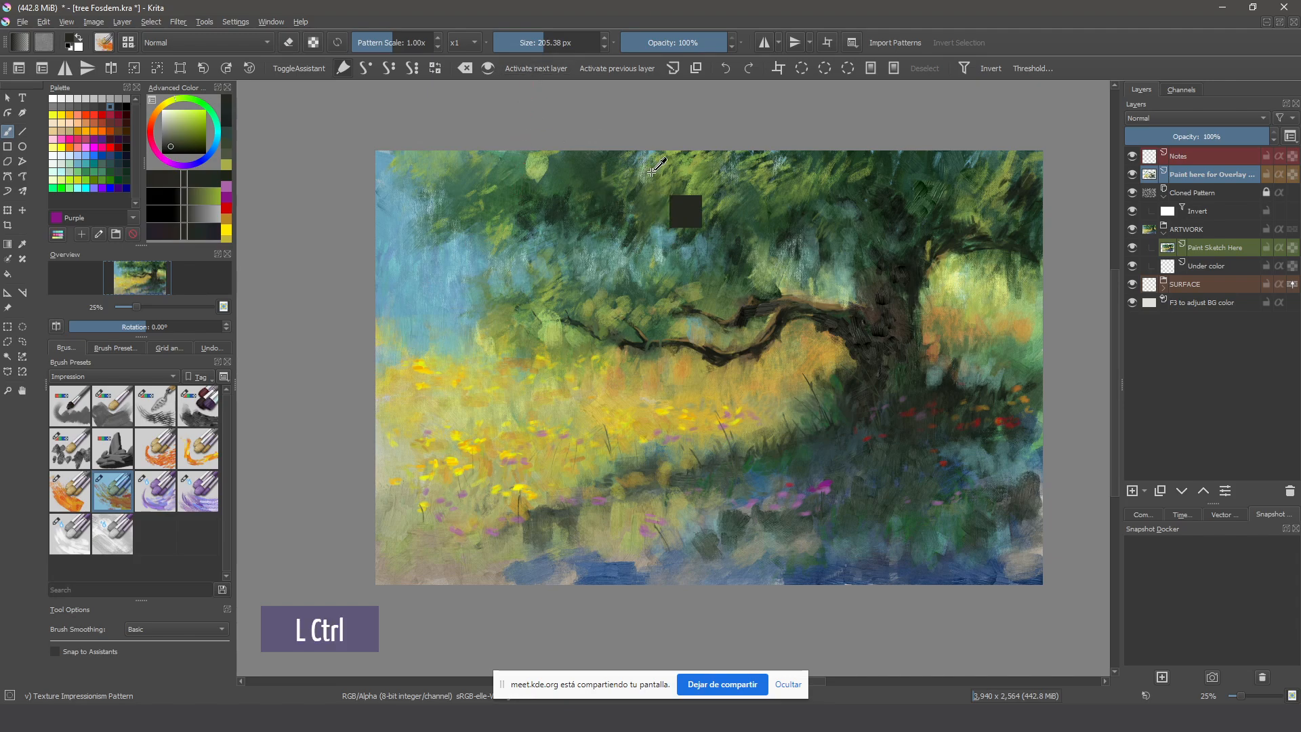
# Sample foliage green and light sky blue, dab textured strokes into the sky beside the canopy, and undo the last one
pyautogui.keyDown('ctrl'); pyautogui.click(519, 174); pyautogui.keyUp('ctrl')
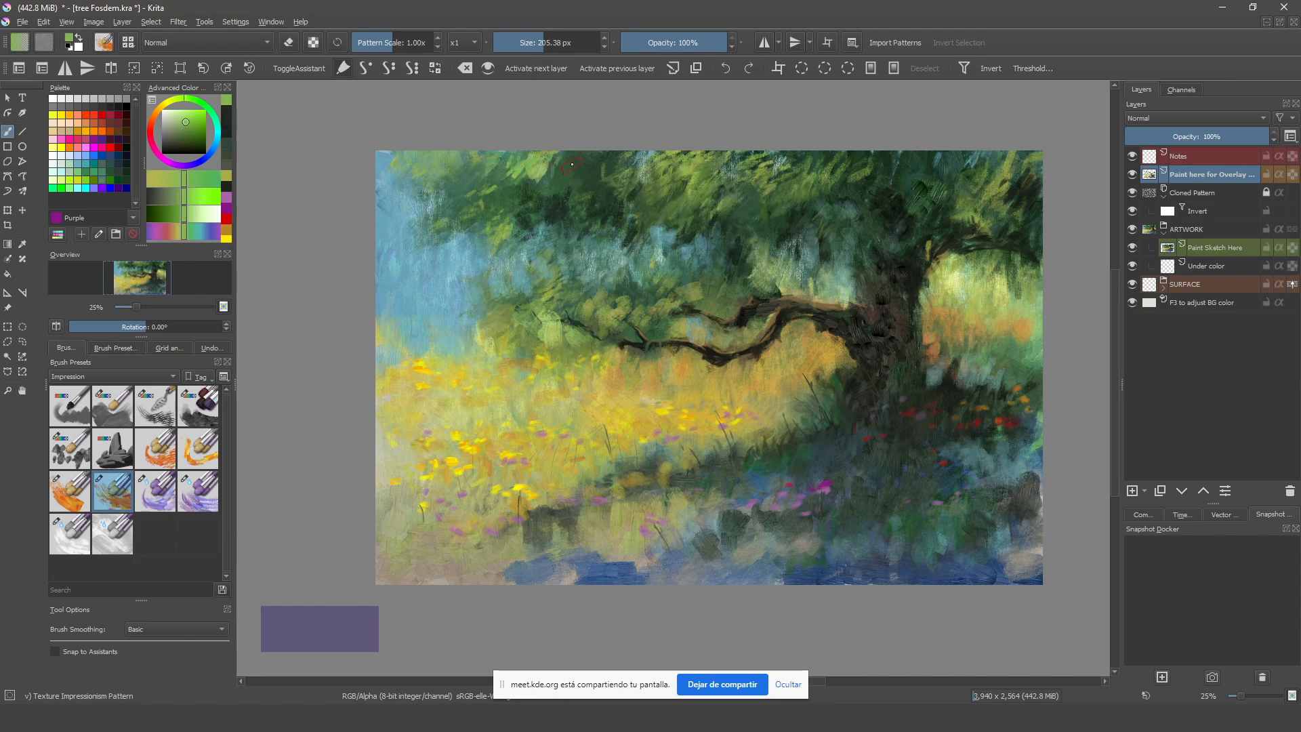
pyautogui.keyDown('ctrl'); pyautogui.click(398, 214); pyautogui.keyUp('ctrl')
pyautogui.keyDown('ctrl'); pyautogui.click(391, 299); pyautogui.keyUp('ctrl')
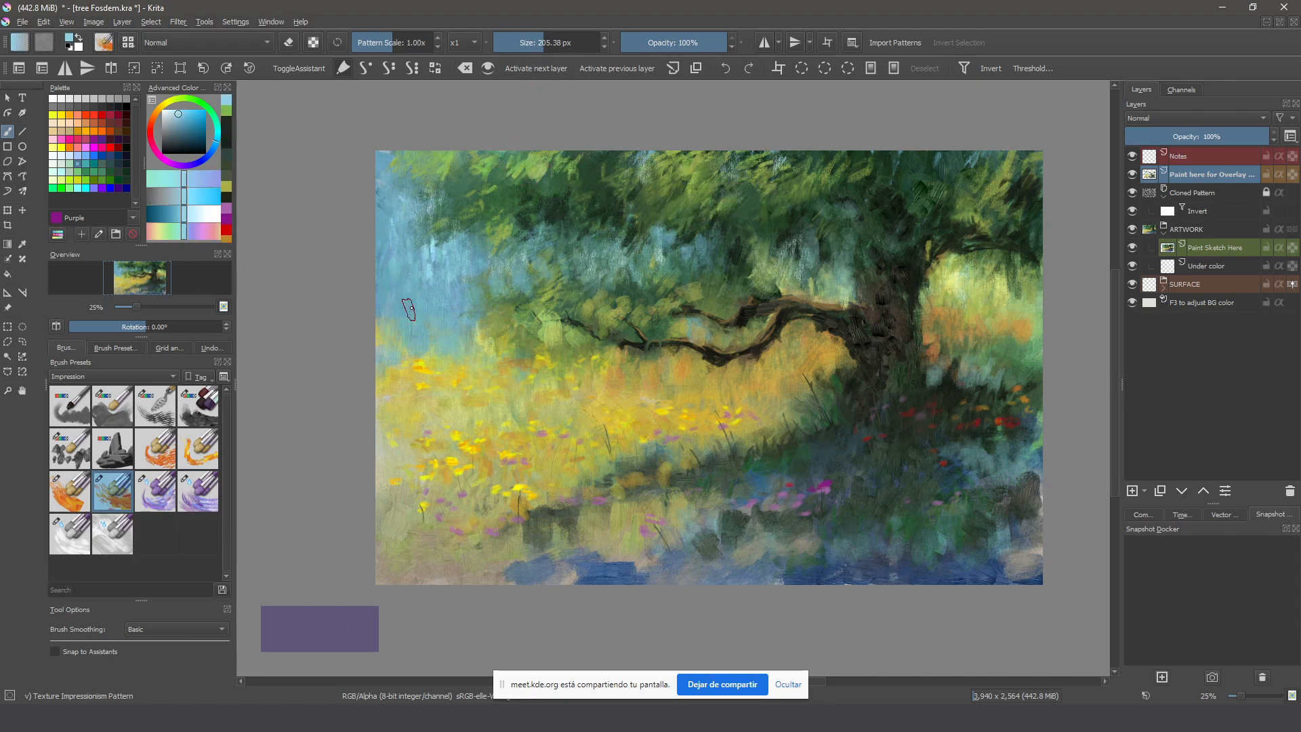
pyautogui.keyDown('ctrl'); pyautogui.click(440, 286); pyautogui.keyUp('ctrl')
pyautogui.keyDown('ctrl'); pyautogui.click(426, 286); pyautogui.keyUp('ctrl')
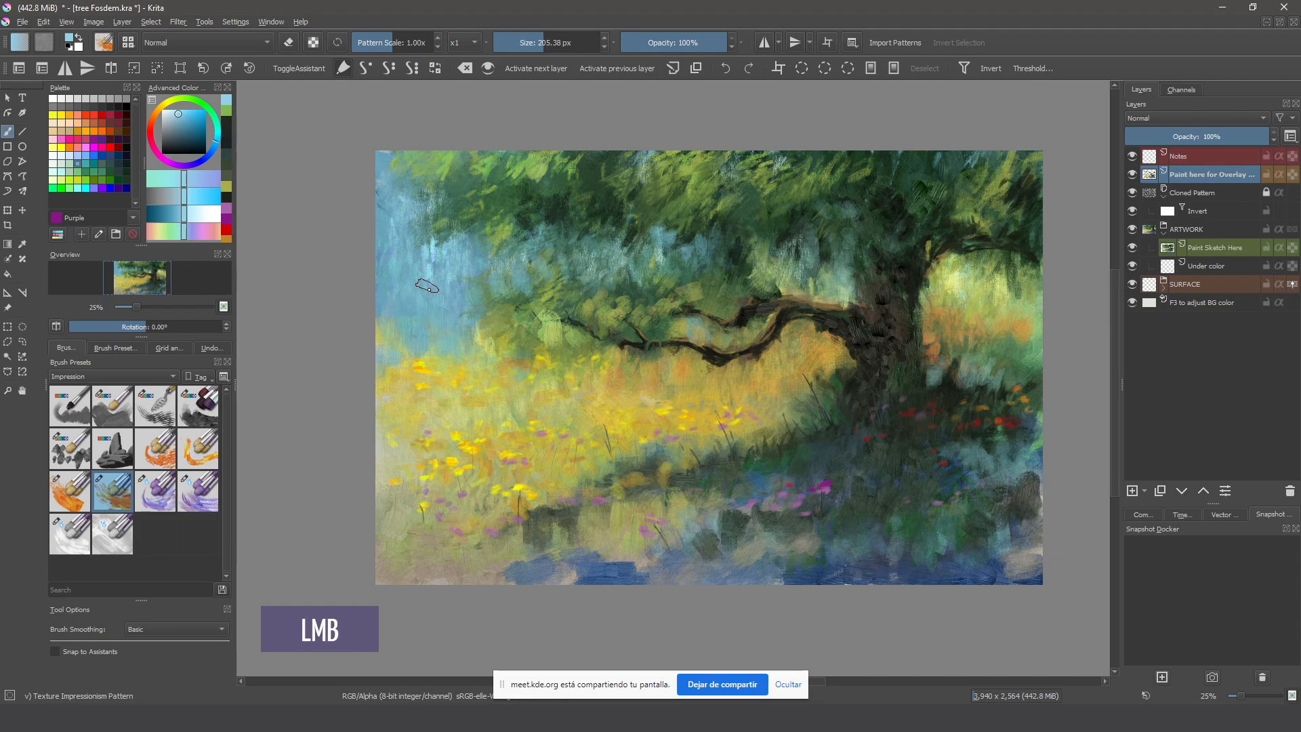
pyautogui.keyDown('ctrl'); pyautogui.click(495, 275); pyautogui.keyUp('ctrl')
pyautogui.keyDown('ctrl'); pyautogui.click(418, 227); pyautogui.keyUp('ctrl')
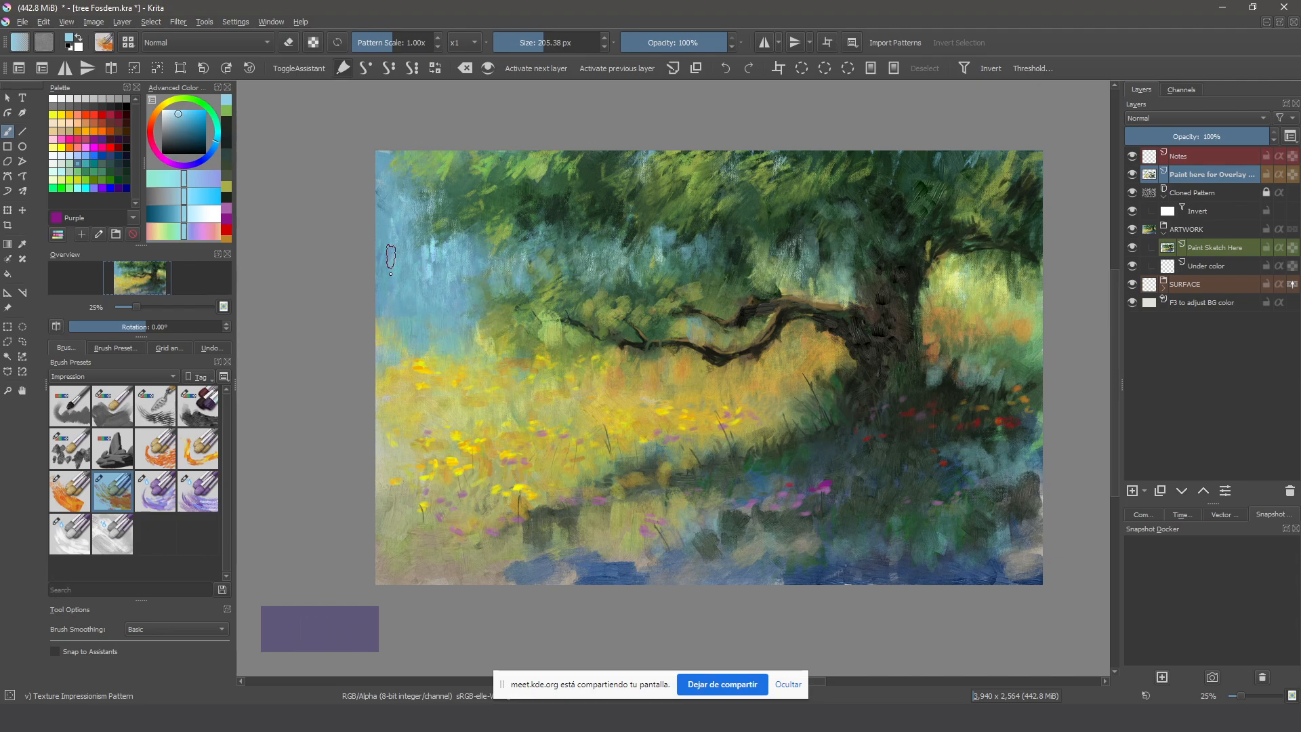
pyautogui.keyDown('ctrl'); pyautogui.click(424, 269); pyautogui.keyUp('ctrl')
pyautogui.hotkey('ctrl', 'z')
# Sample a dark green and paint textured grass strokes along the shadow's edge from the trunk to the yellow flowers
pyautogui.keyDown('ctrl'); pyautogui.click(834, 499); pyautogui.keyUp('ctrl')
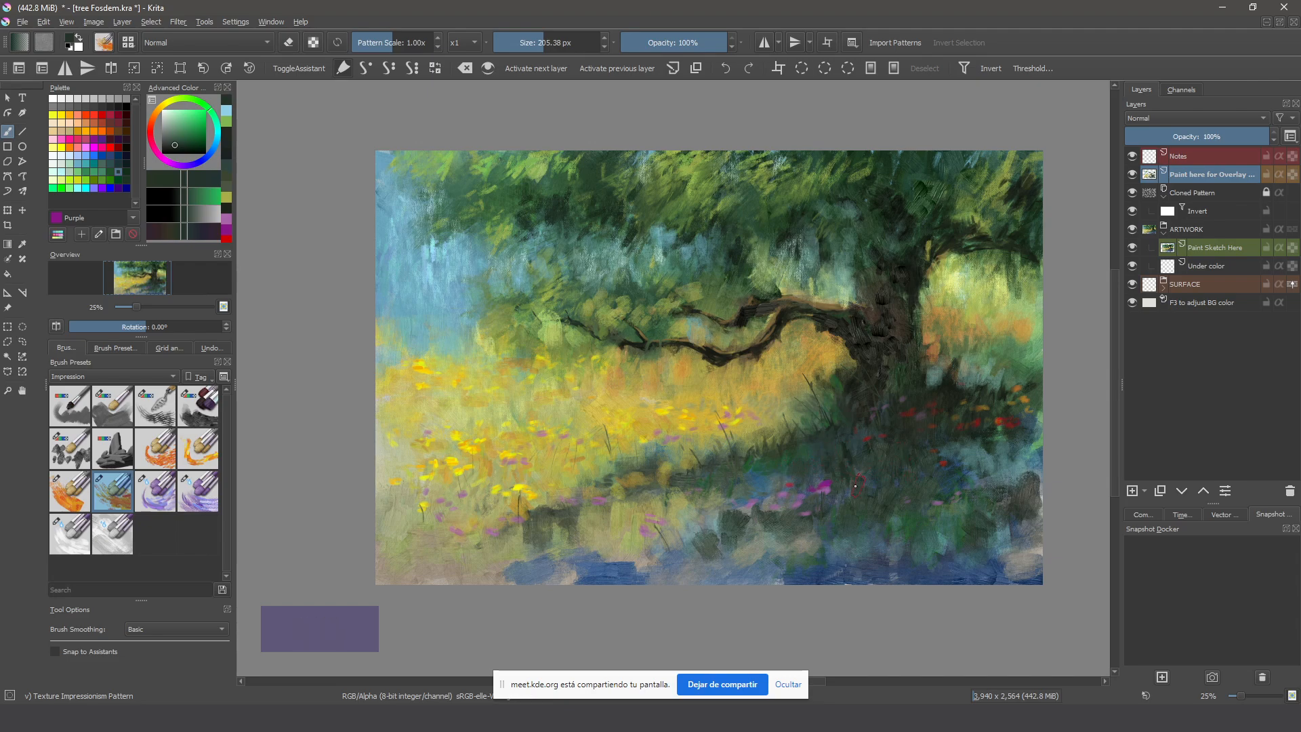
pyautogui.click(907, 464)
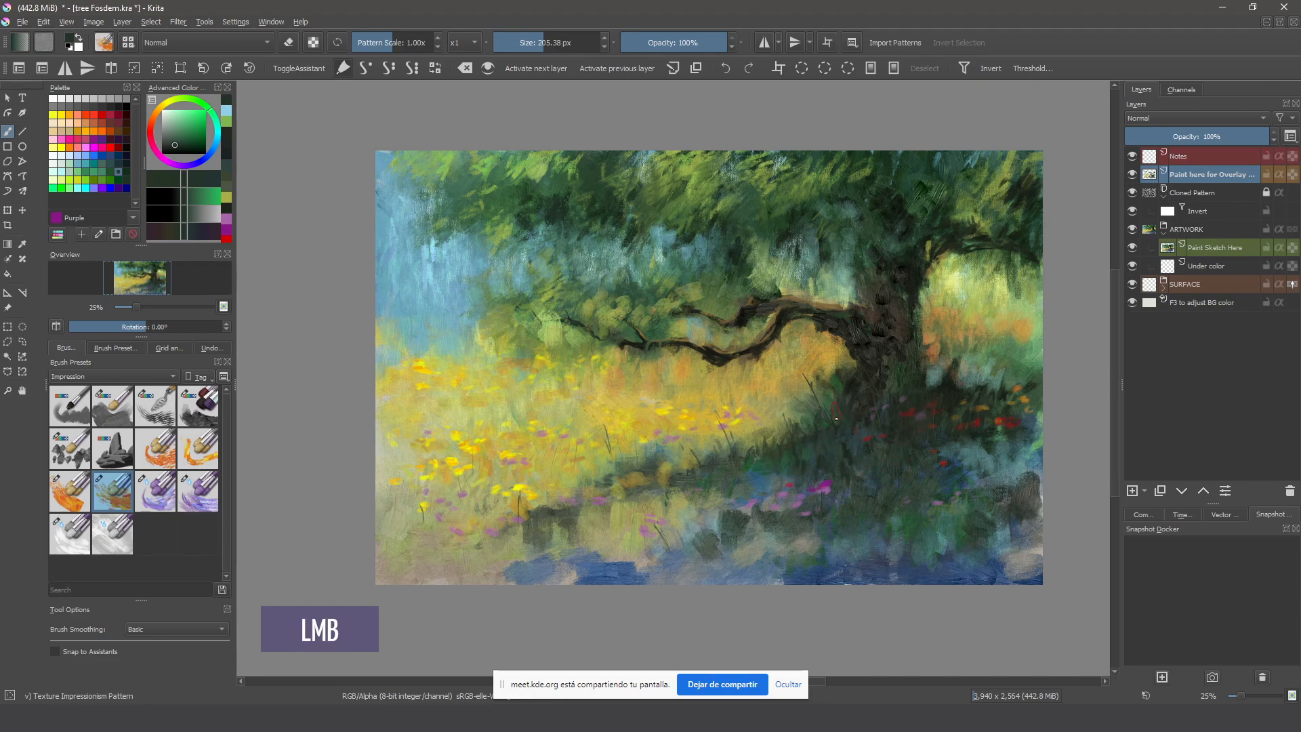
pyautogui.click(770, 431)
pyautogui.click(753, 446)
pyautogui.click(629, 486)
pyautogui.click(559, 477)
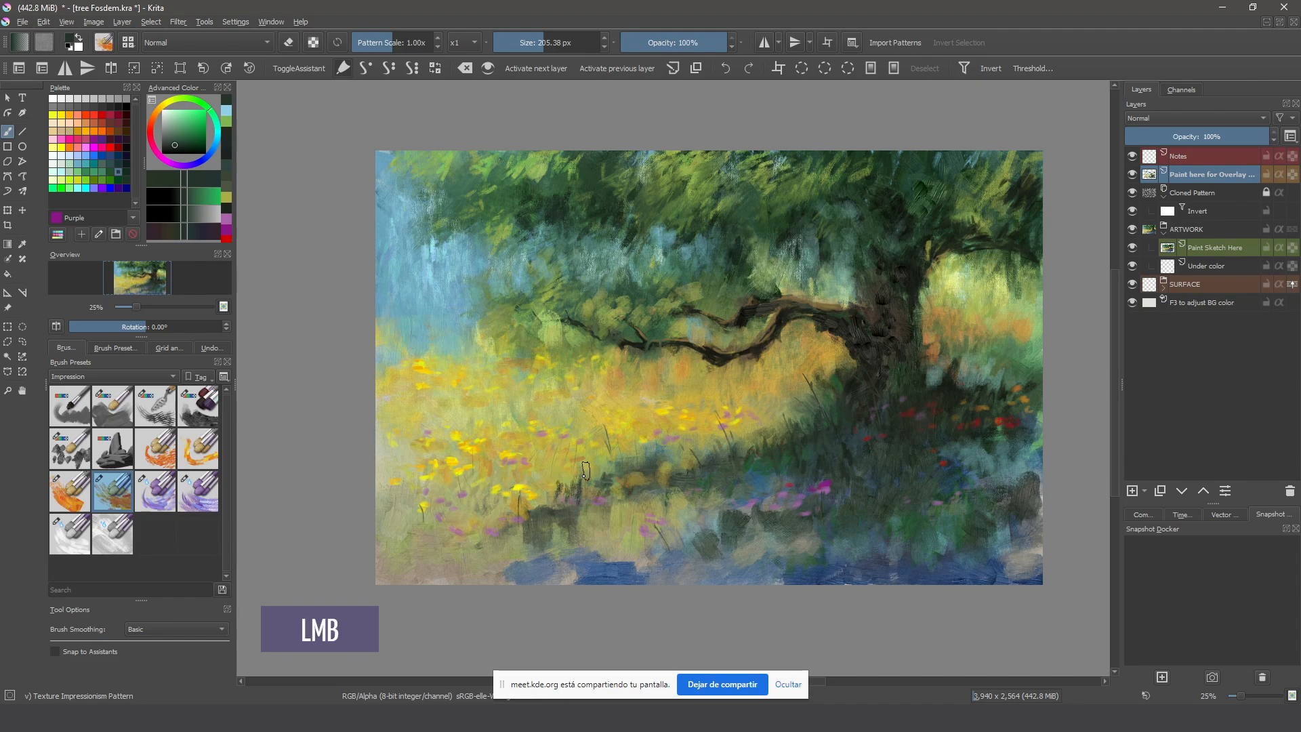
pyautogui.click(550, 496)
# Sample a teal green and add grass tufts among the yellow flowers and in the blue foreground
pyautogui.keyDown('ctrl'); pyautogui.click(877, 513); pyautogui.keyUp('ctrl')
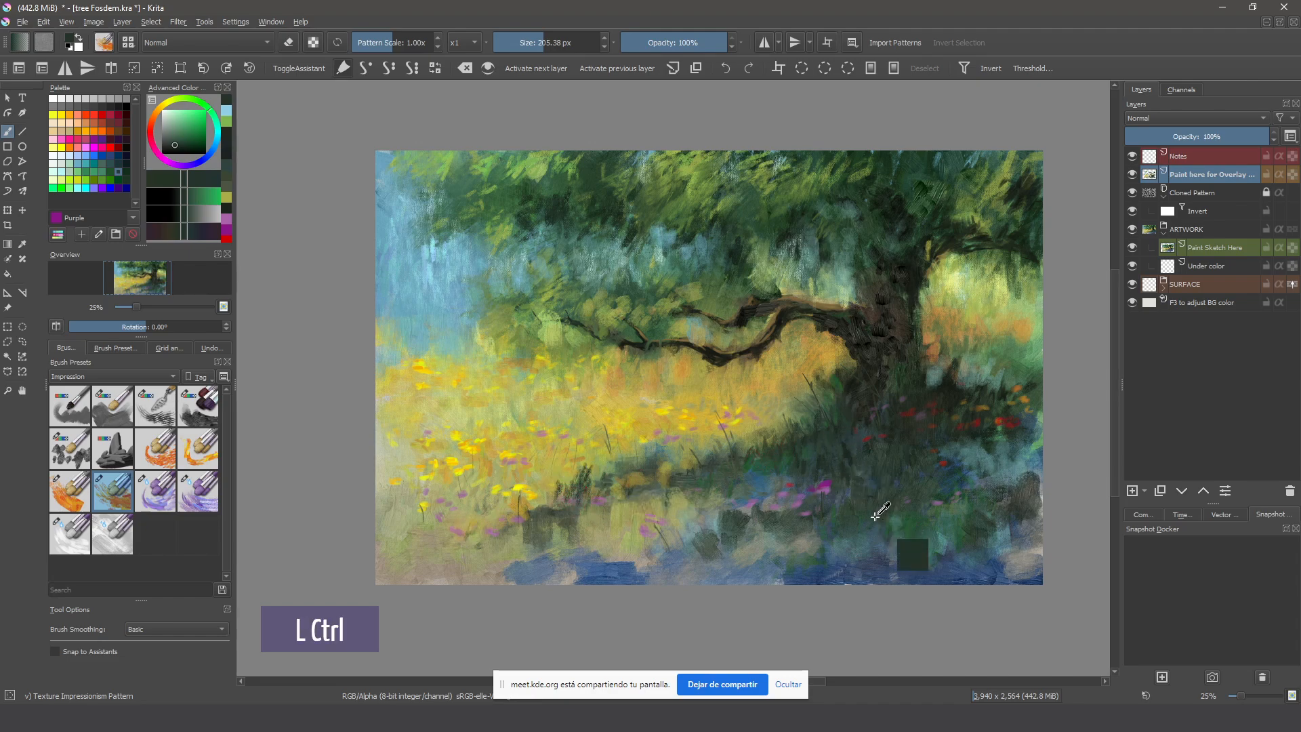
pyautogui.click(593, 479)
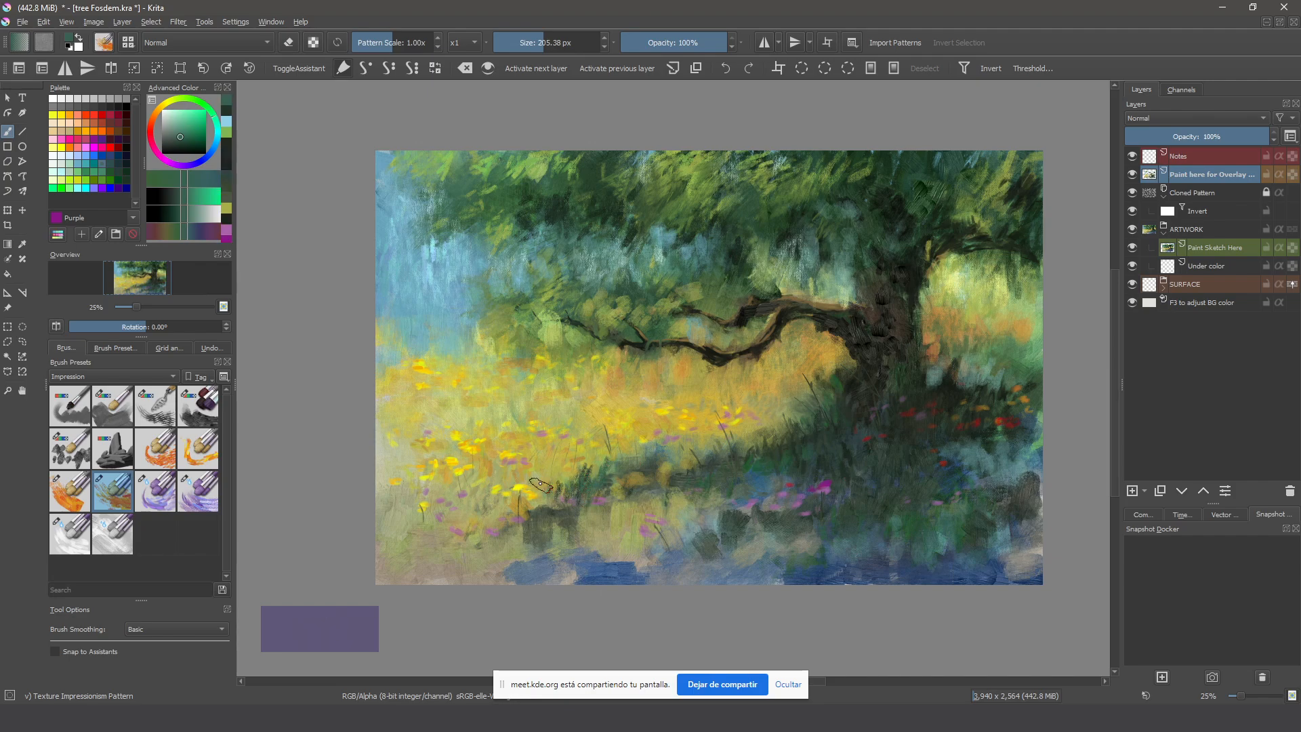
pyautogui.click(447, 488)
pyautogui.click(405, 502)
pyautogui.click(722, 559)
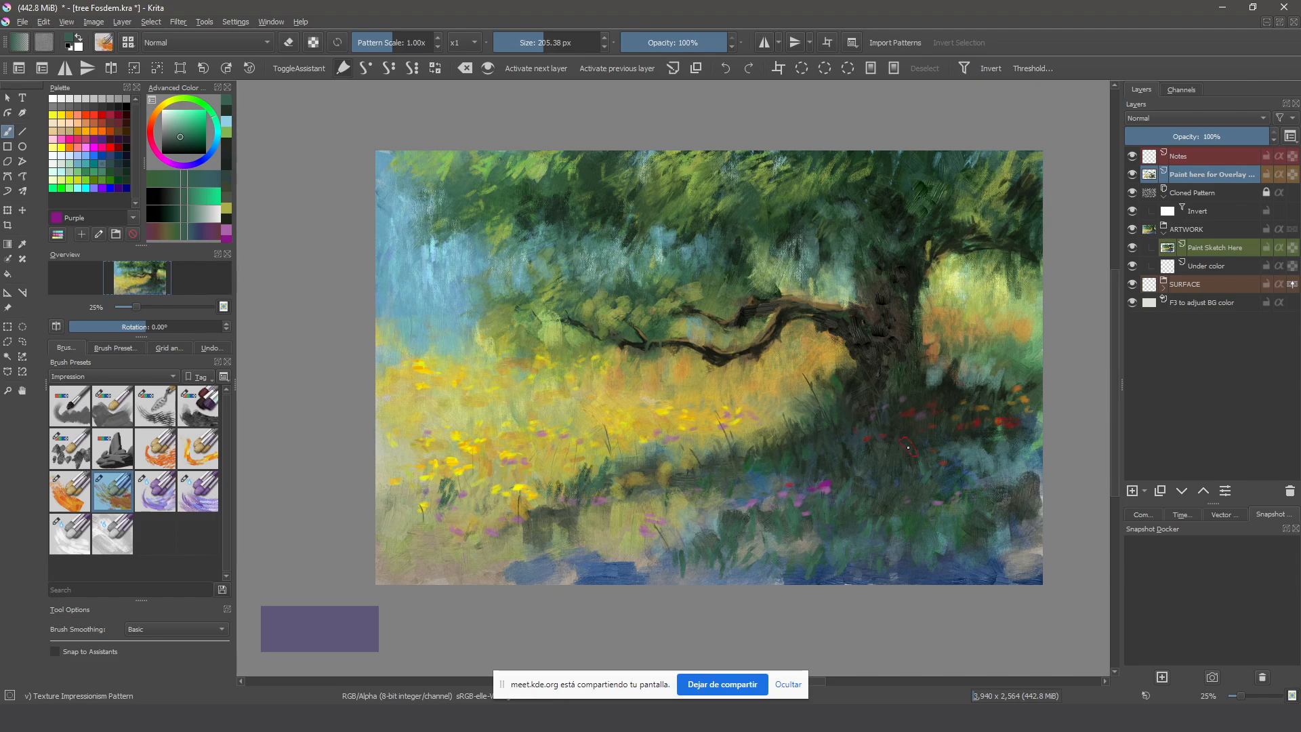
# Paint teal-green grass strokes in the shadow below the red flowers
pyautogui.click(897, 469)
pyautogui.click(966, 443)
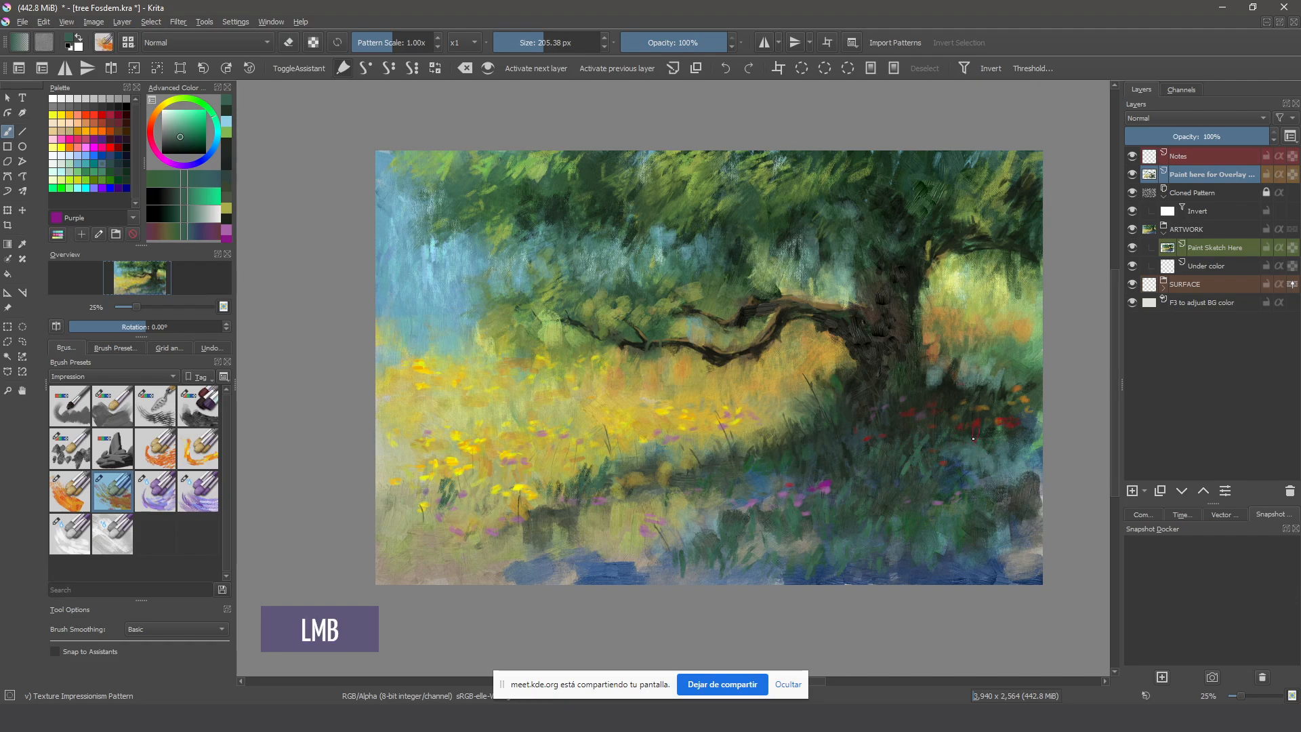
pyautogui.click(999, 463)
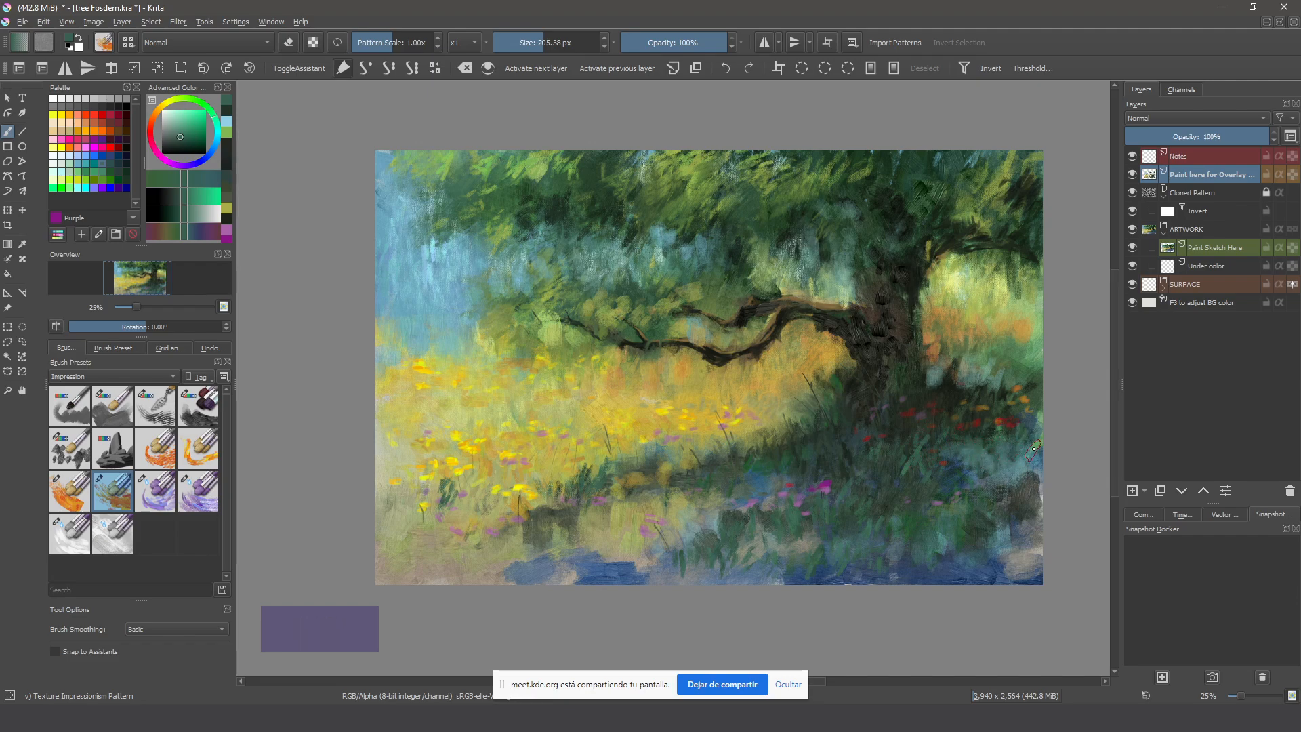
pyautogui.click(915, 466)
pyautogui.click(840, 465)
# Lower the system speaker volume
pyautogui.click(1192, 719)
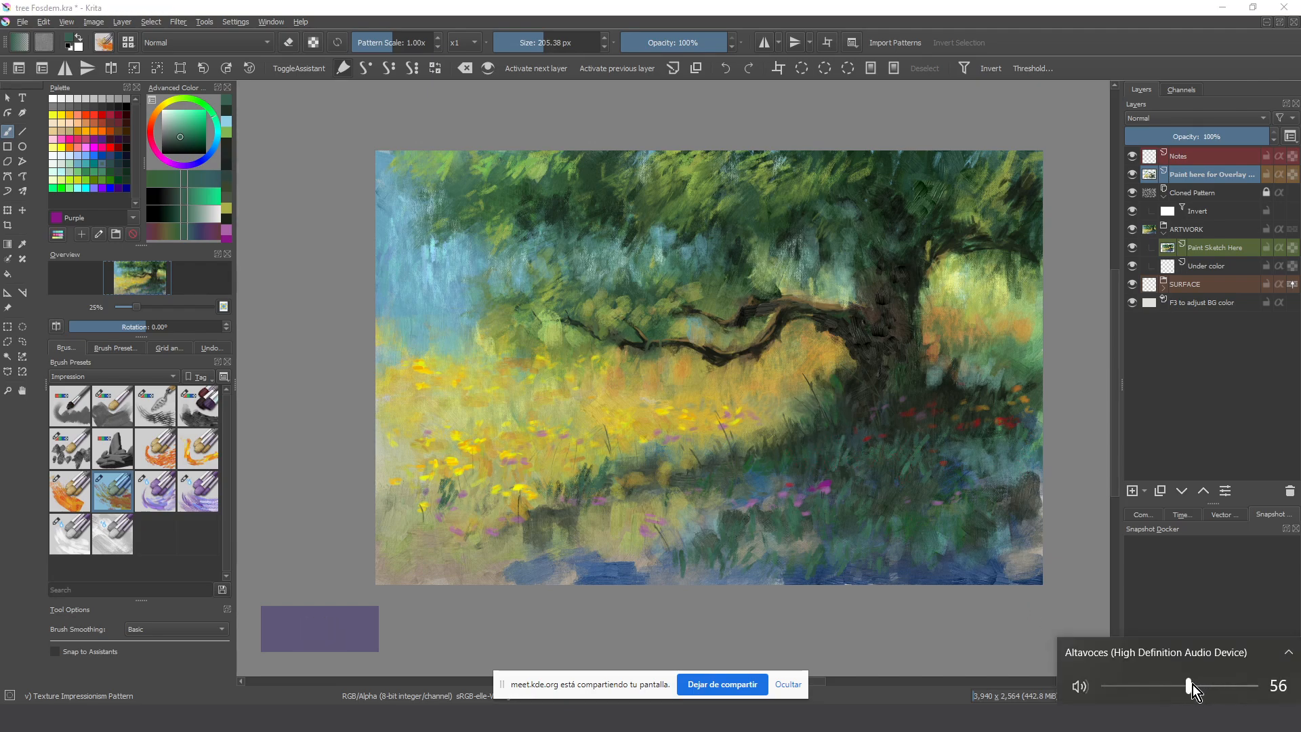
pyautogui.moveTo(1192, 684); pyautogui.dragTo(1157, 684)
# Add teal-green strokes at the trunk base and across the shadowed grass in front of it
pyautogui.click(913, 376)
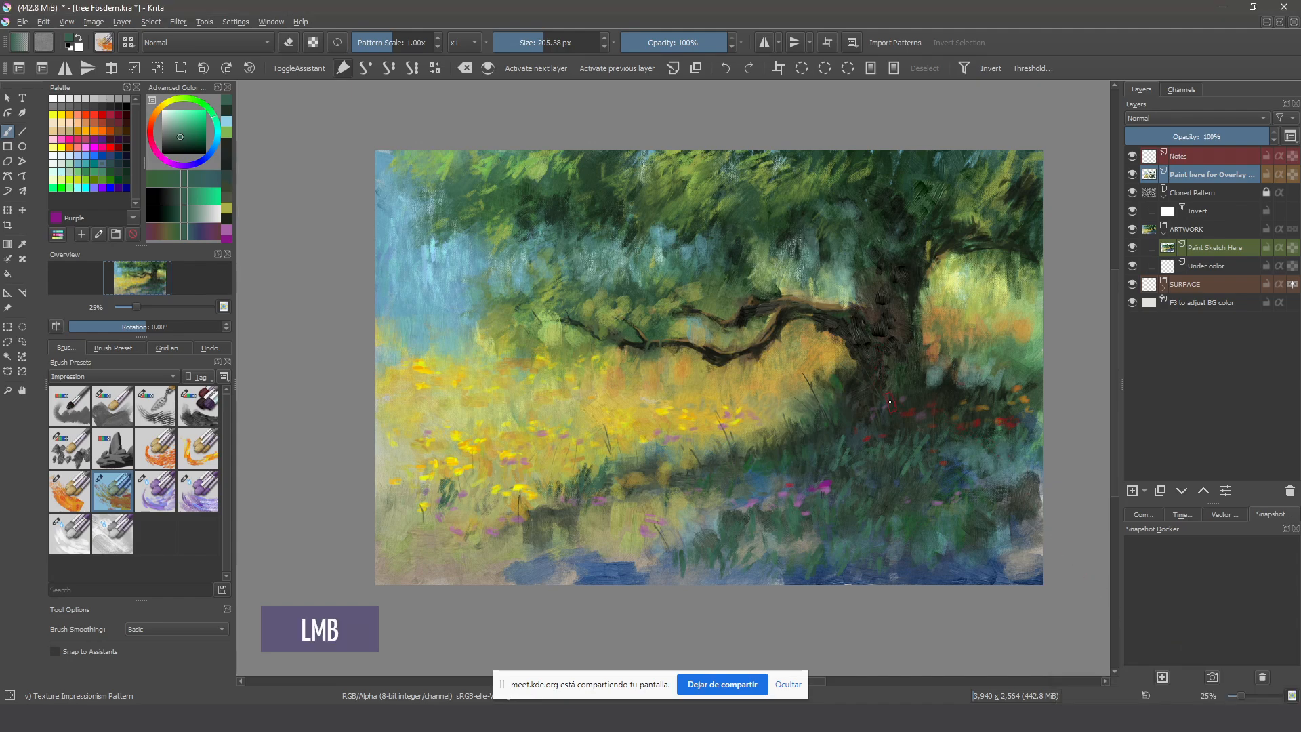
pyautogui.click(823, 453)
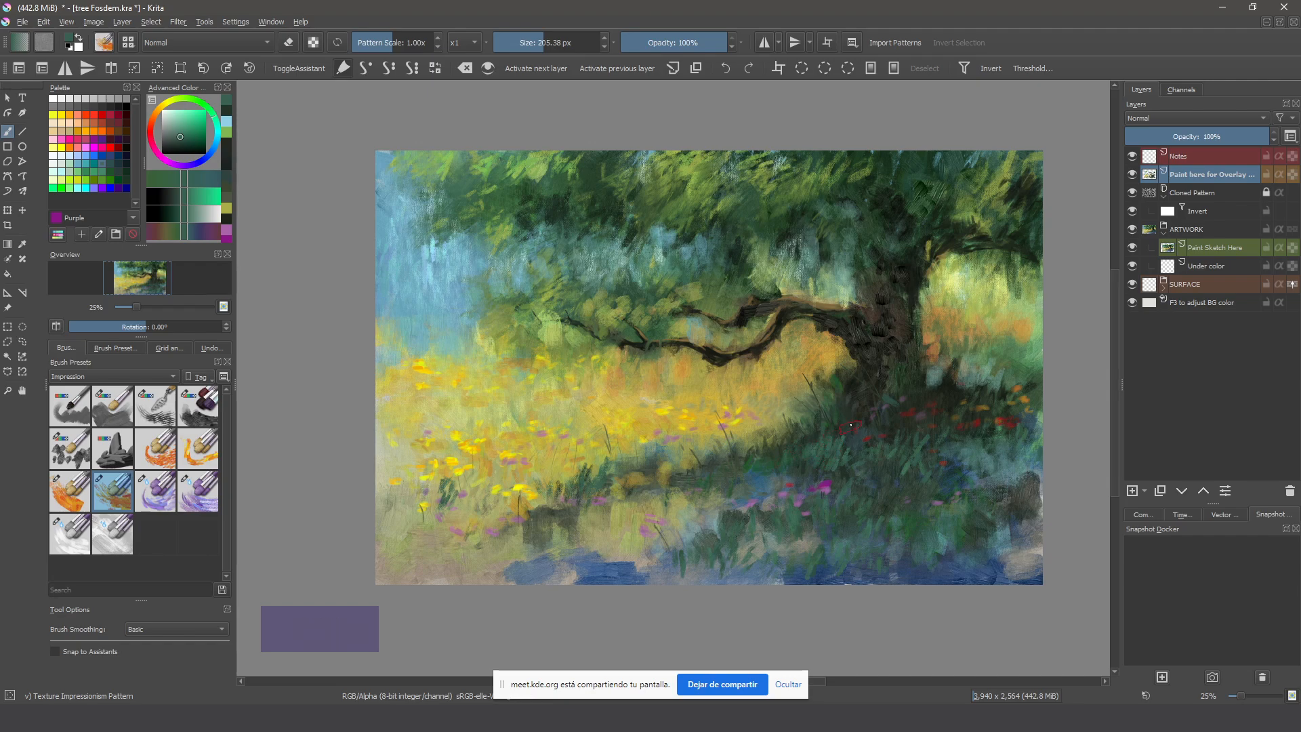
pyautogui.click(756, 467)
pyautogui.click(771, 437)
# Sample a darker green and paint upright grass blades where the tree's shadow meets the golden meadow
pyautogui.keyDown('ctrl'); pyautogui.click(799, 423); pyautogui.keyUp('ctrl')
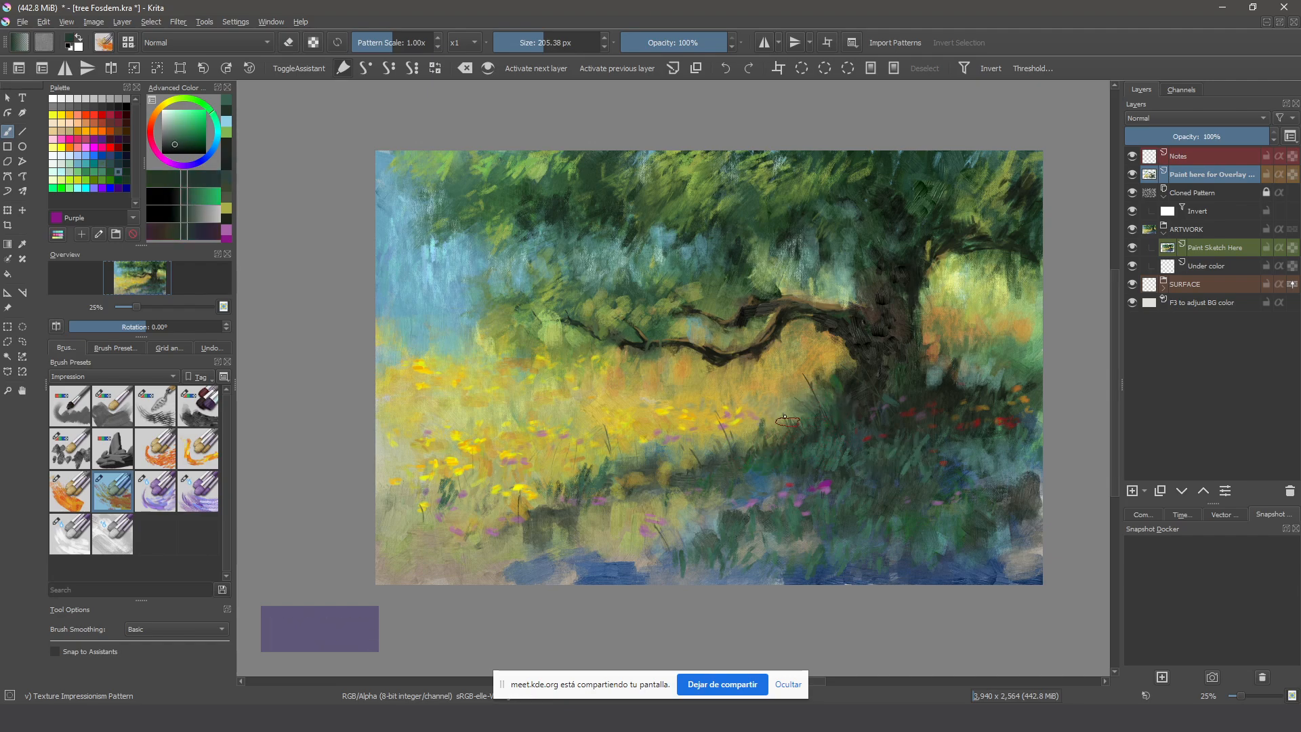
pyautogui.click(740, 451)
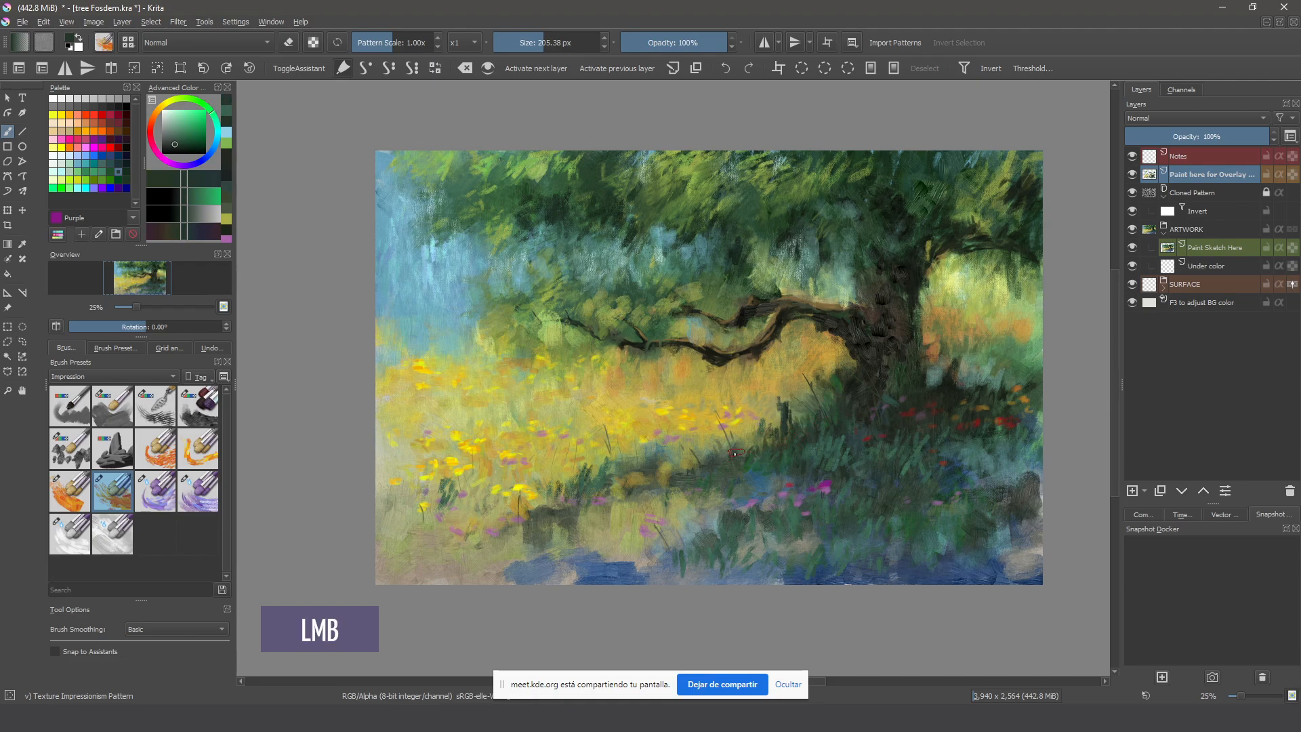
pyautogui.click(802, 419)
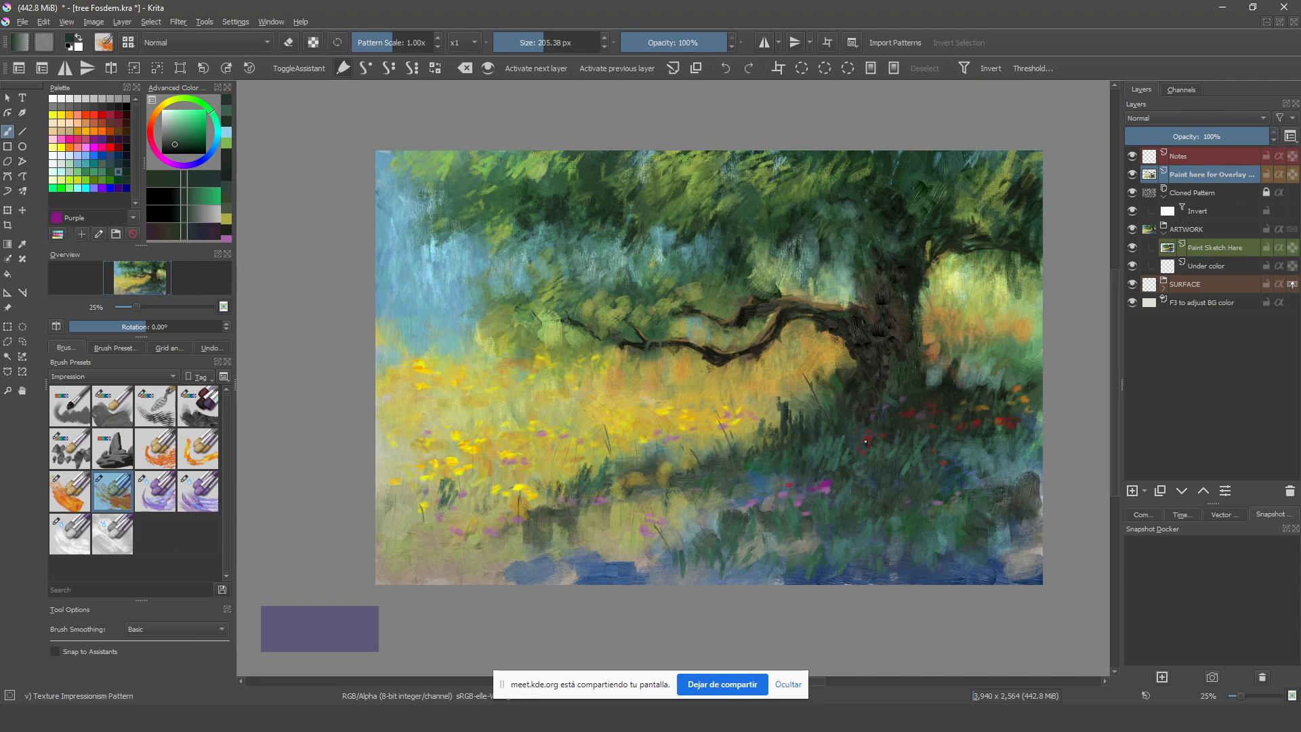
pyautogui.click(837, 424)
pyautogui.click(857, 437)
# Dab dark green strokes into the foliage above the trunk and around the fork of the short branch
pyautogui.click(918, 219)
pyautogui.click(914, 170)
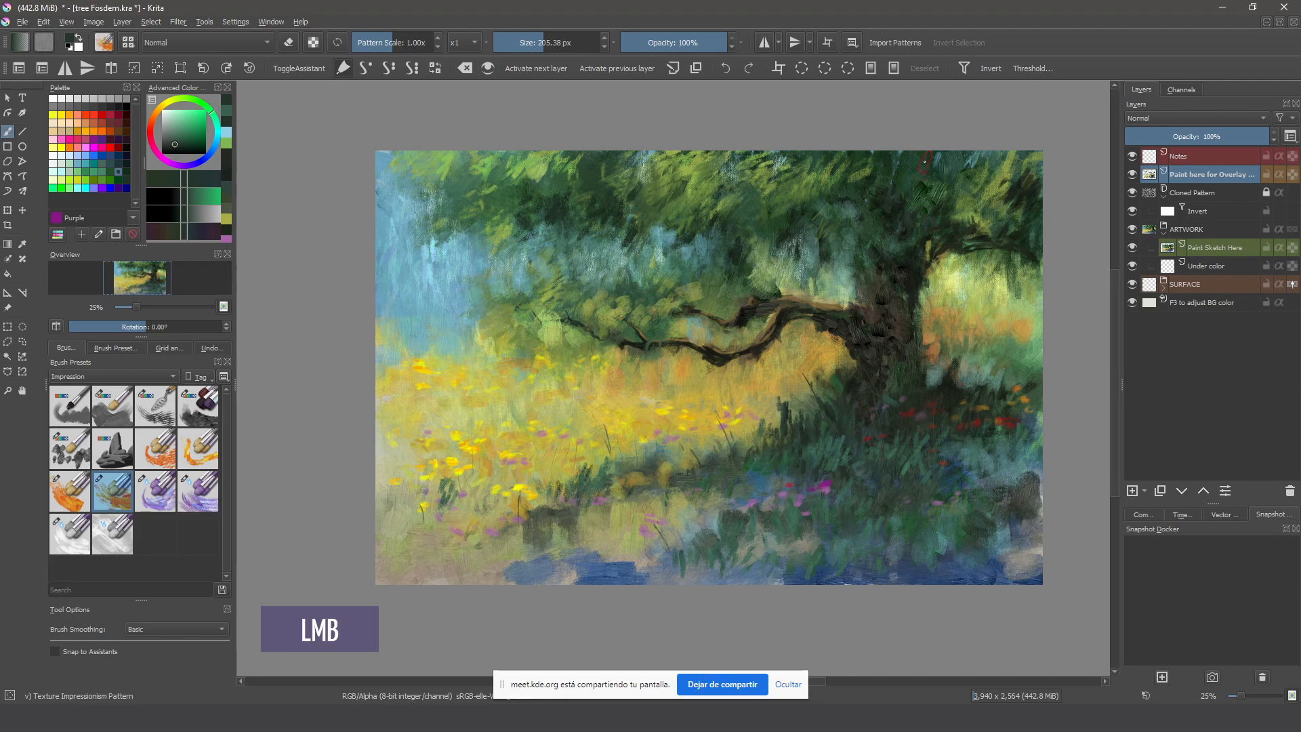
pyautogui.click(950, 177)
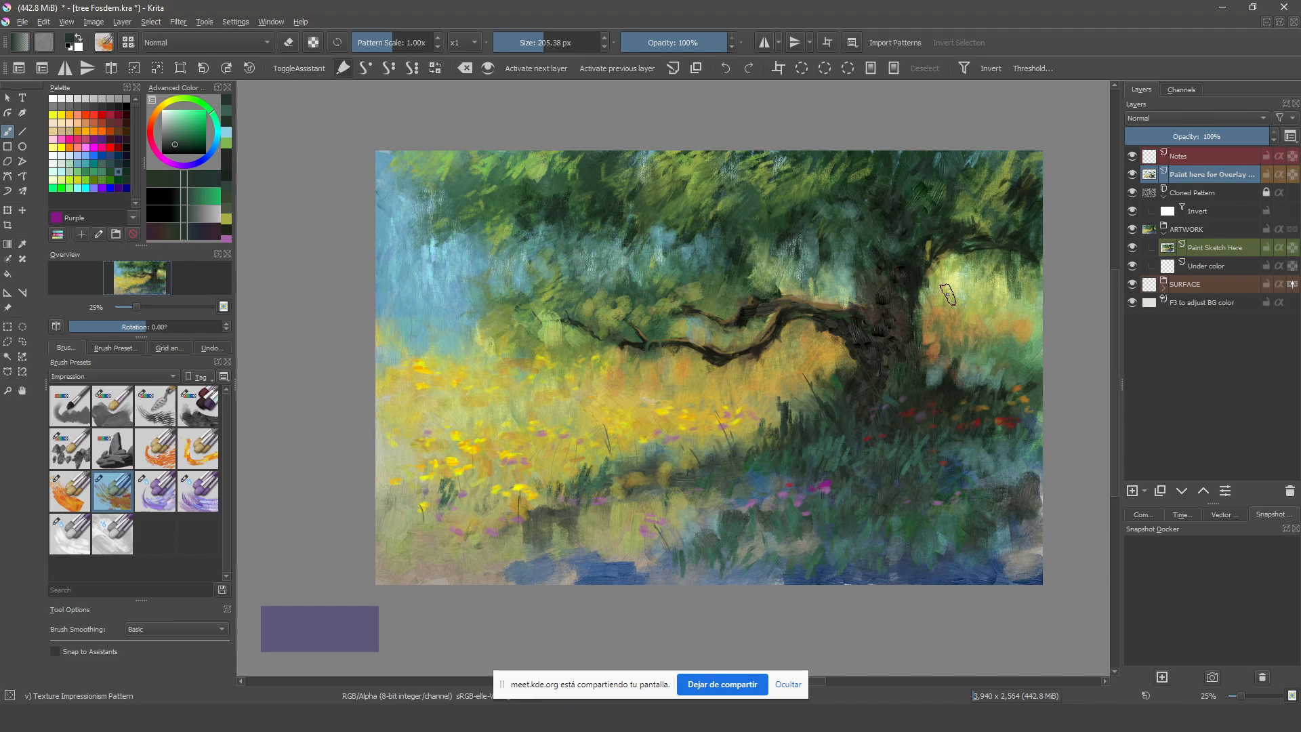
pyautogui.click(925, 241)
# Paint dark green blades in the bluish grass beneath the red flowers near the canvas edge
pyautogui.click(944, 451)
pyautogui.click(944, 451)
pyautogui.click(965, 466)
pyautogui.click(1001, 463)
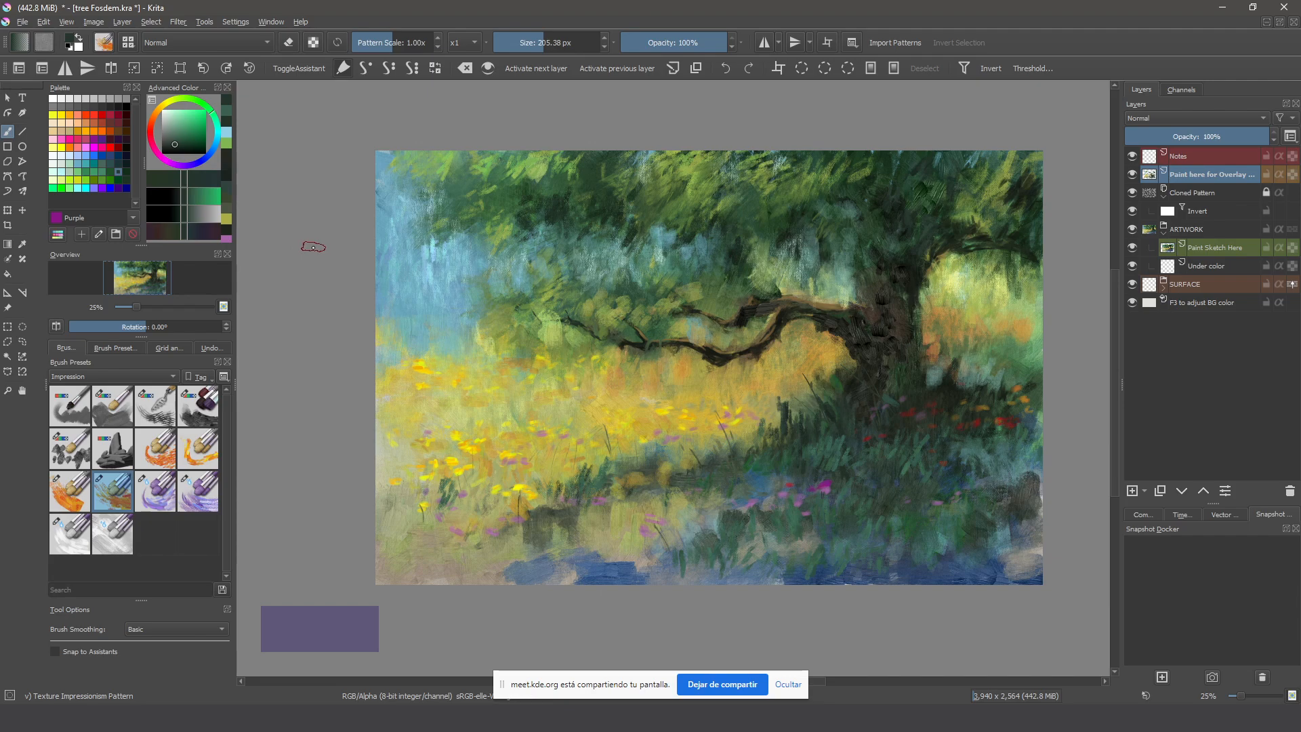
# Extend the dark green grass strokes along the shadow's edge and through the blue foreground below the magenta flowers
pyautogui.click(735, 450)
pyautogui.click(713, 451)
pyautogui.moveTo(712, 520)
pyautogui.mouseDown()
pyautogui.moveTo(693, 539)
pyautogui.moveTo(718, 531)
pyautogui.moveTo(706, 553)
pyautogui.moveTo(631, 554)
pyautogui.mouseUp()
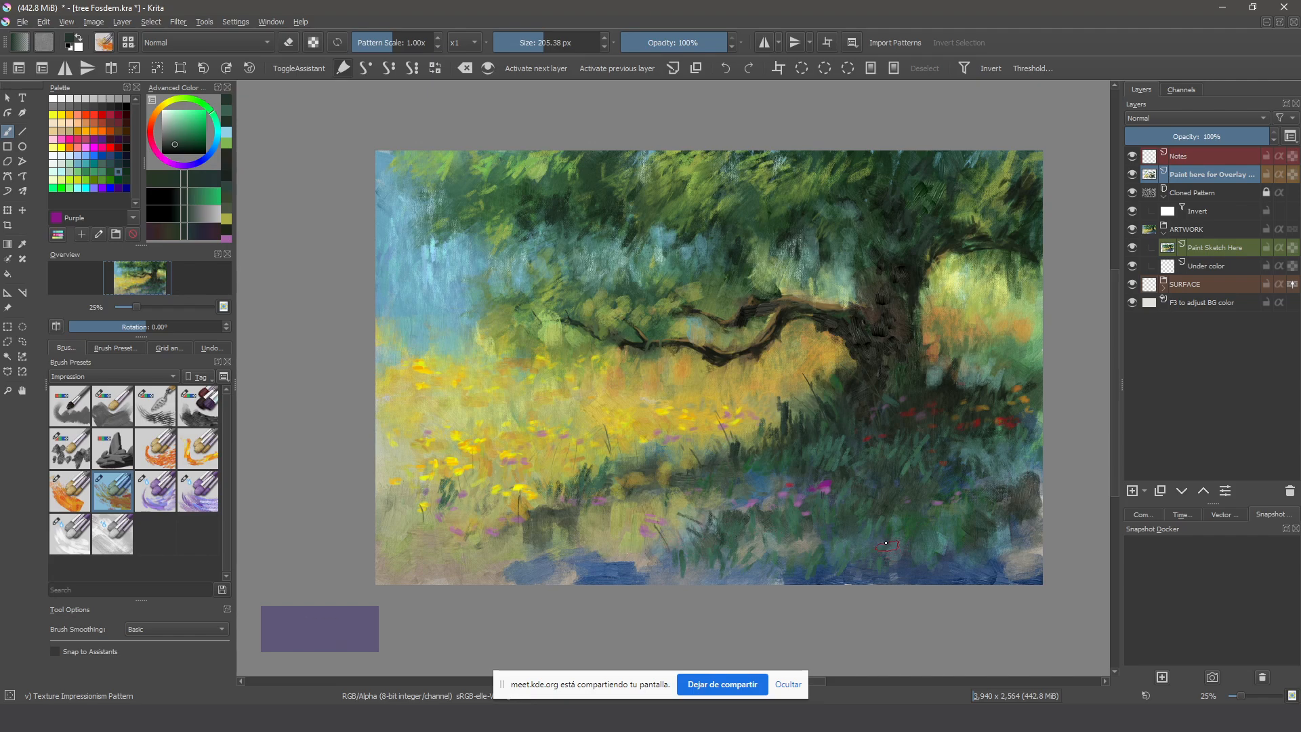
pyautogui.moveTo(886, 544)
pyautogui.mouseDown()
pyautogui.moveTo(856, 546)
pyautogui.moveTo(889, 551)
pyautogui.mouseUp()
pyautogui.moveTo(905, 530)
pyautogui.mouseDown()
pyautogui.moveTo(918, 501)
pyautogui.moveTo(892, 504)
pyautogui.moveTo(919, 497)
pyautogui.moveTo(952, 524)
pyautogui.moveTo(956, 468)
pyautogui.mouseUp()
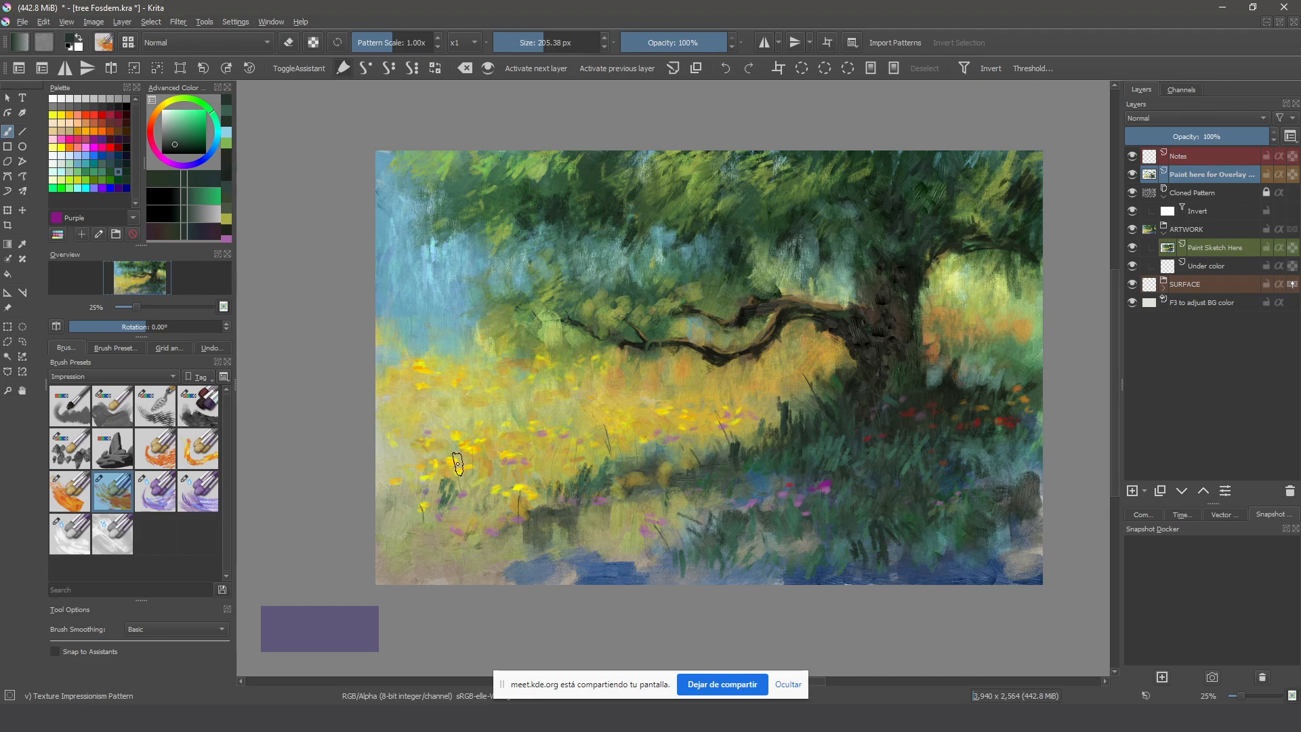
# Sample muted yellow and beige meadow tones and paint over the dark grass tuft among the yellow flowers
pyautogui.keyDown('ctrl'); pyautogui.click(444, 482); pyautogui.keyUp('ctrl')
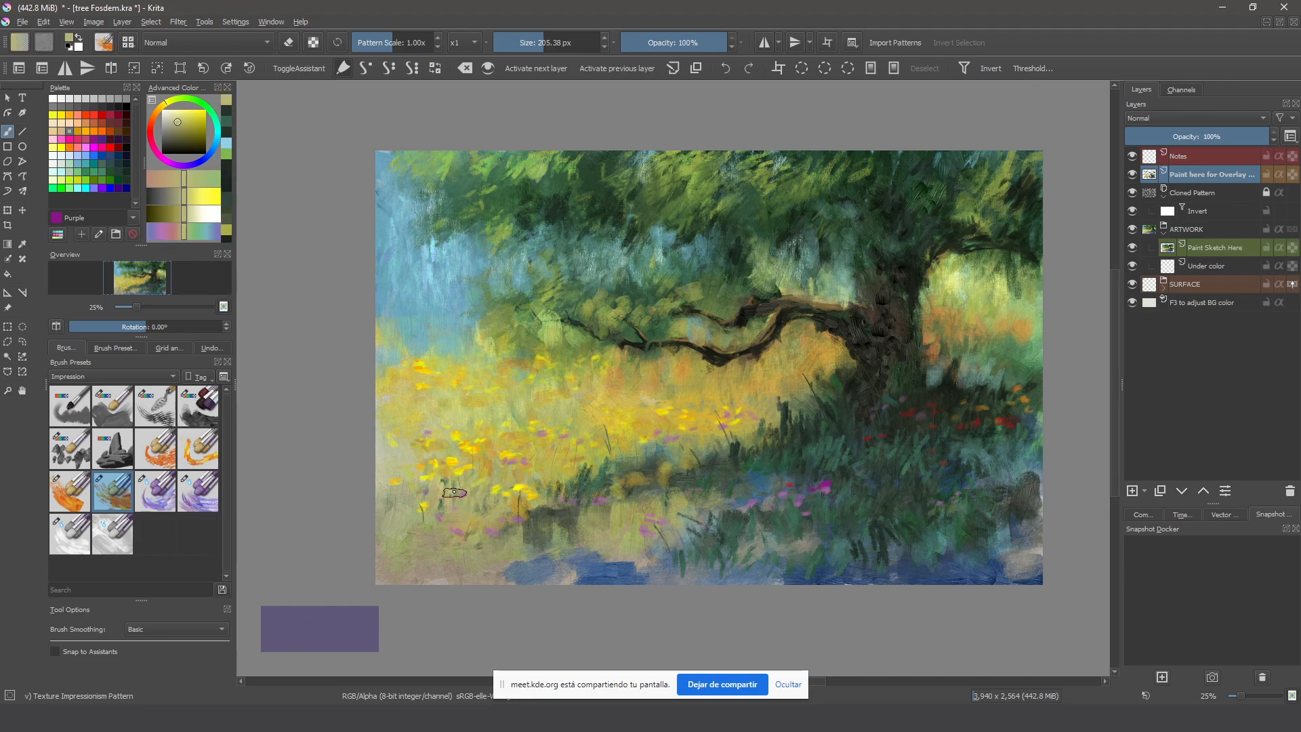
pyautogui.keyDown('ctrl'); pyautogui.click(458, 502); pyautogui.keyUp('ctrl')
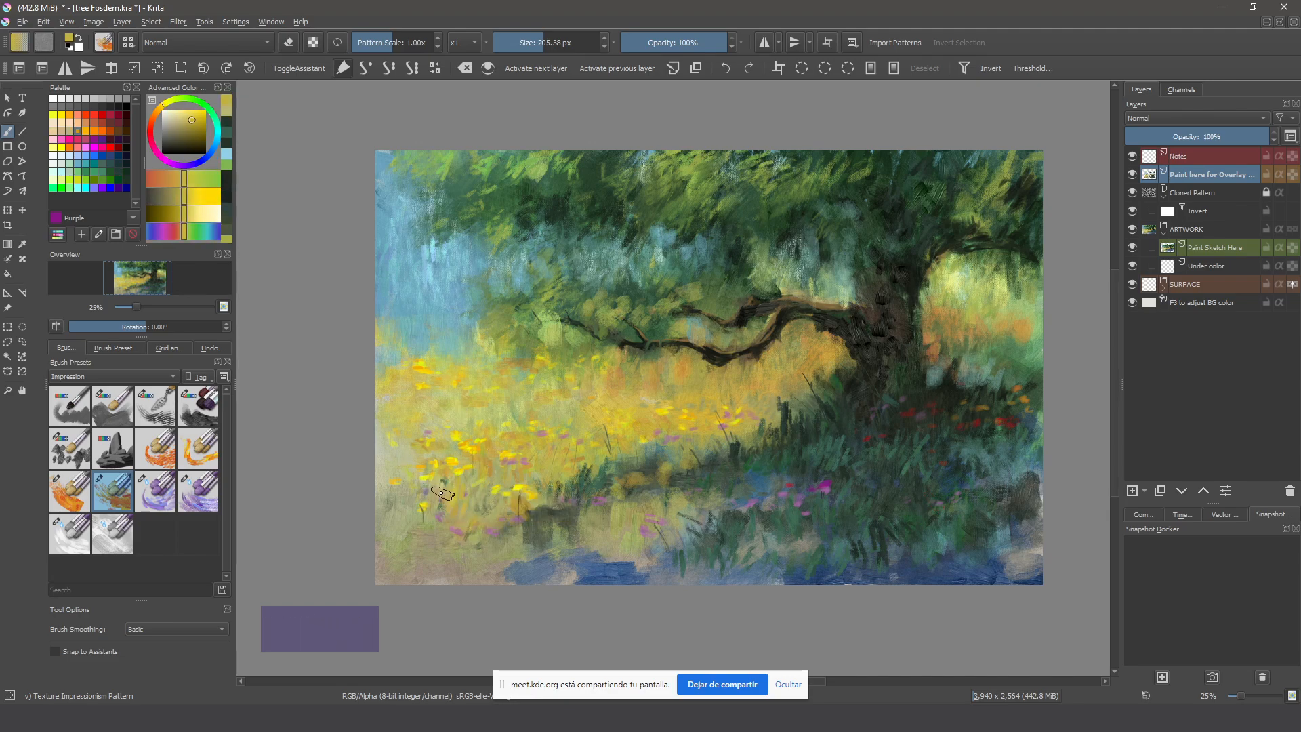
pyautogui.keyDown('ctrl'); pyautogui.click(460, 536); pyautogui.keyUp('ctrl')
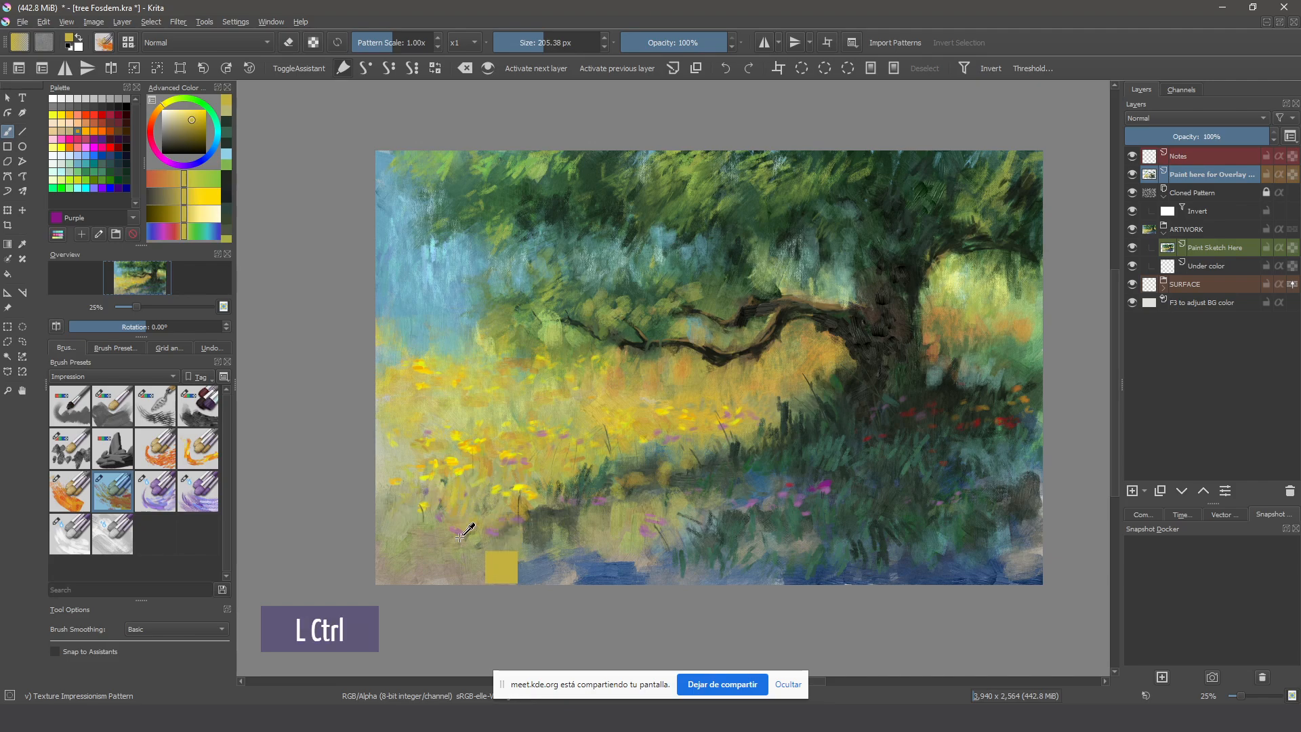
pyautogui.click(451, 491)
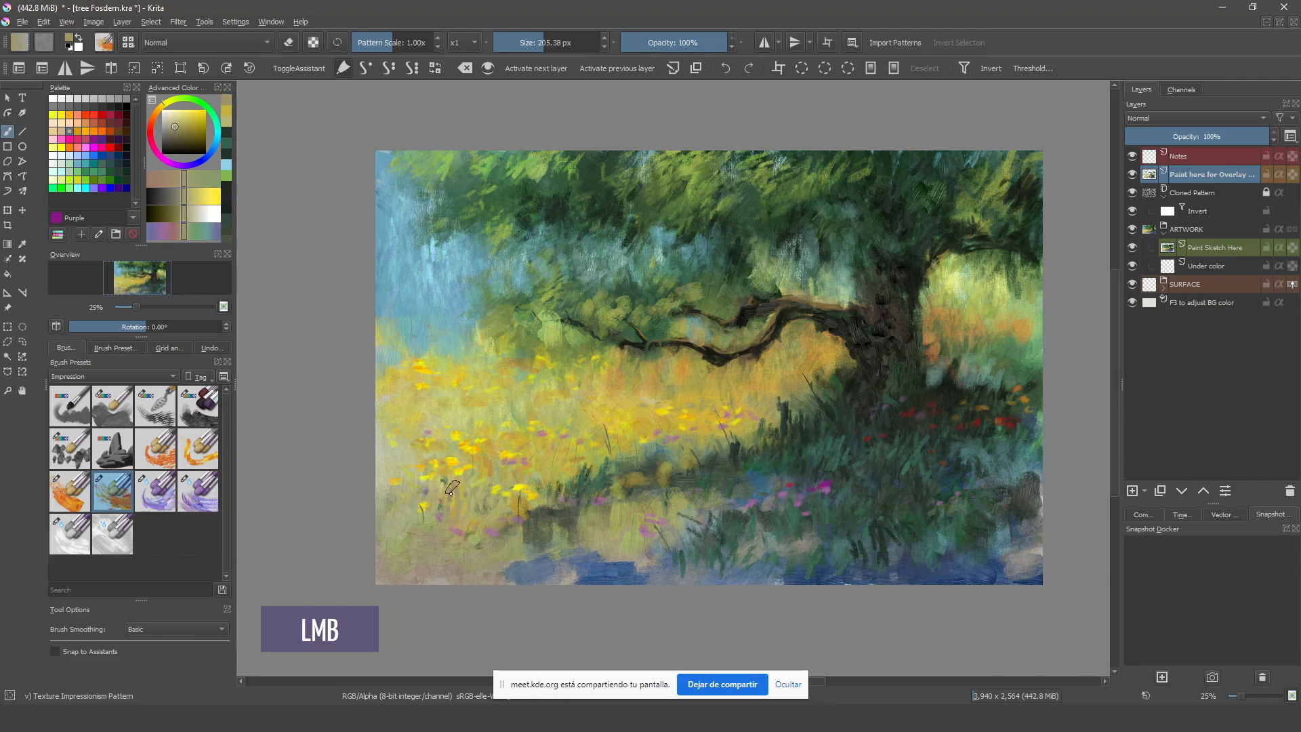
# Dab muted yellow into the foreground grass, and touch up the bright area beside the trunk with a sampled muted orange
pyautogui.click(691, 526)
pyautogui.click(719, 524)
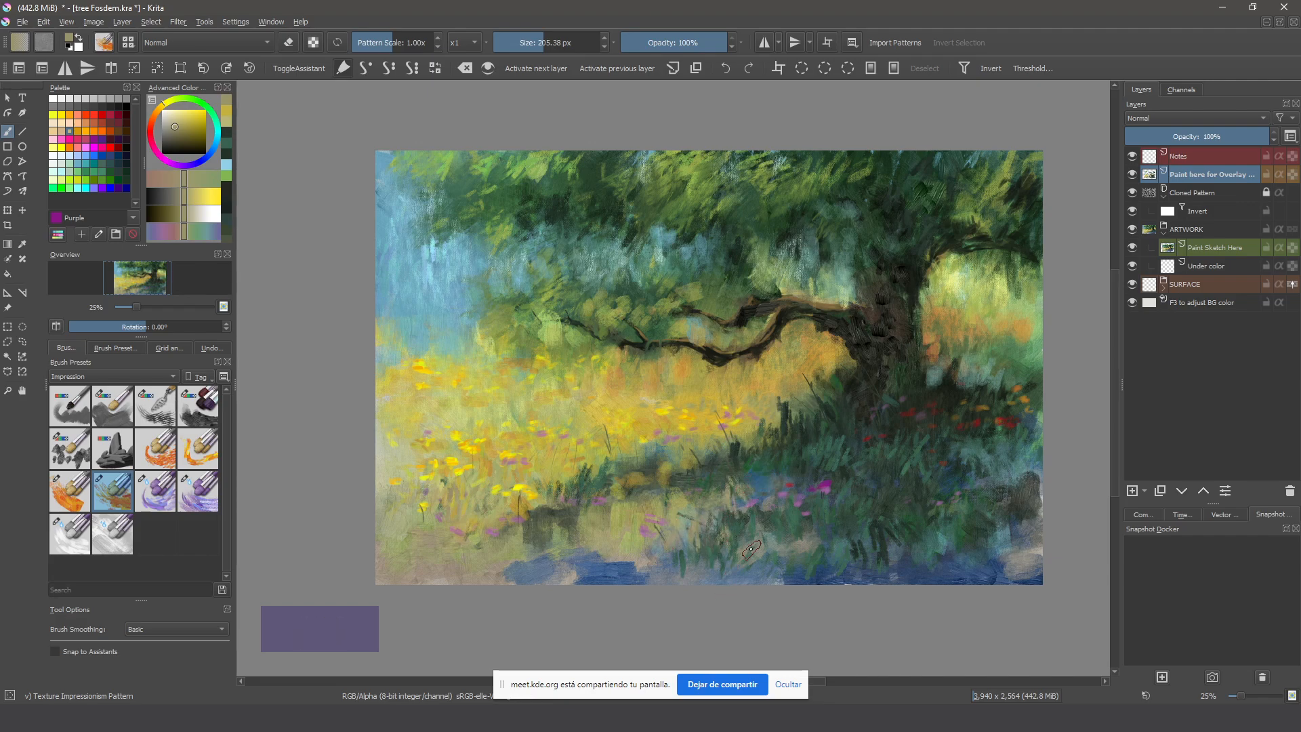
pyautogui.keyDown('ctrl'); pyautogui.click(971, 298); pyautogui.keyUp('ctrl')
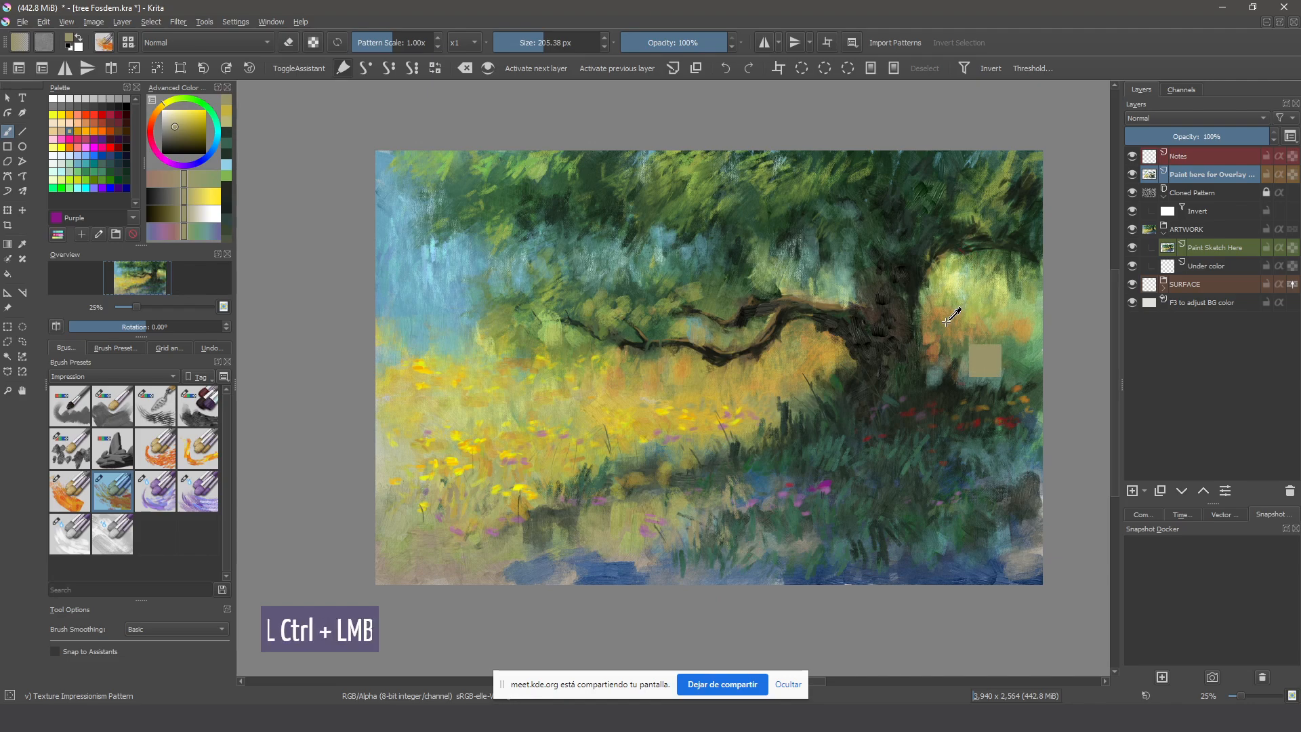
pyautogui.click(931, 305)
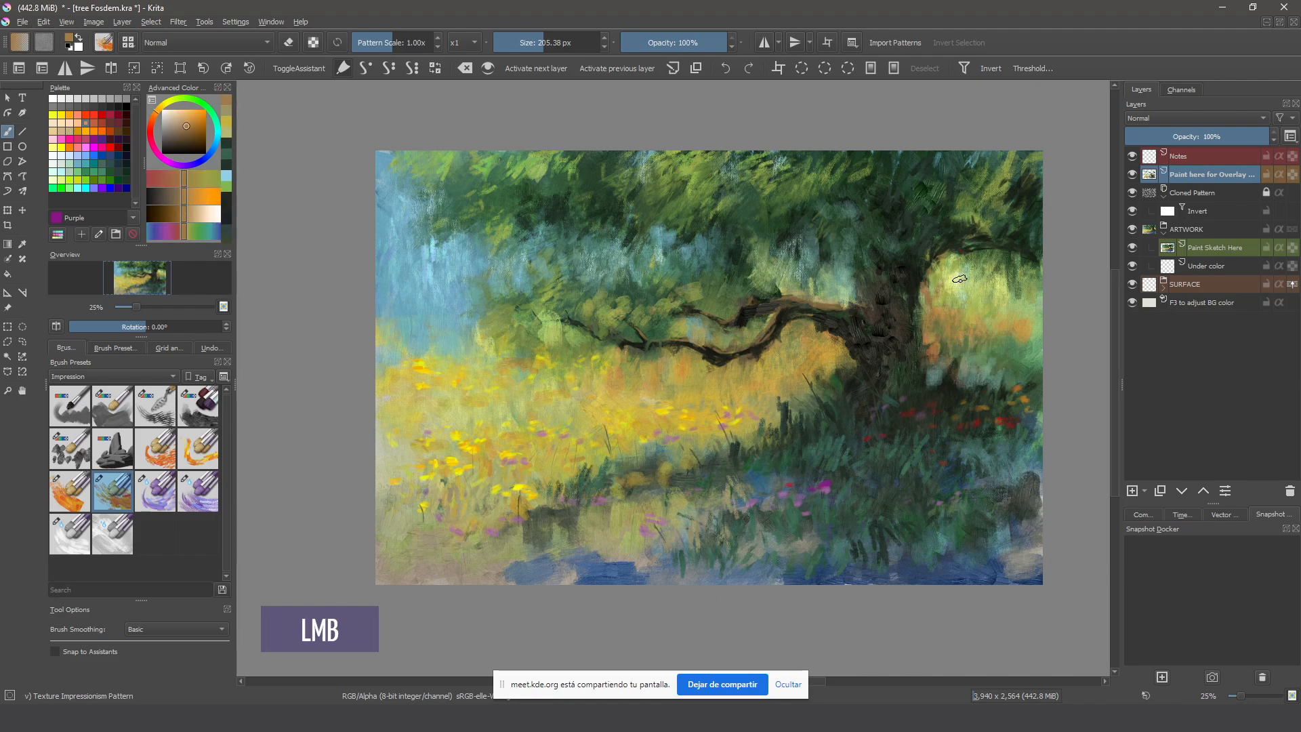
pyautogui.click(983, 360)
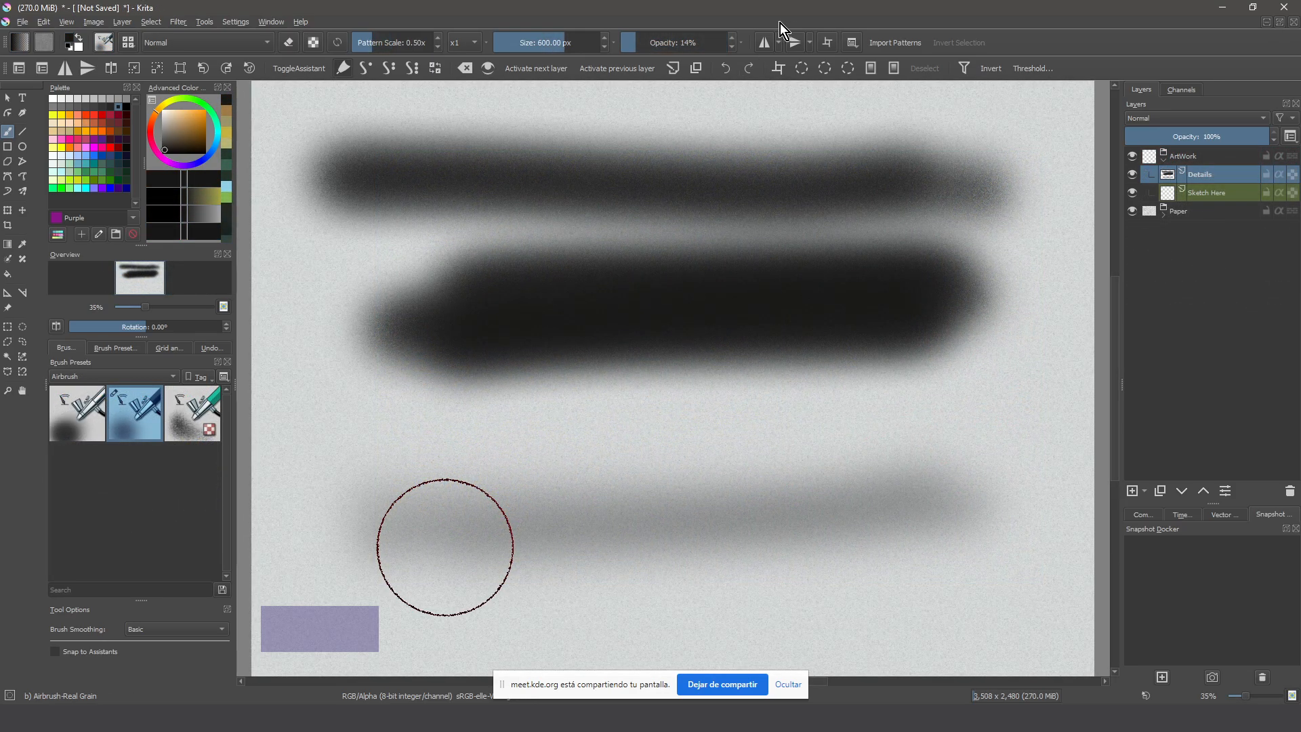
# Switch from the unsaved airbrush test document back to the tree Fosdem.kra painting
pyautogui.click(799, 10)
pyautogui.click(269, 21)
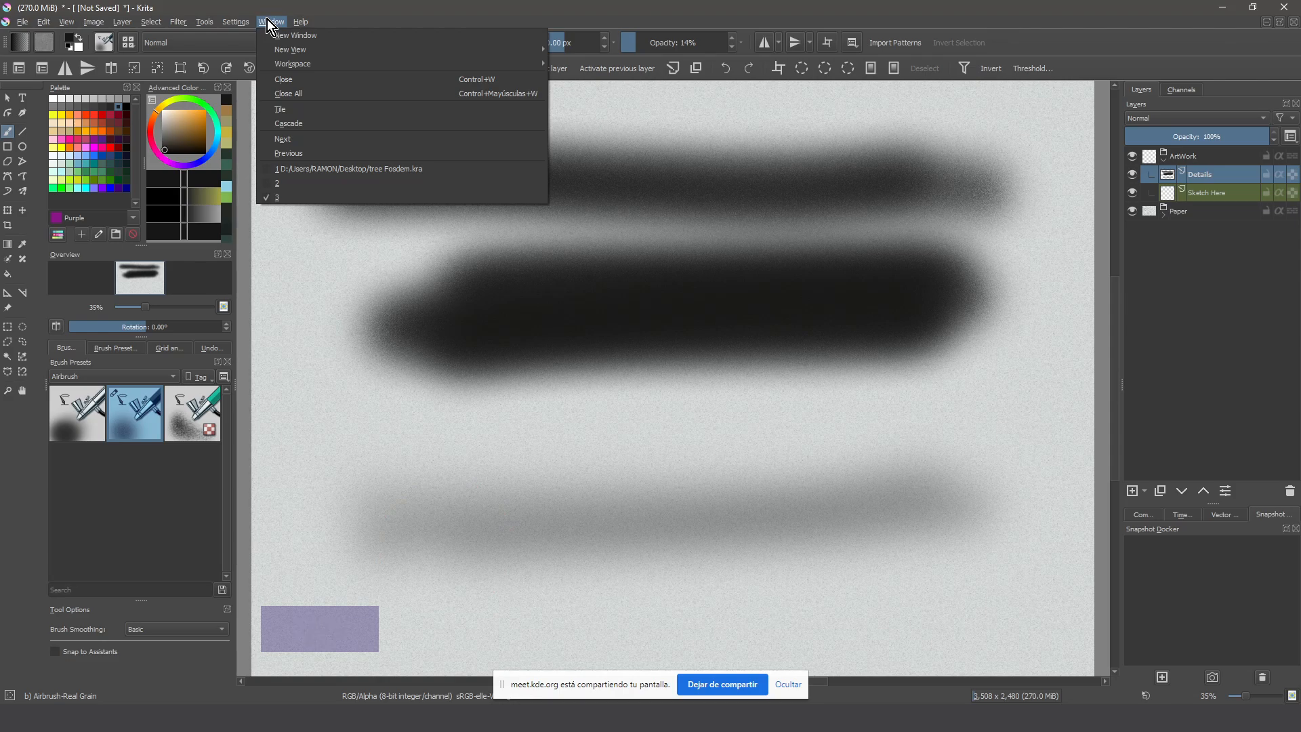
pyautogui.click(310, 172)
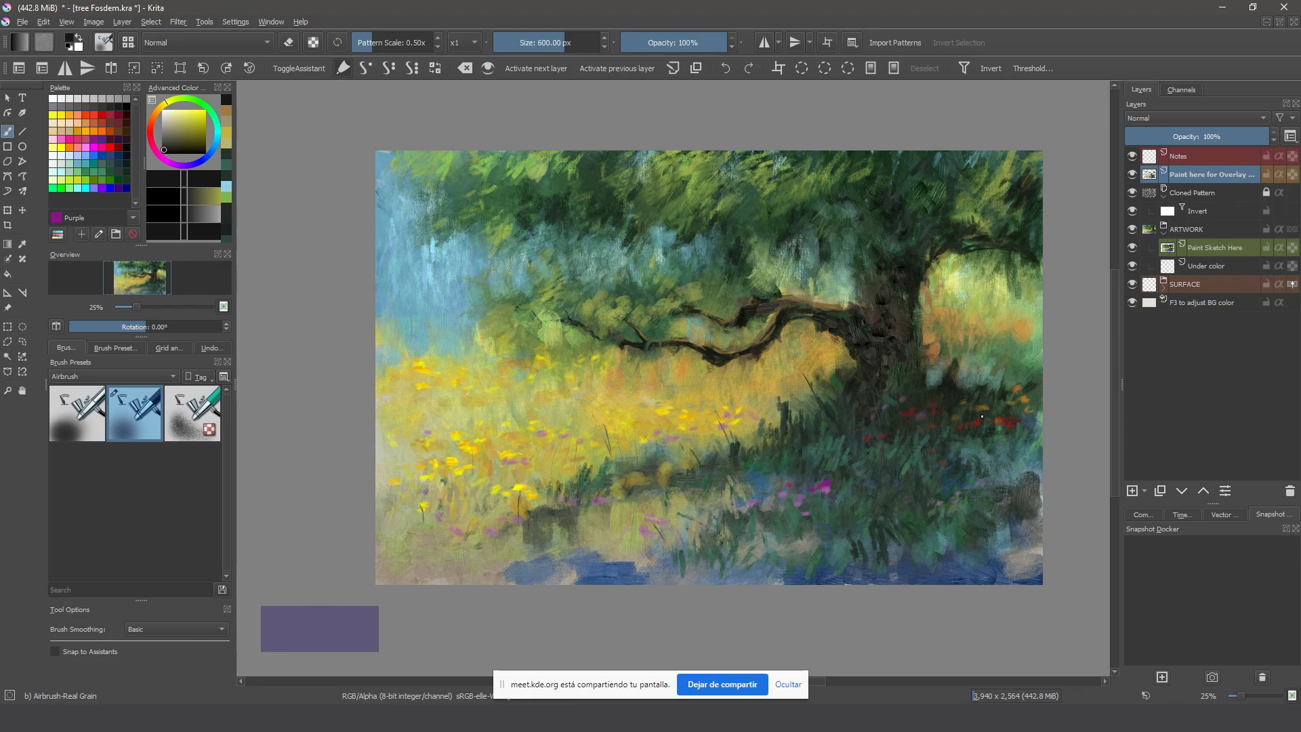
# Choose the Texture Impressionism Wet brush from the Impression presets and set the painting colour to a pale muted yellow
pyautogui.press('+')
pyautogui.moveTo(436, 546); pyautogui.dragTo(165, 466)
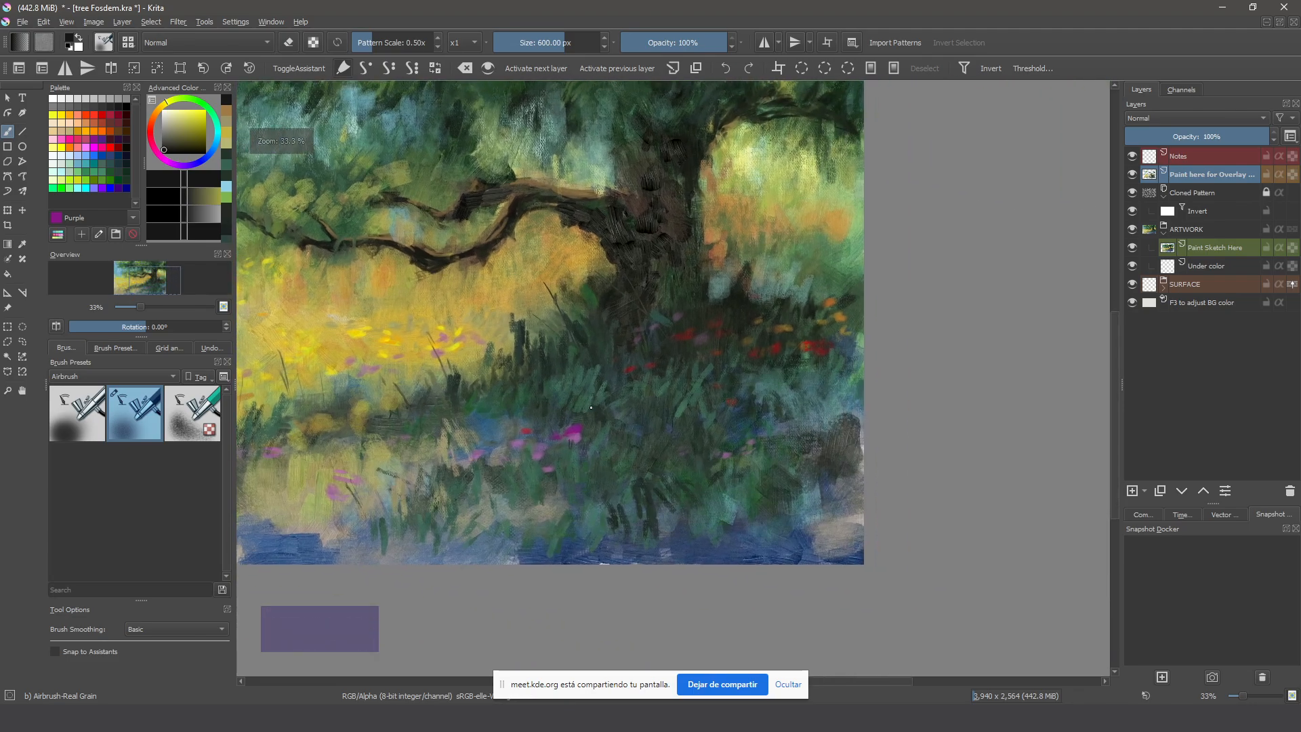
pyautogui.click(173, 375)
pyautogui.click(147, 485)
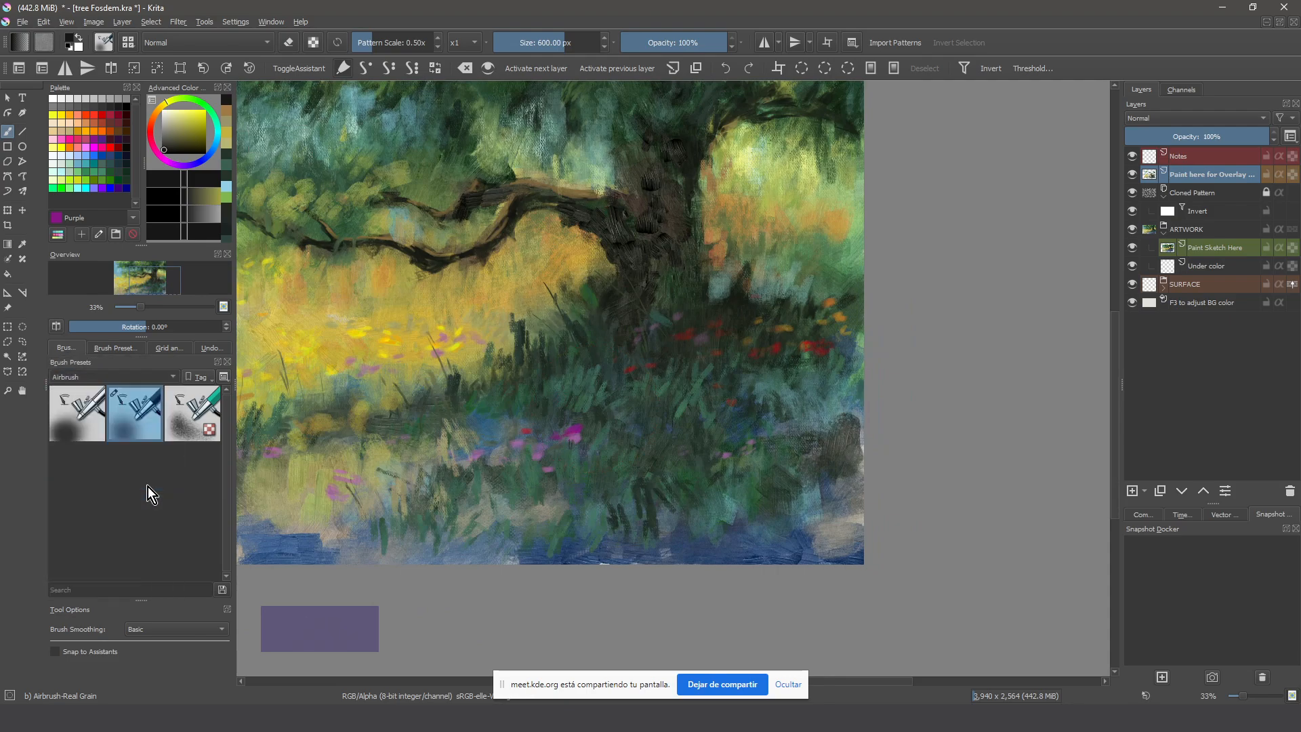
pyautogui.click(164, 472)
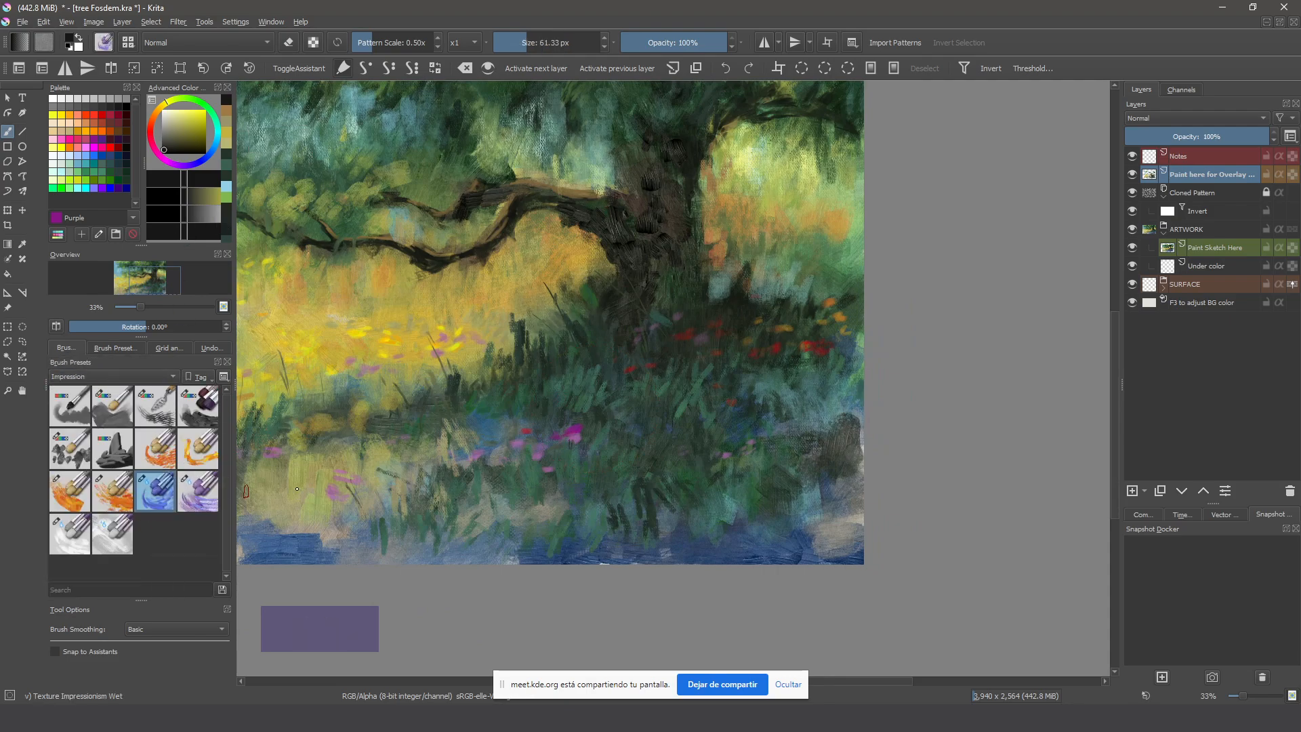
pyautogui.click(175, 120)
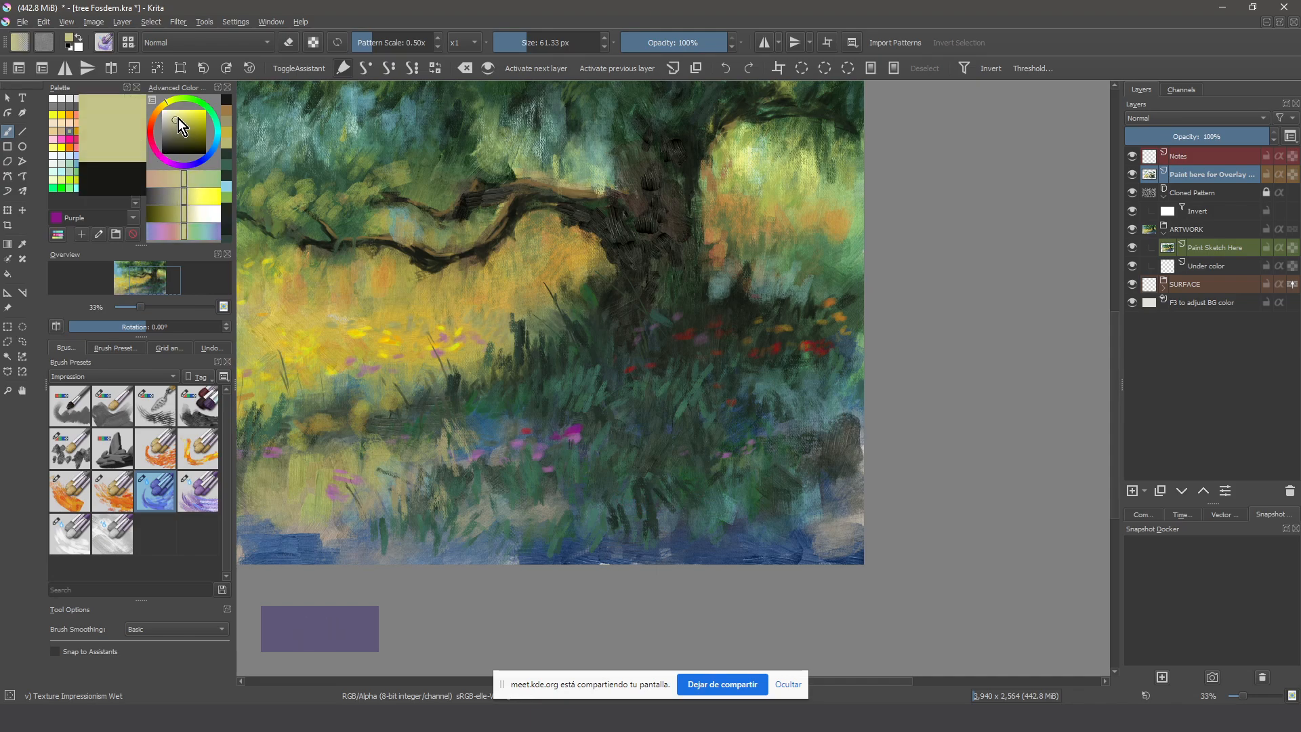
# Try pale yellow strokes in the dark grass below the trunk, reducing the brush to 31.43 px, and undo them
pyautogui.moveTo(634, 496); pyautogui.dragTo(633, 473)
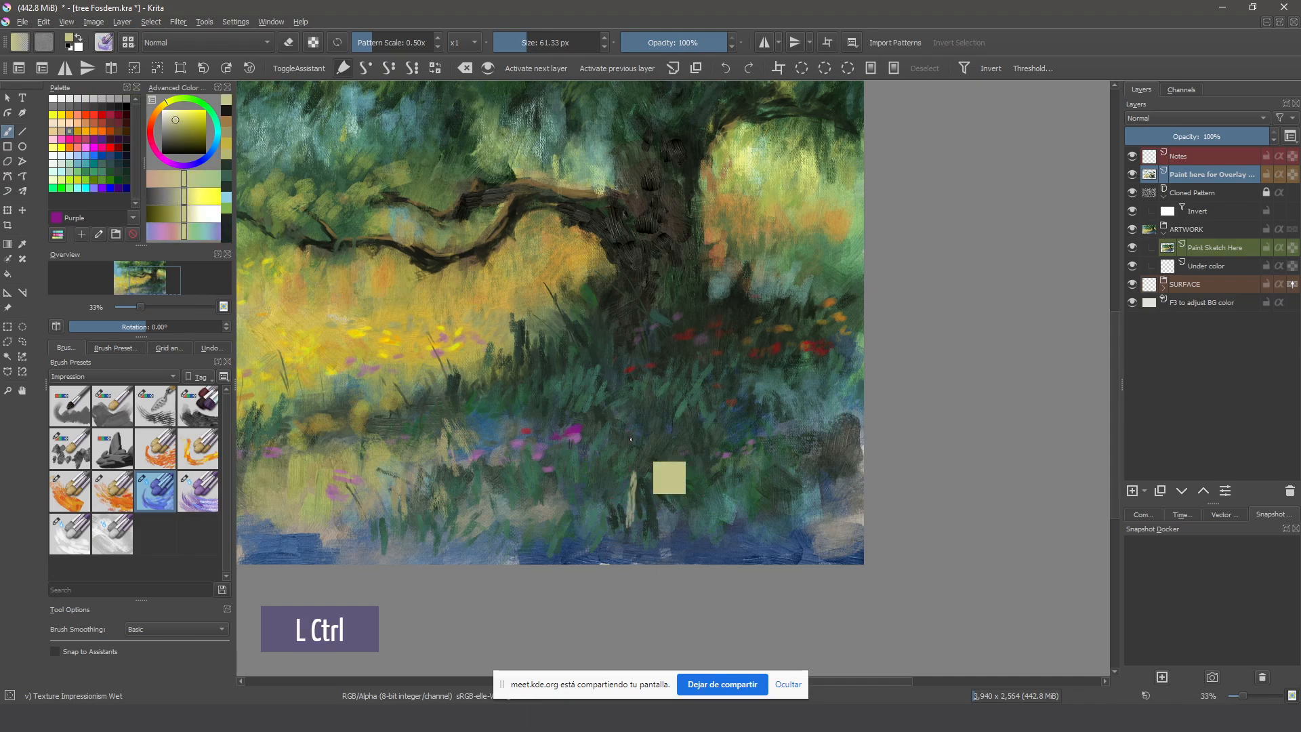
pyautogui.hotkey('ctrl', 'z')
pyautogui.moveTo(684, 377); pyautogui.dragTo(665, 376)
pyautogui.scroll(1, 664, 375)
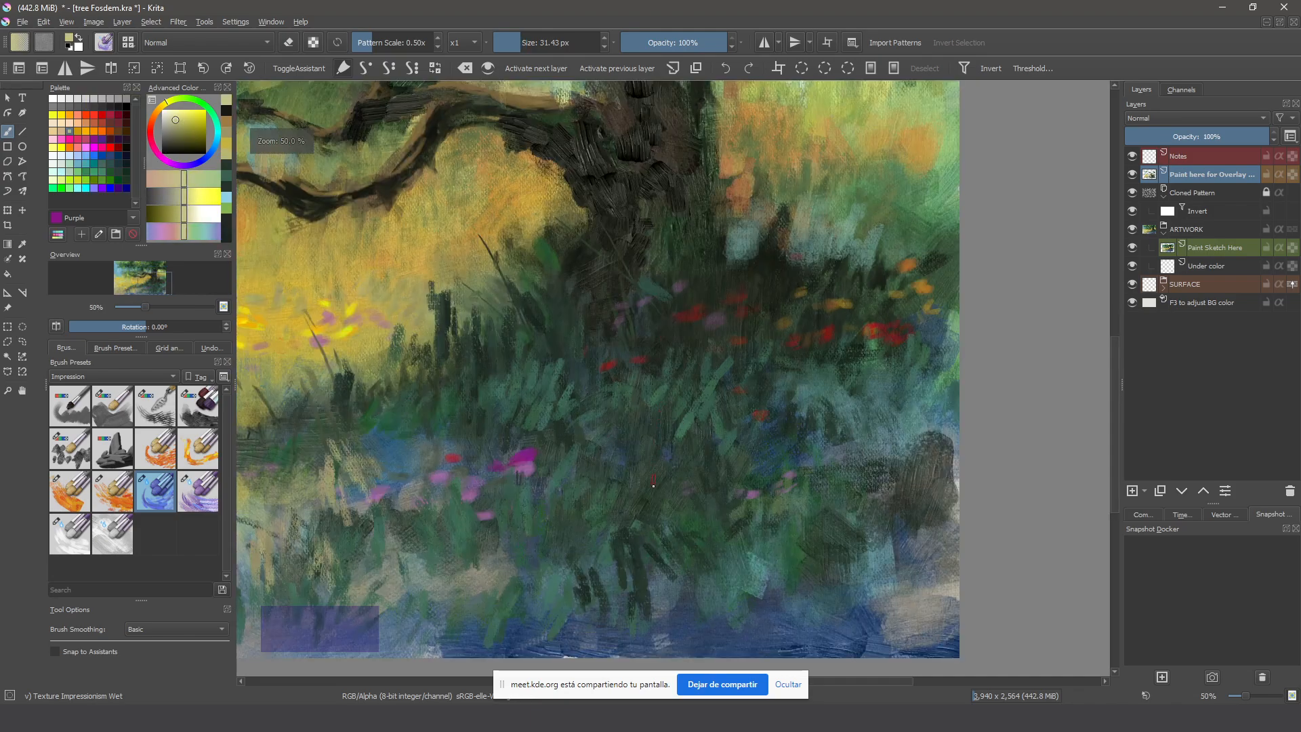
pyautogui.moveTo(709, 496)
pyautogui.mouseDown()
pyautogui.moveTo(657, 364)
pyautogui.moveTo(622, 428)
pyautogui.mouseUp()
pyautogui.moveTo(610, 366)
pyautogui.mouseDown()
pyautogui.moveTo(658, 364)
pyautogui.moveTo(661, 410)
pyautogui.mouseUp()
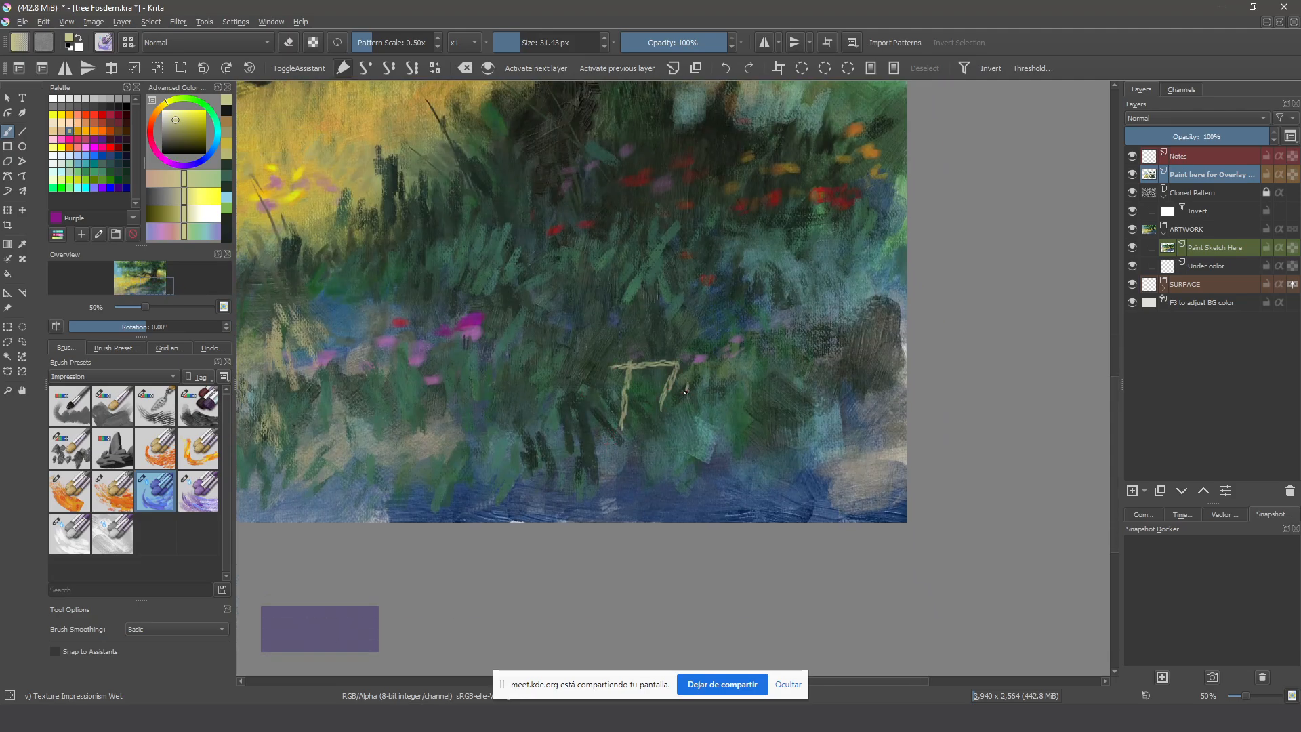
pyautogui.keyDown('ctrl'); pyautogui.click(666, 477); pyautogui.keyUp('ctrl')
pyautogui.hotkey('ctrl', 'z')
pyautogui.hotkey('ctrl', 'z')
pyautogui.hotkey('ctrl', 'z')
pyautogui.hotkey('ctrl', 'z')
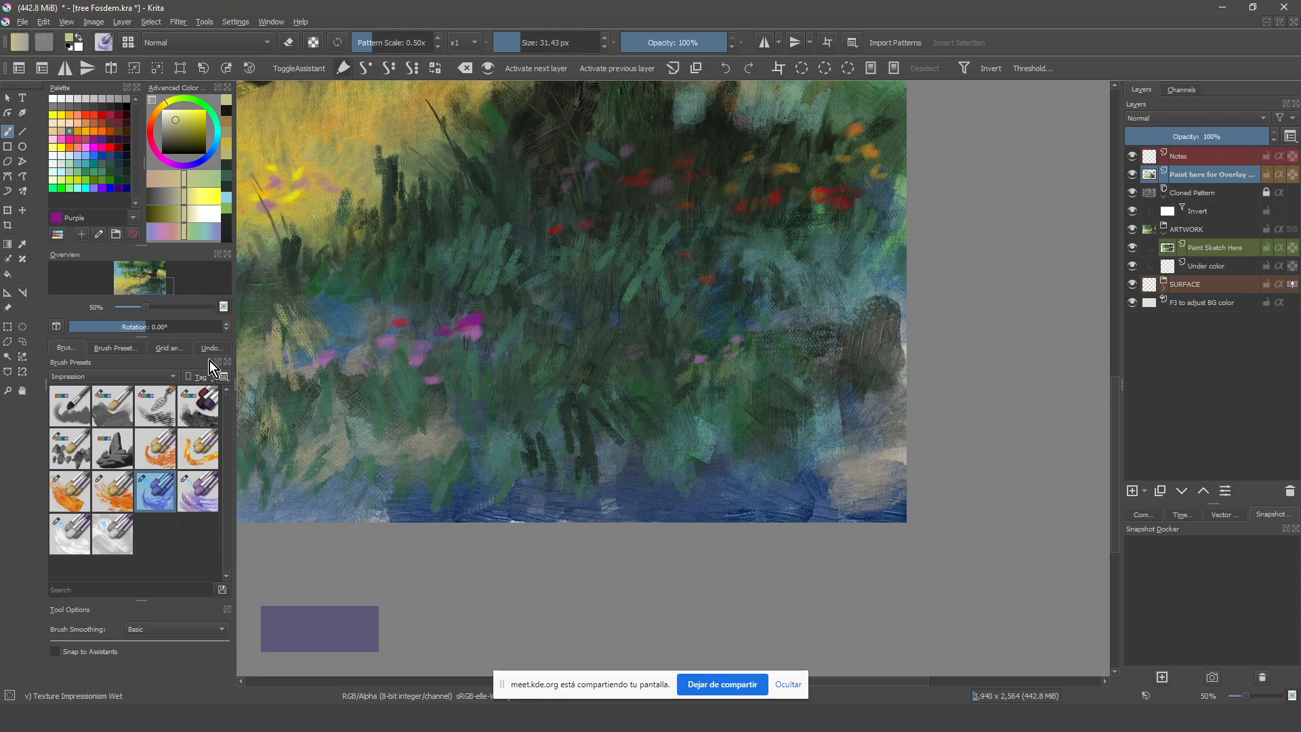
pyautogui.click(160, 376)
pyautogui.click(133, 432)
pyautogui.moveTo(518, 334)
pyautogui.mouseDown()
pyautogui.moveTo(690, 470)
pyautogui.moveTo(771, 485)
pyautogui.mouseUp()
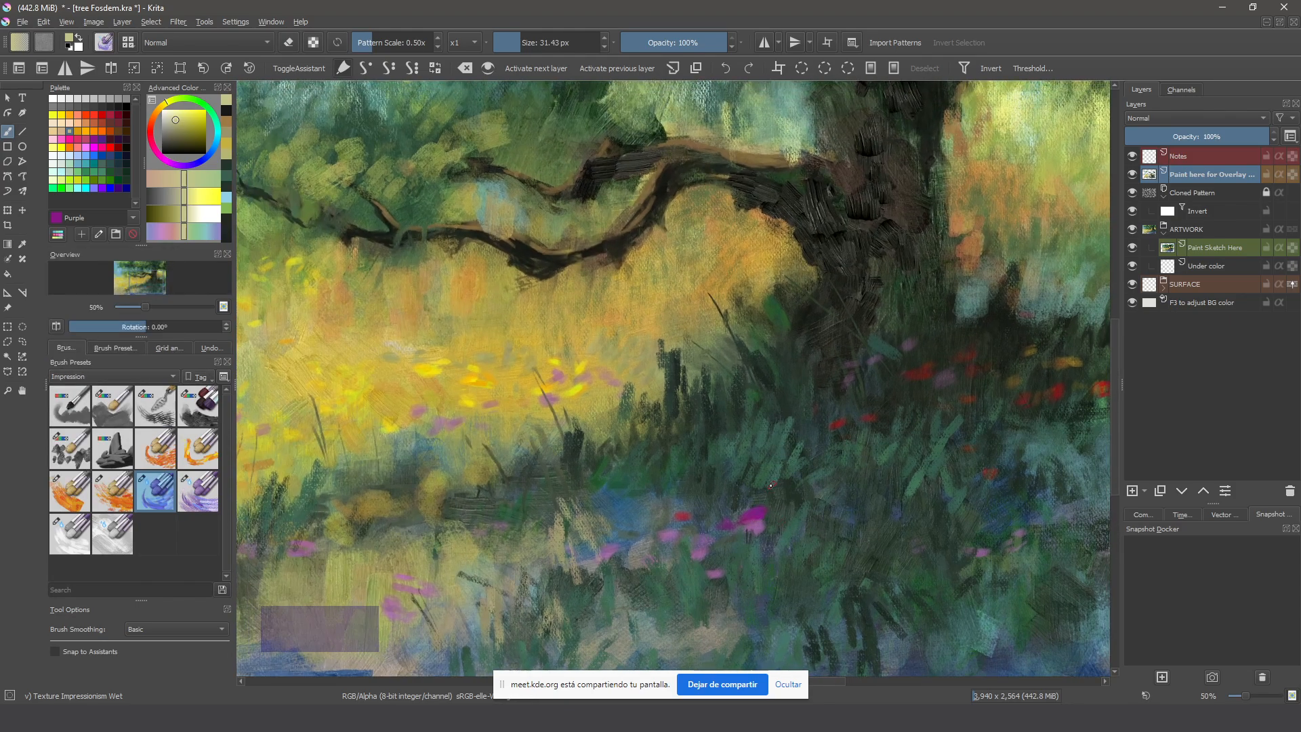
pyautogui.scroll(-2, 770, 485)
pyautogui.moveTo(668, 436); pyautogui.dragTo(697, 437)
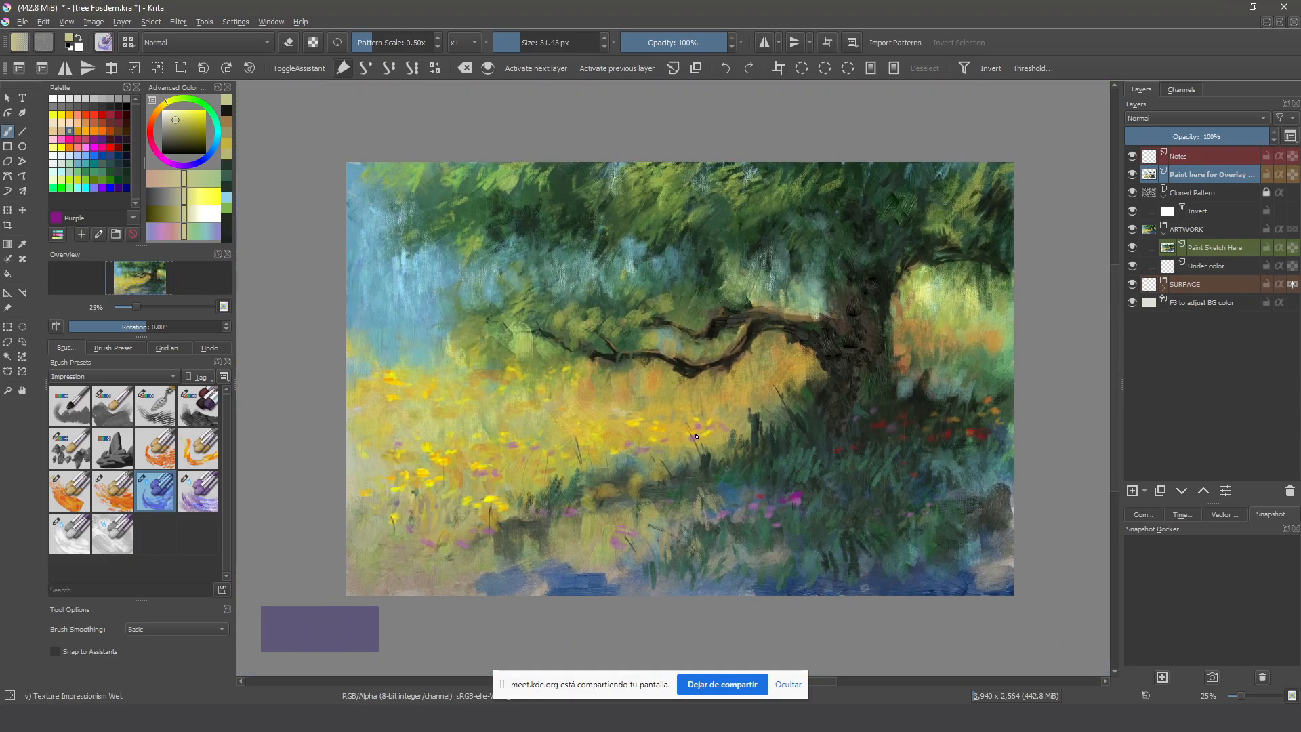